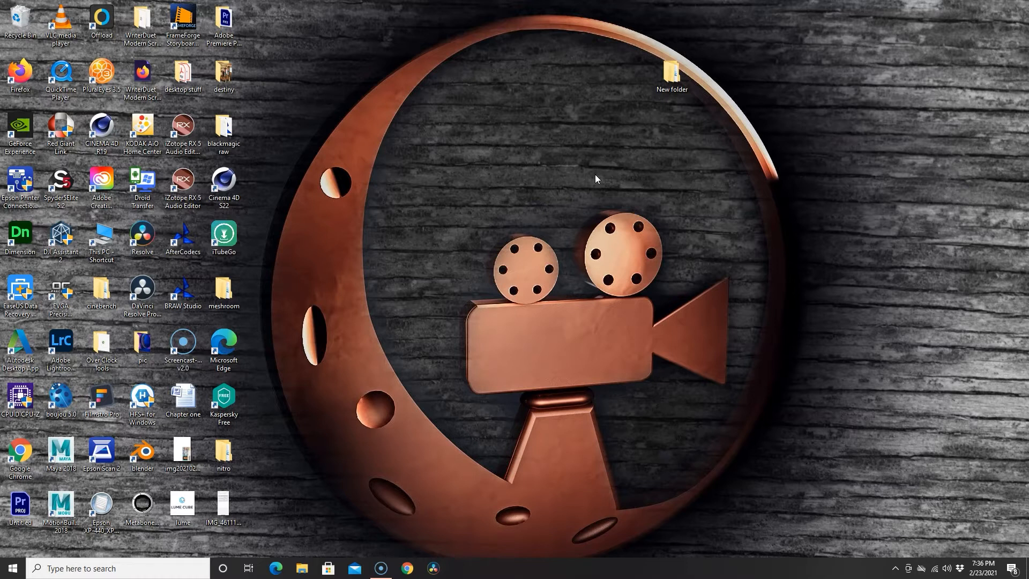
- Launch Cinema 4D R19 with a new empty project
double_click(104, 127)
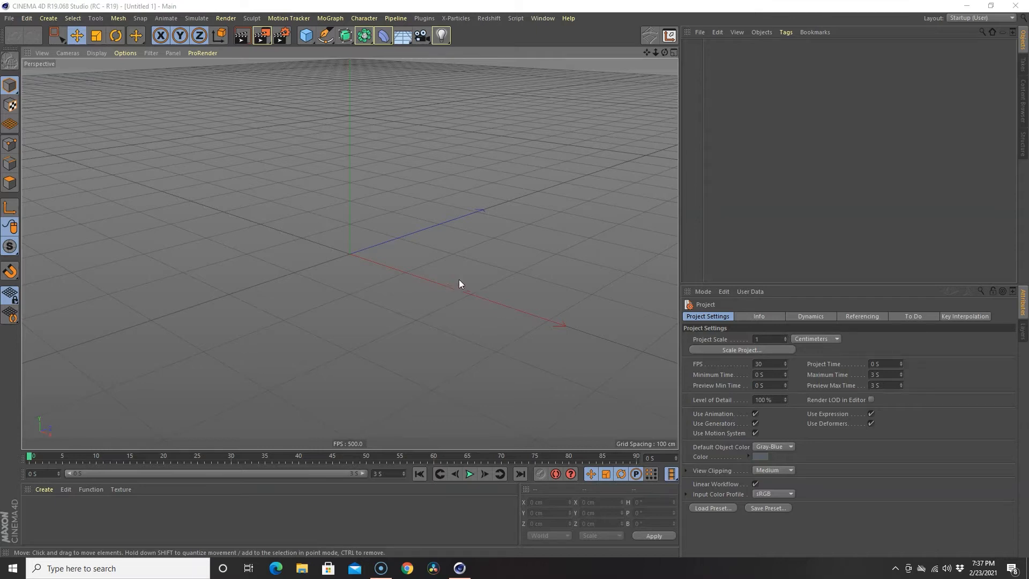
left_click(414, 187)
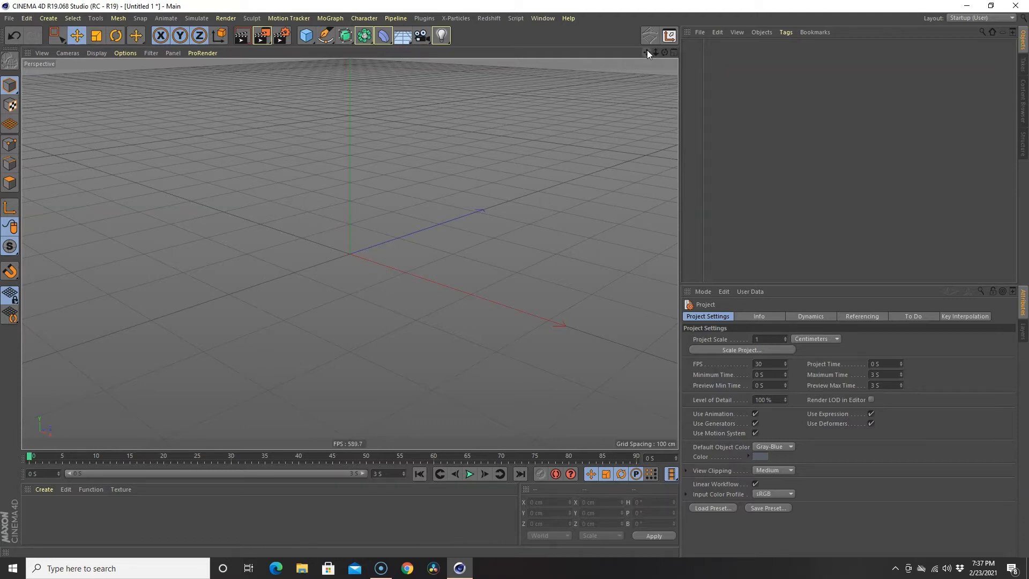
- Explore the empty scene by panning, orbiting and zooming the perspective view and switching between the four-view layout and the single perspective view
left_click_drag(647, 52, 634, 24)
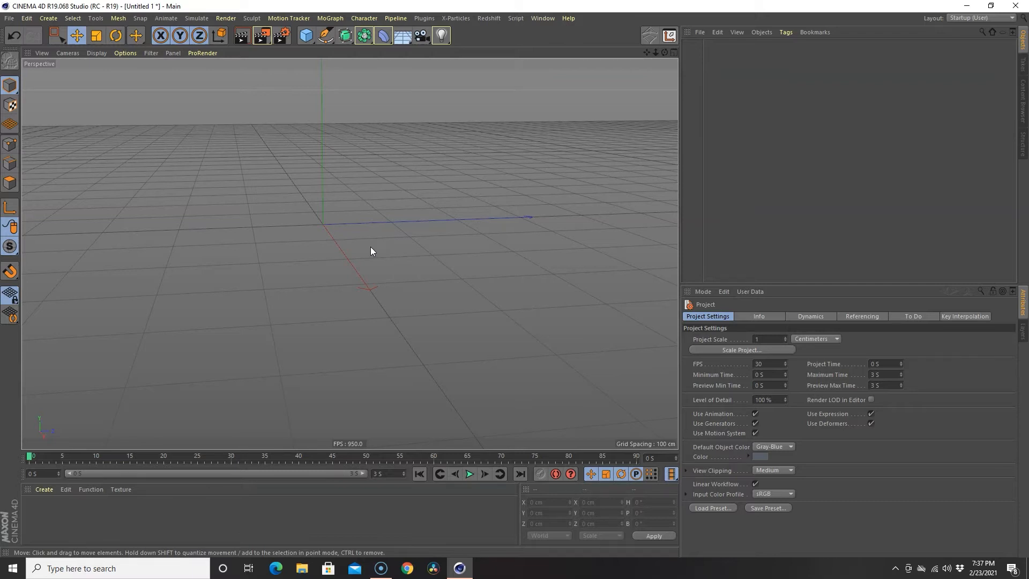
mouse_move(384, 194)
left_mouse_down("alt")
mouse_move(299, 201)
mouse_move(437, 188)
mouse_move(287, 202)
mouse_move(374, 200)
left_mouse_up("alt")
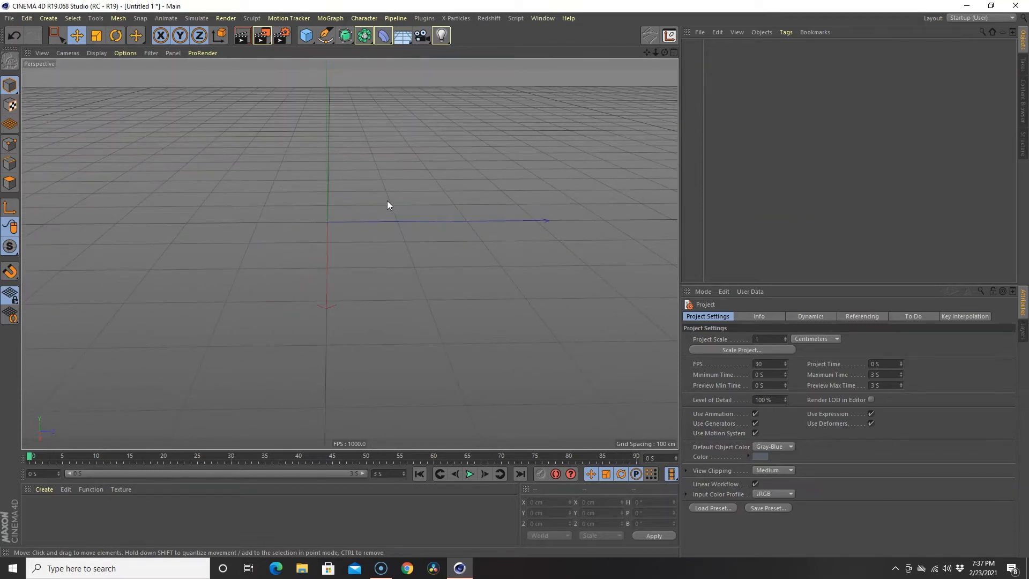
mouse_move(388, 204)
left_mouse_down("alt")
mouse_move(388, 248)
mouse_move(388, 186)
mouse_move(286, 178)
mouse_move(380, 198)
left_mouse_up("alt")
scroll(380, 198, "up", 3)
scroll(381, 198, "down", 2)
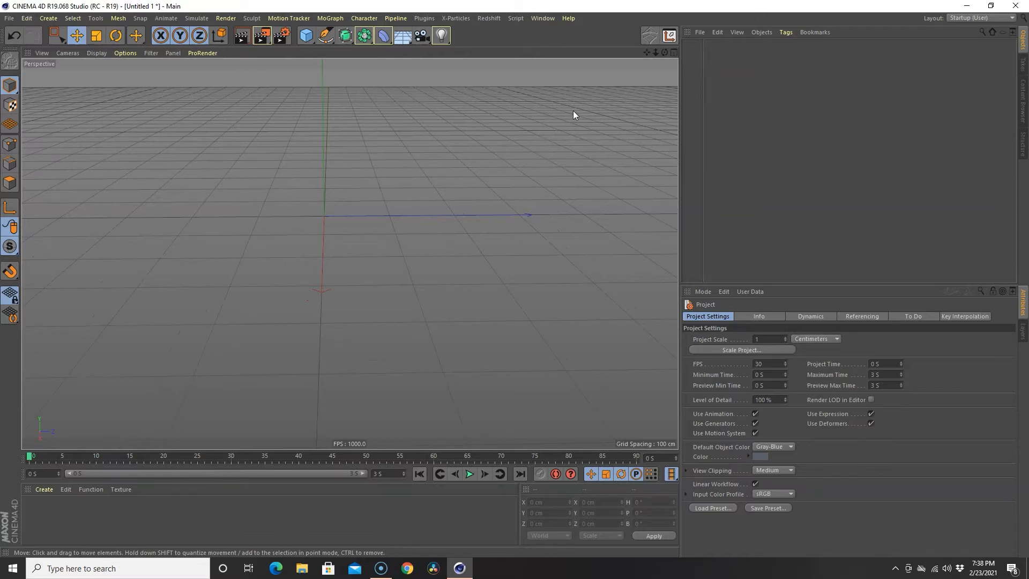
left_click(673, 51)
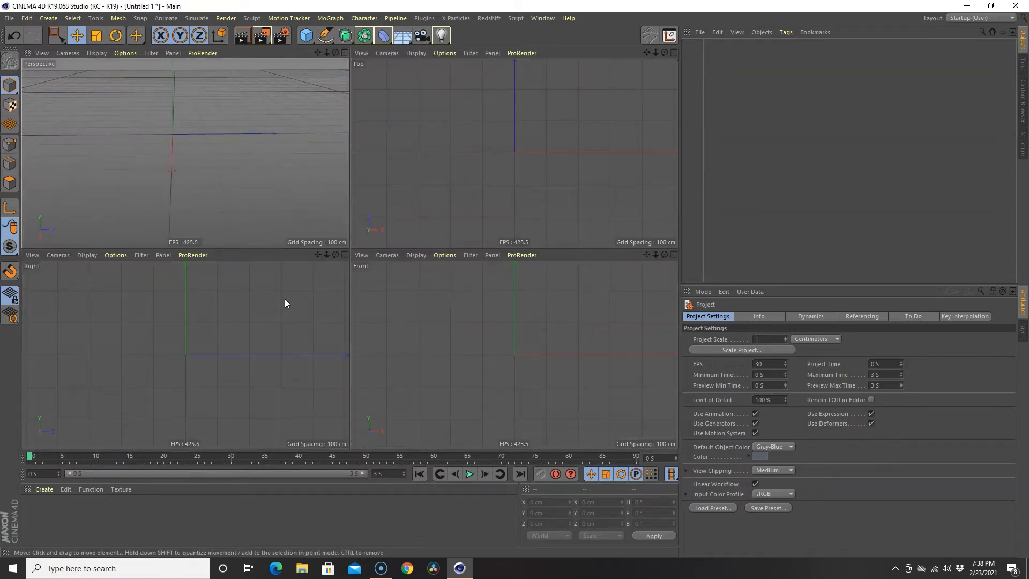
middle_click(279, 176)
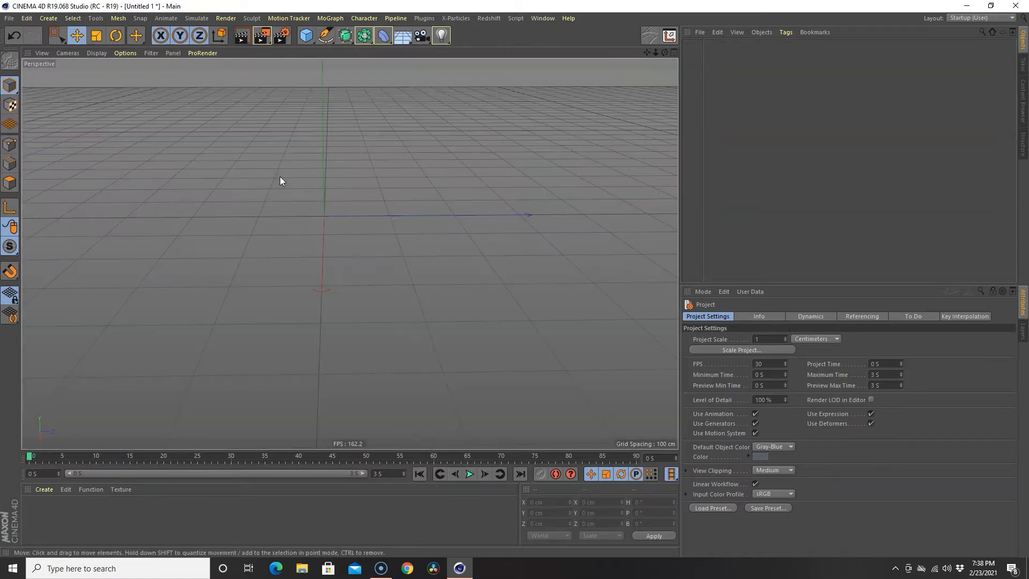
middle_click(496, 249)
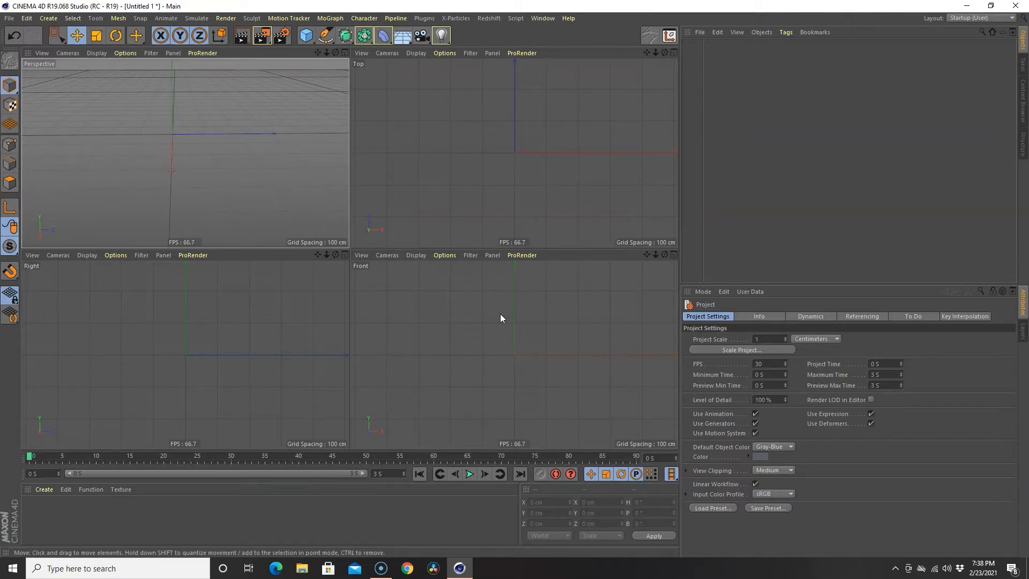
middle_click(265, 141)
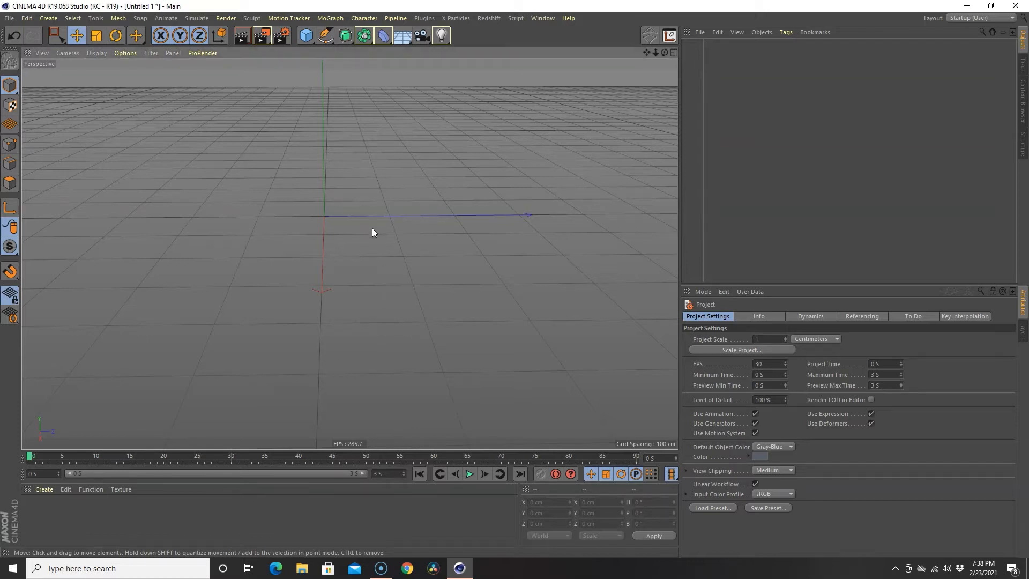
mouse_move(379, 242)
left_mouse_down("alt")
mouse_move(331, 213)
mouse_move(384, 232)
left_mouse_up("alt")
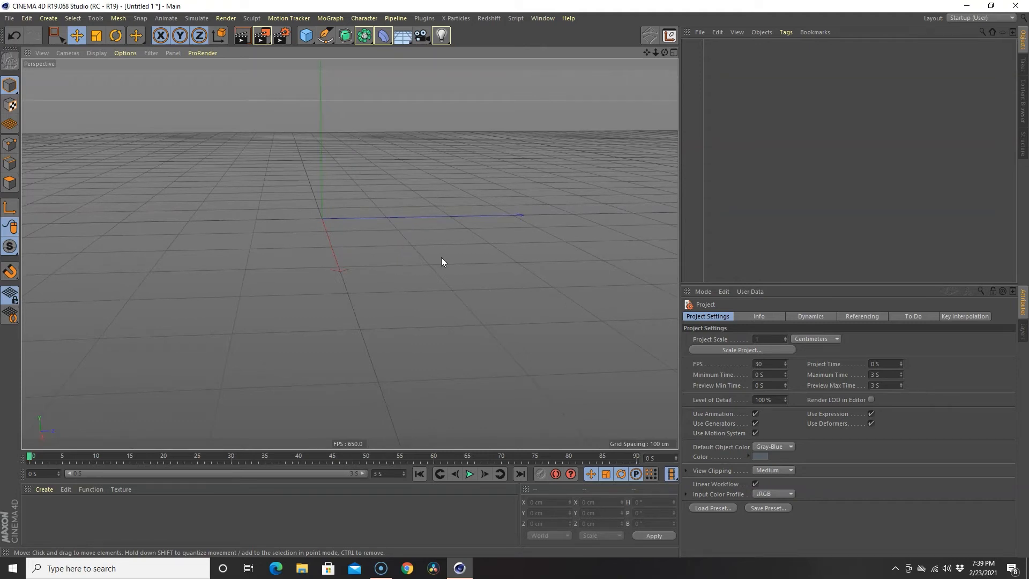
left_click_drag(442, 258, 432, 263, "alt")
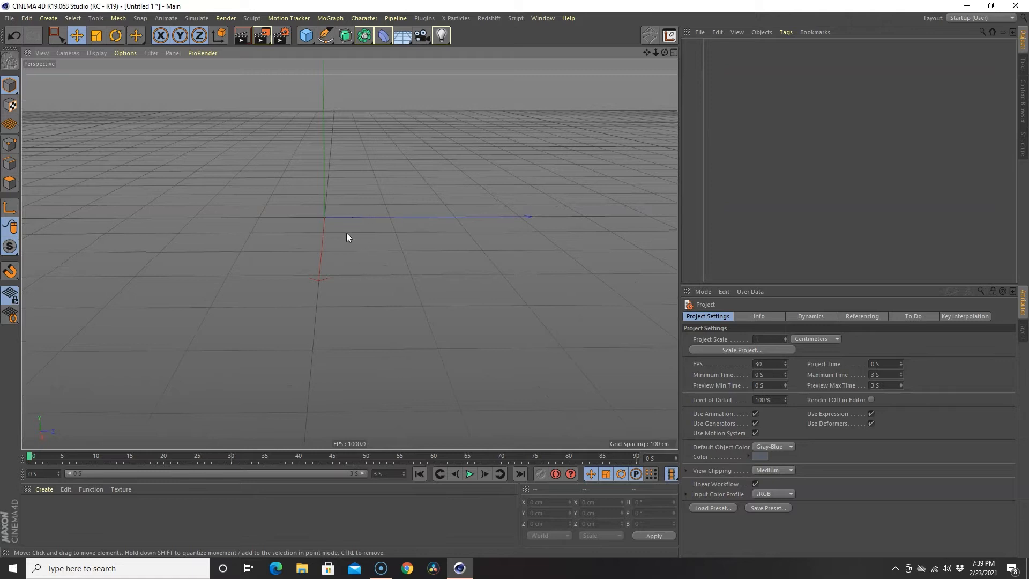
- Hide the grid in the perspective view, inspect the scene without it, and turn the grid back on
left_click(153, 53)
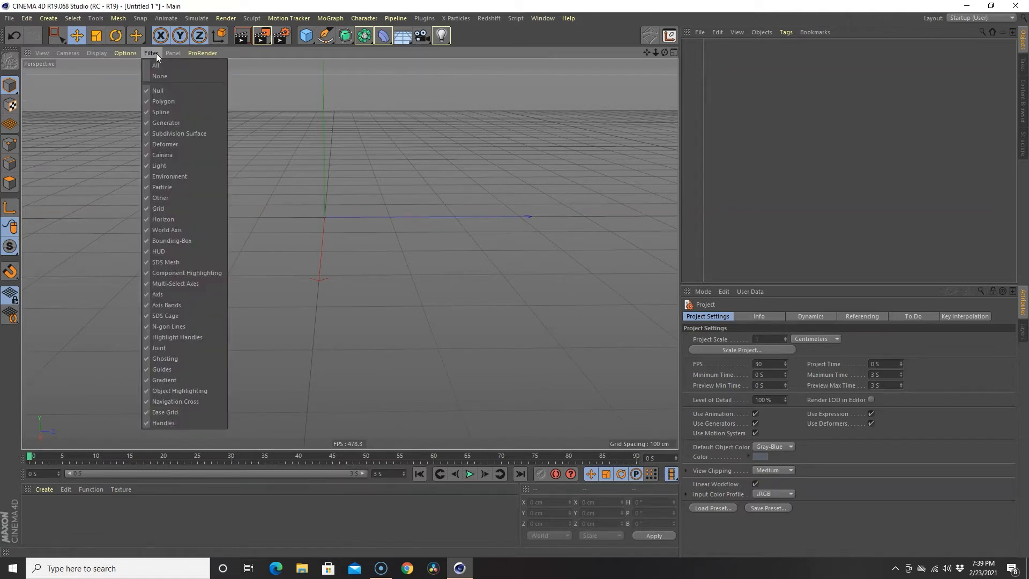
left_click(167, 208)
left_click_drag(355, 188, 441, 257, "alt")
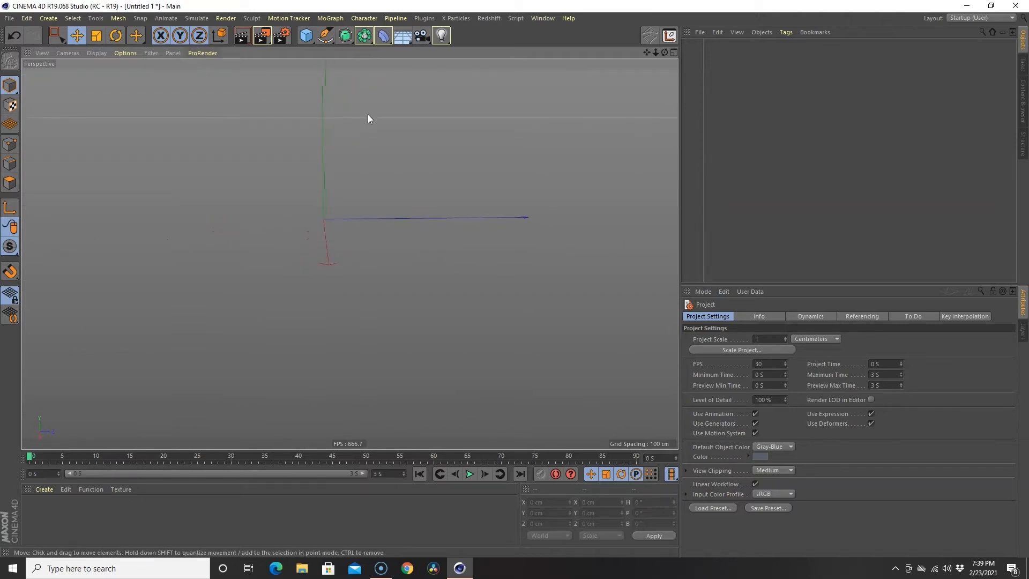
left_click_drag(304, 121, 259, 163, "alt")
left_click(150, 54)
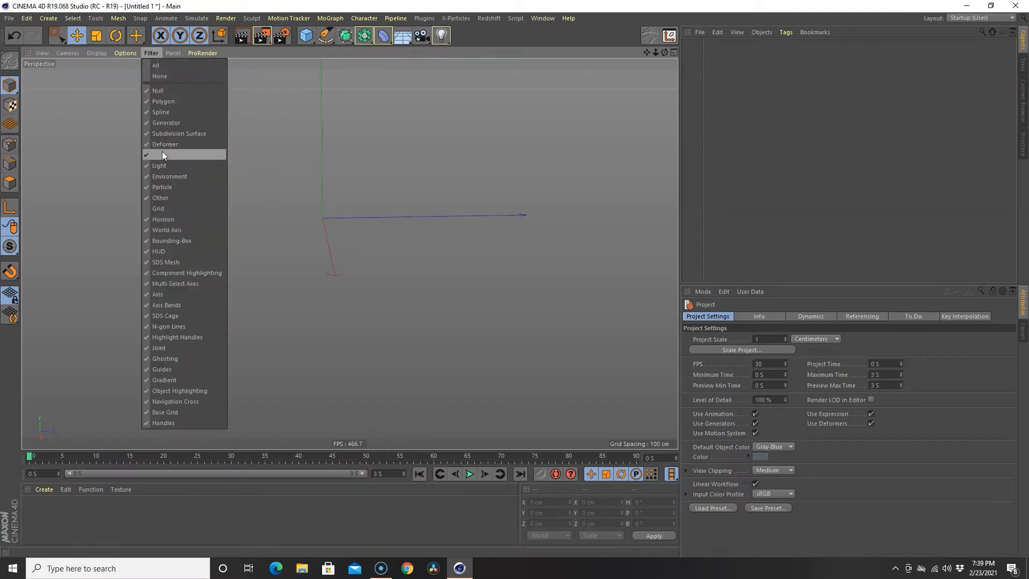
left_click(164, 208)
left_click_drag(413, 234, 406, 240, "alt")
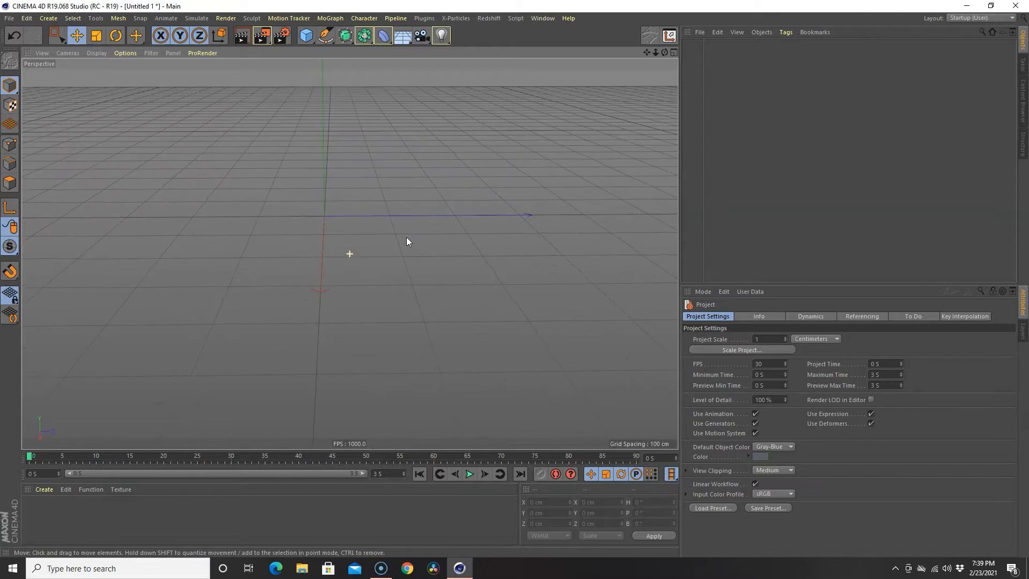
- Add a cube primitive to the scene and view it from an angle
left_click(308, 40)
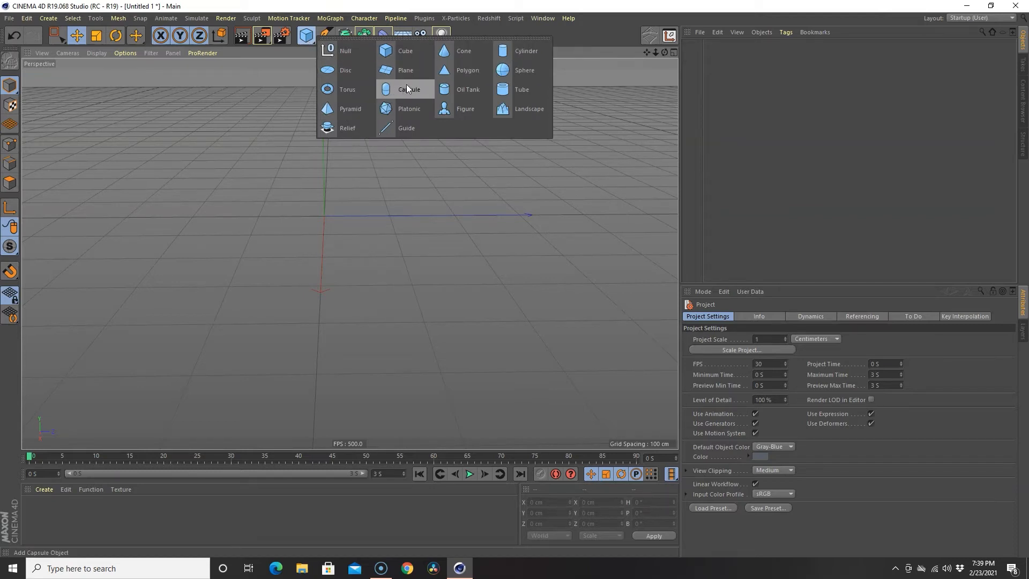
left_click(394, 51)
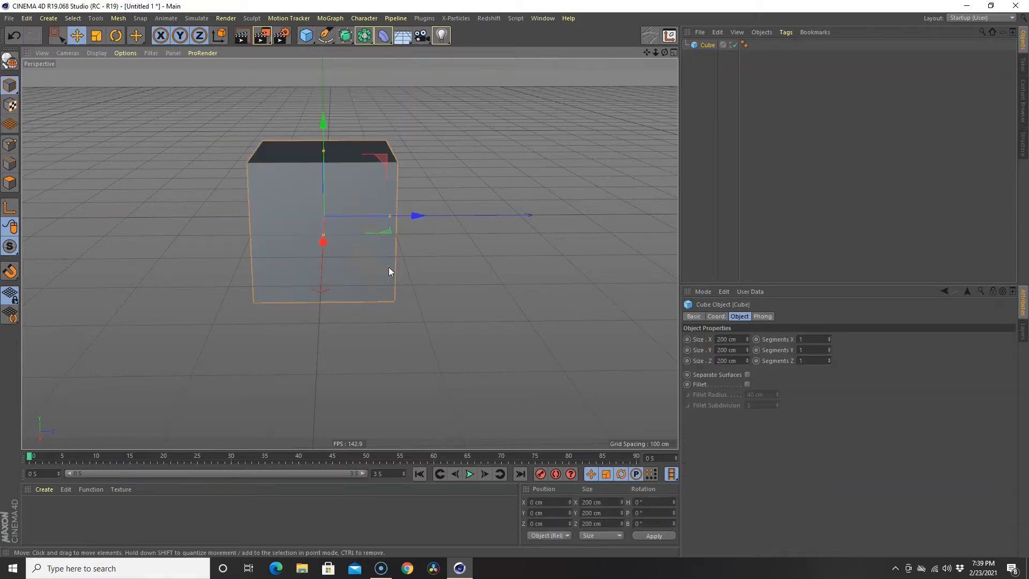
left_click_drag(491, 289, 453, 322, "alt")
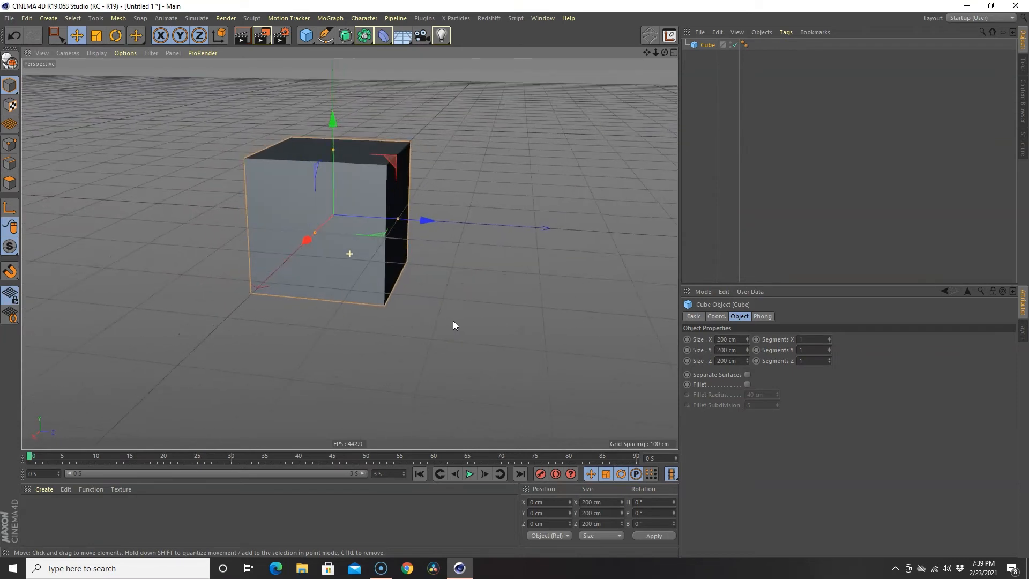
mouse_move(459, 298)
left_mouse_down("alt")
mouse_move(468, 294)
mouse_move(457, 298)
left_mouse_up("alt")
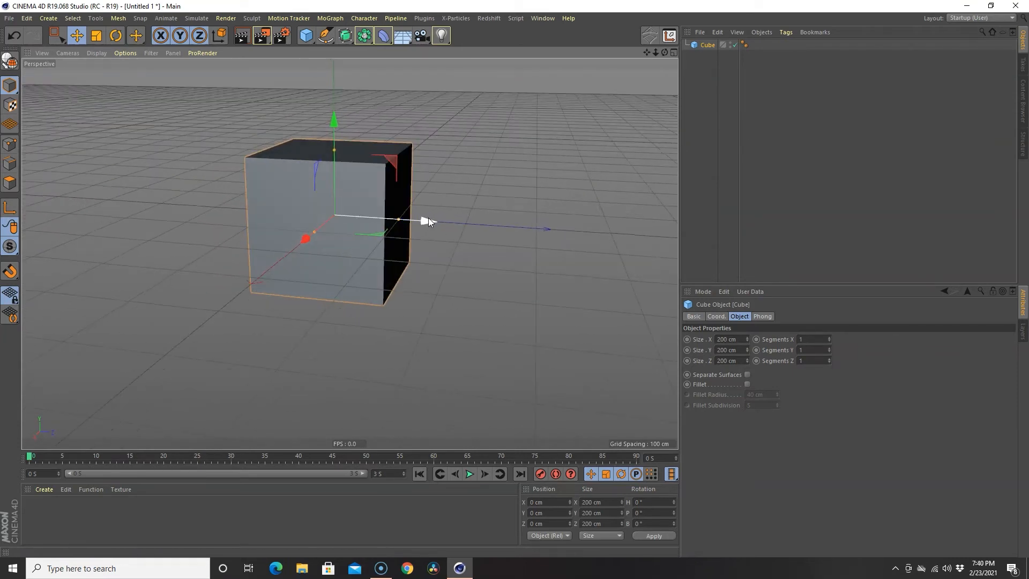
- Move the cube along its X, Y and Z axes to about X 26.6, Y 7 and Z 12.7 cm
left_click_drag(425, 220, 342, 214)
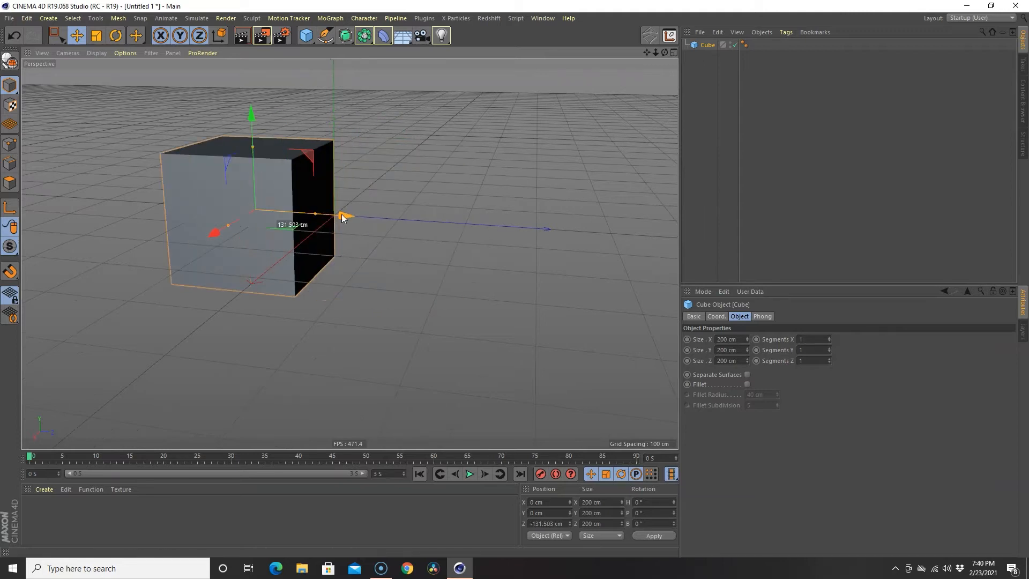
mouse_move(250, 114)
left_mouse_down()
mouse_move(264, 159)
mouse_move(262, 123)
left_mouse_up()
left_click_drag(280, 196, 358, 197)
left_click_drag(456, 239, 323, 259, "alt")
left_click_drag(442, 158, 407, 198)
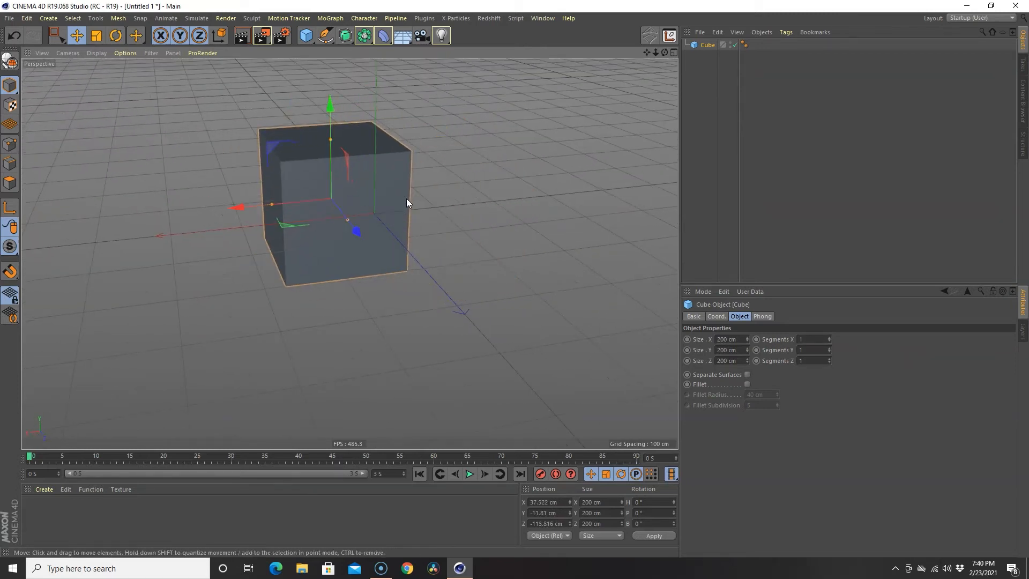
left_click_drag(419, 272, 505, 280, "alt")
left_click_drag(341, 227, 413, 237)
mouse_move(330, 150)
left_mouse_down()
mouse_move(330, 110)
mouse_move(334, 131)
left_mouse_up()
left_click_drag(404, 240, 321, 230, "alt")
mouse_move(257, 221)
left_mouse_down()
mouse_move(244, 218)
mouse_move(275, 220)
left_mouse_up()
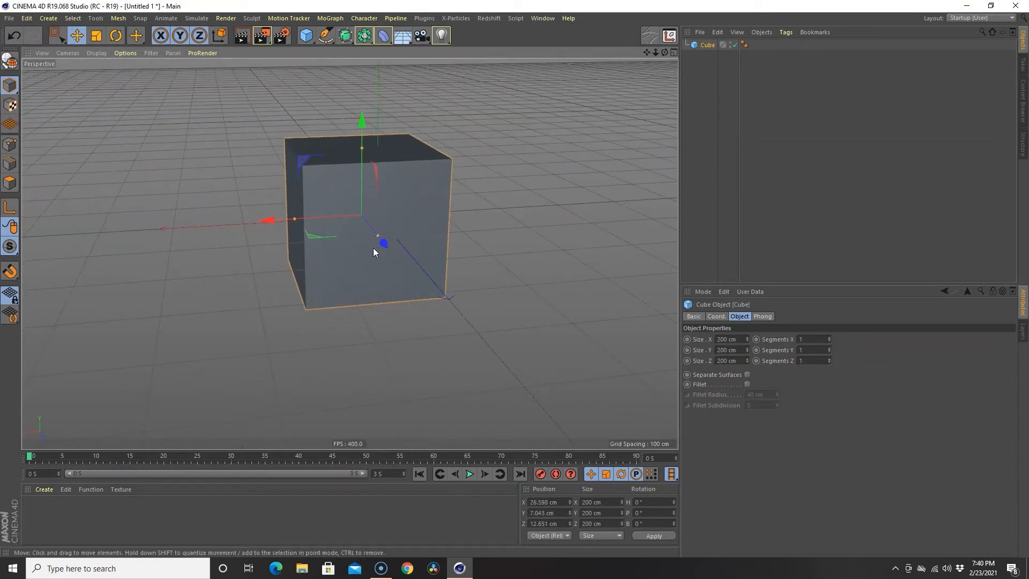
left_click_drag(377, 249, 485, 225, "alt")
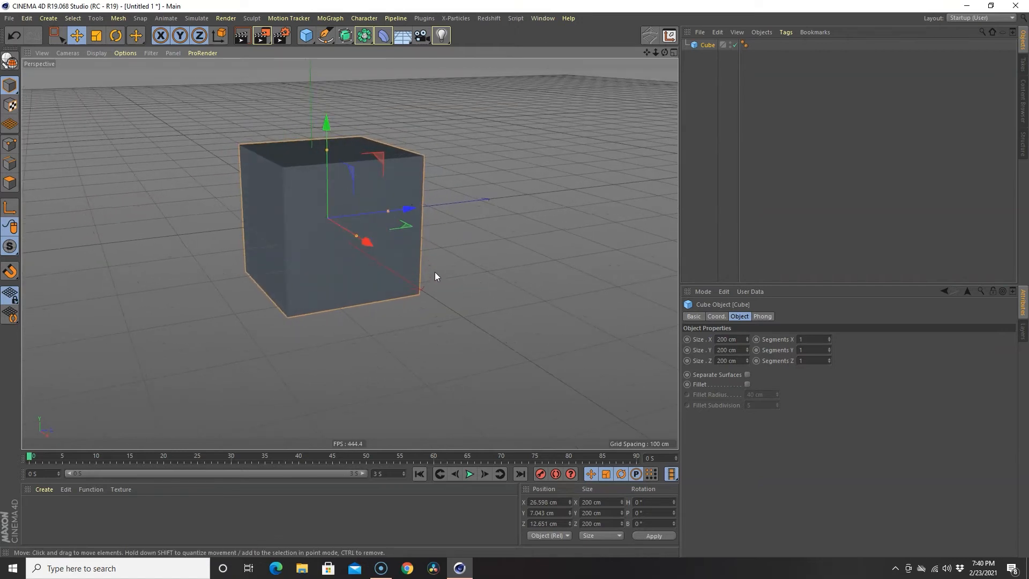
- Set the cube's X size to 10 cm, inspect the thin slab, and set the X size back to 200 cm
left_click(726, 340)
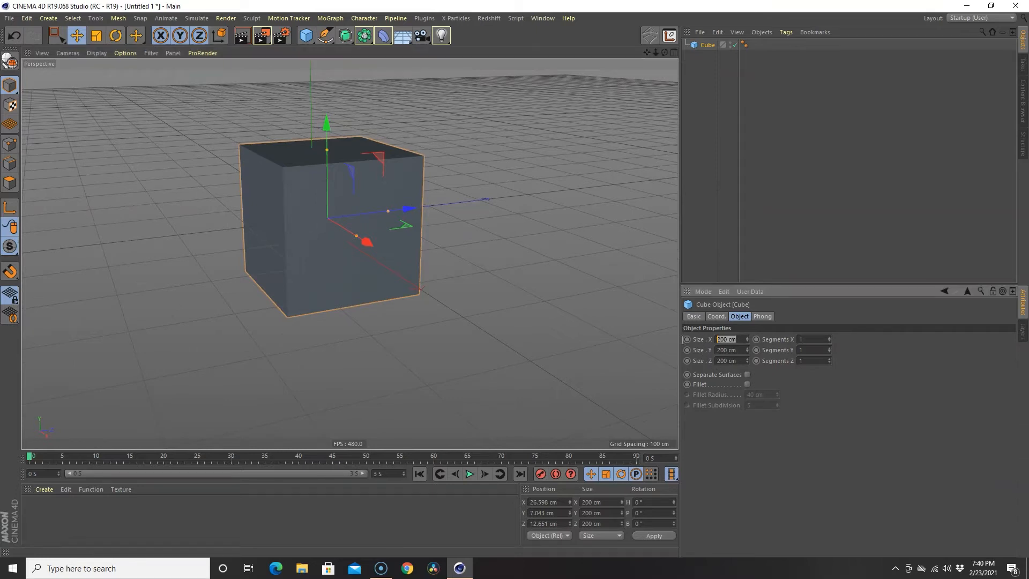
type("10")
key("Return")
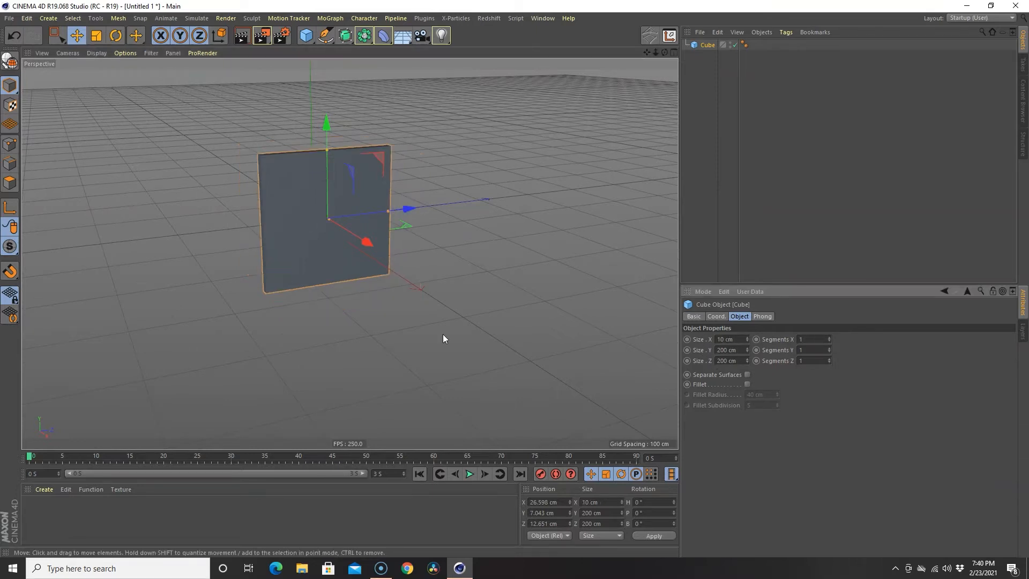
left_click_drag(361, 358, 439, 358, "alt")
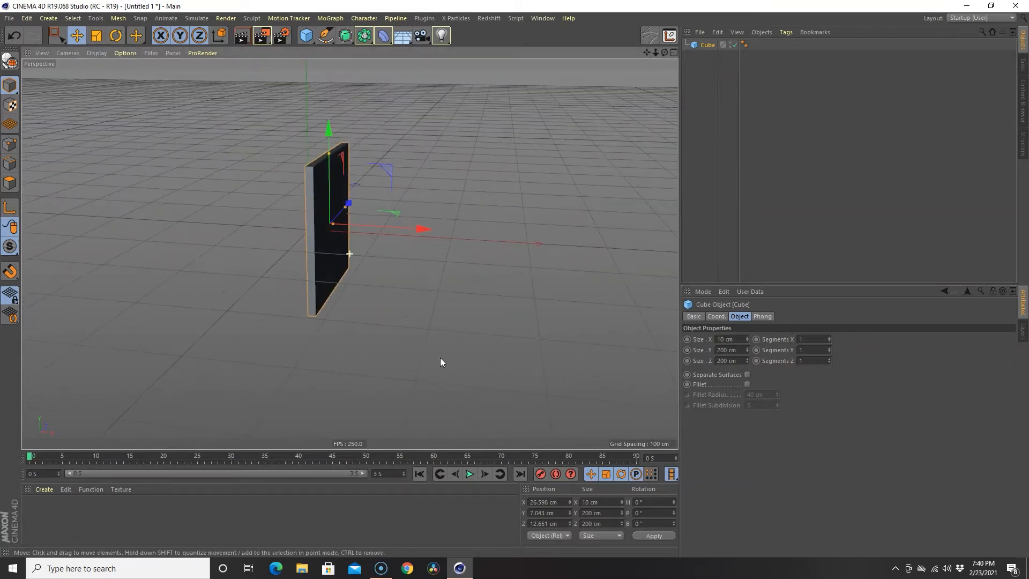
left_click(738, 339)
type("200")
key("Return")
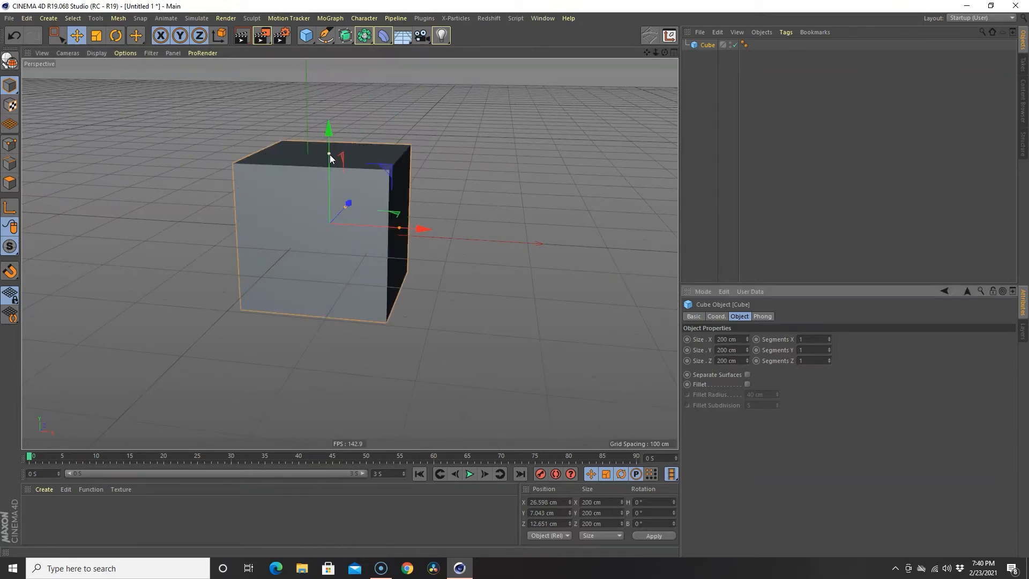
- Shrink the cube freehand along its Y and Z dimensions, and undo both size changes
left_click_drag(328, 157, 340, 217)
left_click_drag(352, 210, 343, 239, "alt")
left_click_drag(373, 206, 345, 219)
key("ctrl+z")
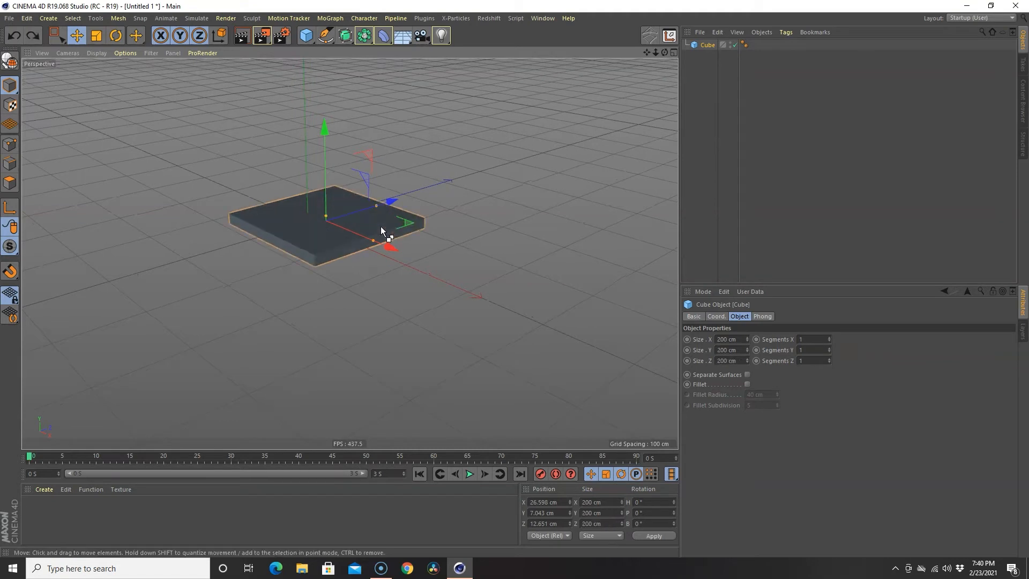
key("ctrl+z")
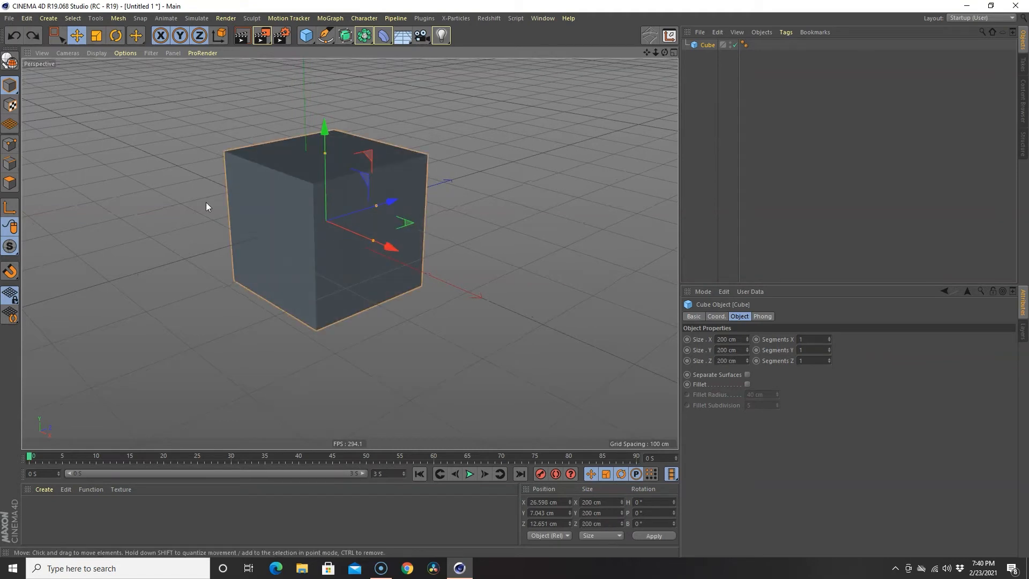
- Scale the cube down uniformly to about 171 cm on every side
left_click(97, 38)
left_click_drag(504, 122, 507, 227)
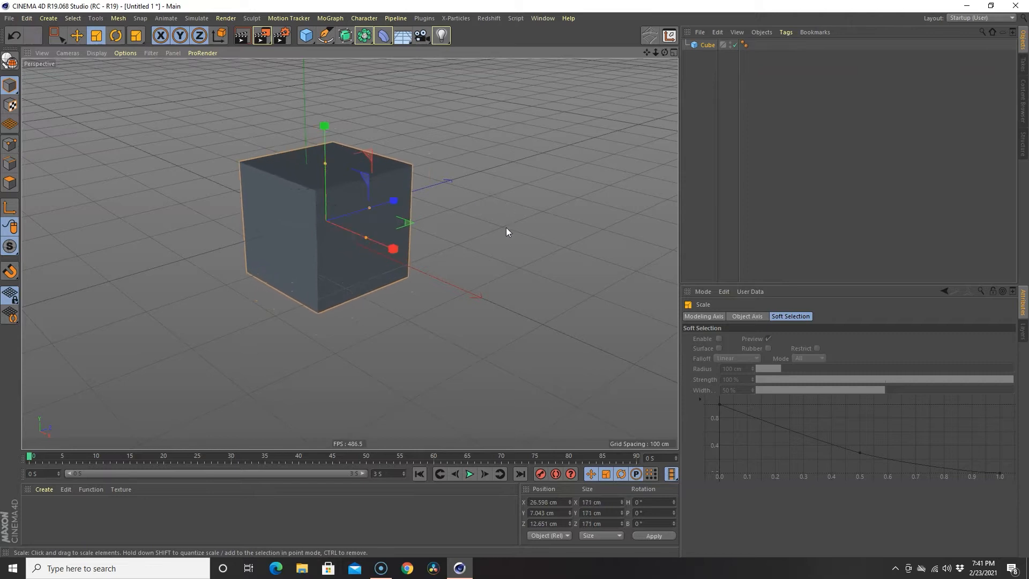
left_click(77, 36)
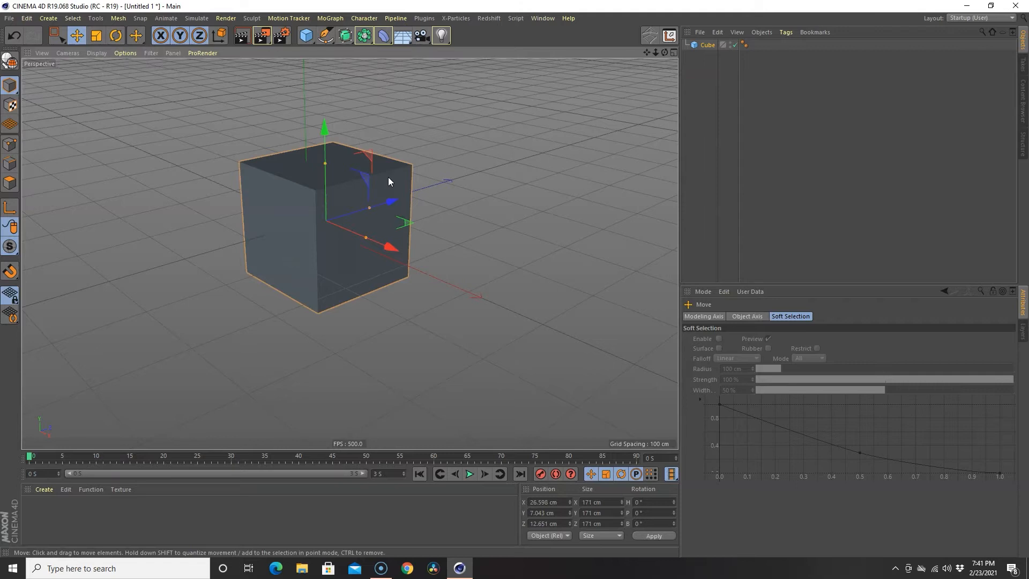
- Rotate the cube to a pitch of 90° and display its object properties
key("t")
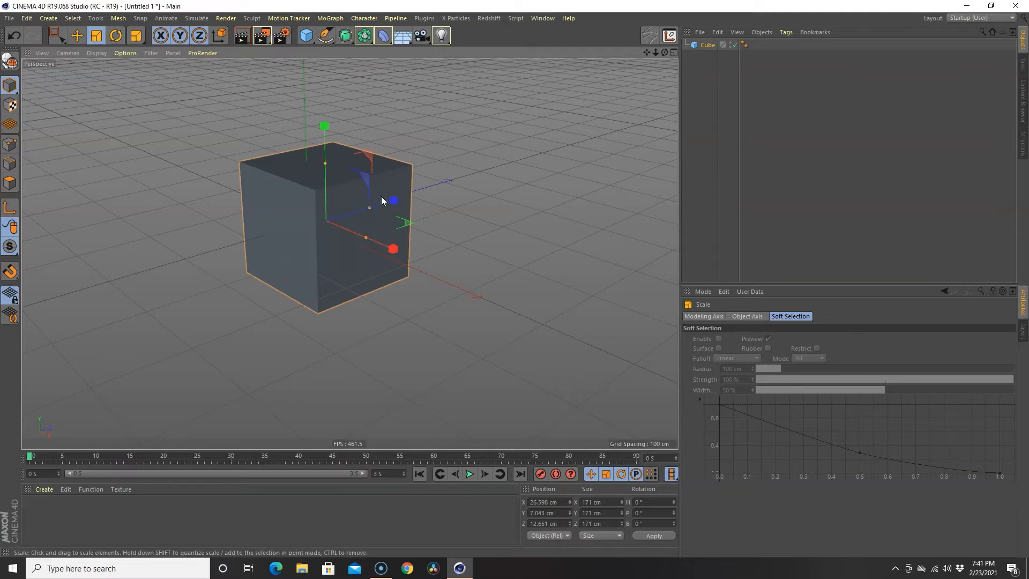
key("r")
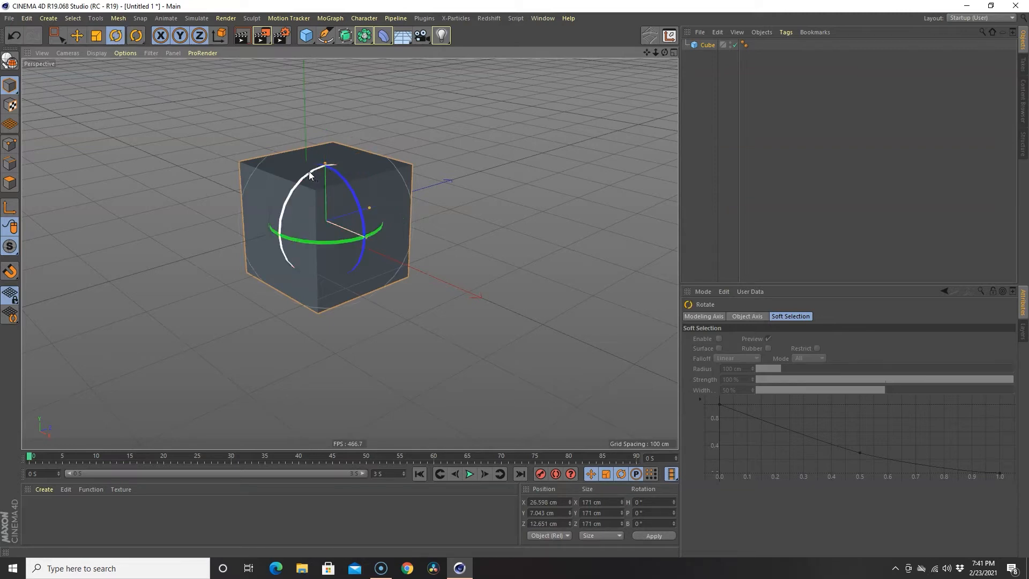
left_click_drag(309, 174, 251, 279)
left_click_drag(471, 311, 384, 287, "alt")
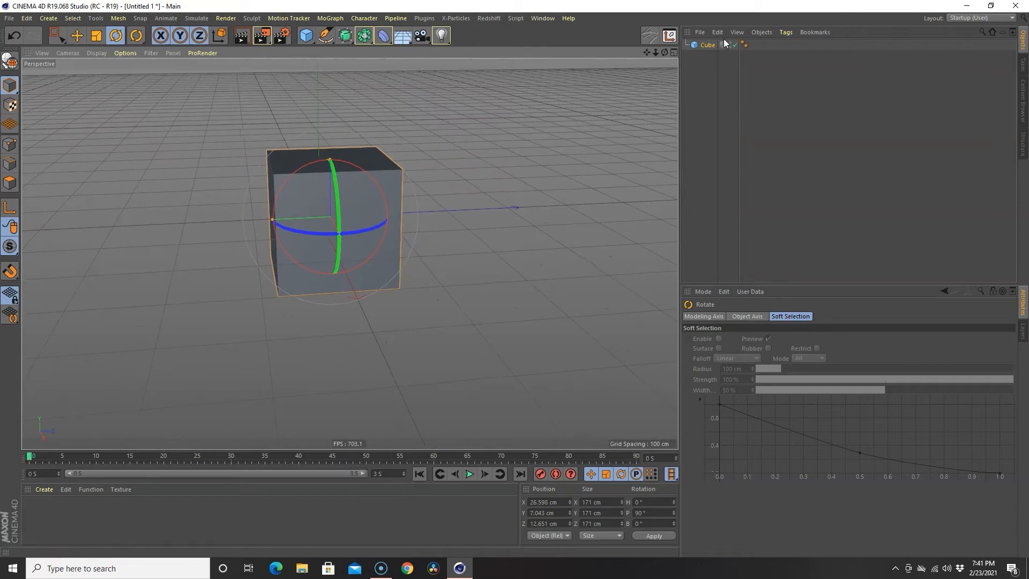
left_click(706, 45)
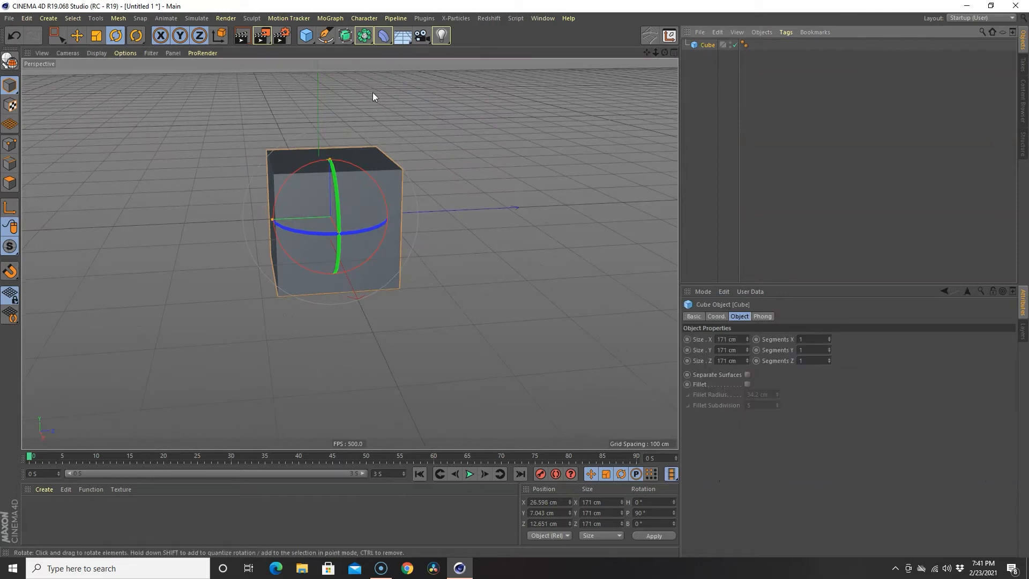
- Set the viewport display to Gouraud Shading (Lines) and view the cube from a corner
left_click(102, 54)
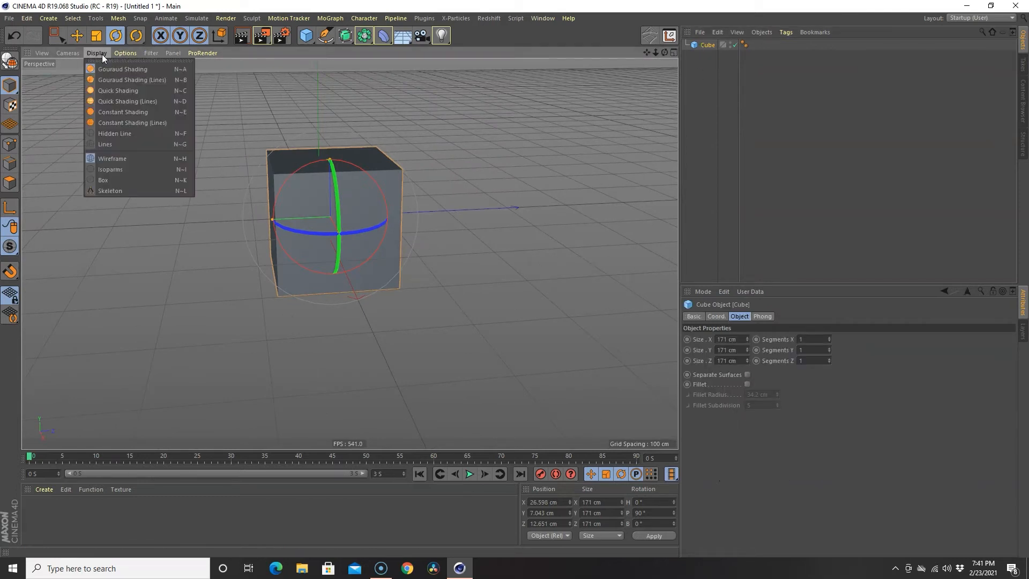
left_click(141, 79)
left_click_drag(569, 174, 500, 182, "alt")
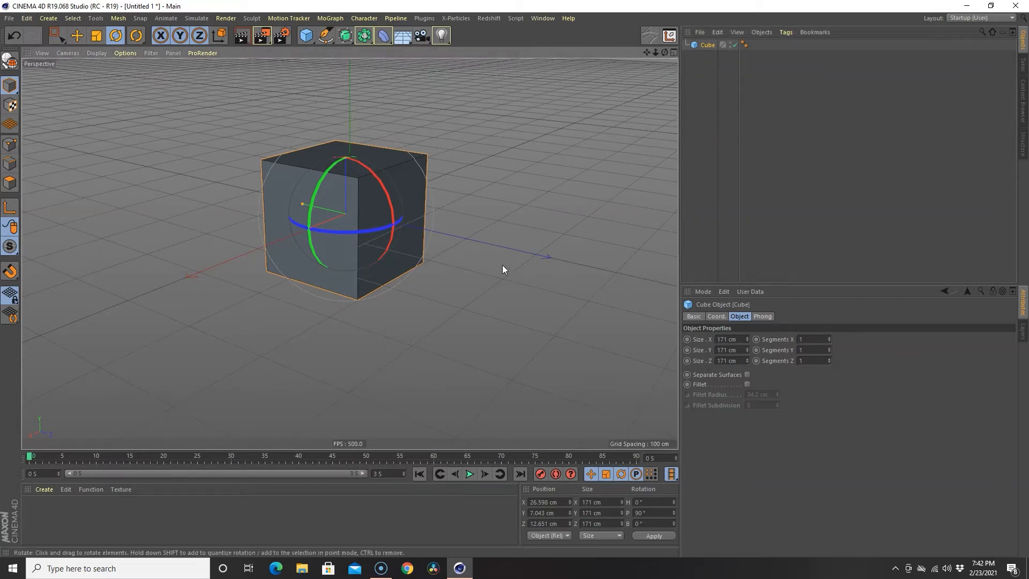
left_click_drag(502, 264, 477, 268, "alt")
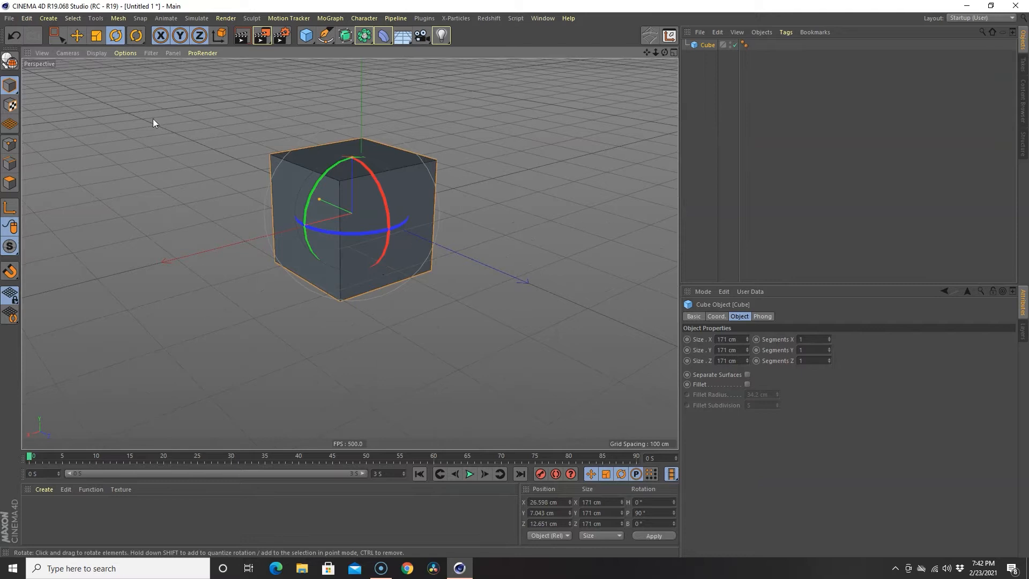
- Set the cube's X, Y and Z segments to 4 each
left_click(57, 35)
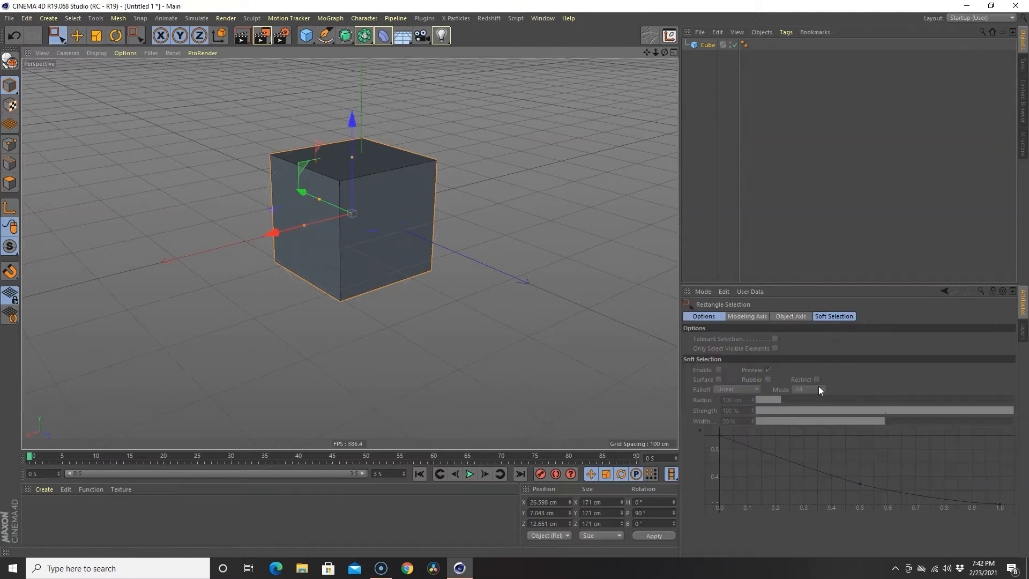
left_click(708, 45)
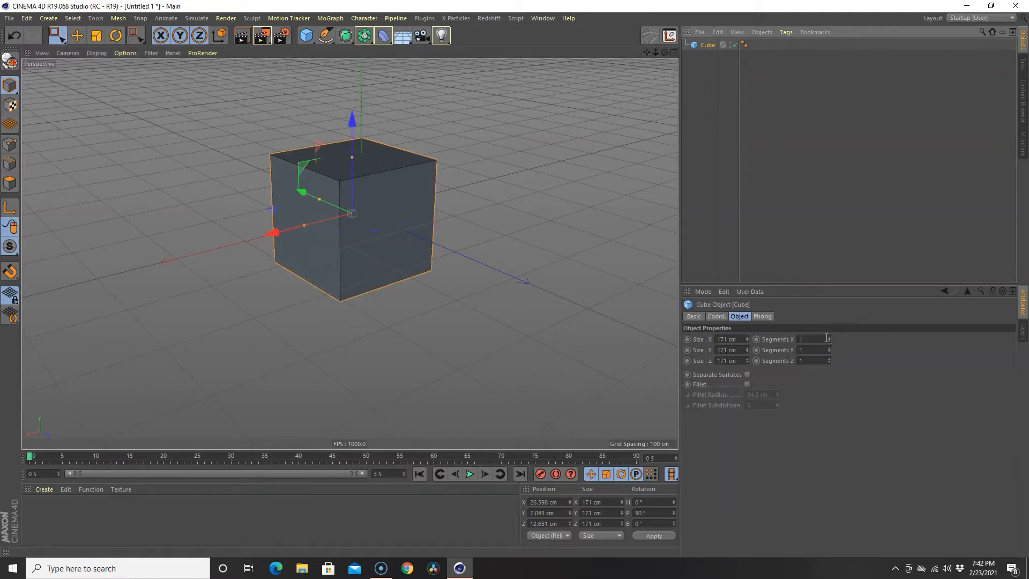
double_click(815, 338)
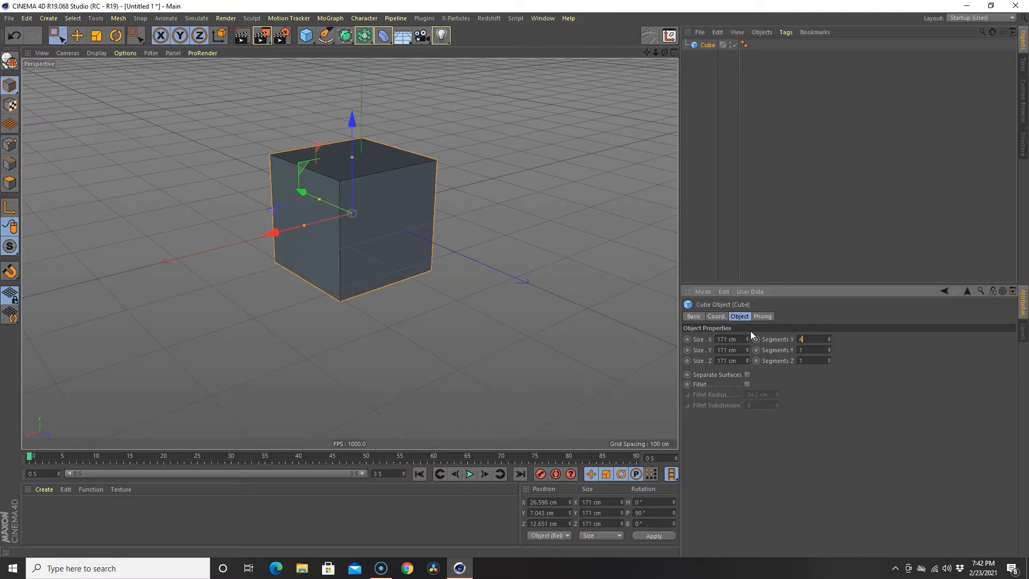
left_click(814, 349)
type("4")
key("Return")
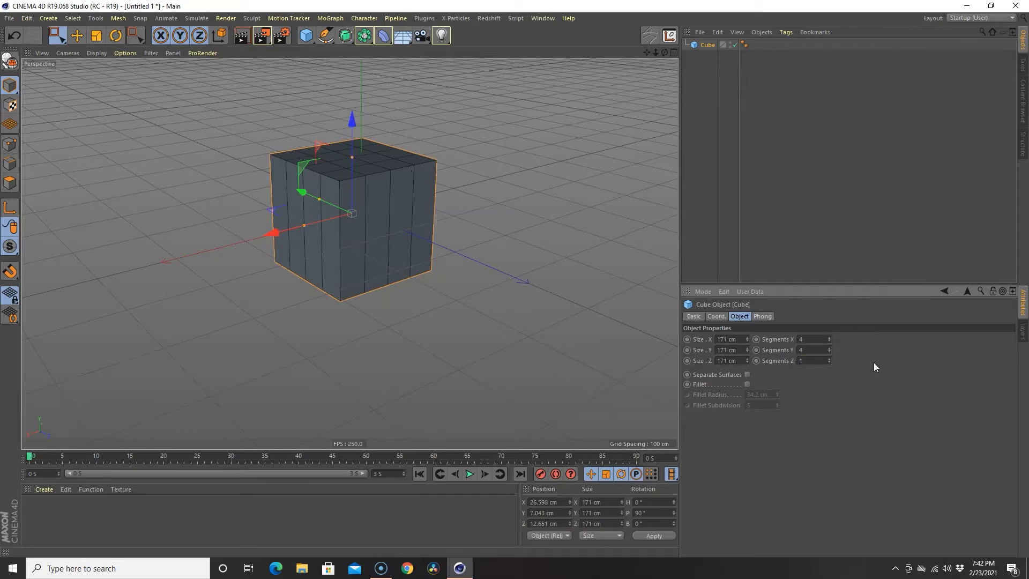
type("4")
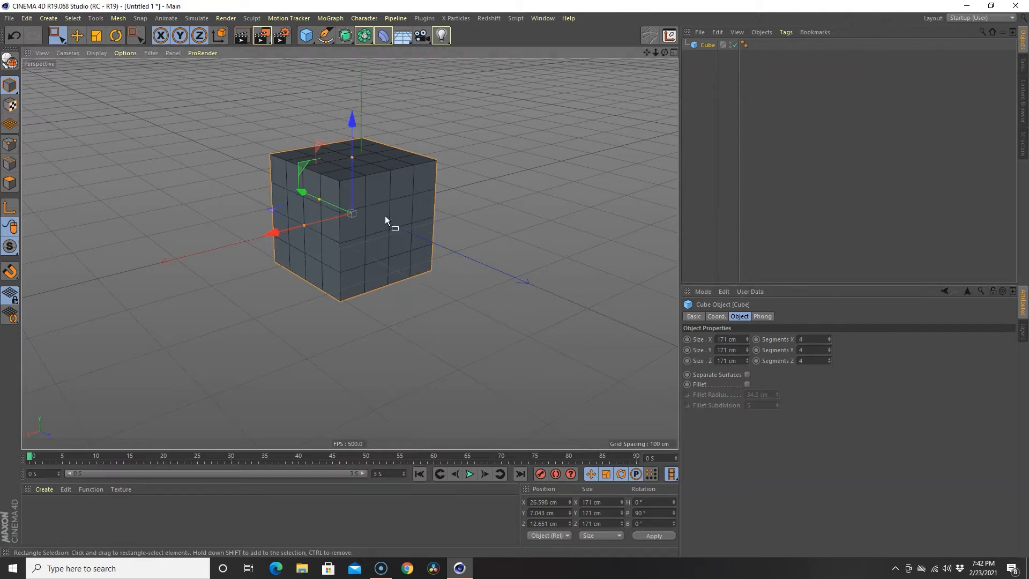
- Resize the cube freehand to about 80 × 129 × 222 cm in X, Y and Z, and make it editable
left_click_drag(384, 336, 368, 223, "alt")
left_click_drag(353, 159, 354, 141)
left_click_drag(305, 221, 331, 215)
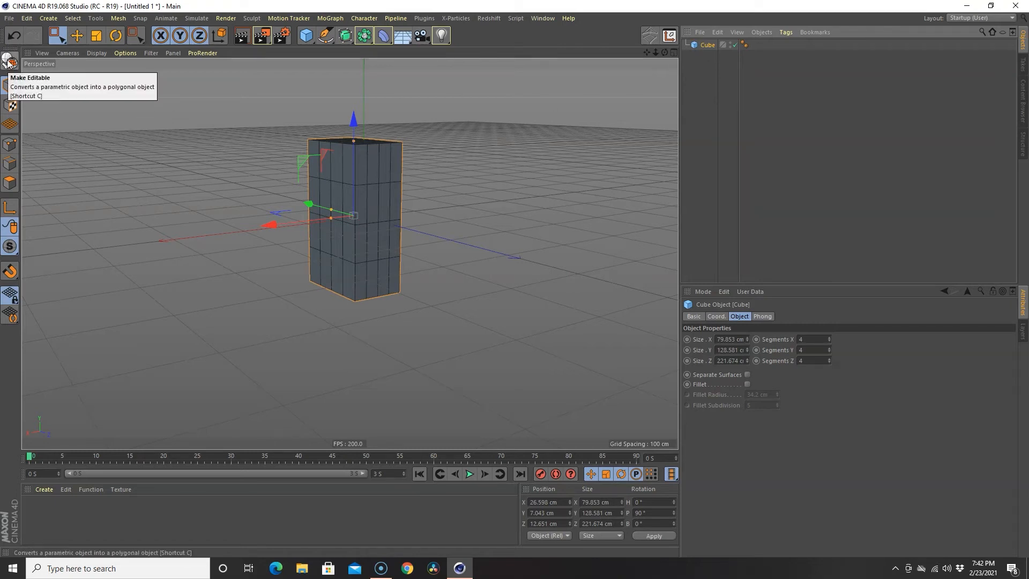
key("c")
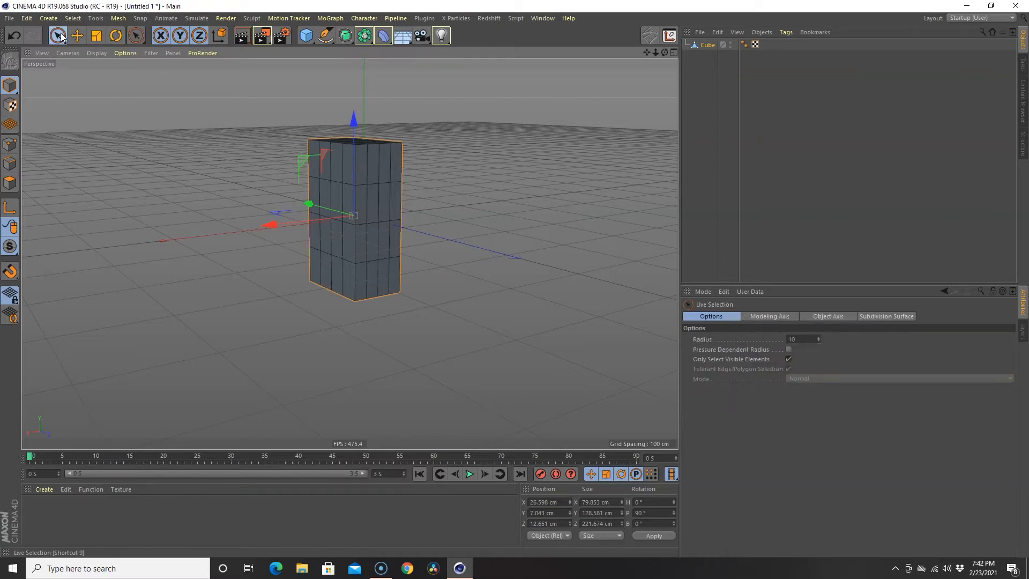
- With the Live Selection tool active, move the whole cube along its X axis to an X position of about 13.8 cm
left_click_drag(52, 36, 73, 48)
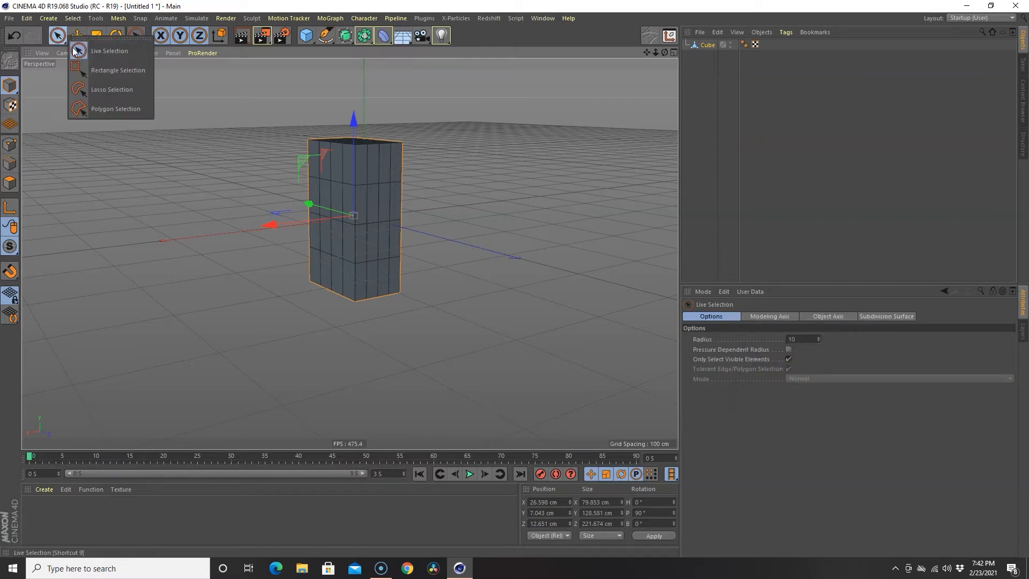
left_click(127, 53)
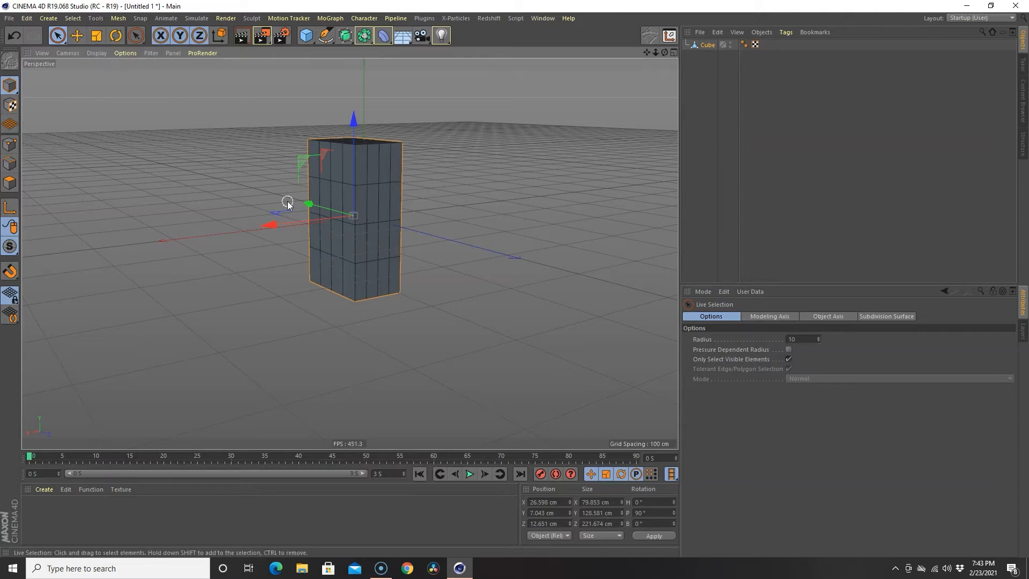
left_click(369, 229)
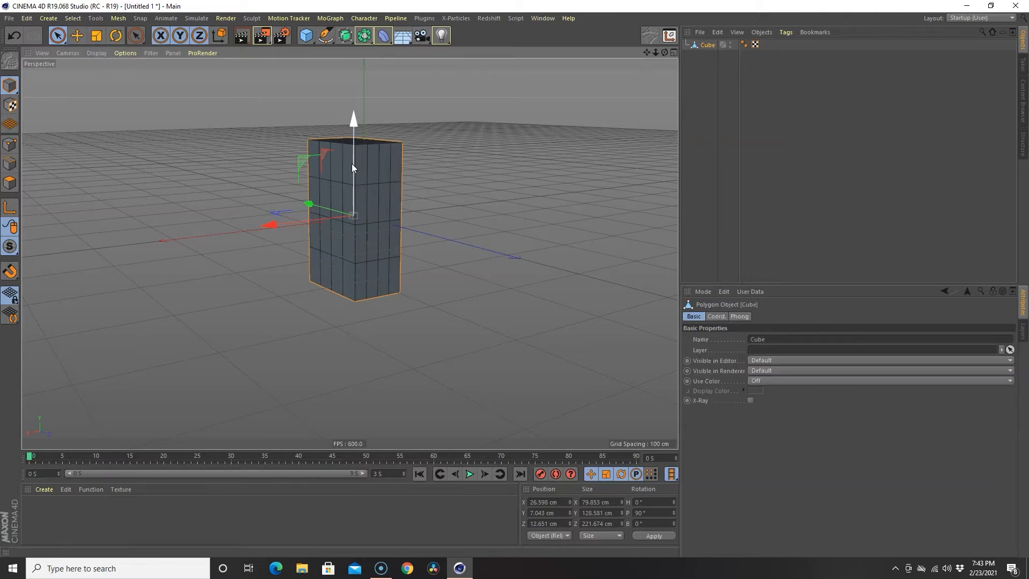
mouse_move(269, 225)
left_mouse_down()
mouse_move(258, 223)
mouse_move(280, 219)
left_mouse_up()
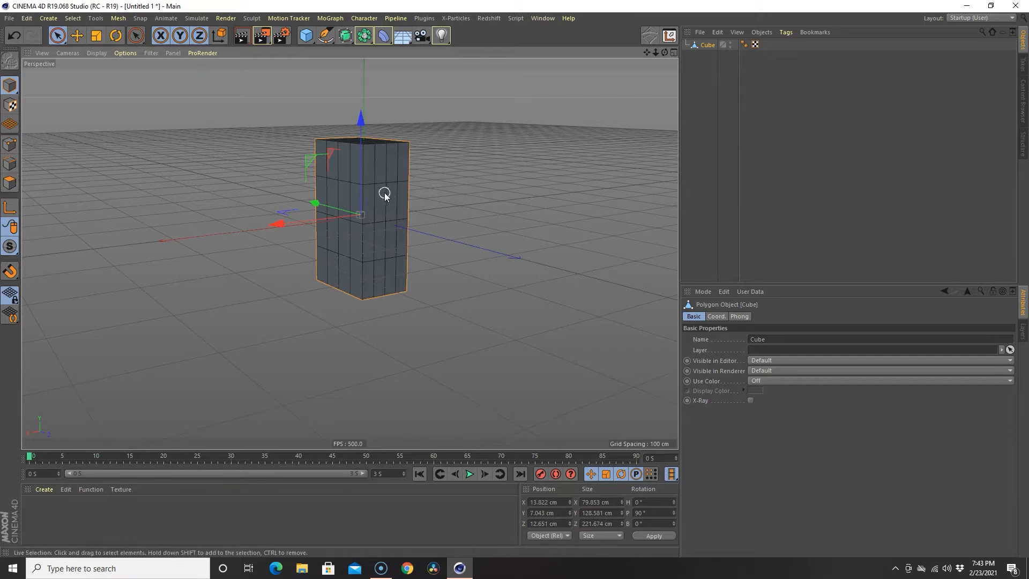
- In polygon mode, select one polygon in the second row from the top and move it about 57 cm outward and 24 cm up
left_click(10, 184)
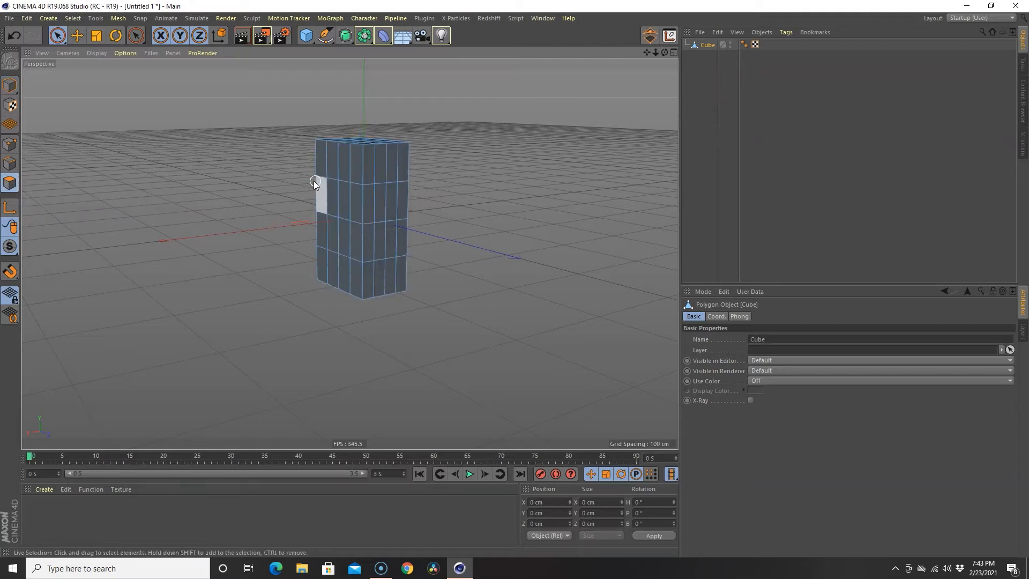
left_click(383, 201)
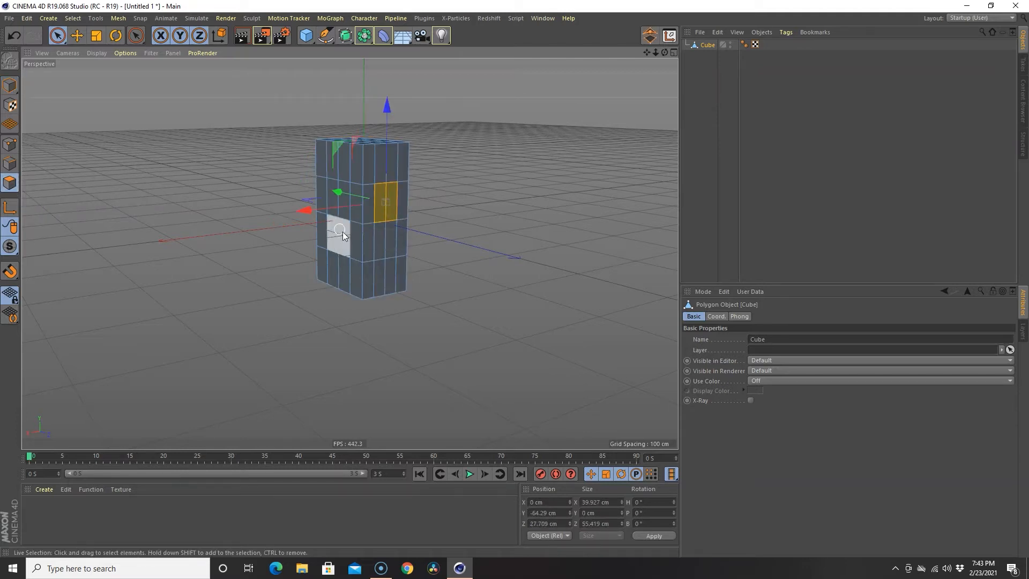
scroll(381, 203, "up", 4)
left_click(375, 198)
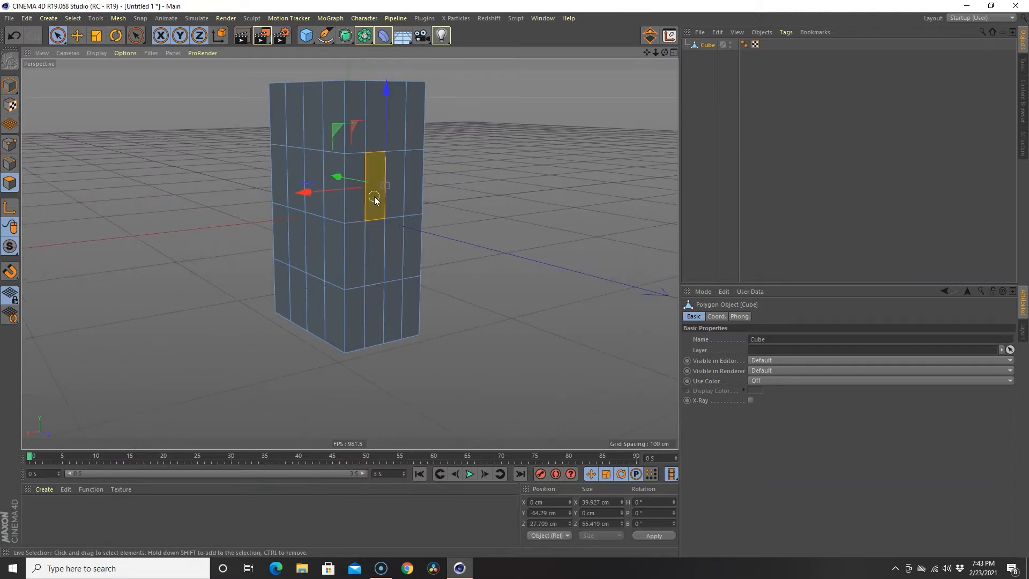
left_click_drag(434, 194, 485, 198)
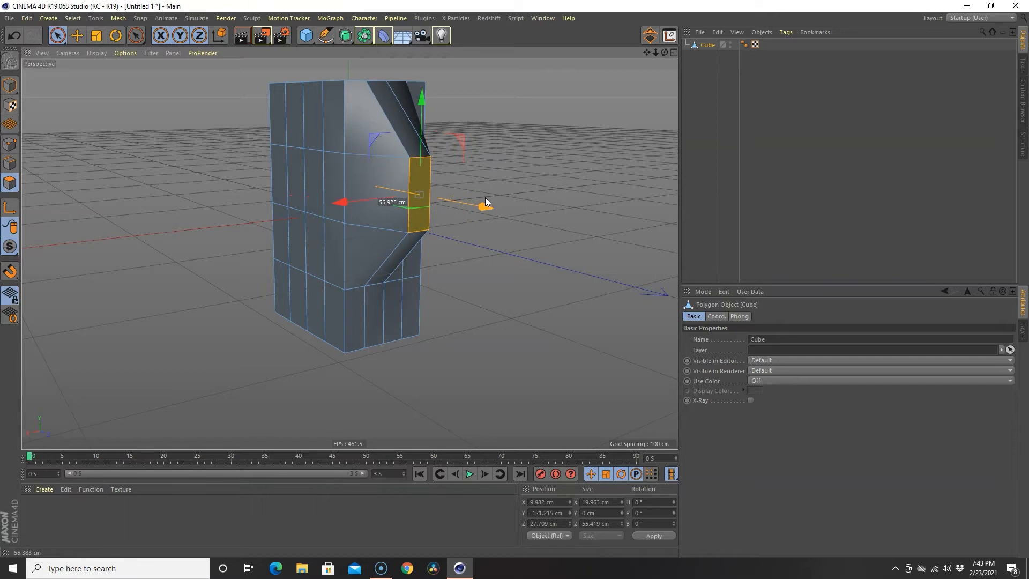
left_click_drag(422, 103, 420, 74)
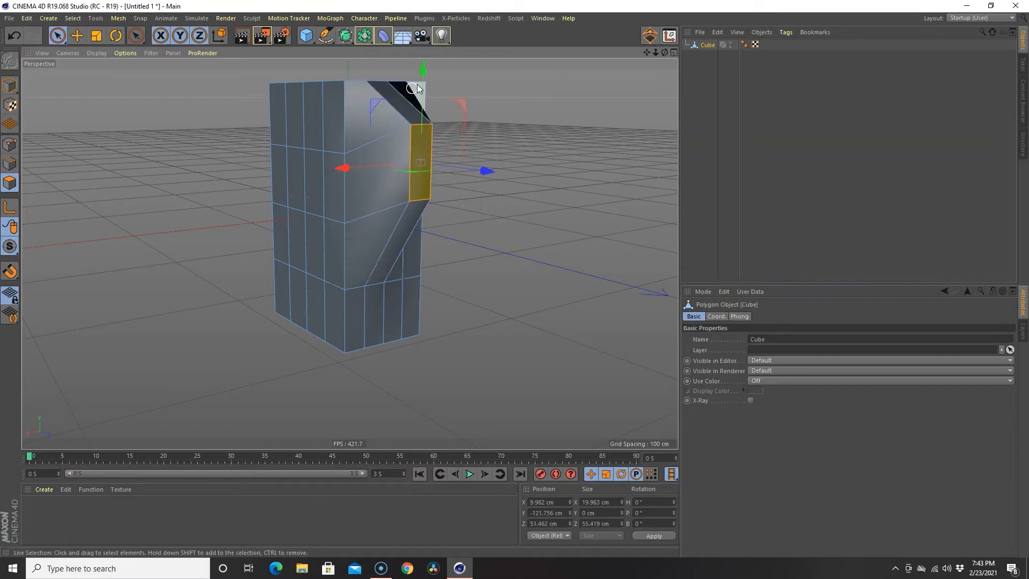
- Scale the selected polygon up to about 38 × 106 cm, and undo the scaling and the polygon moves
key("t")
left_click_drag(416, 137, 536, 122)
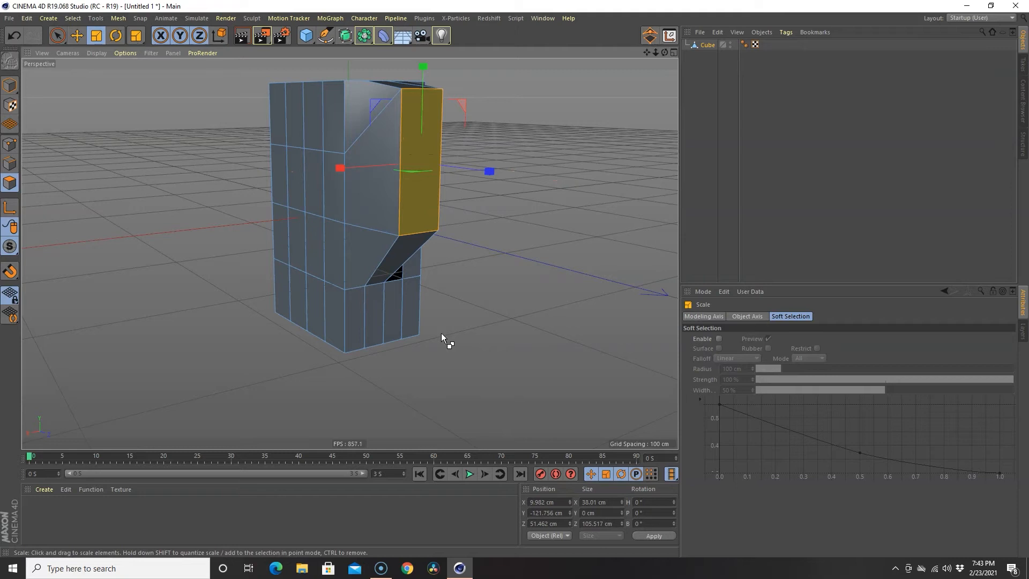
key("ctrl+z")
key("ctrl+z")
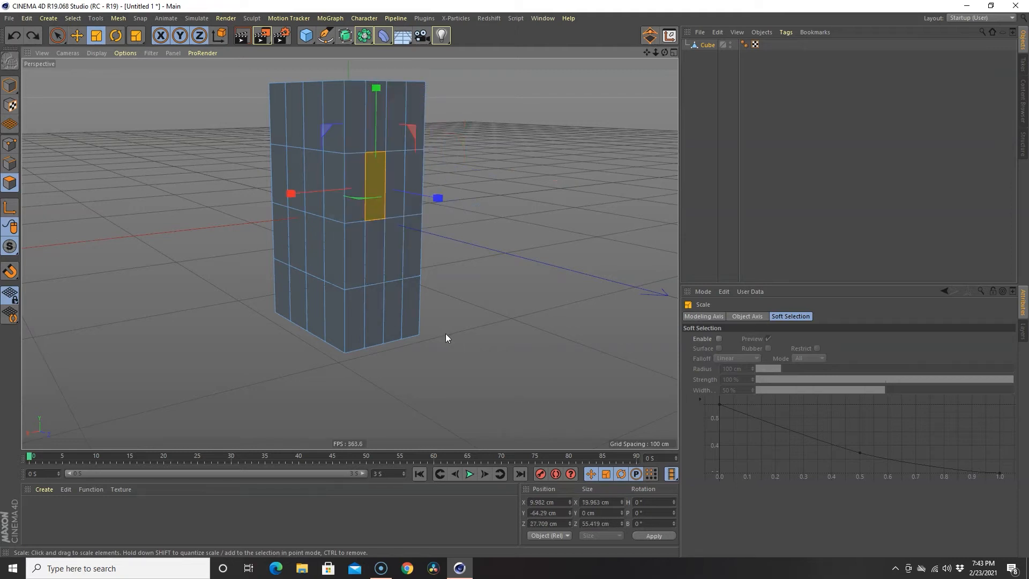
- In edge mode, select one vertical edge in the second row from the top and move it about 75 cm outward
left_click(10, 163)
left_click(367, 181)
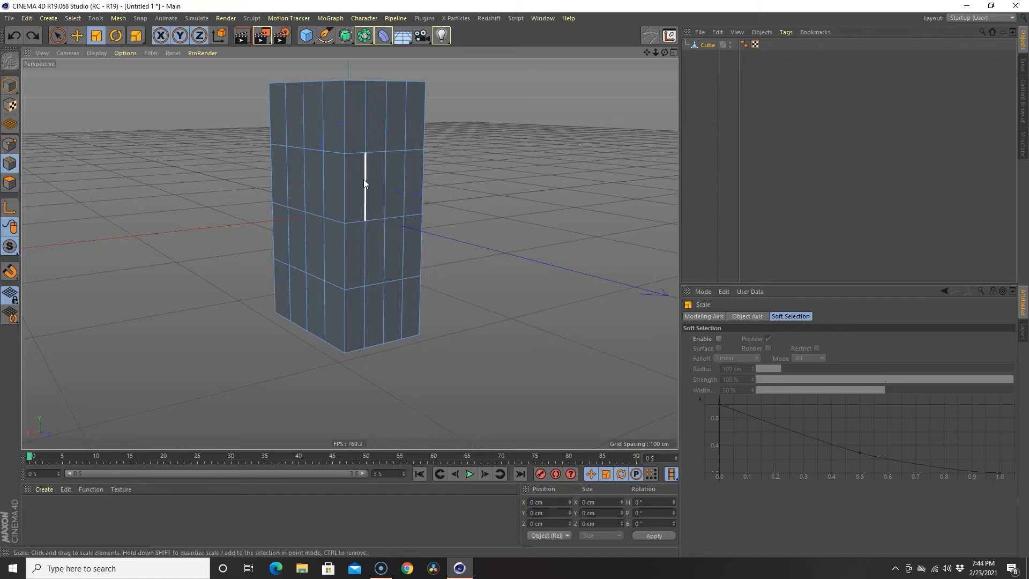
left_click(365, 183)
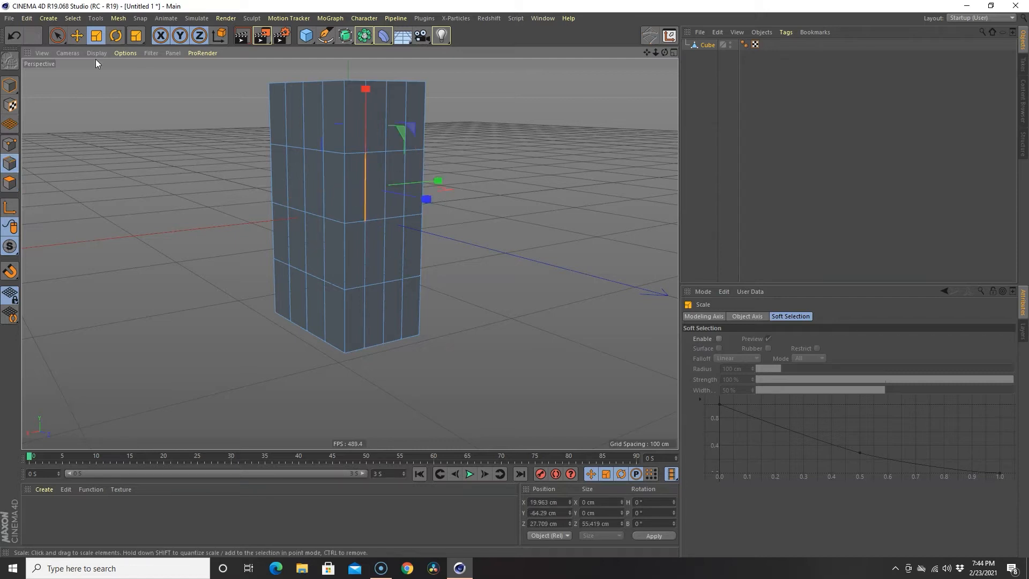
left_click(78, 35)
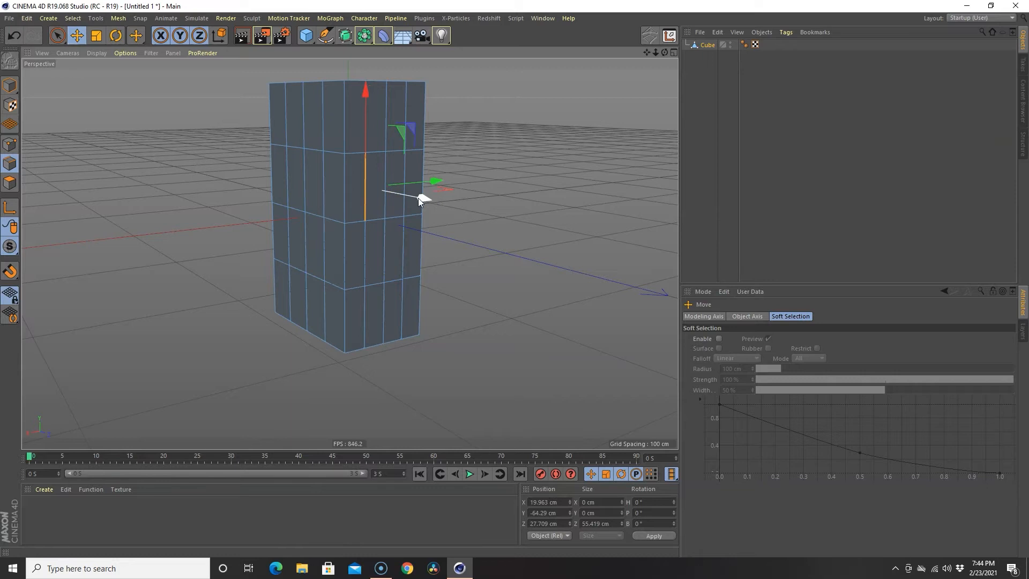
left_click_drag(419, 198, 489, 207)
- Move the selected edge about 82 cm sideways along the block, and undo both edge moves
left_click_drag(578, 351, 462, 364, "alt")
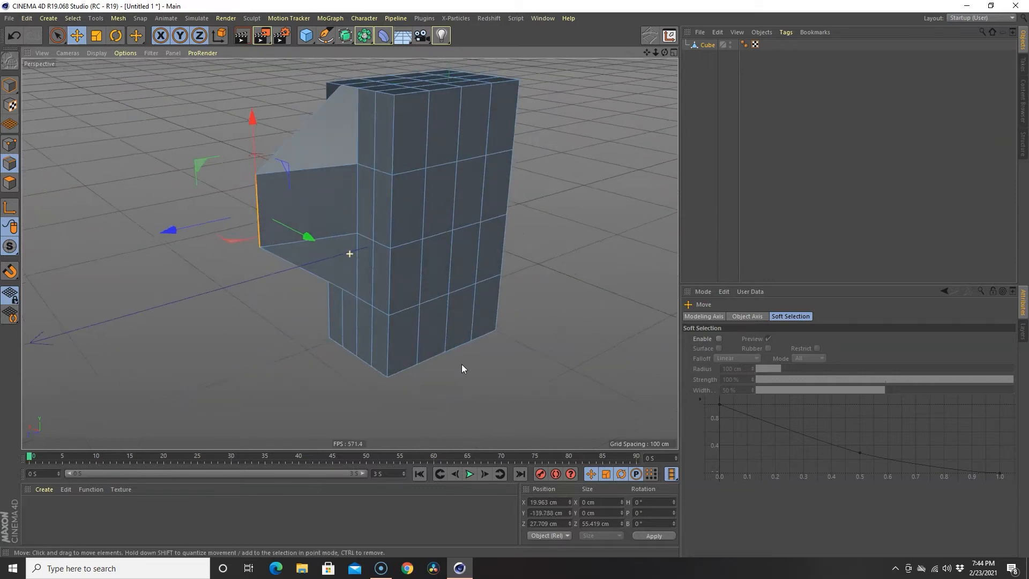
left_click_drag(305, 237, 386, 250)
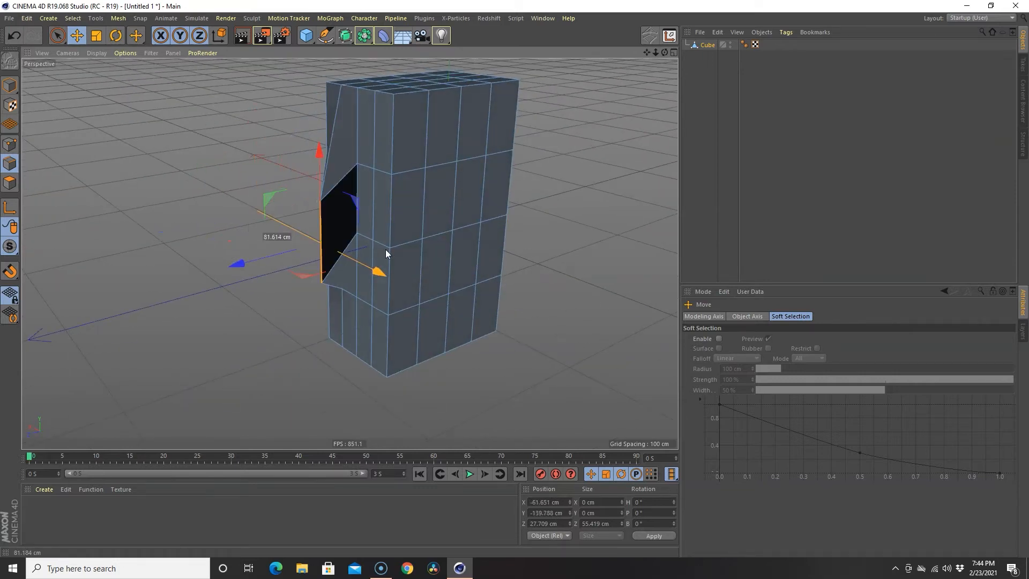
left_click_drag(560, 297, 495, 300, "alt")
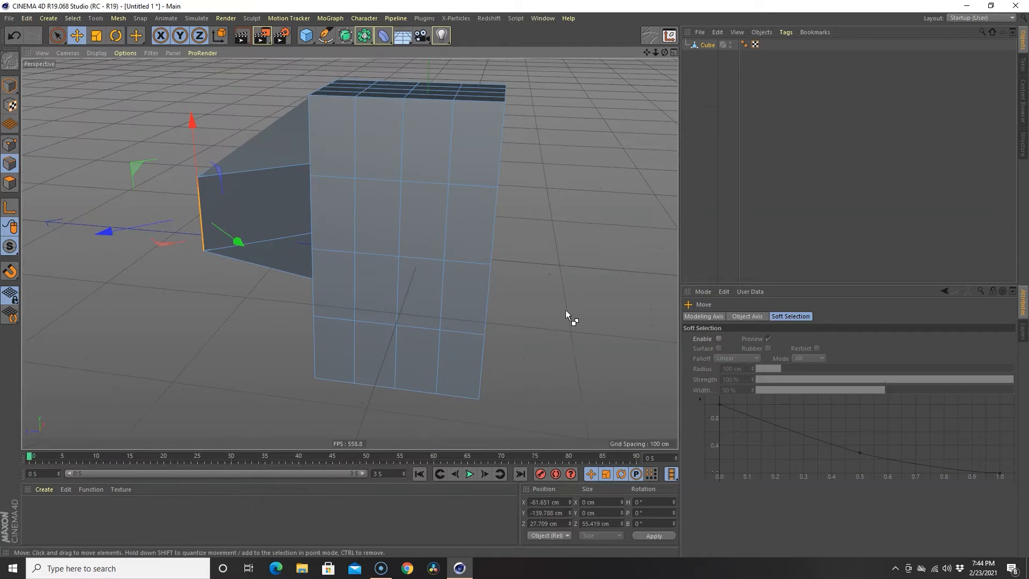
key("ctrl+z")
key("ctrl+z")
- In point mode, select two diagonally placed points on the wide side face, pull them about 84 cm outward, and undo the move
left_click(10, 144)
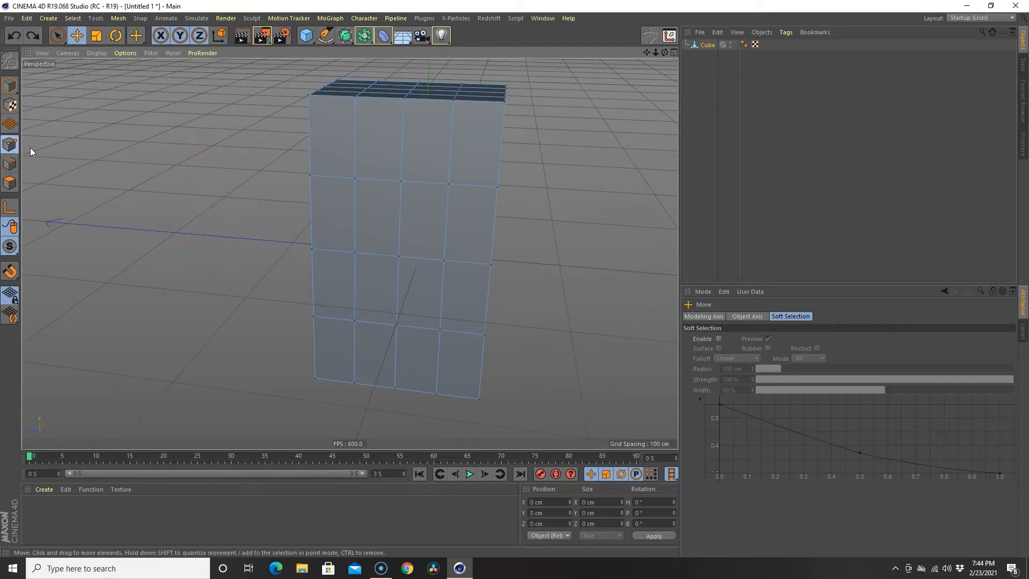
left_click(353, 179)
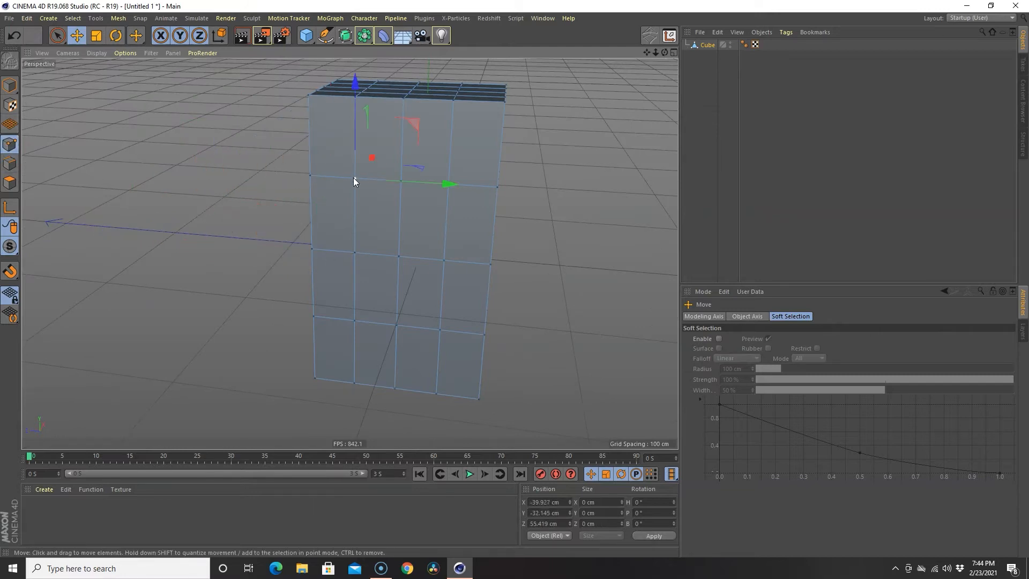
left_click(442, 260, "shift")
left_click_drag(413, 193, 381, 226)
left_click_drag(575, 248, 608, 231, "alt")
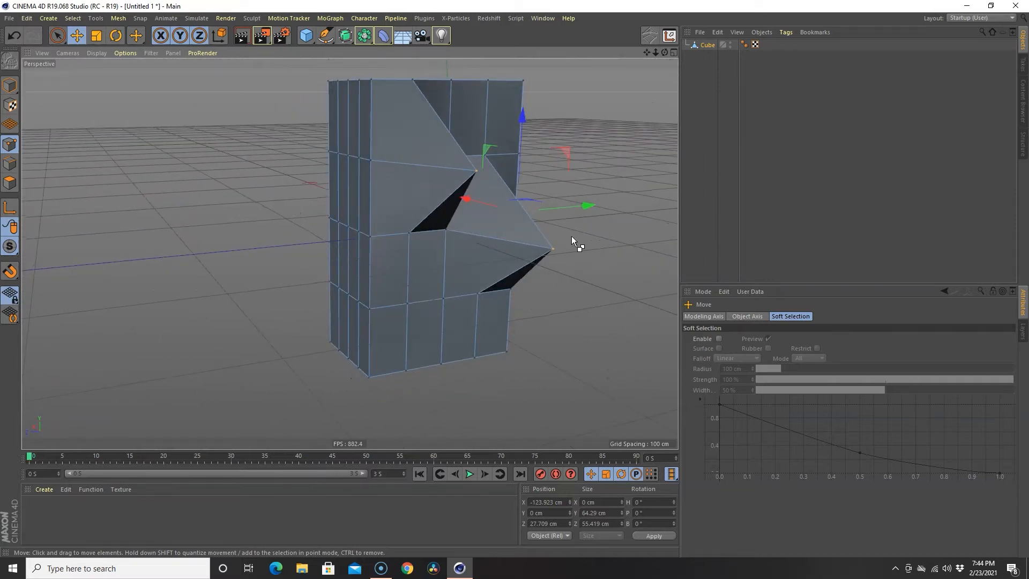
key("ctrl+z")
- In polygon mode, select a polygon in the opposite side face's second row, move it about 23 cm outward, and undo the move
left_click_drag(542, 247, 303, 240, "alt")
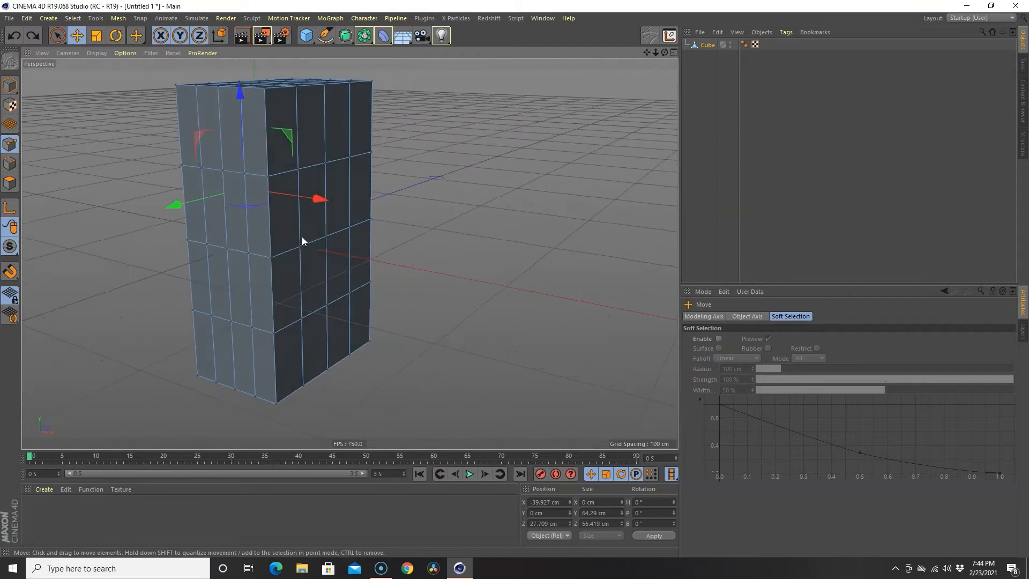
left_click(10, 183)
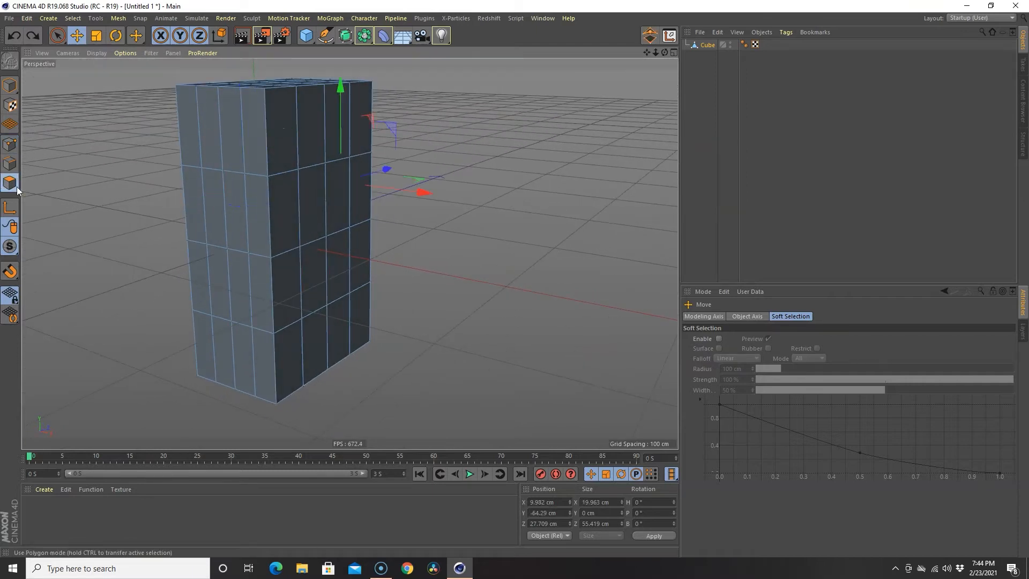
left_click(311, 208)
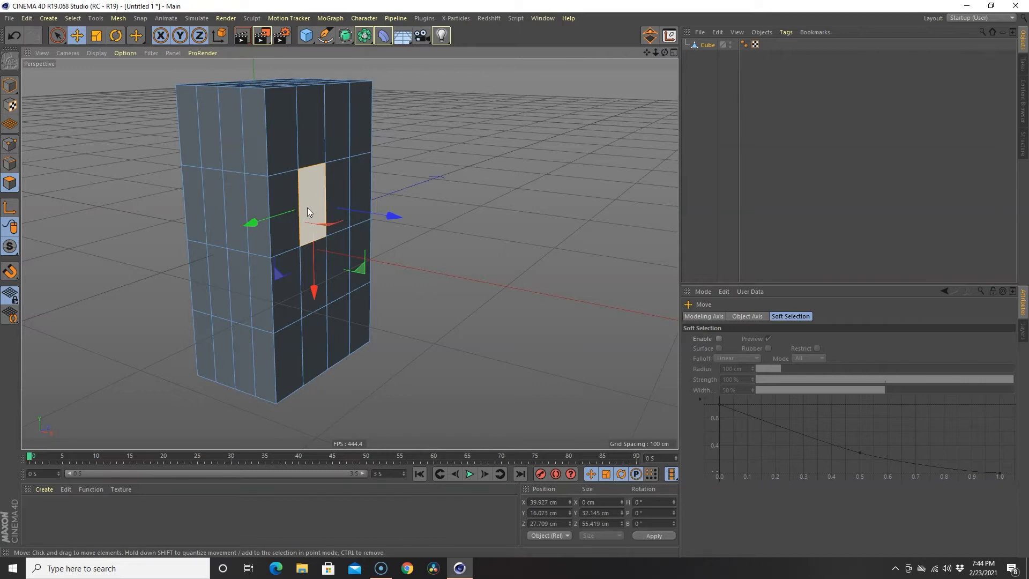
left_click_drag(384, 211, 410, 220)
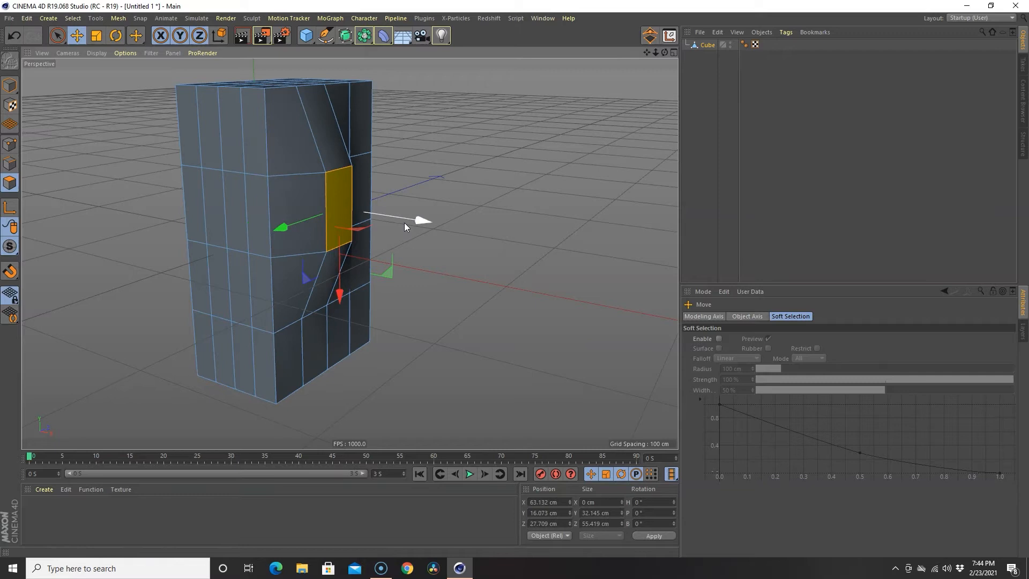
key("ctrl+z")
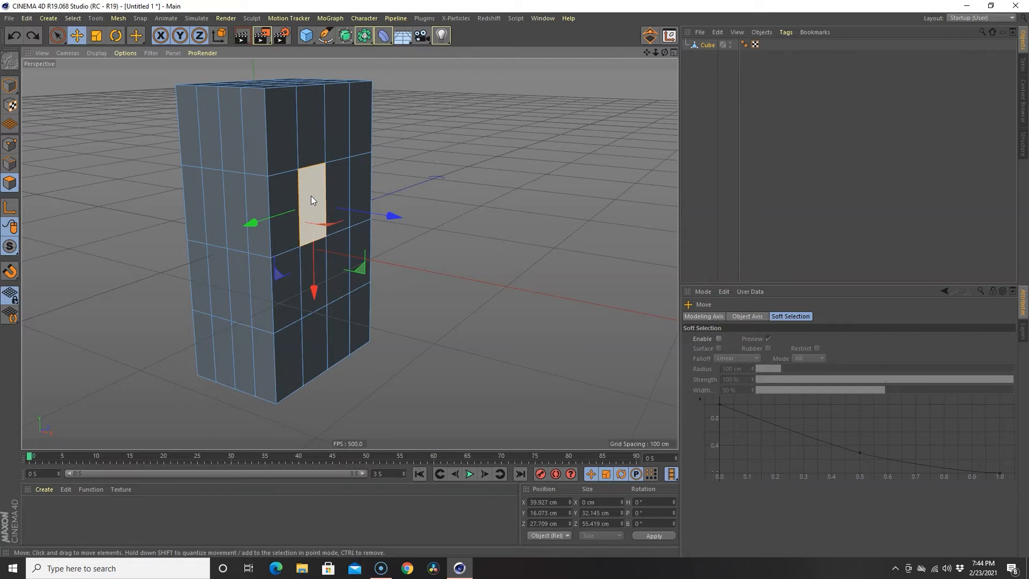
- Extrude the selected second-row polygon about 101 cm outward and undo the extrusion
key("m")
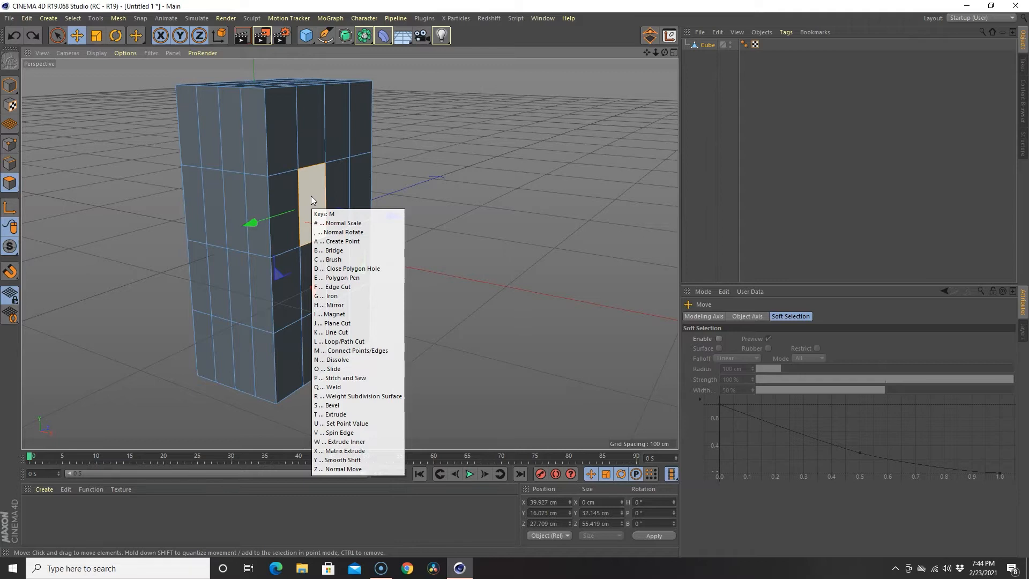
key("t")
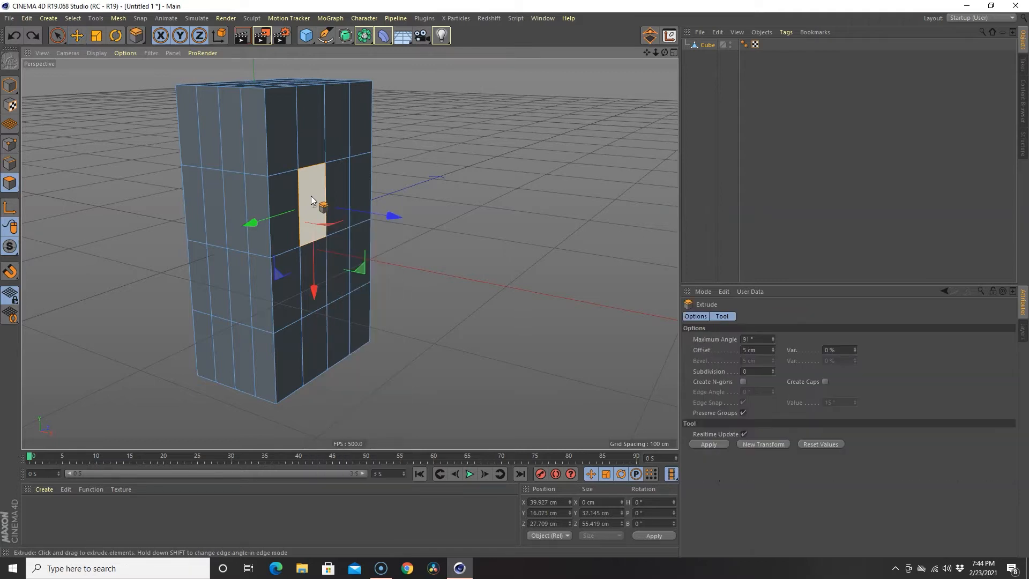
left_click_drag(316, 204, 440, 224)
left_click_drag(433, 307, 448, 352)
key("ctrl+z")
key("ctrl+z")
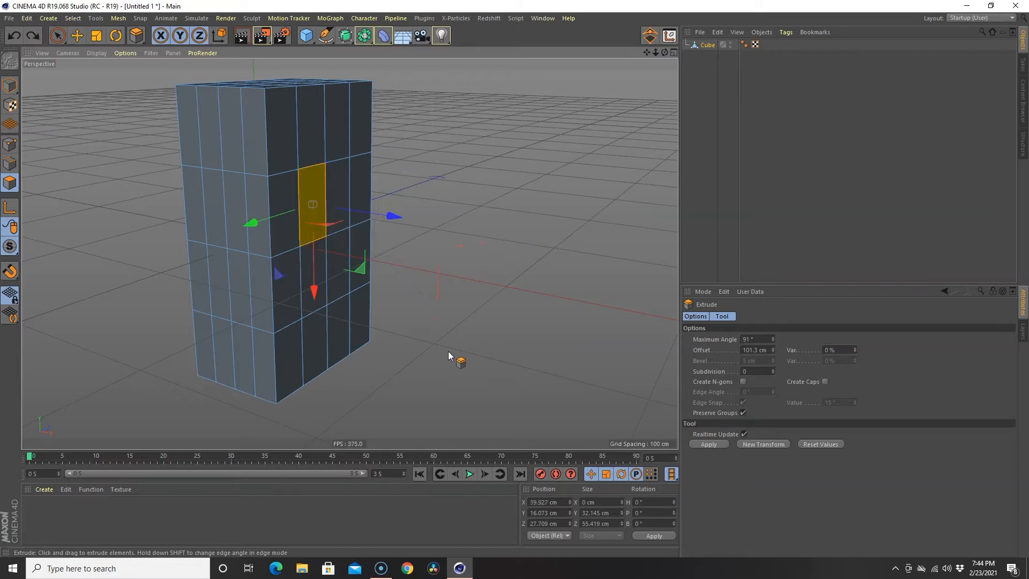
- In point mode, use Rectangle Selection to select the points around the outermost second-row polygon through the full depth of the block
left_click(10, 163)
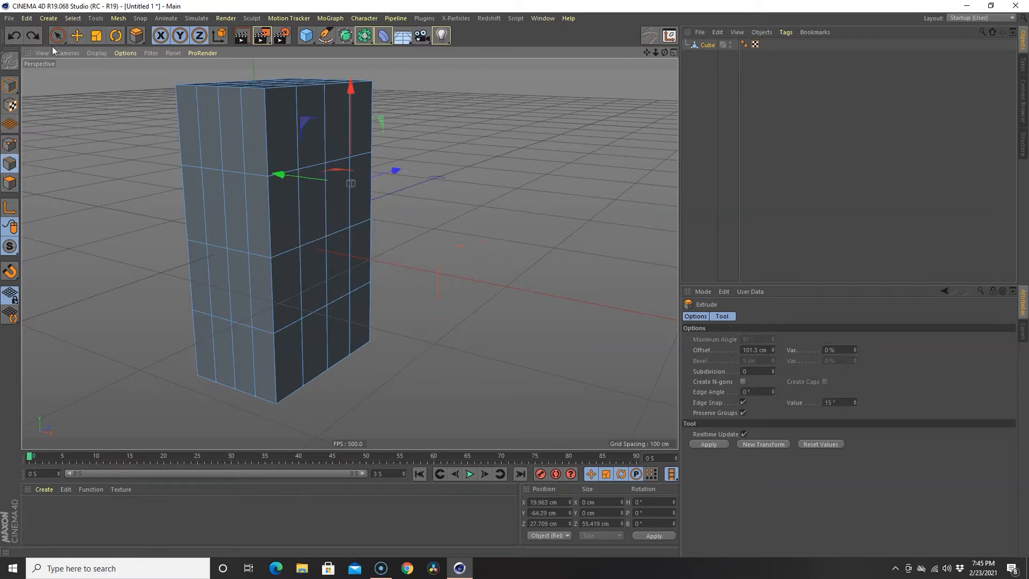
left_click(55, 35)
left_click(114, 71)
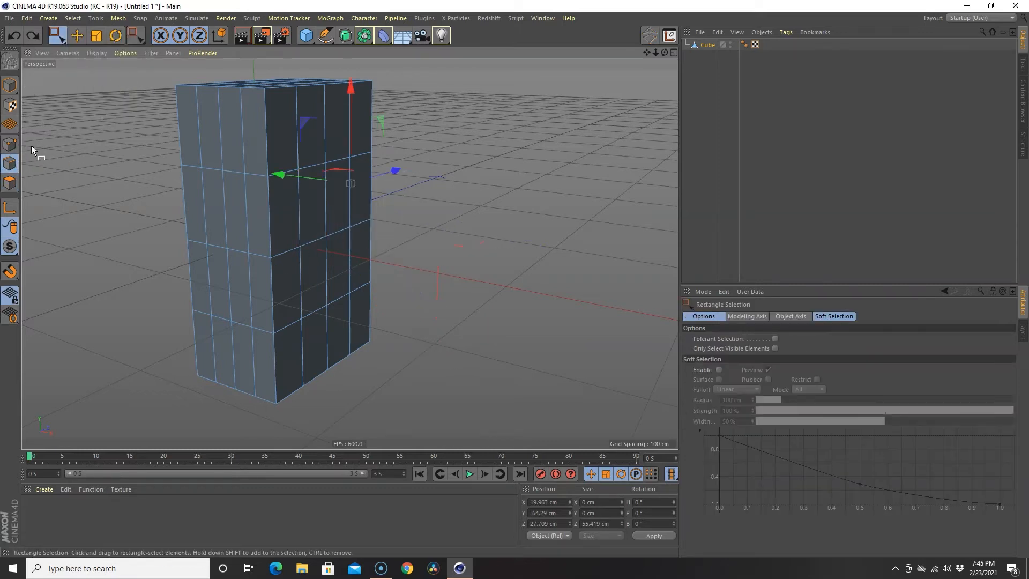
left_click(14, 147)
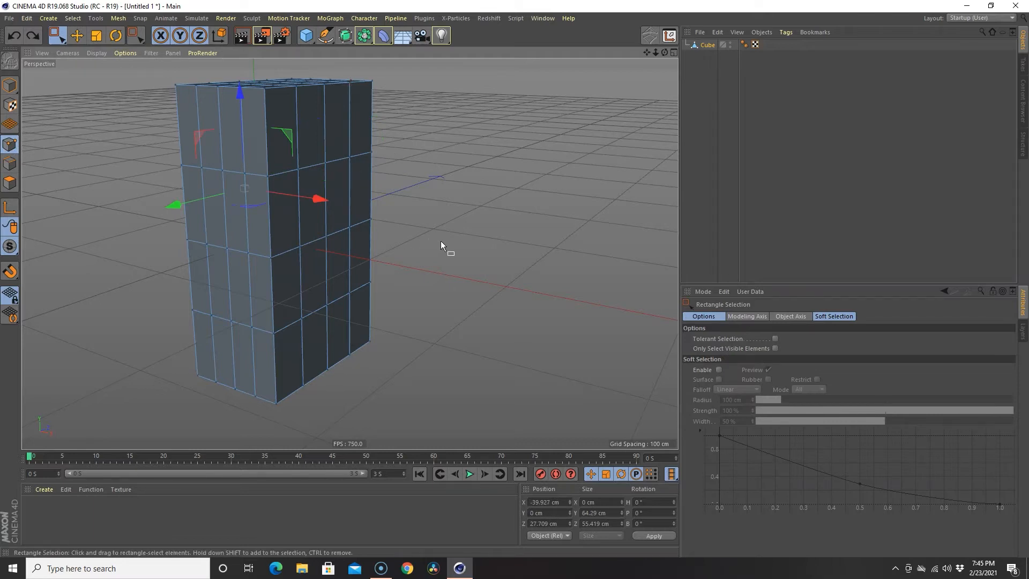
key("d")
left_click_drag(446, 243, 381, 254, "alt")
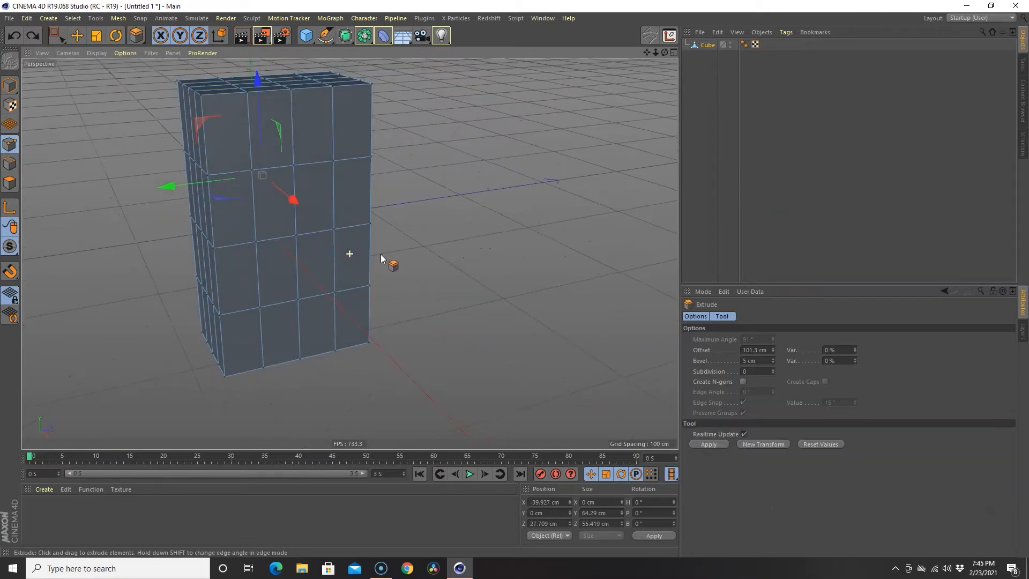
left_click(57, 36)
left_click(398, 138)
left_click_drag(464, 210, 450, 195, "alt")
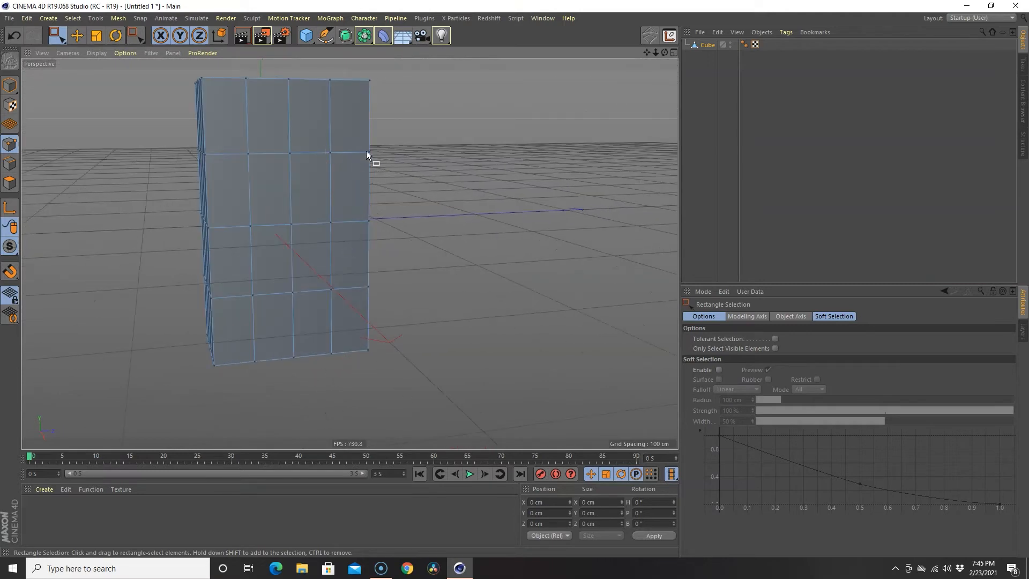
left_click_drag(414, 138, 310, 262)
left_click_drag(449, 246, 322, 222, "alt")
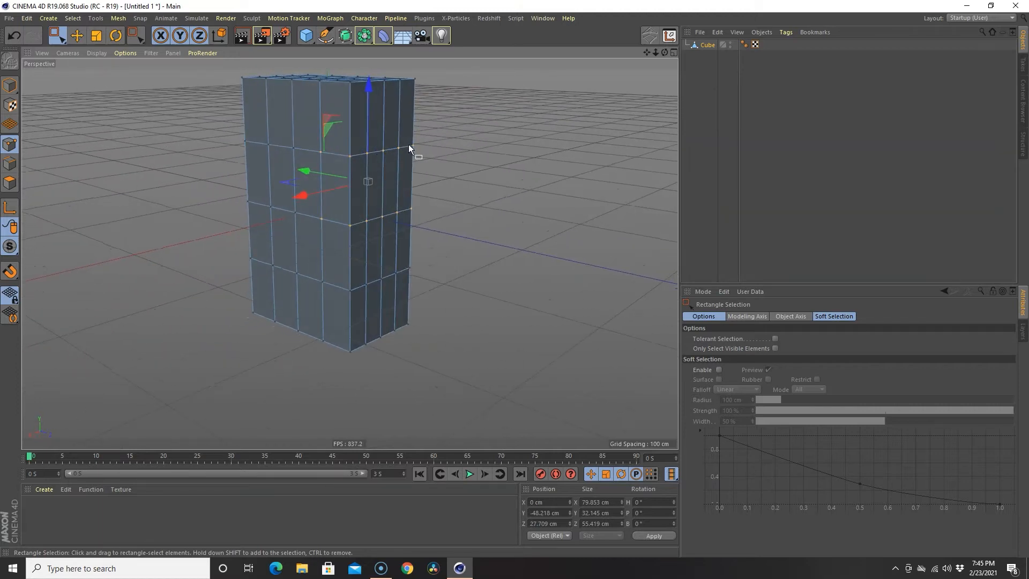
left_click_drag(533, 242, 382, 199, "alt")
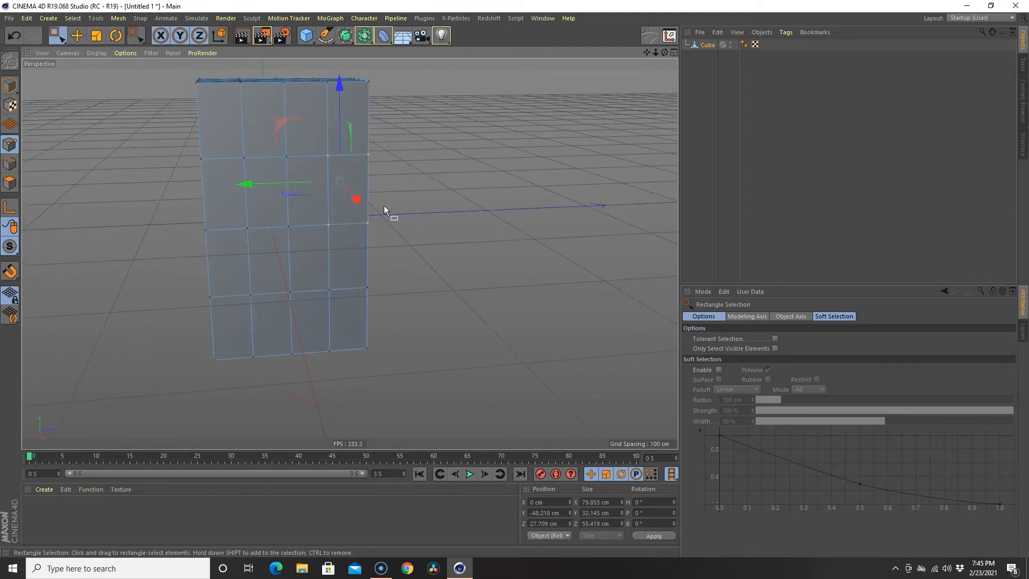
- With Live Selection, pick the outermost second-row polygon's four corner points, move them about 63 cm sideways and 67 cm down, and undo the moves
left_click(58, 36)
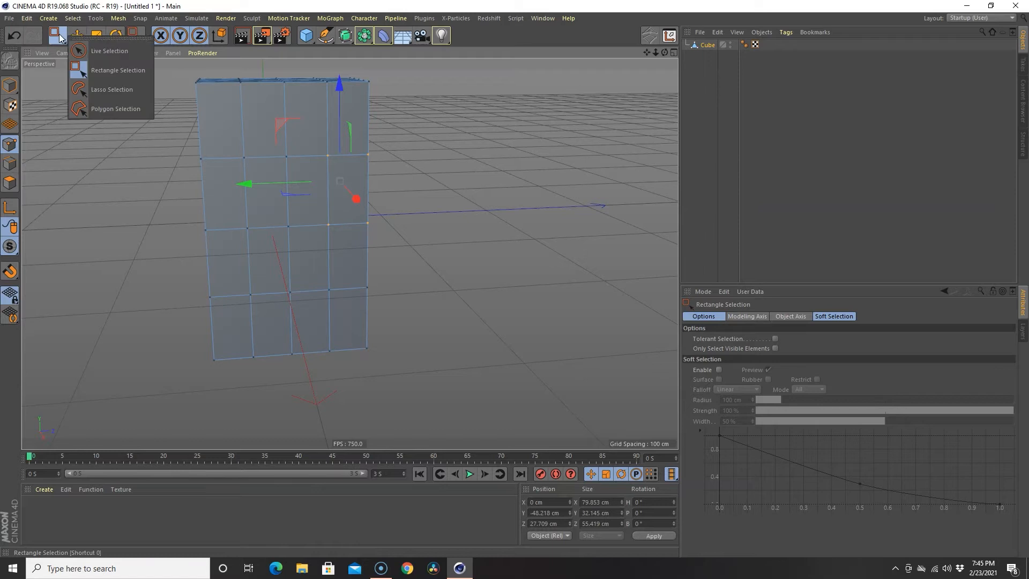
left_click(101, 50)
left_click(327, 158)
left_click(368, 156, "shift")
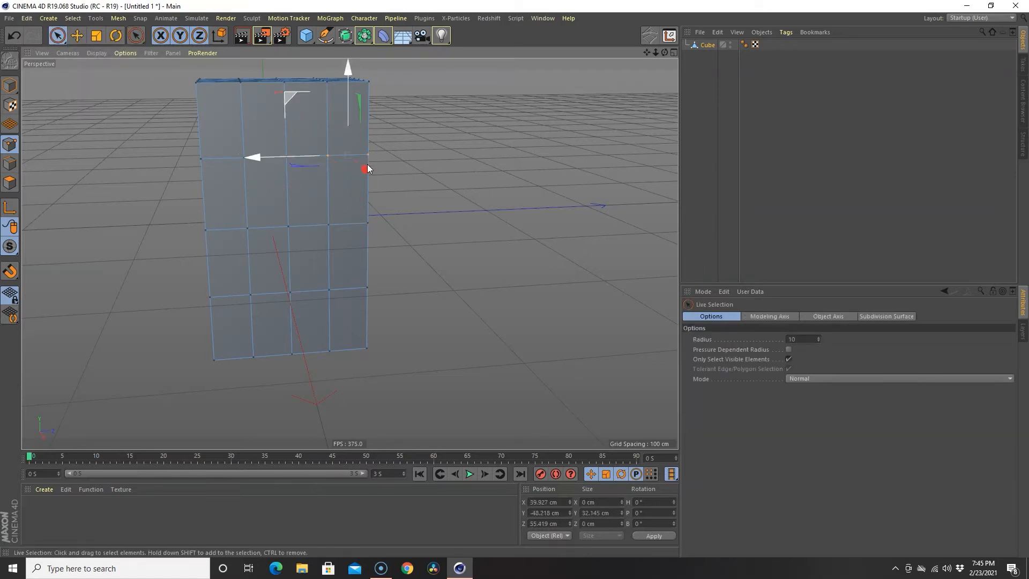
left_click(368, 222, "shift")
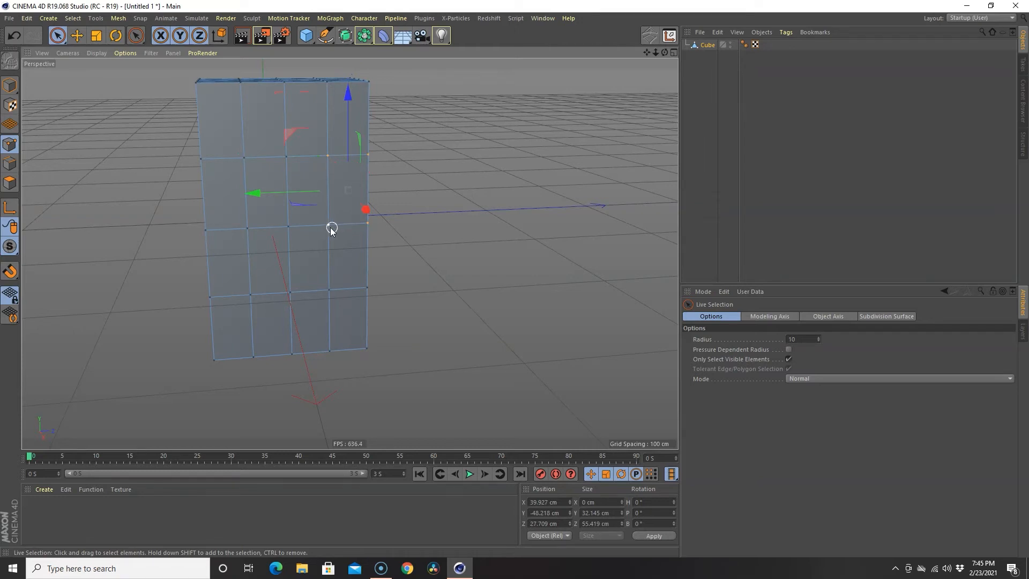
key("d")
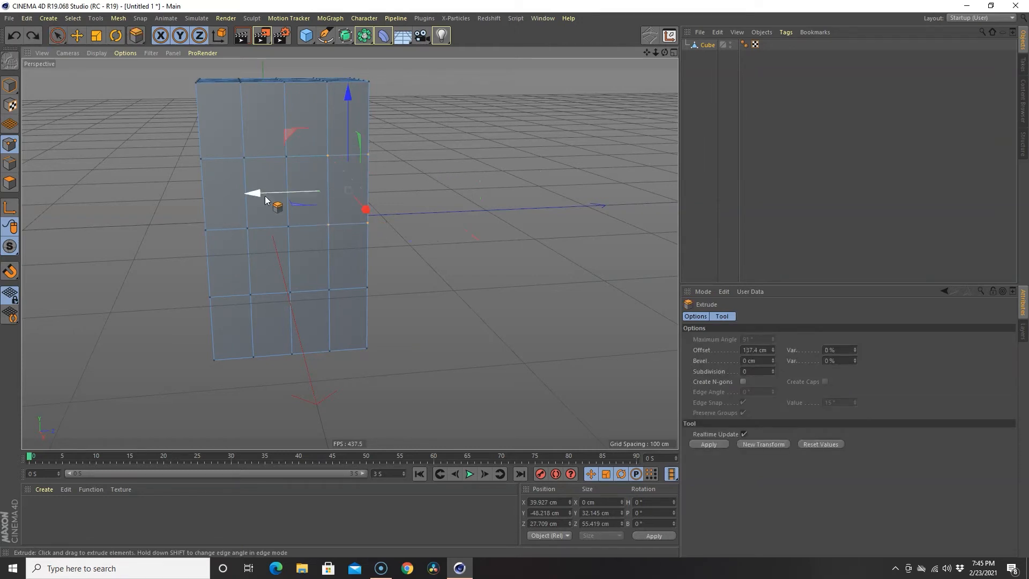
left_click_drag(260, 196, 346, 192)
left_click_drag(443, 108, 458, 196)
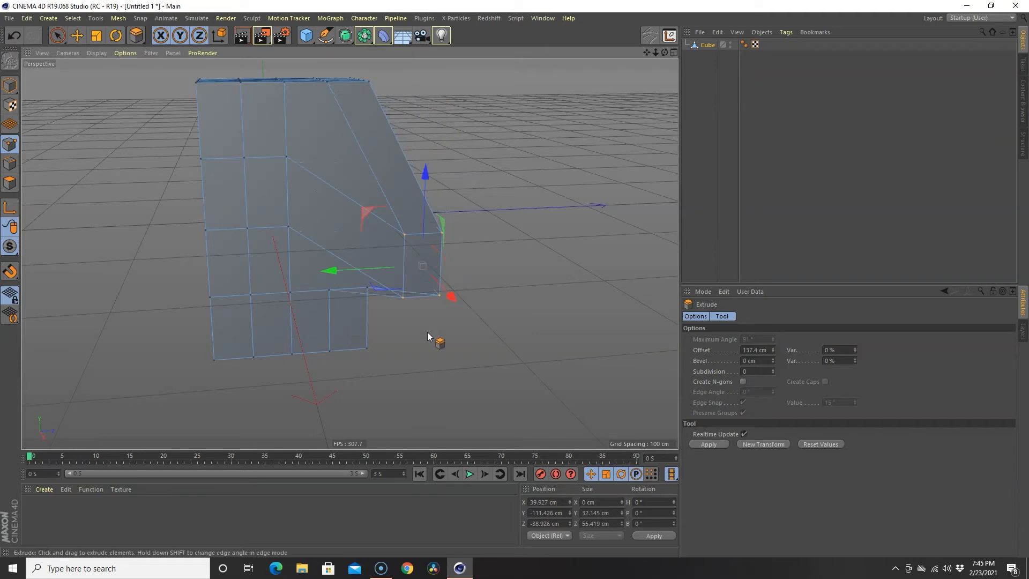
key("ctrl+z")
key("ctrl+z")
key("ctrl+z")
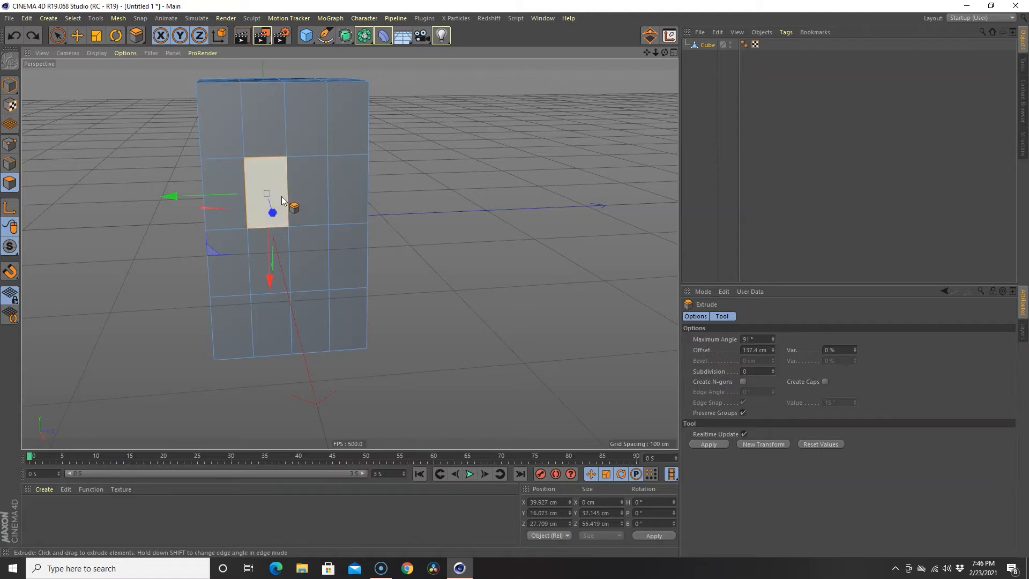
- Select all polygons of the block, rotate them slightly about the block's centre, and undo the rotation
key("ctrl+a")
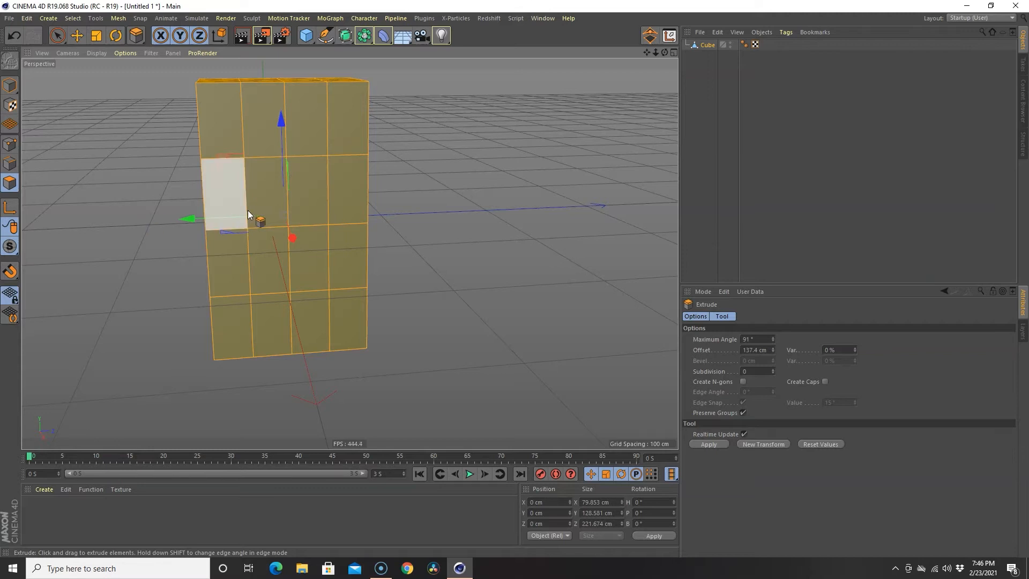
left_click_drag(414, 366, 394, 344, "alt")
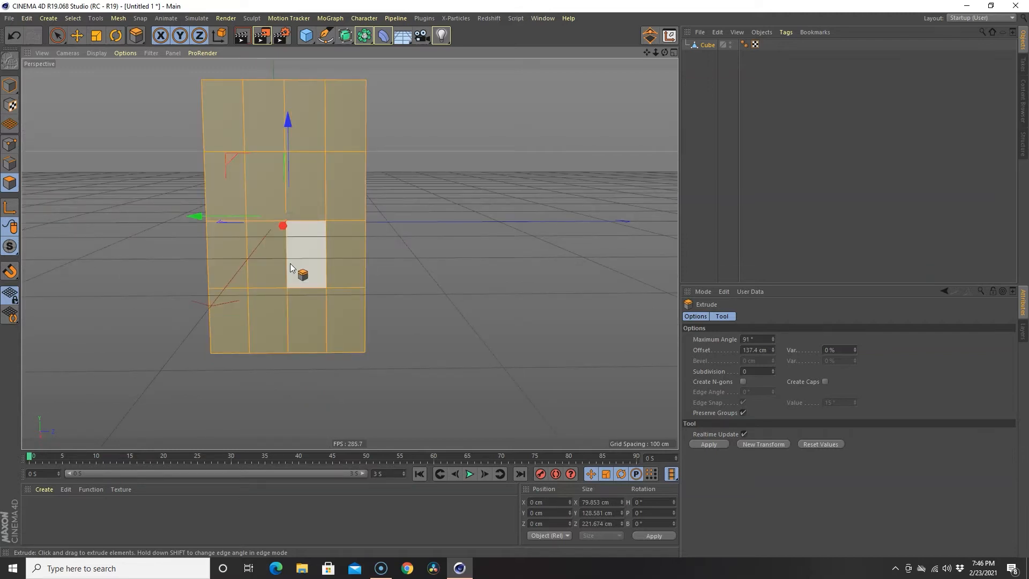
left_click(116, 36)
mouse_move(290, 156)
left_mouse_down()
mouse_move(313, 159)
mouse_move(302, 159)
left_mouse_up()
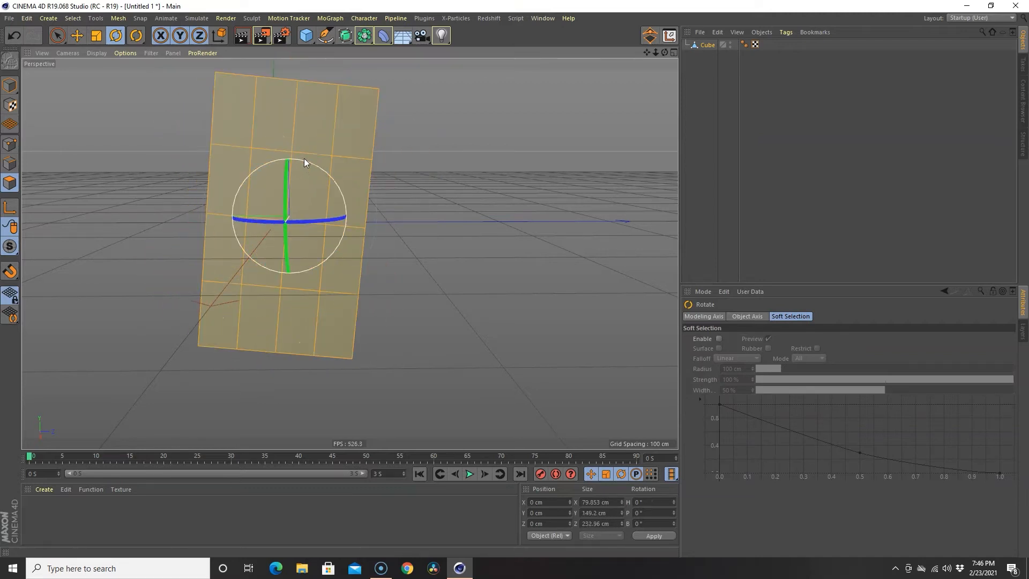
key("ctrl+z")
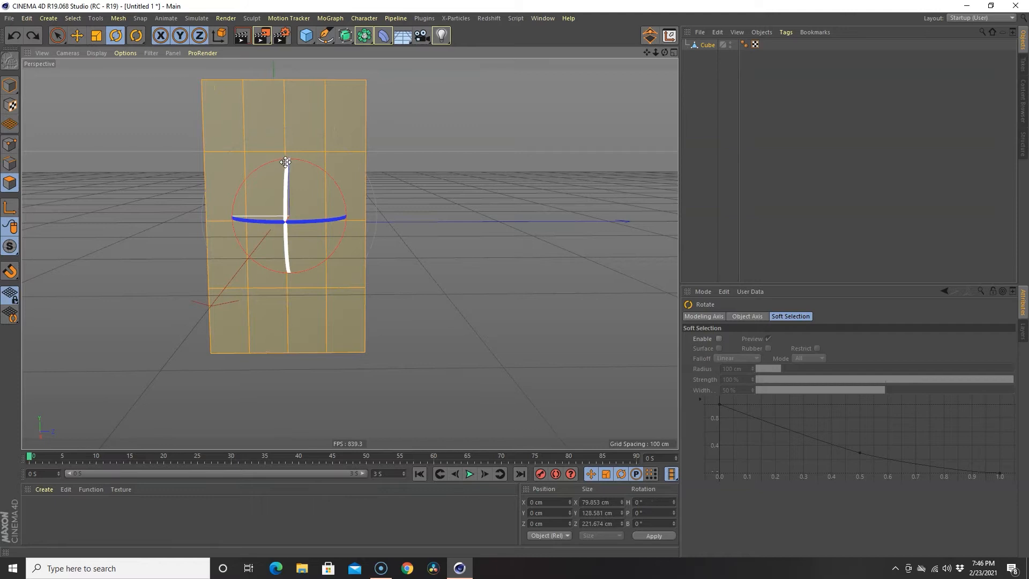
- Enable axis modification and move the cube's axis about 111 cm down to the block's base in the Front view
left_click(17, 211)
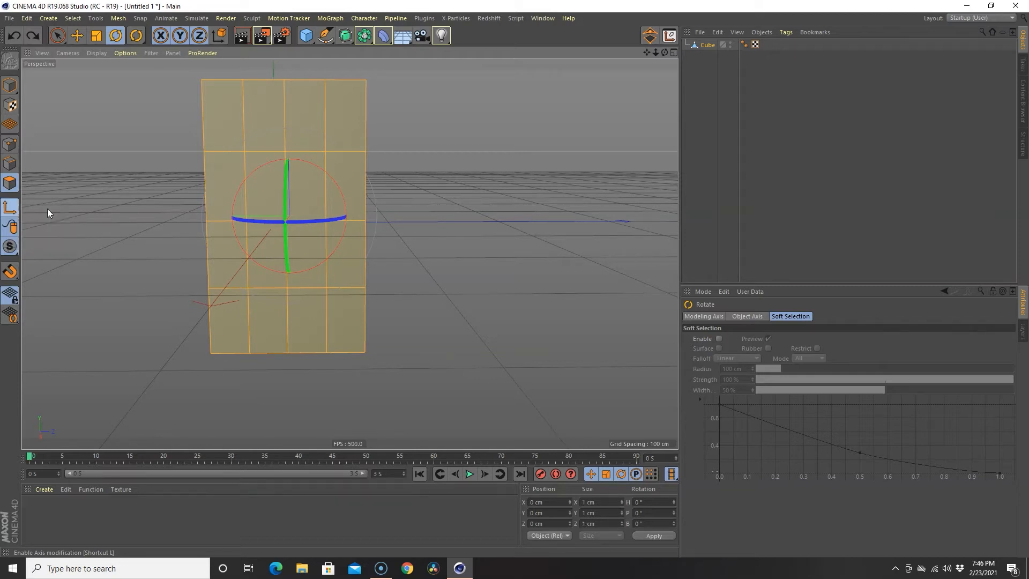
left_click_drag(305, 164, 332, 166)
left_click(77, 36)
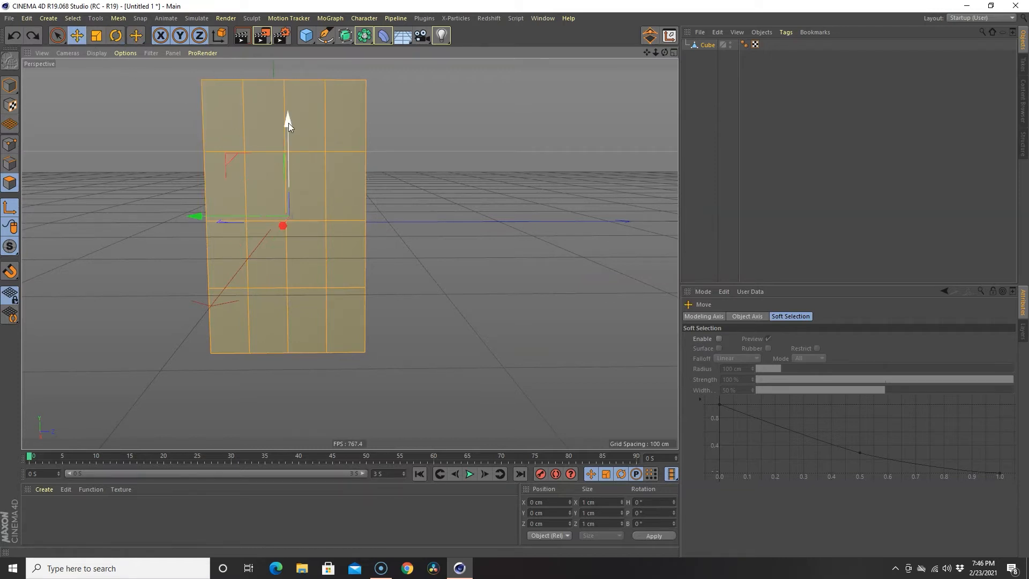
middle_click(392, 229)
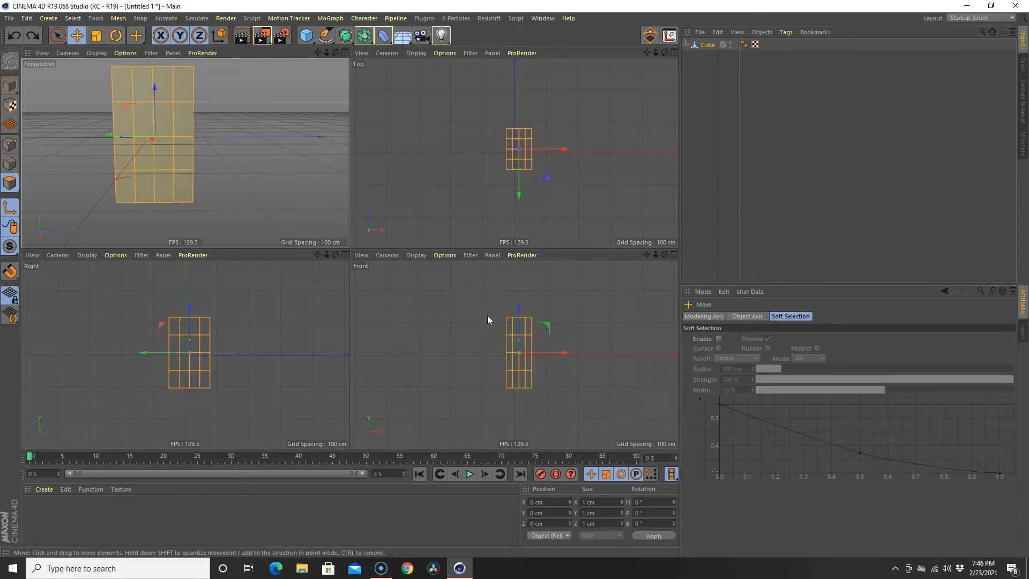
middle_click(271, 197)
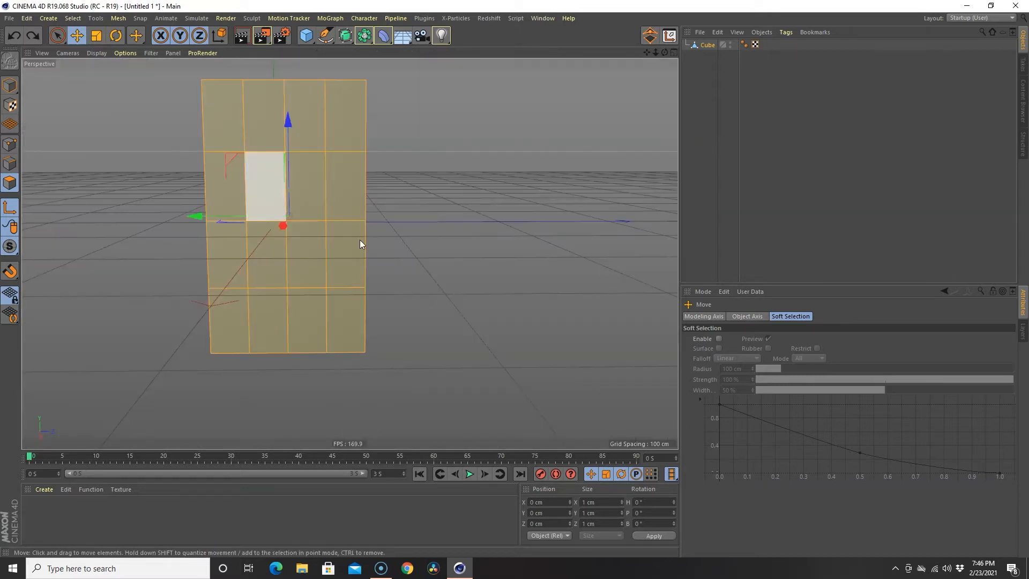
middle_click(397, 255)
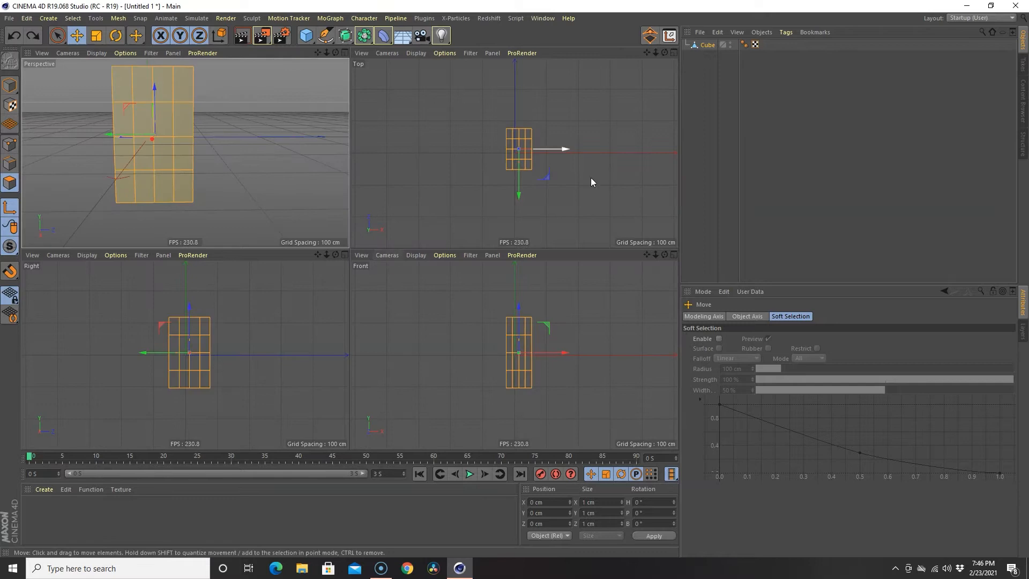
middle_click(472, 321)
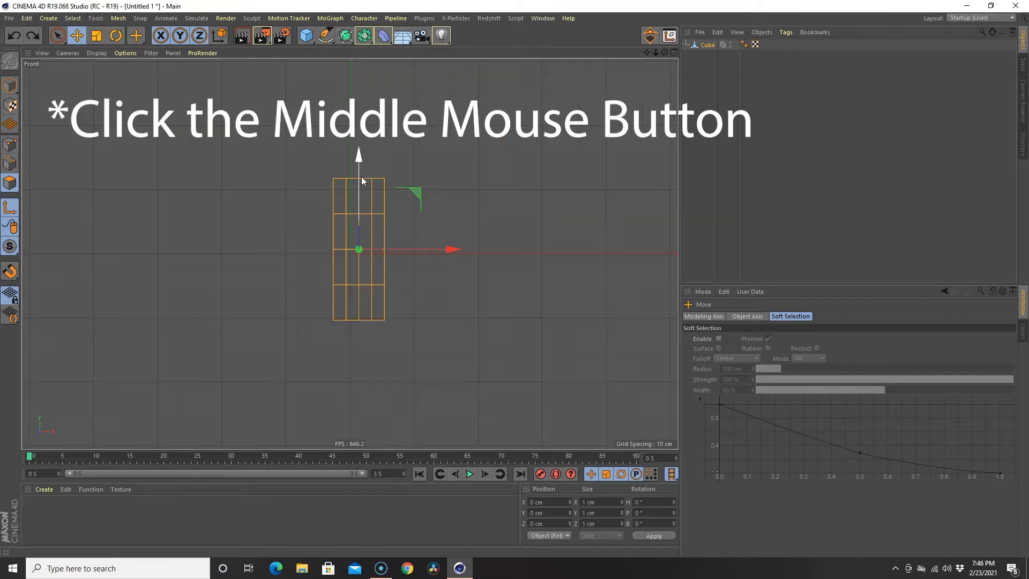
left_click_drag(355, 156, 355, 226)
middle_click(355, 227)
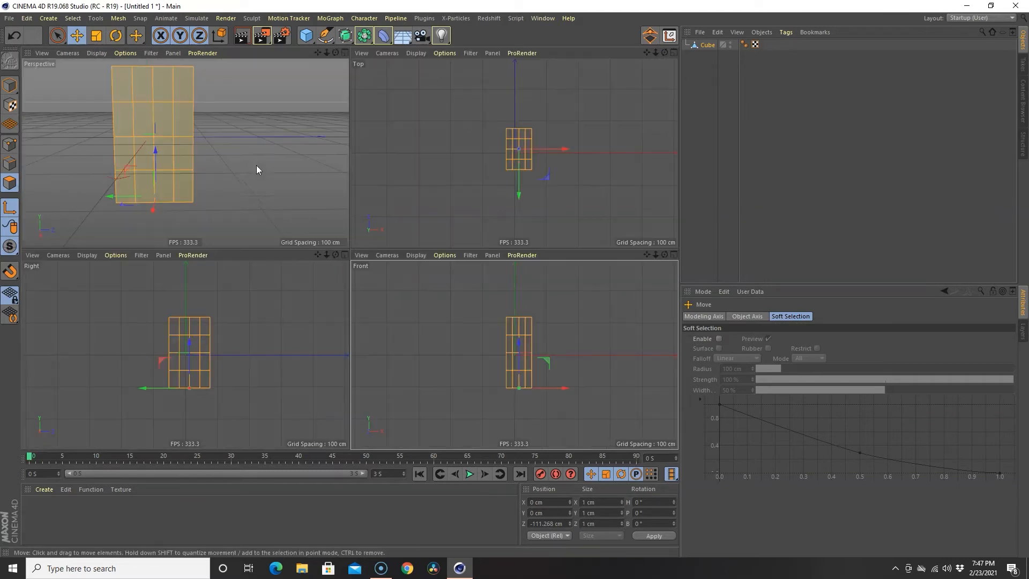
middle_click(247, 154)
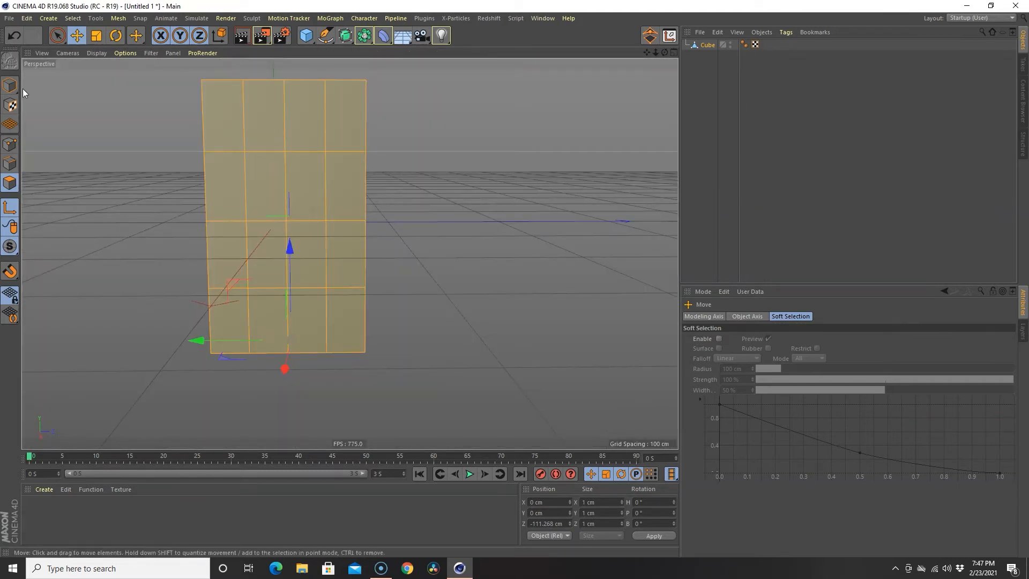
- Disable axis modification, rotate the whole block about its base axis, and undo the rotation
left_click(115, 35)
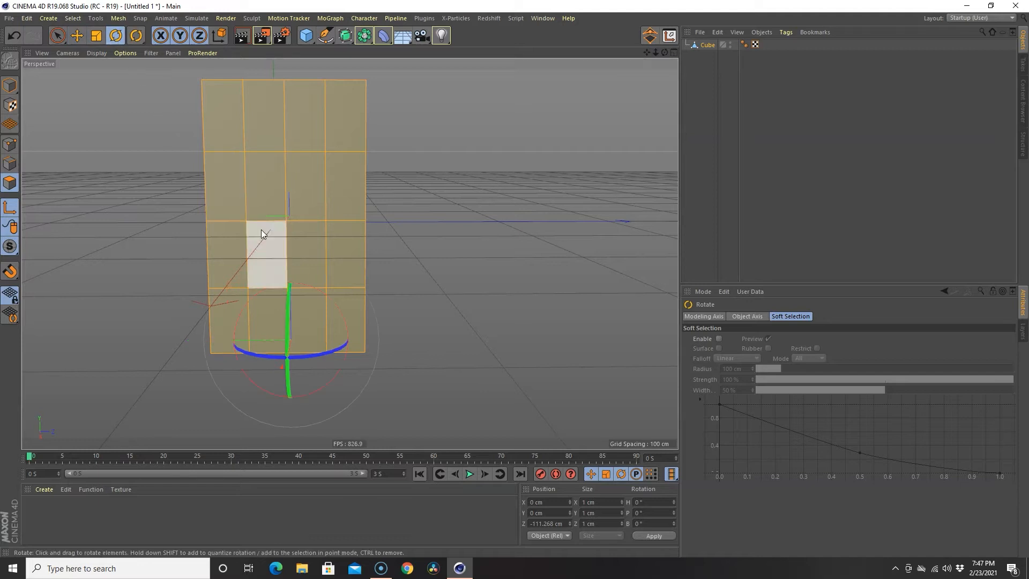
mouse_move(314, 288)
left_mouse_down()
mouse_move(336, 300)
mouse_move(320, 300)
left_mouse_up()
key("ctrl+z")
left_click(11, 211)
left_click_drag(317, 290, 420, 222)
key("ctrl+z")
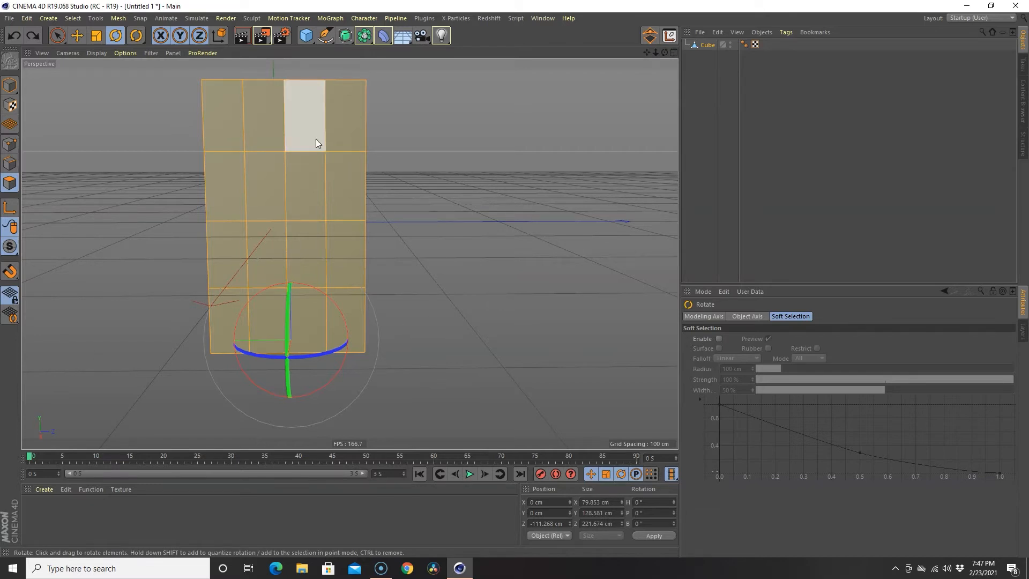
- Deselect the cube and render the perspective view with two adjacent sides of the block facing the camera
left_click_drag(478, 240, 500, 244, "alt")
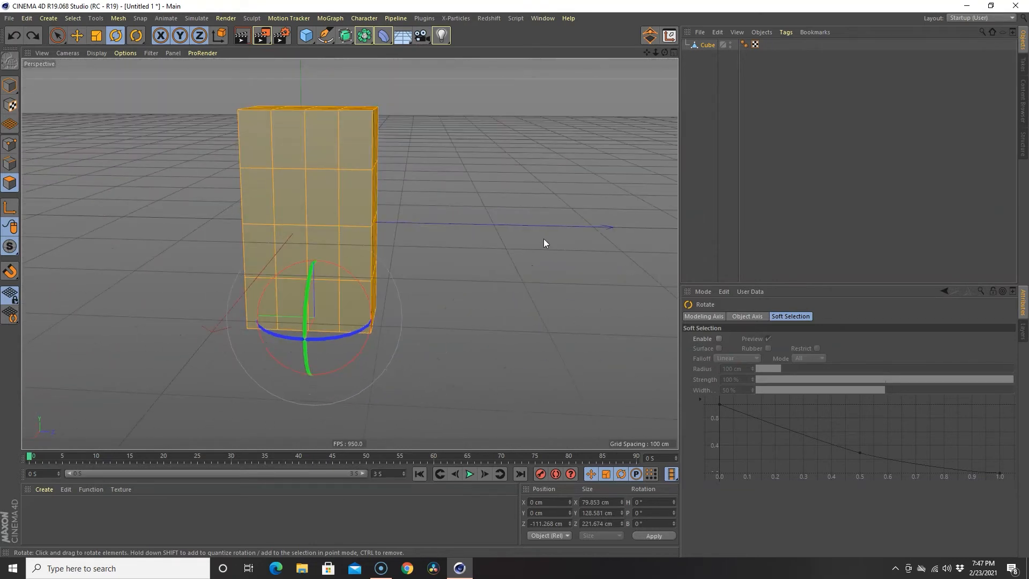
left_click(720, 185)
left_click_drag(460, 166, 423, 167, "alt")
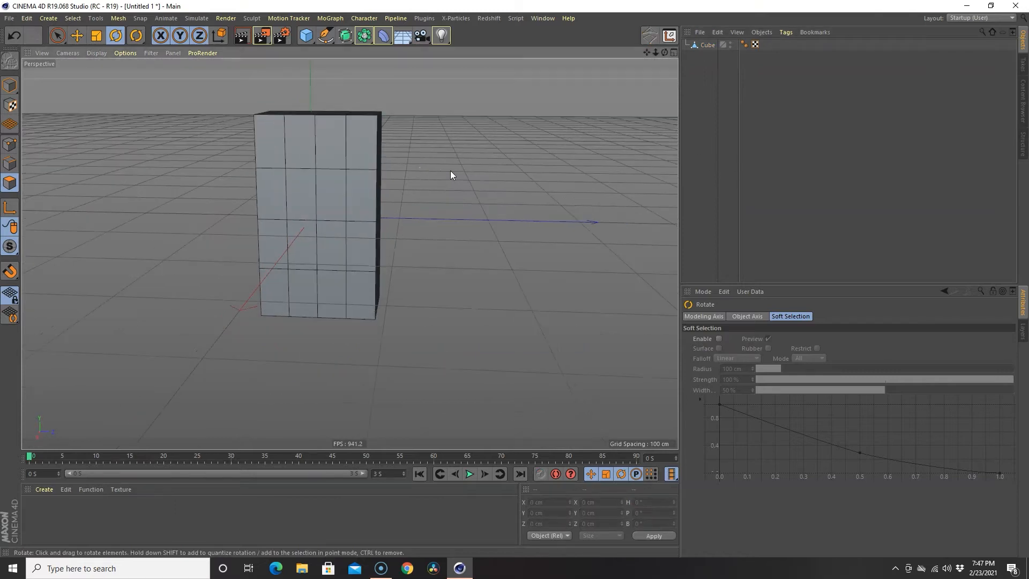
left_click_drag(497, 195, 427, 209, "alt")
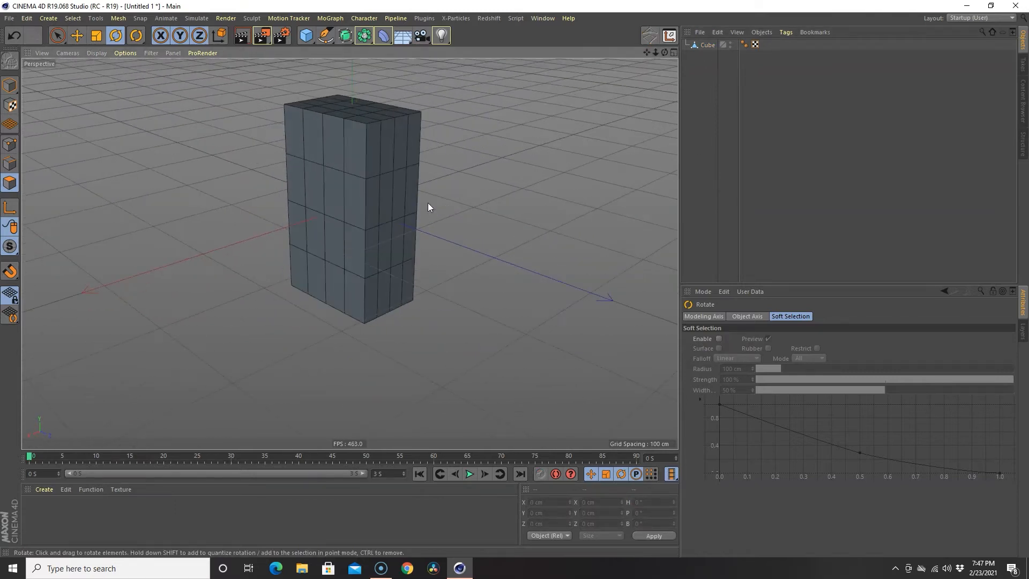
left_click_drag(492, 270, 515, 255, "alt")
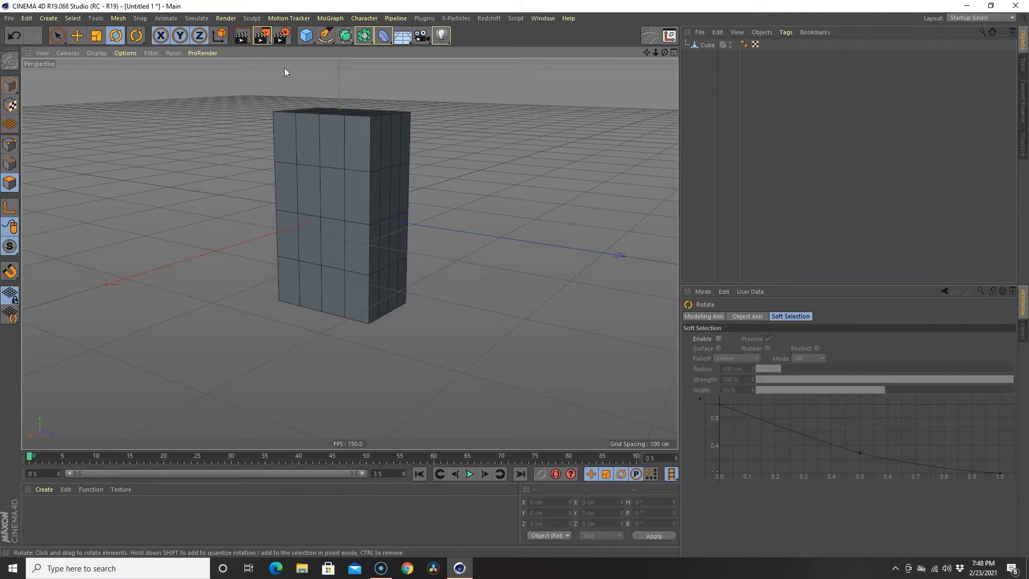
left_click(242, 36)
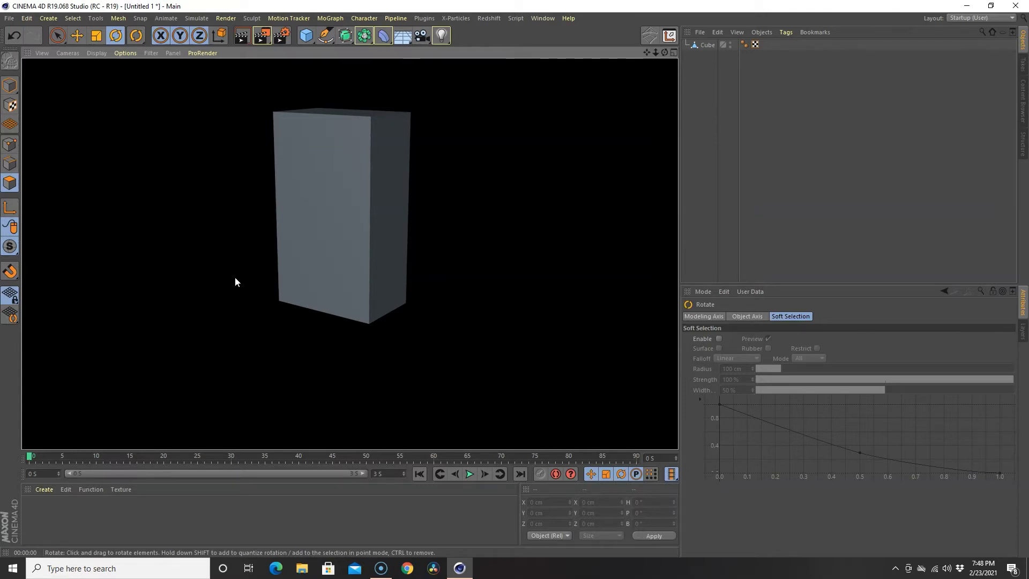
- Open the render settings to examine the output options, and close them again
left_click(286, 36)
left_click(284, 36)
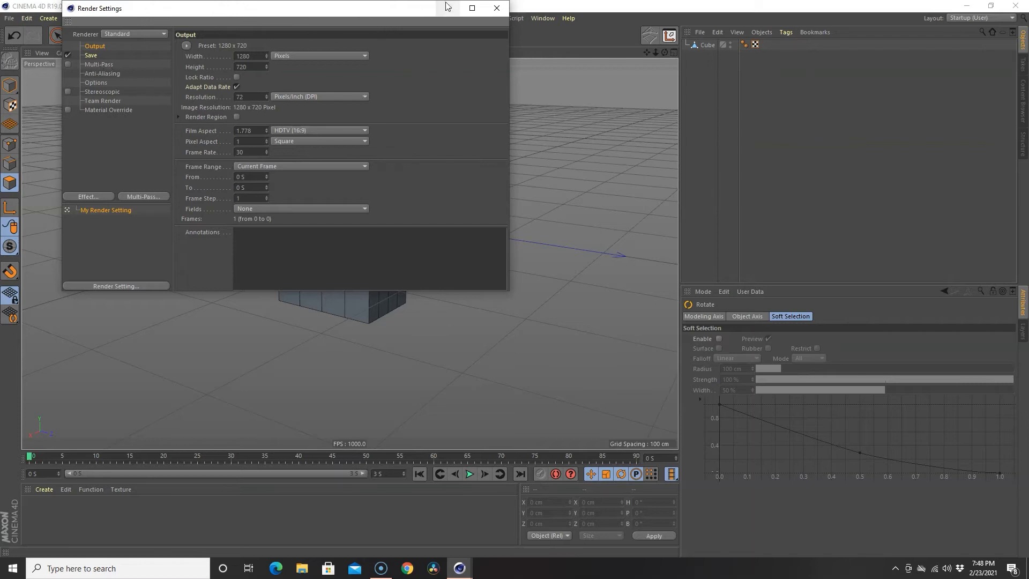
left_click(497, 8)
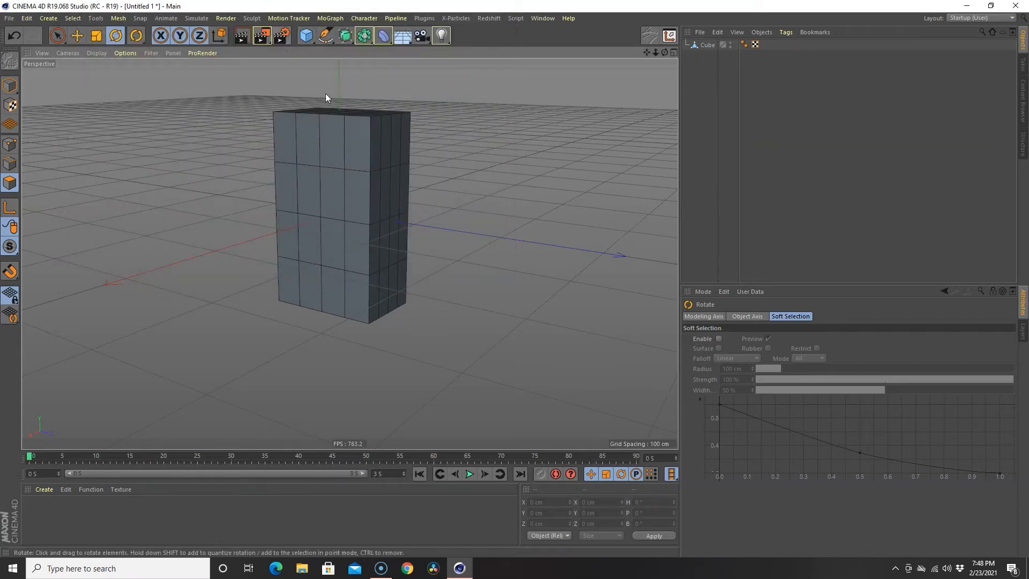
- Delete the cube from the scene
left_click(707, 45)
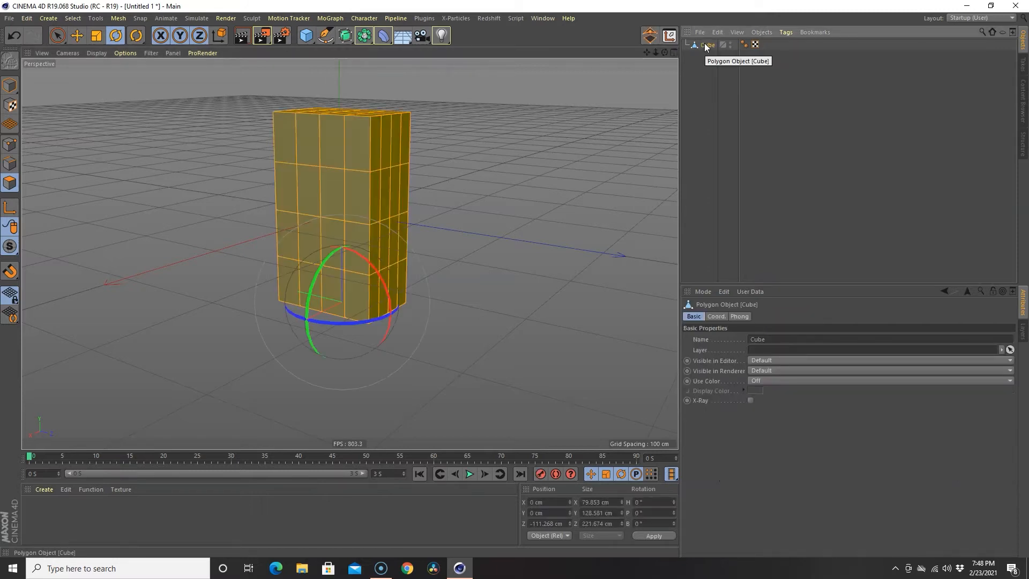
key("Delete")
- Create a plane, resize it to about 484 × 317 cm with its handles in Model mode, and delete it
left_click(310, 32)
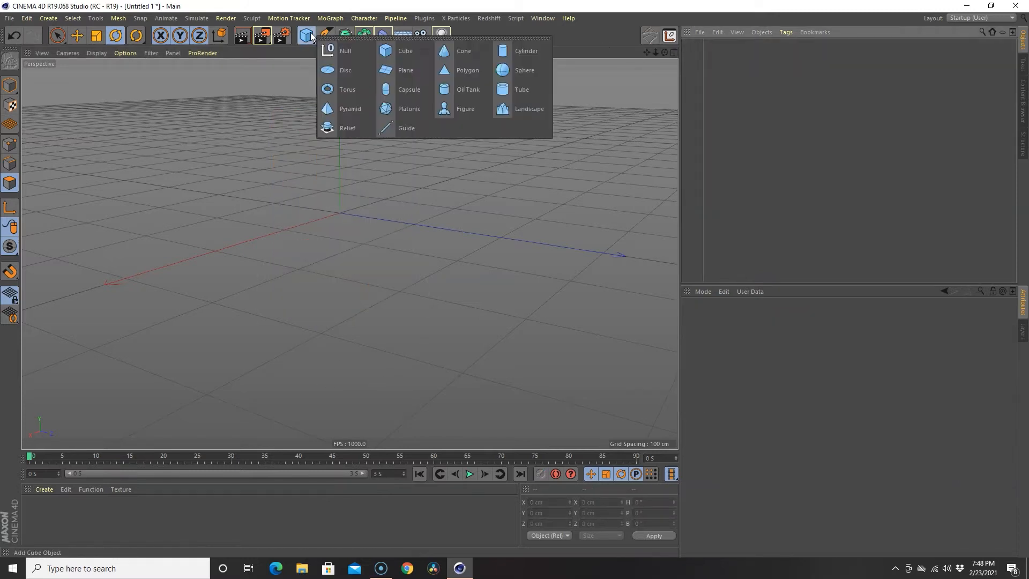
left_click(400, 69)
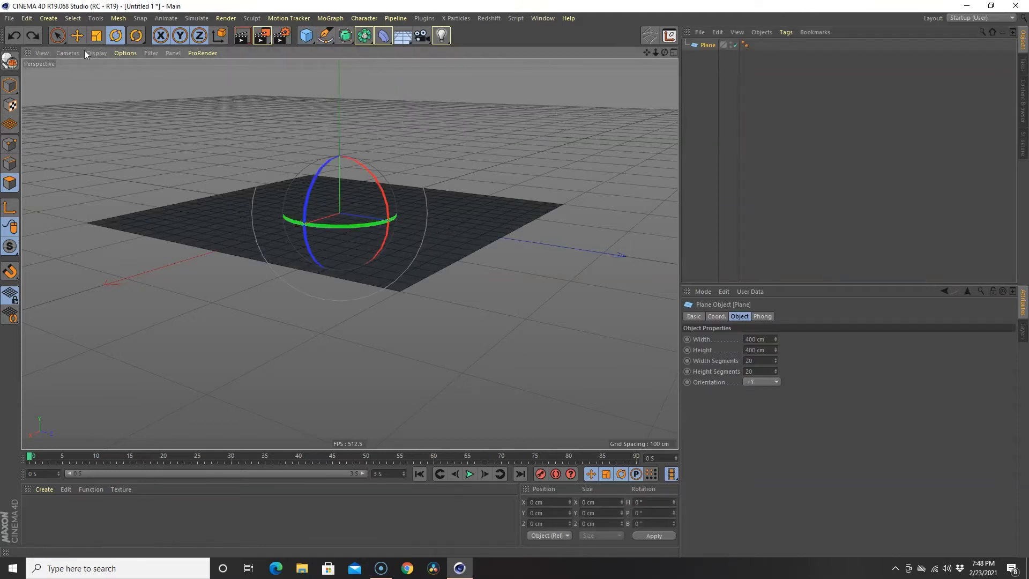
left_click(78, 36)
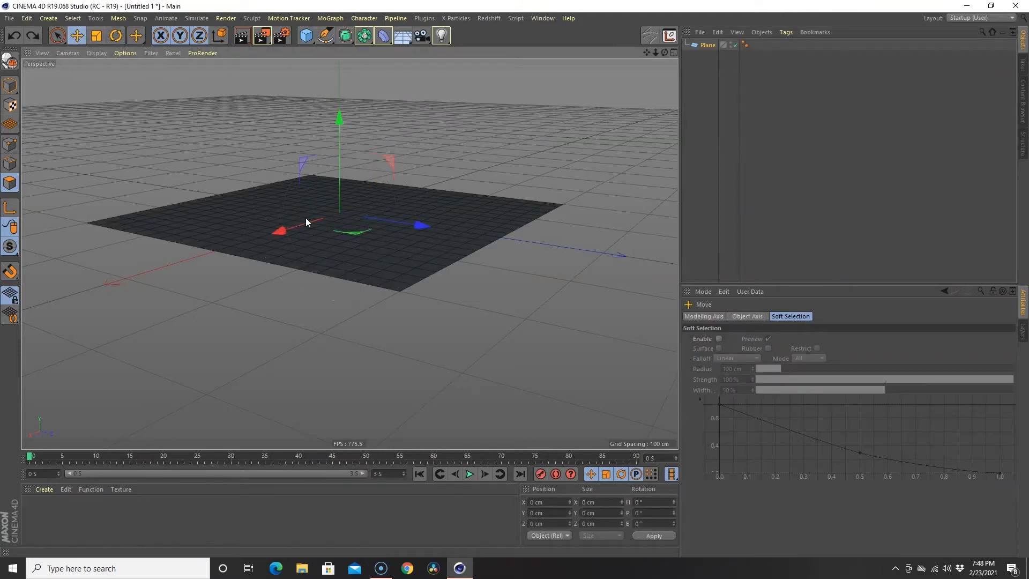
left_click(10, 86)
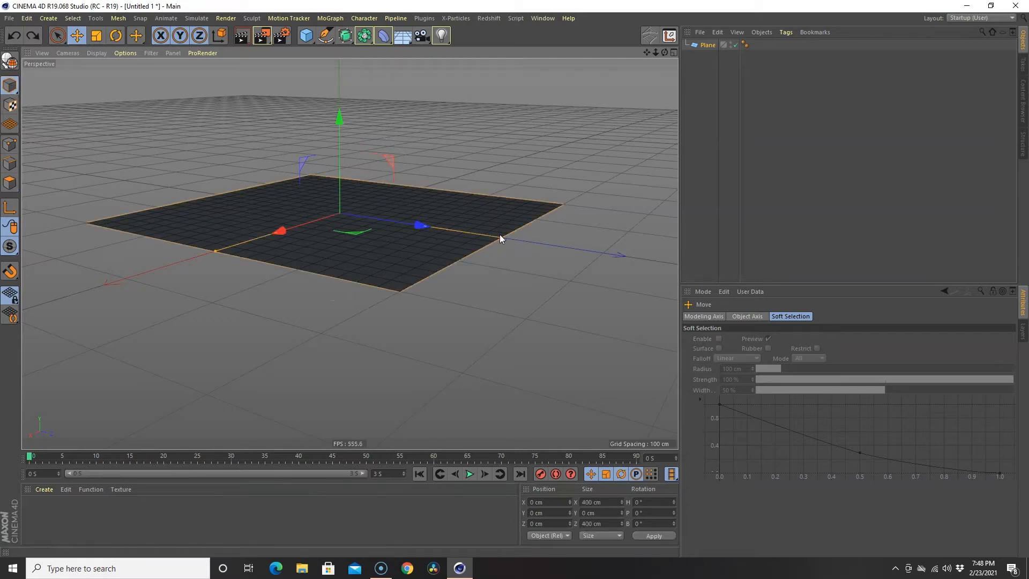
left_click_drag(500, 238, 594, 251)
left_click_drag(214, 252, 70, 322)
left_click_drag(594, 253, 462, 249)
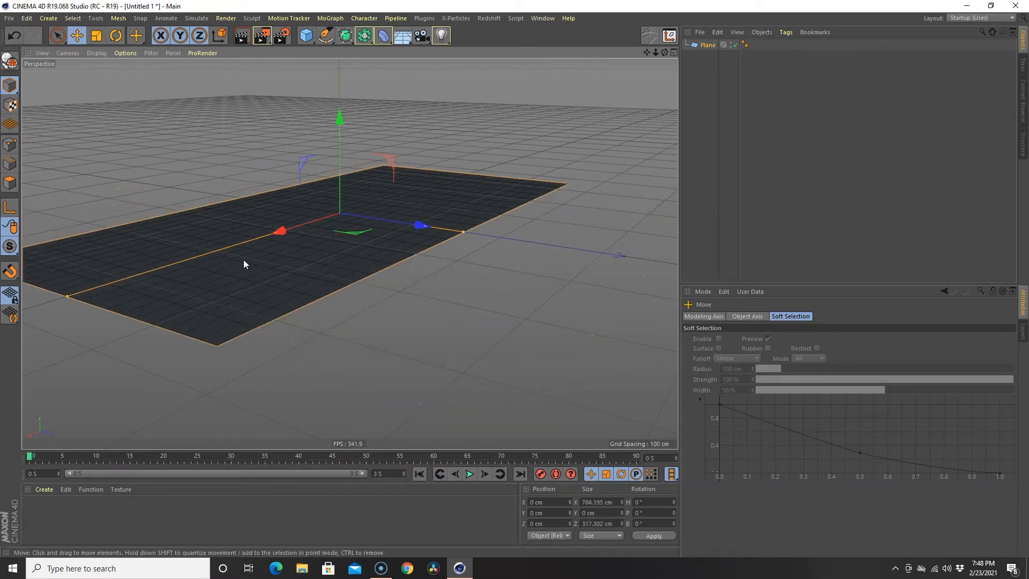
left_click_drag(66, 295, 180, 262)
left_click(701, 45)
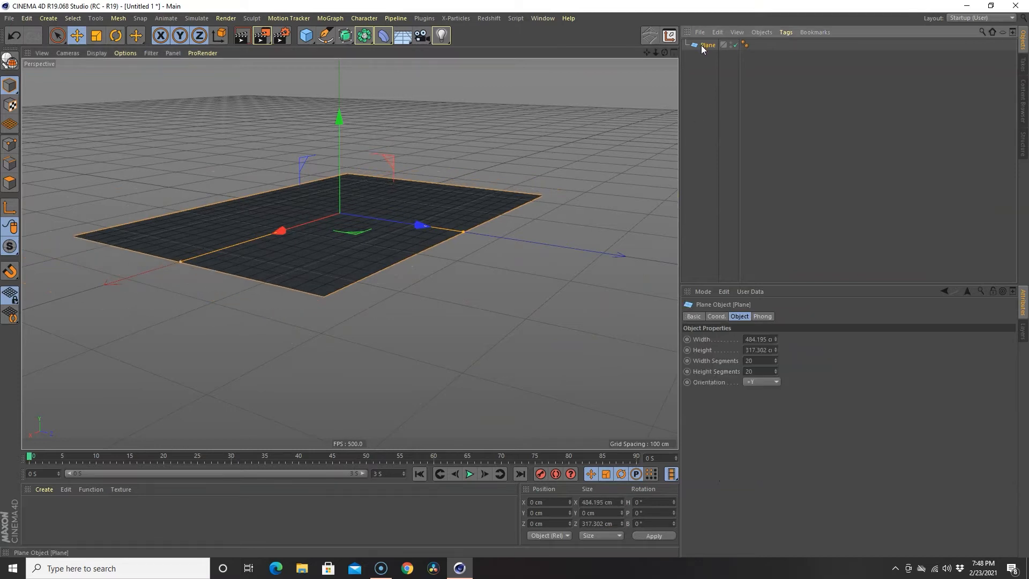
key("Delete")
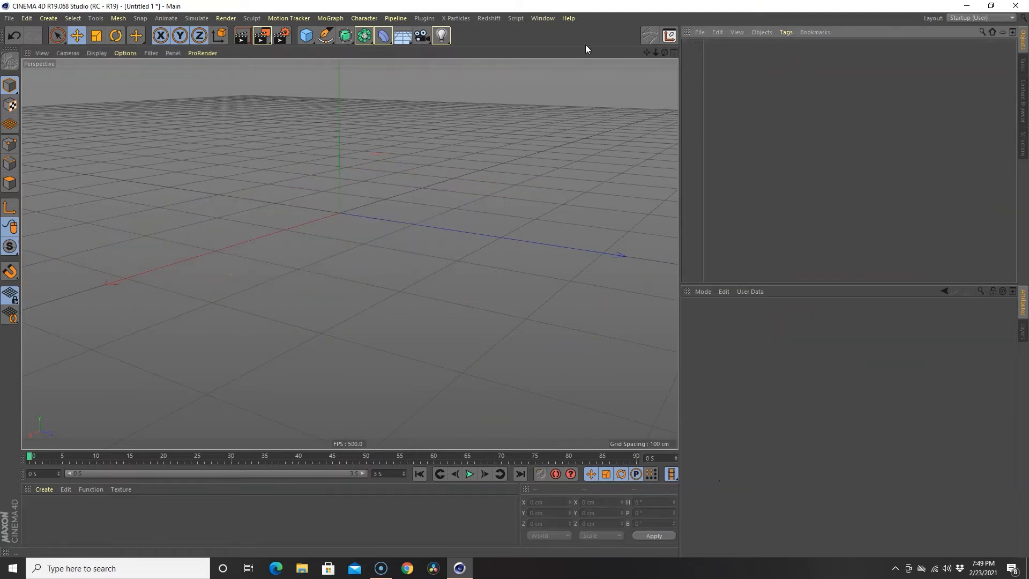
- Add a Floor object to the scene and delete it
left_click(403, 40)
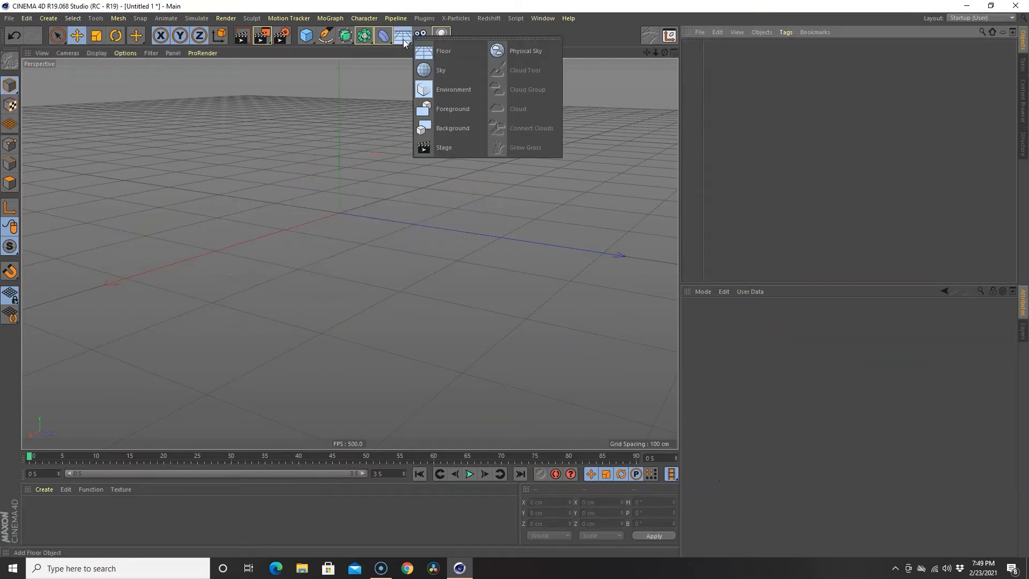
left_click(452, 50)
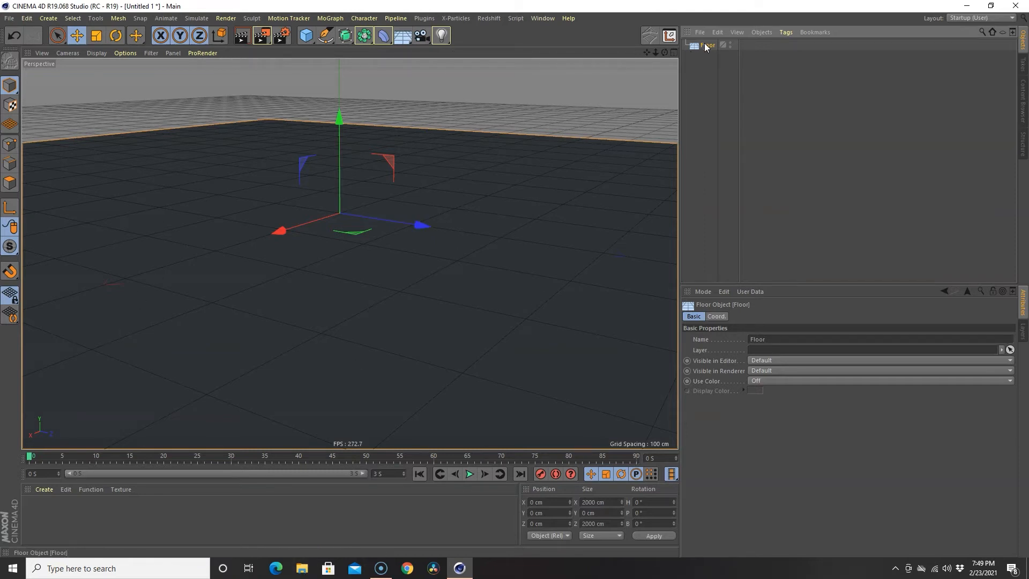
key("Delete")
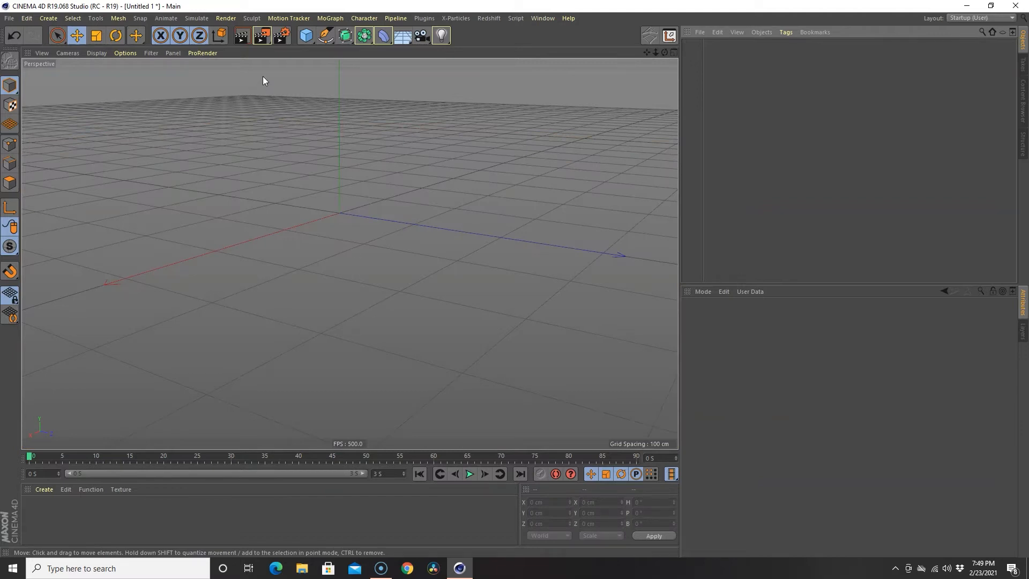
- Create a capsule, shrink it to about 26 cm radius and 134 cm height with its handles, and delete it
left_click(304, 37)
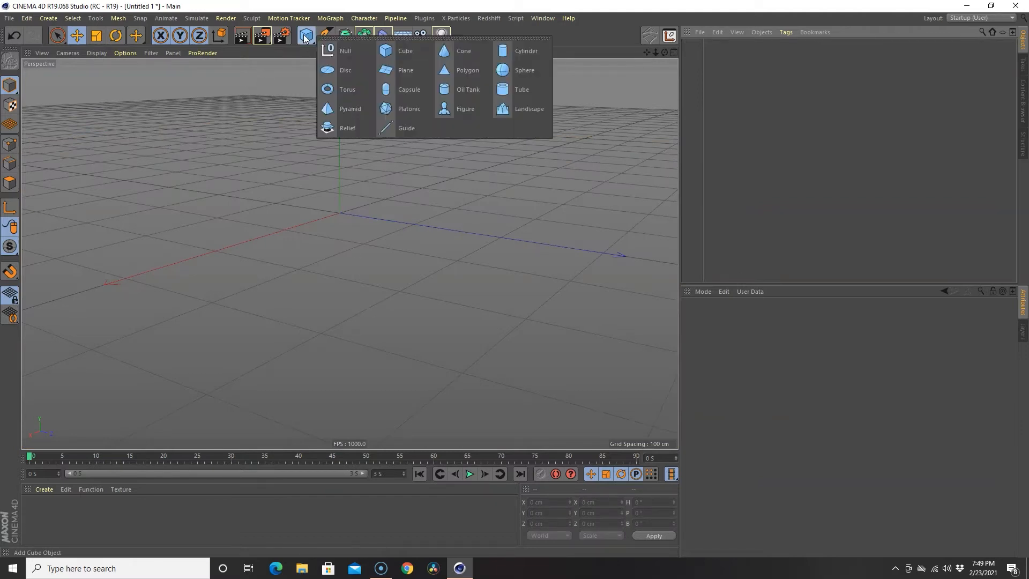
left_click(412, 91)
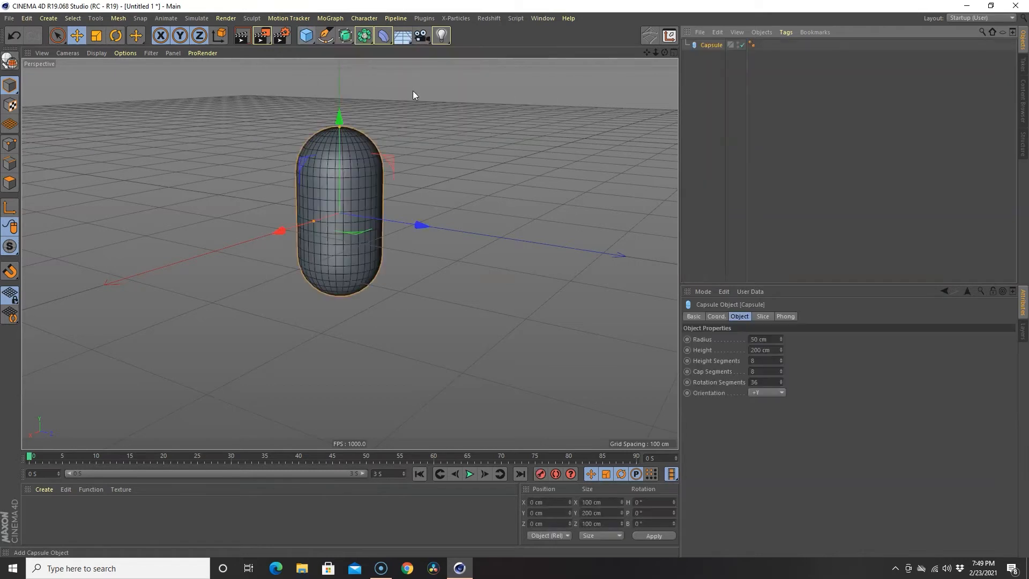
left_click_drag(312, 221, 327, 217)
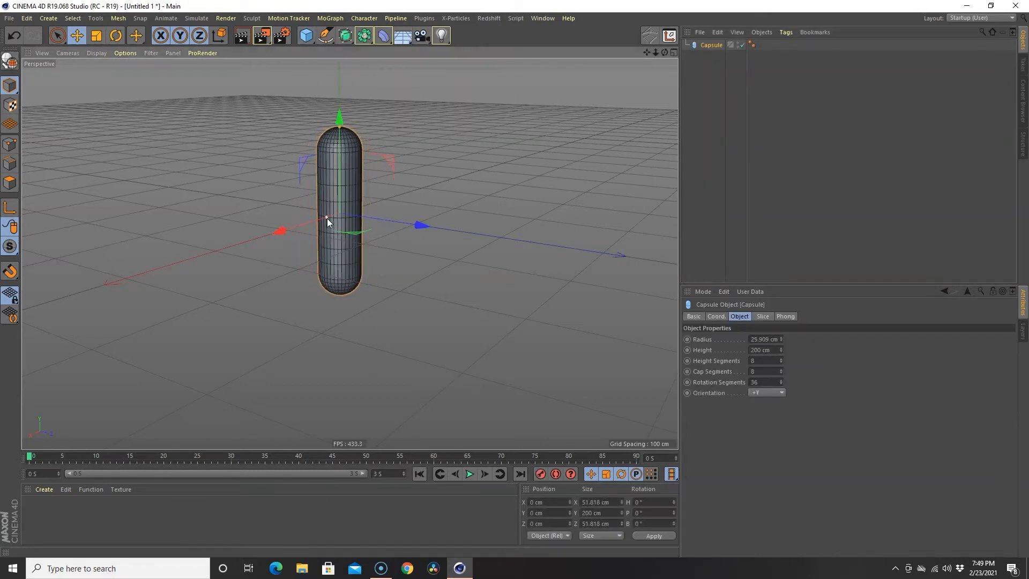
left_click_drag(339, 130, 339, 156)
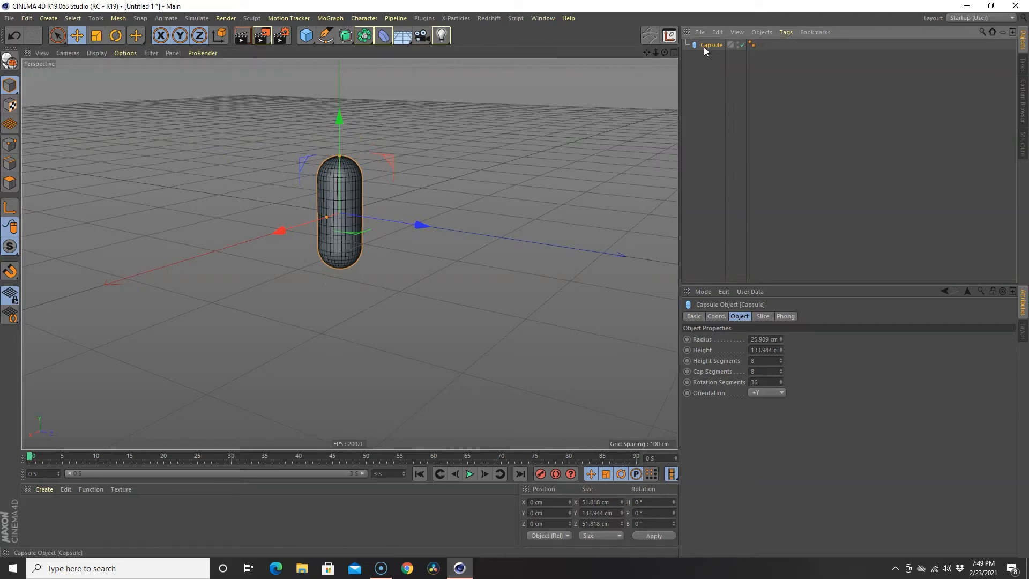
key("Delete")
- Add a Figure primitive, view it from the front, and delete it
left_click(309, 37)
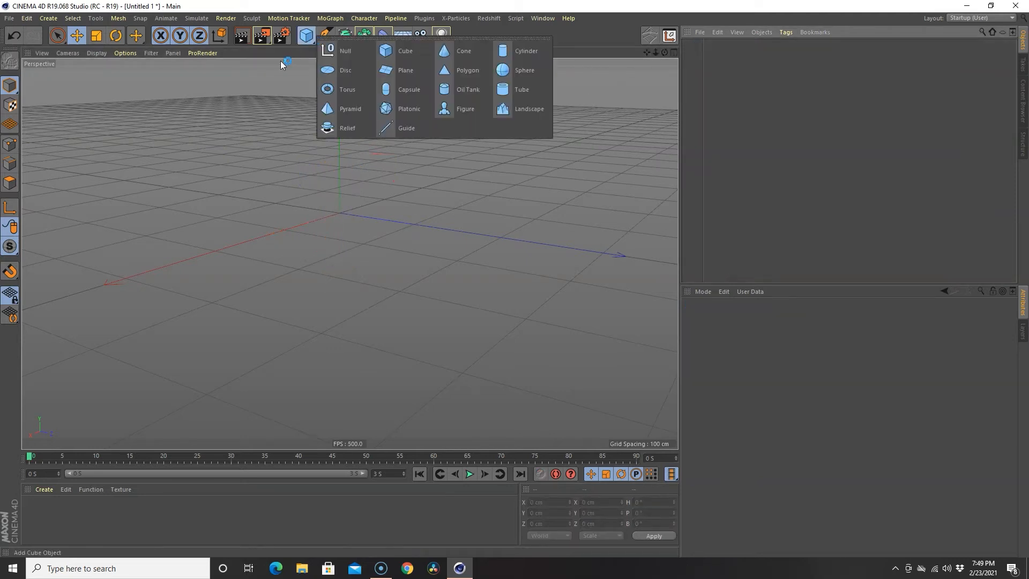
left_click(453, 109)
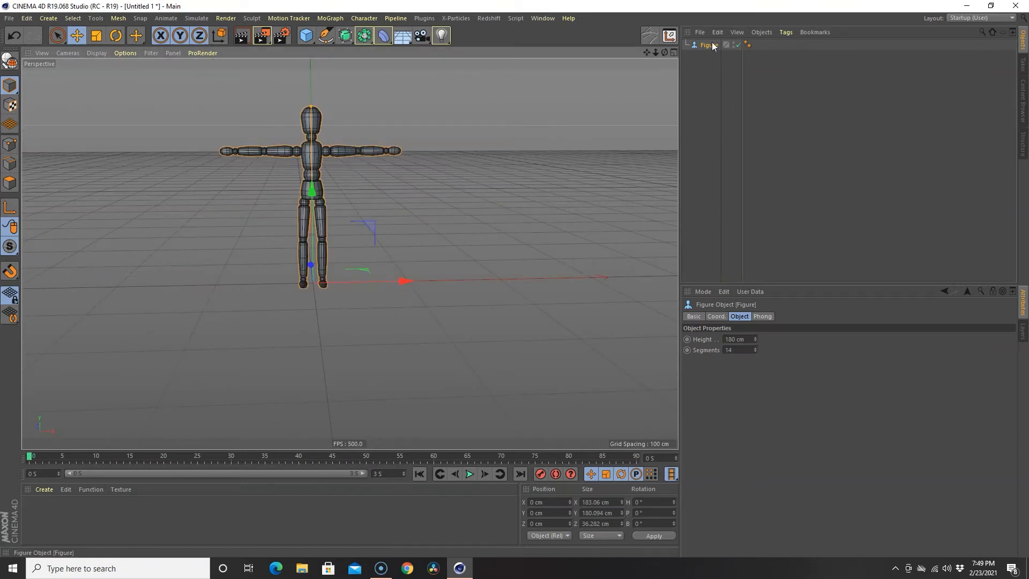
key("Delete")
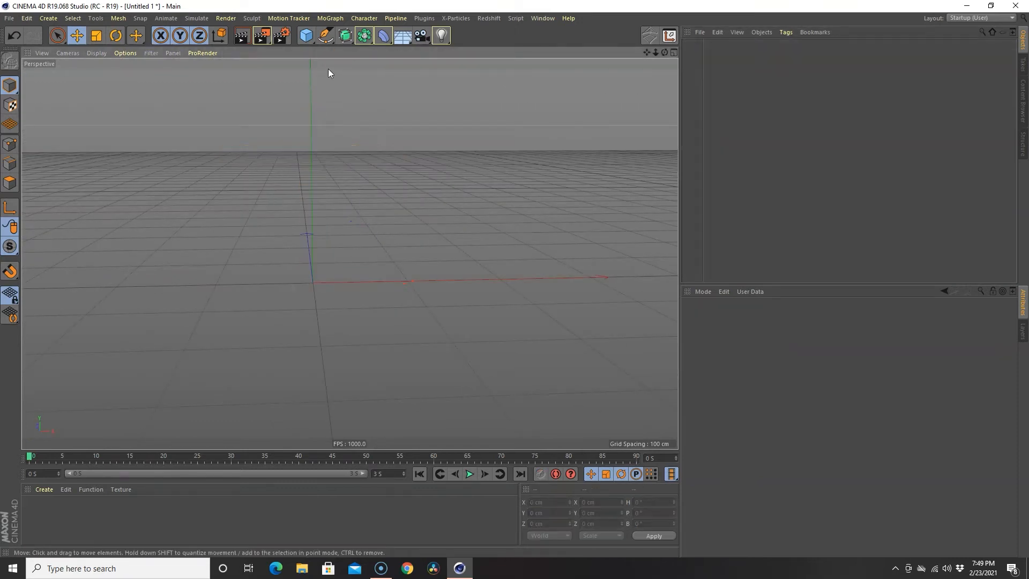
- Draw a zigzag Bezier spline with the Pen tool in the perspective view, and delete the spline
left_click(331, 36)
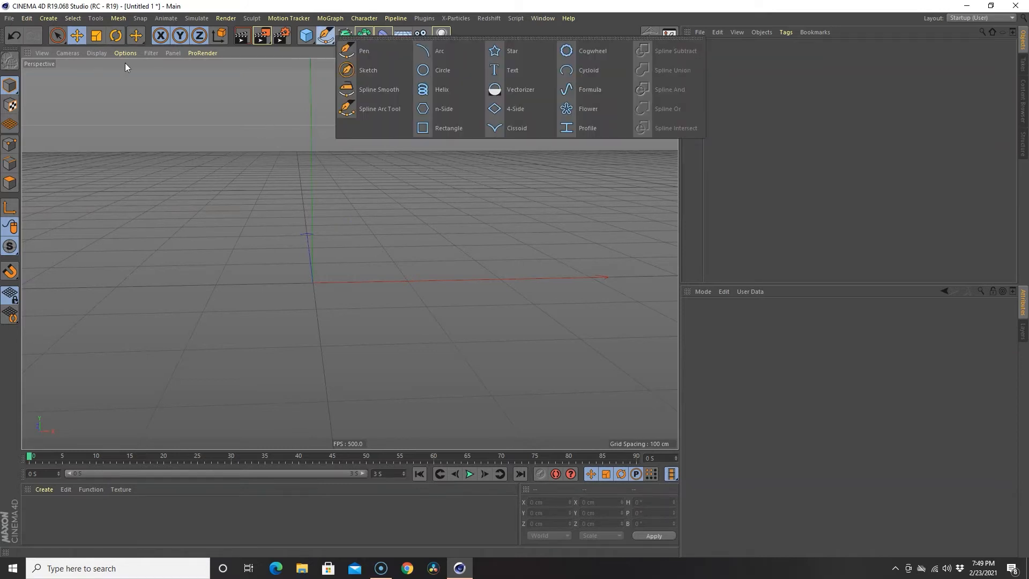
left_click(355, 51)
left_click(460, 120)
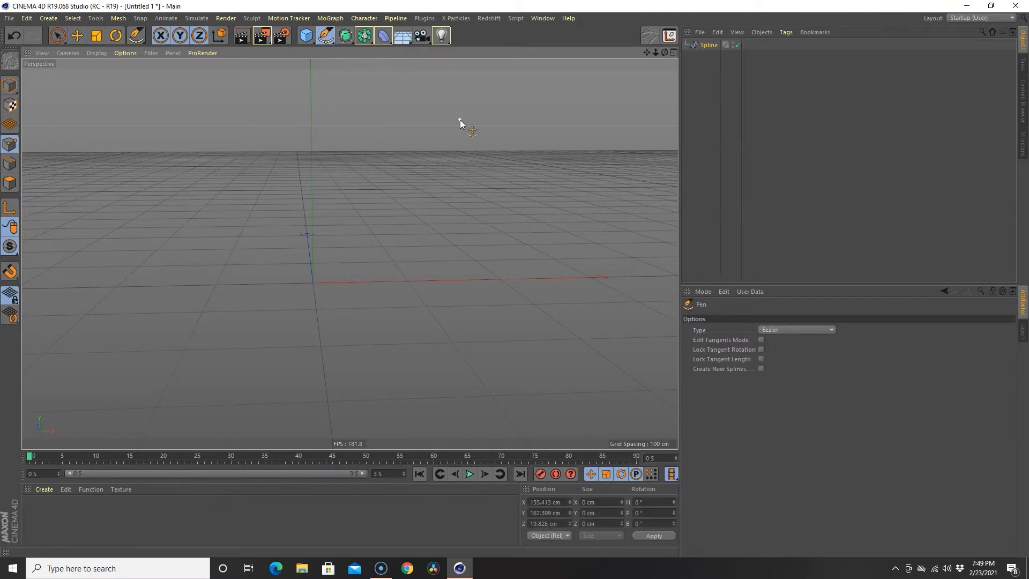
left_click_drag(352, 185, 363, 253)
key("ctrl+z")
left_click(348, 134)
left_click(416, 197)
left_click(341, 235)
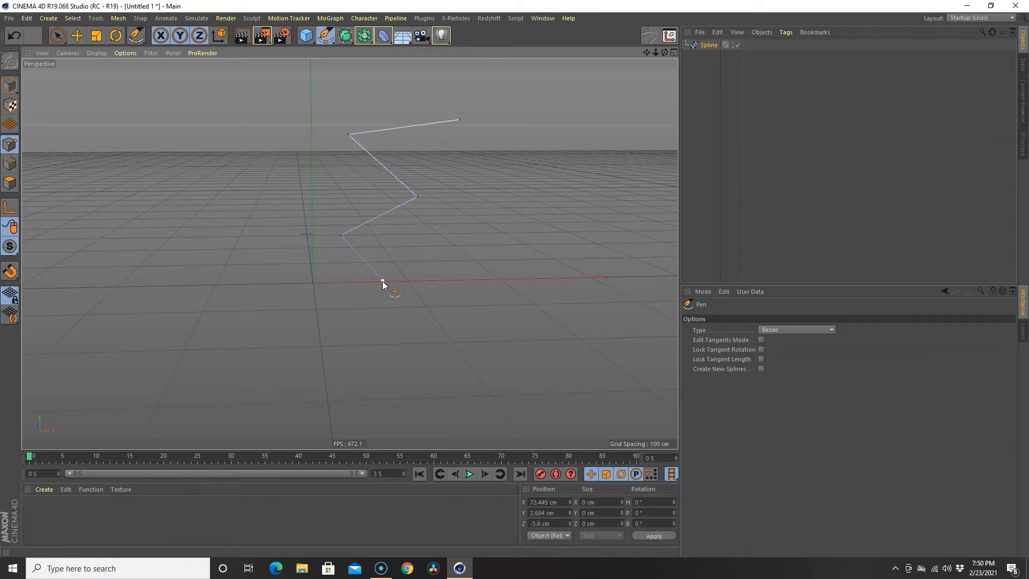
left_click(503, 201)
left_click(506, 194)
left_click(709, 45)
key("Delete")
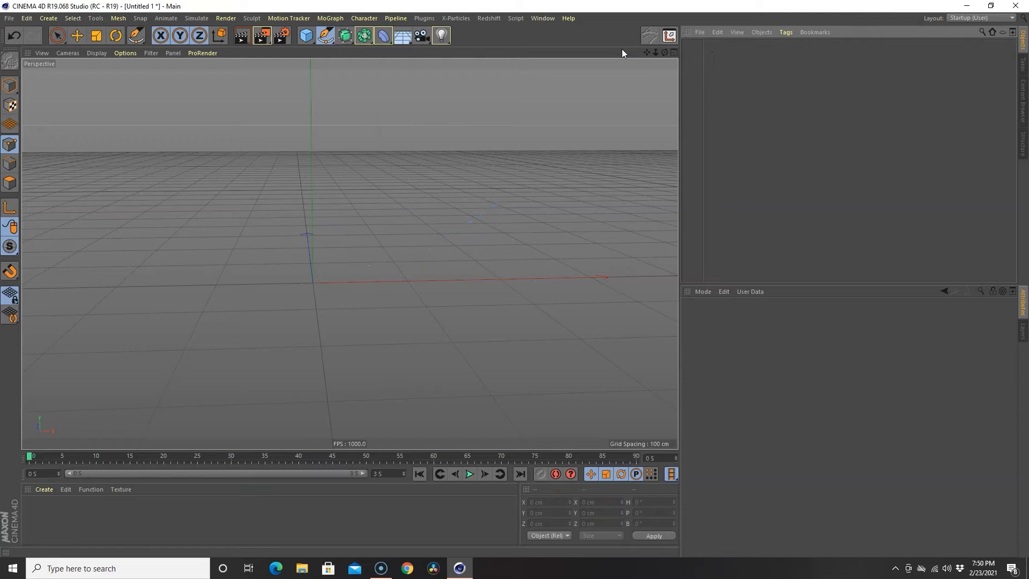
- Draw a freehand winding curve with the Sketch spline tool, and delete it
left_click(321, 36)
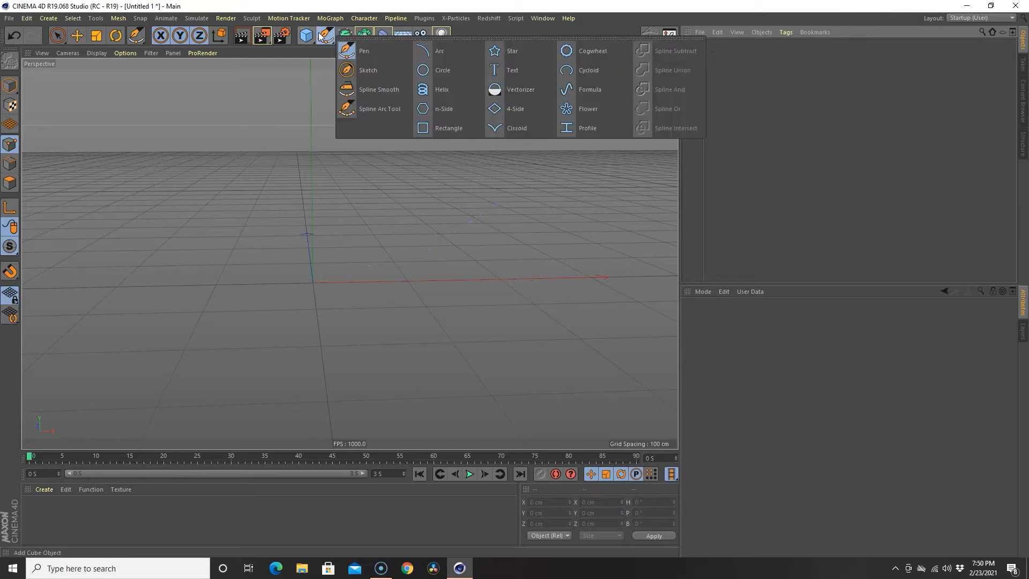
left_click(377, 73)
mouse_move(422, 126)
left_mouse_down()
mouse_move(371, 155)
mouse_move(439, 183)
mouse_move(339, 223)
mouse_move(506, 197)
mouse_move(458, 170)
left_mouse_up()
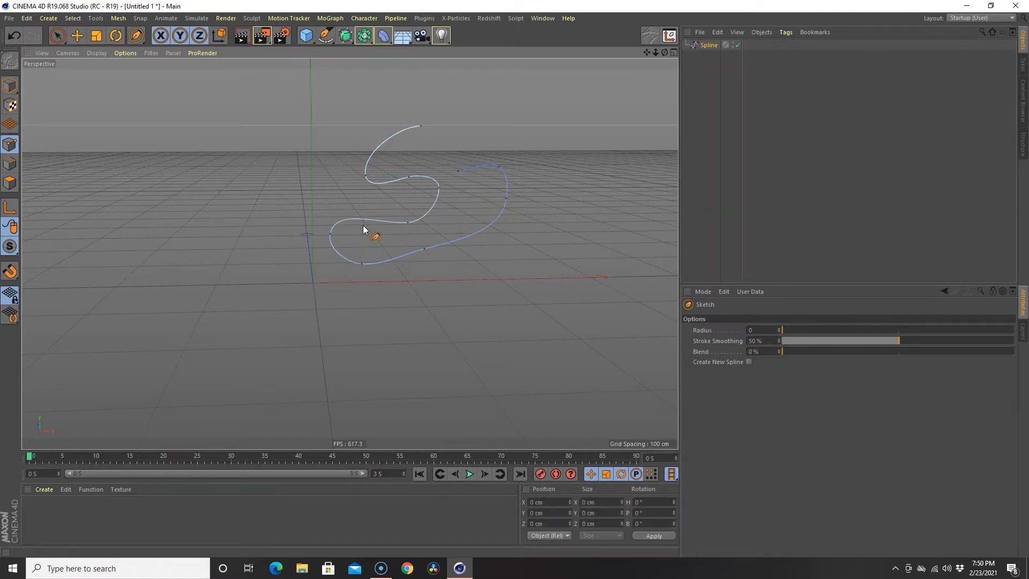
left_click(701, 45)
key("Delete")
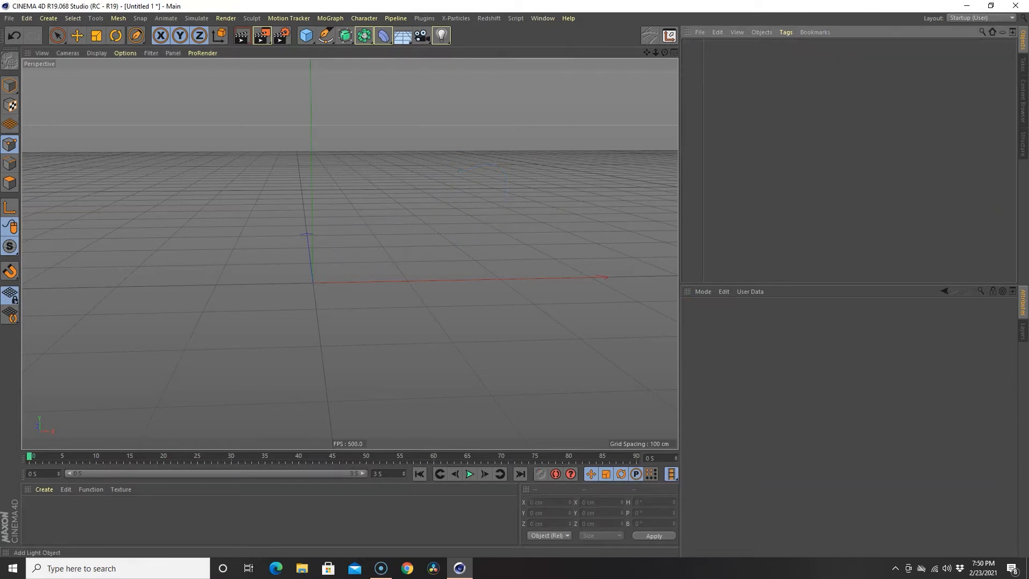
- Create a Circle spline, reduce its radius to 125 cm, and delete it
left_click(326, 36)
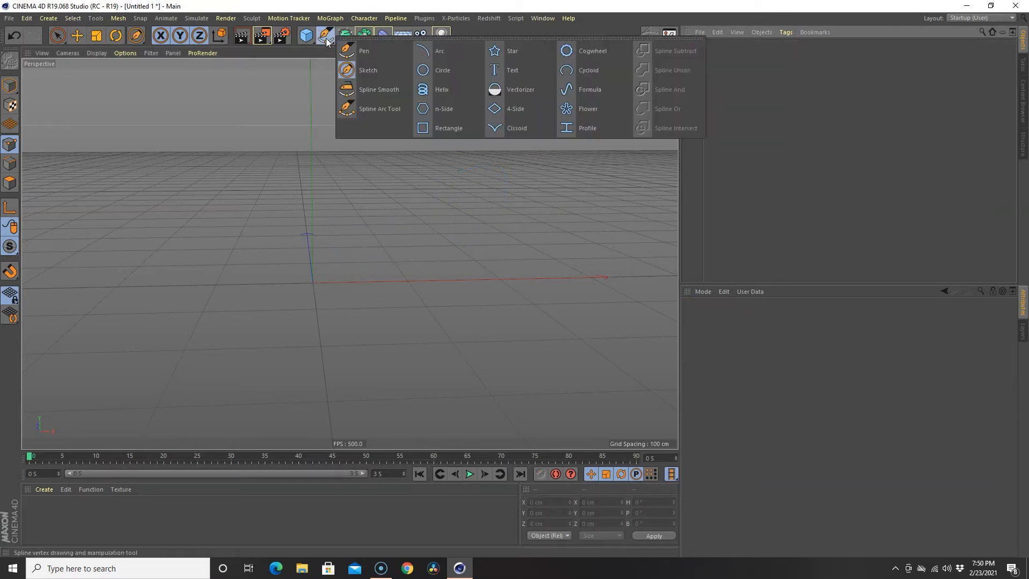
left_click(440, 70)
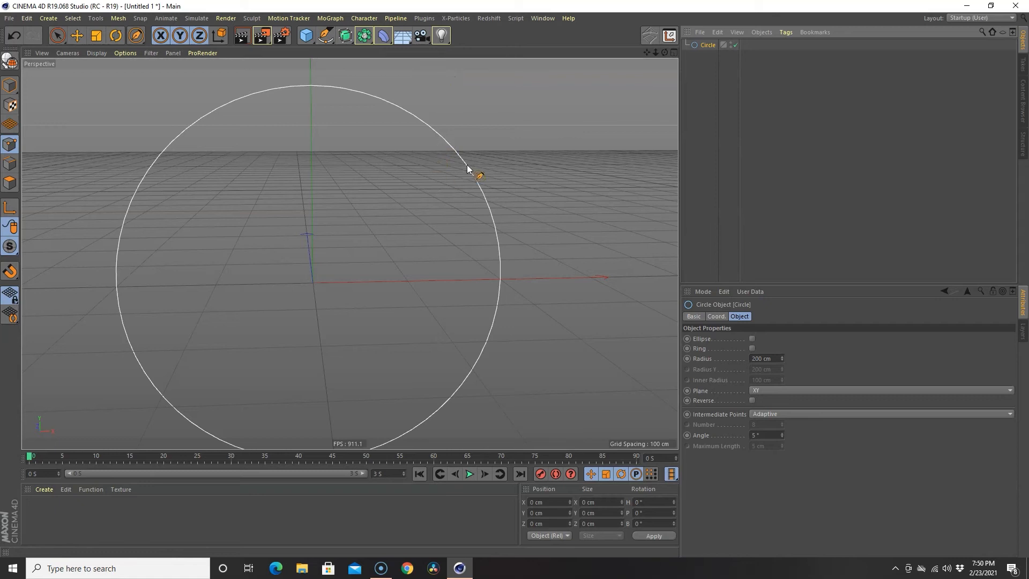
left_click(783, 361)
left_click_drag(782, 361, 780, 365)
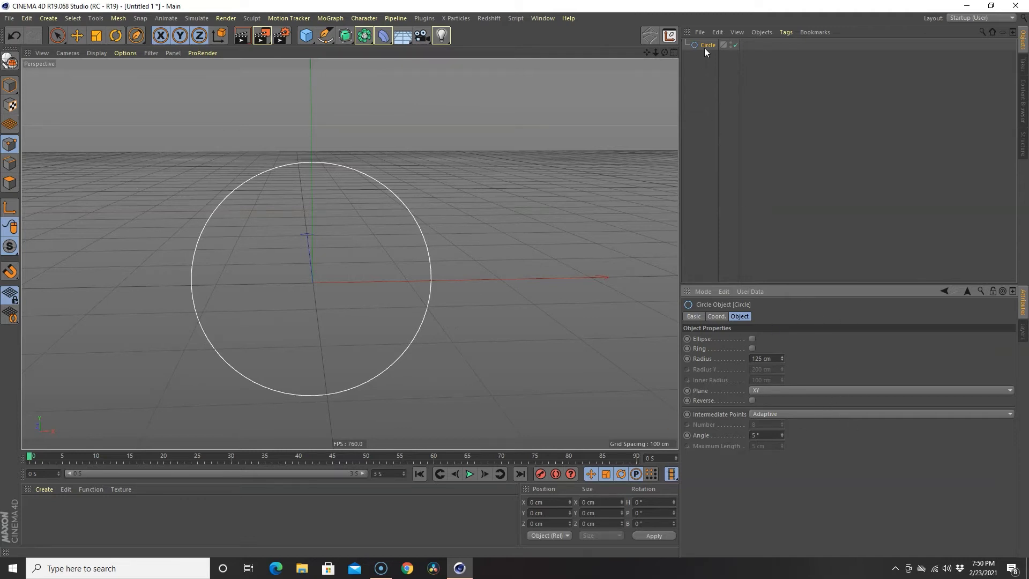
key("Delete")
- Add a Text spline and rename the object with the person's first name in lowercase
left_click_drag(325, 35, 519, 72)
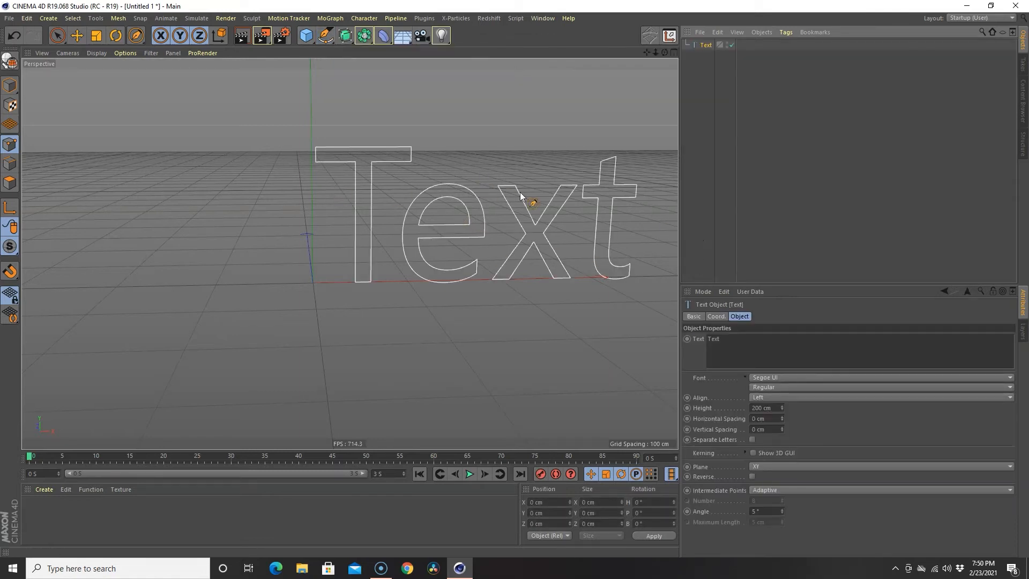
double_click(706, 45)
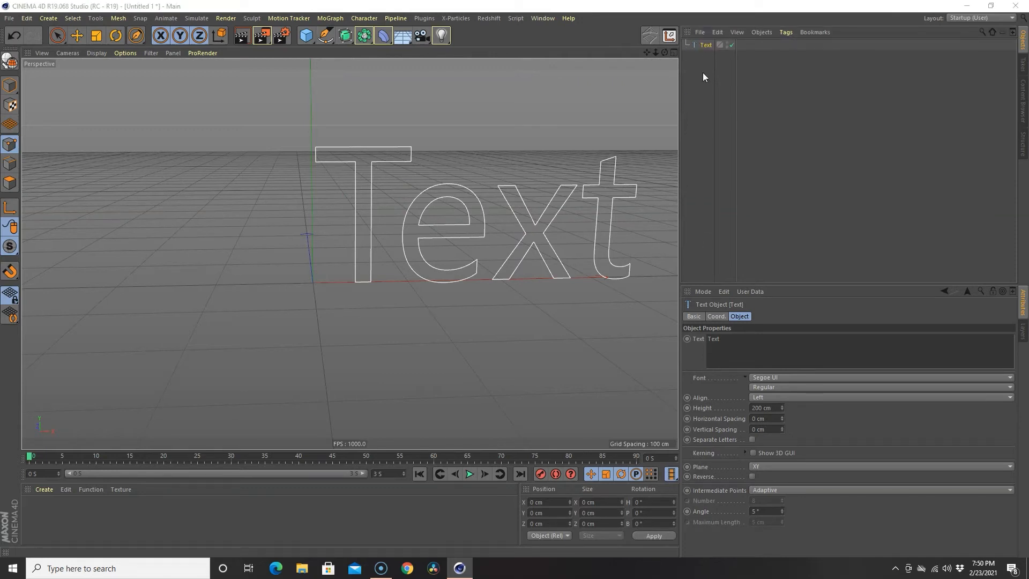
double_click(709, 45)
key("BackSpace")
type("justin")
key("Return")
- Replace the text spline's default wording with the same lowercase first name
double_click(714, 339)
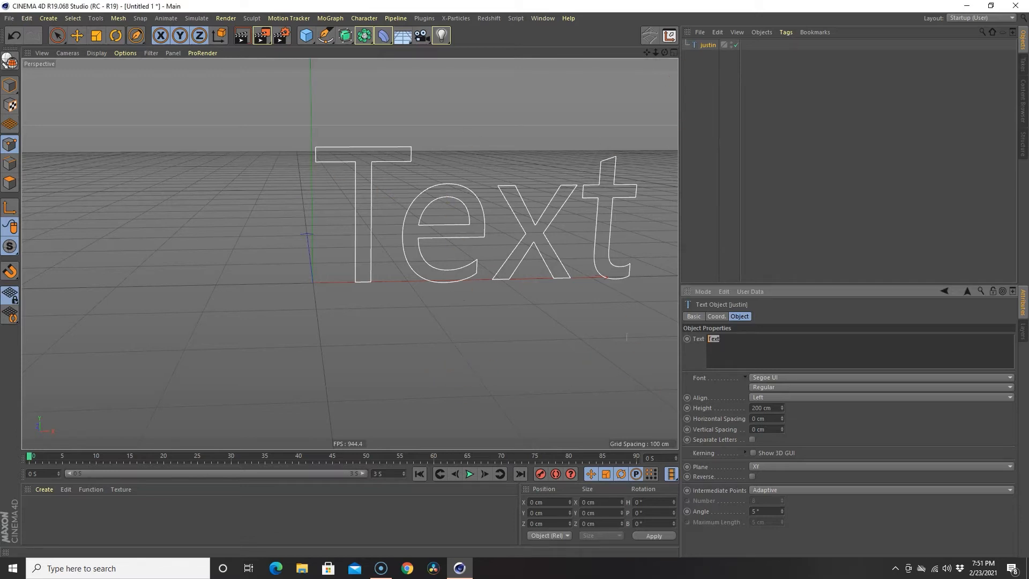
type("justin")
left_click(686, 355)
- Render the perspective view with the whole text spline in frame
scroll(429, 182, "down", 3)
scroll(429, 183, "down", 2)
left_click_drag(710, 45, 508, 318)
middle_click_drag(503, 320, 403, 337, "alt")
scroll(372, 277, "up", 1)
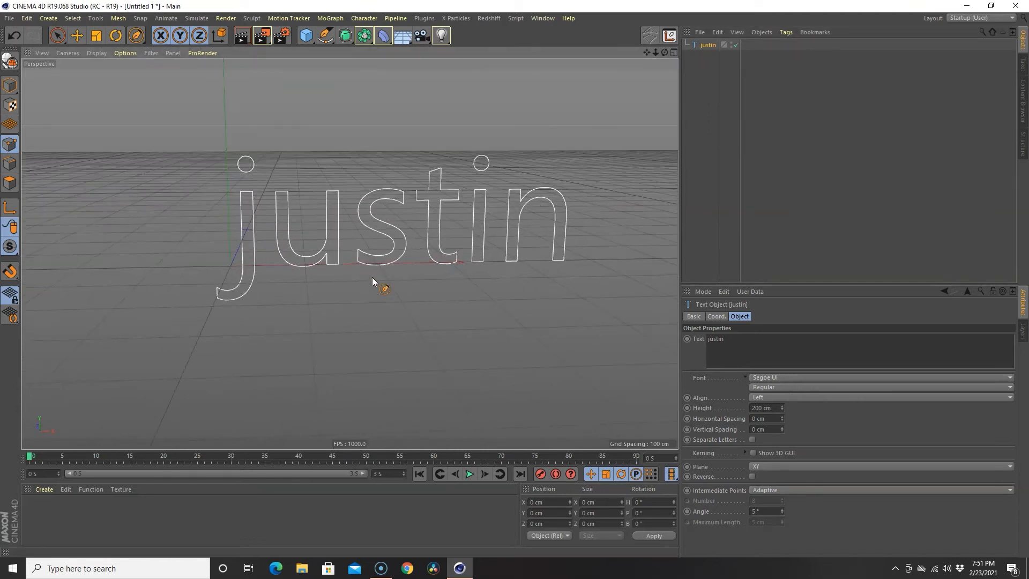
left_click(233, 32)
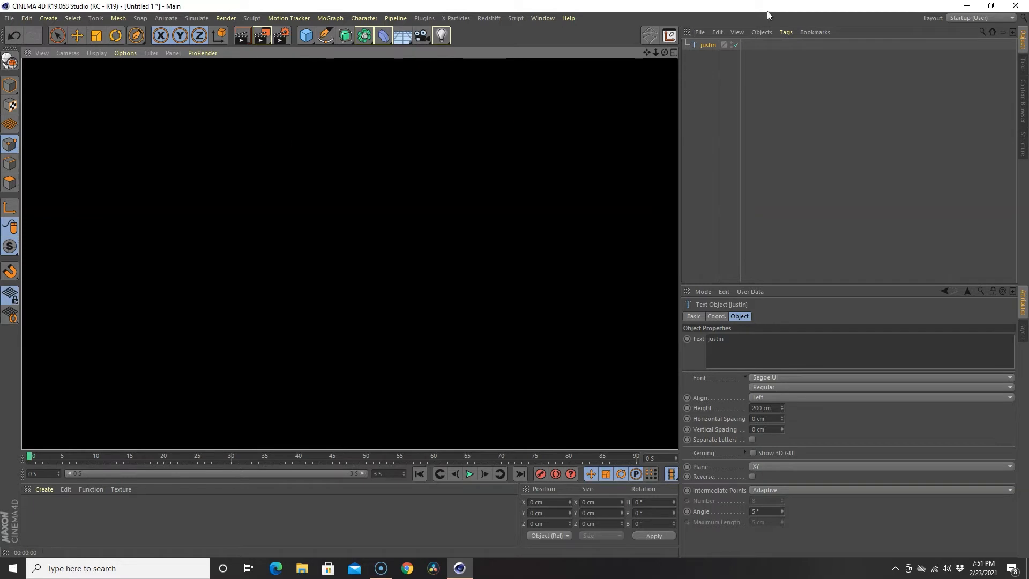
- Replace the text spline's wording with "Lunascope"
left_click(698, 131)
left_click(706, 46)
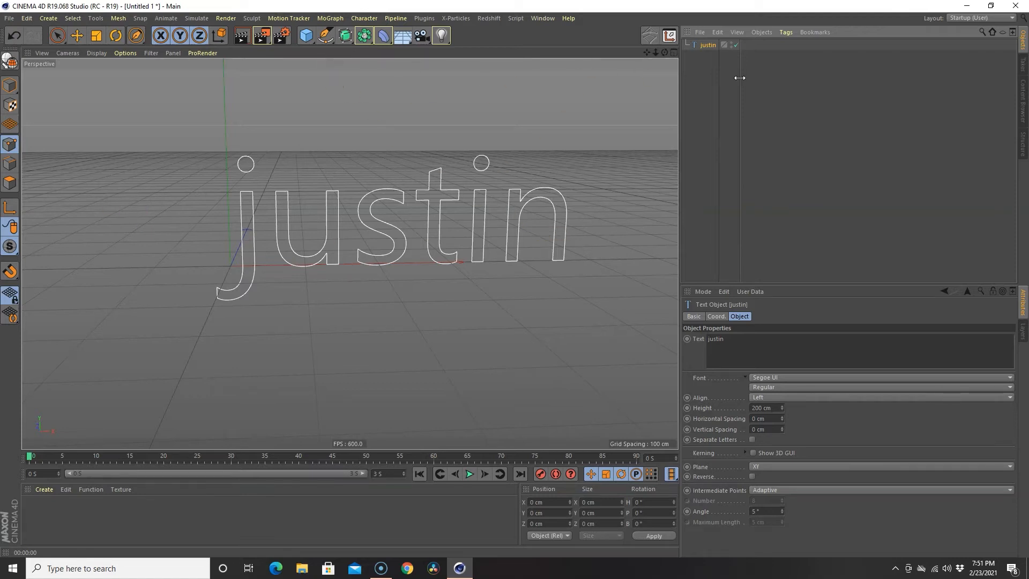
left_click(757, 340)
key("Return")
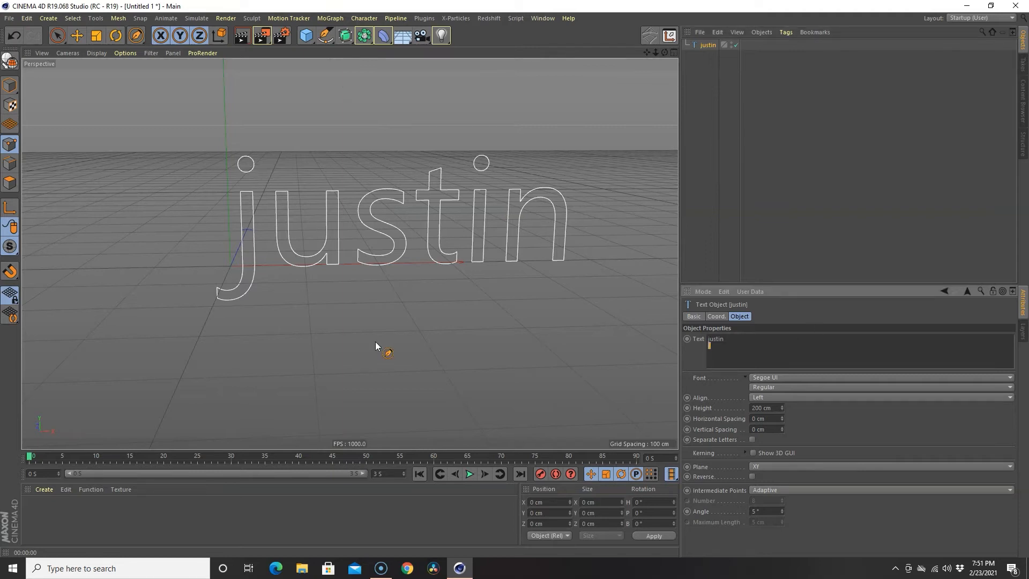
key("ctrl+a")
type("Lunascope")
left_click(693, 363)
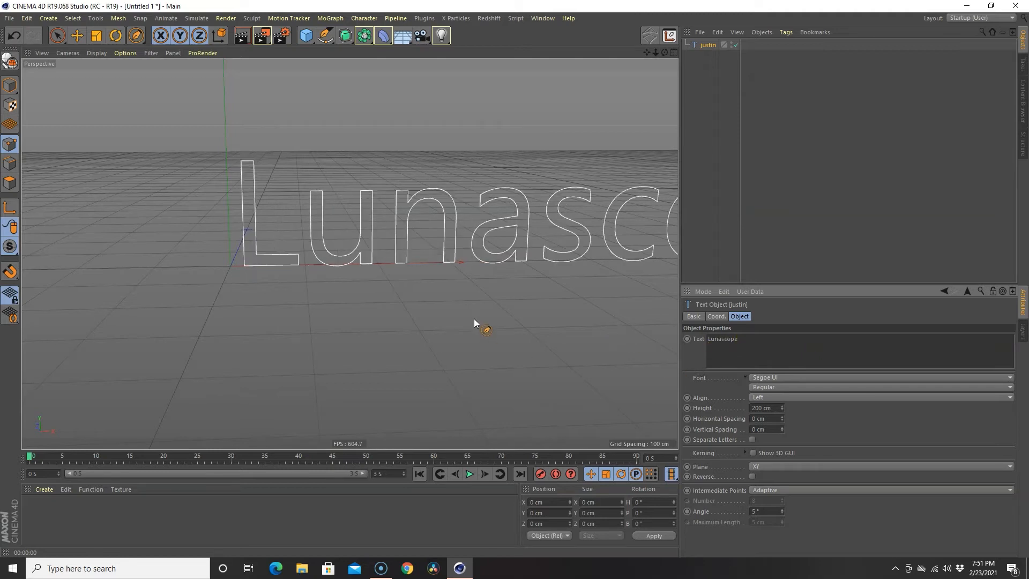
- Render the perspective view with the full Lunascope text spline in frame
middle_click_drag(485, 316, 312, 322, "alt")
scroll(315, 318, "down", 3)
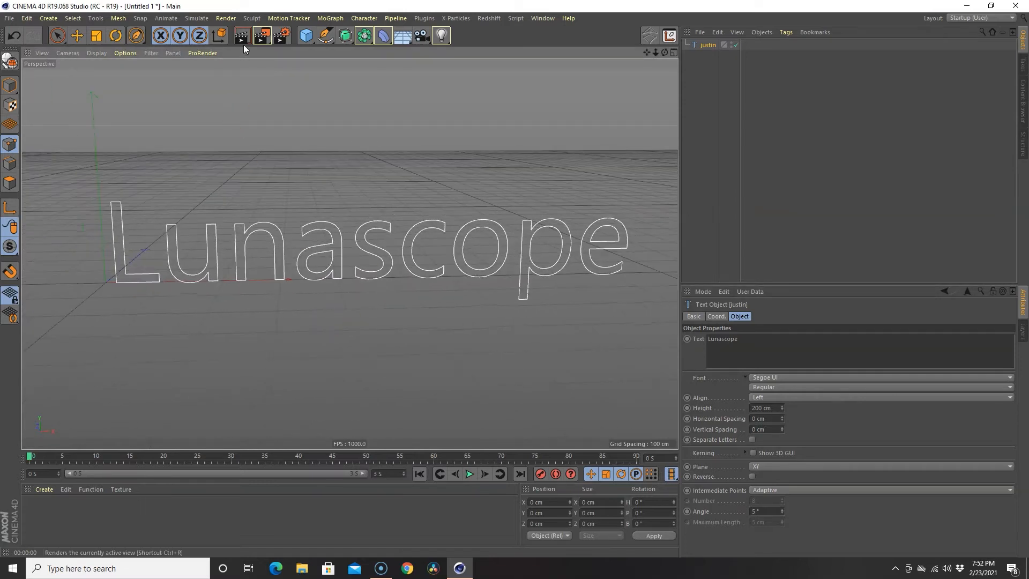
left_click(243, 42)
left_click(414, 270)
- Add an Extrude generator, nest the text spline under it, and render the extruded text
left_click(346, 36)
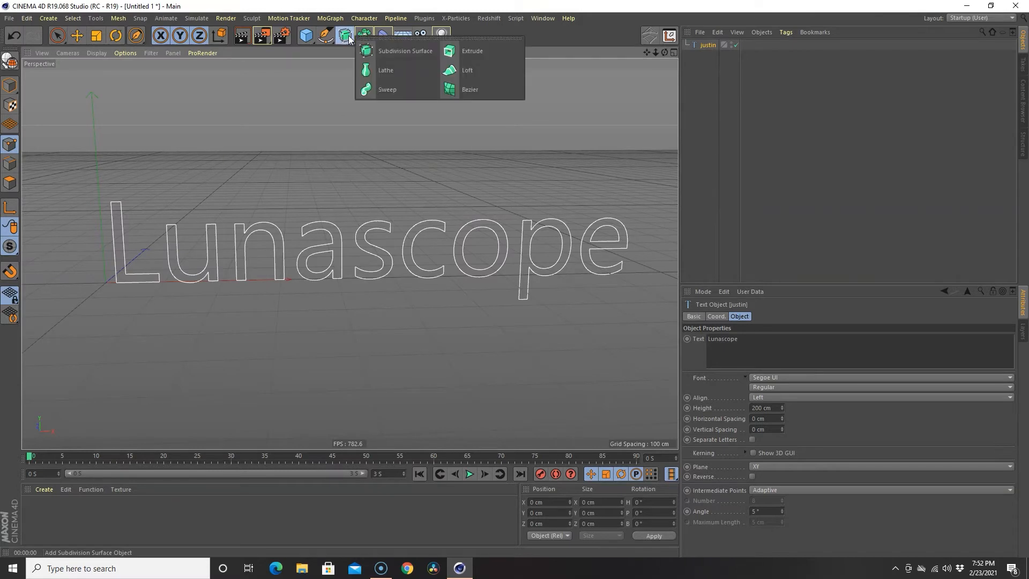
left_click(472, 49)
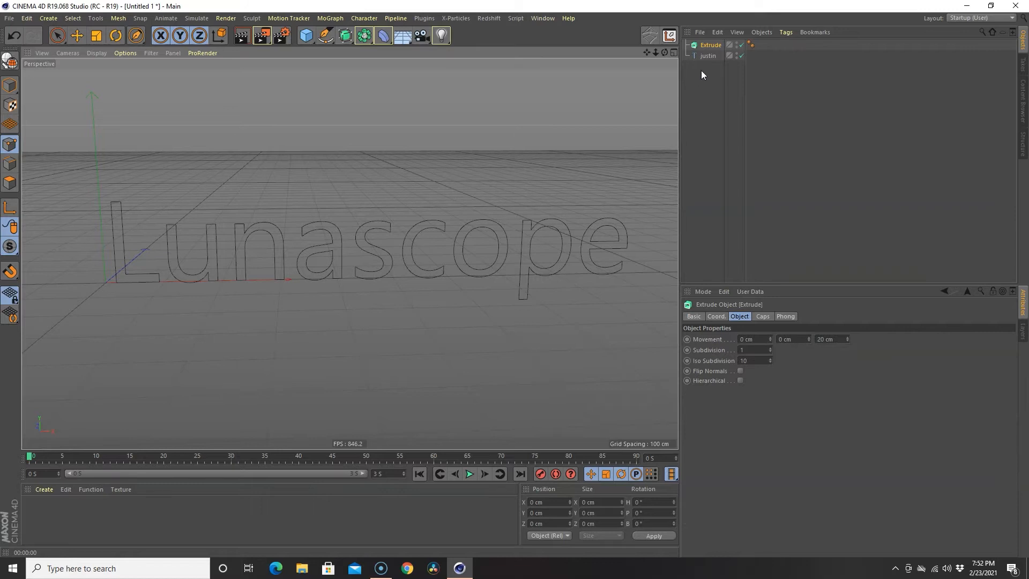
left_click_drag(709, 55, 715, 45)
left_click_drag(399, 291, 393, 294, "alt")
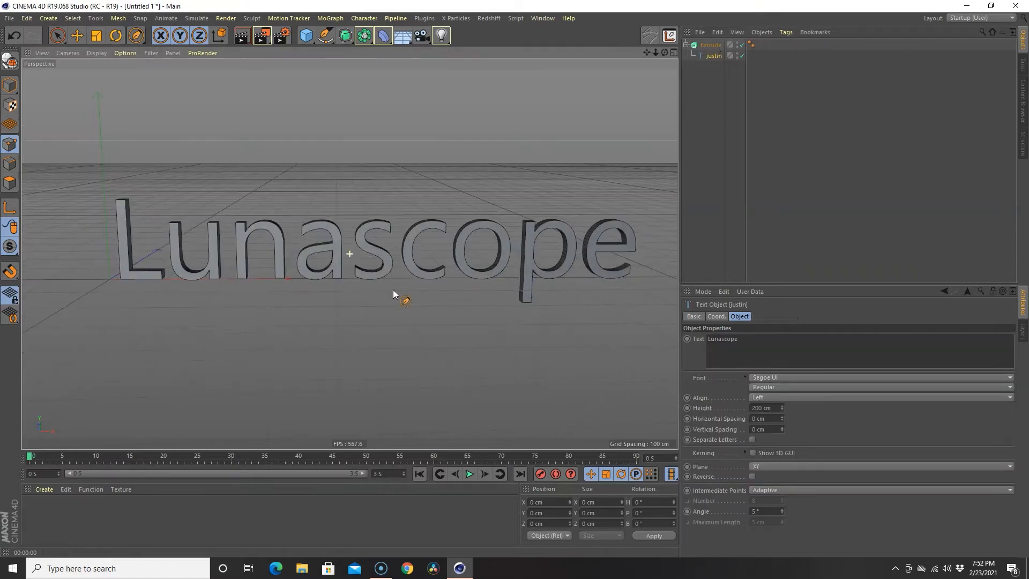
left_click(246, 37)
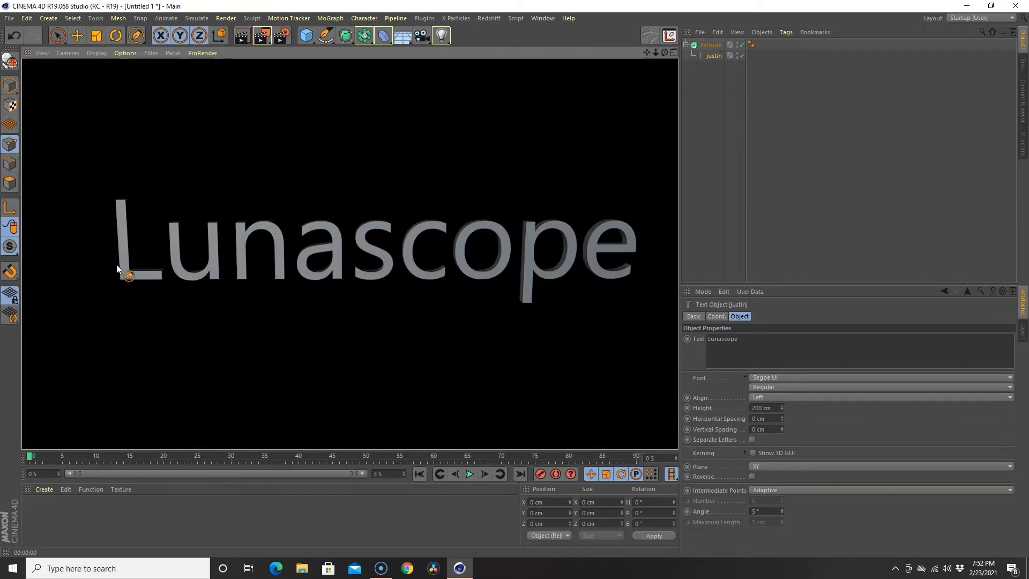
left_click(690, 154)
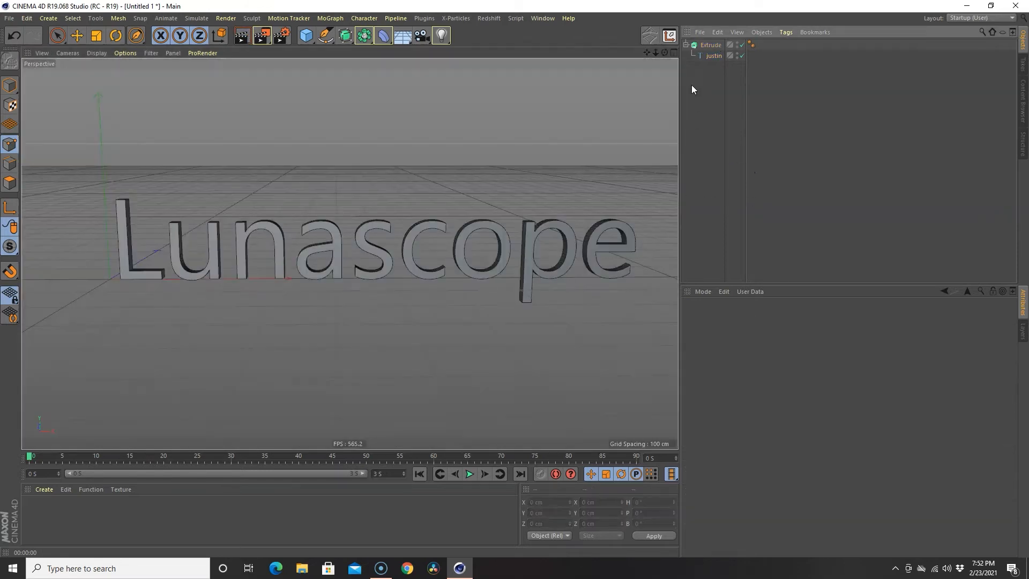
- Increase the Extrude object's Z movement to 63 cm to deepen the letters
left_click(713, 46)
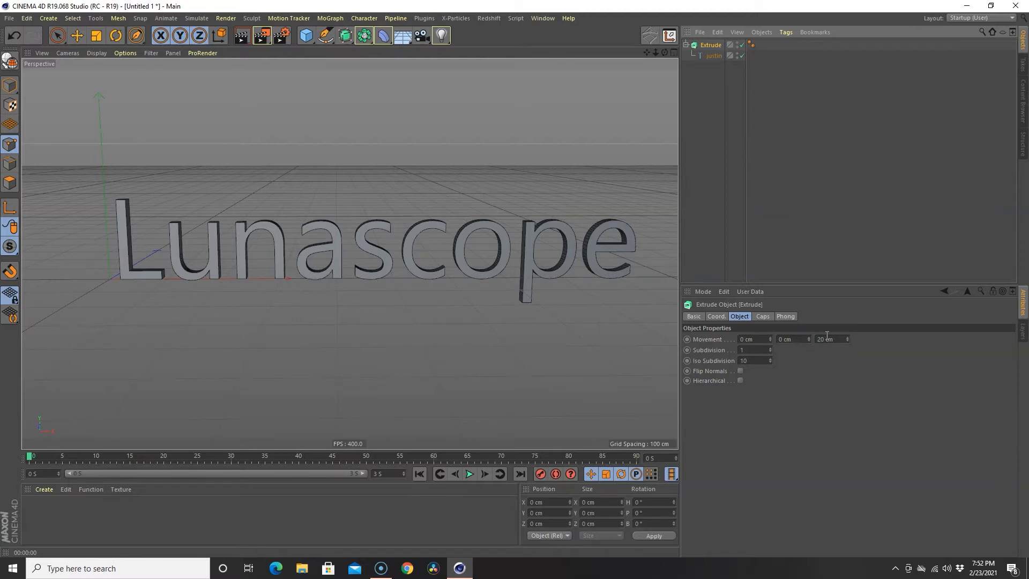
left_click(848, 337)
left_click_drag(847, 337, 848, 337)
left_click_drag(593, 337, 593, 368, "alt")
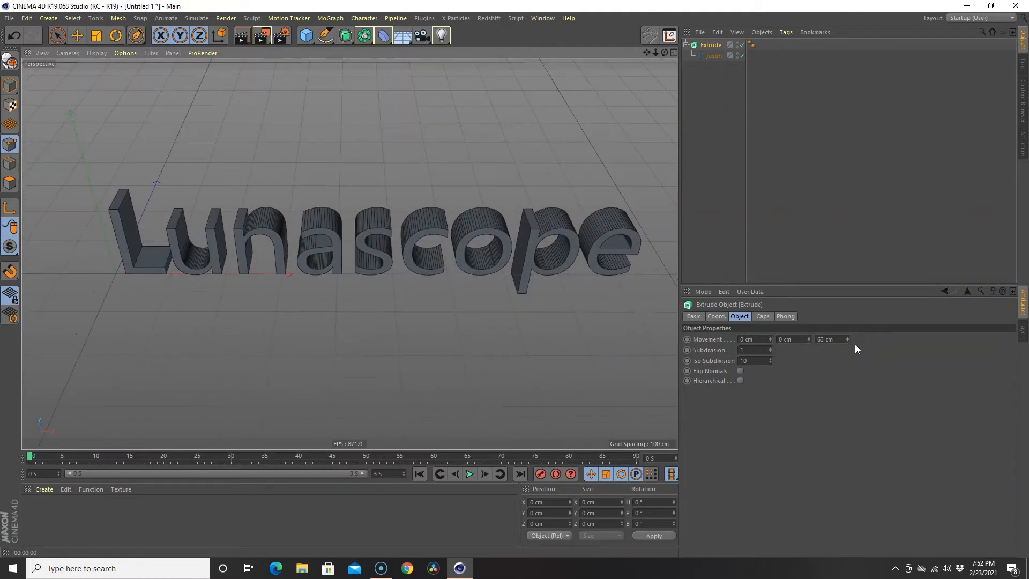
- Shift the extrusion vertically by setting the Extrude object's Y movement to -33 cm
left_click_drag(809, 340, 808, 339)
left_click_drag(533, 343, 519, 241, "alt")
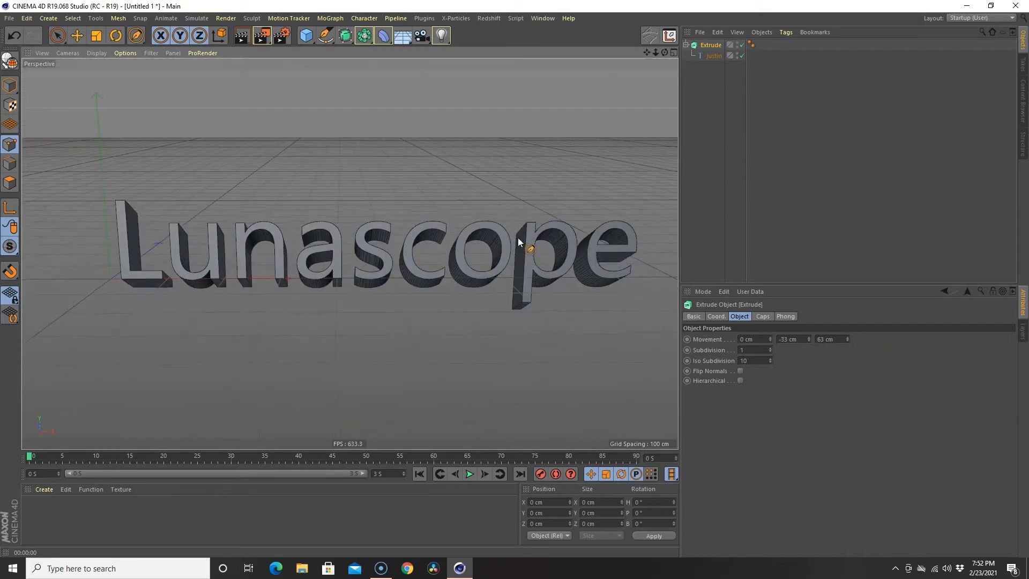
left_click_drag(526, 340, 526, 322, "alt")
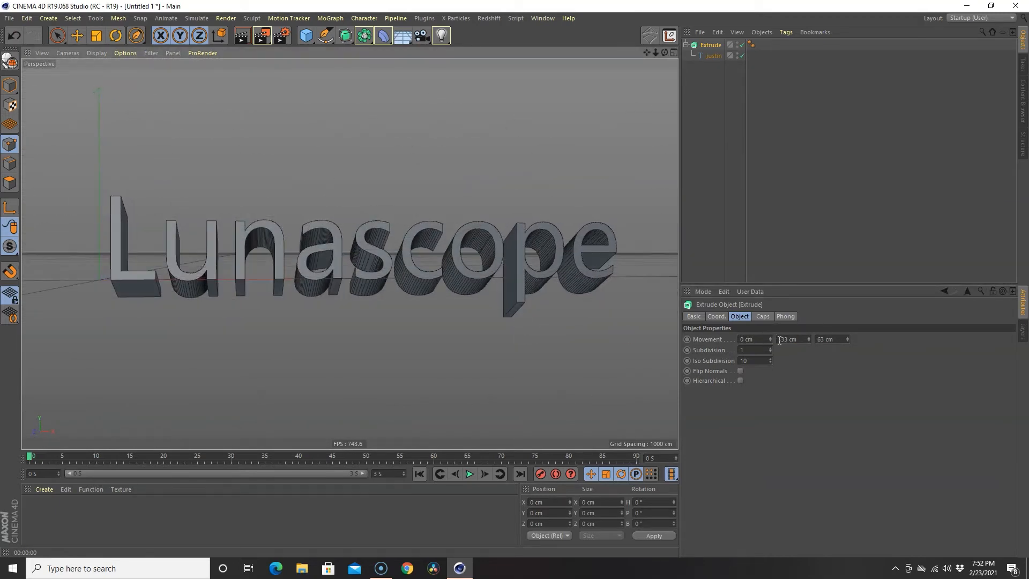
- Reset the Extrude object's X and Y movement to 0 cm
left_click_drag(770, 339, 678, 337)
type("0")
key("Return")
left_click_drag(806, 339, 656, 334)
type("0")
key("Return")
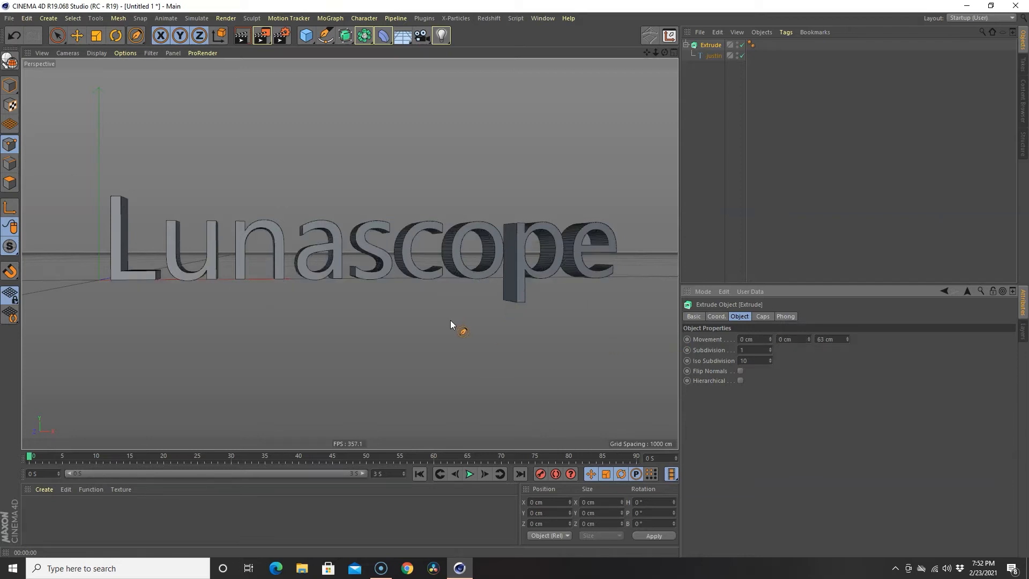
- Try subdivision values from 2 upward on the Extrude object, and return the subdivision to 1
scroll(450, 320, "up", 3)
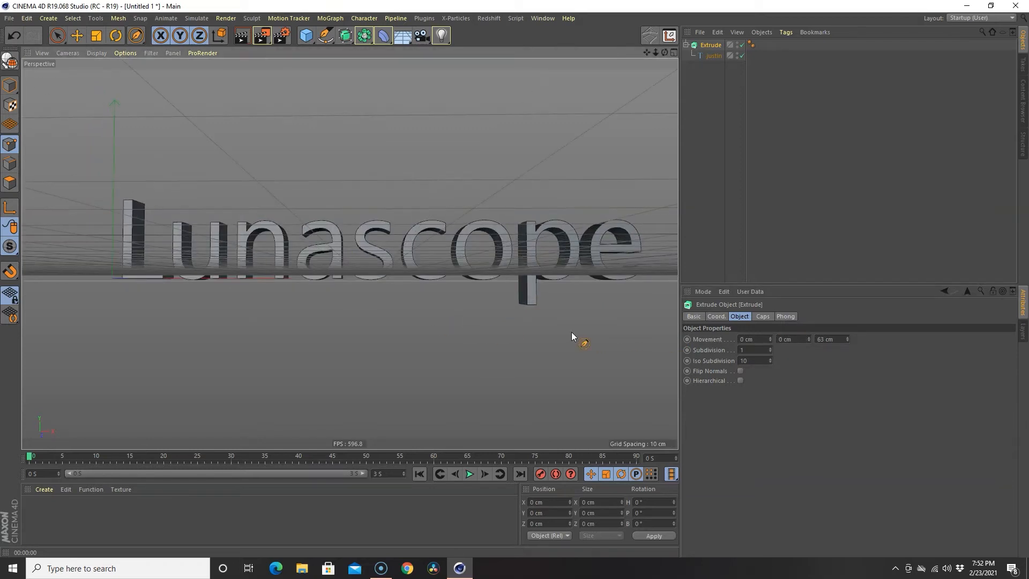
left_click_drag(571, 332, 573, 384, "alt")
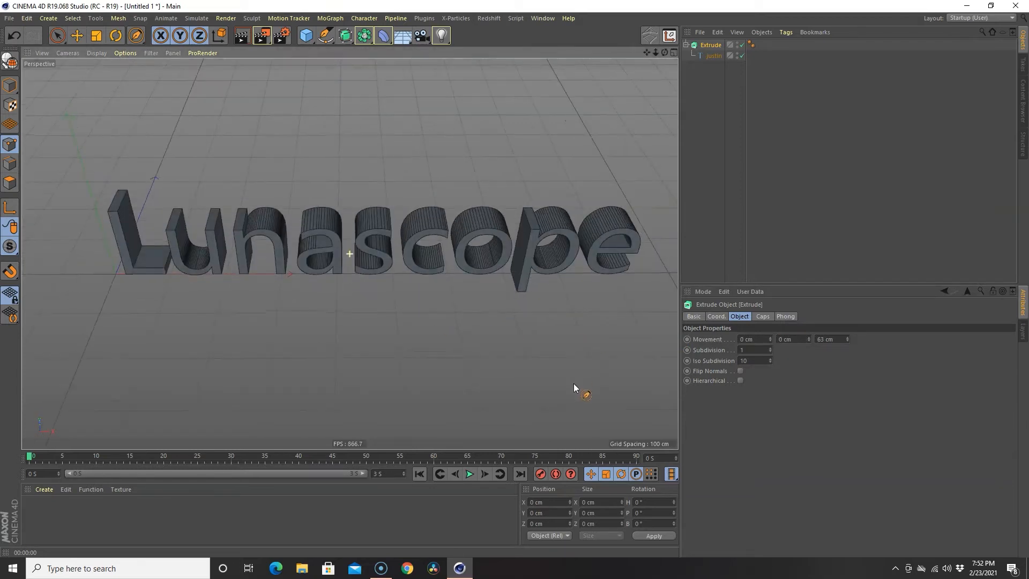
left_click(772, 347)
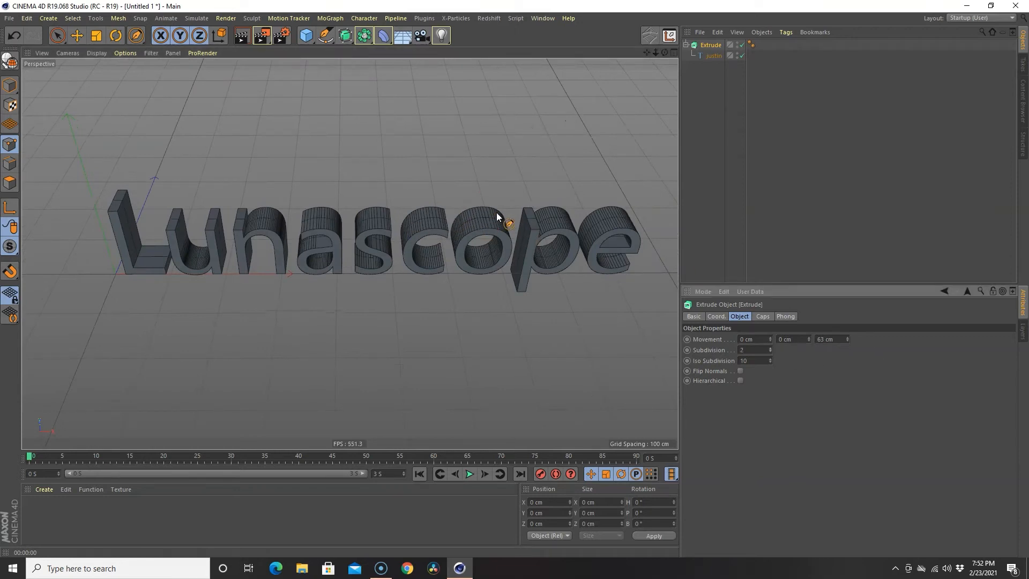
left_click(771, 348)
left_click(771, 349)
left_click(771, 349)
left_click(771, 349)
left_click(770, 351)
left_click(770, 351)
left_click(770, 350)
left_click(770, 351)
left_click(771, 350)
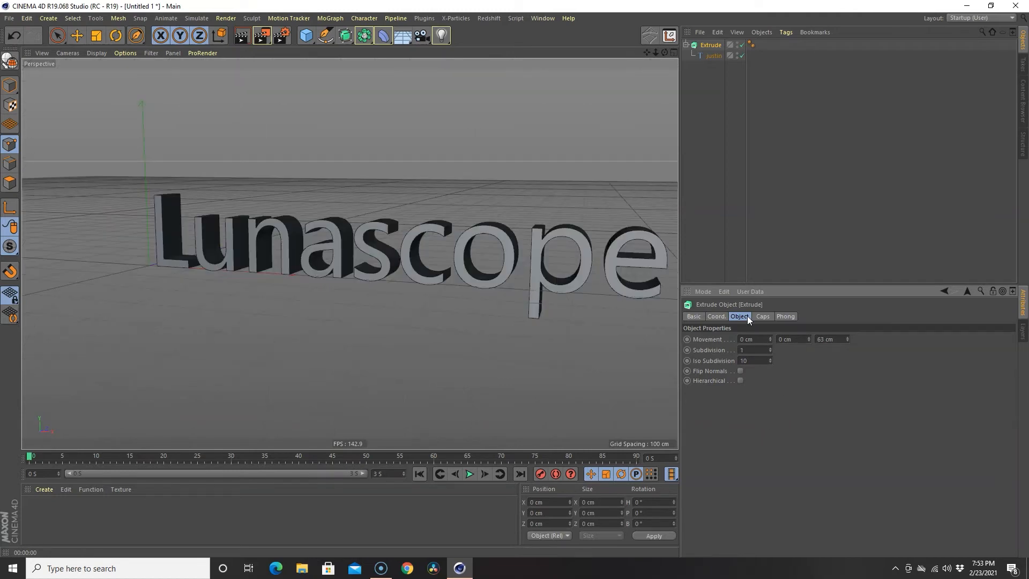
- Set the Extrude object's start cap to None and inspect the open letter fronts
left_click_drag(290, 340, 314, 339, "alt")
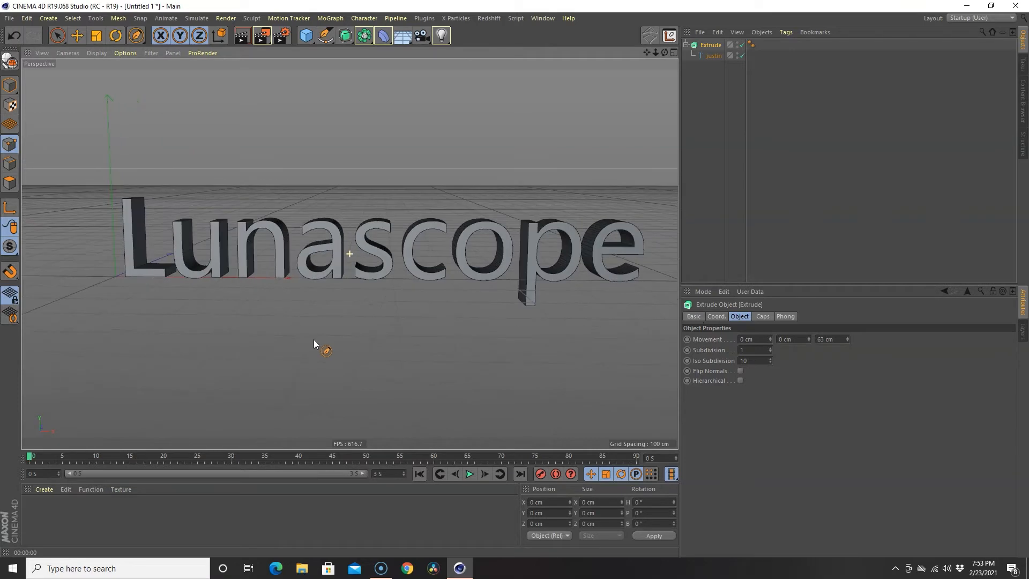
left_click(762, 316)
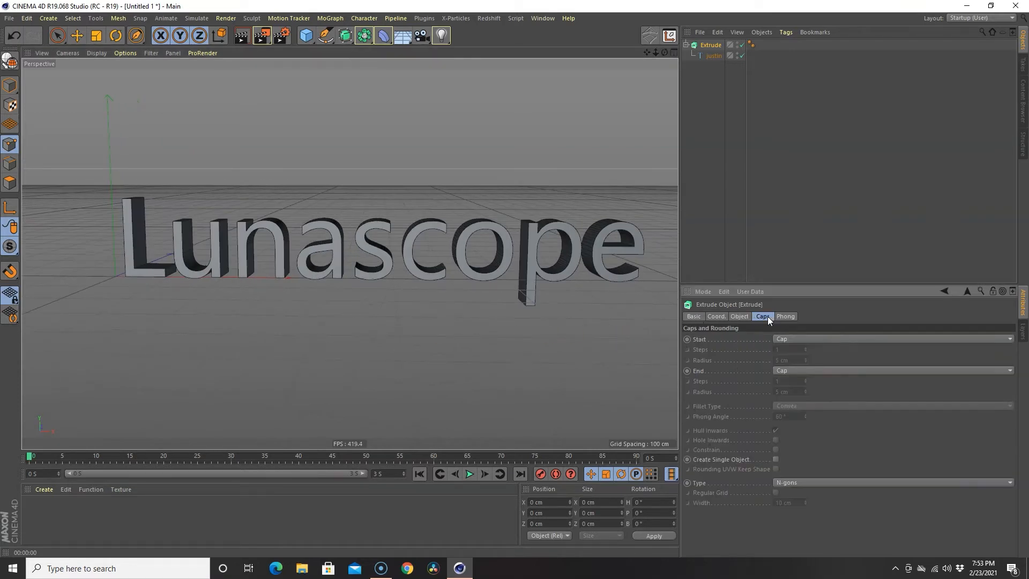
left_click(804, 340)
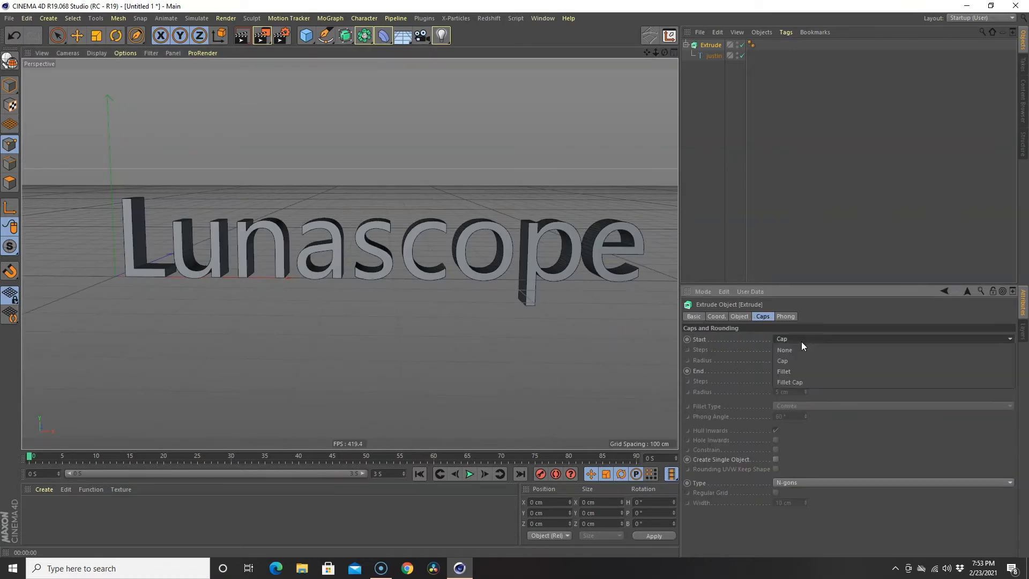
left_click(795, 352)
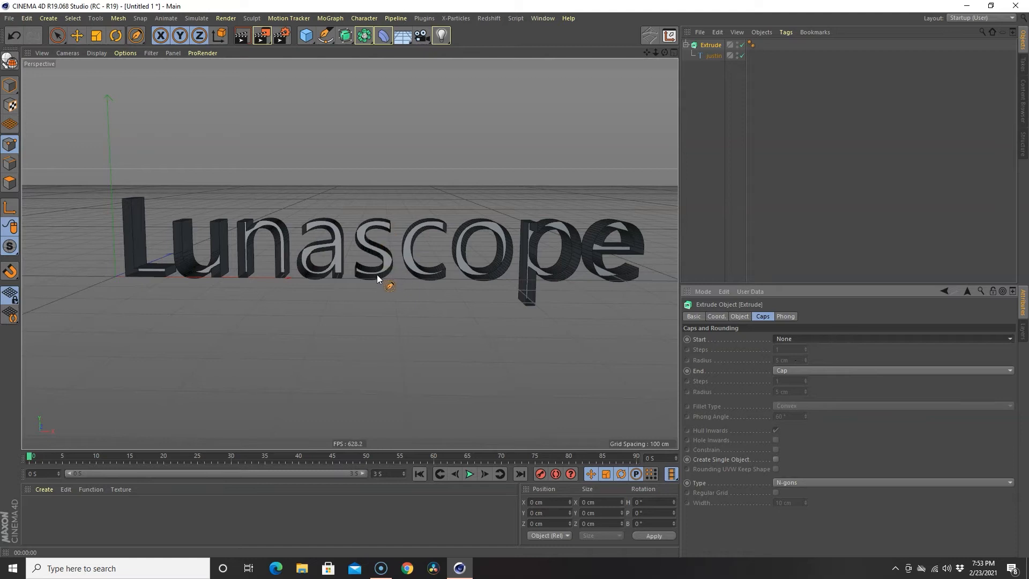
left_click_drag(459, 287, 504, 279, "alt")
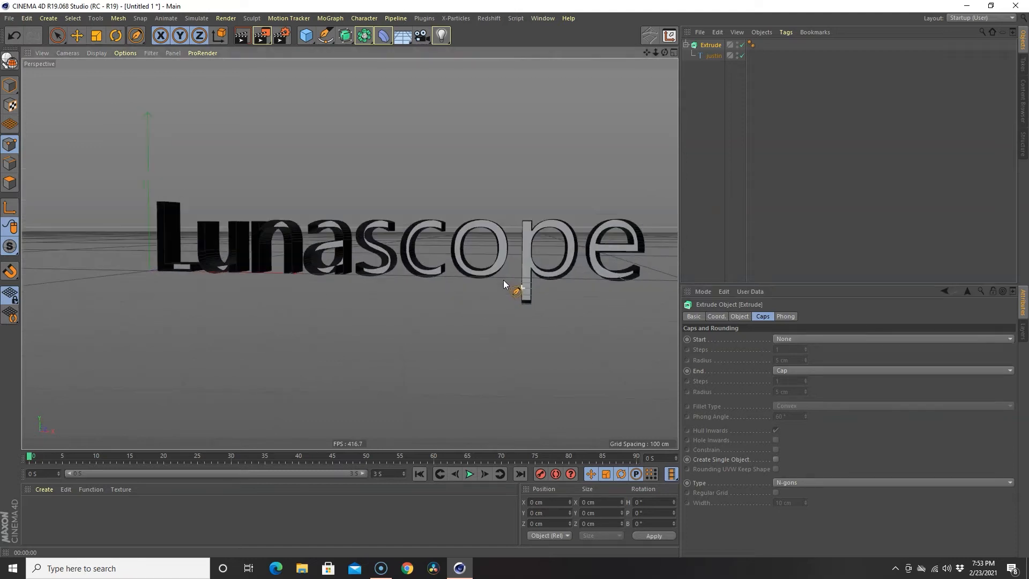
mouse_move(563, 255)
left_mouse_down("alt")
mouse_move(587, 275)
mouse_move(567, 275)
left_mouse_up("alt")
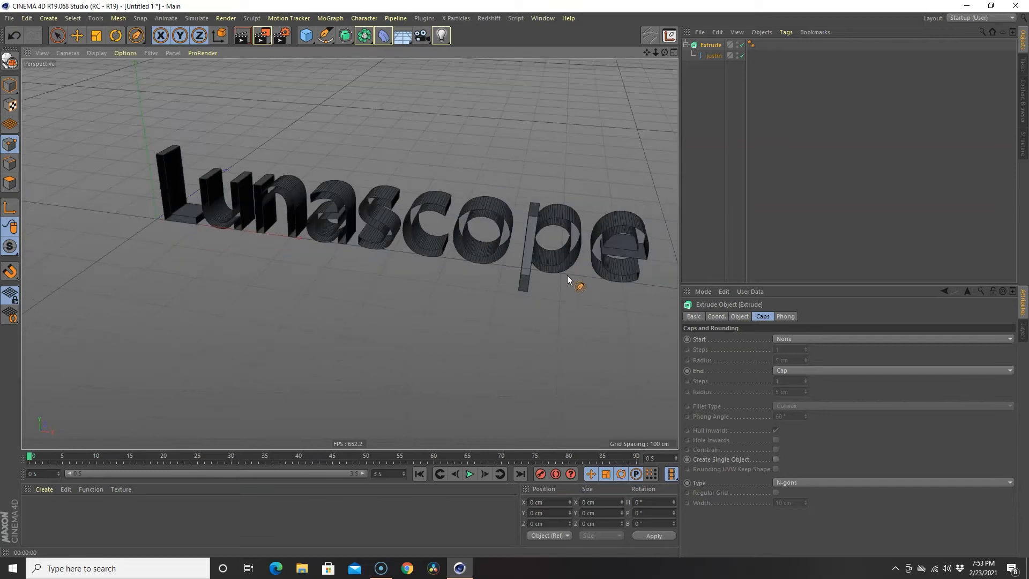
- Set the Extrude object's end cap to None and inspect the hollow letters
left_click(799, 370)
left_click(797, 381)
left_click_drag(665, 354, 522, 275, "alt")
- Change the Extrude object's start cap to Fillet and inspect the letter edges up close
left_click(788, 337)
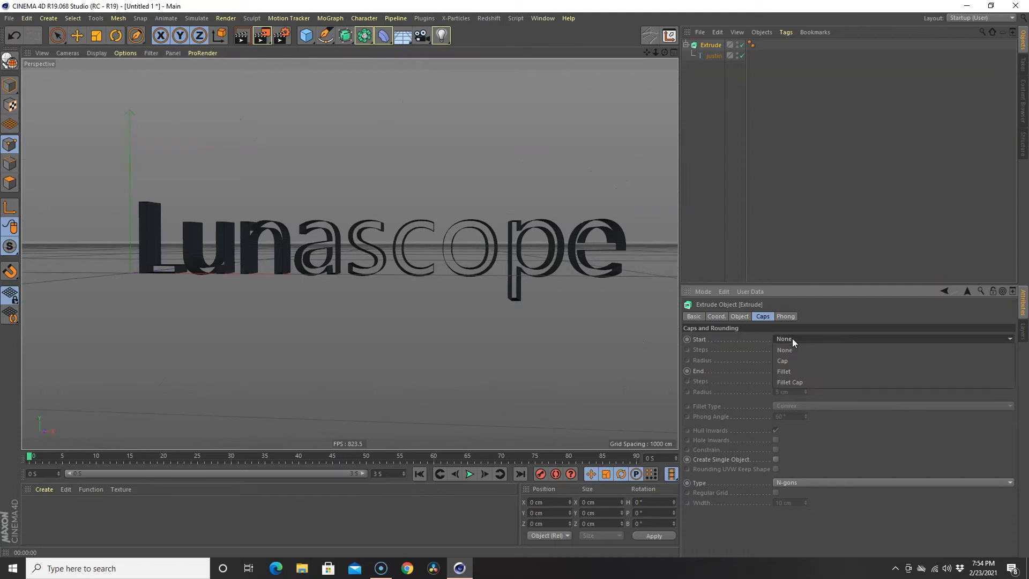
left_click(791, 377)
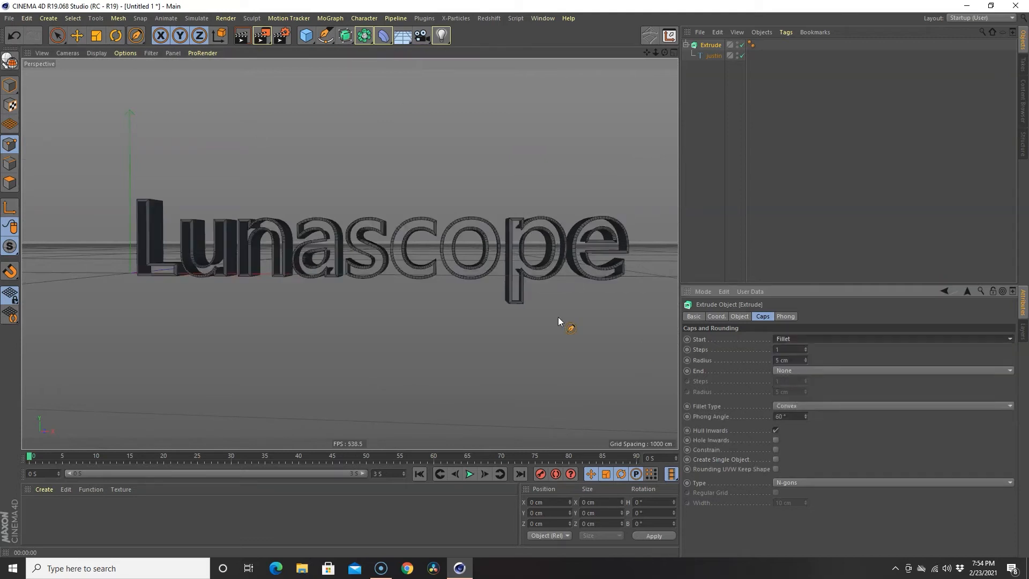
left_click_drag(556, 290, 497, 213, "alt")
scroll(497, 214, "up", 3)
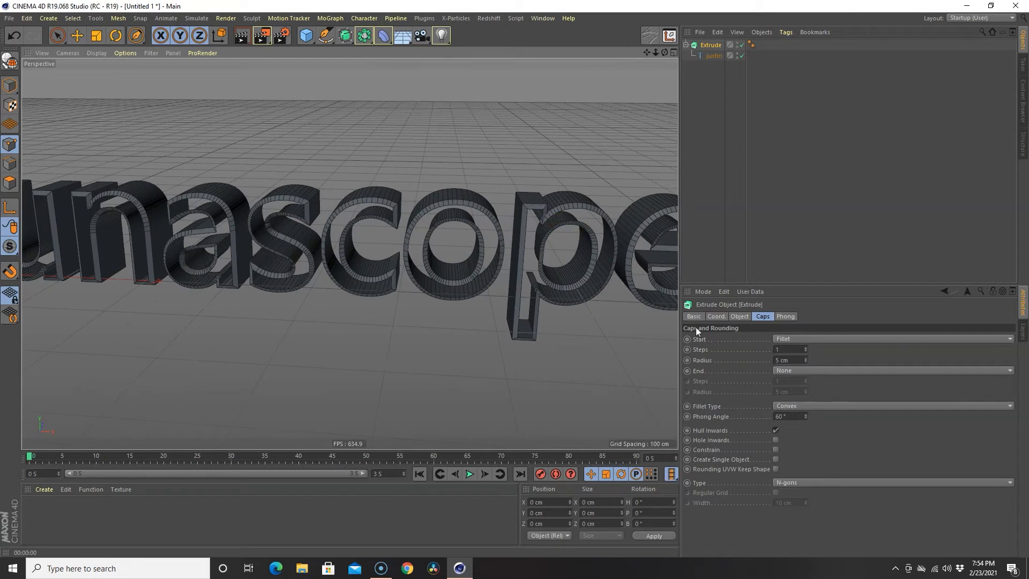
- Raise the start fillet's steps to 7 and examine the rounded edges of the letters
left_click(805, 348)
left_click(806, 347)
left_click(806, 348)
left_click(805, 347)
left_click(806, 347)
left_click(805, 348)
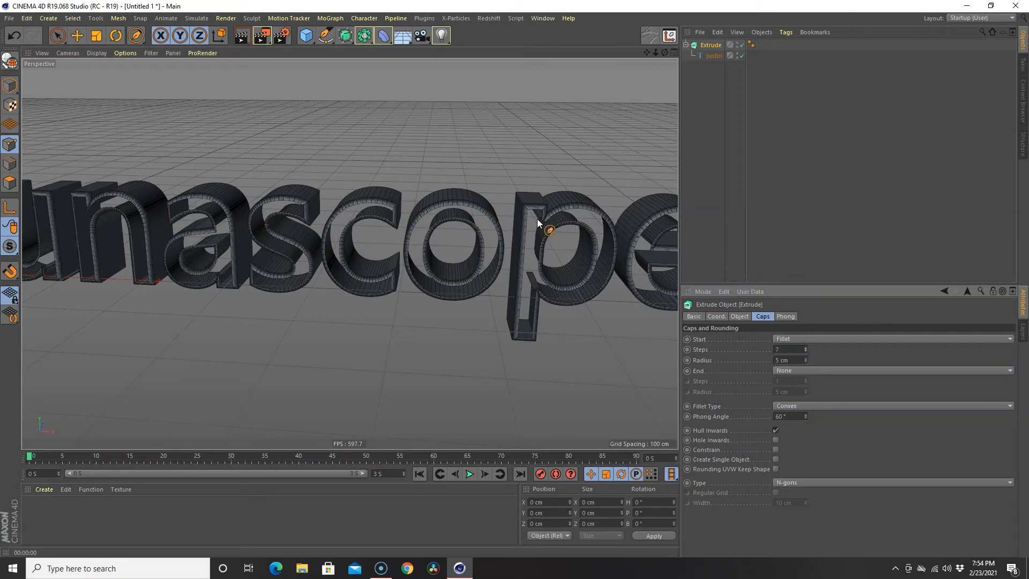
scroll(577, 258, "up", 5)
scroll(510, 227, "up", 3)
scroll(510, 228, "up", 2)
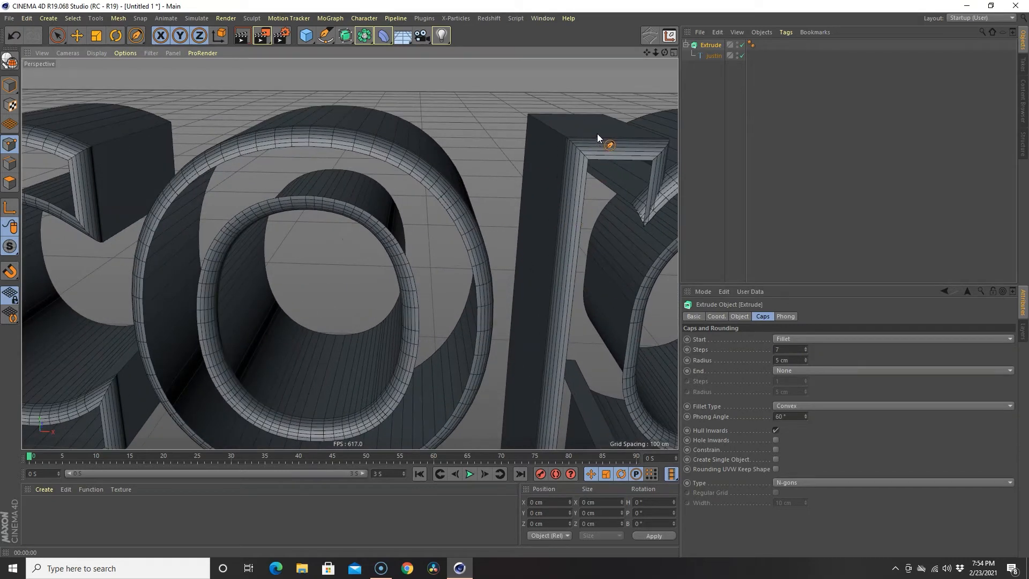
- Lower the start fillet's steps to 1 for comparison
left_click(805, 349)
left_click(806, 349)
left_click(806, 349)
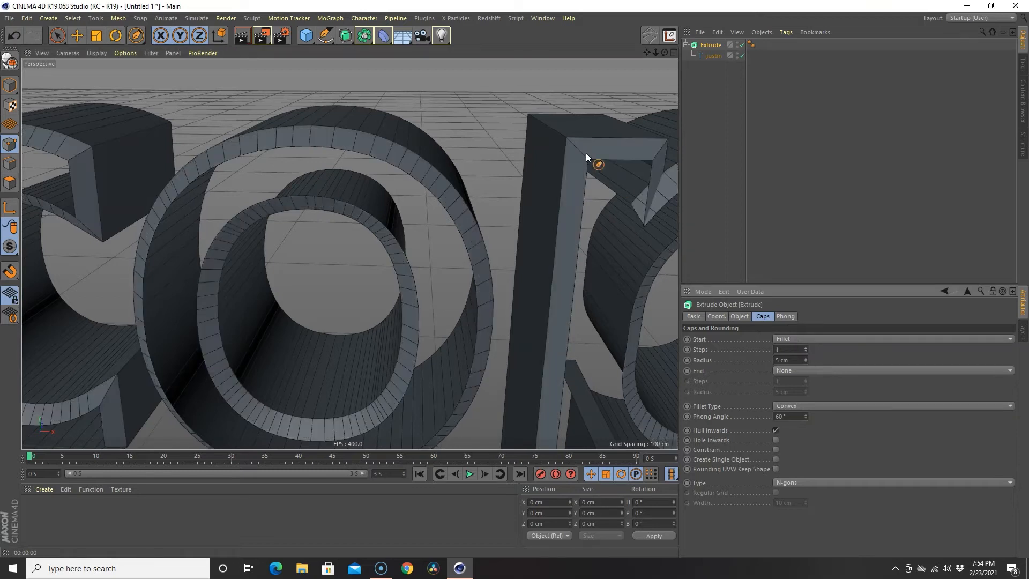
left_click(610, 155)
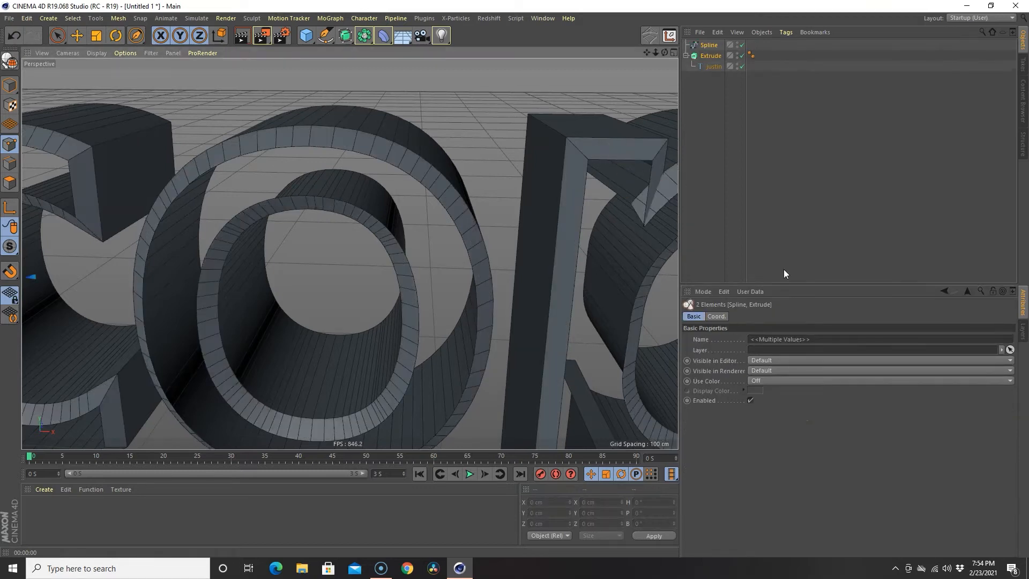
- Reselect the Extrude object and set its start fillet's steps to 10
left_click(711, 56)
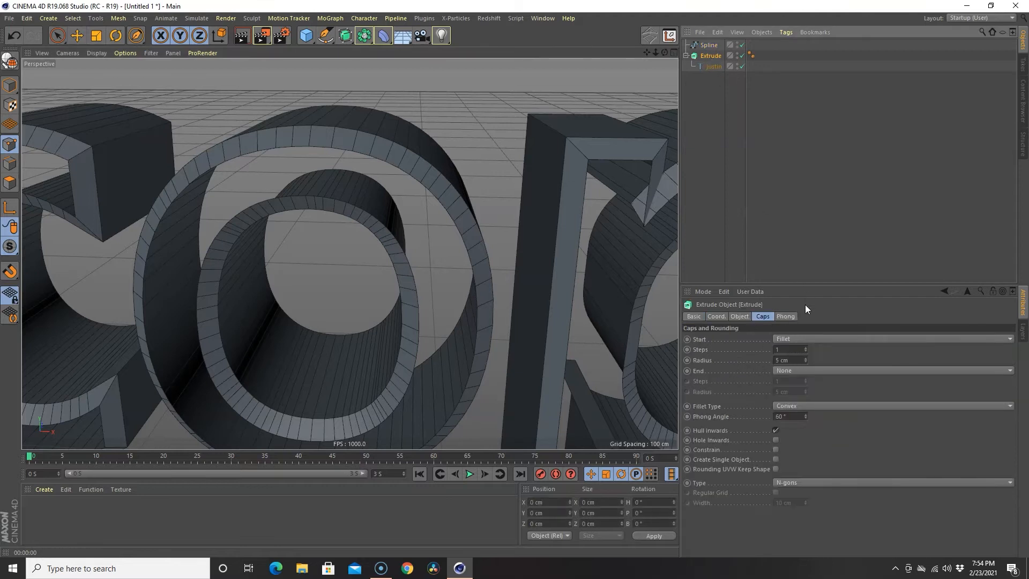
left_click(805, 347)
left_click(805, 347)
left_click(804, 347)
left_click(805, 347)
left_click(804, 347)
left_click(805, 346)
- Change the Extrude object's start cap to Fillet Cap to close the letter fronts
left_click_drag(612, 259, 635, 262, "alt")
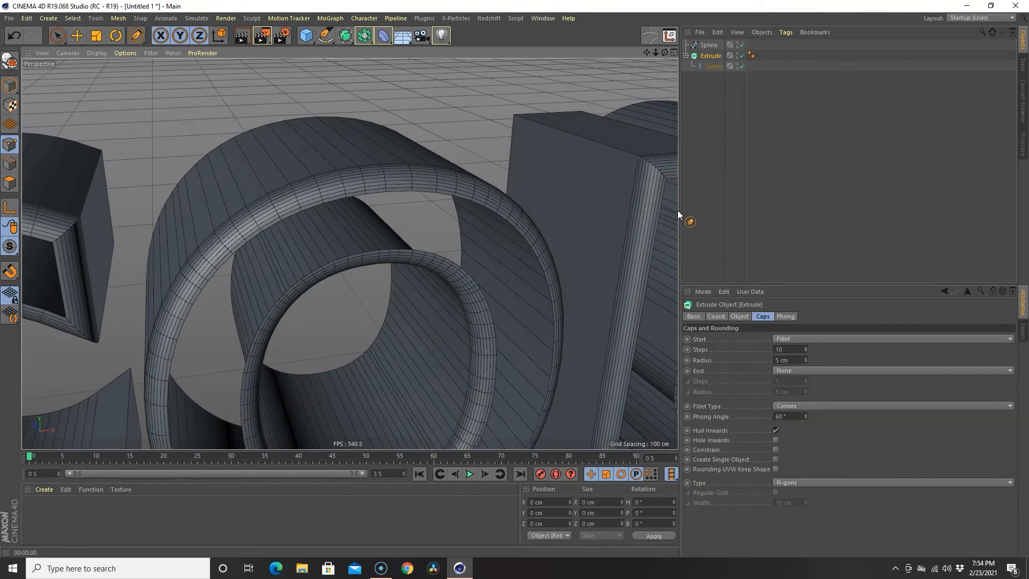
left_click(816, 337)
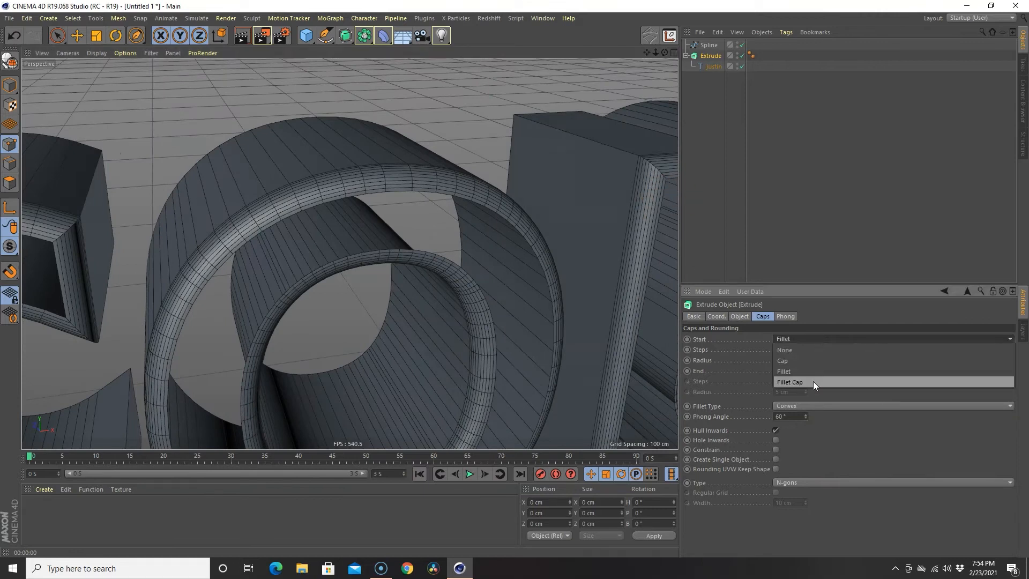
left_click(812, 381)
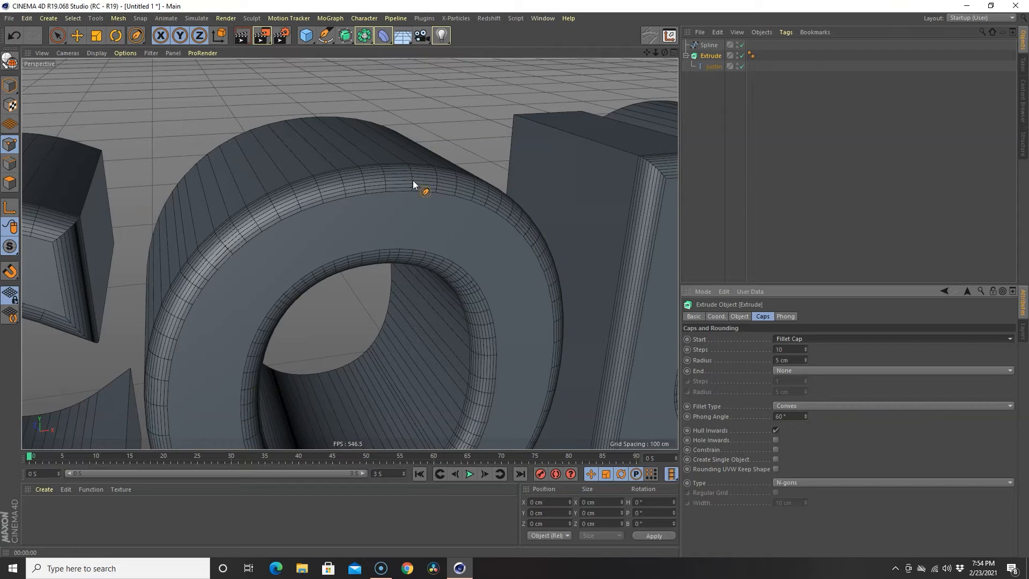
- Set the Extrude object's end cap to Fillet Cap and examine the letters from several angles
left_click(790, 370)
left_click(794, 412)
left_click_drag(366, 241, 400, 259, "alt")
scroll(400, 260, "down", 5)
left_click_drag(438, 295, 411, 271, "alt")
scroll(412, 271, "down", 5)
left_click_drag(291, 275, 424, 315, "alt")
scroll(411, 209, "up", 5)
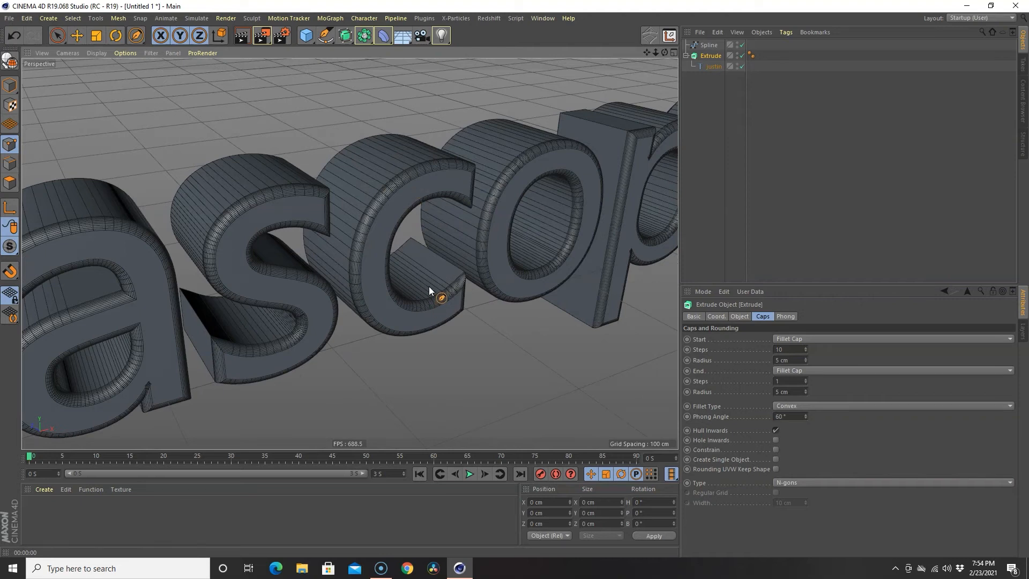
- Try the Linear fillet type on the extruded text, set it to Concave, and examine the letter edges
left_click(835, 406)
left_click(810, 420)
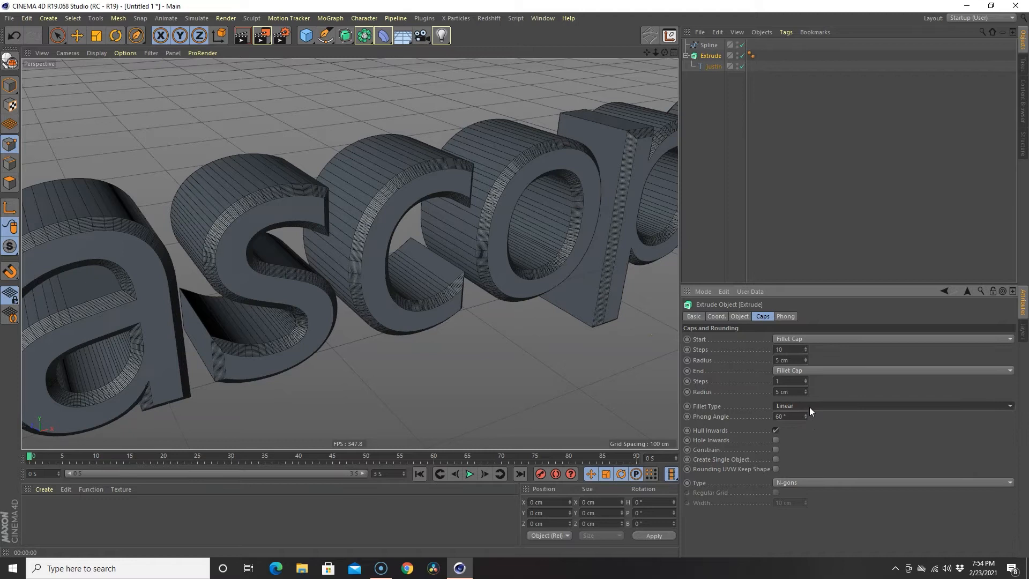
left_click(809, 408)
left_click(804, 438)
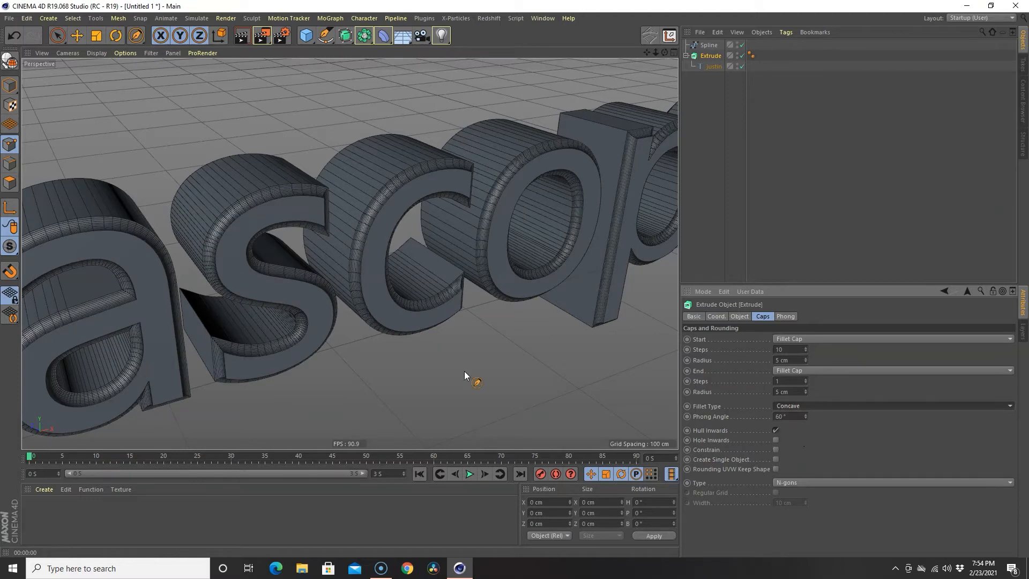
scroll(378, 310, "up", 5)
mouse_move(378, 310)
left_mouse_down("alt")
mouse_move(329, 310)
mouse_move(388, 316)
left_mouse_up("alt")
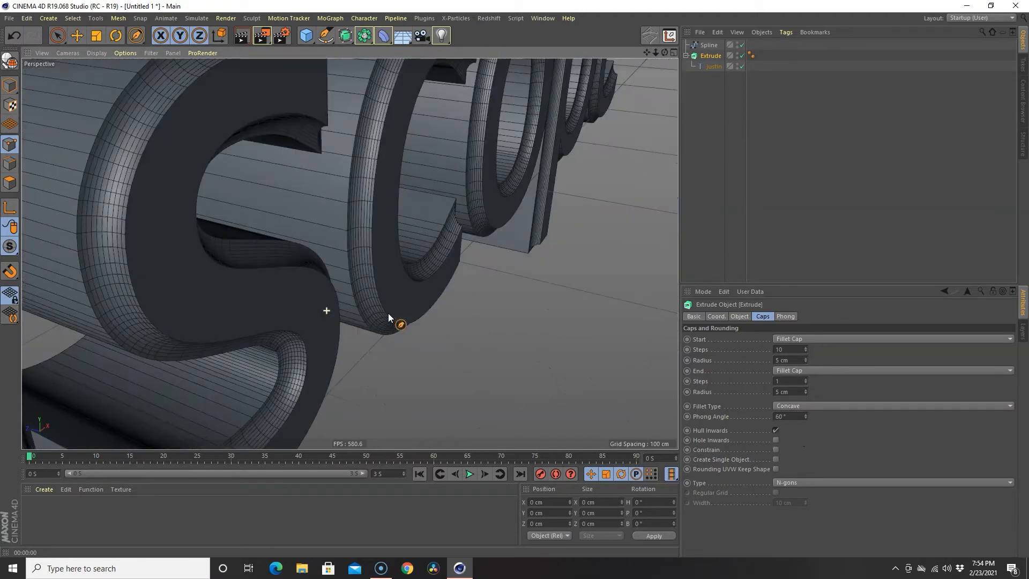
scroll(390, 359, "down", 8)
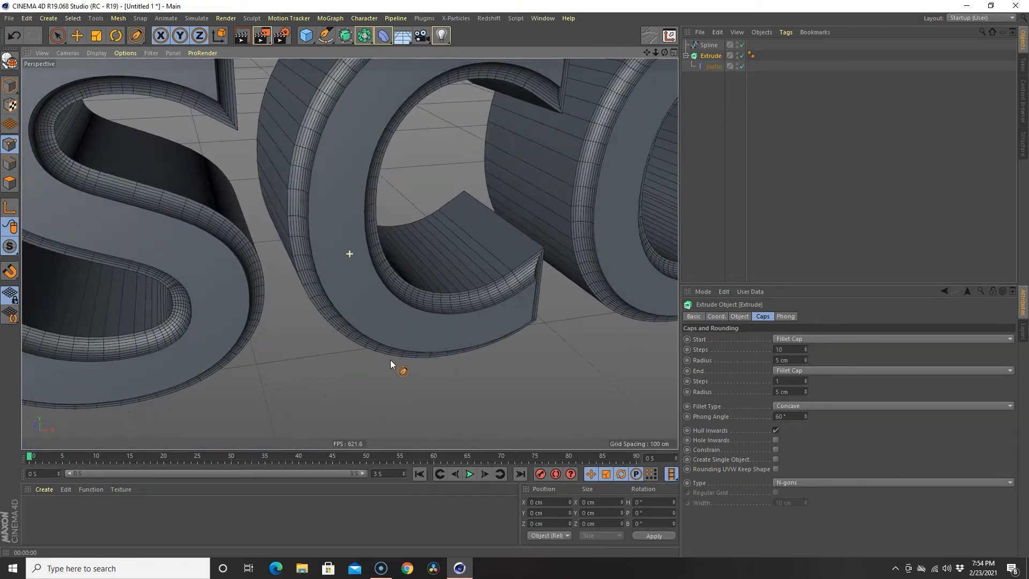
scroll(258, 226, "down", 10)
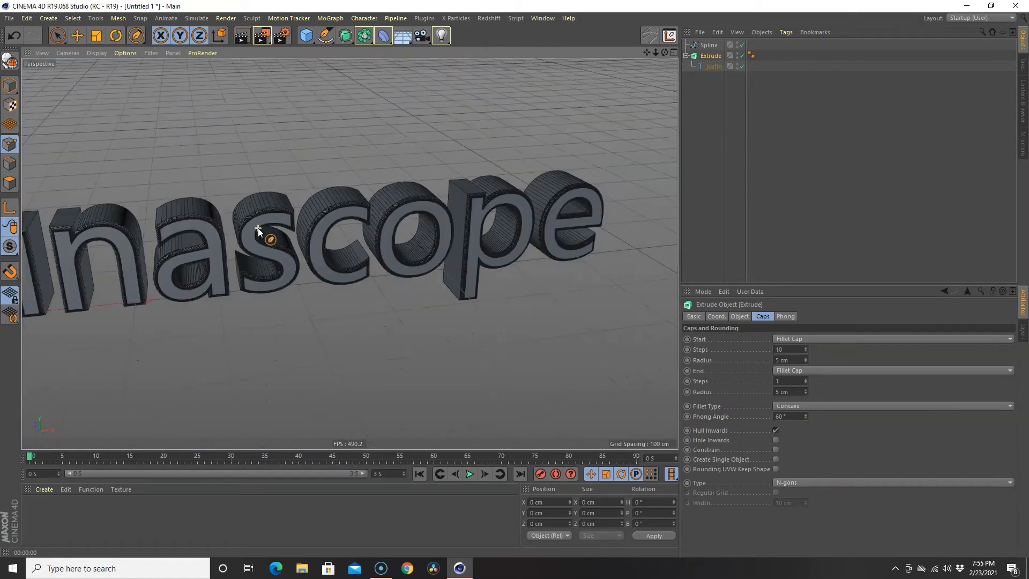
left_click_drag(240, 271, 215, 272, "alt")
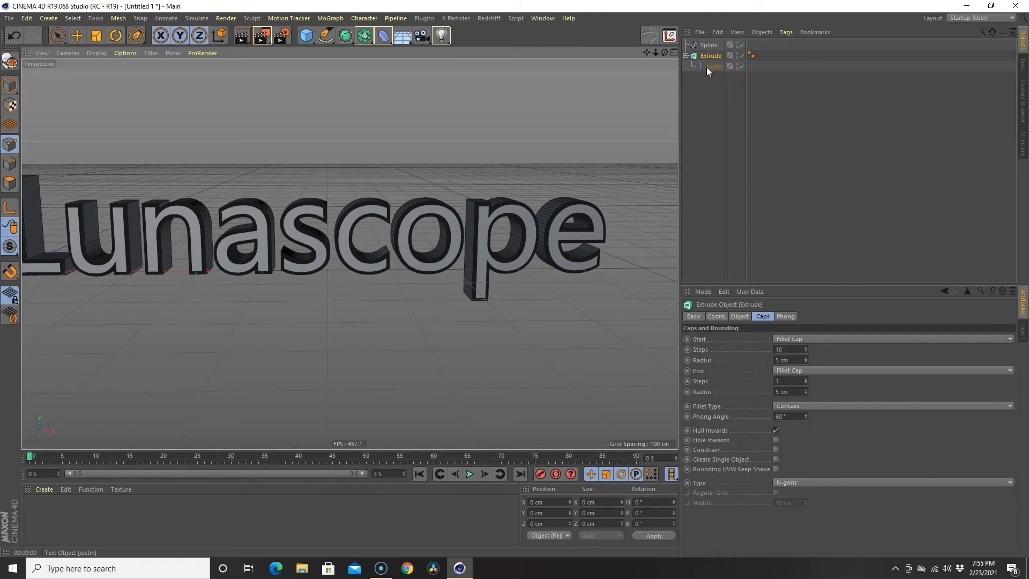
- Delete all objects from the scene and sketch a freehand S-like curved spline in the perspective view
left_click_drag(705, 90, 706, 44)
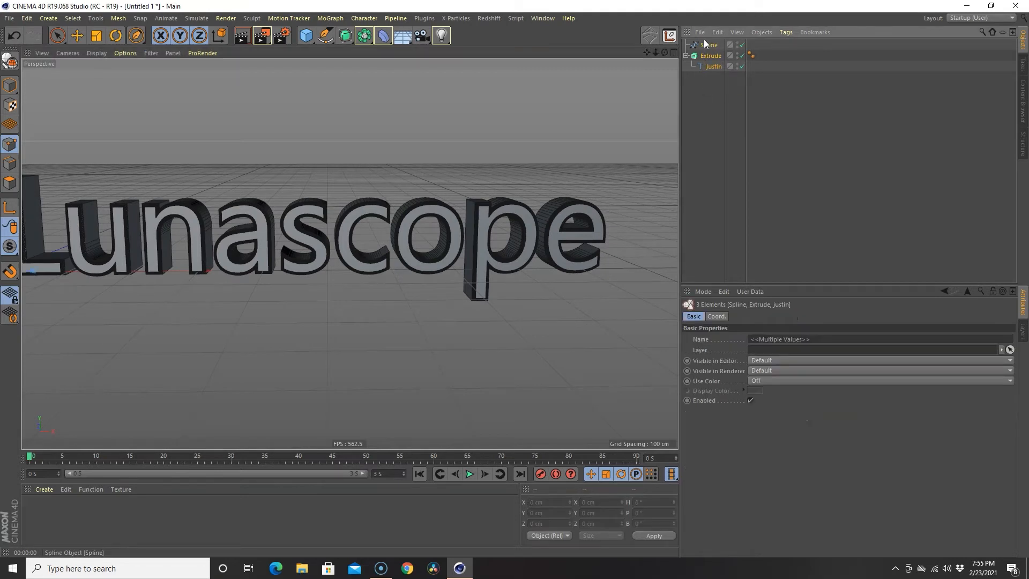
key("Delete")
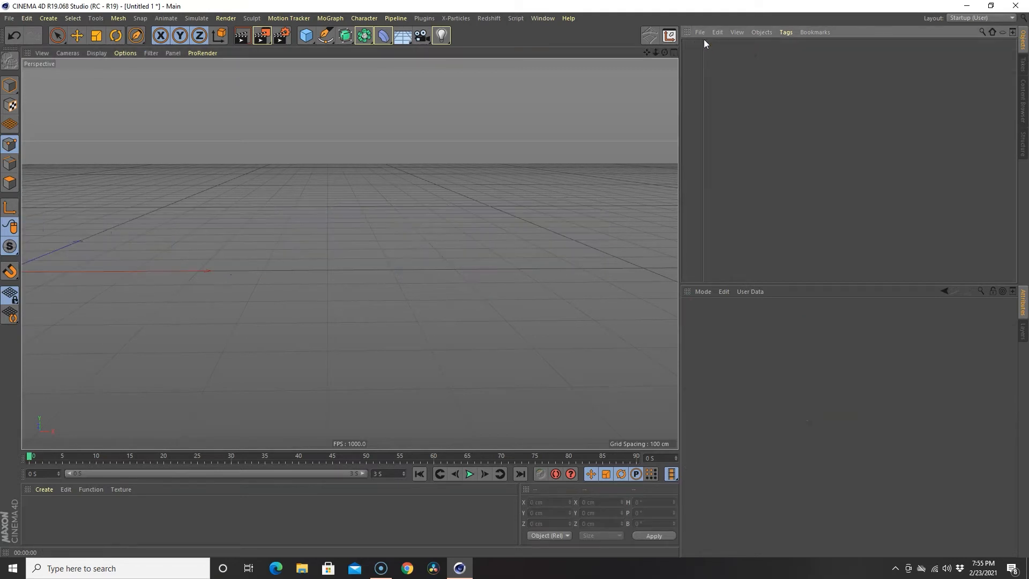
left_click(326, 37)
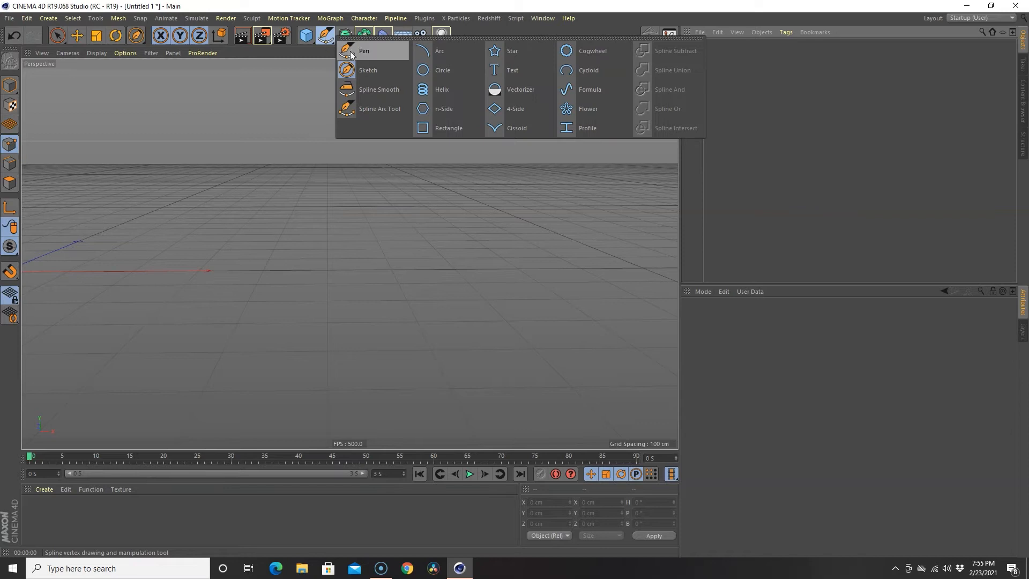
left_click(370, 66)
mouse_move(417, 168)
left_mouse_down()
mouse_move(345, 150)
mouse_move(454, 236)
left_mouse_up()
mouse_move(413, 310)
left_mouse_down()
mouse_move(525, 280)
mouse_move(536, 178)
mouse_move(523, 163)
left_mouse_up()
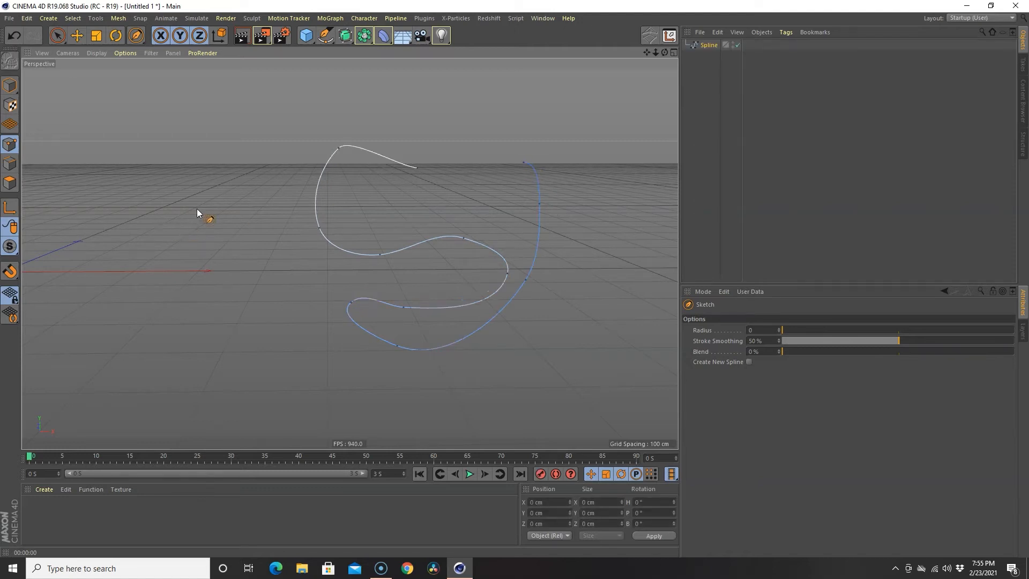
- Add a Lathe generator and nest the sketched spline inside it to revolve it into a ring
left_click(344, 36)
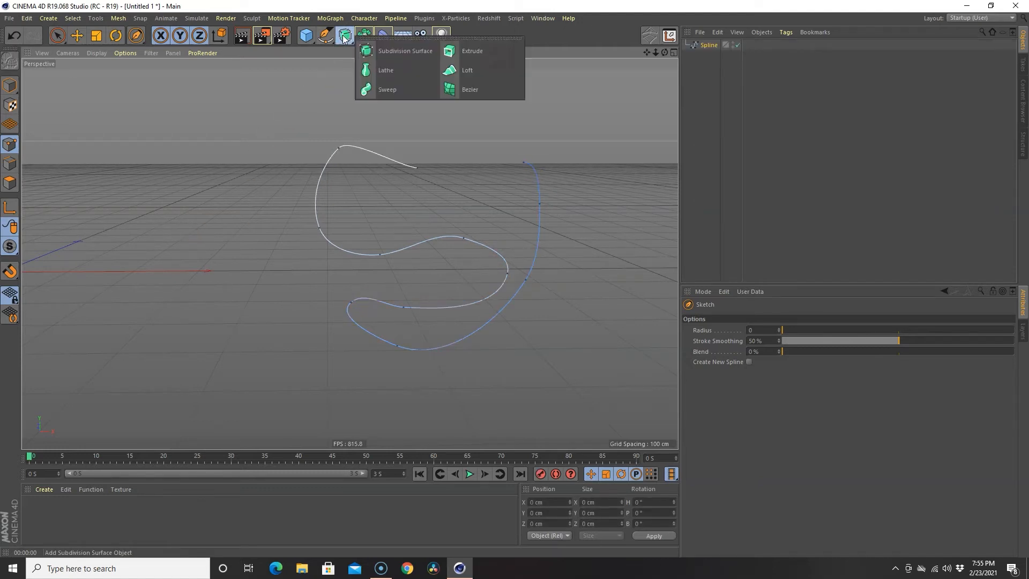
left_click(382, 69)
left_click_drag(709, 57, 709, 46)
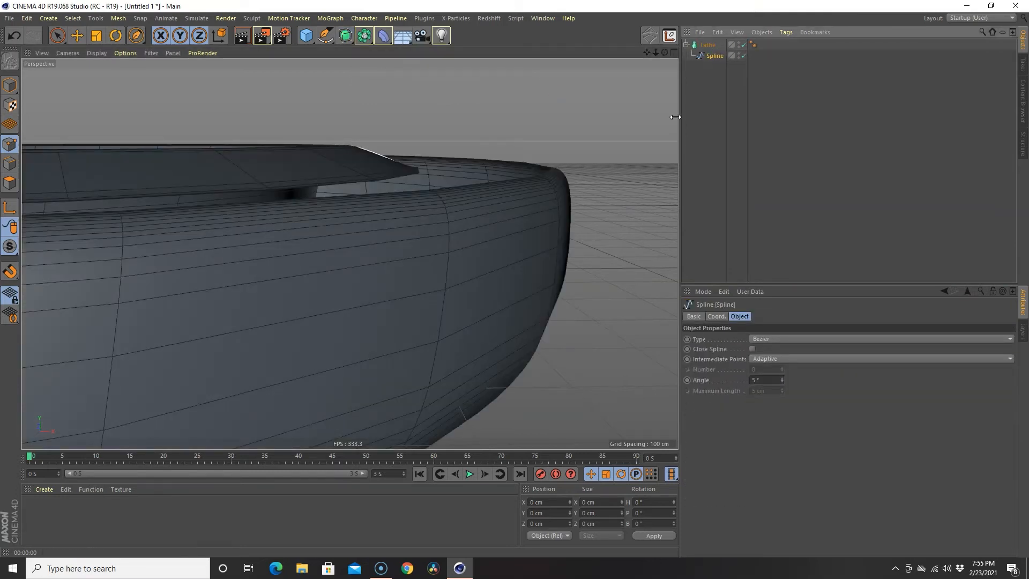
scroll(396, 214, "down", 6)
scroll(412, 201, "down", 2)
left_click_drag(412, 256, 370, 288, "alt")
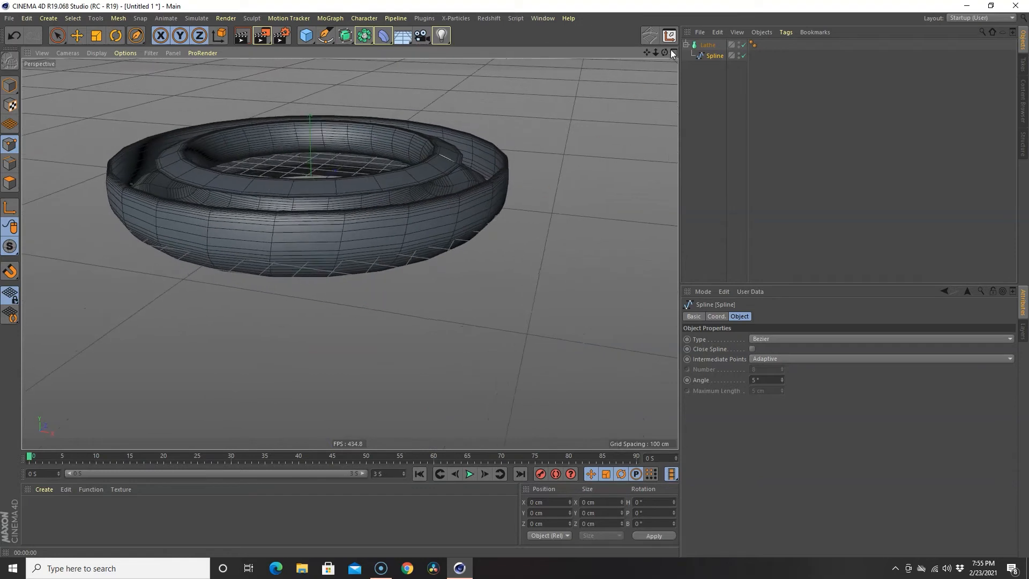
- Set the Lathe's angle to 250° and examine the open ring in the perspective and Top views
left_click(707, 45)
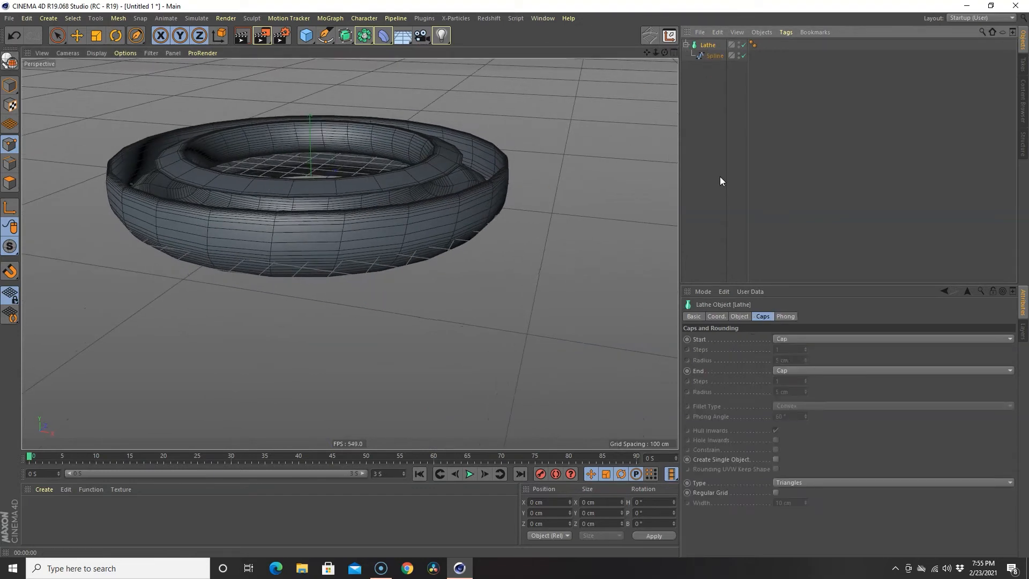
left_click(742, 316)
left_click_drag(783, 340, 783, 340)
scroll(397, 300, "up", 5)
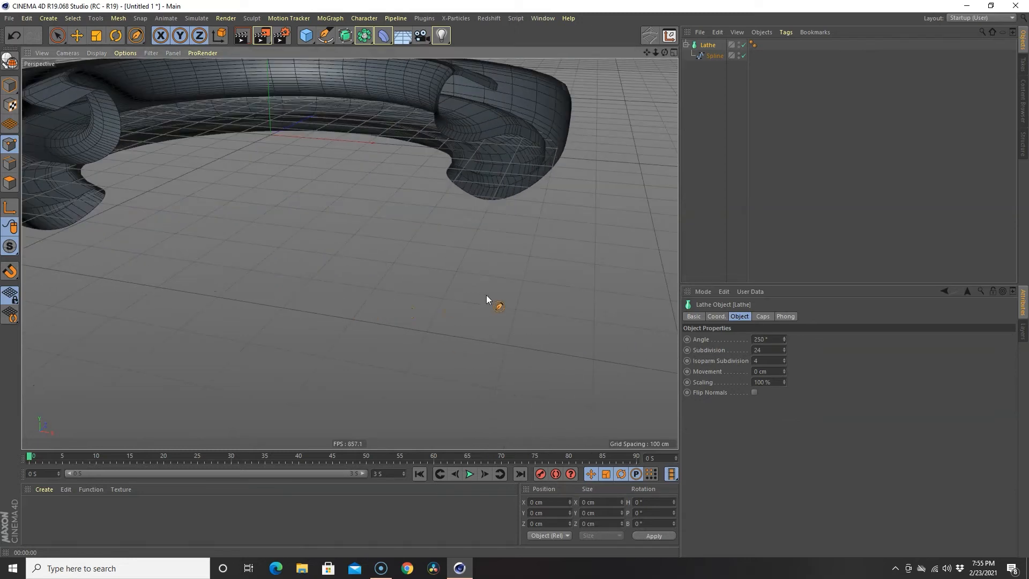
left_click_drag(487, 296, 490, 271, "alt")
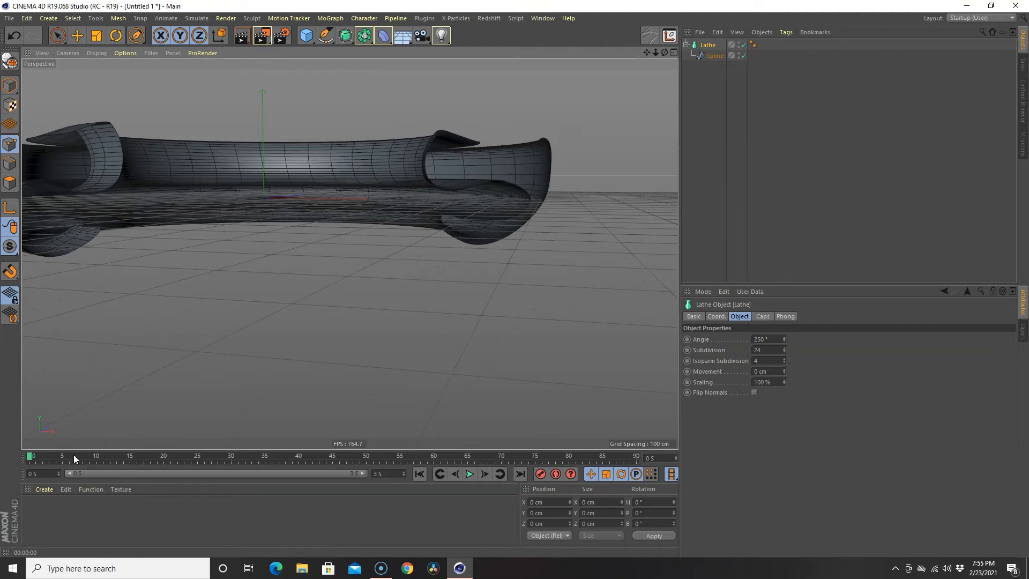
scroll(493, 243, "up", 3)
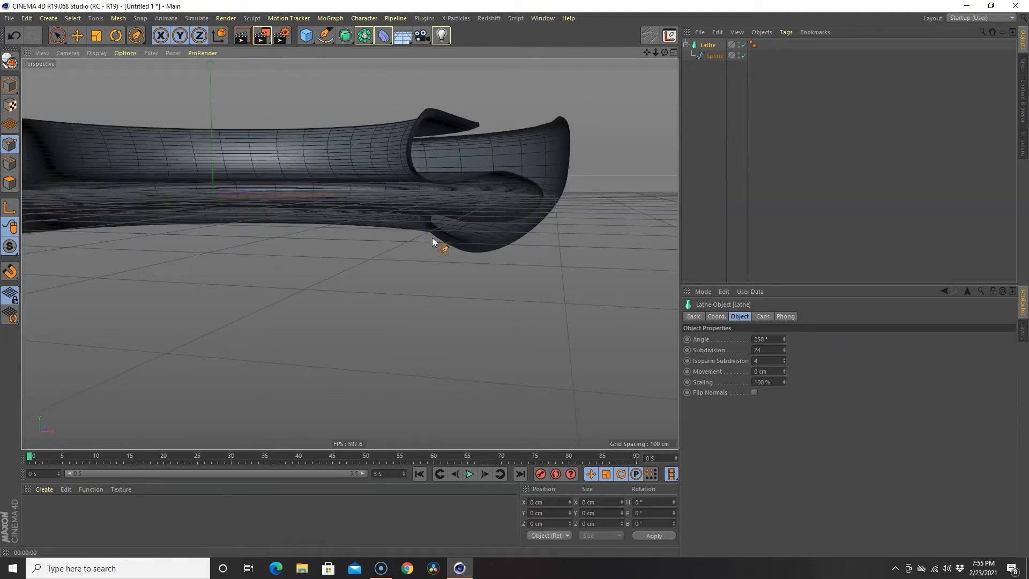
left_click_drag(424, 147, 340, 258, "alt")
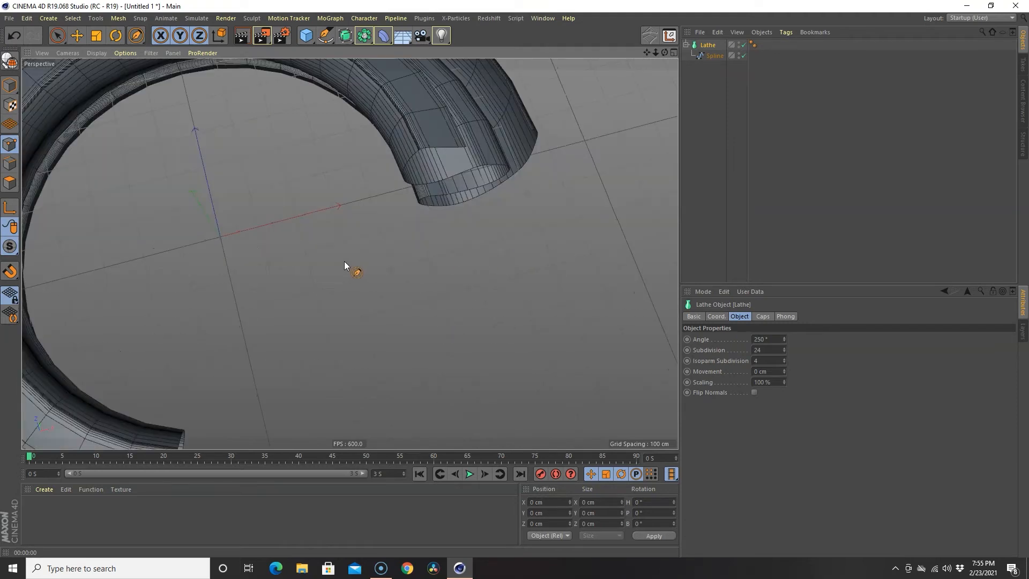
middle_click(323, 236)
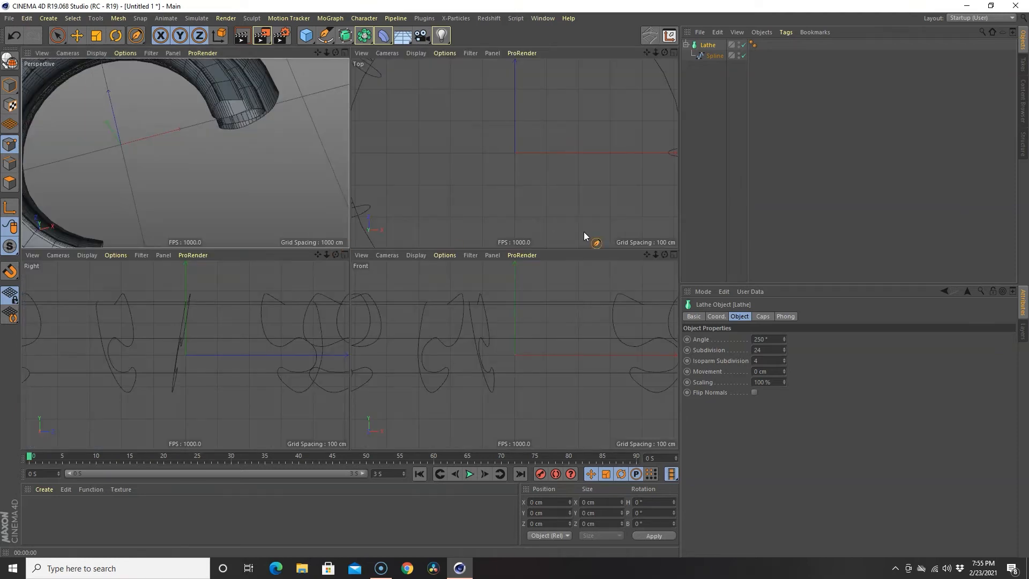
middle_click(586, 182)
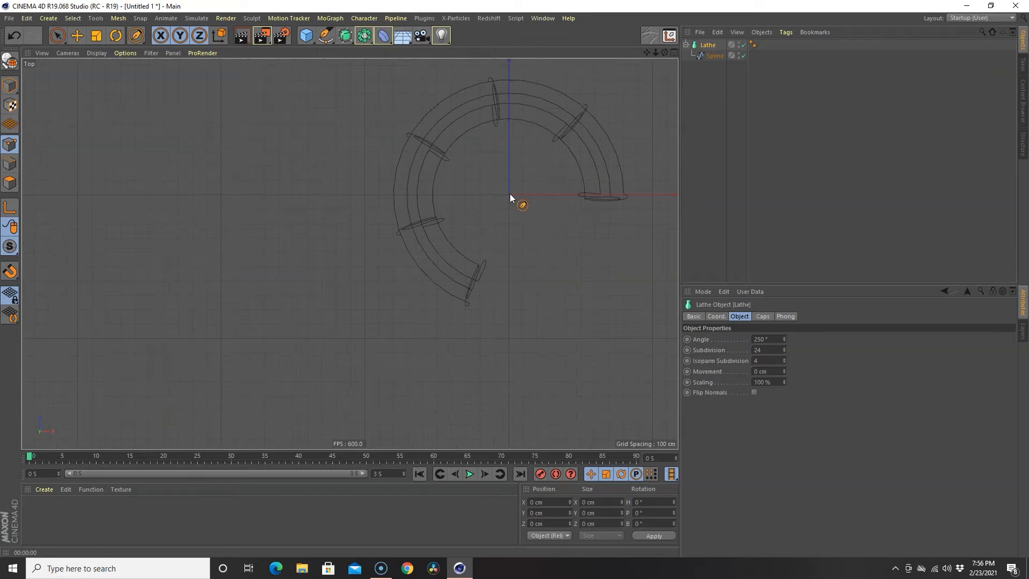
- Set the Lathe's angle to 360° to close the ring and return to the perspective view
double_click(777, 340)
type("360")
key("Return")
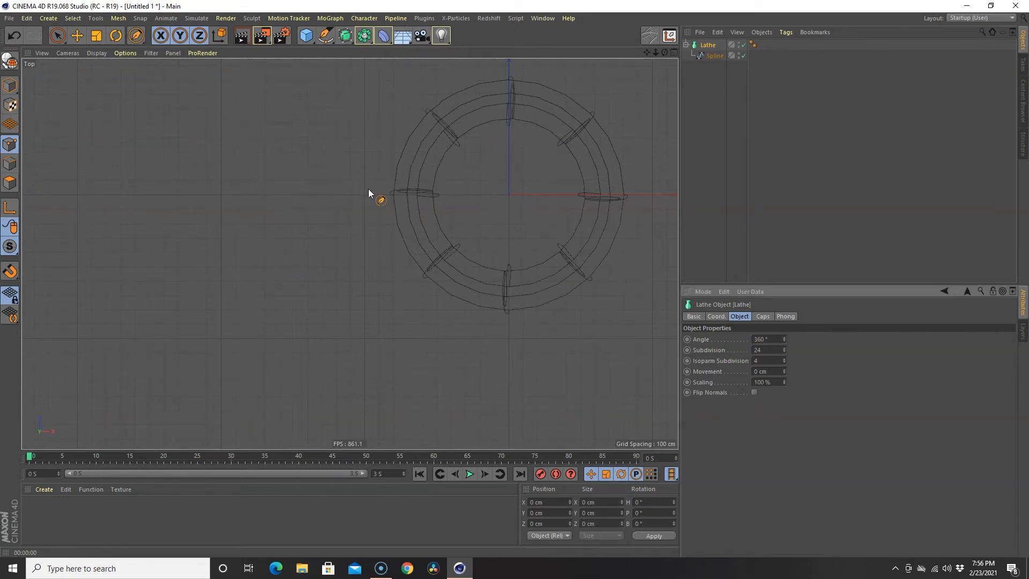
middle_click(498, 182)
middle_click(219, 157)
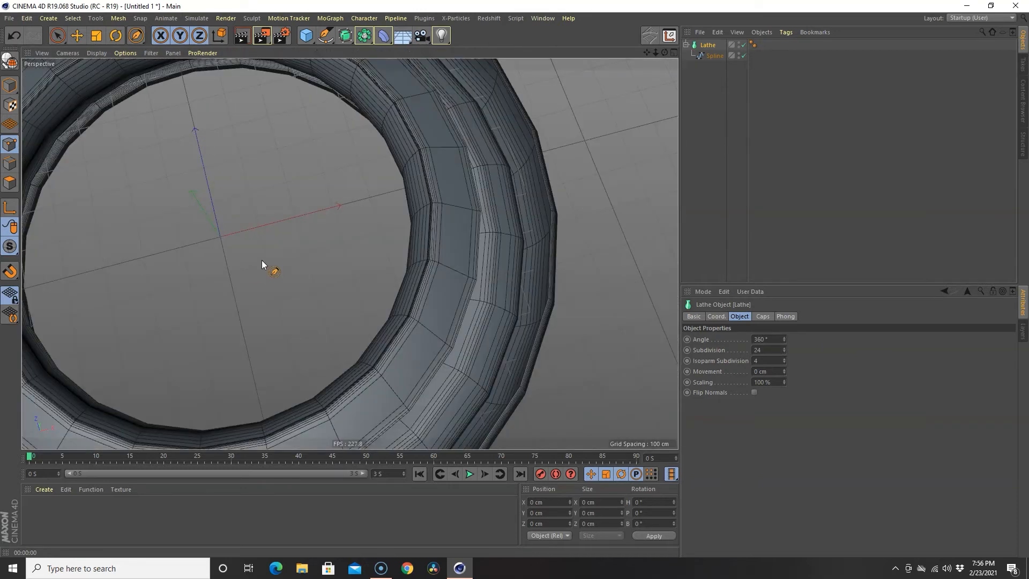
scroll(279, 255, "down", 4)
mouse_move(386, 378)
left_mouse_down("alt")
mouse_move(306, 384)
mouse_move(305, 375)
mouse_move(372, 400)
mouse_move(372, 315)
mouse_move(379, 413)
mouse_move(394, 391)
left_mouse_up("alt")
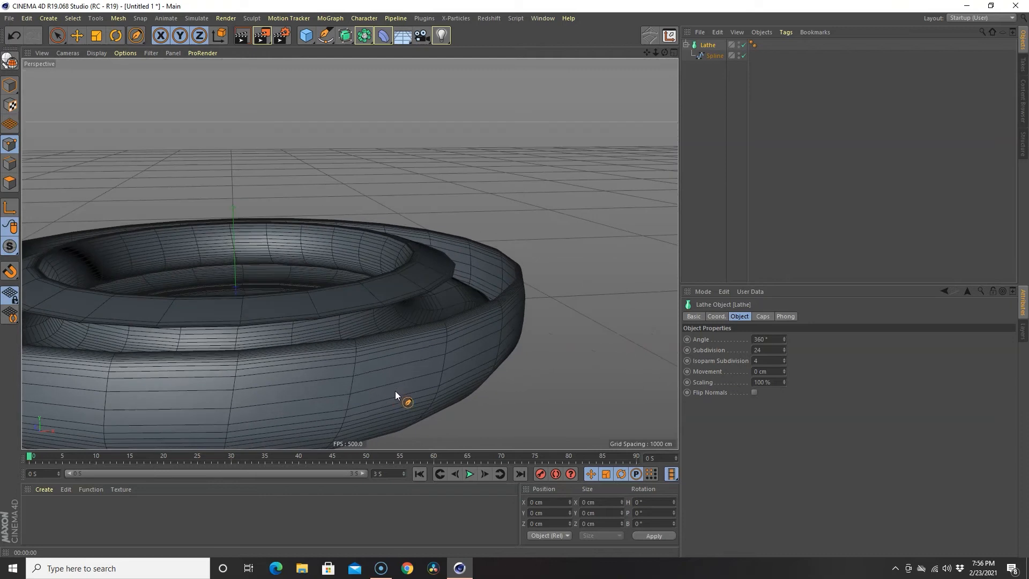
- Set the Lathe's subdivision to 29 and adjust its movement so the ring opens into a spiral
left_click(784, 352)
left_click(785, 352)
left_click(785, 346)
left_click(784, 346)
left_click(785, 346)
left_click(784, 346)
left_click(784, 346)
left_click(784, 346)
left_click(785, 346)
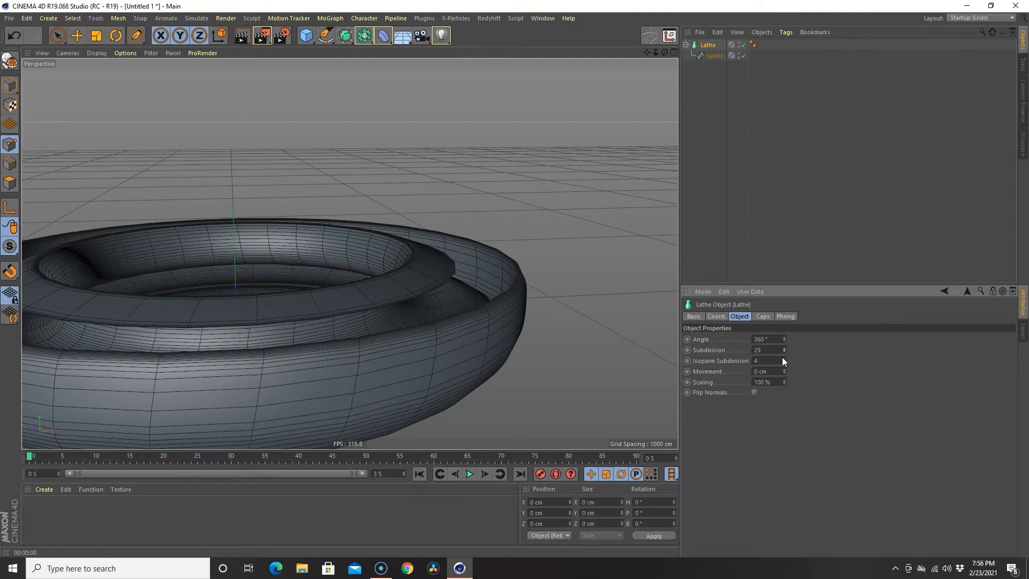
left_click_drag(784, 371, 783, 382)
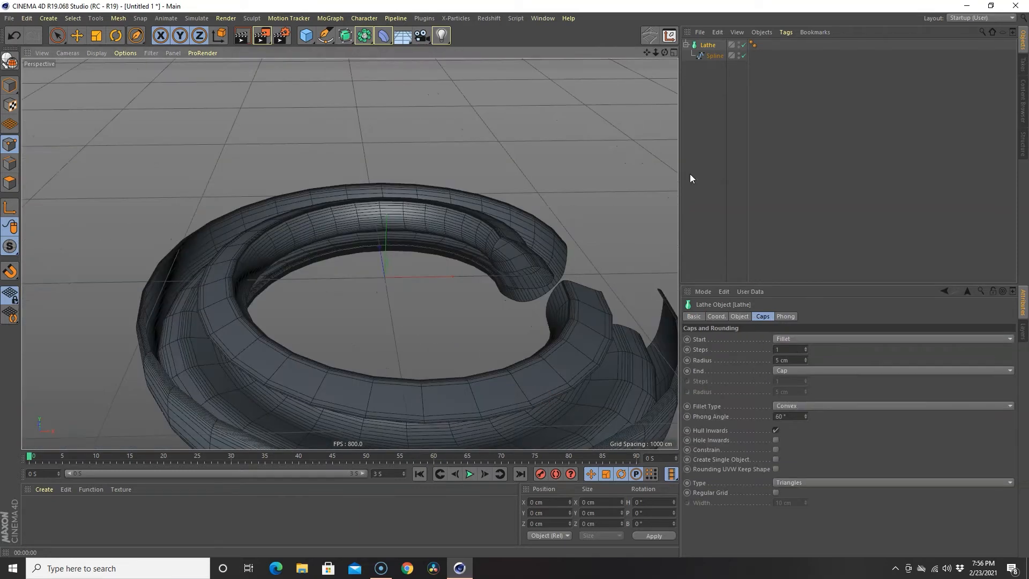
- Delete the Lathe and its spline, and sketch a bottle half-profile in the Front view ending on the vertical axis
left_click_drag(716, 87, 704, 38)
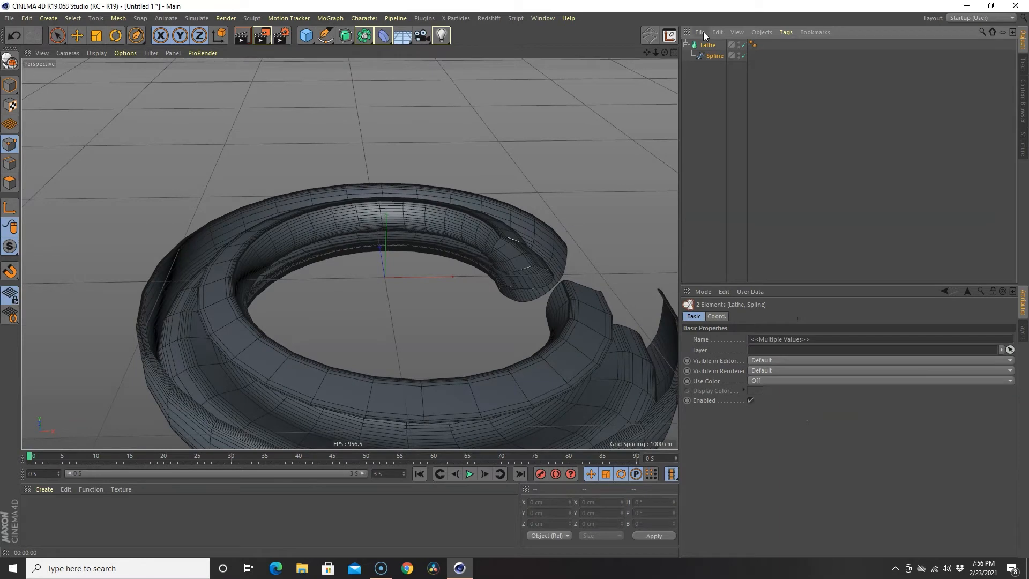
key("Delete")
left_click(325, 36)
middle_click(377, 225)
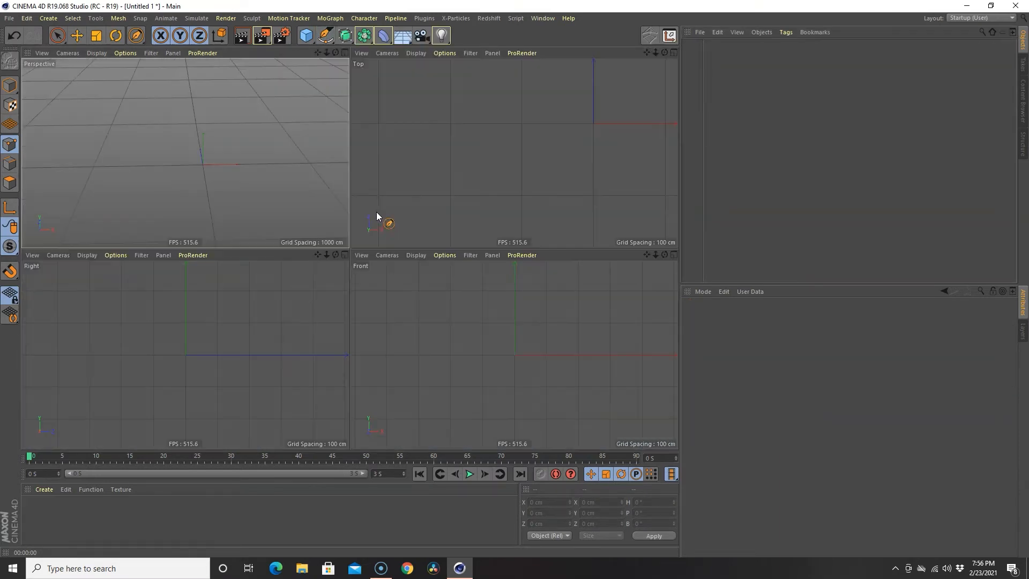
middle_click(460, 311)
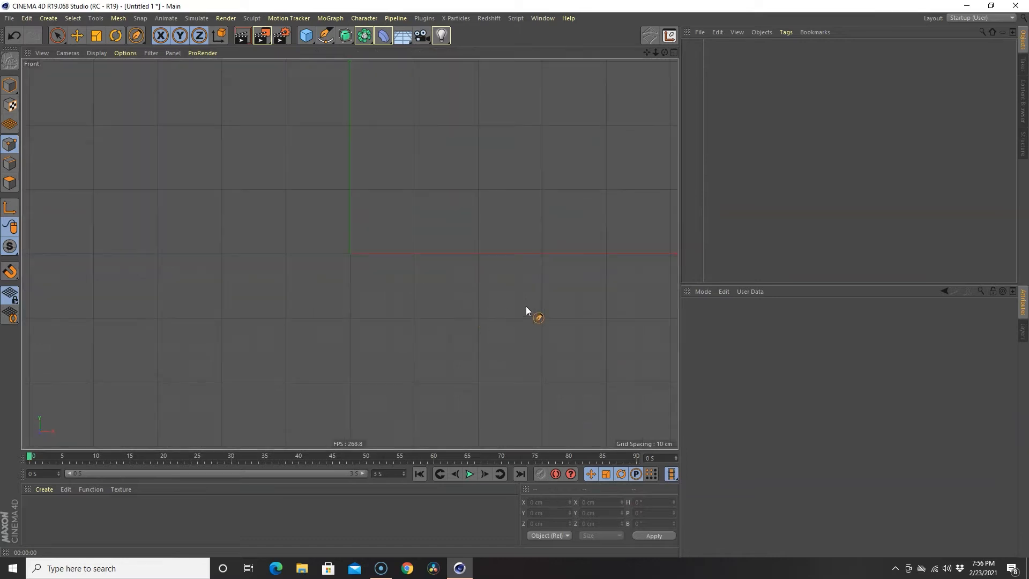
left_click(323, 38)
left_click_drag(329, 39, 374, 69)
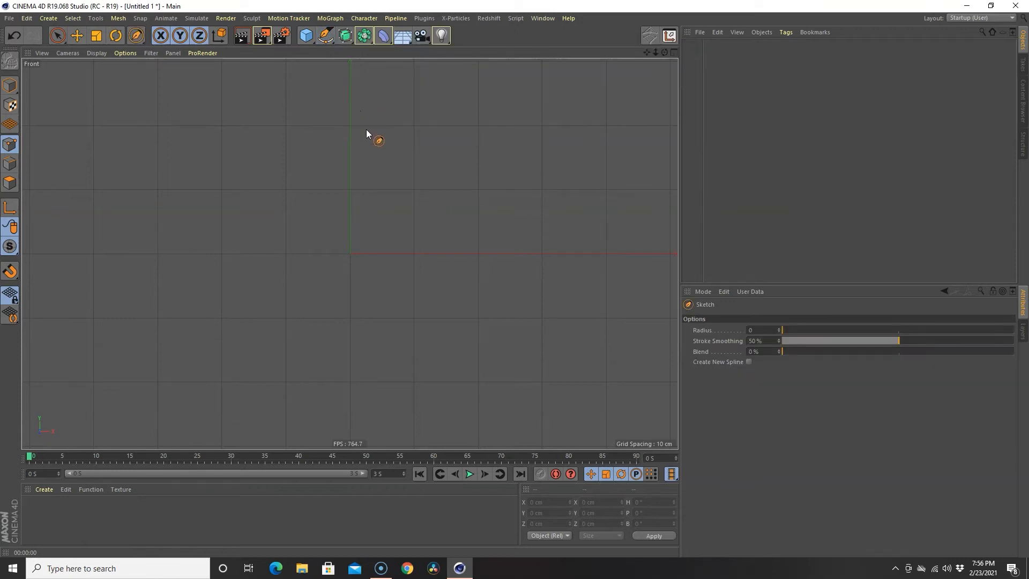
mouse_move(365, 147)
left_mouse_down()
mouse_move(371, 136)
mouse_move(377, 299)
mouse_move(351, 301)
left_mouse_up()
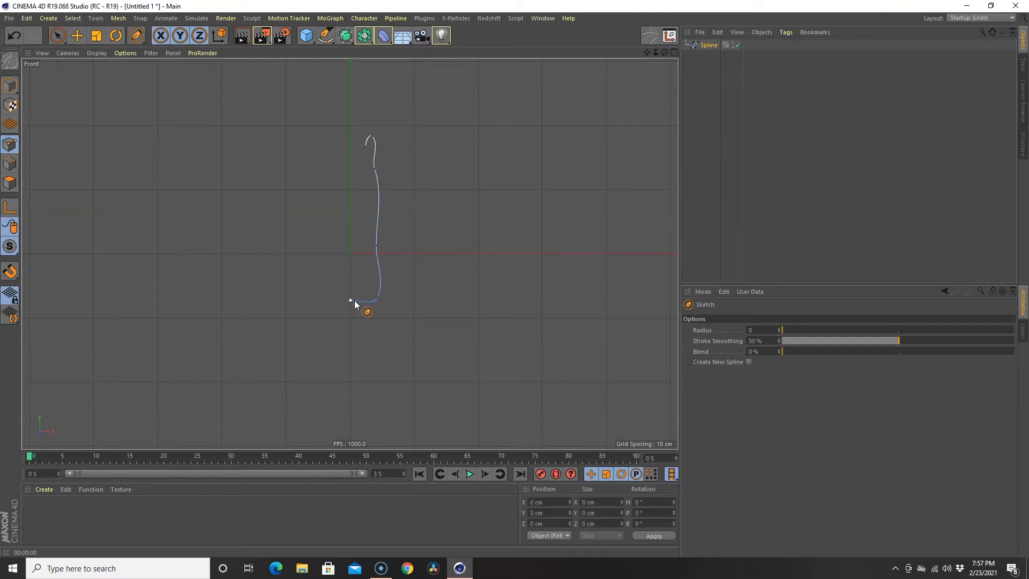
- Add a Lathe generator and nest the bottle profile spline inside it
left_click(345, 35)
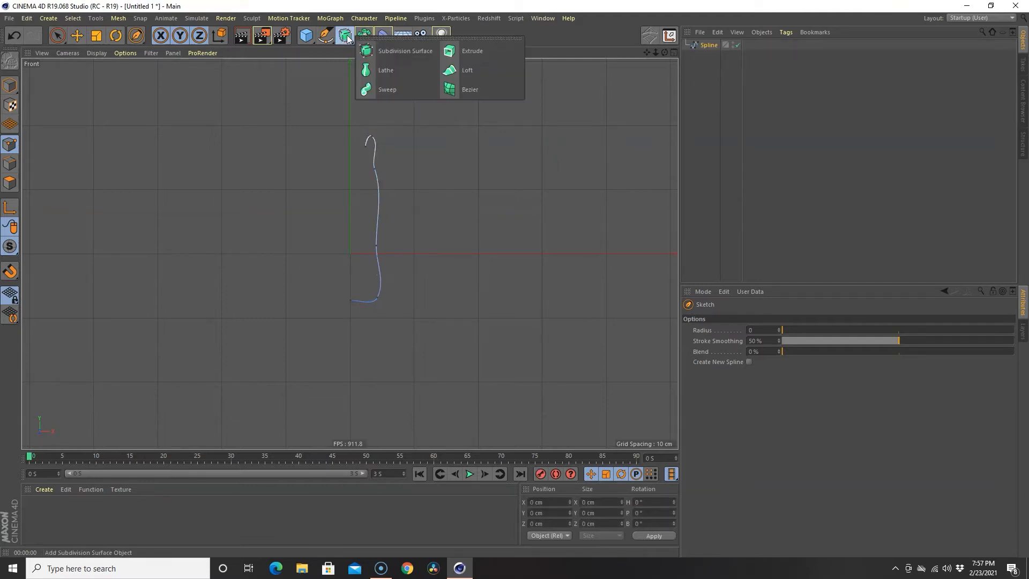
left_click(402, 69)
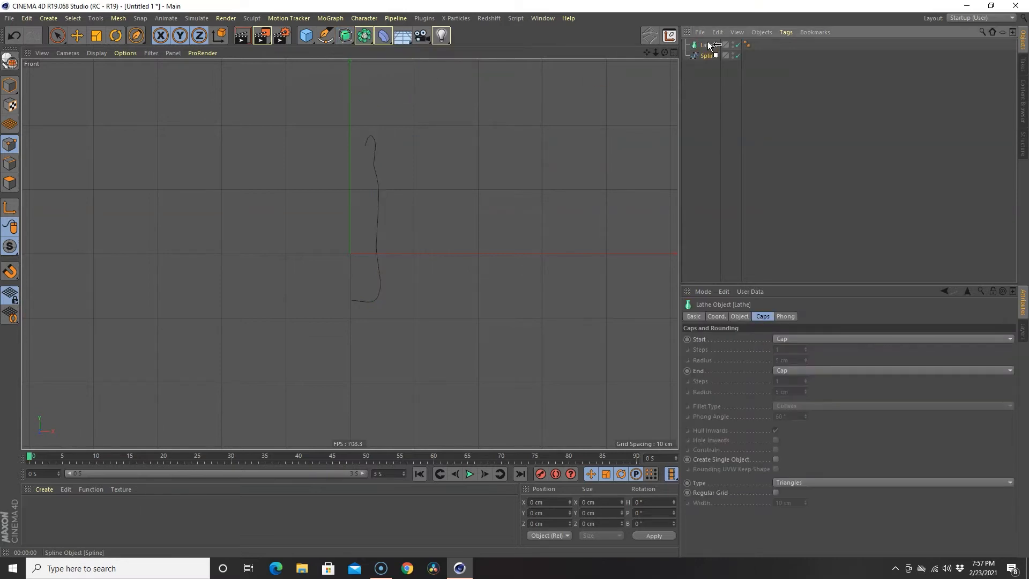
left_click_drag(708, 45, 707, 45)
- Frame the lathed bottle upright in the perspective view and render the view
middle_click(531, 184)
middle_click(262, 165)
scroll(326, 269, "up", 5)
left_click_drag(512, 318, 521, 298, "alt")
scroll(447, 368, "up", 2)
left_click_drag(602, 373, 510, 358, "alt")
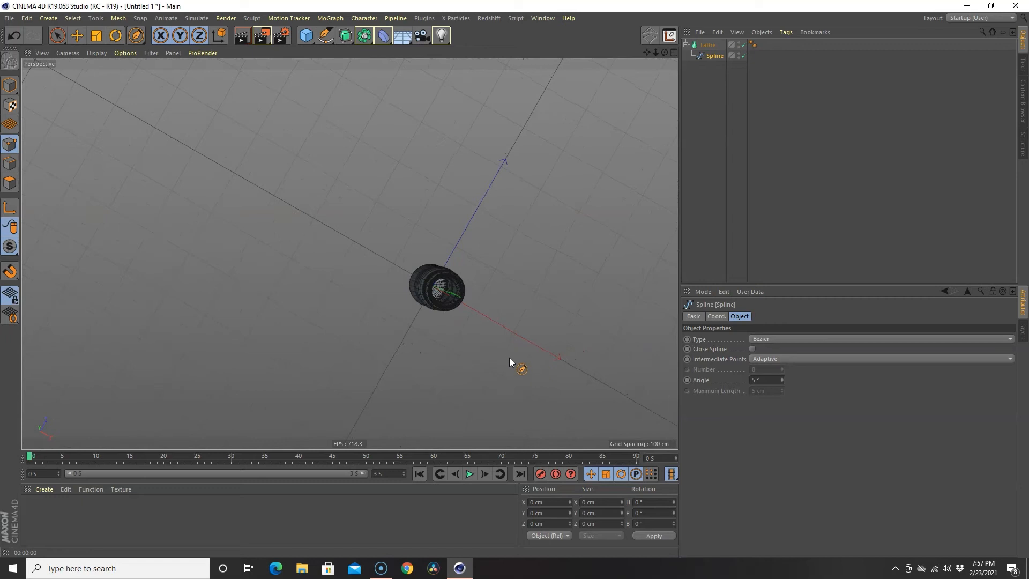
middle_click_drag(510, 347, 428, 322, "alt")
left_click_drag(427, 321, 395, 230, "alt")
left_click(247, 37)
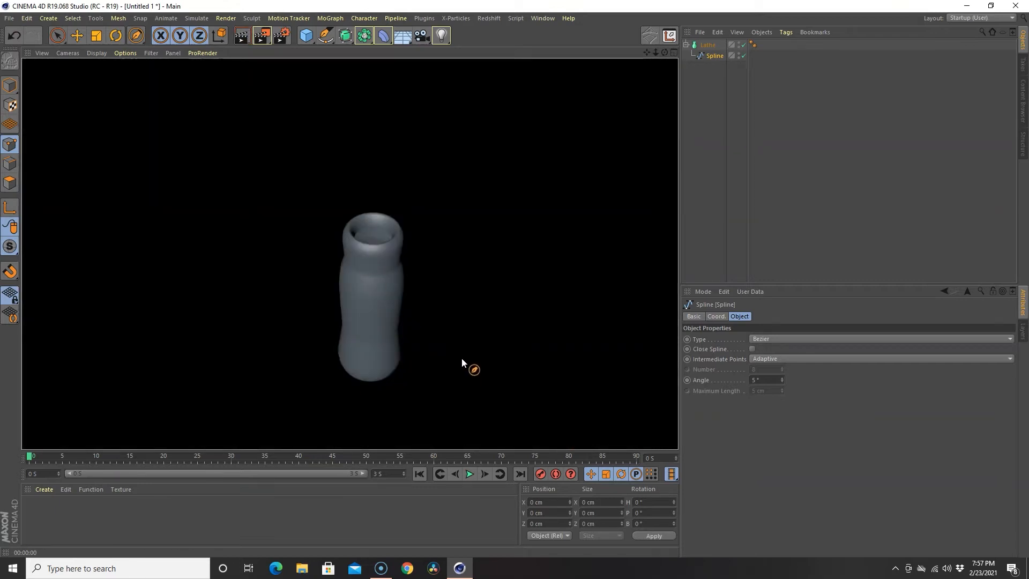
- Delete the lathed bottle together with its profile spline, and add a Sweep generator to the empty scene
left_click(712, 121)
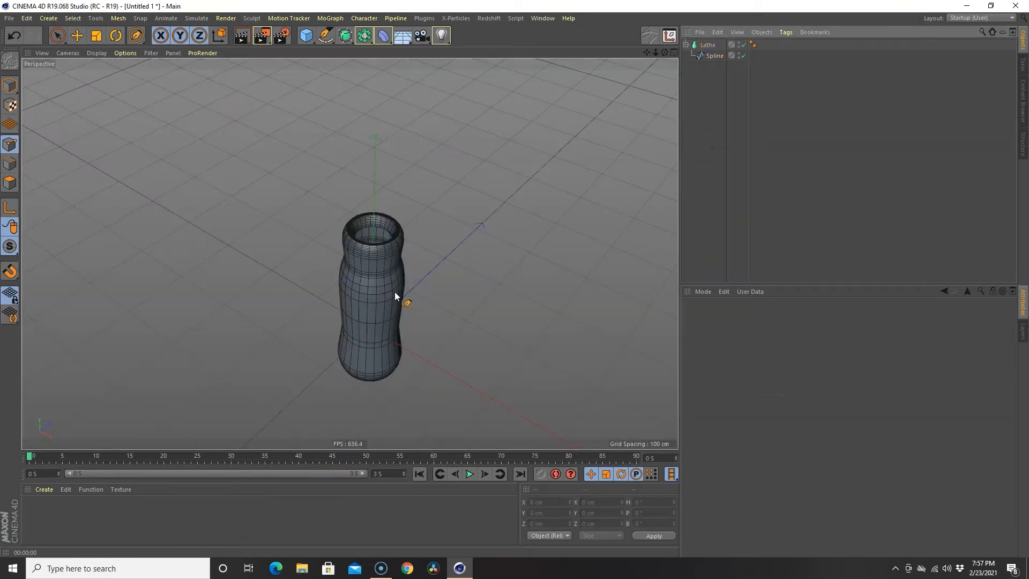
left_click_drag(356, 307, 412, 363, "alt")
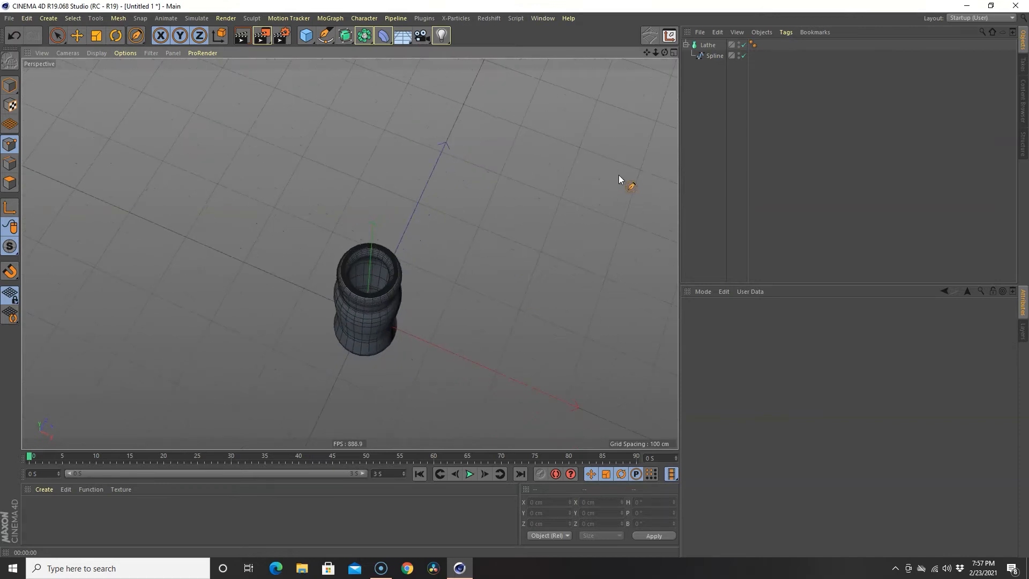
left_click_drag(715, 76, 709, 46)
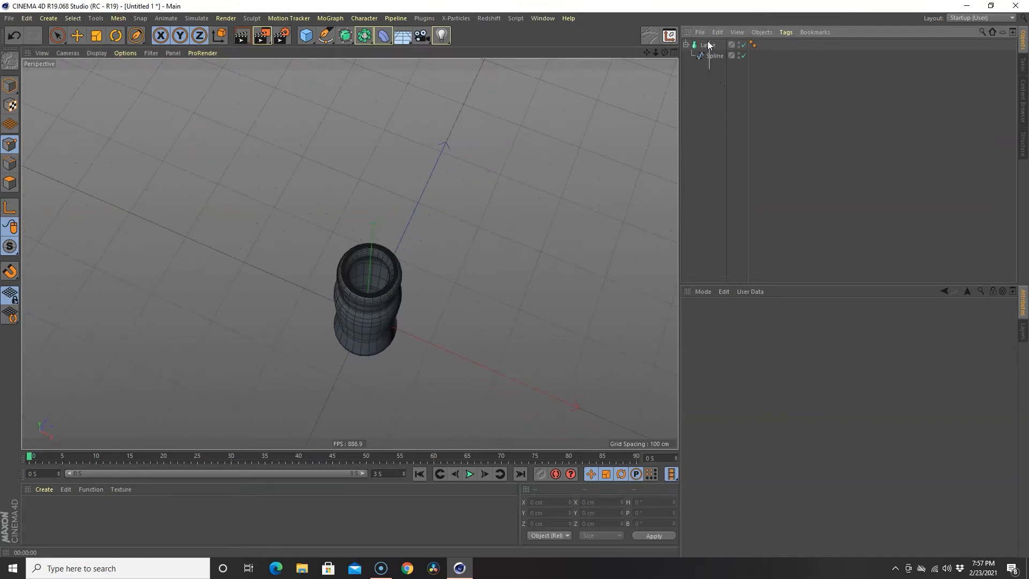
key("Delete")
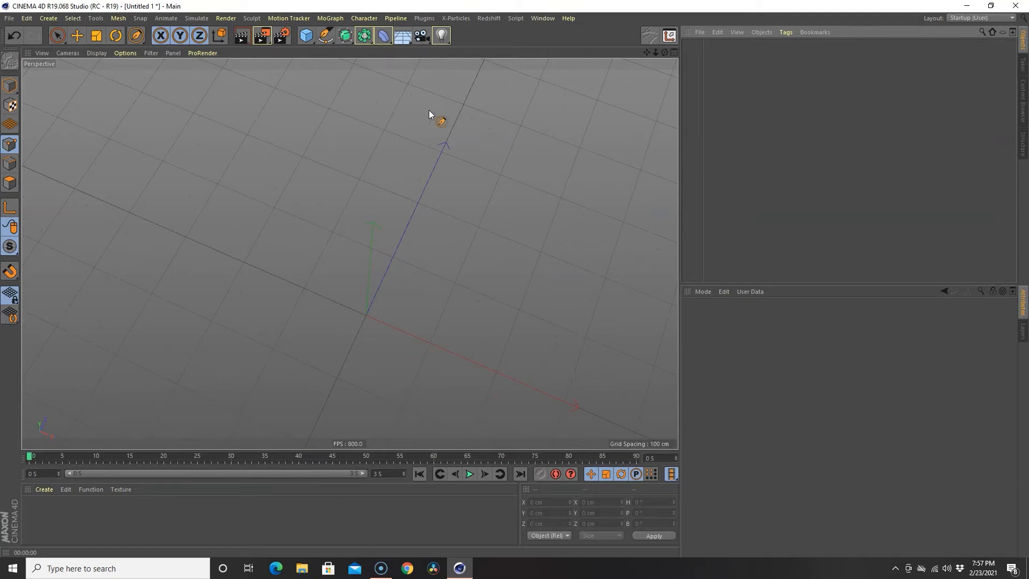
left_click(345, 40)
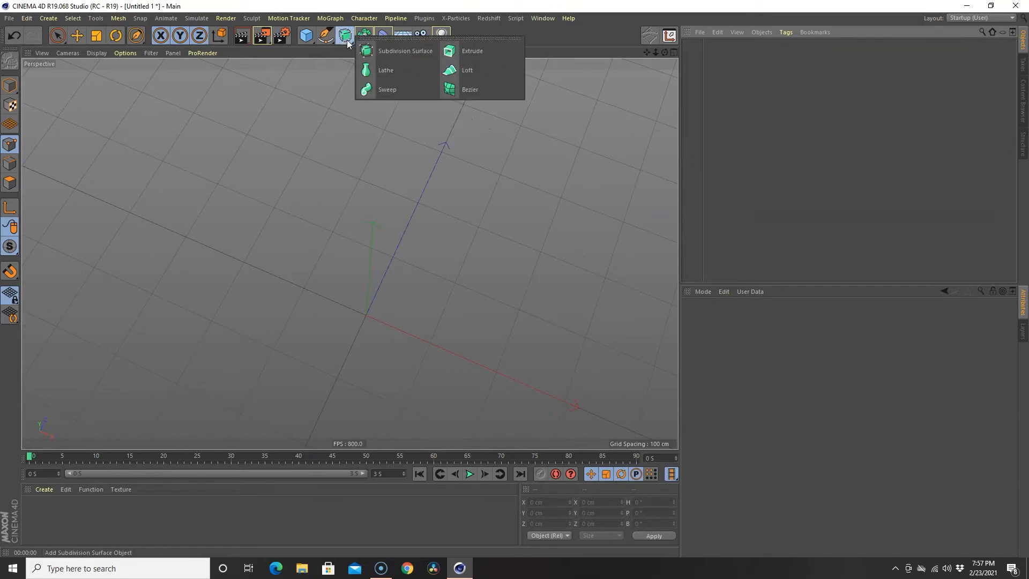
left_click(387, 88)
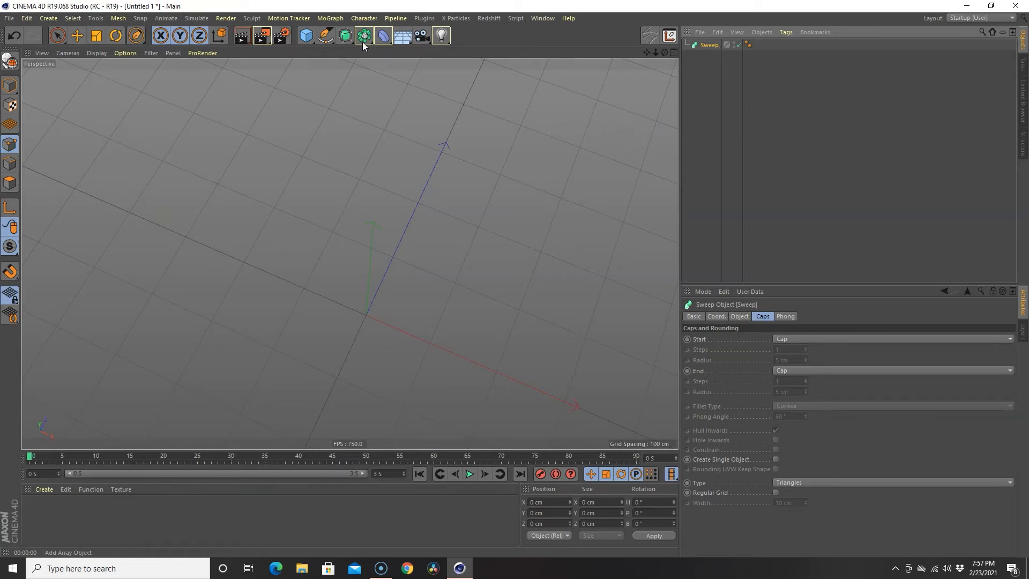
- Sketch an open C-shaped spline above the grid in the perspective view as the sweep path
left_click(323, 40)
left_click_drag(418, 325, 427, 208, "alt")
left_click_drag(325, 37, 369, 66)
mouse_move(497, 153)
left_mouse_down()
mouse_move(301, 205)
mouse_move(479, 311)
mouse_move(491, 307)
left_mouse_up()
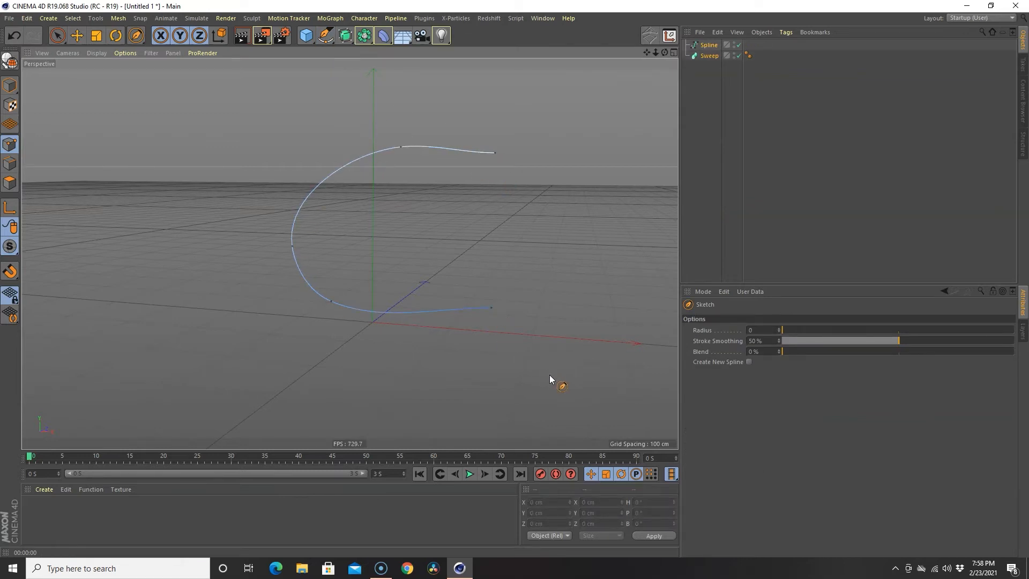
- Add a Flower spline and set its inner radius to 72 cm and outer radius to 170 cm
left_click(326, 38)
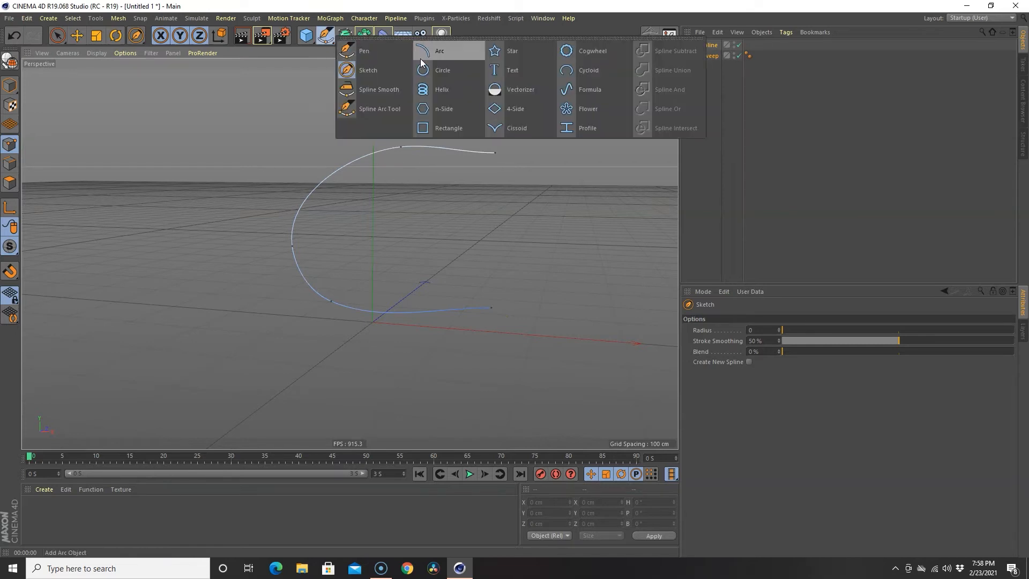
left_click(573, 109)
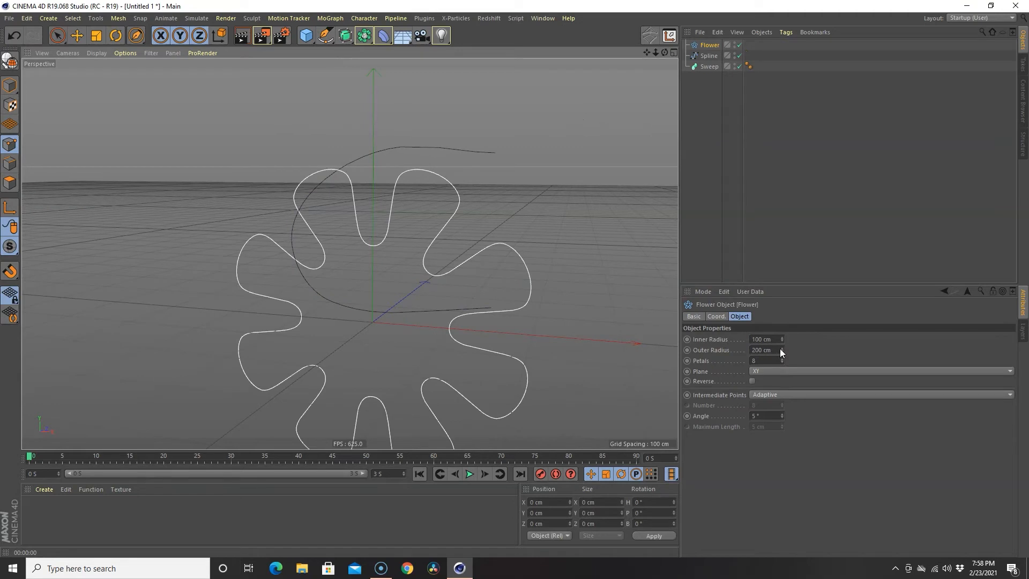
left_click_drag(782, 340, 783, 352)
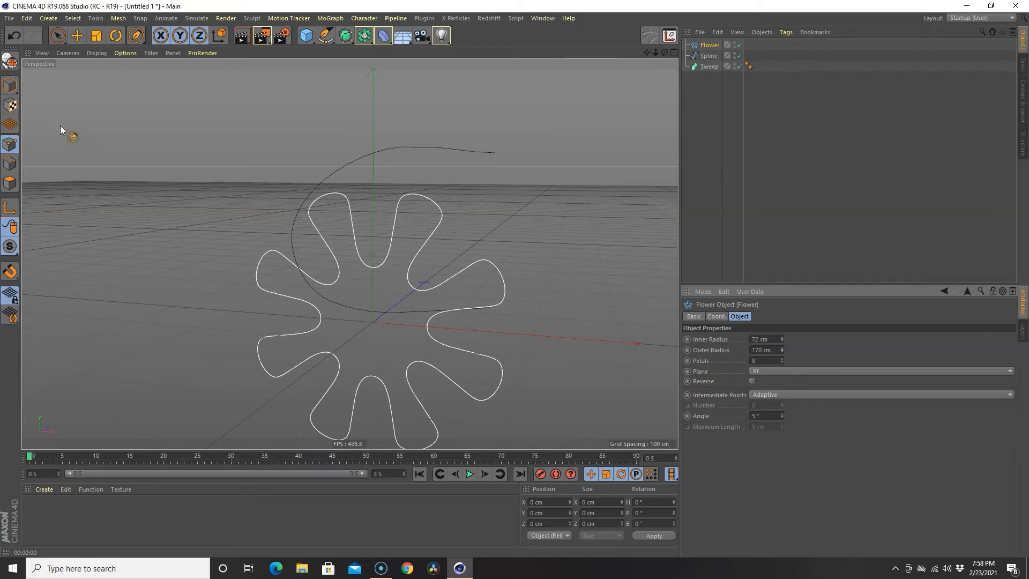
- Scale the Flower down to an outer radius of about 9.5 cm and nest it above the path spline inside the Sweep
left_click(97, 36)
left_click_drag(477, 192, 191, 320)
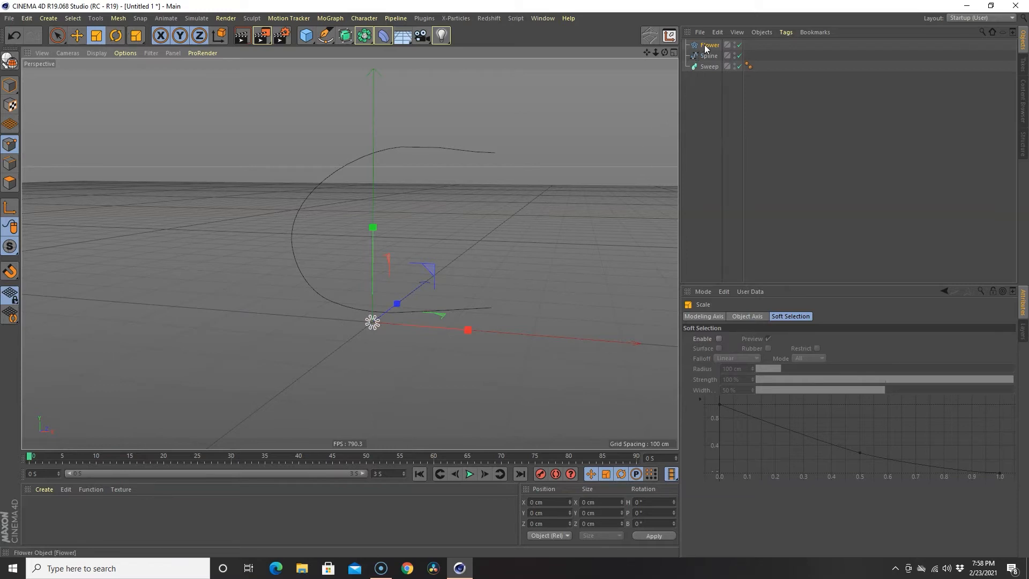
left_click_drag(705, 48, 706, 68)
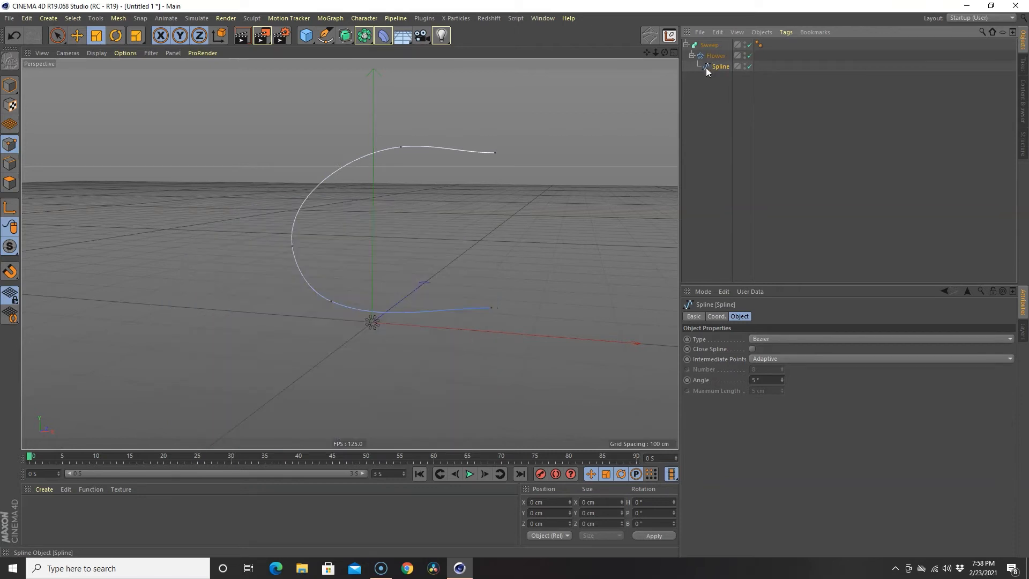
mouse_move(715, 66)
left_mouse_down()
mouse_move(710, 45)
mouse_move(716, 52)
left_mouse_up()
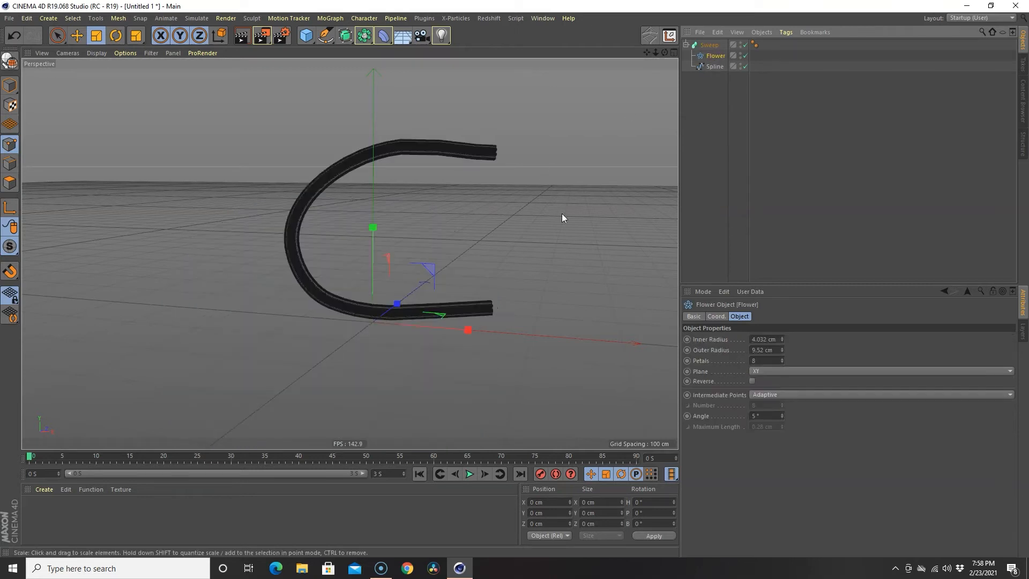
- Examine the swept tube's curve and flower-shaped end from several angles, and render the view
scroll(437, 284, "up", 2)
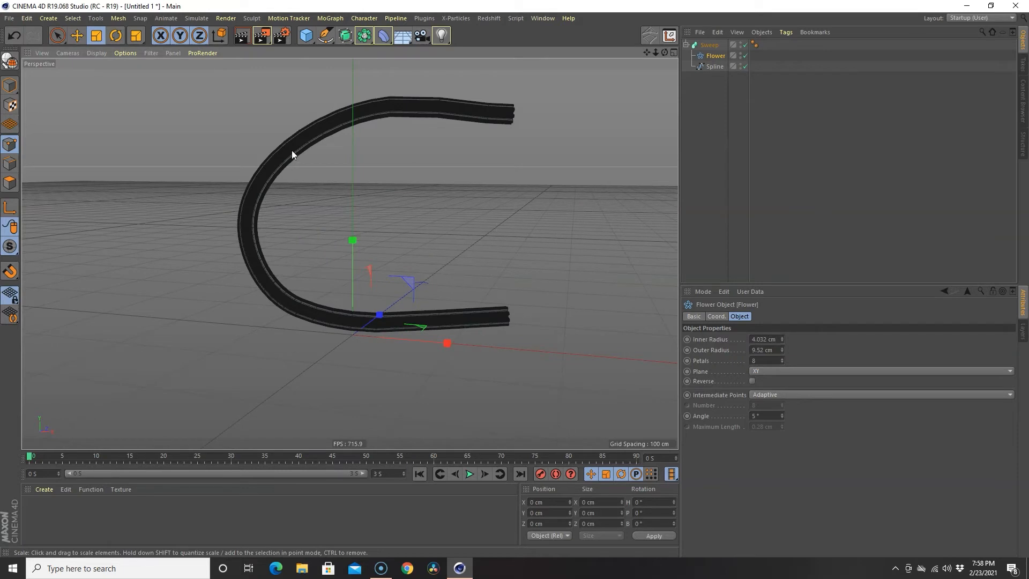
left_click_drag(485, 168, 339, 177, "alt")
scroll(268, 188, "up", 2)
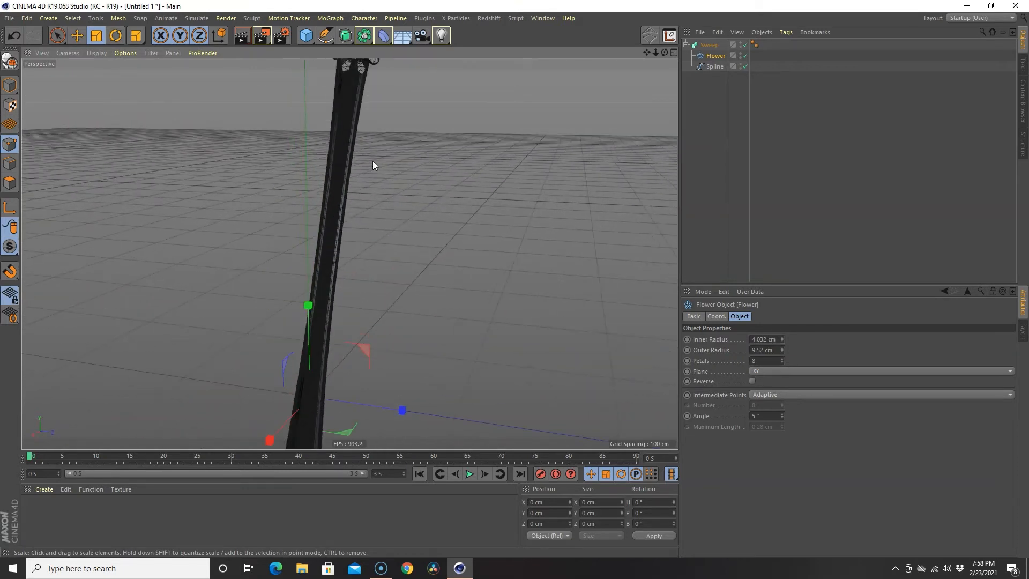
left_click_drag(377, 147, 510, 125, "alt")
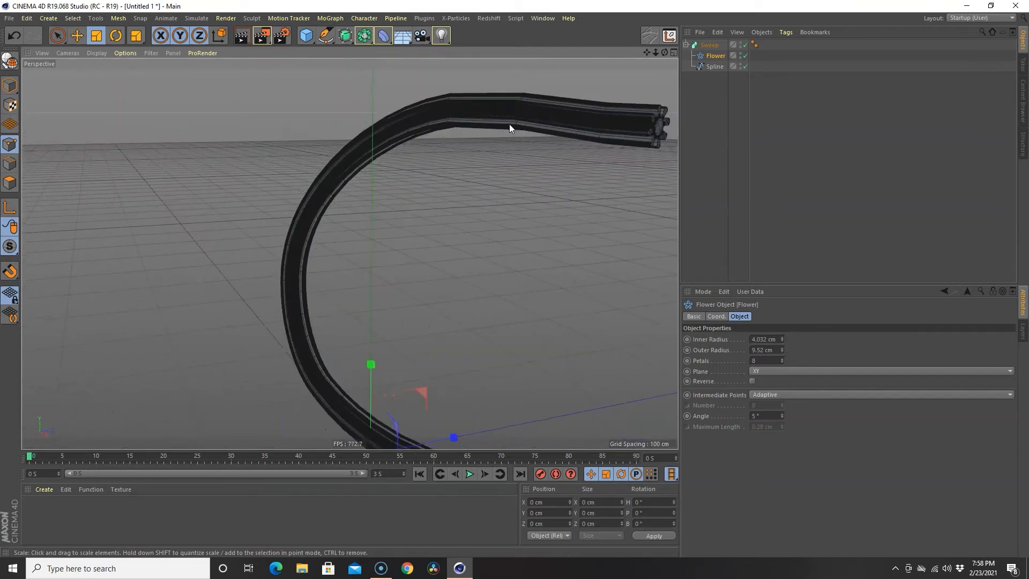
left_click_drag(484, 321, 368, 268, "alt")
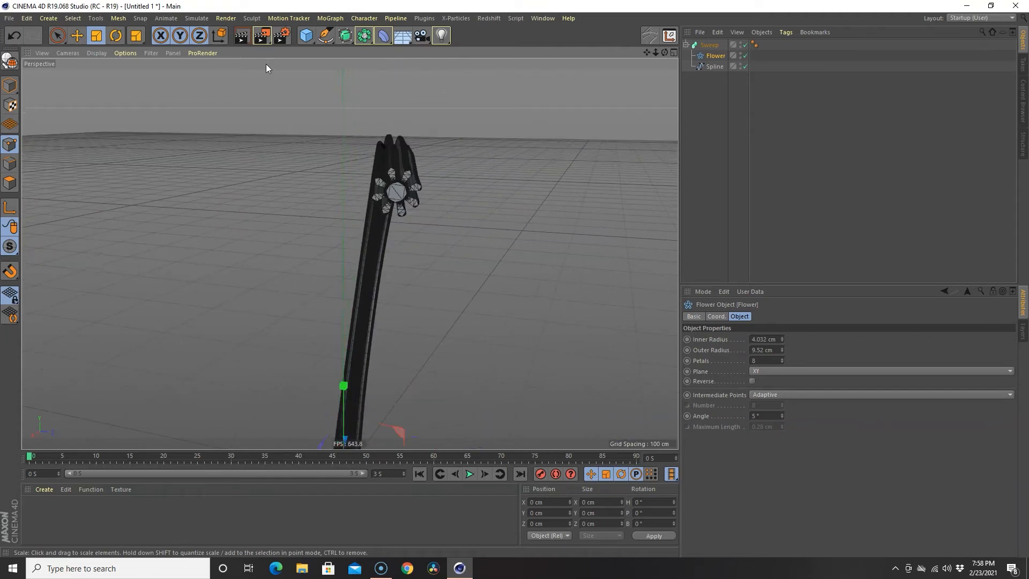
left_click(246, 36)
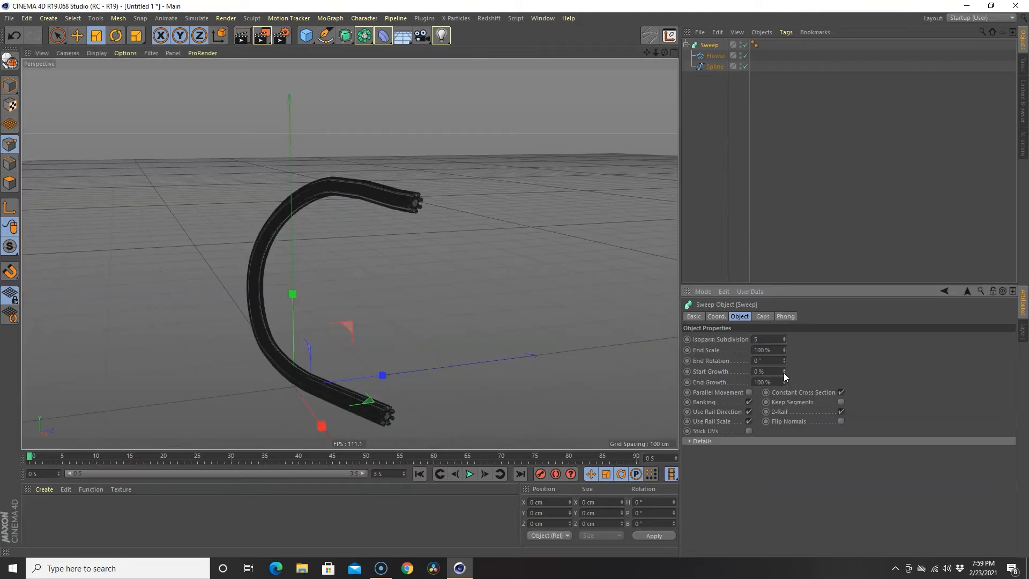
- Try out the Sweep's Start Growth value, play the timeline and return to the first frame
left_click_drag(786, 369, 786, 374)
left_click(470, 474)
left_click_drag(246, 457, 2, 464)
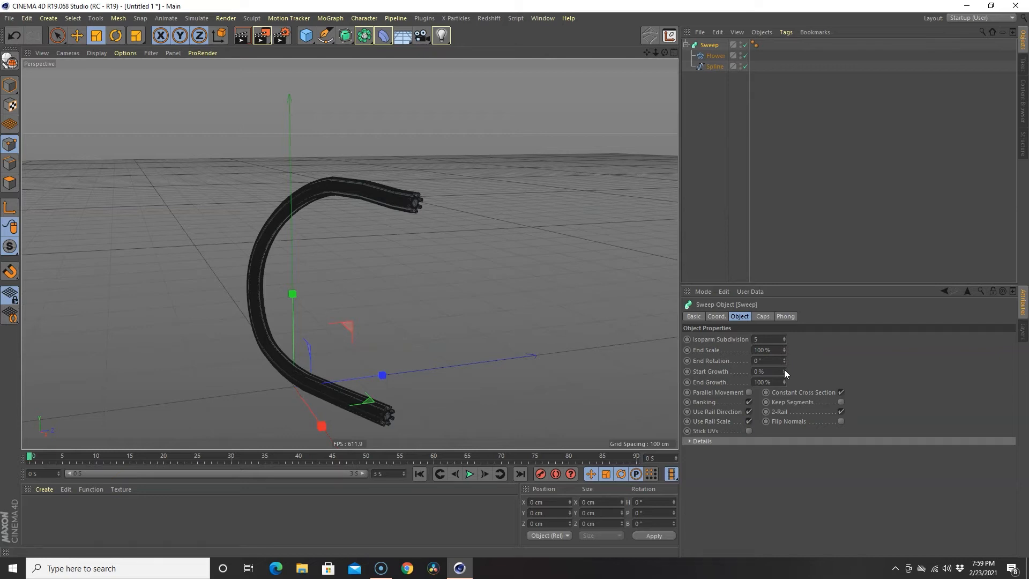
- Animate the Sweep's Start Growth with keyframes of 100% at frame 0 and 0% at frame 30
left_click_drag(783, 372, 783, 369)
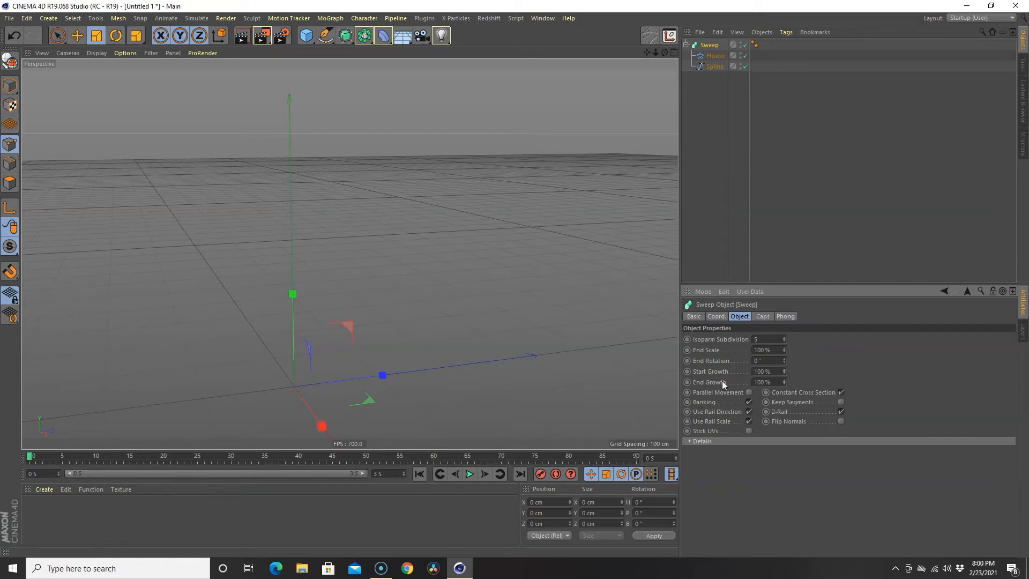
left_click(687, 372)
left_click_drag(30, 457, 231, 457)
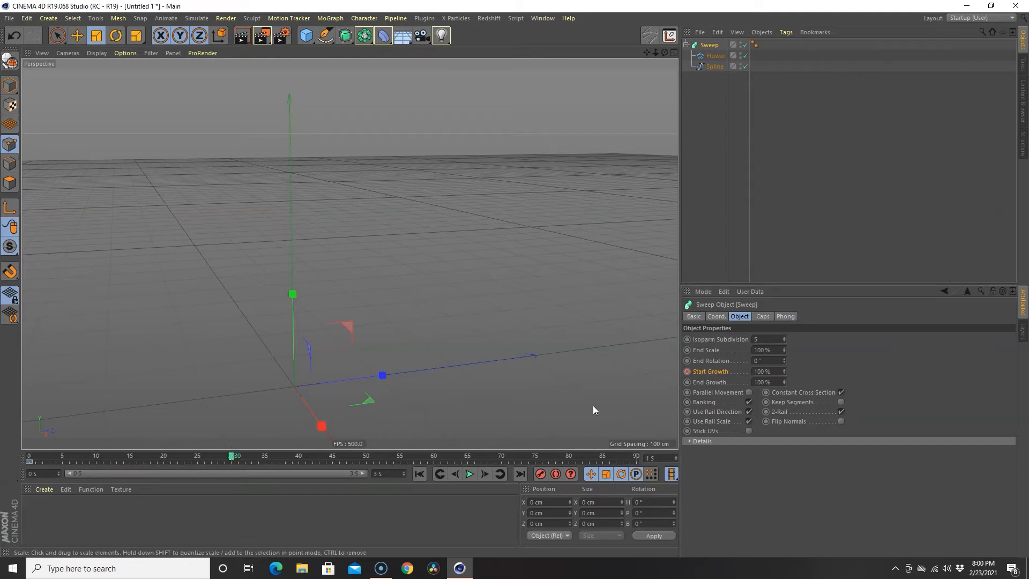
double_click(775, 374)
type("0")
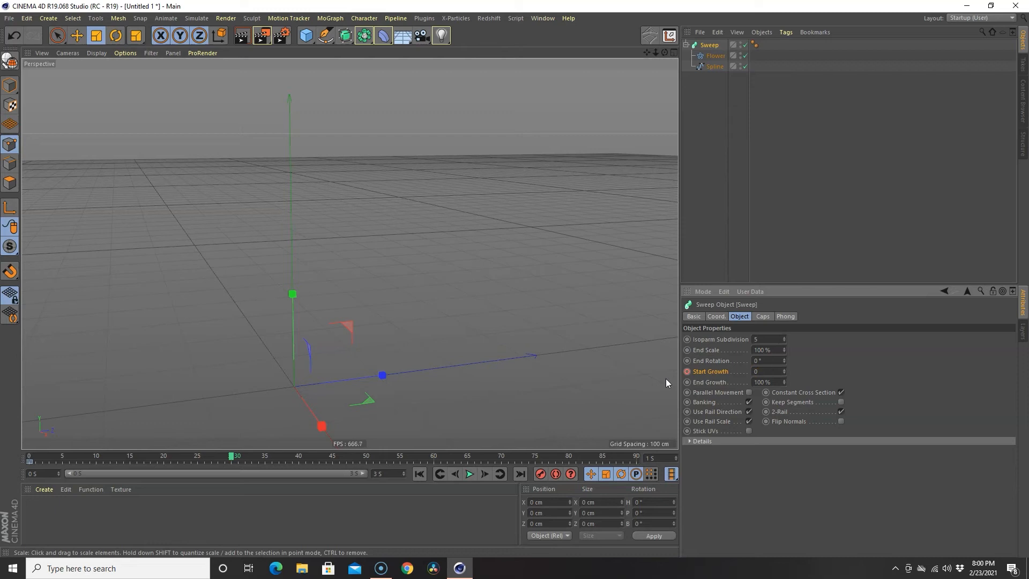
key("Return")
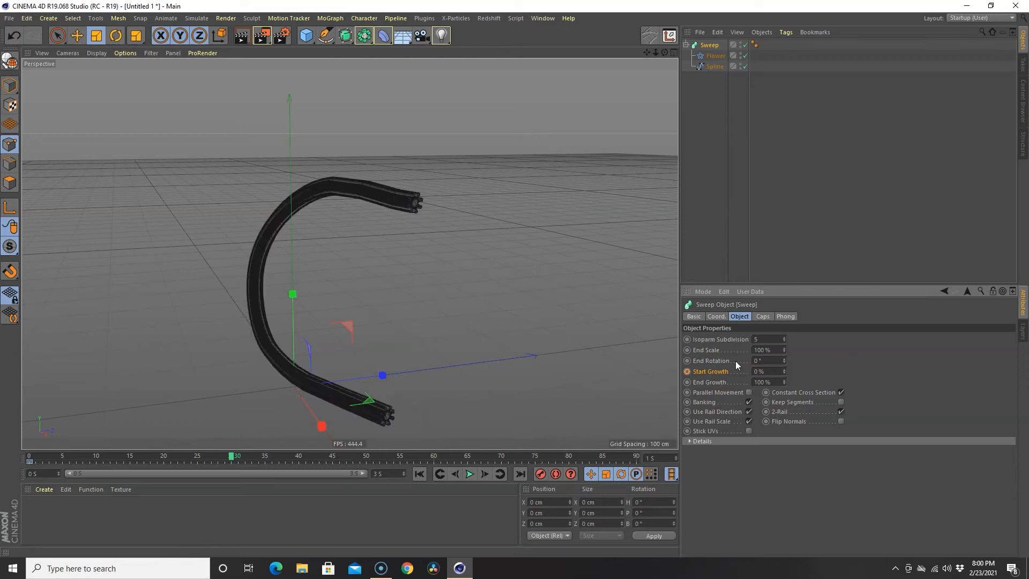
left_click(688, 371, "ctrl")
- Play the growth animation from the first frame, and set the Sweep's End Rotation to -9°
left_click(215, 456)
key("shift+f")
left_click(470, 474)
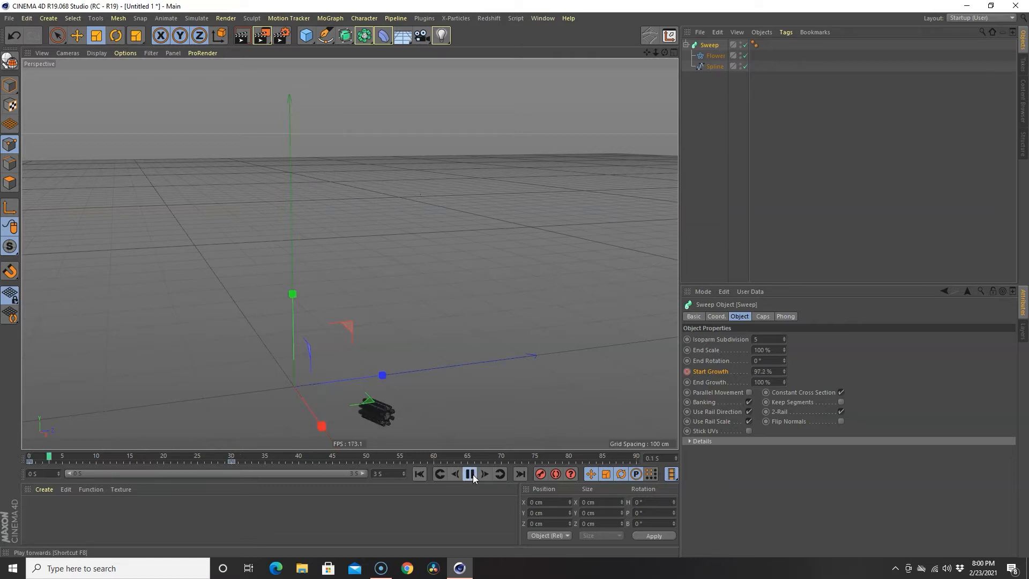
left_click(471, 475)
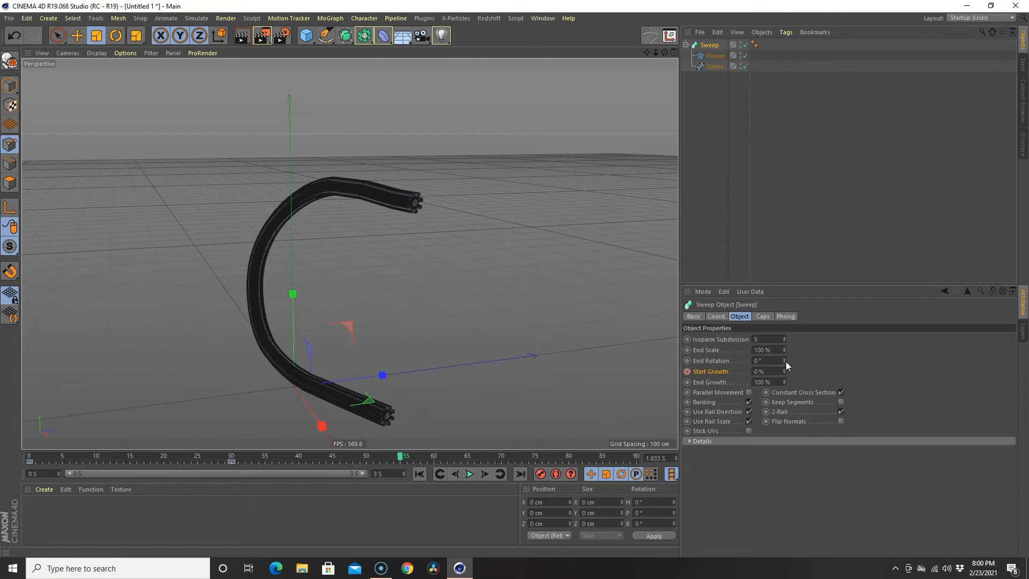
left_click_drag(785, 361, 785, 357)
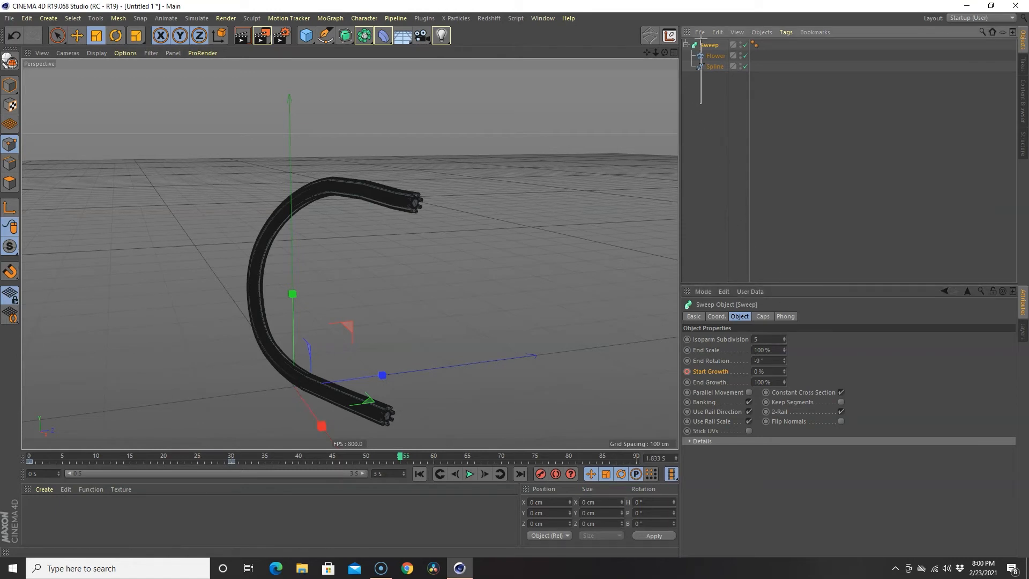
- Delete the Sweep with its child splines and add a Loft generator
key("Delete")
left_click(347, 36)
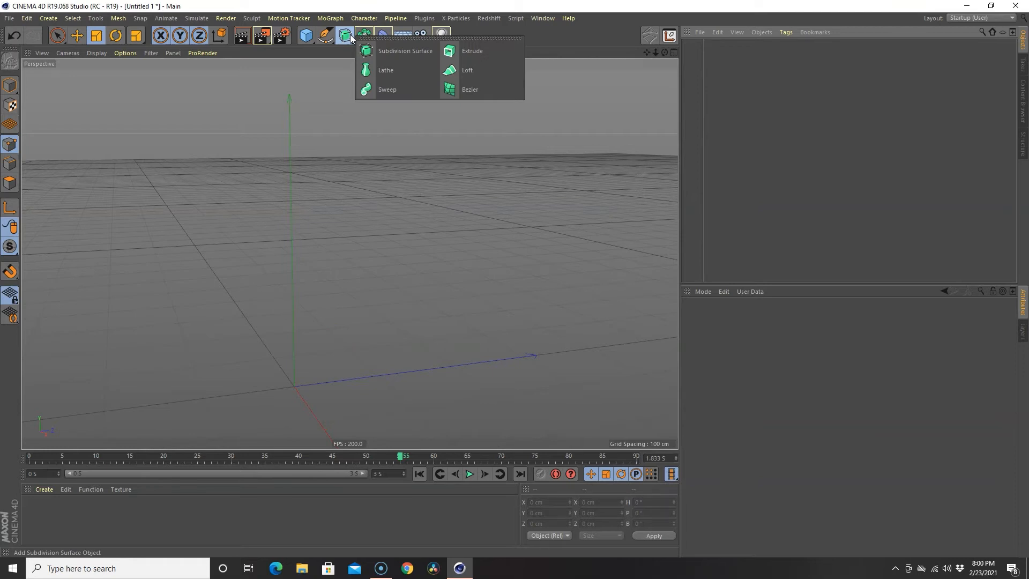
left_click(469, 70)
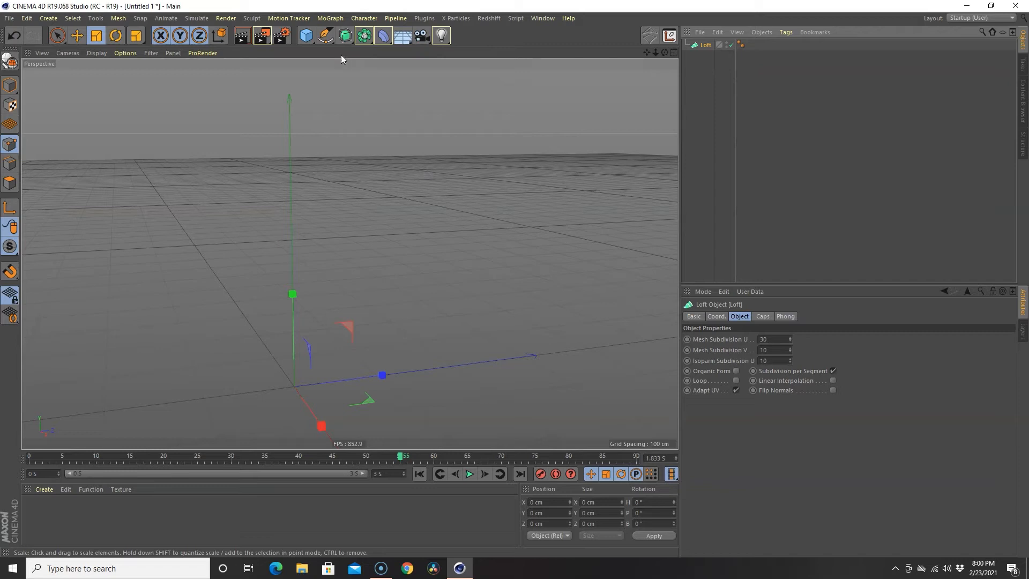
- Add a Circle spline and nest it inside the Loft
left_click(325, 35)
left_click(446, 67)
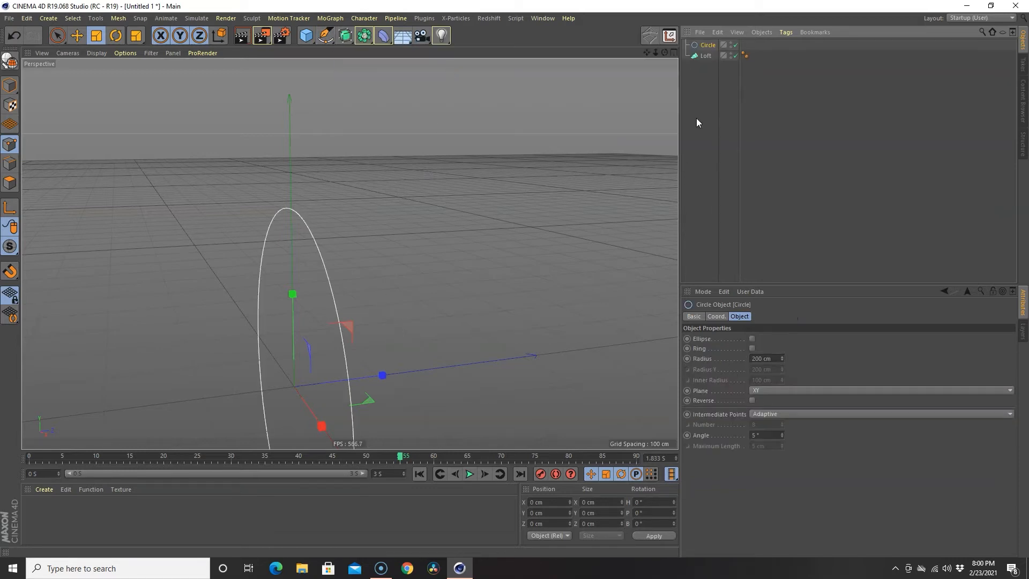
left_click_drag(712, 45, 706, 57)
mouse_move(433, 358)
left_mouse_down("alt")
mouse_move(400, 363)
mouse_move(468, 365)
mouse_move(421, 368)
left_mouse_up("alt")
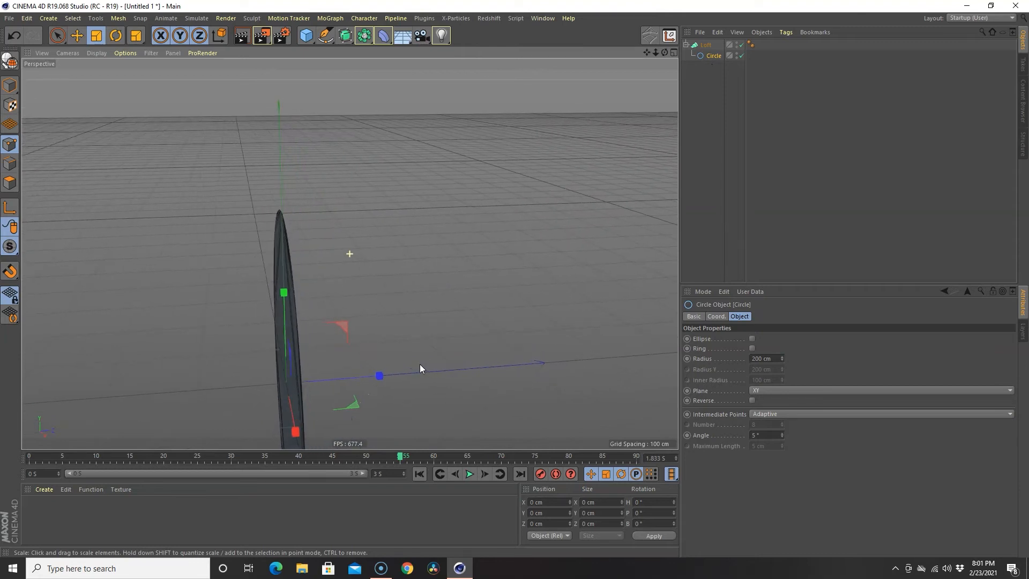
- Duplicate the Circle inside the Loft and move the copy along the Z axis to form a short cylinder
left_click(713, 55)
left_click_drag(711, 55, 712, 50, "ctrl")
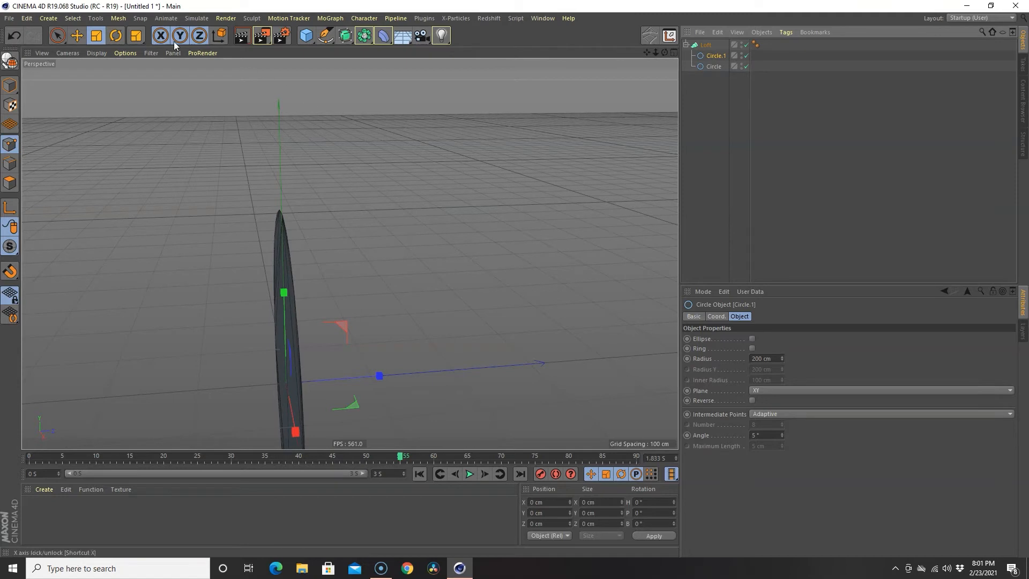
key("e")
left_click_drag(374, 377, 441, 374)
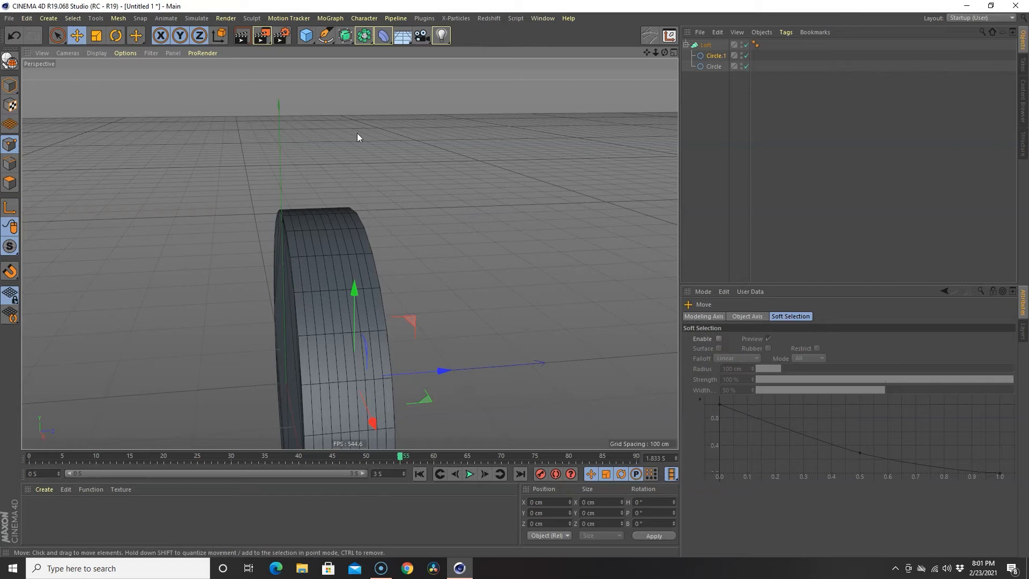
- Scale the duplicated circle down so that the loft tapers toward it
left_click(111, 37)
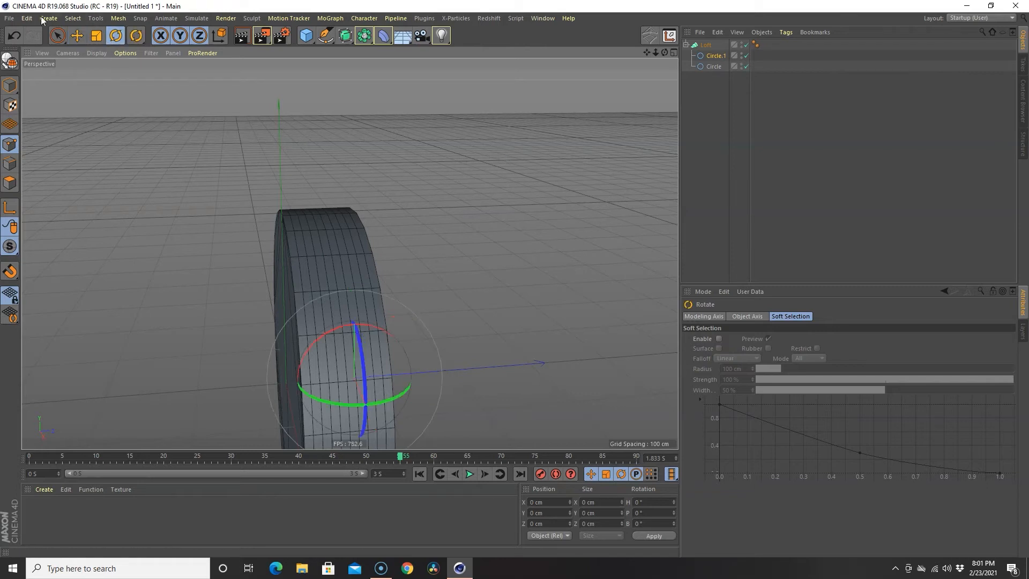
key("t")
left_click_drag(375, 167, 359, 175)
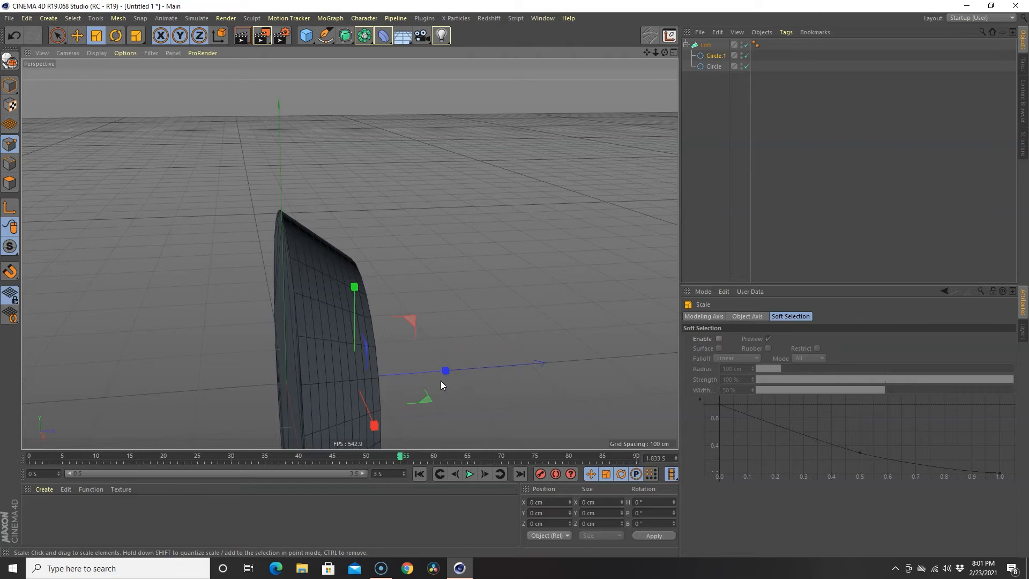
left_click(77, 35)
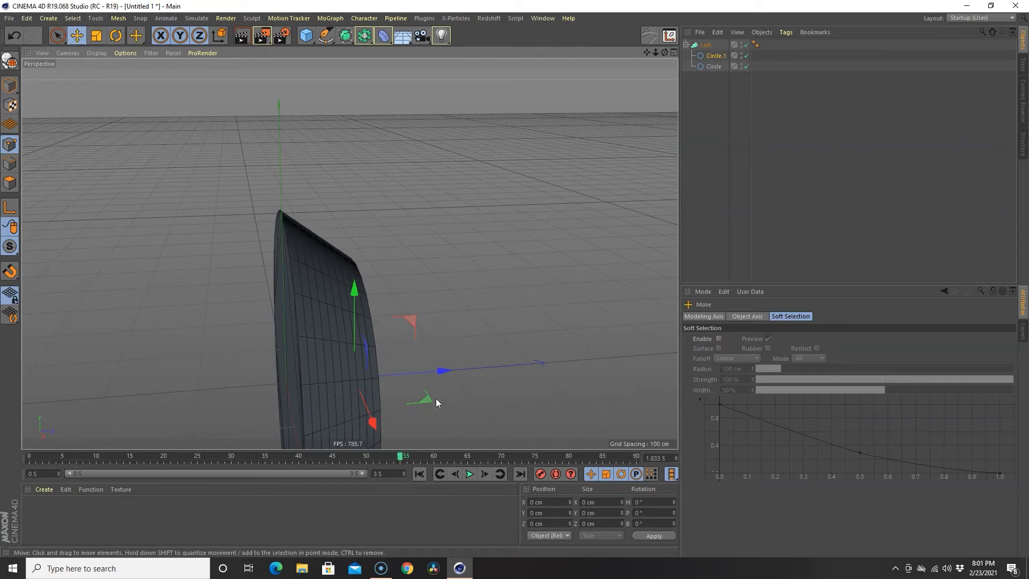
- Move the duplicated circle back along the Z axis to make the loft shallower
left_click_drag(450, 371, 413, 370)
left_click_drag(506, 362, 460, 370, "alt")
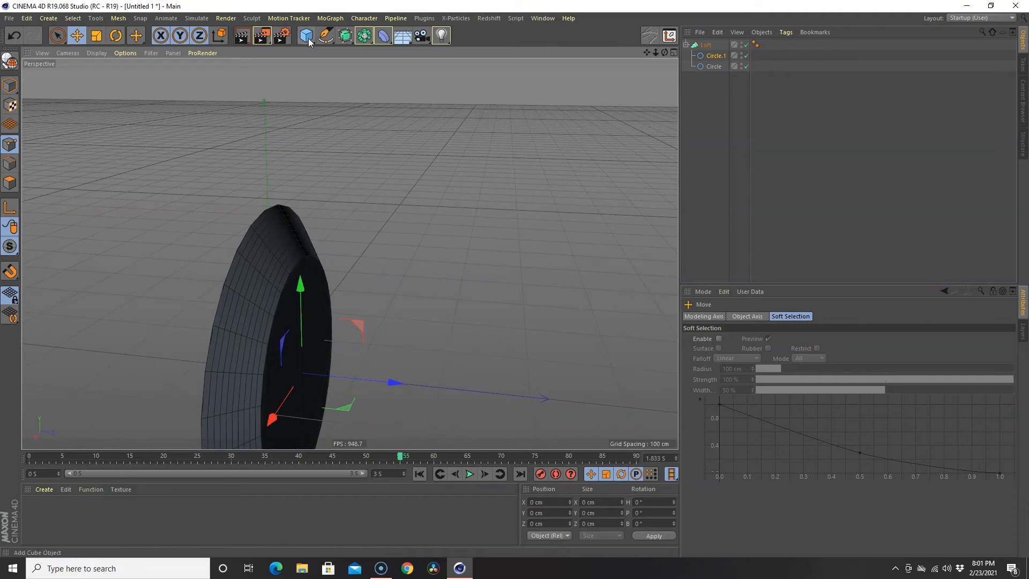
left_click(326, 35)
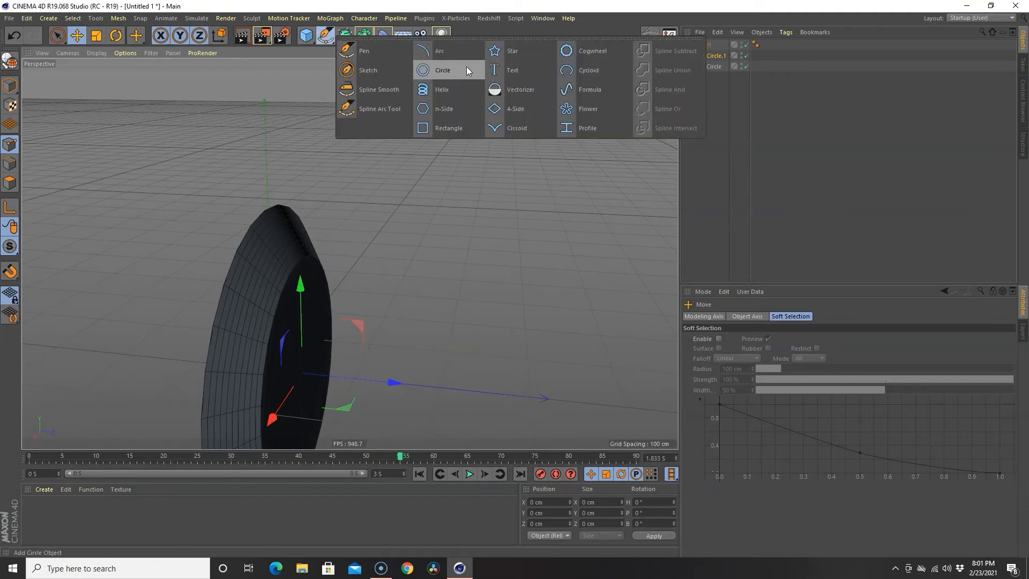
left_click(452, 87)
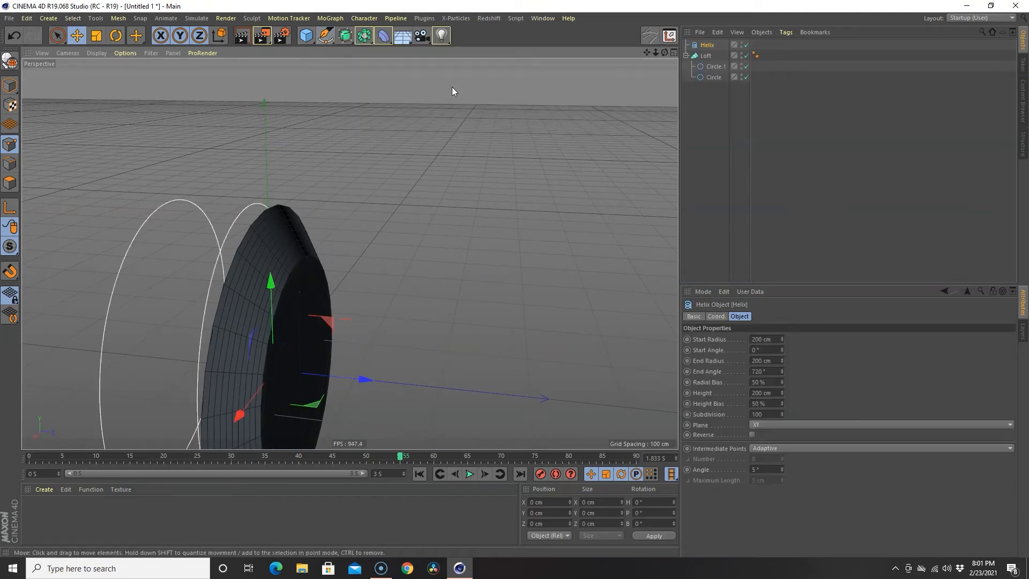
left_click(705, 45)
key("Delete")
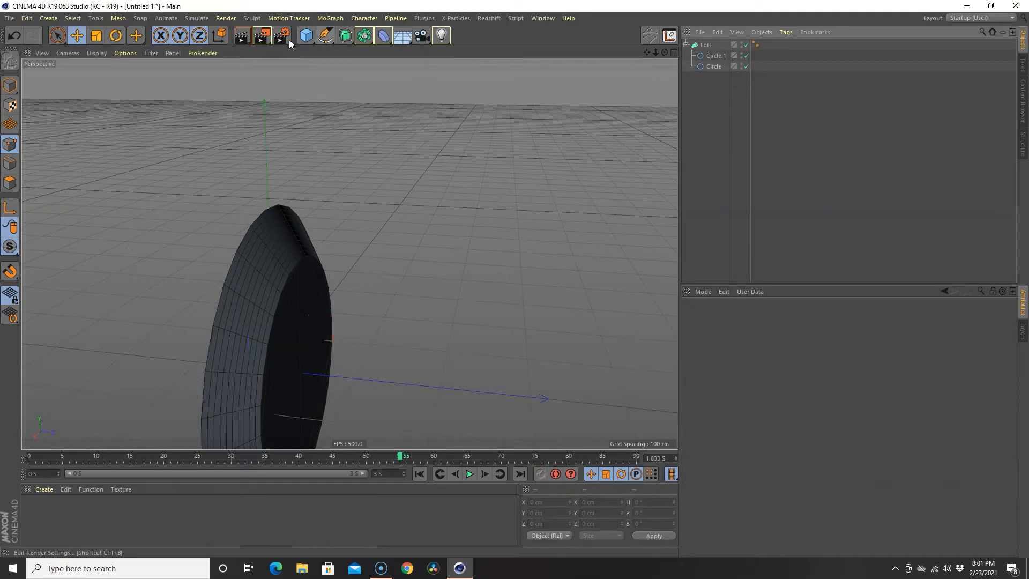
- Add a Rectangle spline, move it along the Z axis beyond the circles and nest it first inside the Loft
left_click(324, 38)
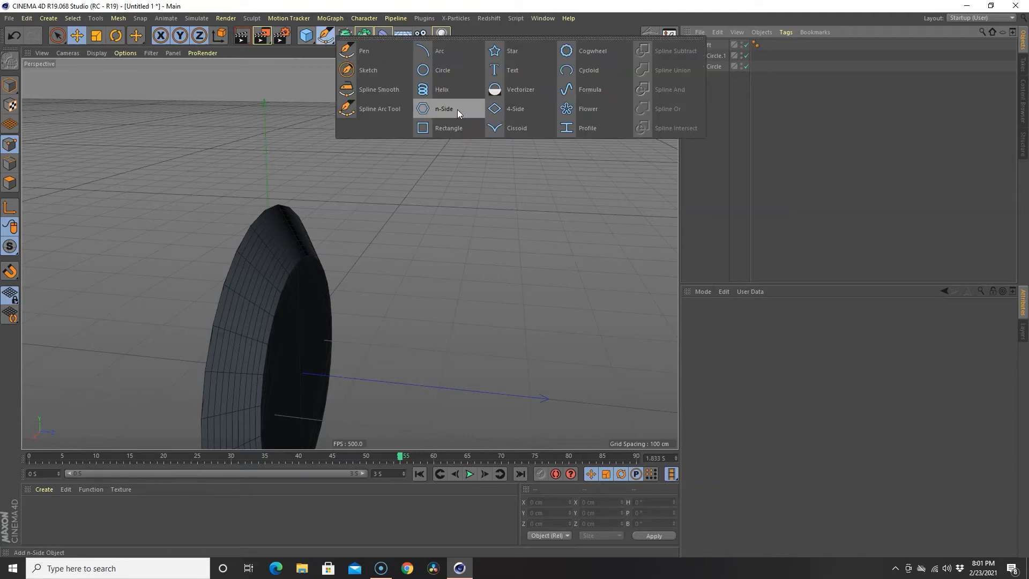
left_click(451, 125)
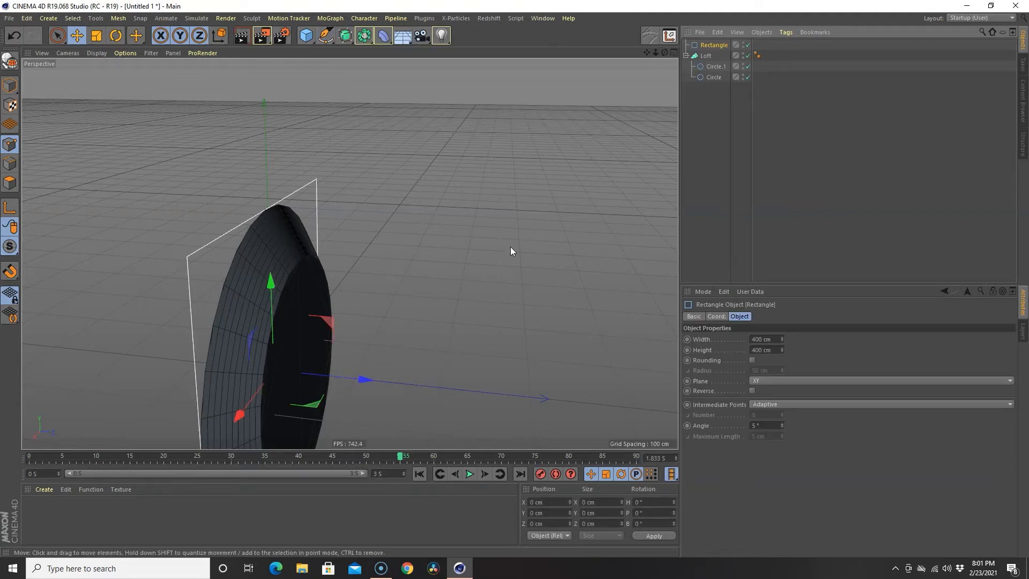
left_click_drag(363, 379, 498, 395)
left_click_drag(713, 46, 706, 58)
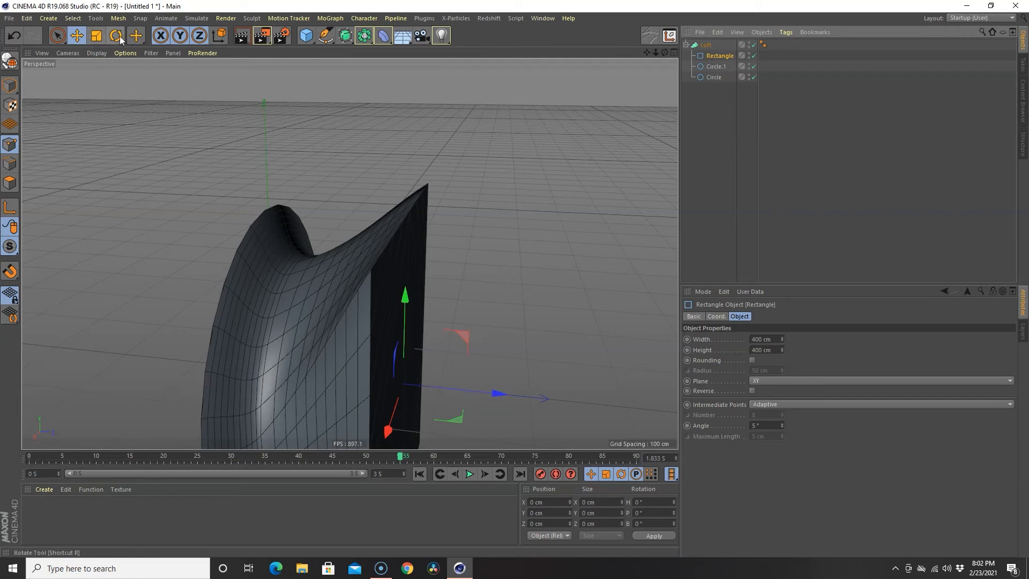
- Scale the rectangle down so the loft narrows to a small square end
left_click(97, 38)
left_click_drag(487, 131, 269, 214)
key("z")
mouse_move(445, 264)
left_mouse_down()
mouse_move(360, 289)
mouse_move(425, 260)
left_mouse_up()
key("z")
left_click_drag(500, 270, 22, 276, "alt")
left_click_drag(349, 254, 302, 349, "alt")
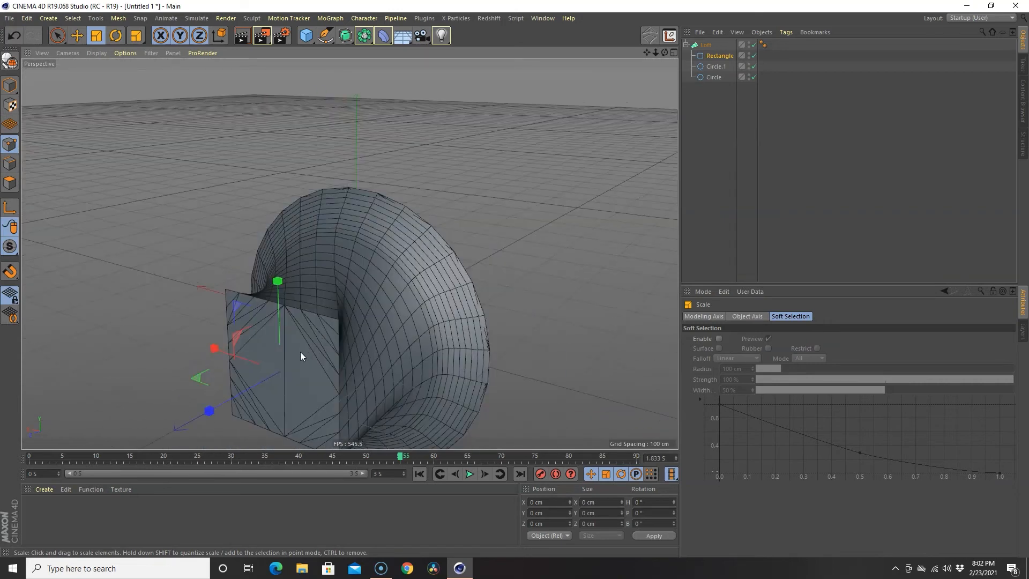
- Rotate the rectangle inside the Loft and render the perspective view to preview the shape
left_click(113, 38)
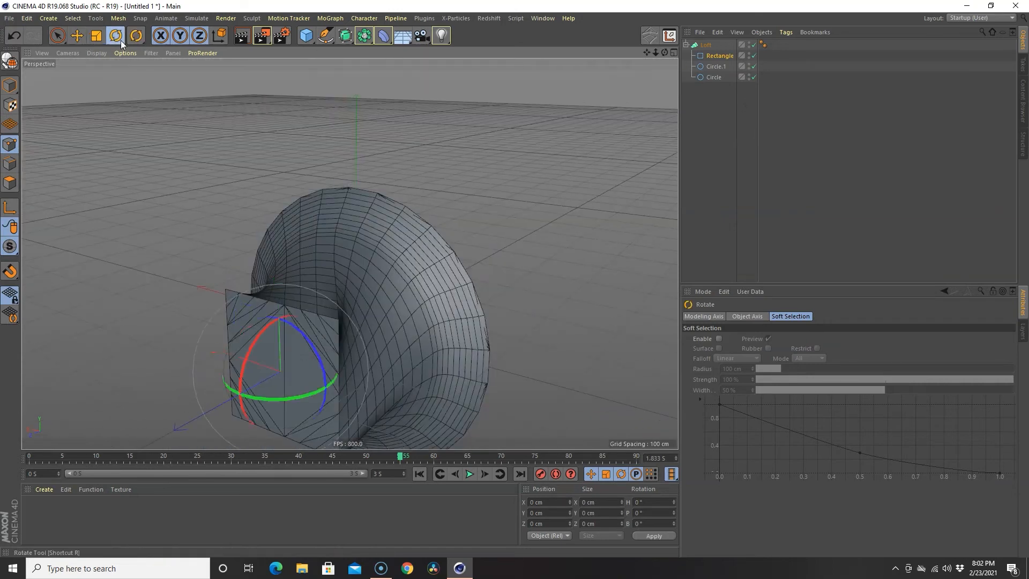
left_click_drag(287, 314, 320, 397)
left_click_drag(391, 398, 329, 372, "alt")
left_click(242, 36)
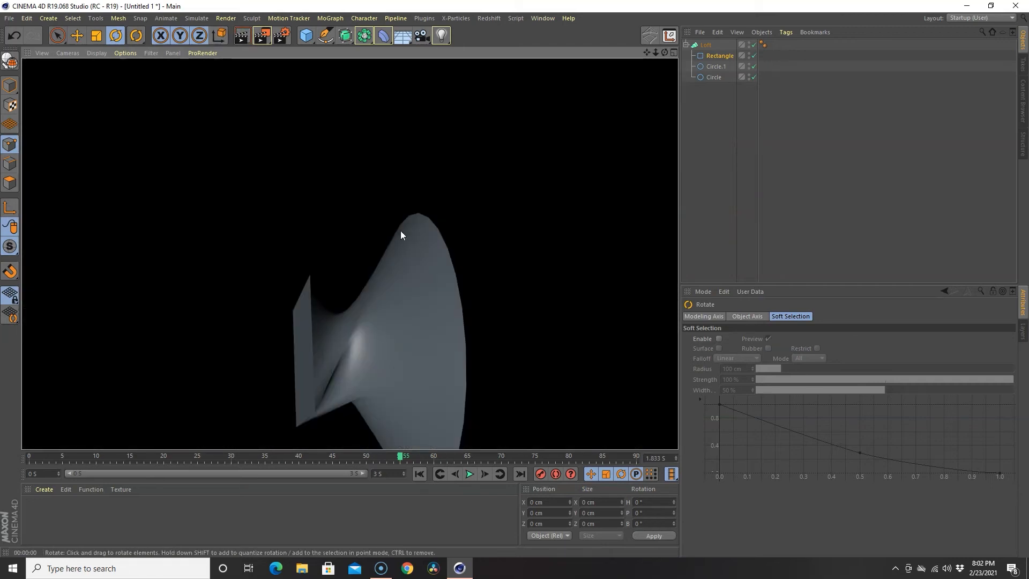
left_click(358, 146)
- Delete the Loft together with all of its child splines
left_click_drag(716, 108, 697, 43)
key("Delete")
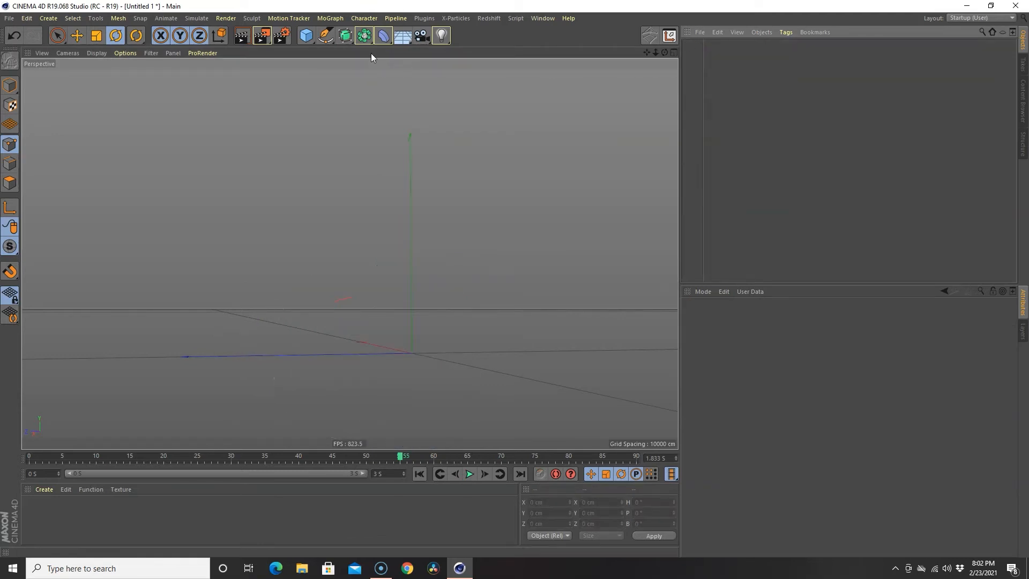
left_click(364, 35)
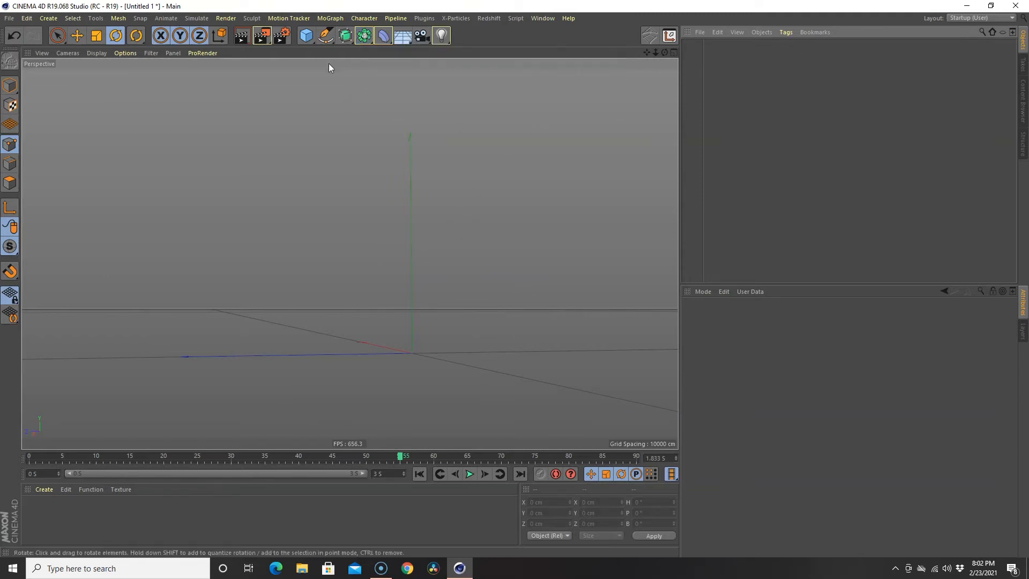
- Add a Cube and scale it down uniformly to about 63 cm
left_click(305, 38)
scroll(422, 275, "down", 3)
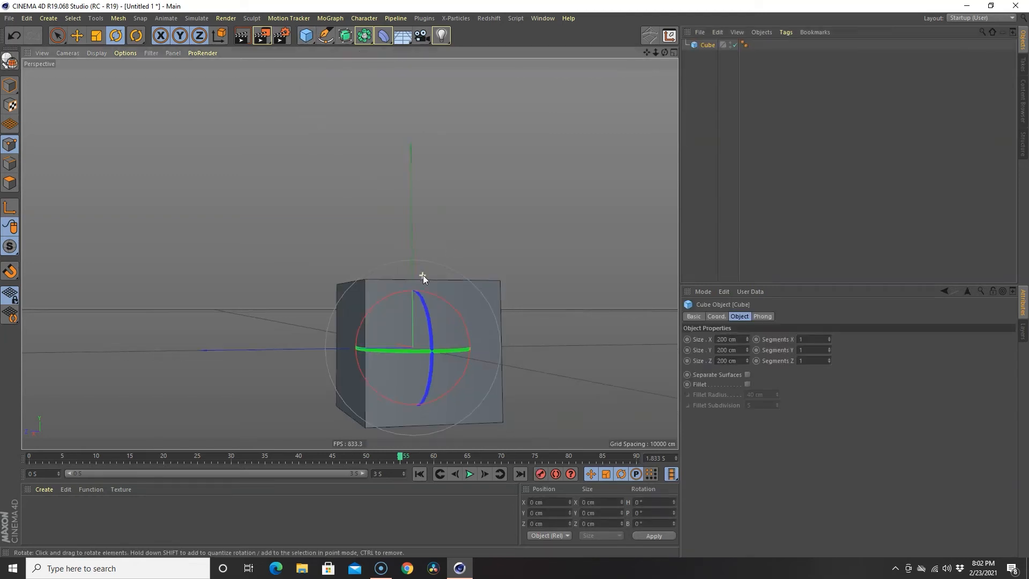
left_click_drag(582, 306, 553, 337, "alt")
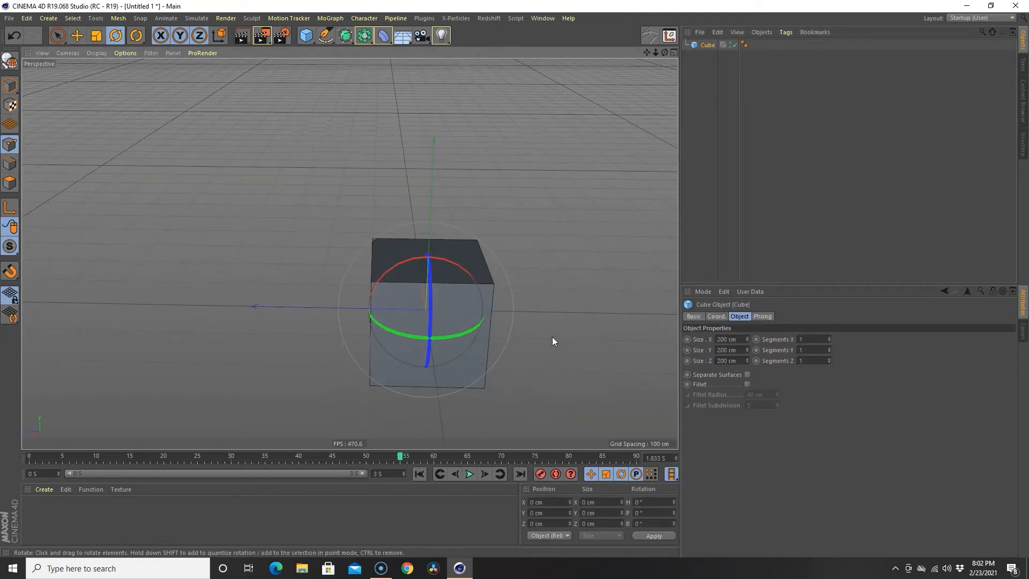
left_click(97, 36)
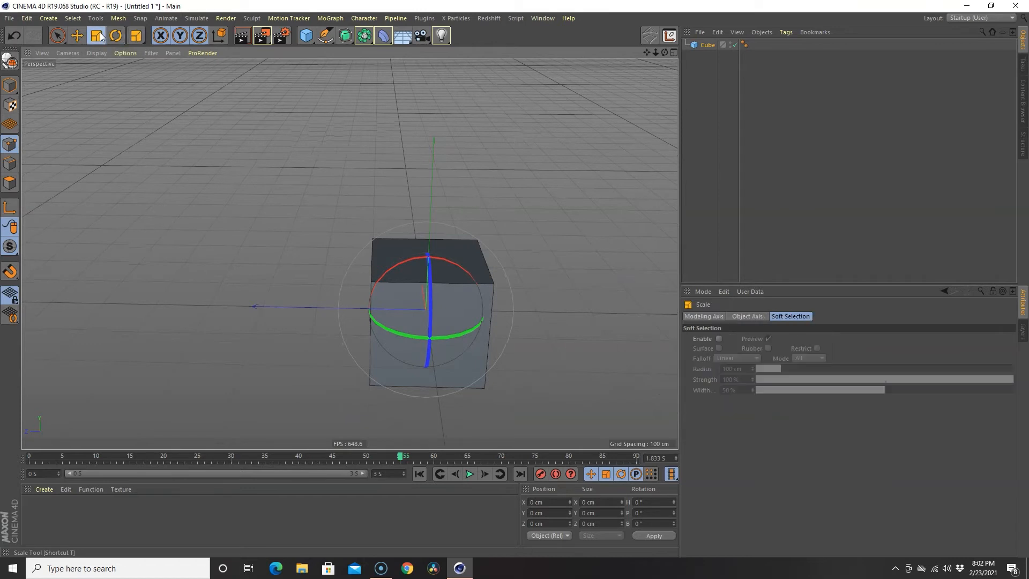
left_click_drag(555, 149, 287, 223)
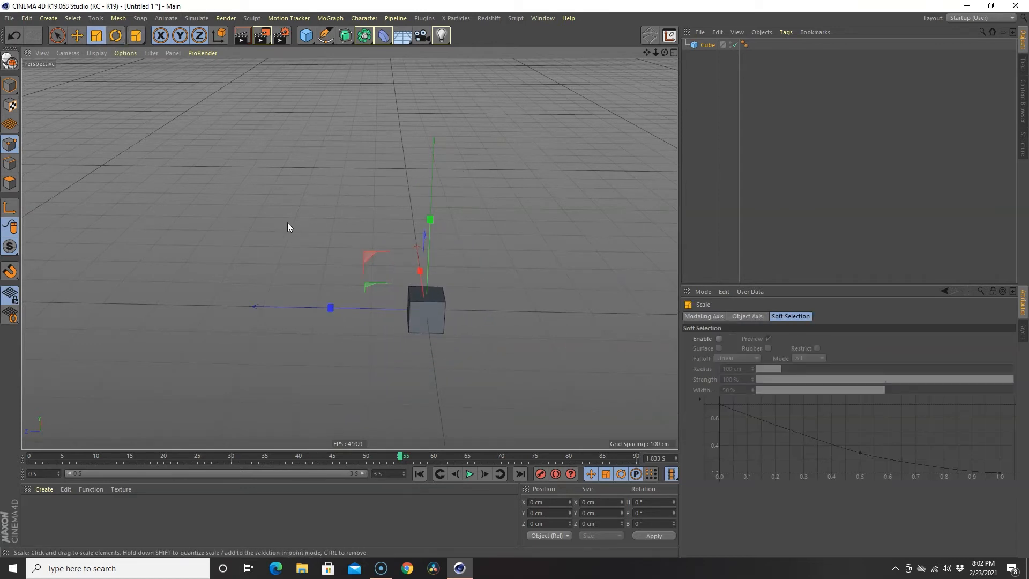
- Add an Array generator and nest the Cube inside it
left_click(364, 36)
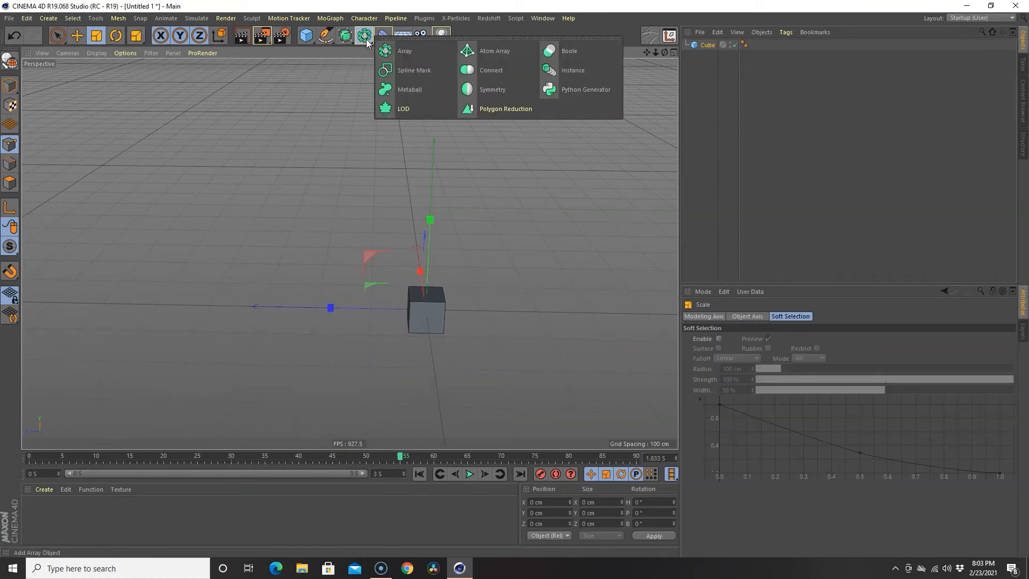
left_click(398, 50)
left_click_drag(707, 55, 707, 53)
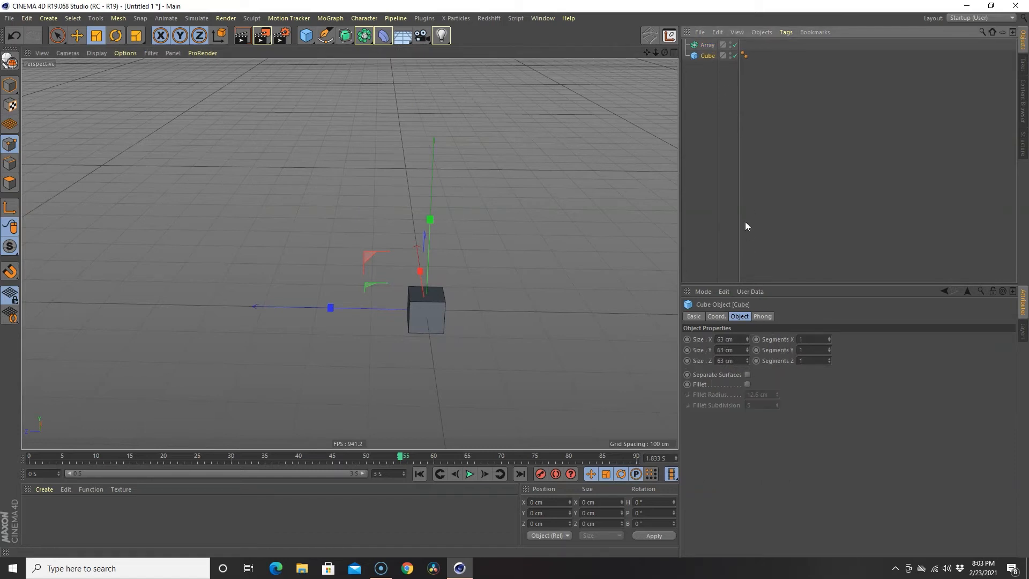
left_click_drag(707, 55, 707, 44)
left_click_drag(498, 339, 492, 375, "alt")
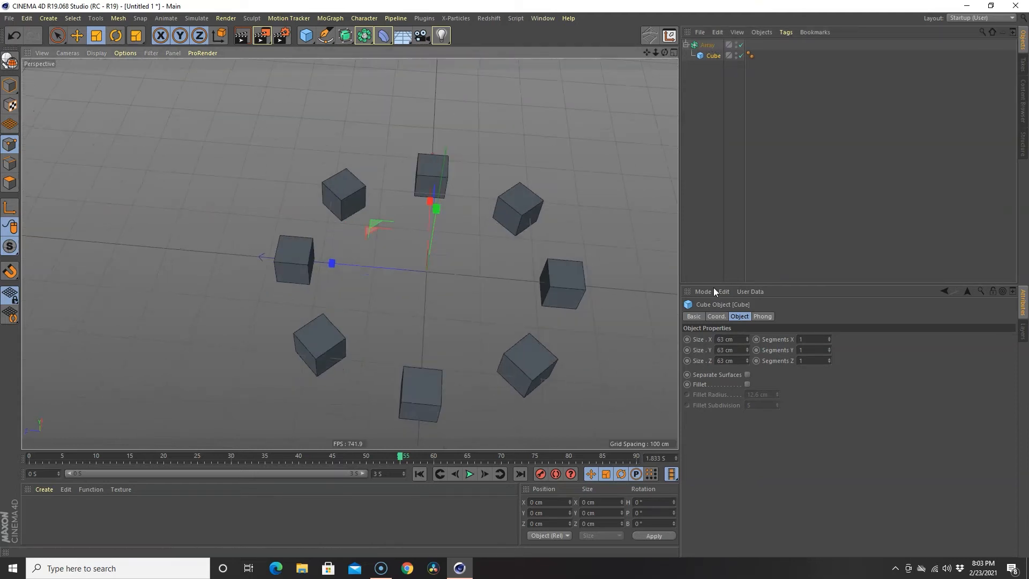
- Set the Array's number of copies to 12
left_click(707, 45)
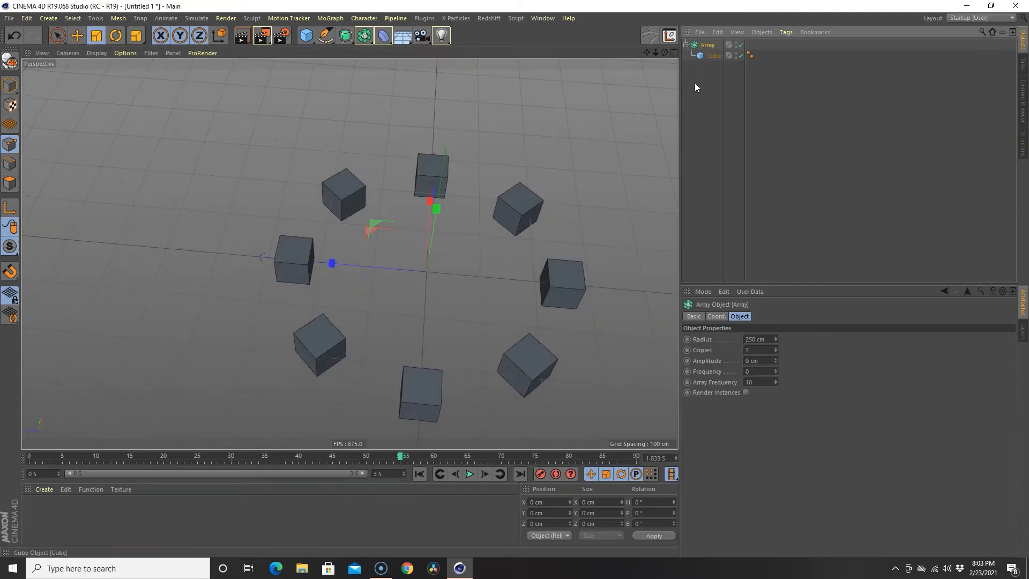
left_click(774, 347)
left_click(774, 347)
left_click(774, 347)
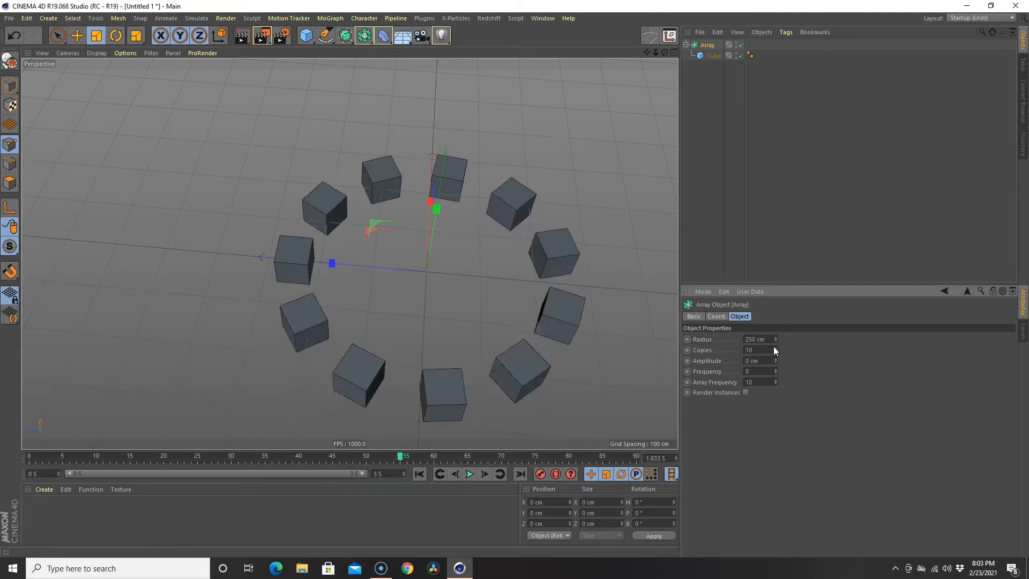
left_click(774, 347)
left_click(774, 347)
left_click(774, 348)
left_click(773, 347)
left_click(774, 347)
double_click(773, 349)
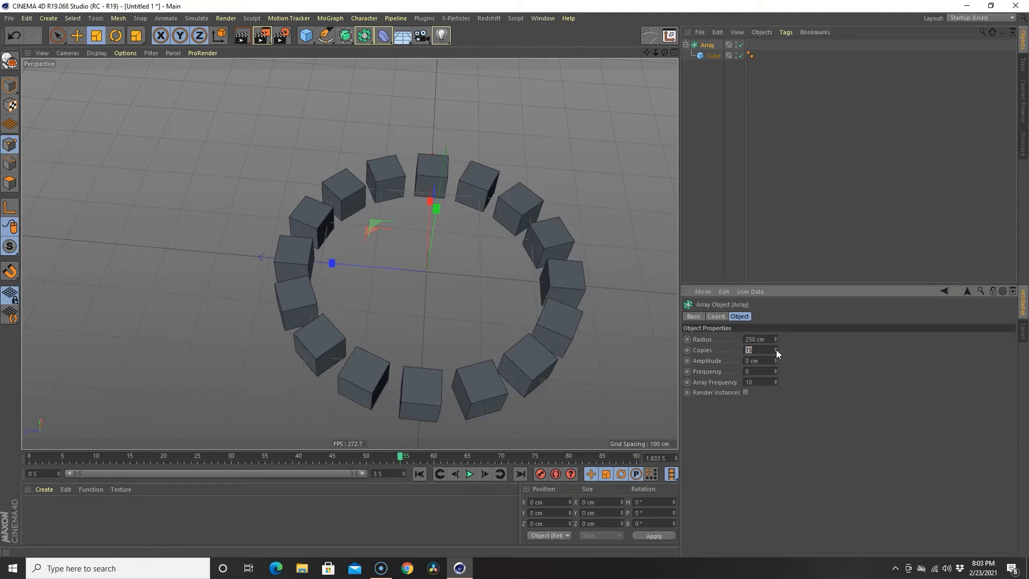
left_click(775, 348)
left_click(776, 348)
left_click(776, 352)
left_click(775, 352)
left_click(776, 351)
left_click(776, 352)
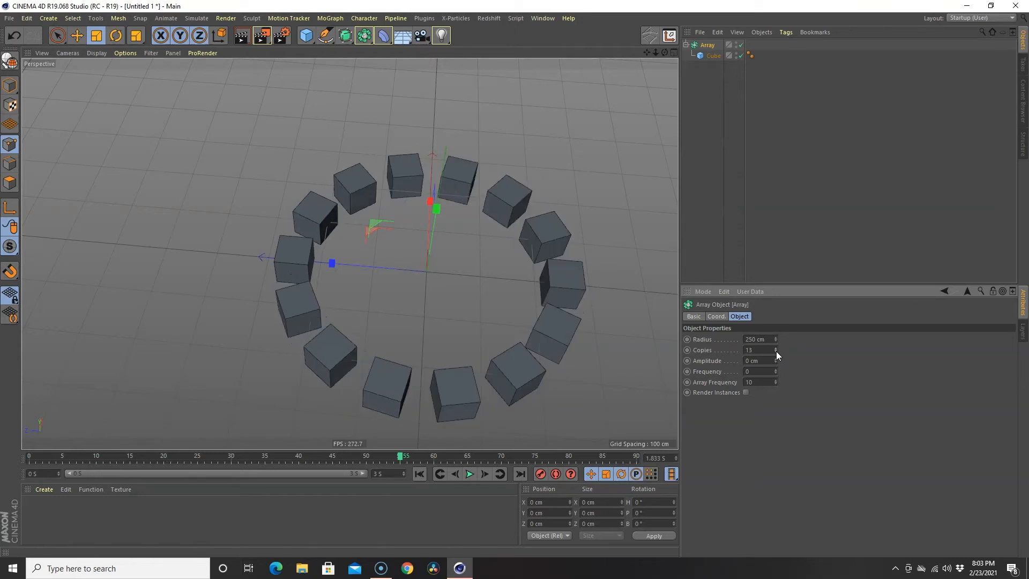
left_click(775, 352)
- Set the Array's radius to 259 cm and its amplitude to 86 cm
left_click(776, 342)
left_click_drag(776, 342, 776, 358)
left_click_drag(595, 387, 594, 349, "alt")
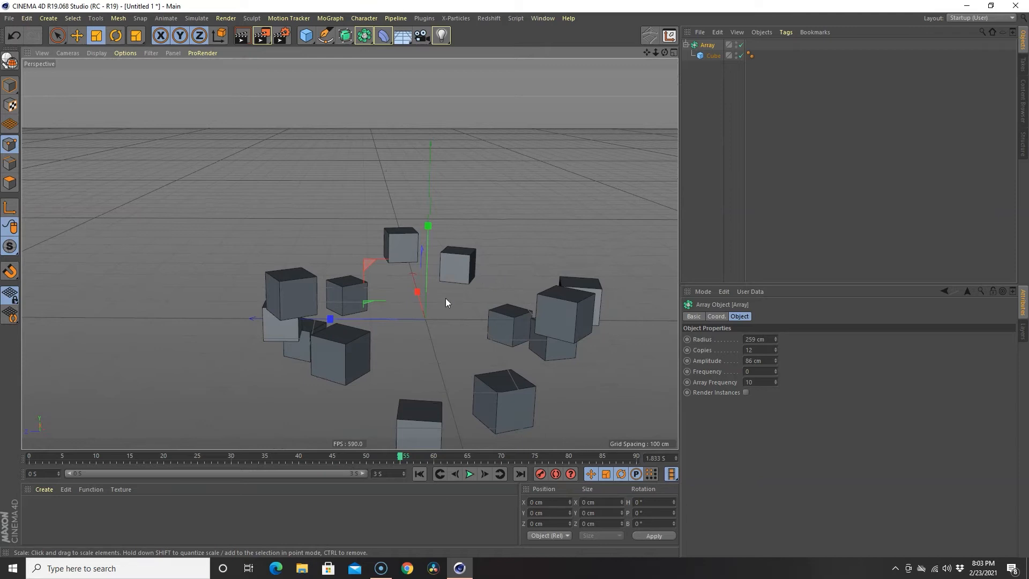
left_click_drag(471, 365, 626, 220, "alt")
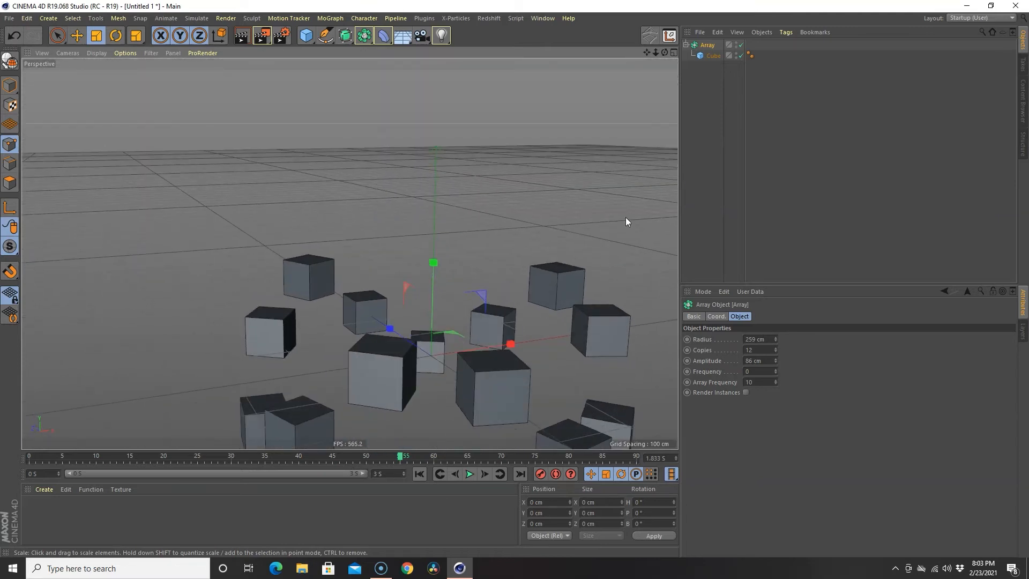
- Scale the Cube inside the Array to about 62.8 cm and move it up about 205 cm along the Y axis
left_click(710, 56)
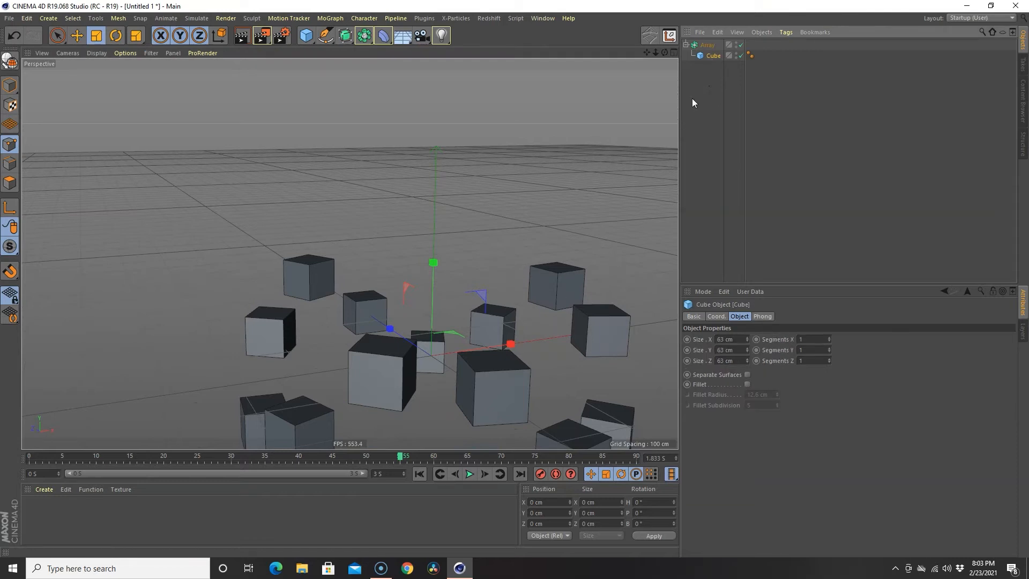
scroll(530, 206, "down", 1)
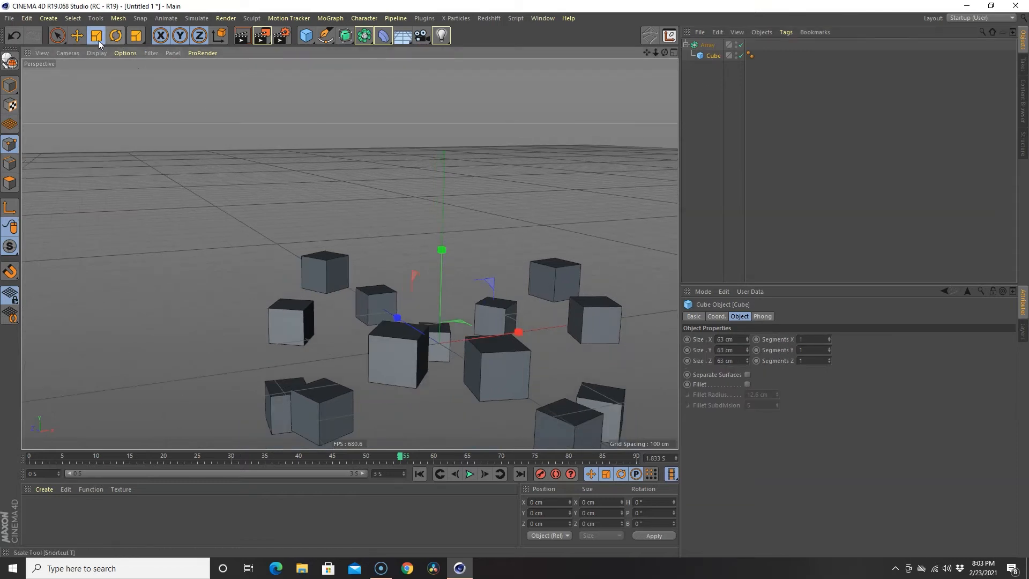
left_click_drag(201, 128, 230, 176)
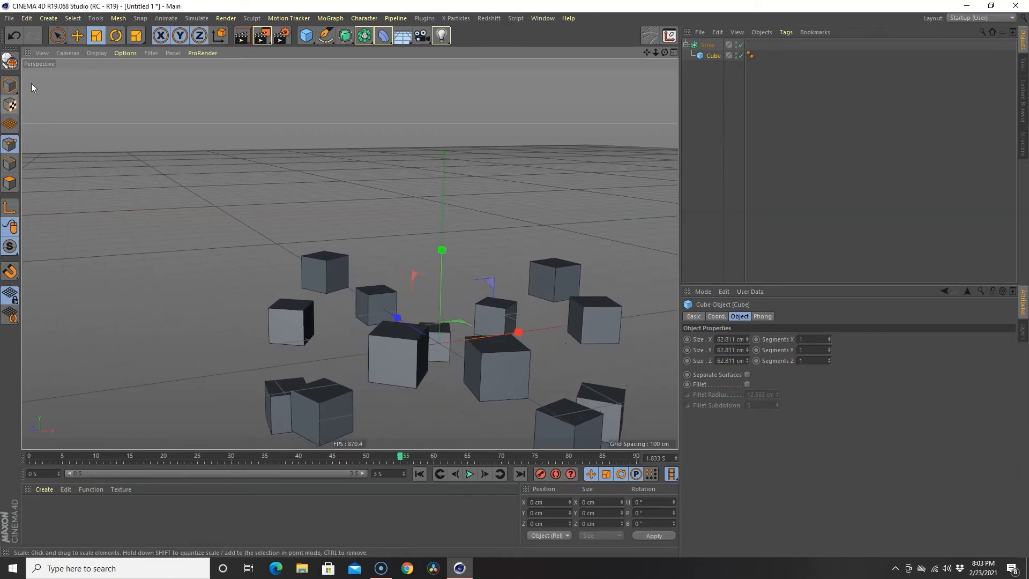
key("e")
left_click_drag(441, 252, 445, 133)
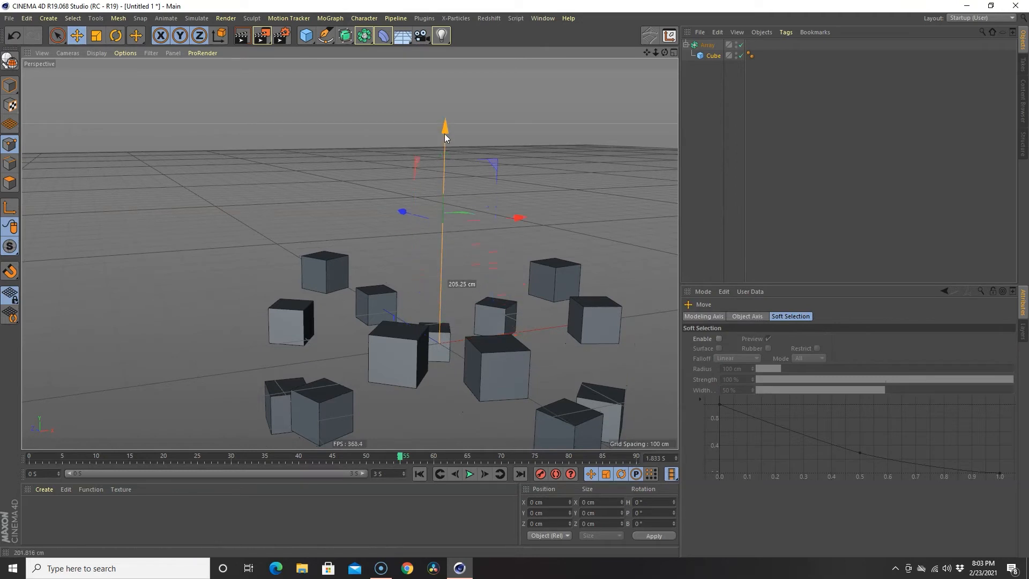
- Take the Cube out of the Array and delete the Array
left_click(707, 45)
left_click(708, 54)
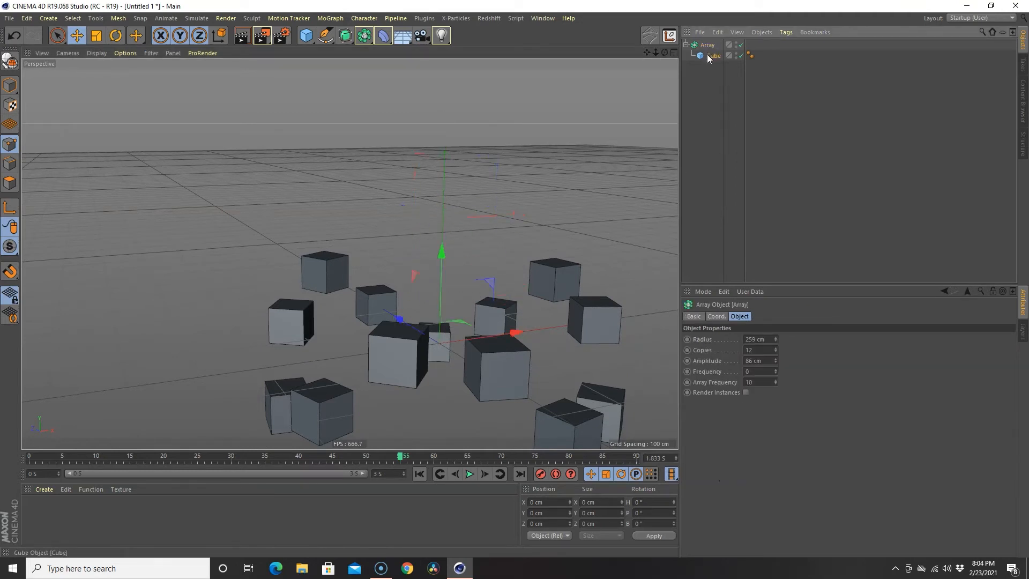
left_click_drag(708, 55, 710, 41)
left_click(703, 56)
key("Delete")
- Add a Symmetry generator and move the Cube down along the Y axis to the world origin
left_click(364, 34)
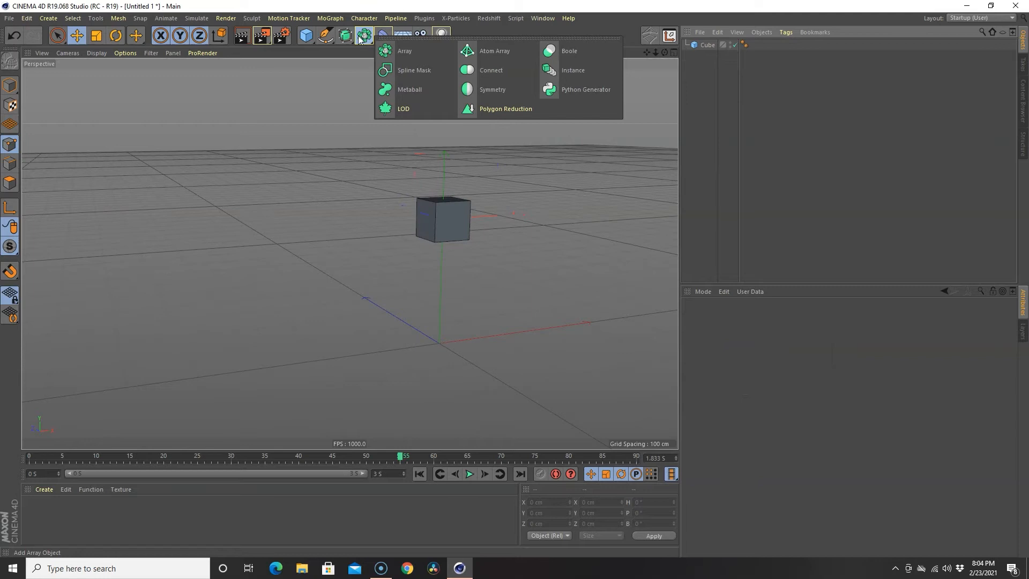
left_click(478, 91)
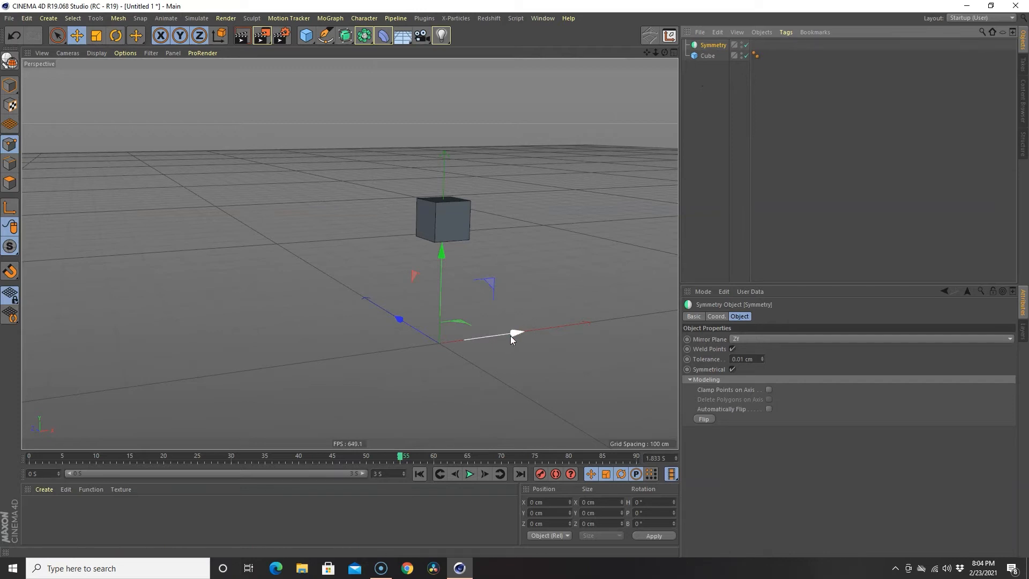
left_click_drag(510, 333, 510, 336)
left_click(696, 56)
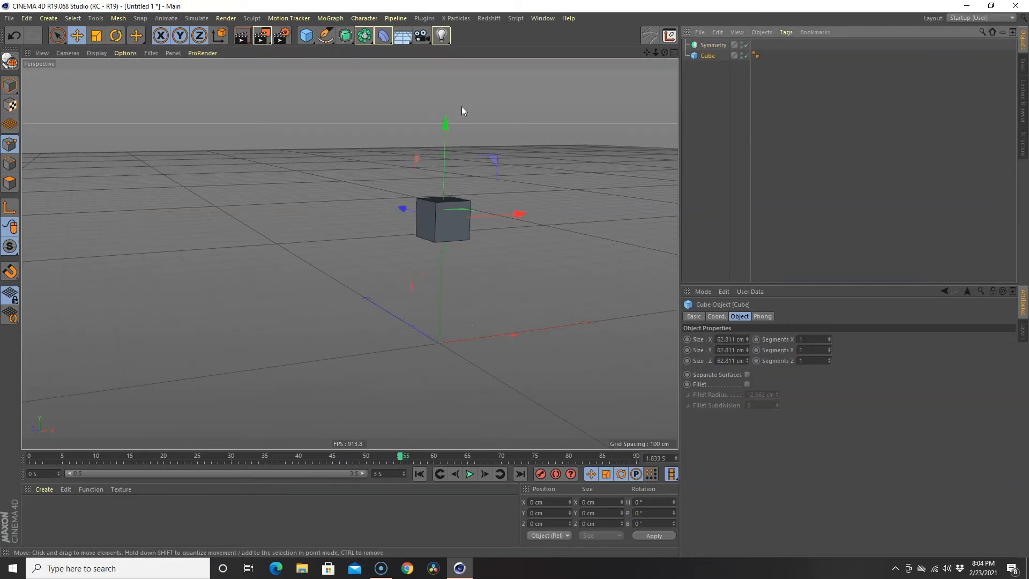
left_click_drag(445, 122, 444, 241)
- In the Front view, shift the Cube along the positive X axis and nest it inside the Symmetry generator
middle_click(430, 246)
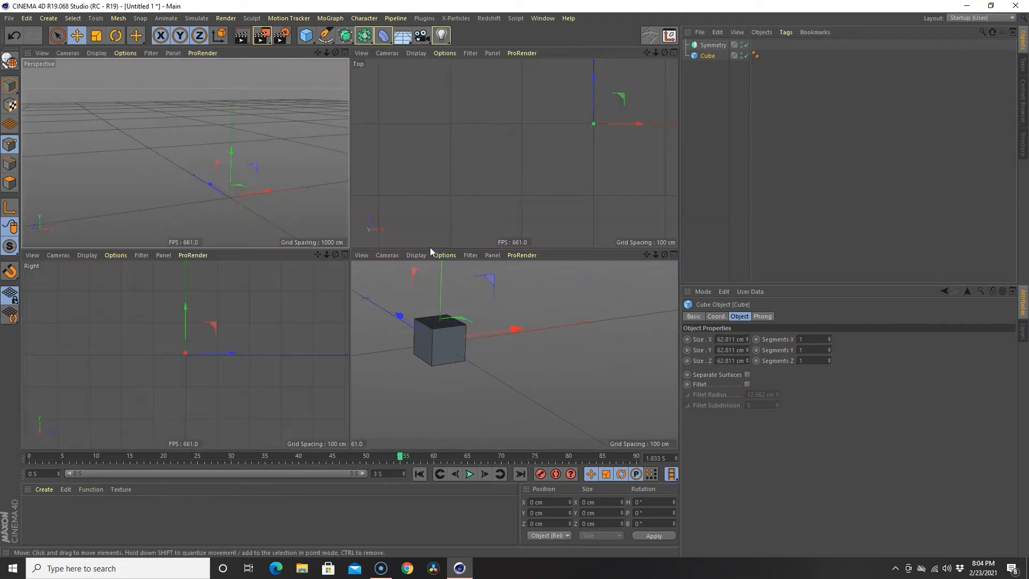
middle_click(525, 285)
left_click_drag(435, 250, 457, 249)
left_click_drag(710, 55, 713, 46)
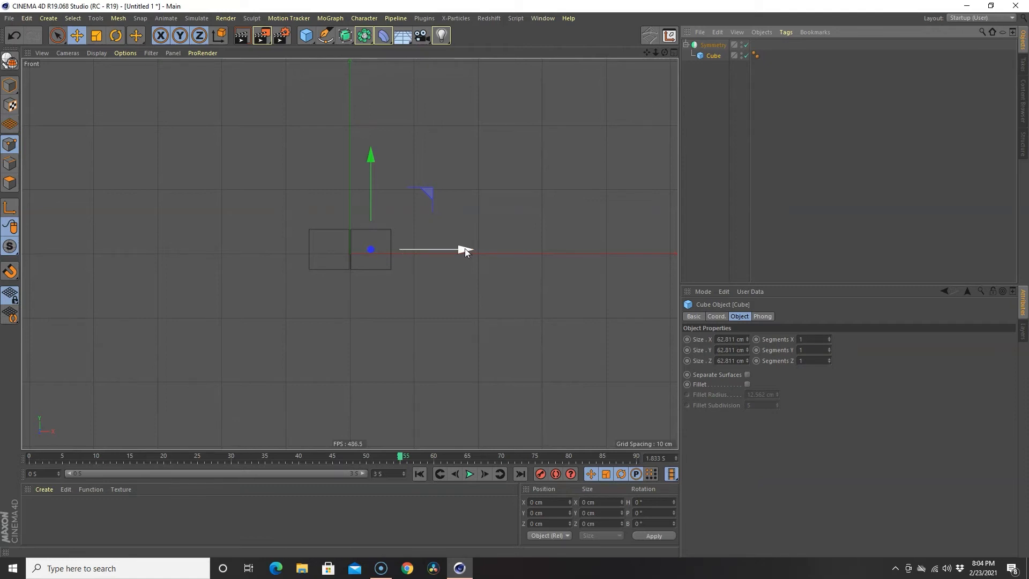
- Nudge the Cube flush against its mirrored copy in the Front view, and move it away along the X axis in the Perspective view
mouse_move(465, 249)
left_mouse_down()
mouse_move(490, 248)
mouse_move(465, 245)
left_mouse_up()
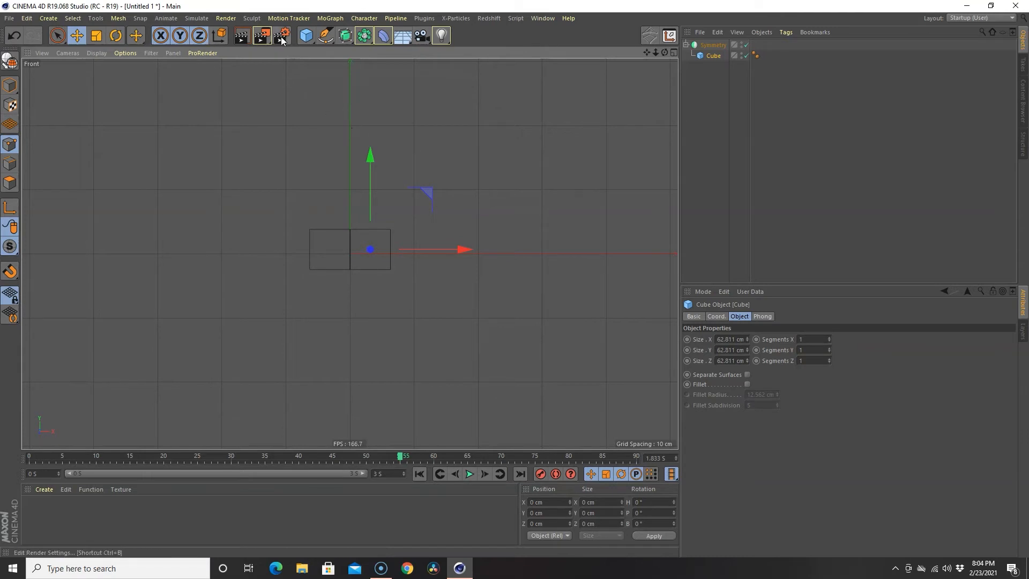
middle_click(422, 107)
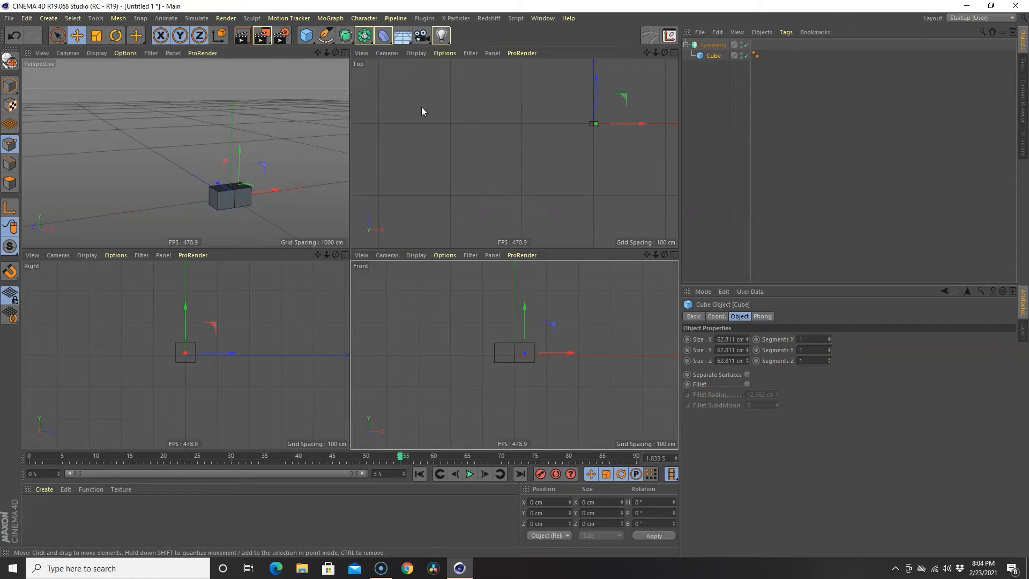
middle_click(242, 149)
mouse_move(536, 326)
left_mouse_down()
mouse_move(564, 320)
mouse_move(545, 324)
left_mouse_up()
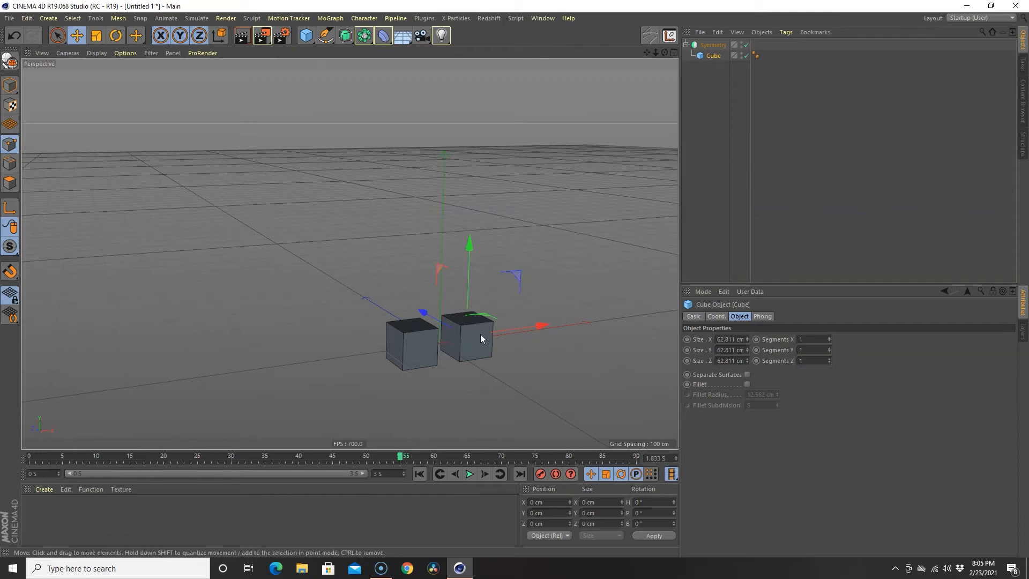
- Make the Cube editable and pull its upper outer corner point to about X 97.7 cm and Y 157.9 cm
key("c")
left_click(495, 320)
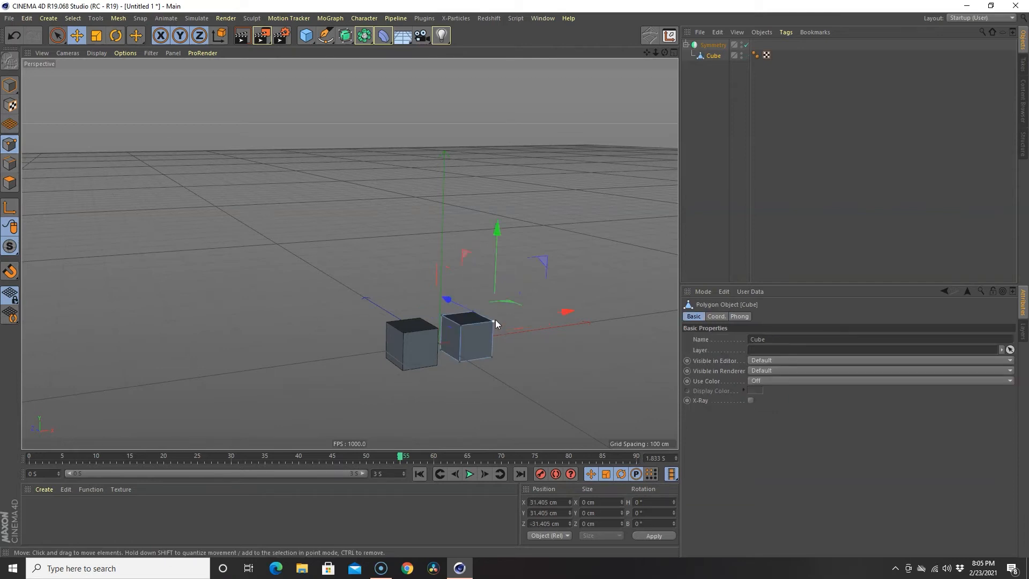
left_click_drag(562, 316, 594, 309)
left_click_drag(531, 243, 526, 159)
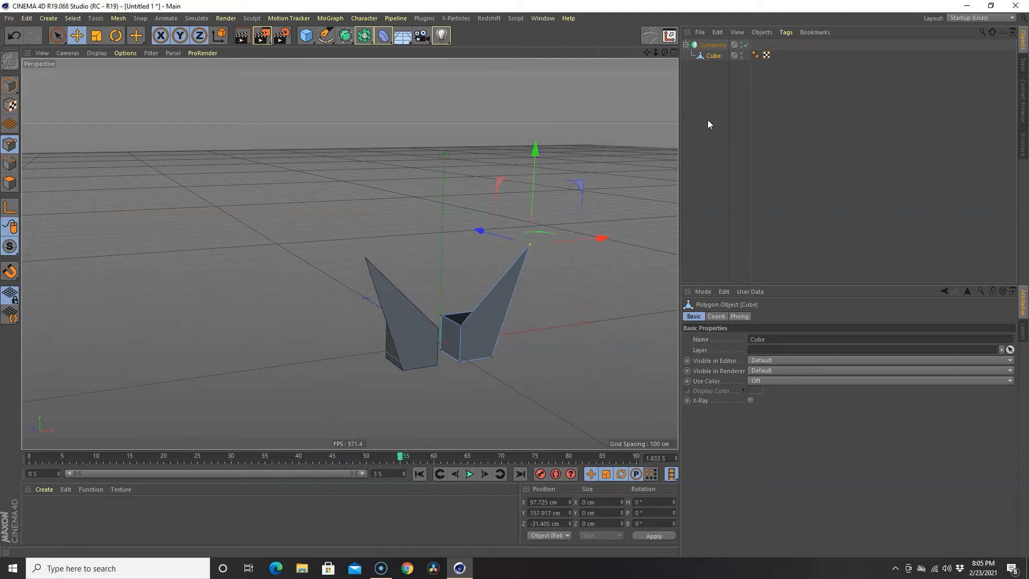
- Delete the Symmetry object with its contents and create a new editable 200 cm Cube
left_click(712, 45)
key("Delete")
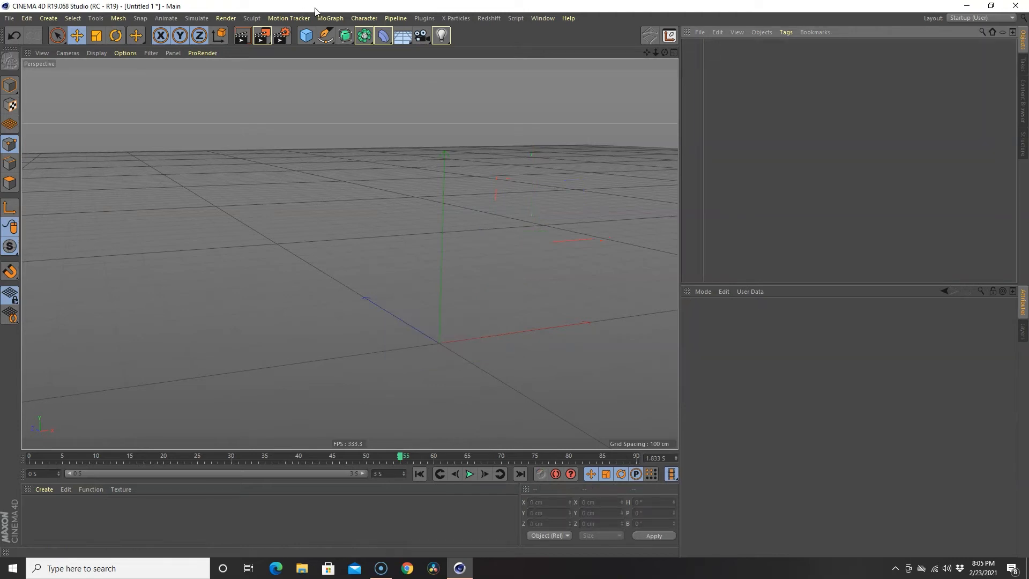
left_click(357, 38)
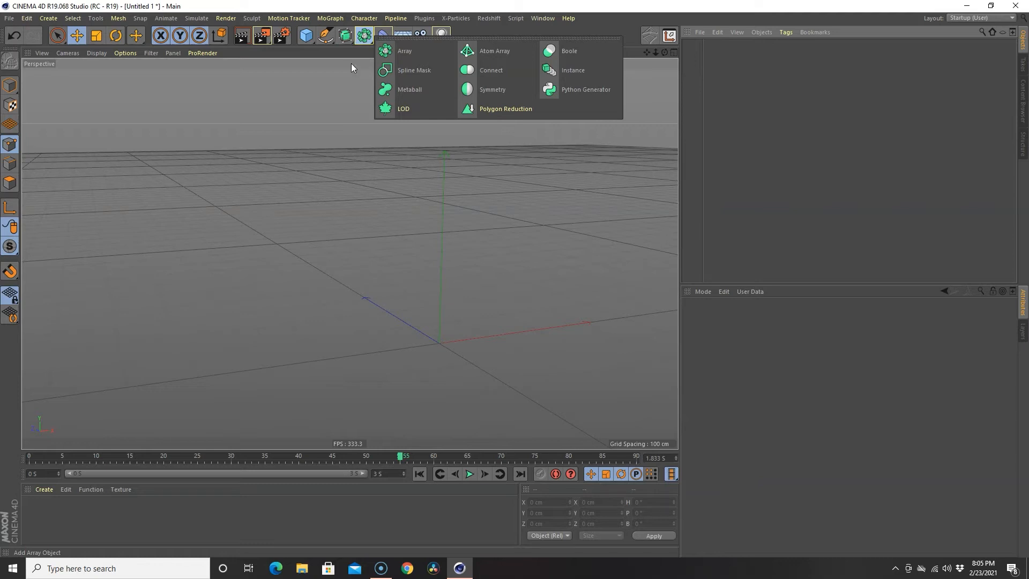
left_click(306, 35)
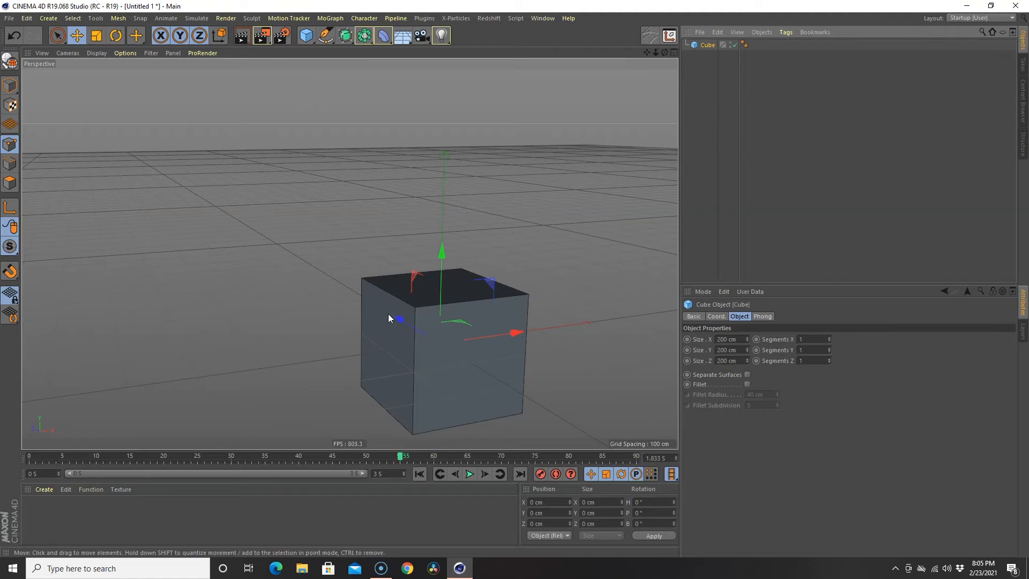
key("c")
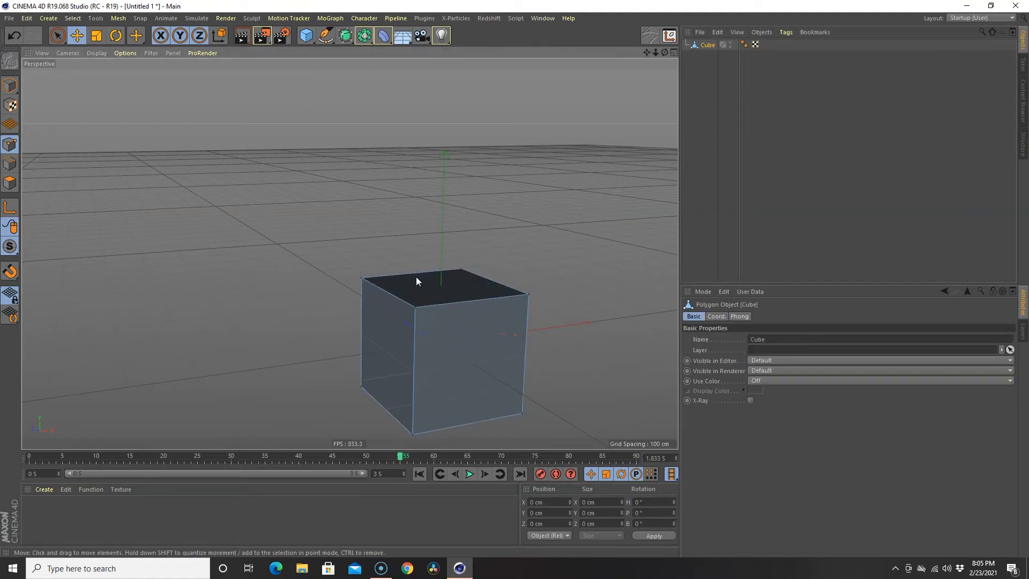
- Add a Sphere and move it along the X axis until it partly overlaps the side of the Cube
left_click(304, 35)
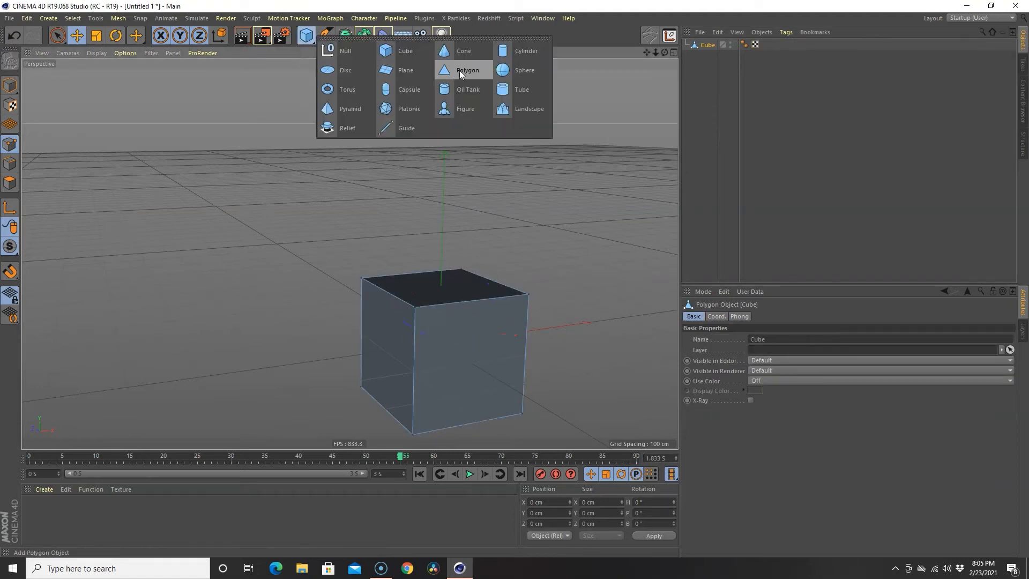
left_click(523, 69)
left_click_drag(517, 332, 646, 307)
mouse_move(560, 378)
left_mouse_down("alt")
mouse_move(512, 384)
mouse_move(528, 381)
left_mouse_up("alt")
left_click_drag(664, 335, 595, 378)
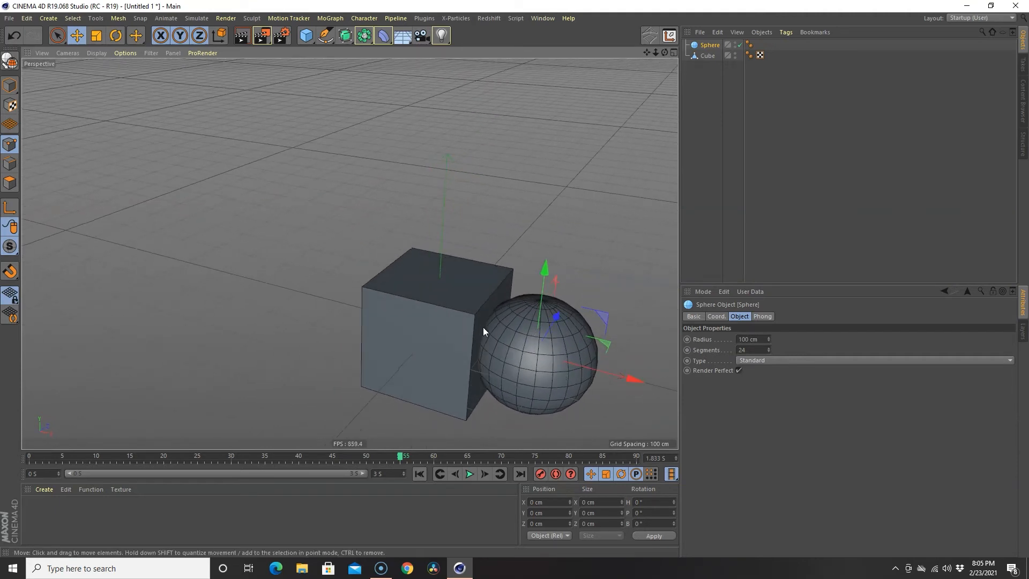
- Add a Boole generator and nest the Cube above the Sphere in it to cut a round hollow into the Cube's side
left_click(364, 35)
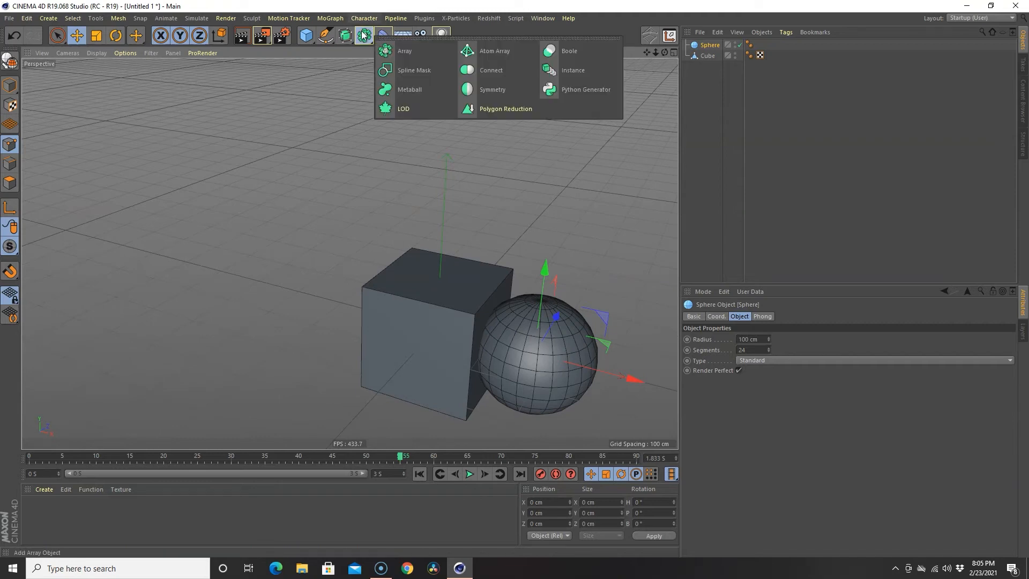
left_click(591, 52)
left_click_drag(705, 59, 709, 47)
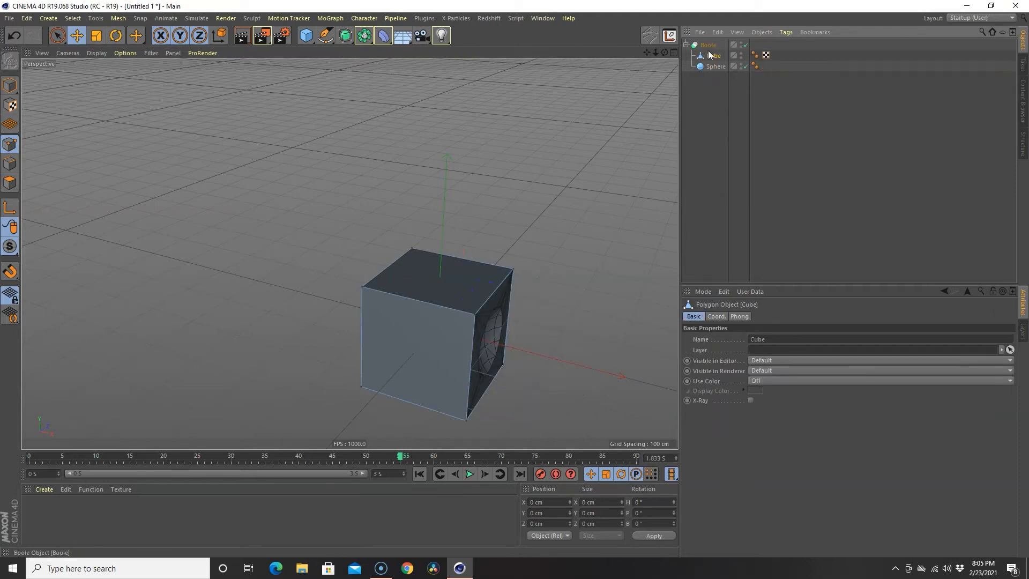
left_click_drag(577, 362, 538, 340, "alt")
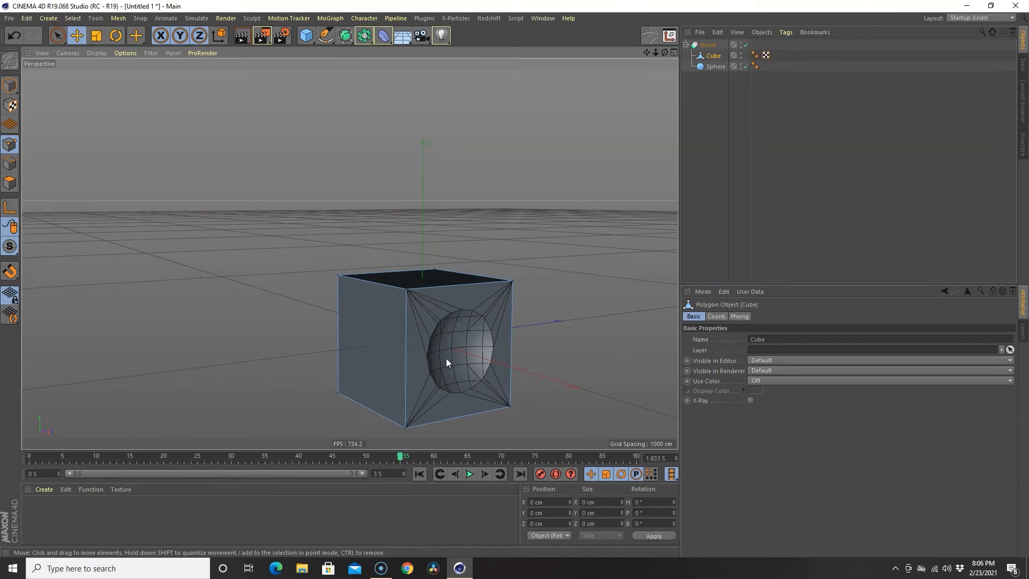
scroll(448, 359, "up", 3)
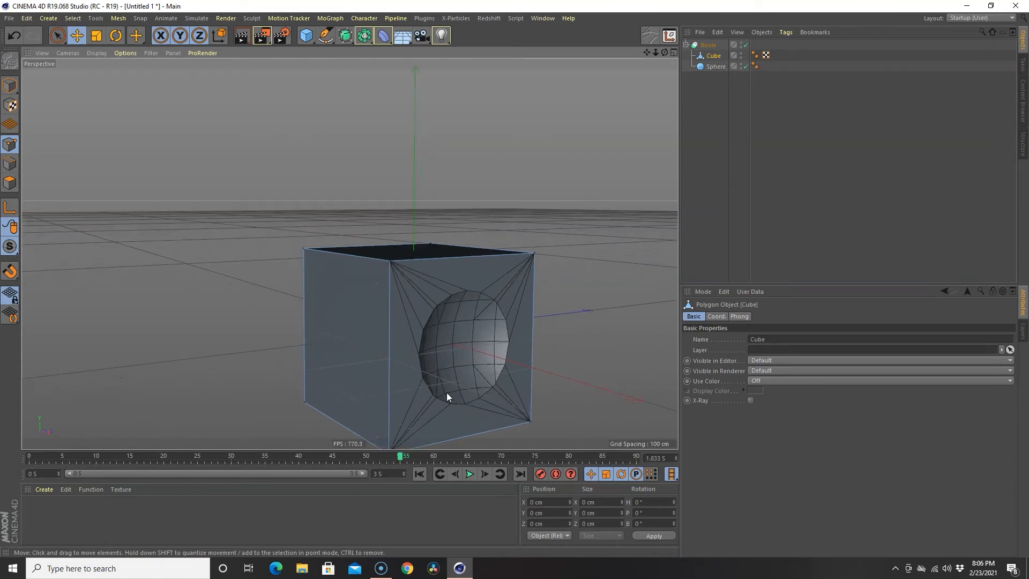
left_click_drag(548, 359, 587, 365, "alt")
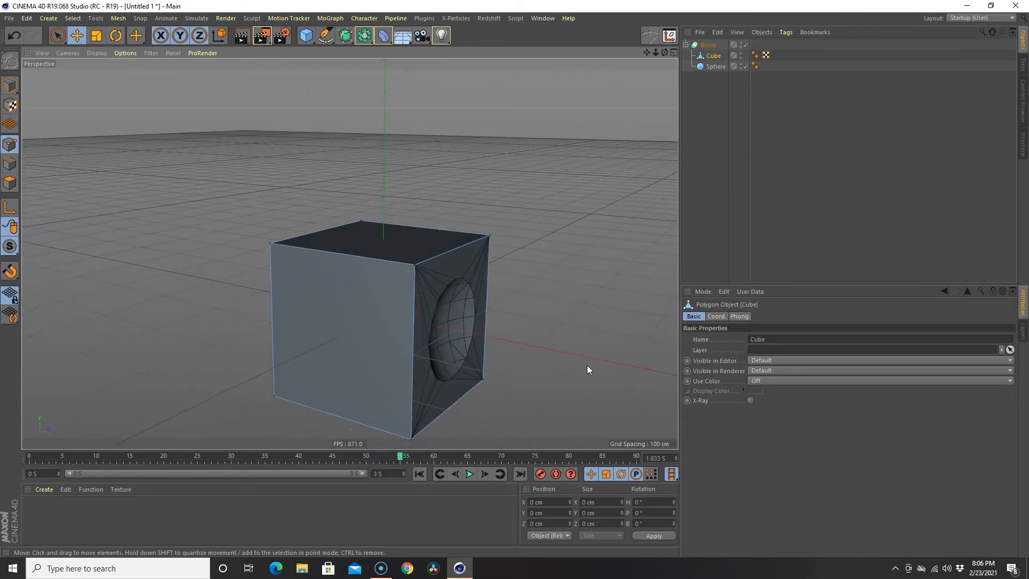
- Replace the Sphere with a Cylinder moved about 200 cm along the X axis, beside the Cube
left_click(713, 67)
key("Delete")
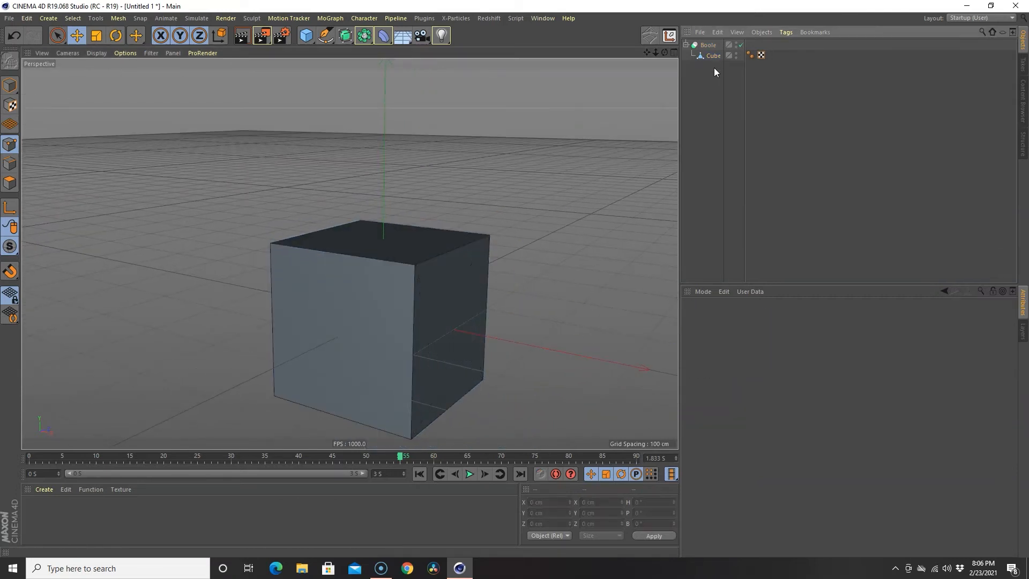
left_click_drag(306, 36, 503, 53)
left_click_drag(469, 333, 642, 339)
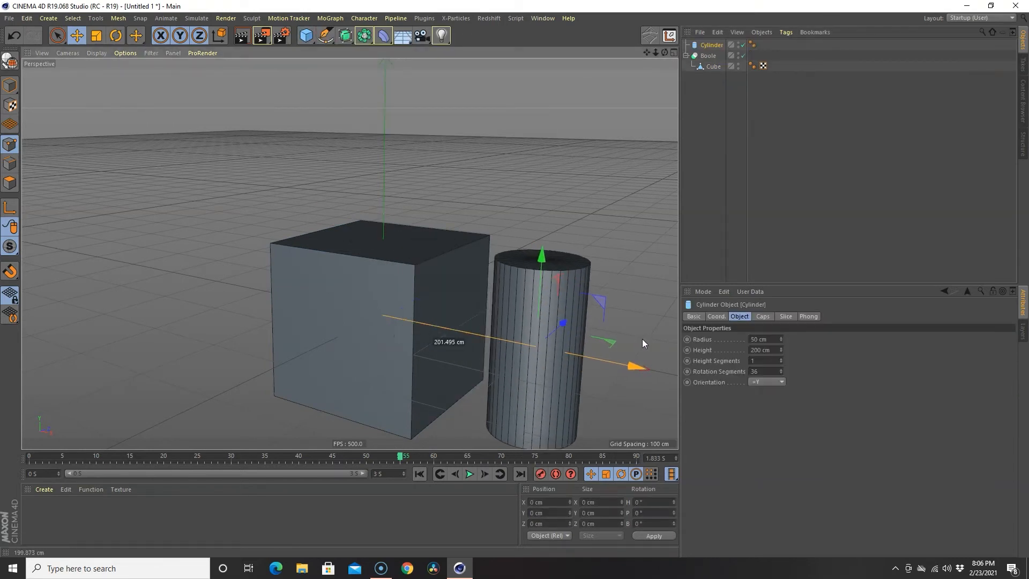
- Rotate the Cylinder onto its side so that its length runs along the X axis
left_click(116, 35)
left_click_drag(583, 318, 619, 467)
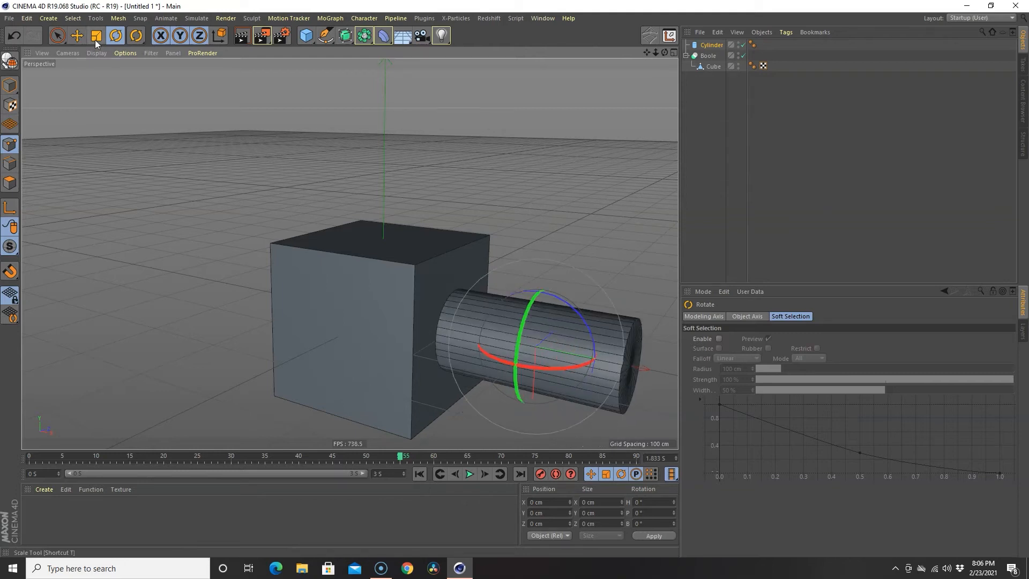
left_click(80, 36)
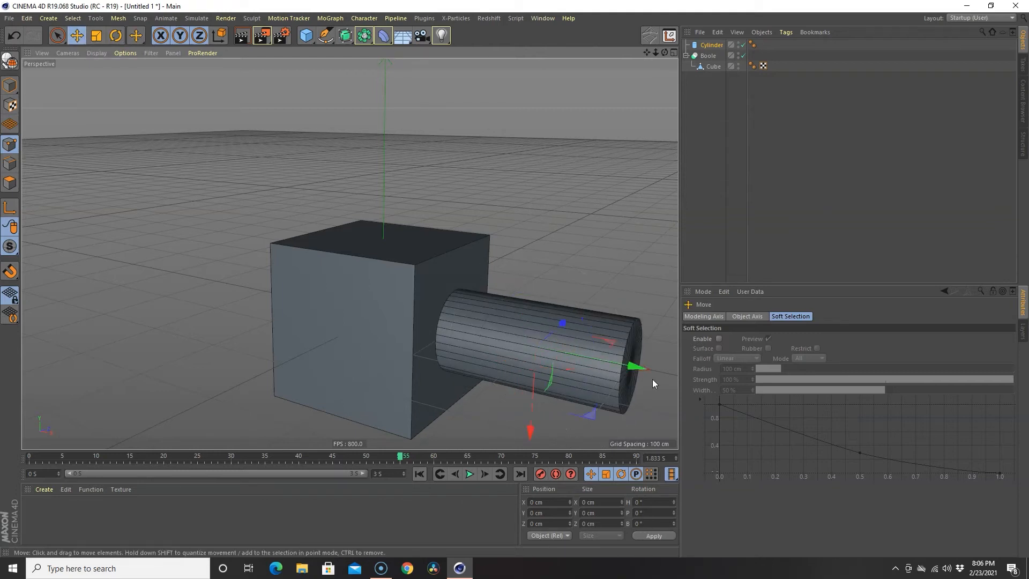
- Set the Cylinder's radius to 51 cm and height to 308 cm, and slide it along X through the Cube
left_click_drag(590, 380, 600, 383, "alt")
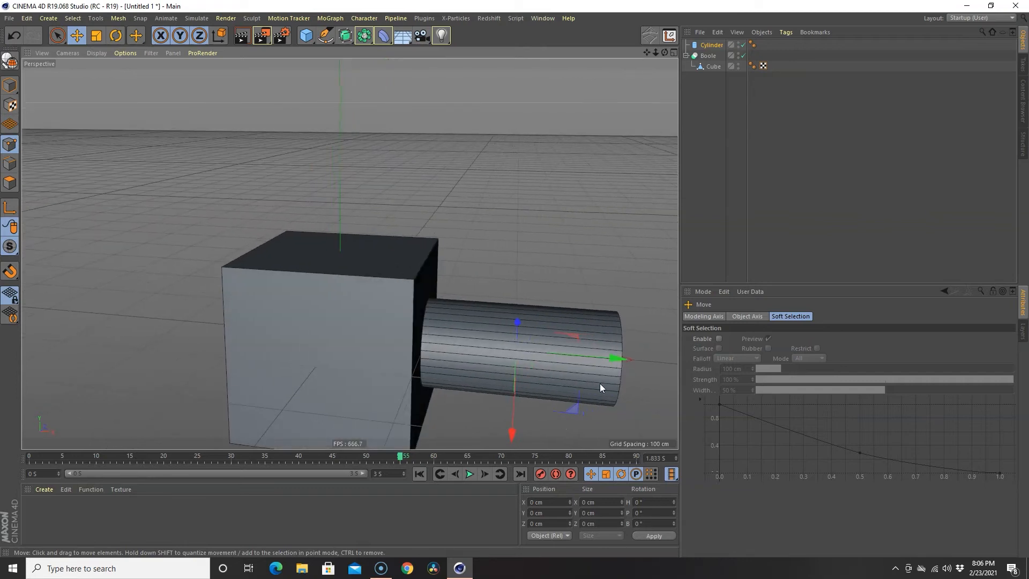
left_click(708, 46)
left_click_drag(621, 358, 630, 358)
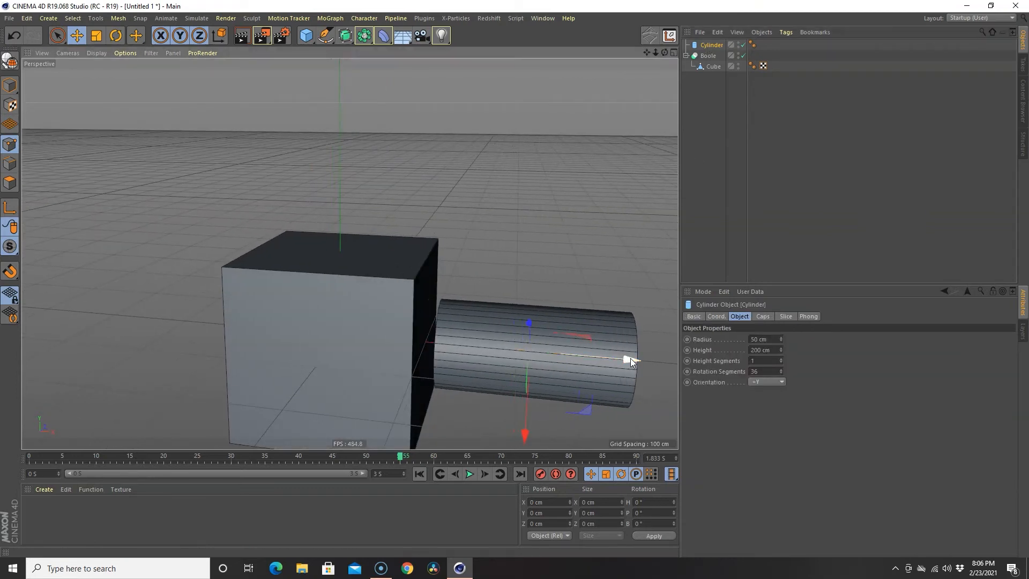
left_click(781, 338)
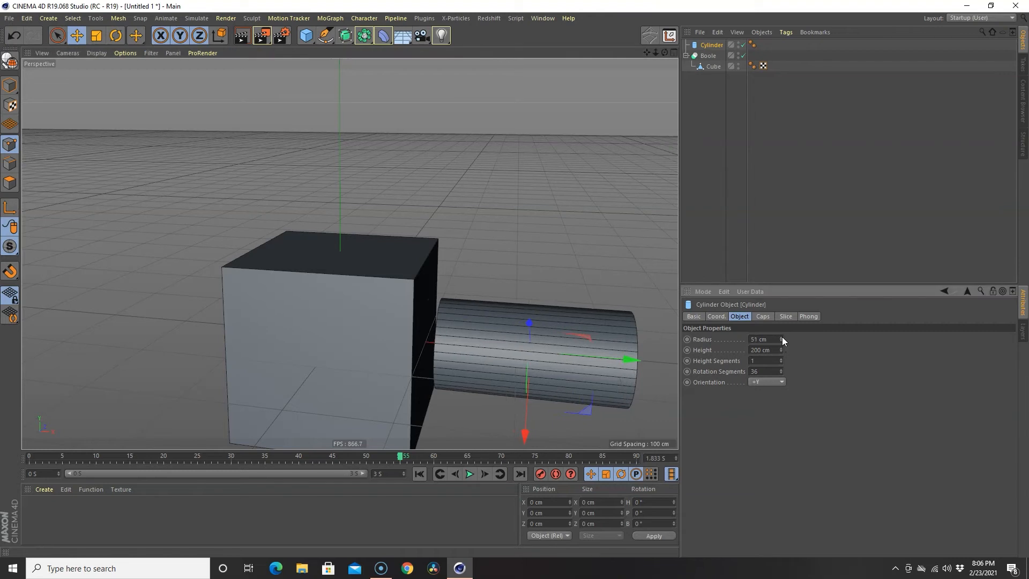
left_click_drag(780, 349, 781, 345)
left_click_drag(635, 359, 436, 359)
left_click_drag(491, 411, 544, 352, "alt")
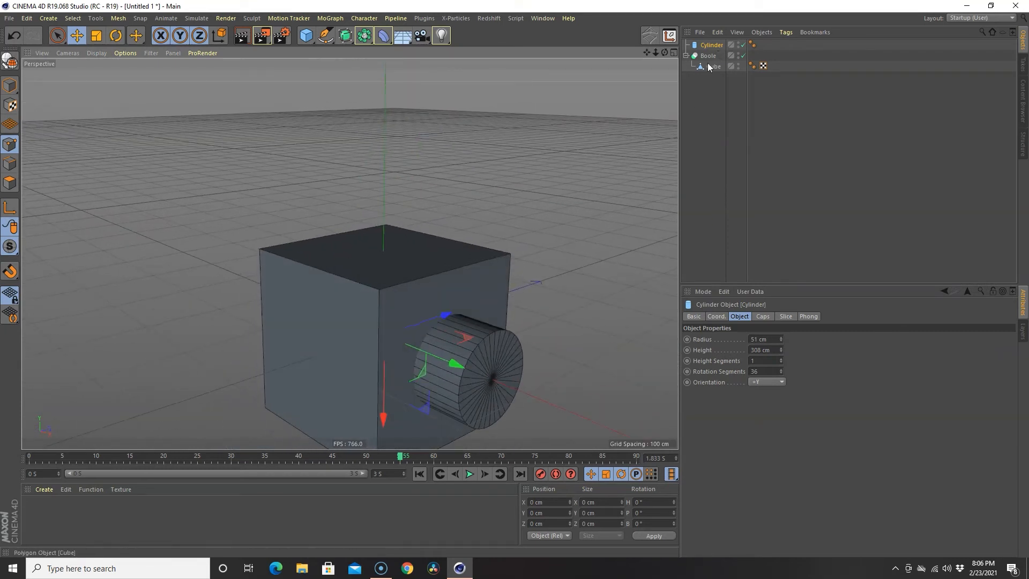
- Nest the Cylinder in the Boole and order it below the Cube to cut a round hole through the Cube
left_click_drag(709, 47, 706, 55)
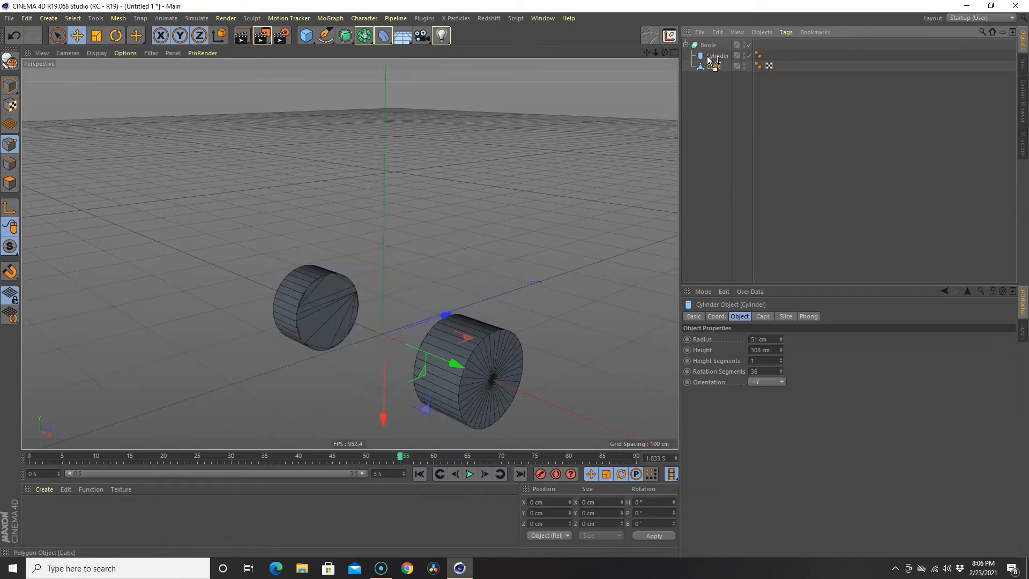
left_click_drag(708, 55, 710, 70)
left_click_drag(591, 359, 548, 344, "alt")
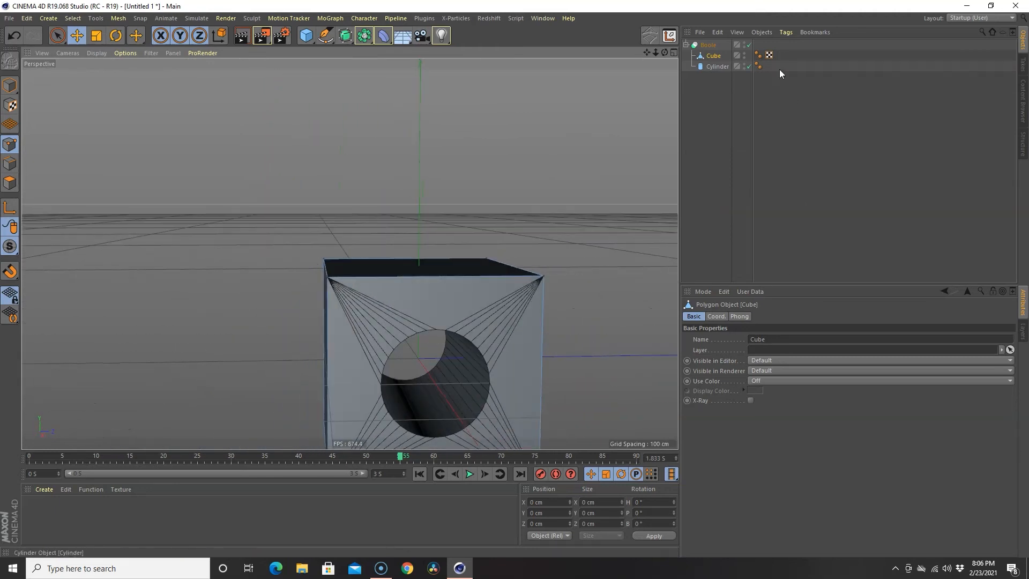
- Change the Boole's Boolean Type to A union B
left_click(708, 45)
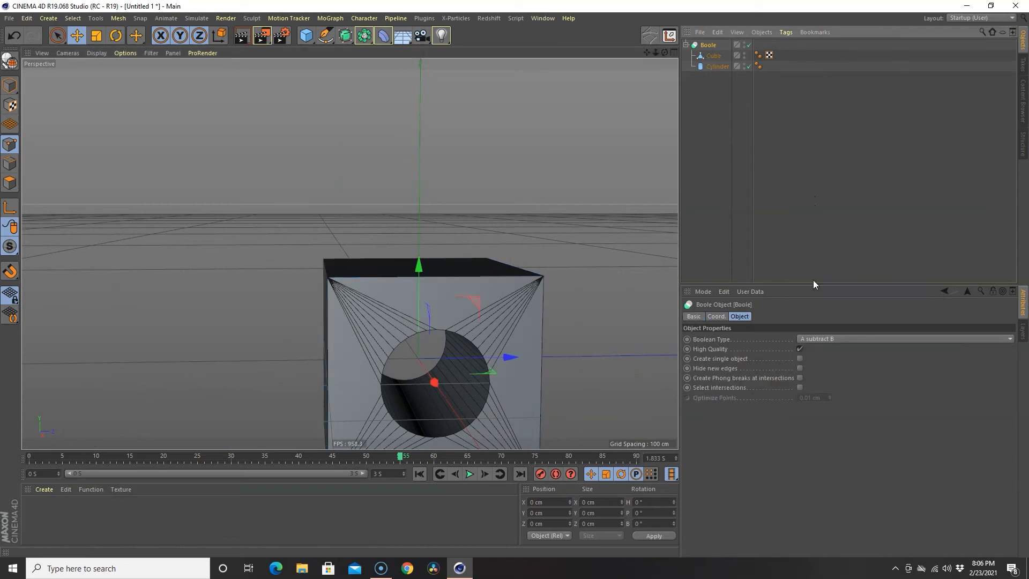
left_click(823, 339)
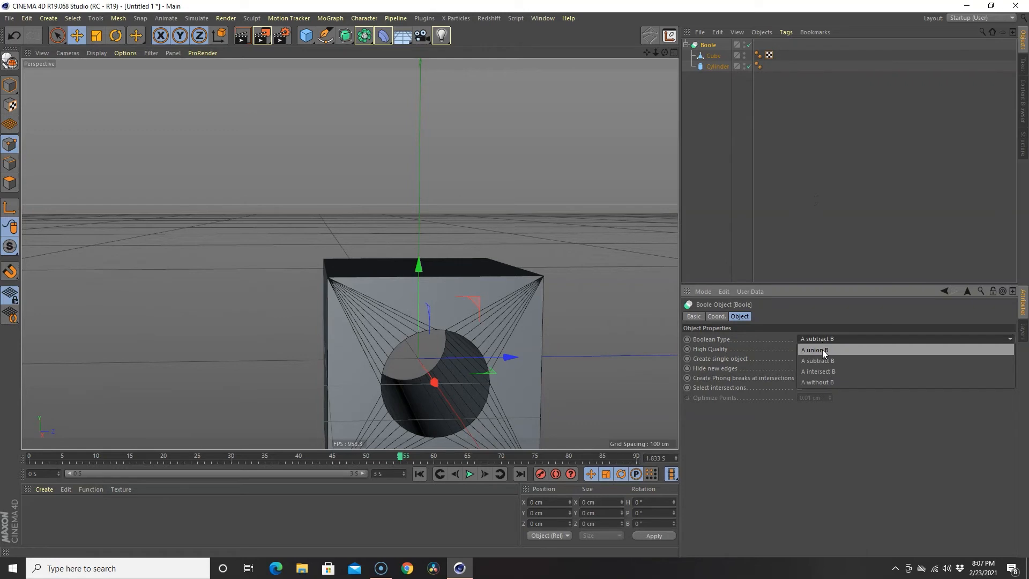
left_click(822, 349)
left_click_drag(609, 336, 697, 407, "alt")
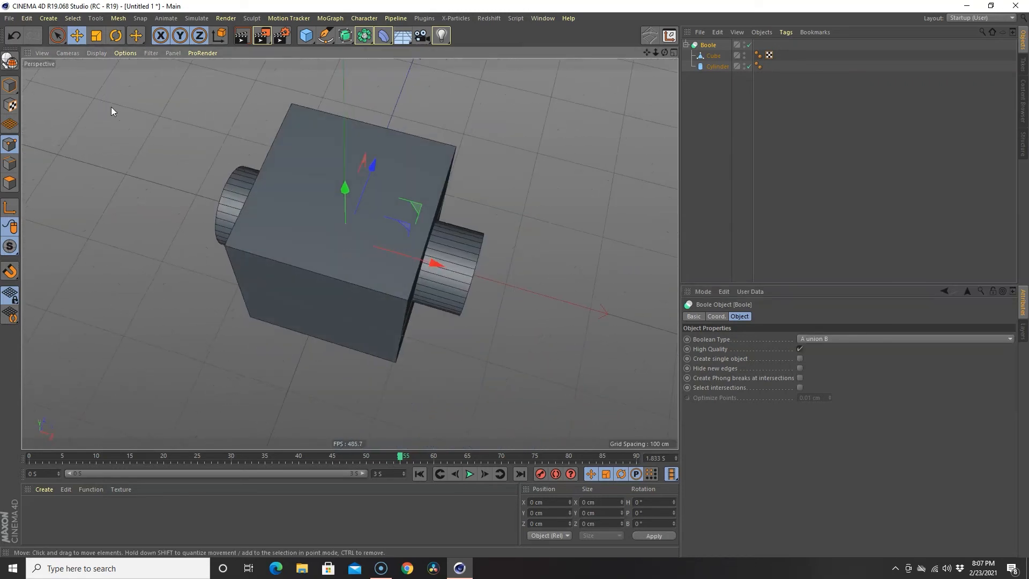
- Make the Boole editable in Polygon mode, activate Live Selection and expand the resulting group
left_click(10, 183)
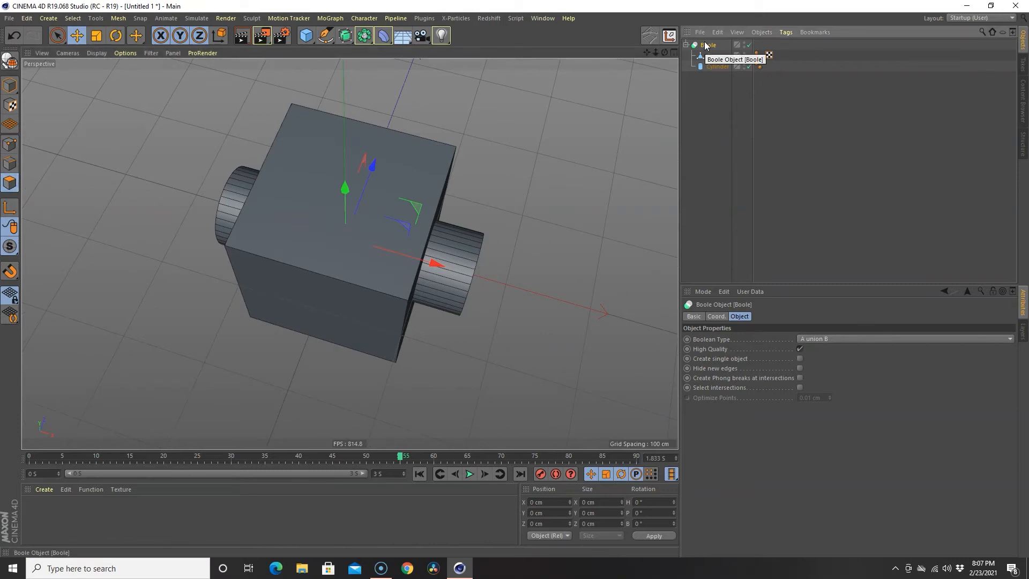
key("c")
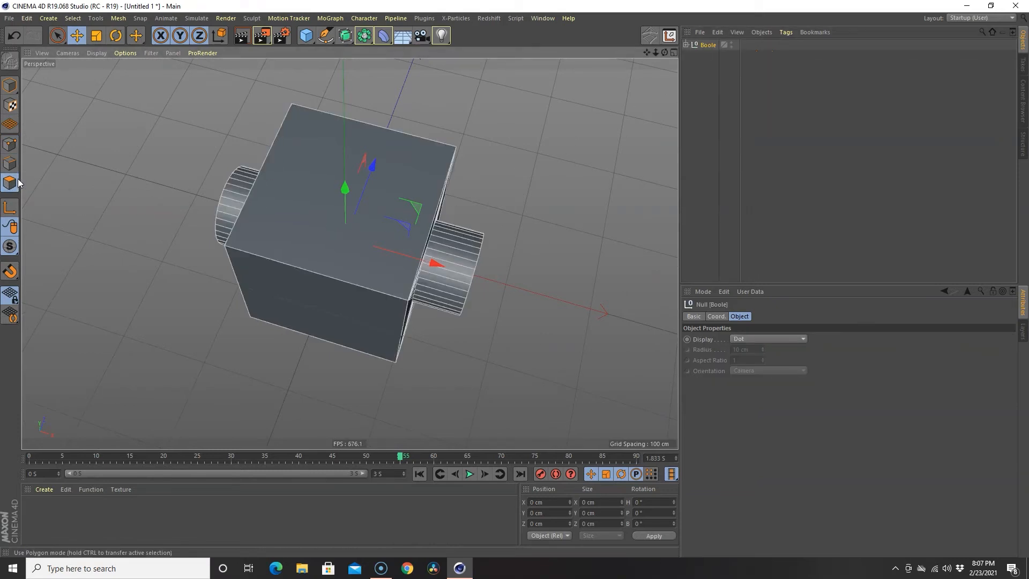
left_click(58, 36)
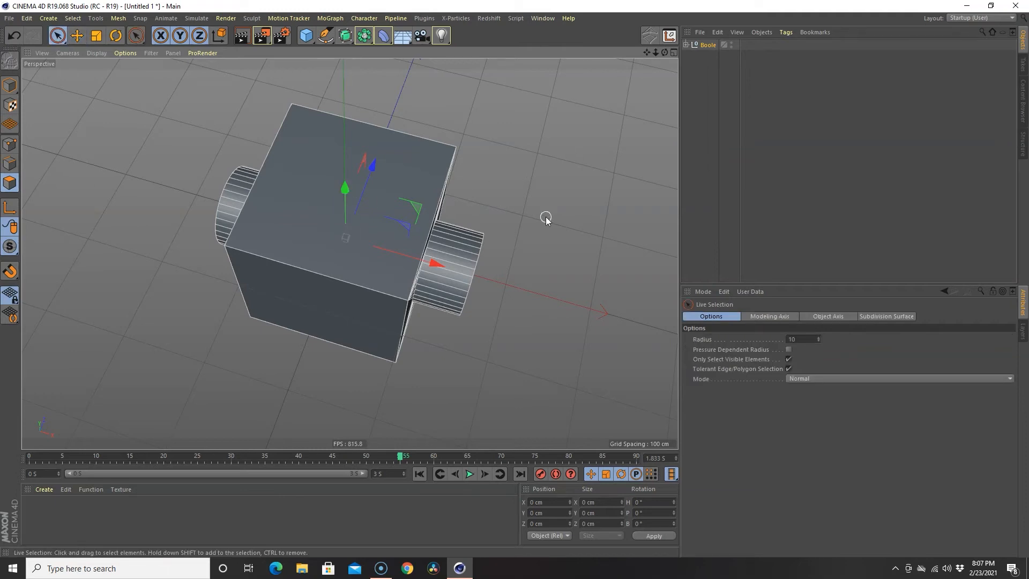
left_click(685, 45)
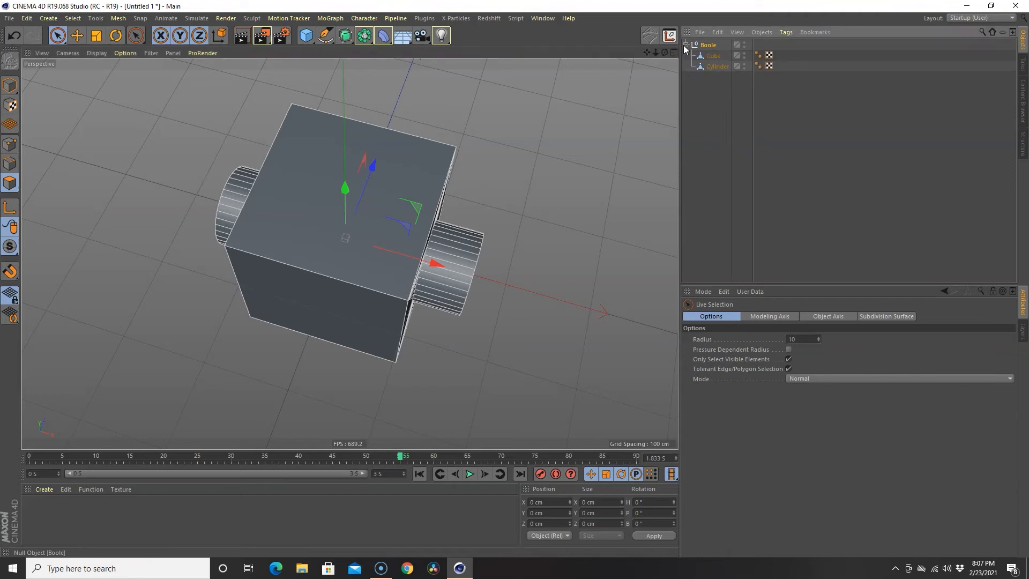
- Delete the Cube's top polygon and inspect the inside of the box where the Cylinder joins it
left_click(713, 56)
left_click(355, 207)
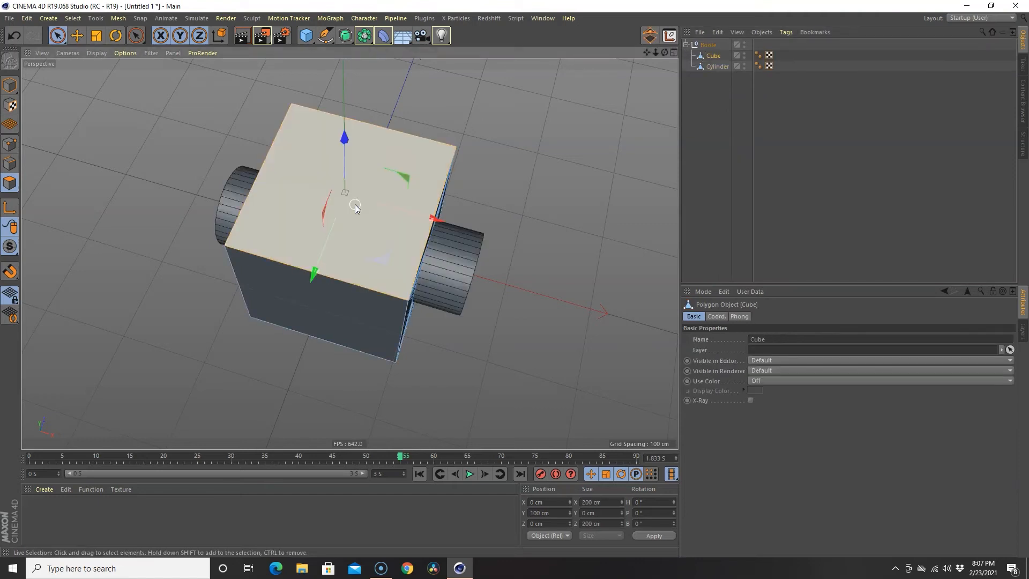
key("Delete")
left_click_drag(356, 207, 318, 208, "alt")
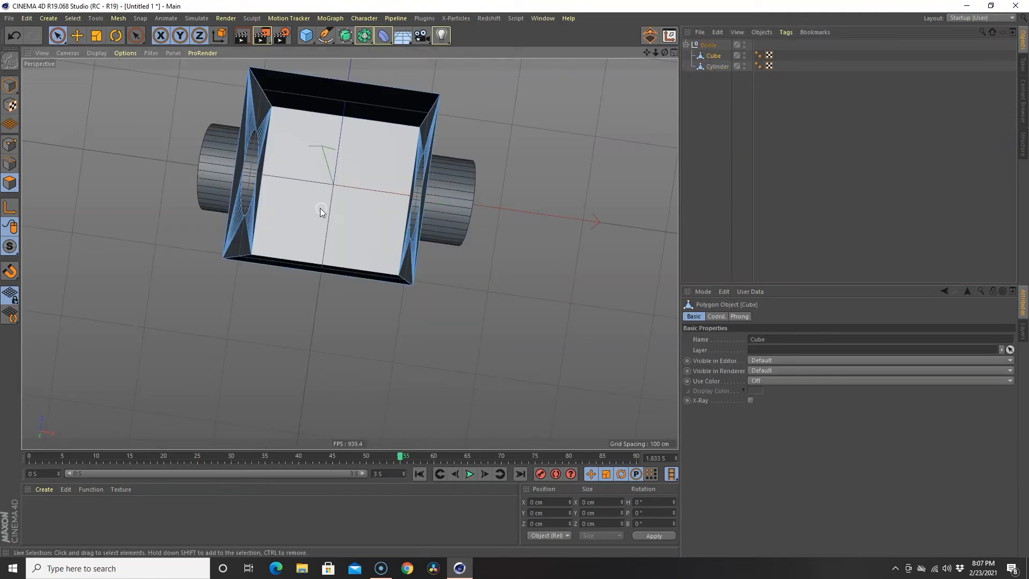
scroll(328, 210, "up", 5)
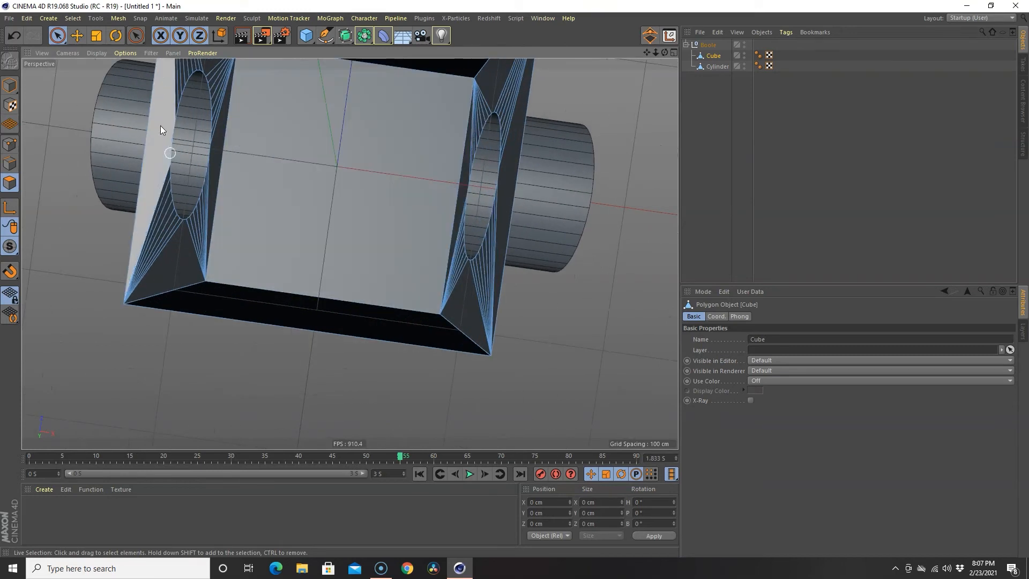
left_click_drag(442, 205, 420, 157, "alt")
left_click_drag(587, 178, 520, 341, "alt")
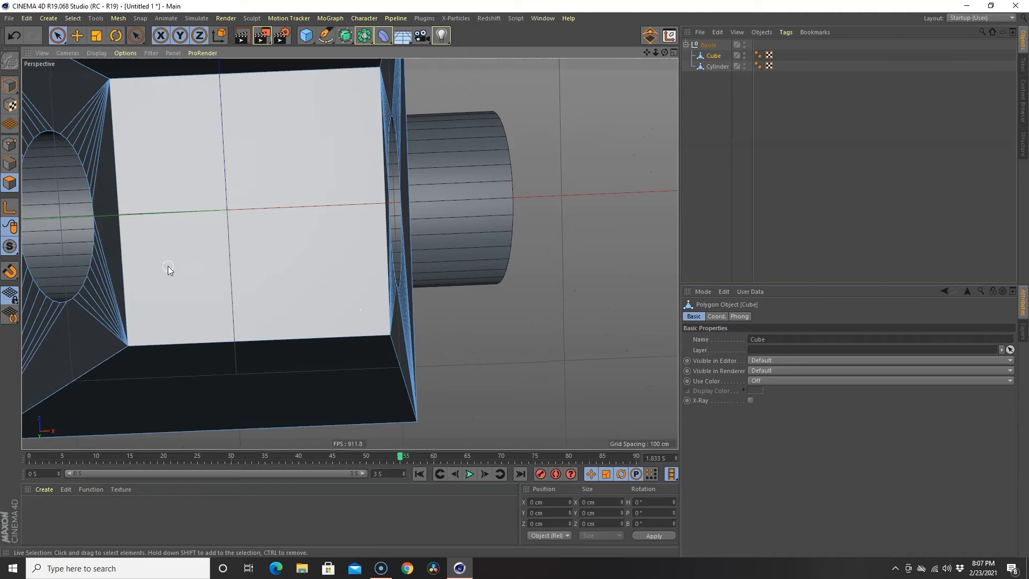
scroll(190, 228, "down", 4)
left_click_drag(230, 237, 429, 202, "alt")
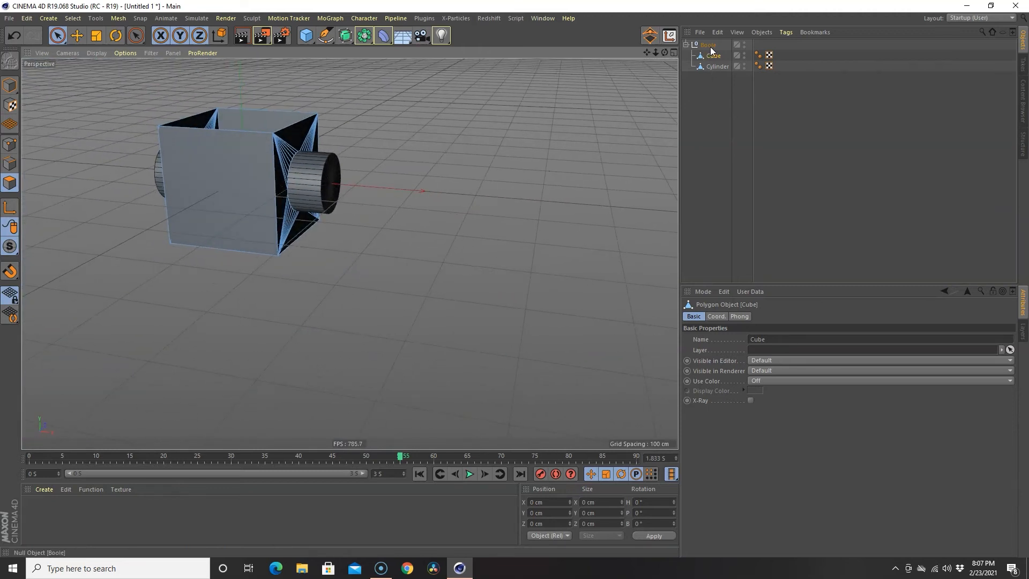
- Undo the deletion of the Cube's top polygon and select the Boole group
key("ctrl+z")
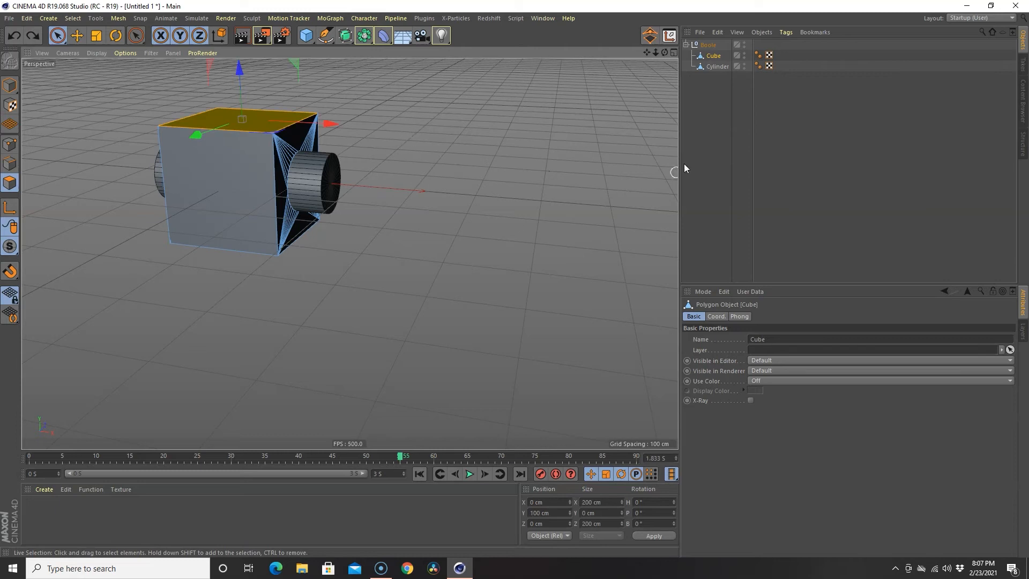
left_click(713, 44)
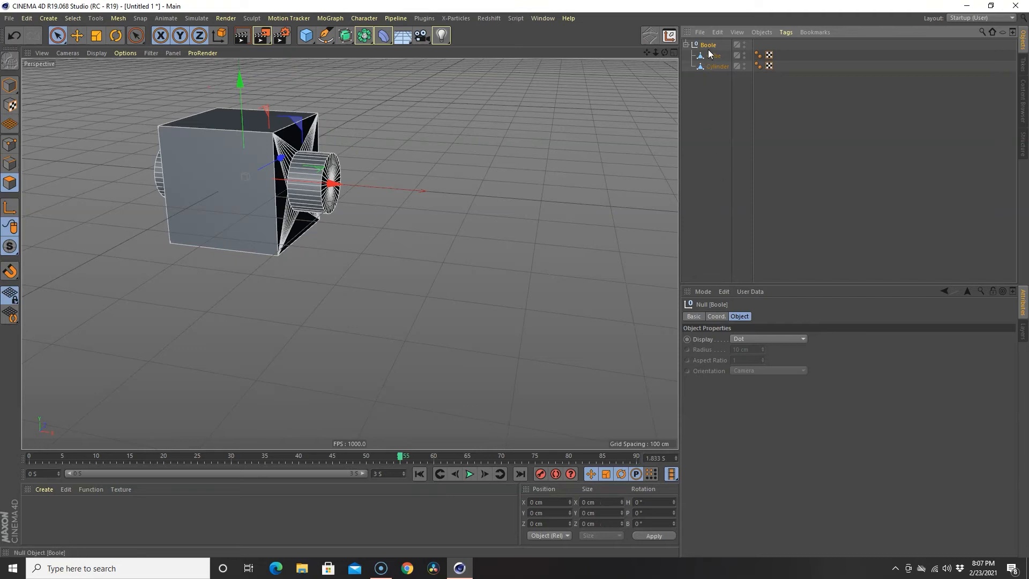
- Undo the conversion of the Boole and its objects to editable geometry, restoring the live Boole object
key("ctrl+z")
key("ctrl+z")
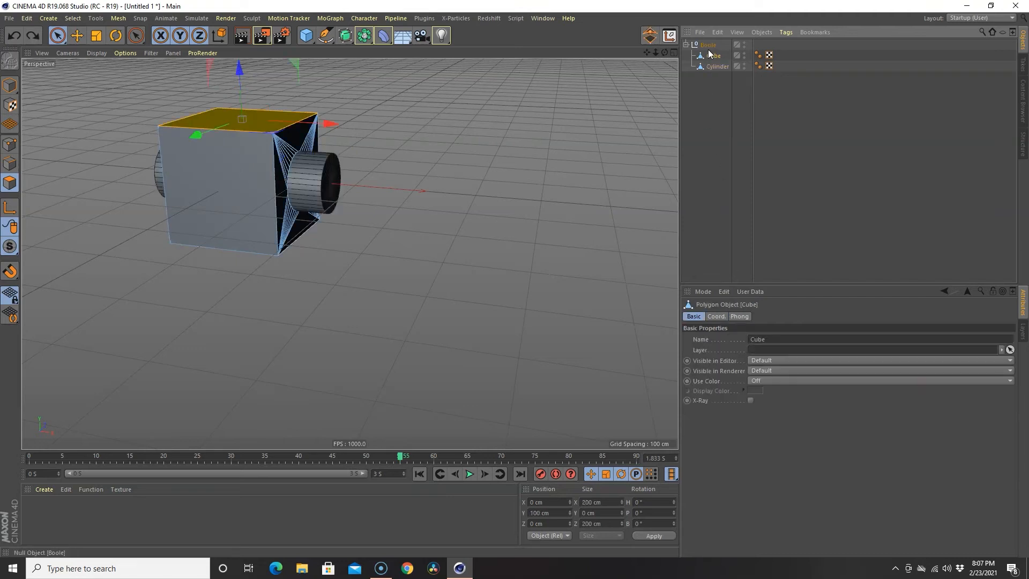
key("ctrl+y")
key("ctrl+y")
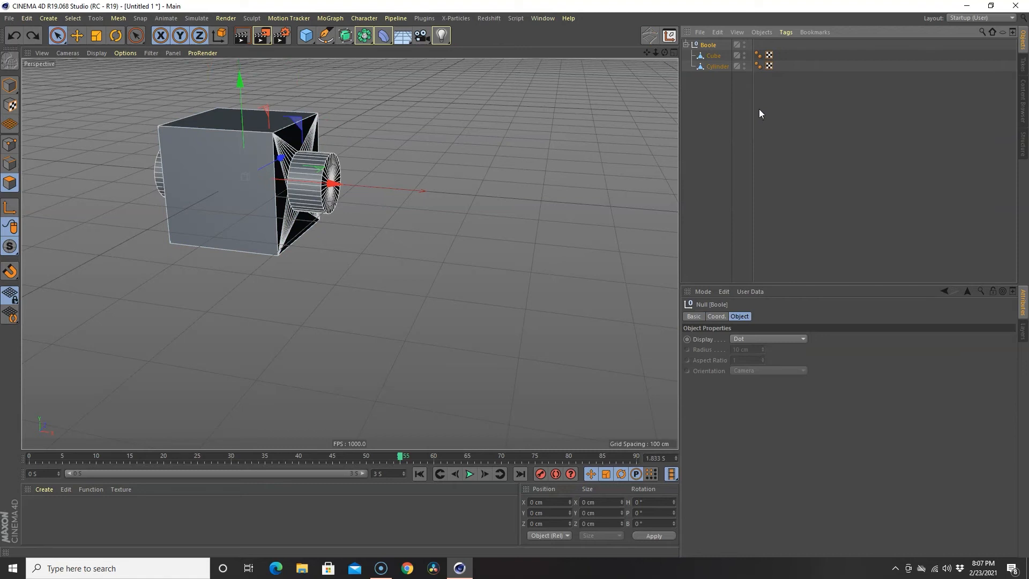
key("ctrl+z")
- Set the Boole's Boolean type to A intersect B and inspect the overlapping shape up close
left_click(847, 339)
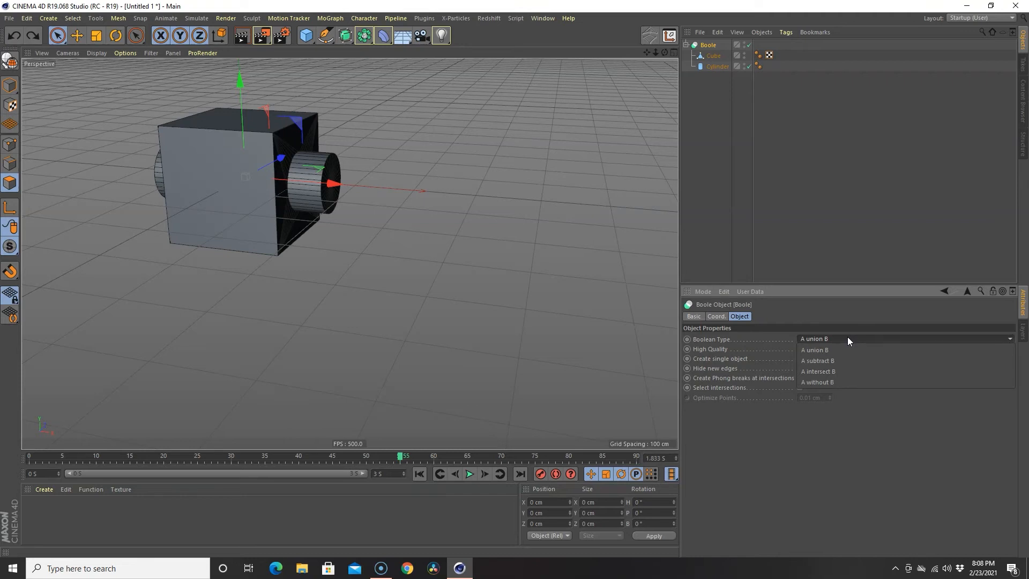
left_click(830, 371)
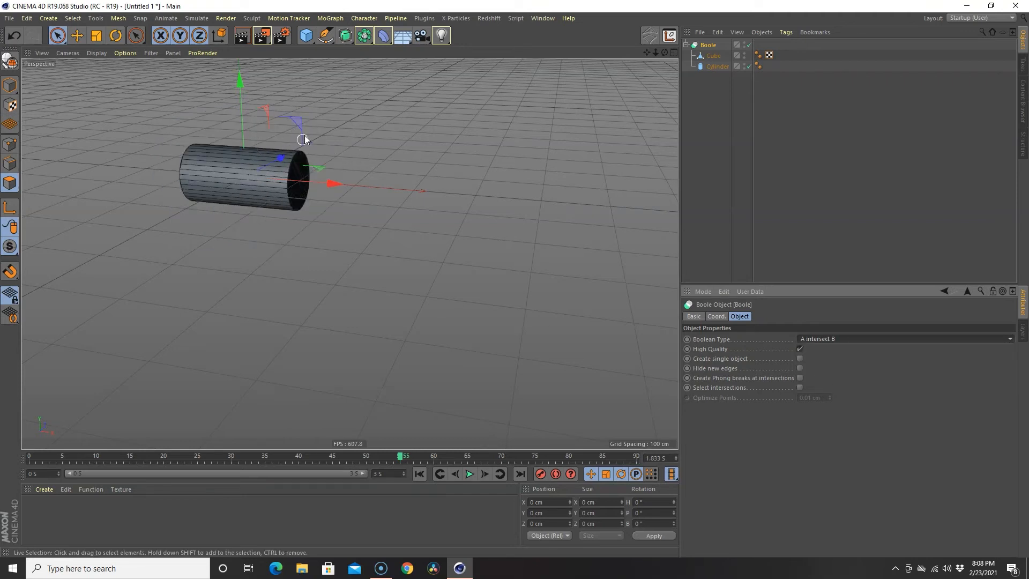
scroll(255, 187, "up", 2)
scroll(262, 199, "up", 2)
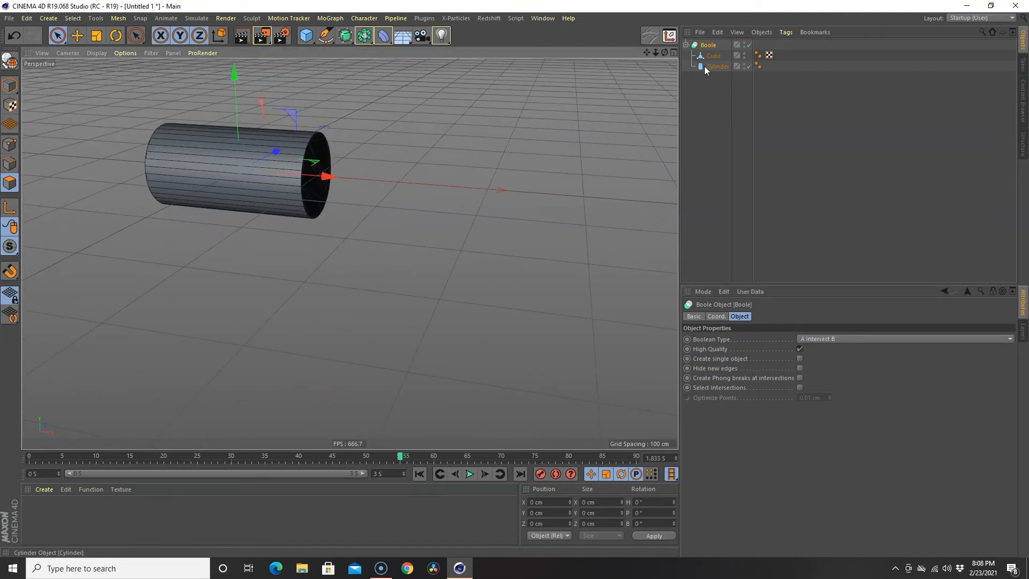
- Temporarily move the Cylinder out of the Boole to compare it with the intersection, undo the move and inspect the shape
left_click_drag(705, 66, 715, 45)
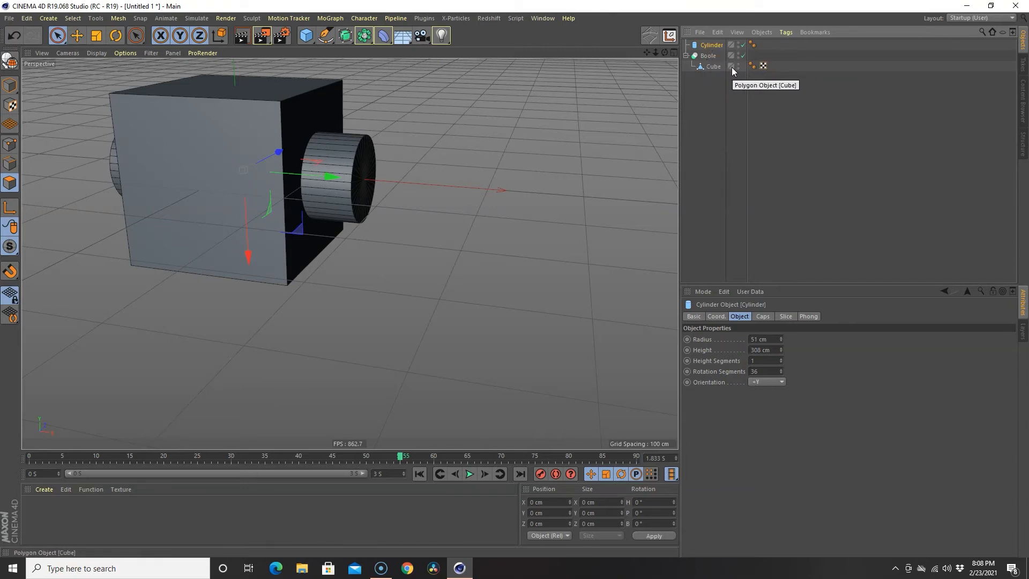
key("ctrl+z")
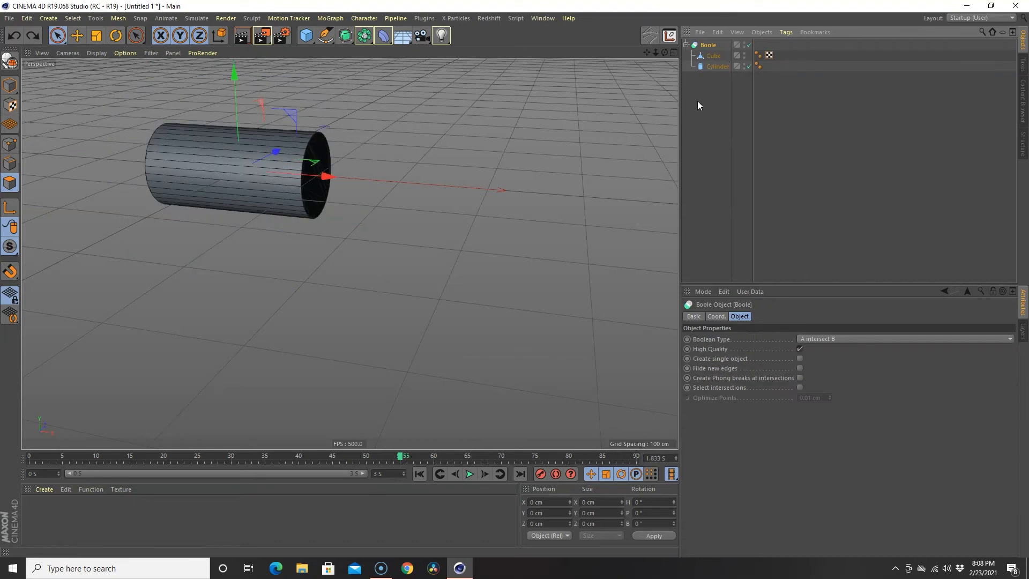
mouse_move(381, 225)
left_mouse_down("alt")
mouse_move(307, 225)
mouse_move(455, 219)
mouse_move(370, 230)
left_mouse_up("alt")
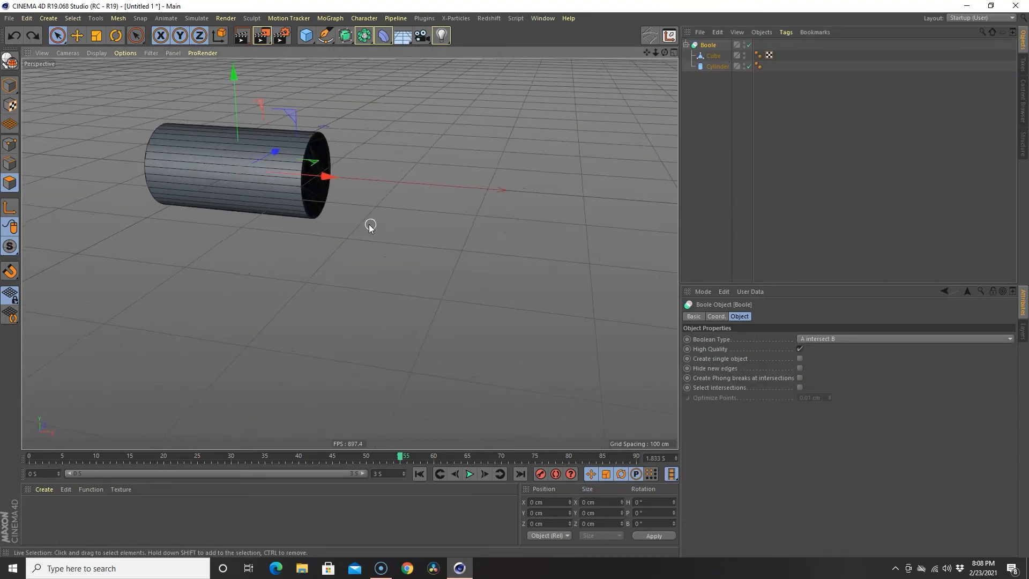
left_click_drag(214, 214, 265, 211, "alt")
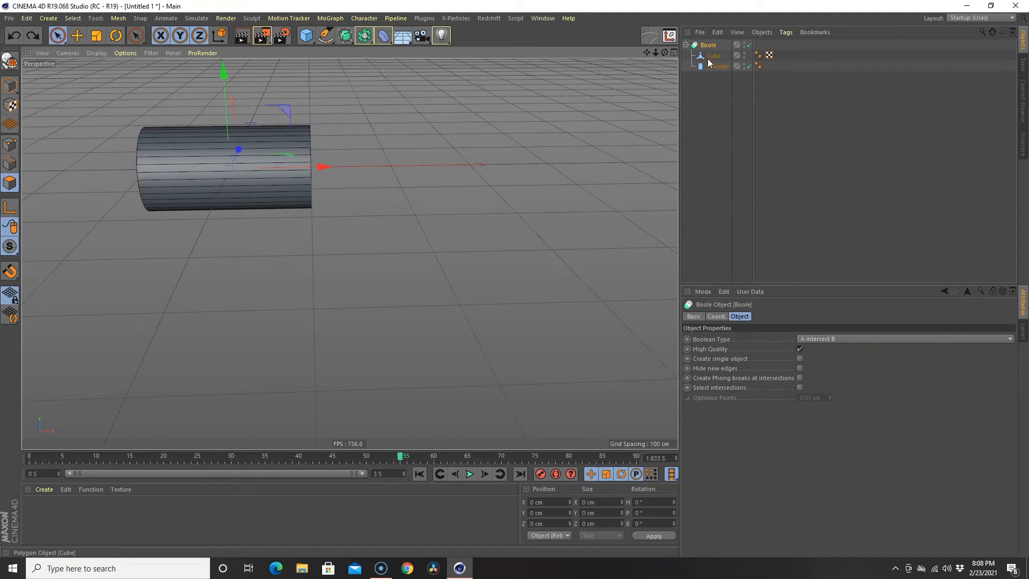
left_click_drag(363, 160, 314, 154, "alt")
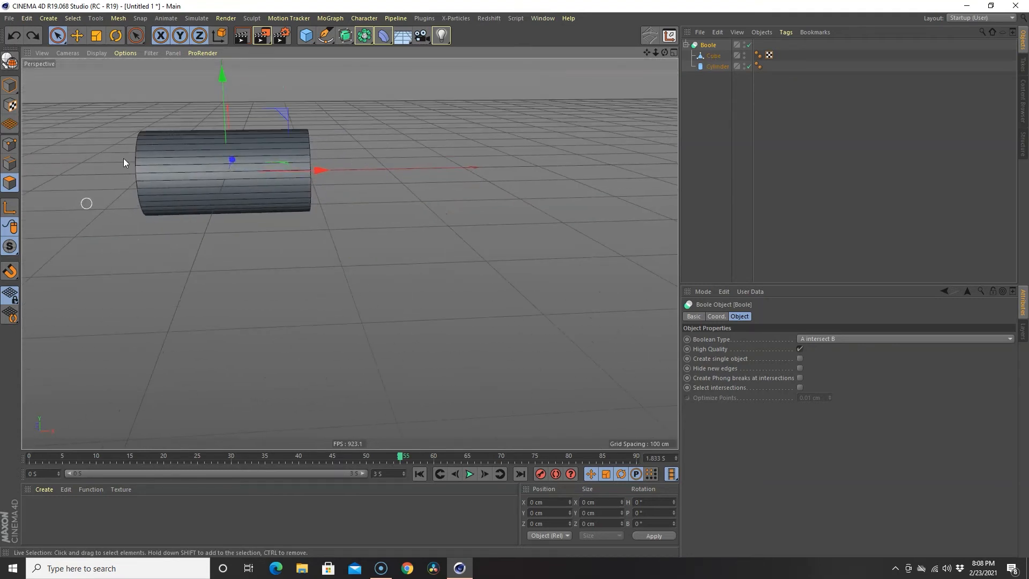
- Switch the Boolean type to A without B and inspect the cut faces of the cube from several sides
left_click(835, 339)
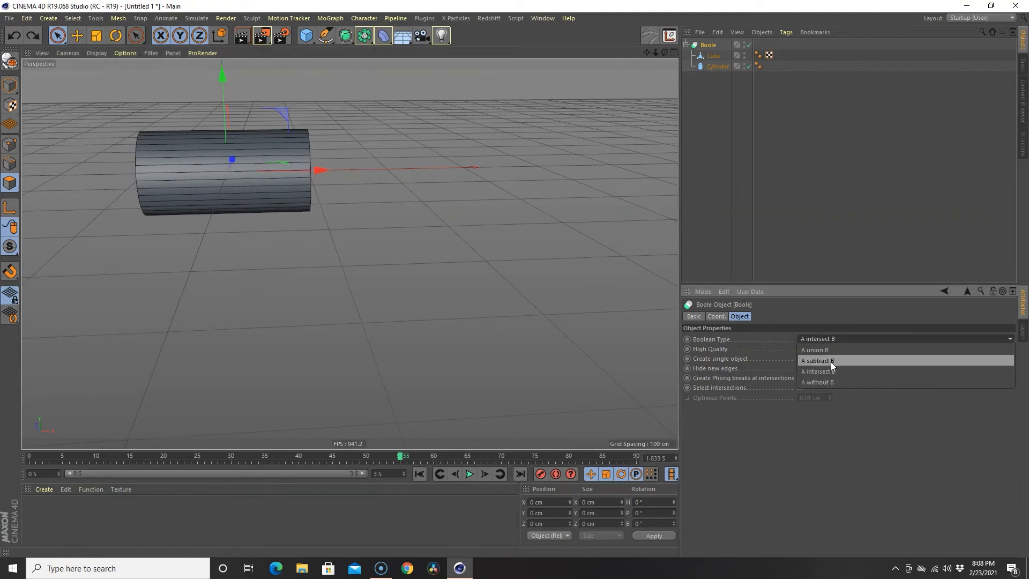
left_click(828, 382)
left_click_drag(616, 370, 386, 329, "alt")
left_click_drag(416, 200, 776, 332, "alt")
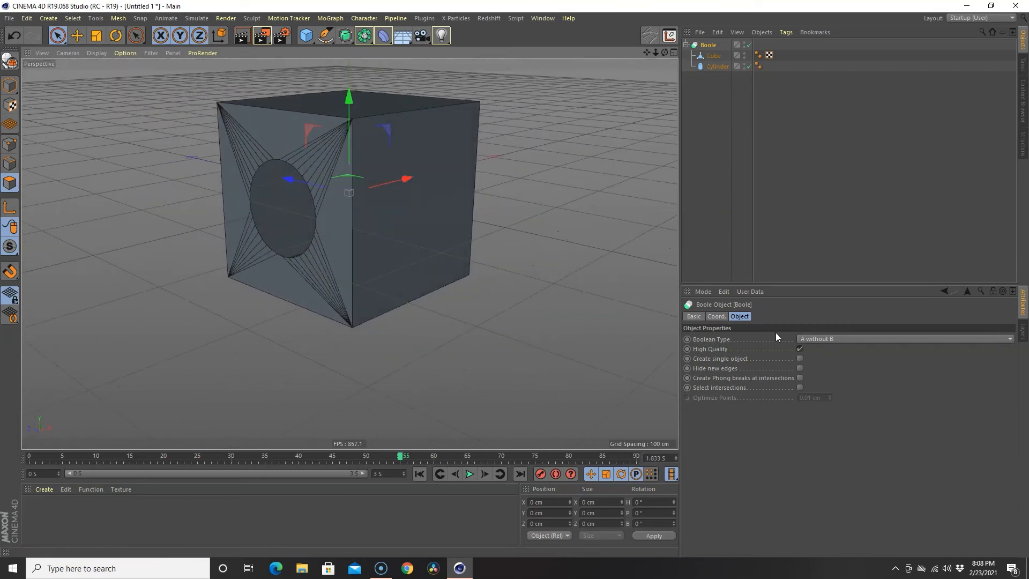
- Compare the Boolean types A union B and A subtract B, leaving A subtract B active and looking through the hole
left_click(832, 339)
left_click(821, 348)
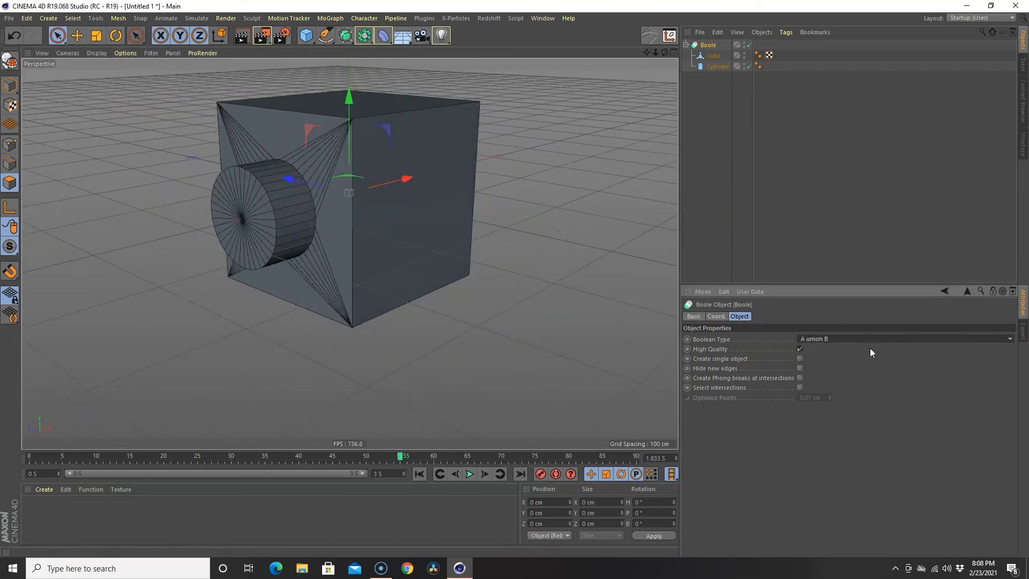
left_click(863, 339)
left_click(843, 361)
left_click_drag(577, 302, 622, 290, "alt")
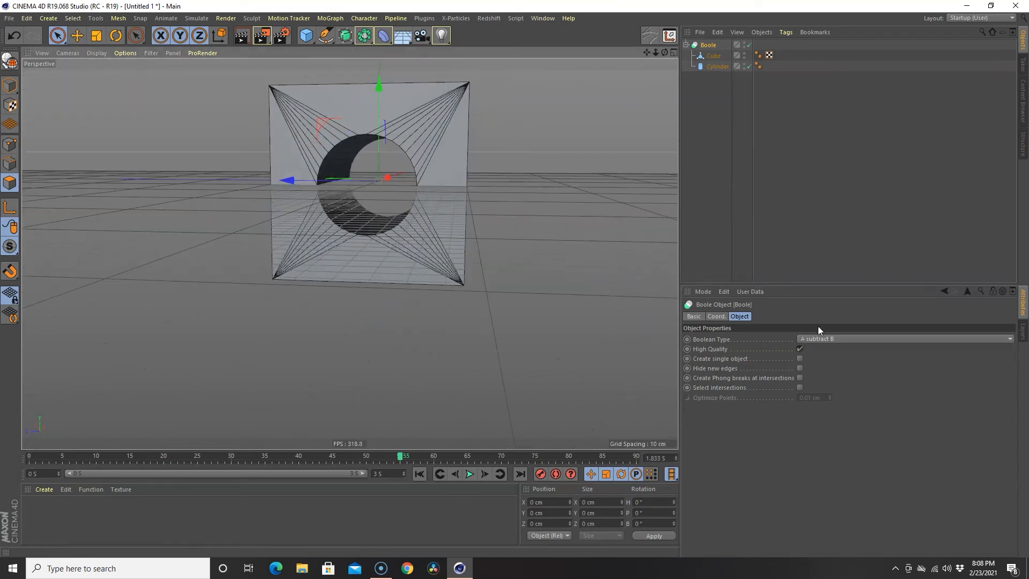
- Change the Boolean type back to A without B and look inside the hollow cube
left_click(838, 340)
left_click(831, 381)
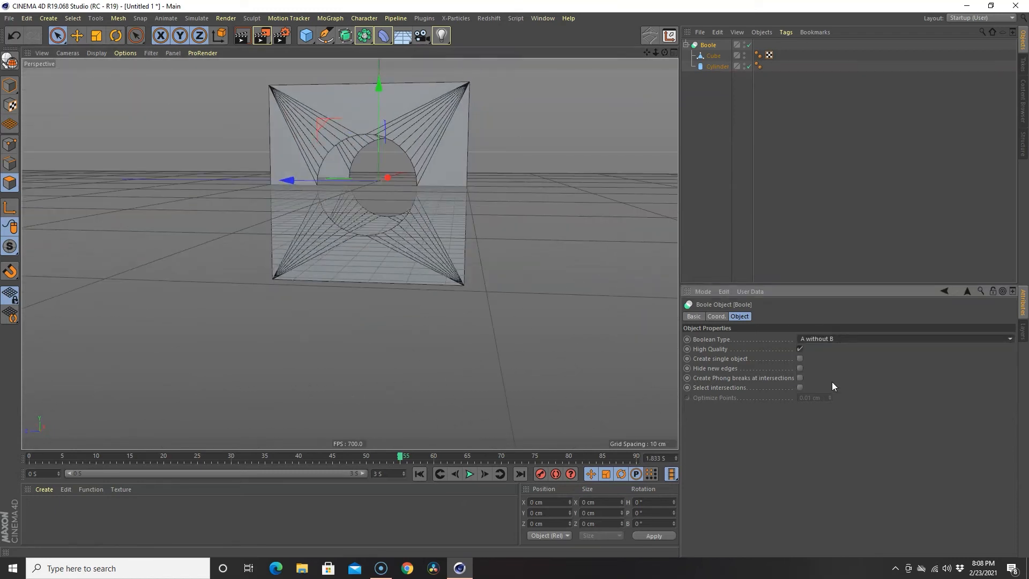
left_click_drag(562, 316, 583, 322, "alt")
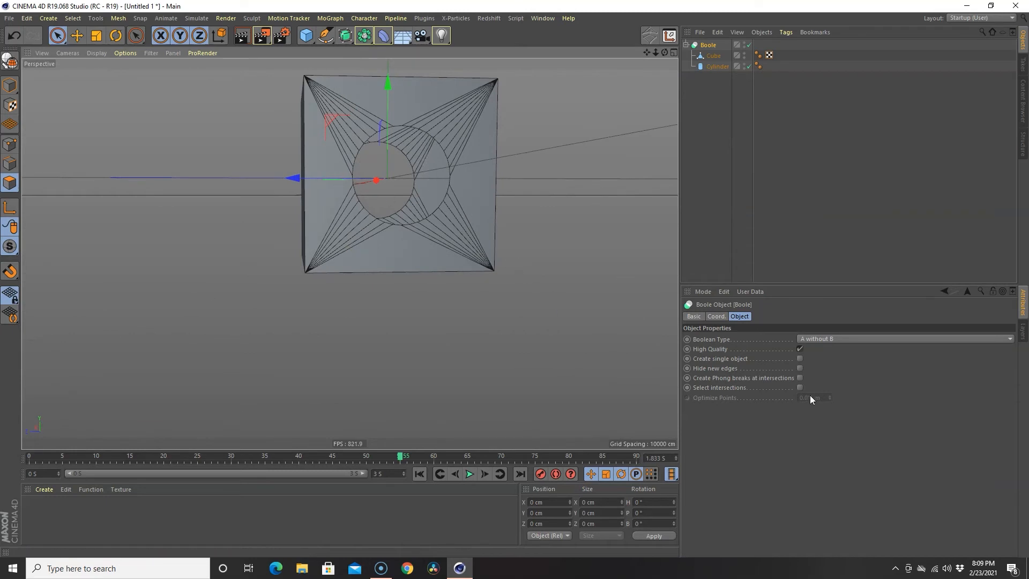
- Set the Boolean type to A subtract B and inspect the inner walls of the hole
left_click(820, 337)
left_click(817, 360)
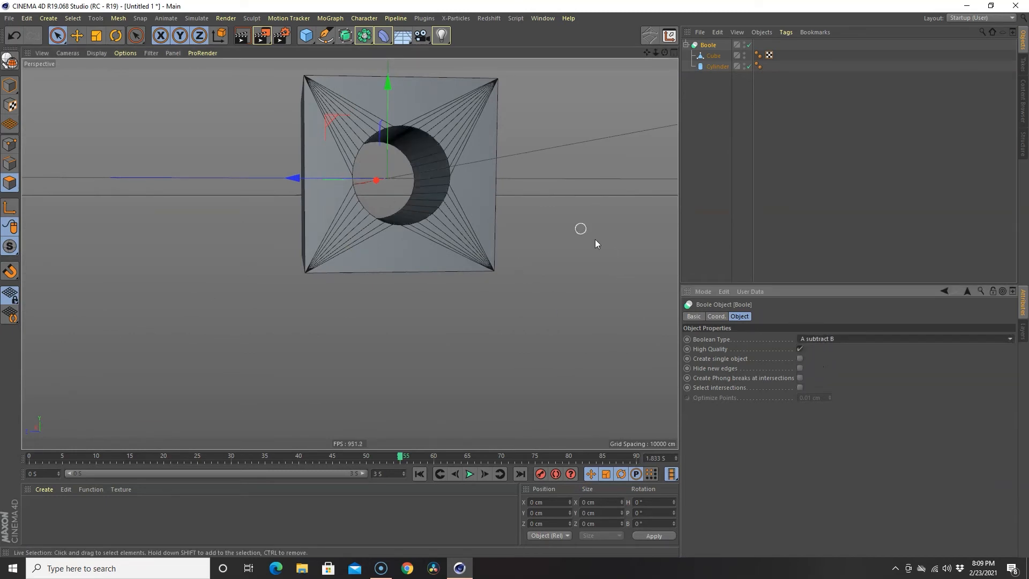
left_click_drag(431, 155, 482, 299, "alt")
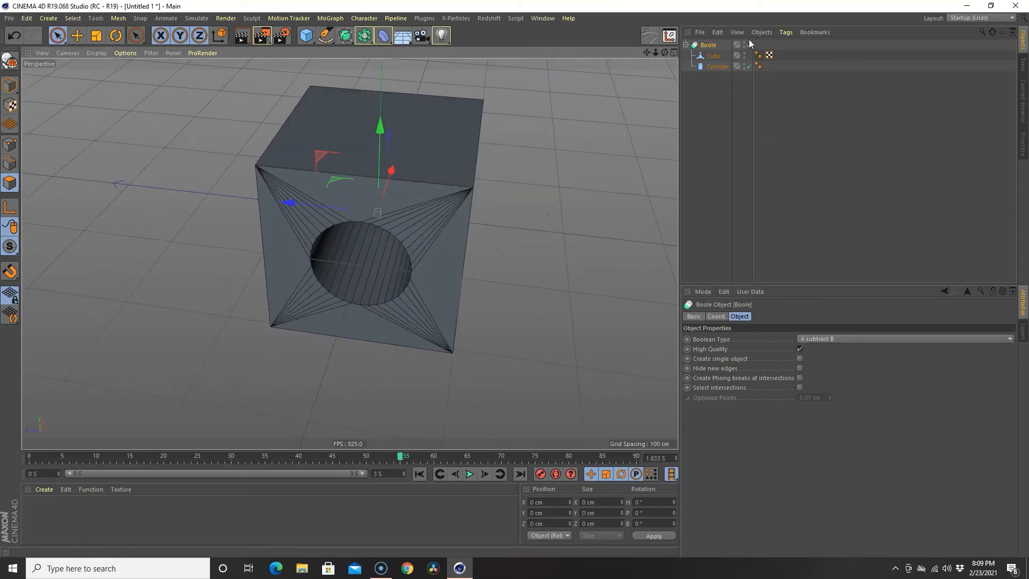
- Delete the Boole together with its Cube and Cylinder, and look over the available deformers
left_click_drag(698, 83, 697, 48)
mouse_move(707, 50)
left_mouse_down()
mouse_move(708, 67)
mouse_move(714, 42)
left_mouse_up()
key("Delete")
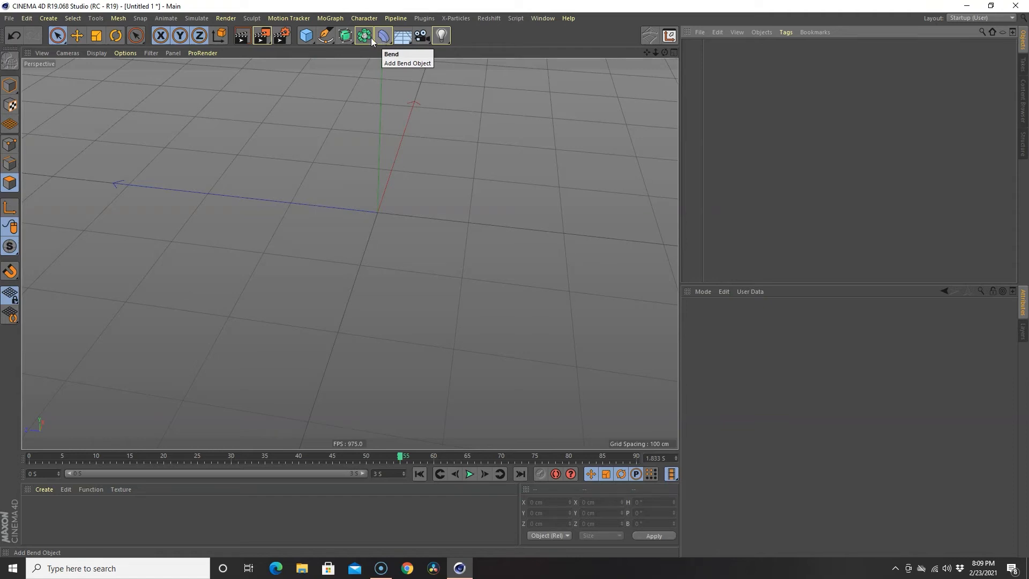
left_click(384, 38)
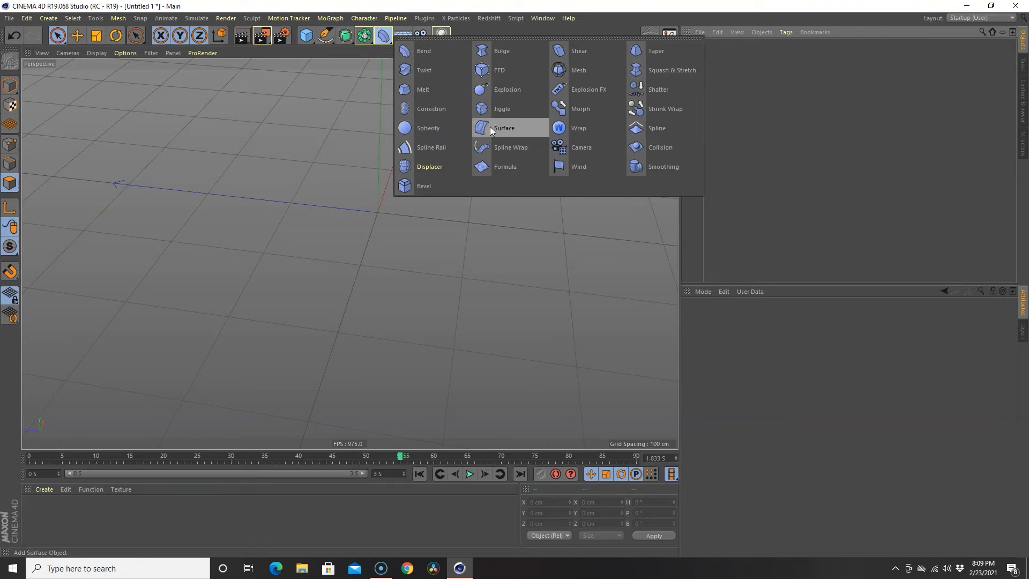
- Add a cube and reshape it into a tall column about 41 cm in X, 317 cm in Y and 67 cm in Z
left_click(308, 37)
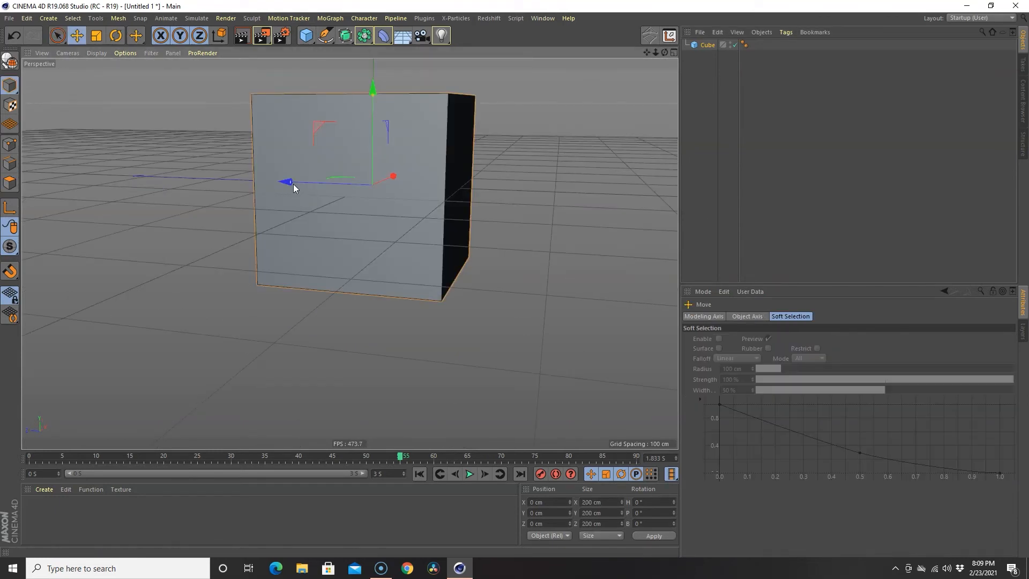
left_click_drag(287, 186, 345, 181)
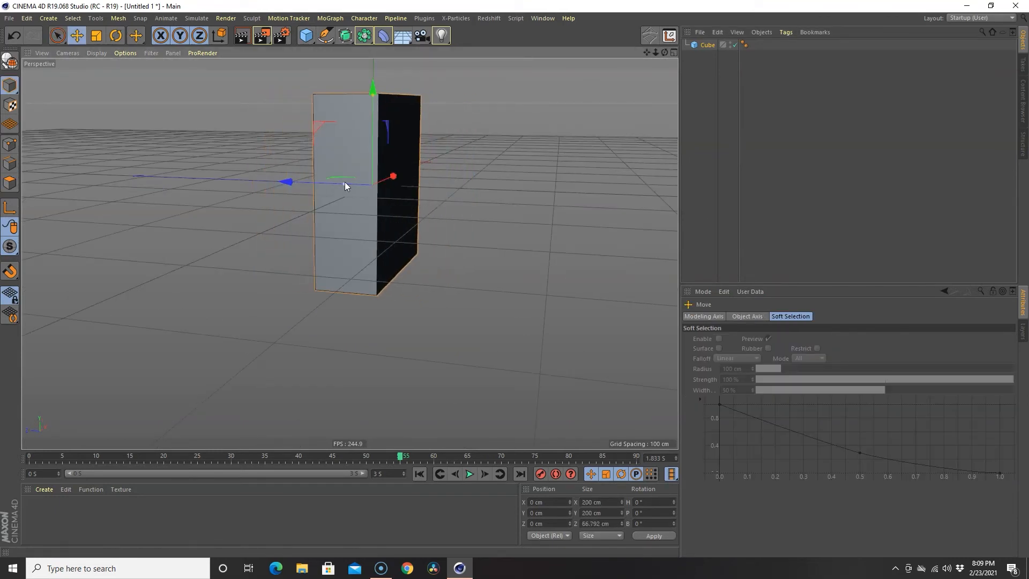
left_click_drag(480, 222, 383, 233, "alt")
left_click_drag(405, 186, 345, 192)
left_click_drag(252, 273, 320, 281, "alt")
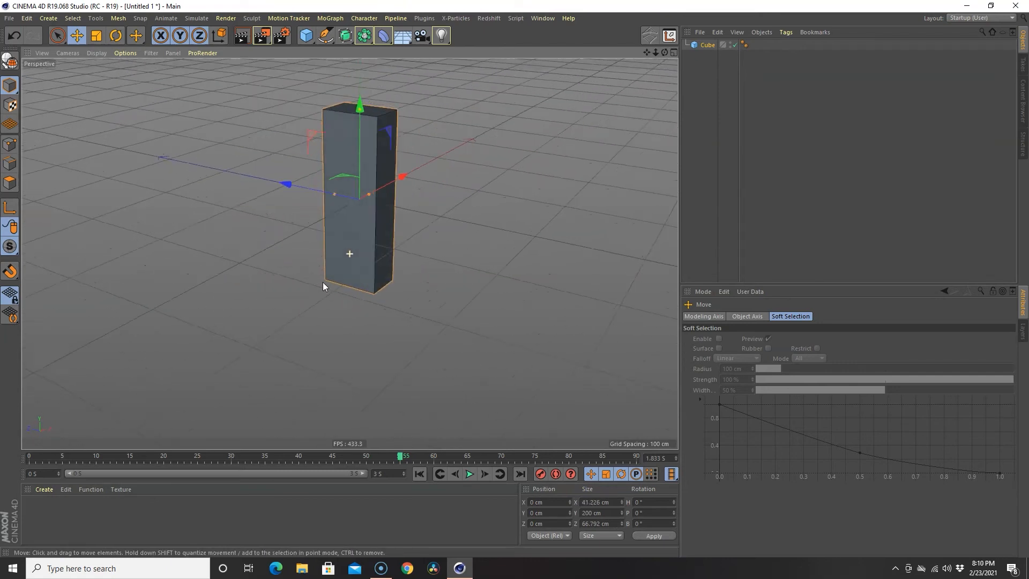
left_click_drag(362, 108, 360, 63)
left_click_drag(474, 218, 478, 220, "alt")
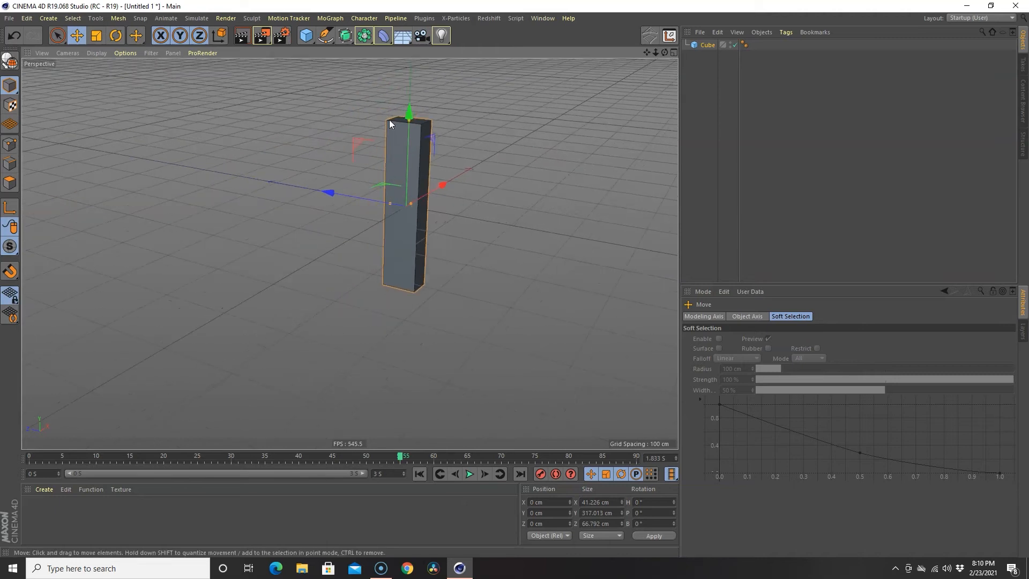
- Add a Bend deformer and make it a child of the Cube
left_click(384, 36)
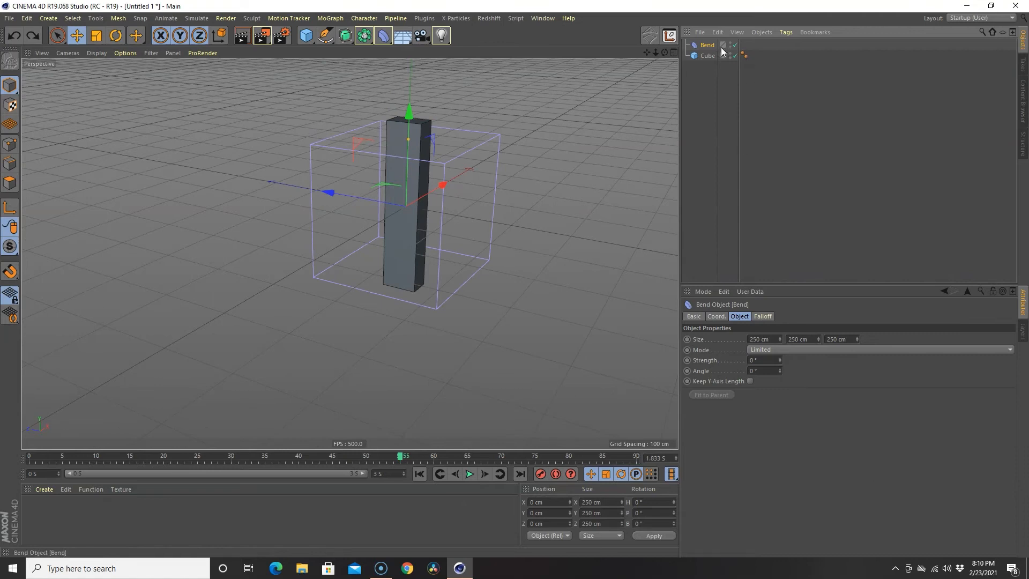
left_click_drag(712, 45, 708, 53)
- Try bending the column with a strength of 155° and undo the change
left_click_drag(780, 357, 780, 362)
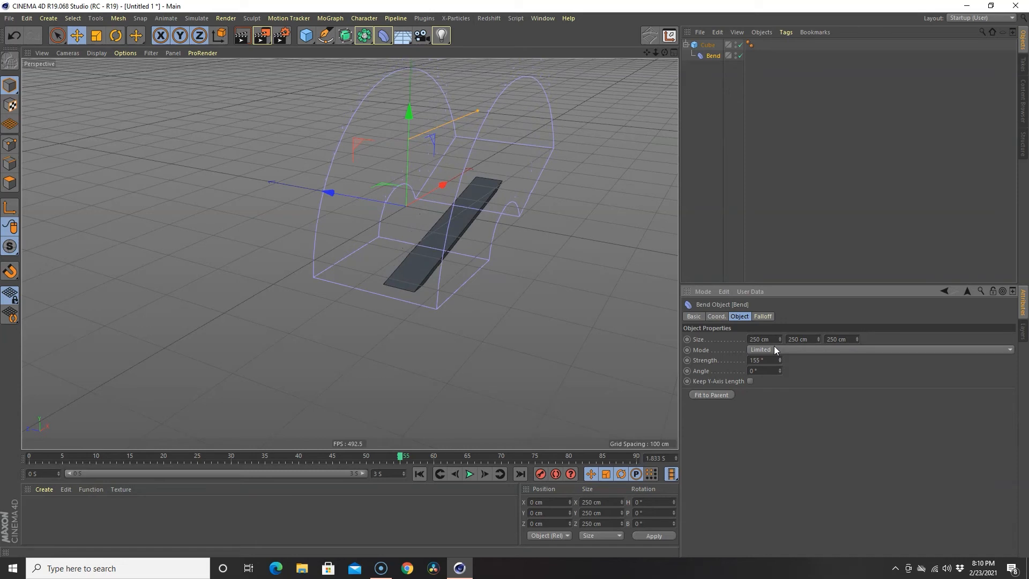
key("ctrl+z")
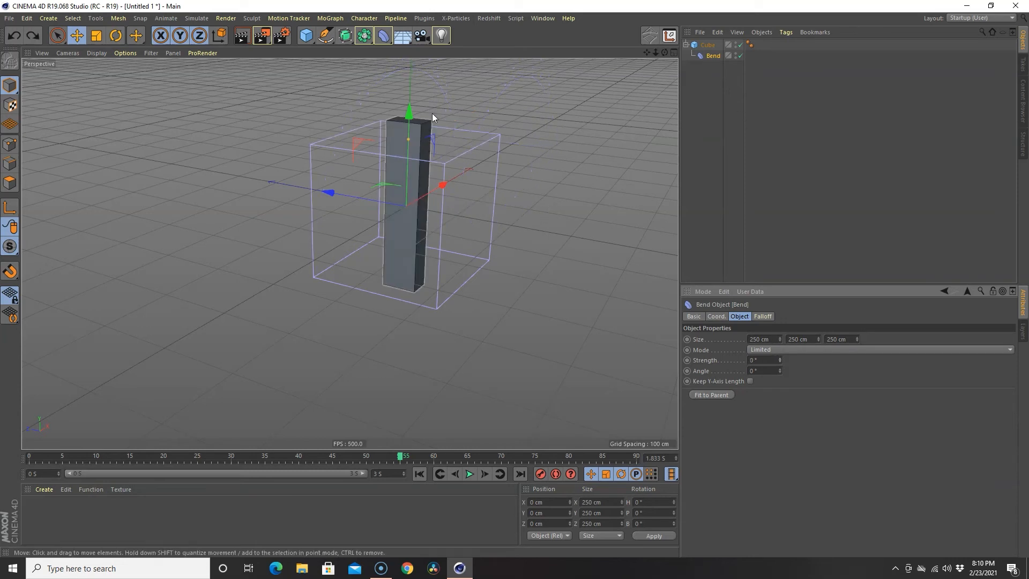
- Check the Cube's segment settings and set the Bend deformer's strength to 154°
mouse_move(574, 276)
left_mouse_down("alt")
mouse_move(537, 290)
mouse_move(557, 276)
left_mouse_up("alt")
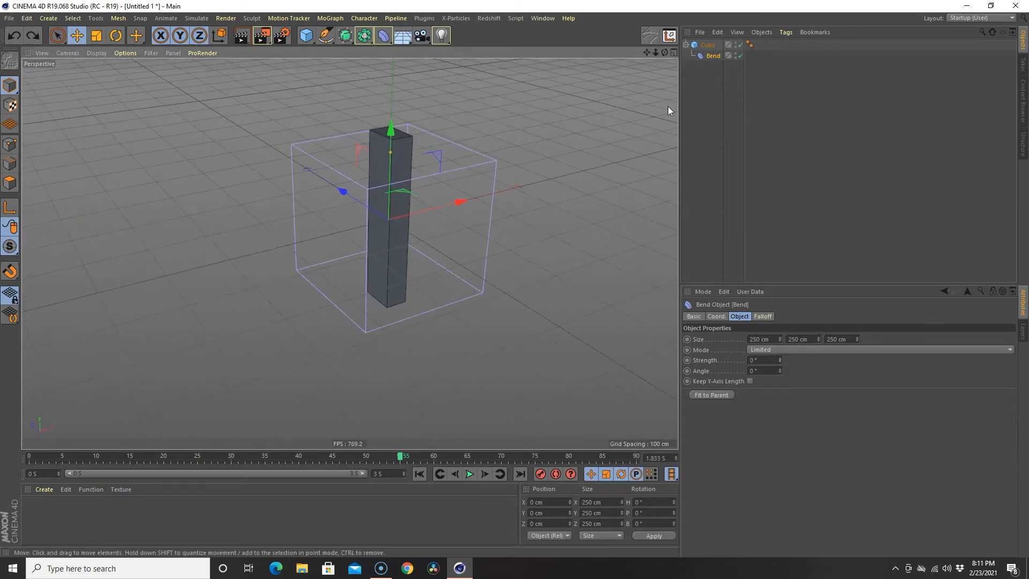
left_click(707, 45)
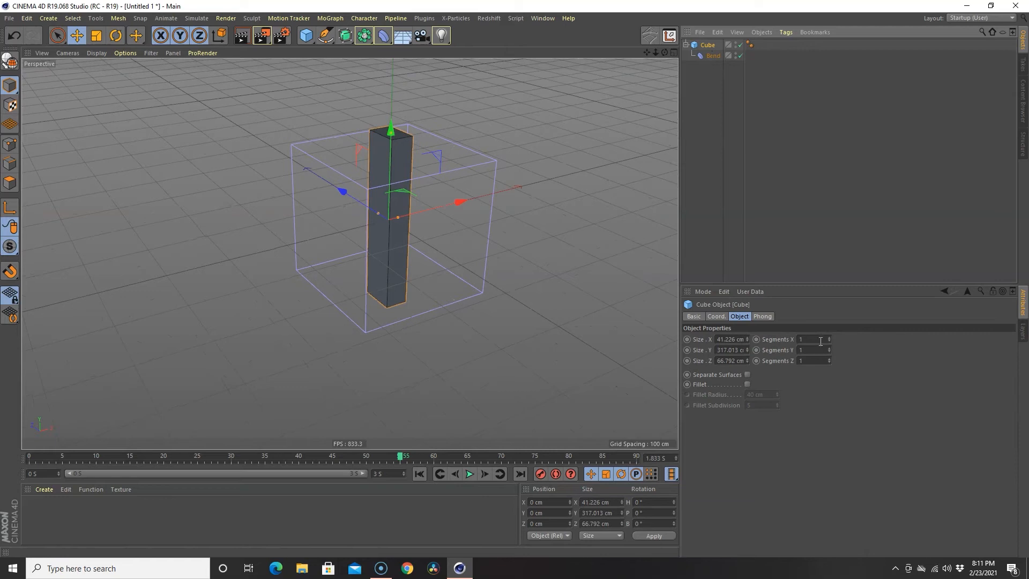
left_click(713, 56)
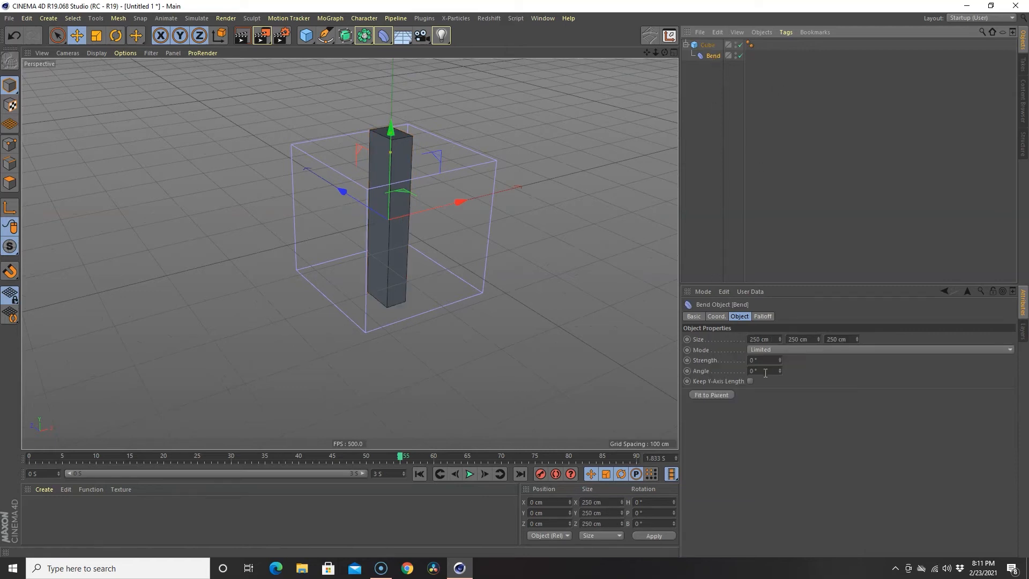
left_click_drag(779, 359, 780, 360)
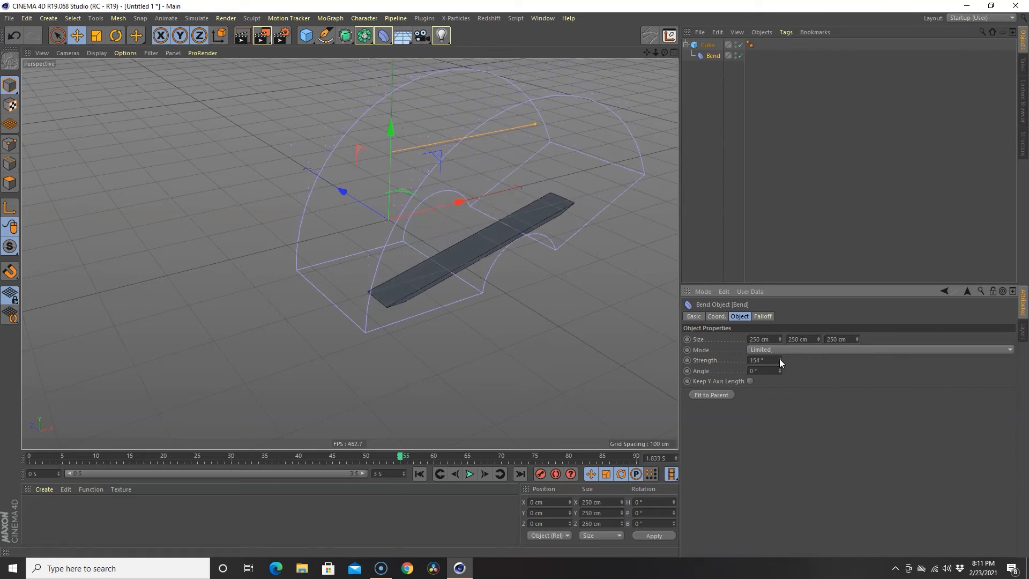
- Increase the Cube's segments to 2 in X and 21 in Y so the column bends as a smooth arch
left_click(707, 45)
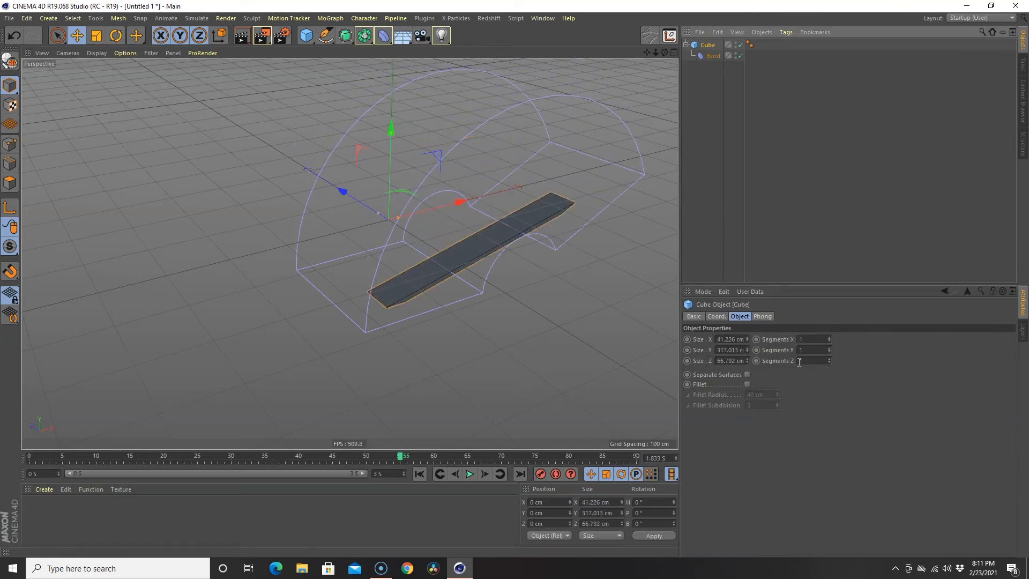
left_click(829, 337)
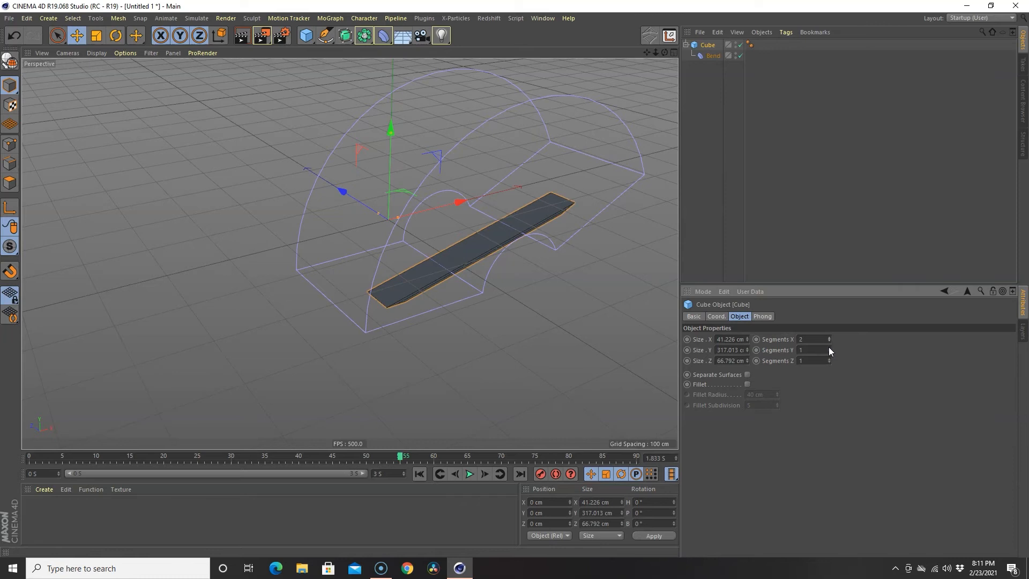
left_click(829, 348)
left_click(829, 351)
left_click(829, 347)
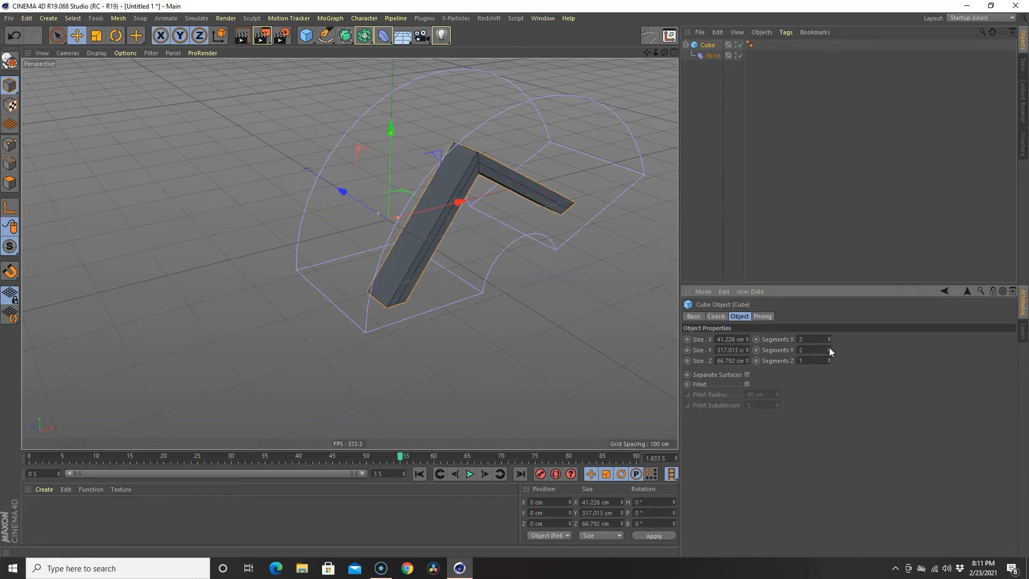
left_click(829, 348)
left_click(829, 348)
left_click(829, 348)
left_click(829, 348)
left_click(829, 348)
left_click(829, 348)
left_click(829, 347)
left_click(829, 348)
left_click(829, 348)
left_click(829, 348)
left_click(829, 348)
left_click(829, 348)
left_click(829, 348)
left_click(829, 348)
left_click(829, 348)
left_click(829, 348)
left_click(830, 348)
left_click(829, 348)
left_click_drag(599, 331, 554, 273, "alt")
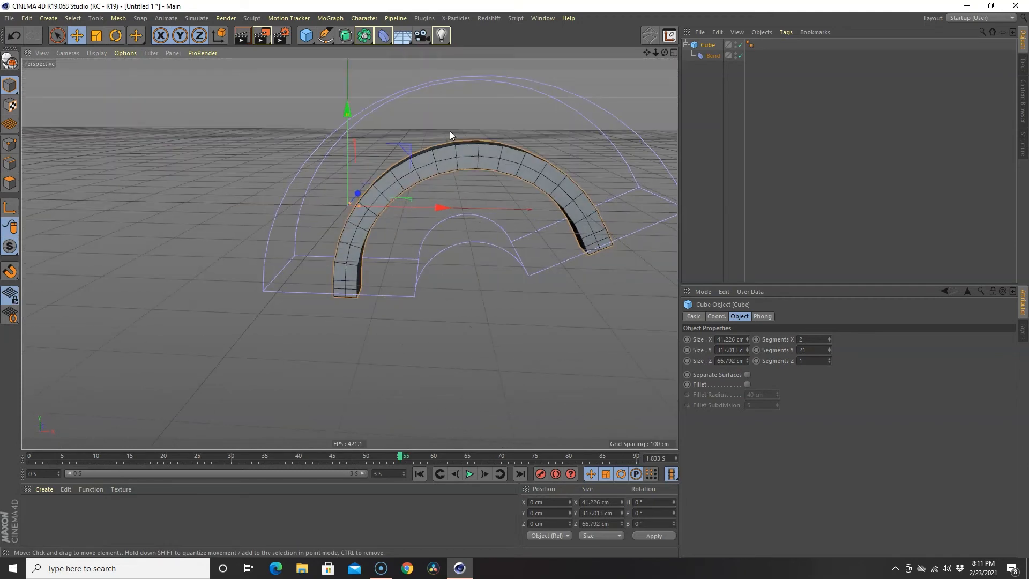
- Set the Cube's Y segments to 26 to refine the bent arch
left_click(827, 349)
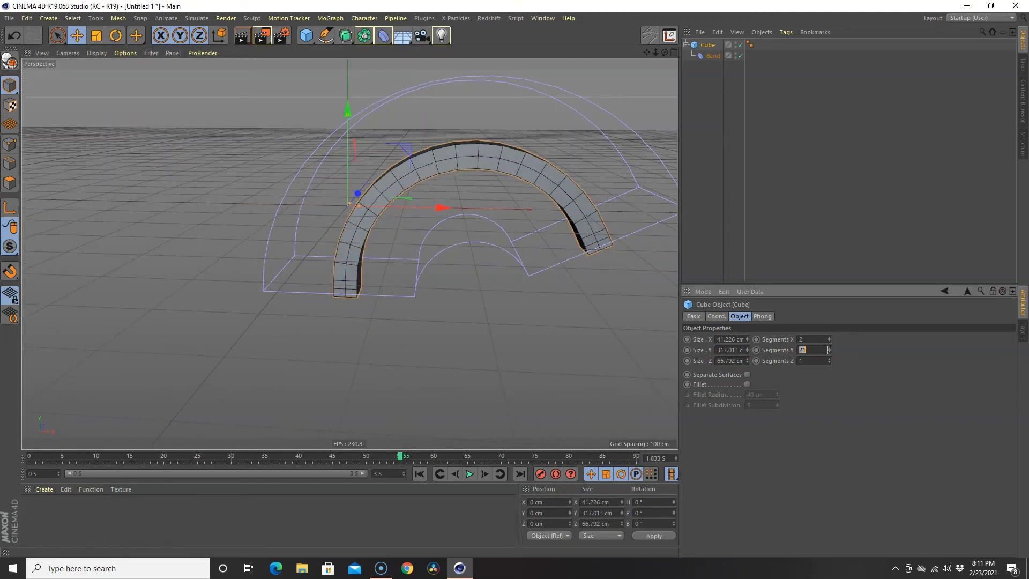
type("26")
key("Return")
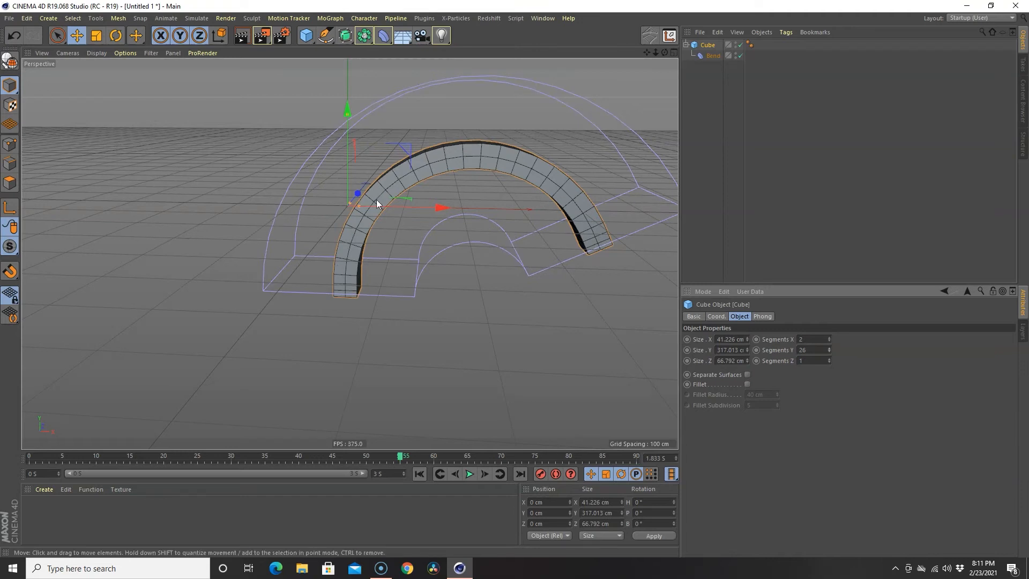
left_click_drag(506, 223, 511, 256, "alt")
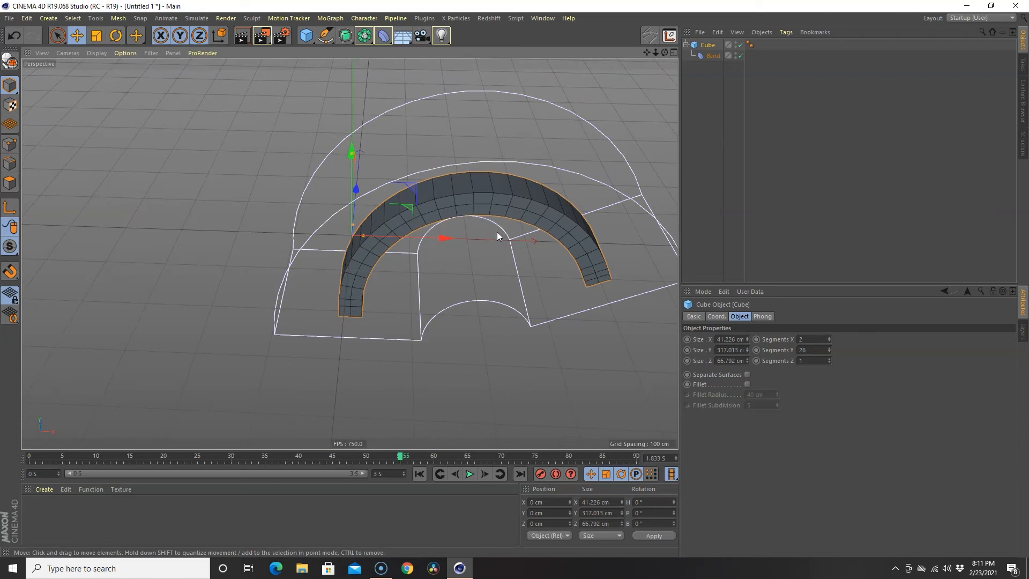
- Take the Bend deformer out of the Cube's hierarchy and delete it
key("ctrl+z")
left_click_drag(716, 59, 718, 47)
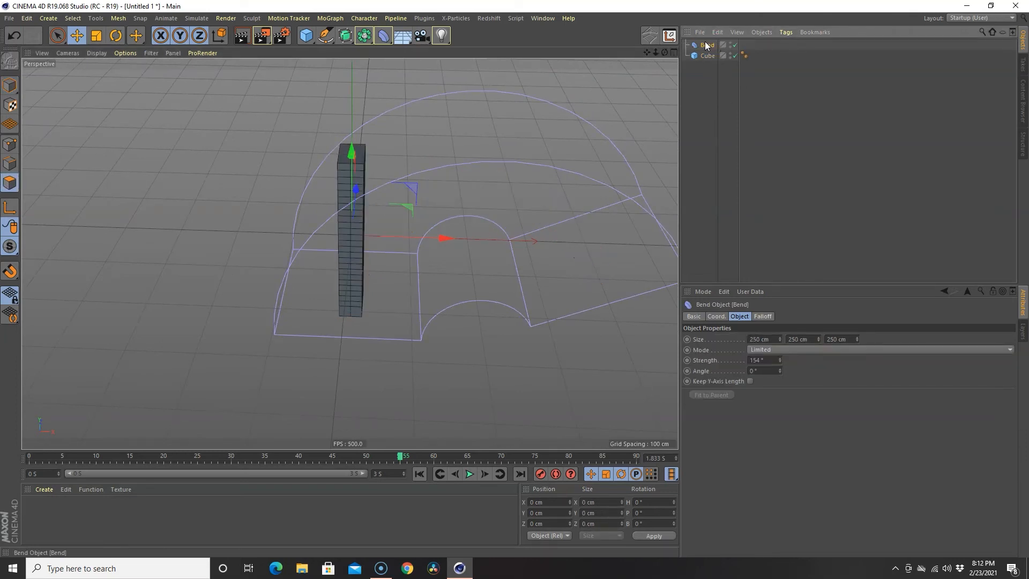
key("Delete")
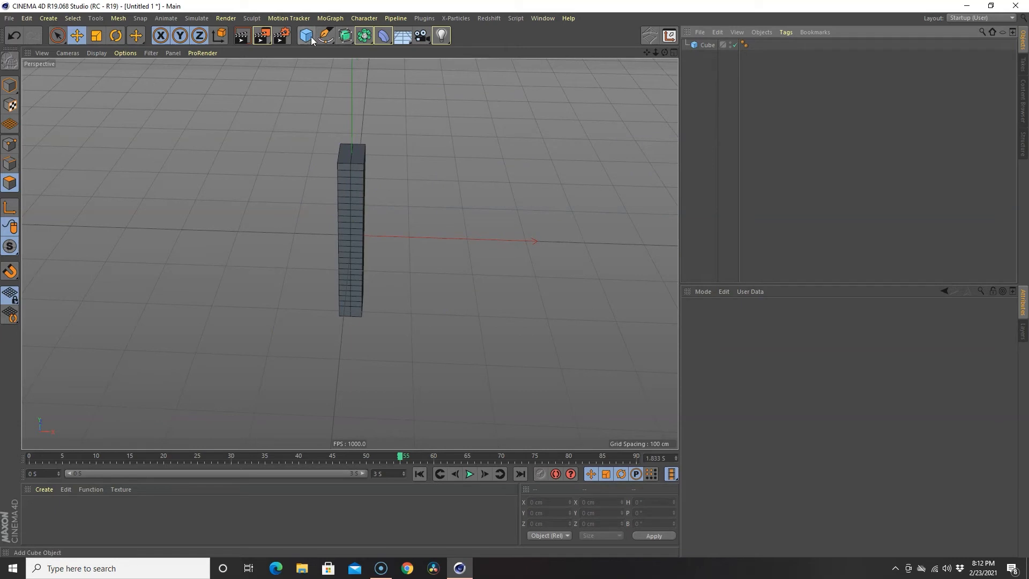
- Add a Melt deformer as a child of the Cube and delete the accidentally added Array object
left_click(363, 35)
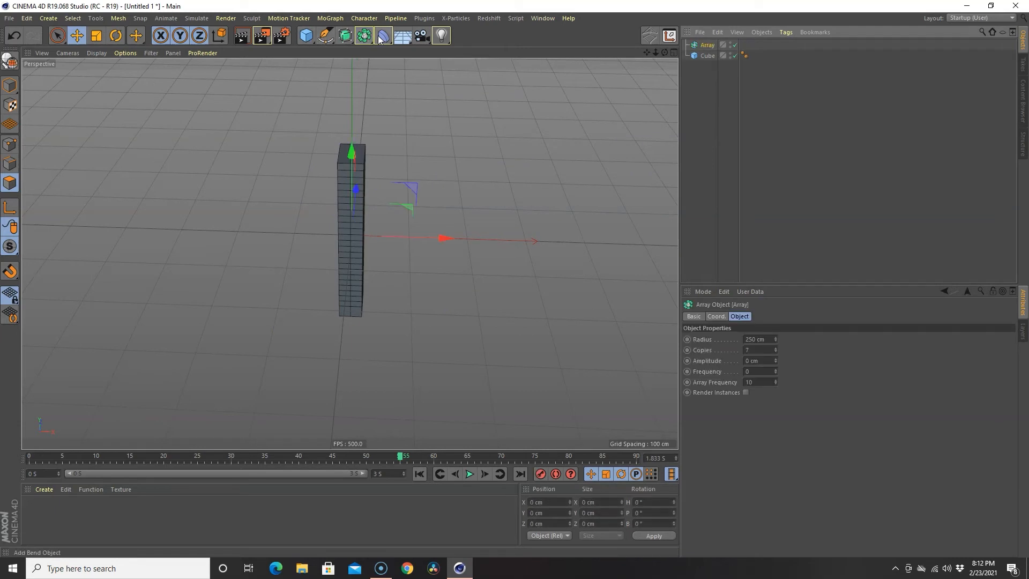
left_click(382, 37)
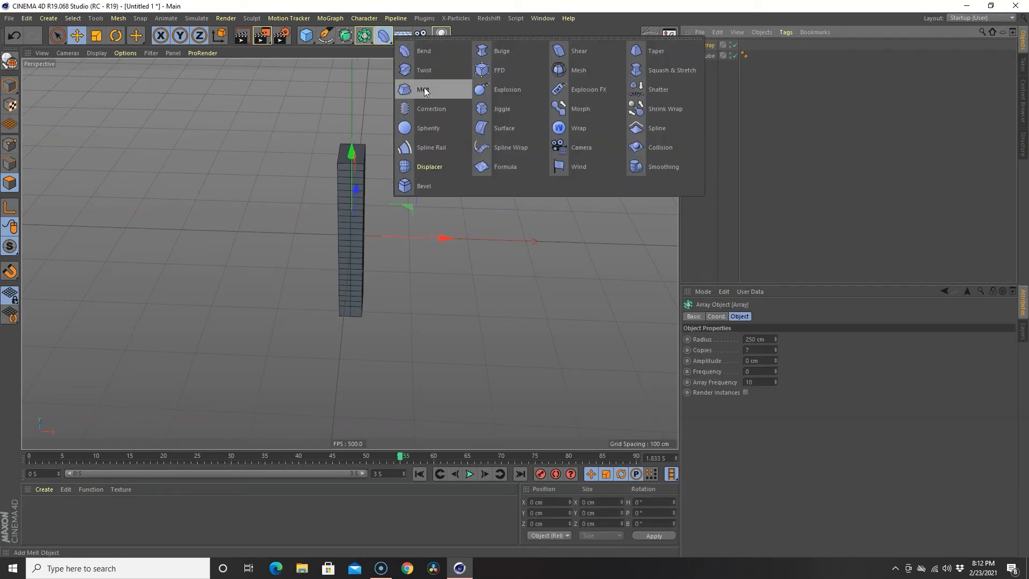
left_click(424, 91)
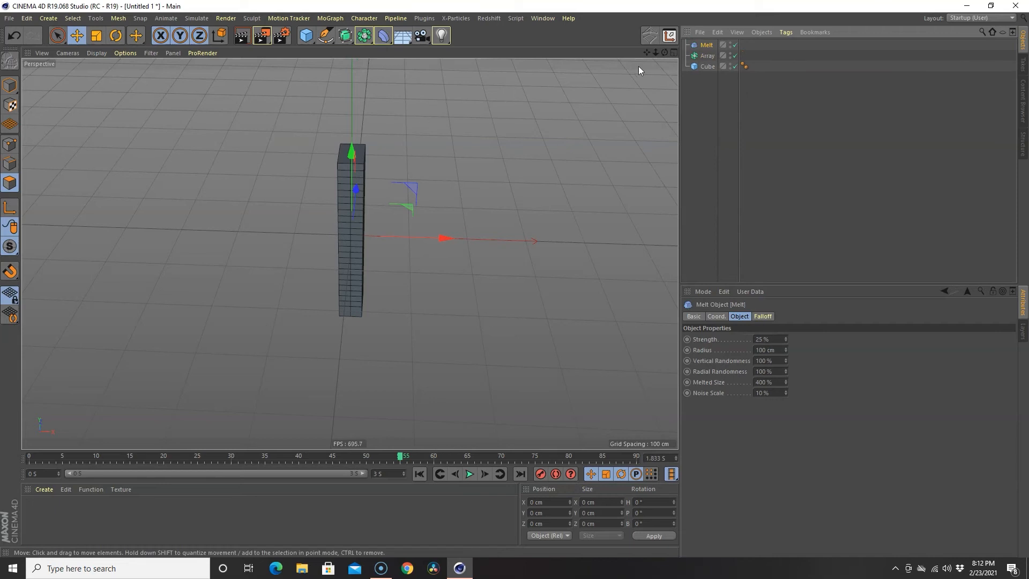
left_click(705, 56)
key("Delete")
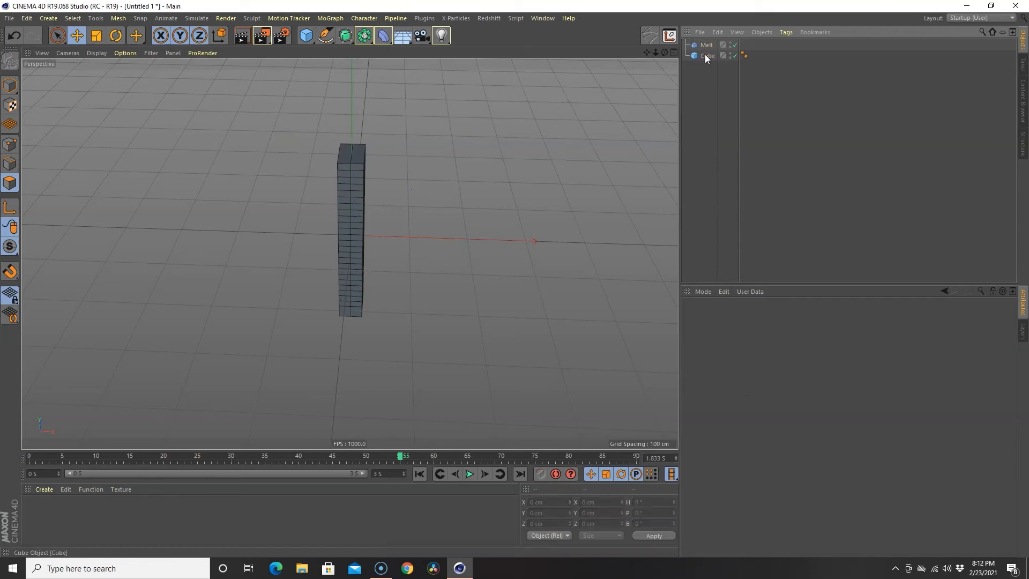
left_click_drag(707, 46, 708, 57)
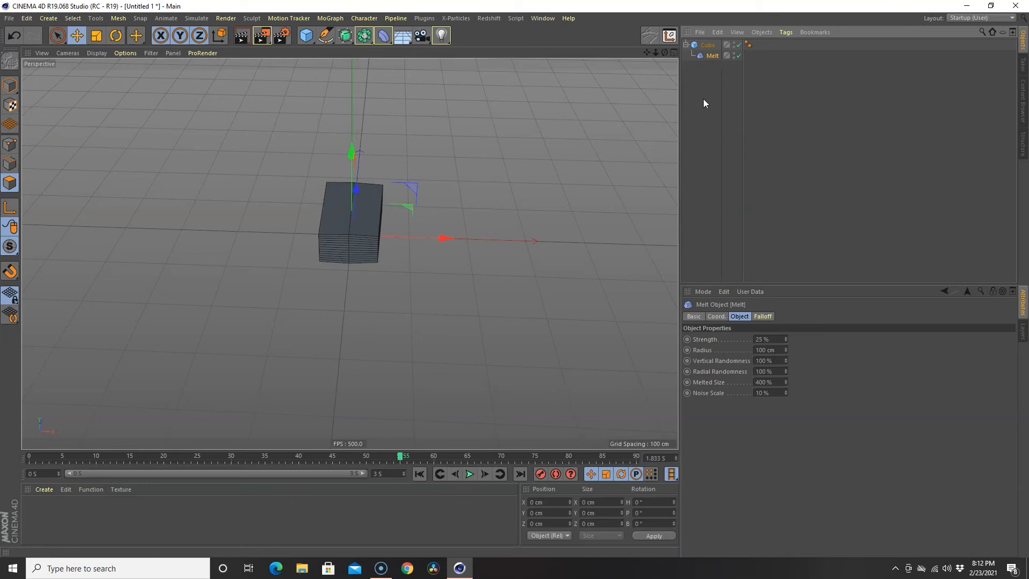
- Set the Melt deformer's strength to 0% and keyframe it at frame 0
mouse_move(506, 296)
left_mouse_down("alt")
mouse_move(505, 271)
mouse_move(503, 289)
left_mouse_up("alt")
left_click_drag(786, 340, 785, 339)
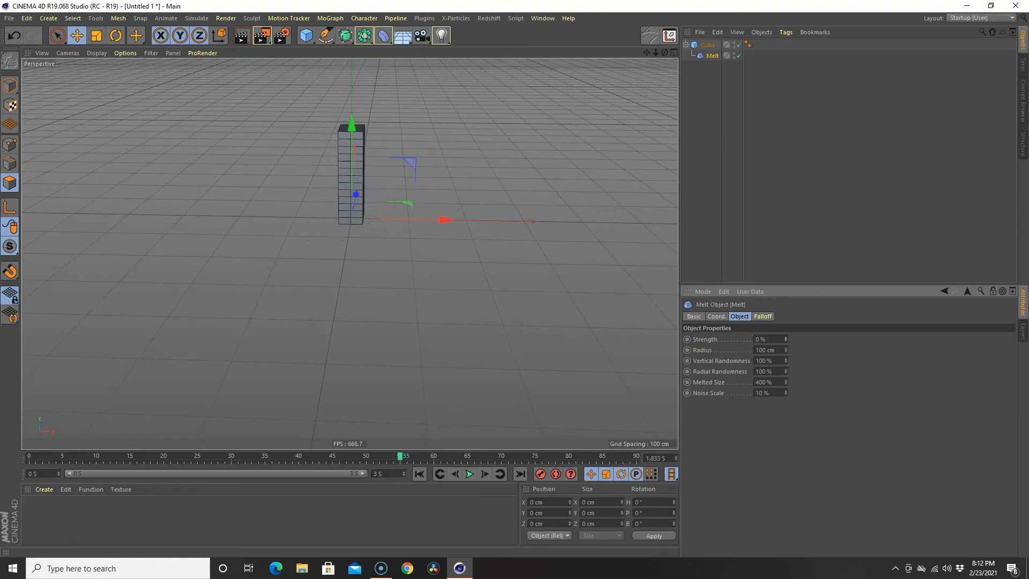
left_click(379, 459)
left_click_drag(378, 459, 30, 459)
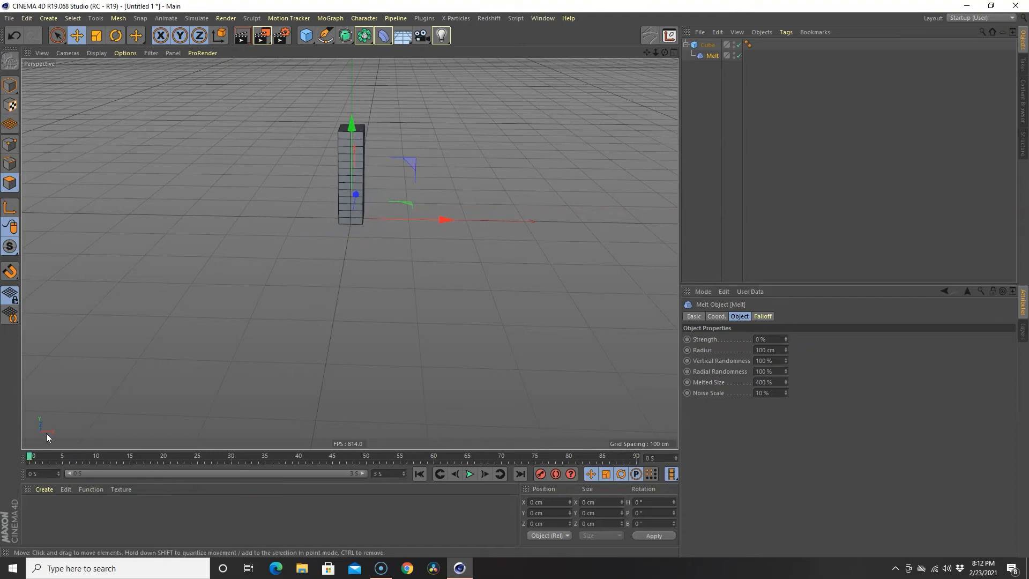
left_click(688, 340, "ctrl")
scroll(301, 234, "up", 3)
middle_click_drag(403, 230, 425, 311, "alt")
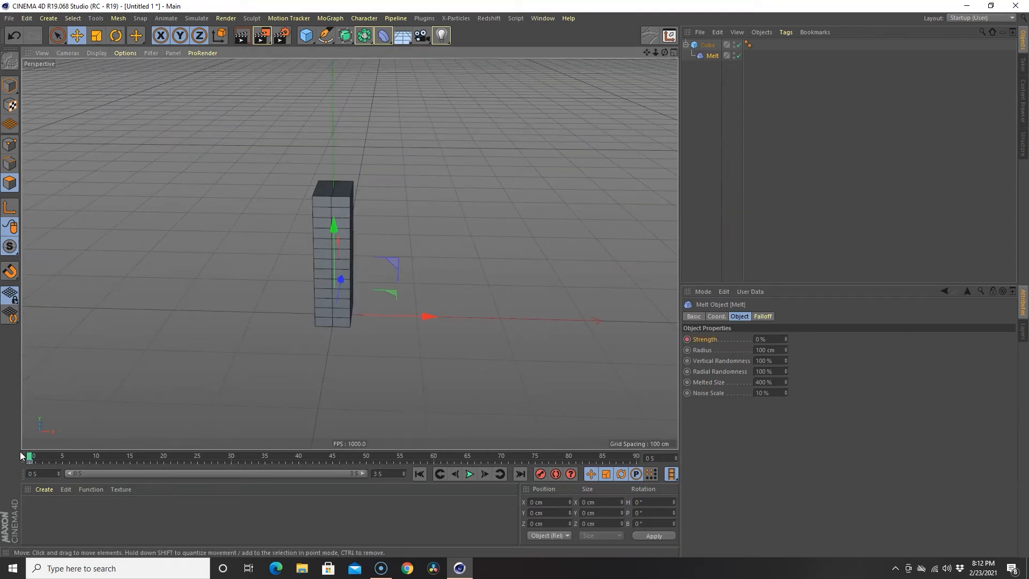
- Set the Melt deformer's strength to 100% at frame 25 and record a keyframe for it
left_click_drag(34, 458, 197, 456)
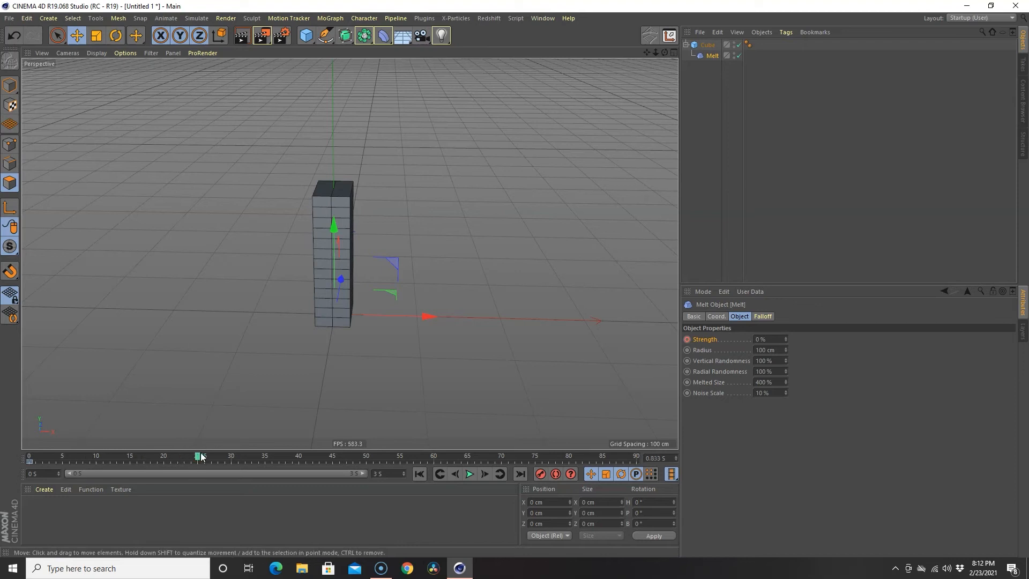
double_click(778, 339)
type("100")
key("Return")
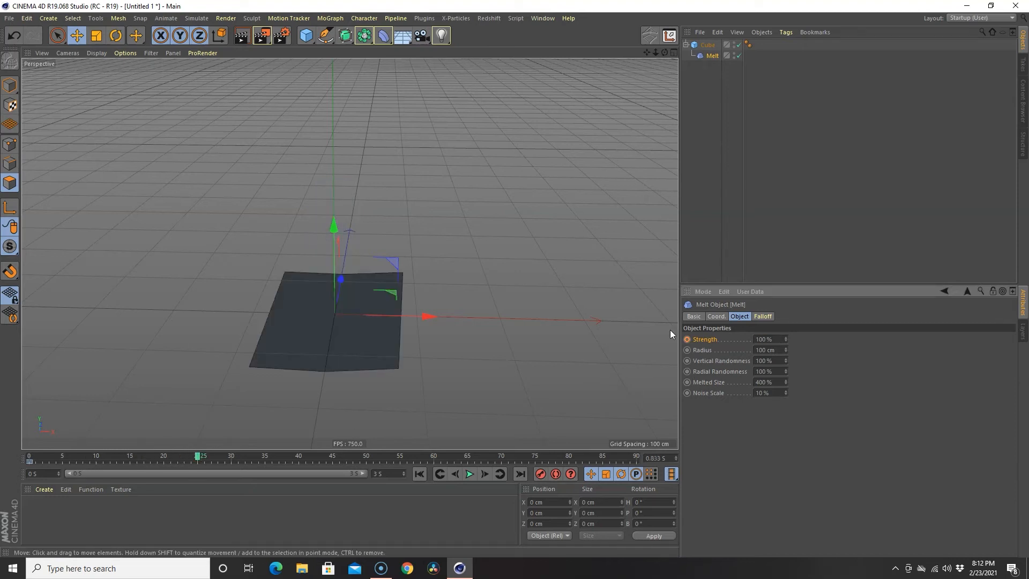
left_click(688, 339, "ctrl")
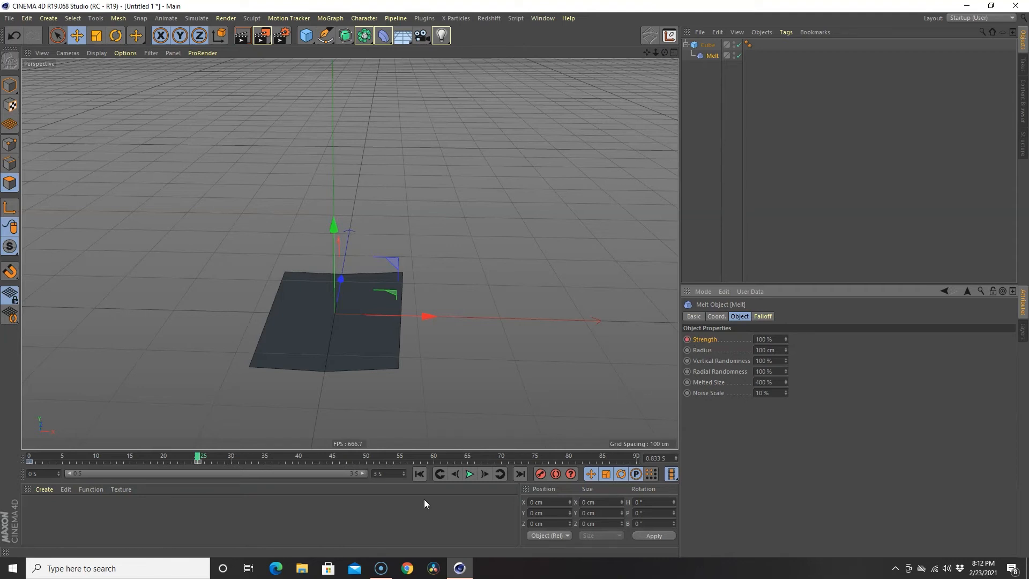
- Play the melt animation from the start, stop it and return to the first frame
left_click(419, 475)
left_click(470, 475)
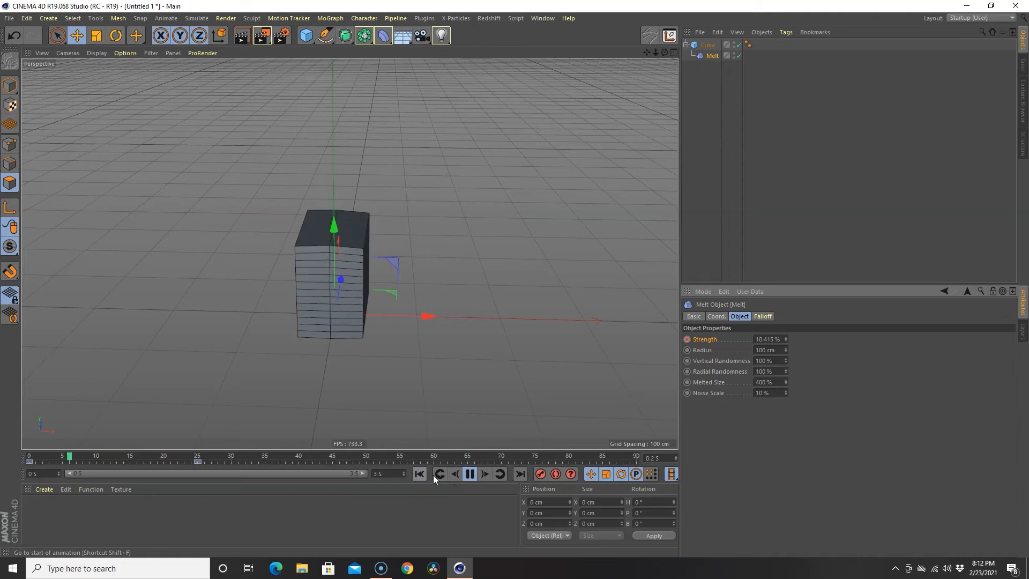
left_click(465, 477)
left_click(420, 474)
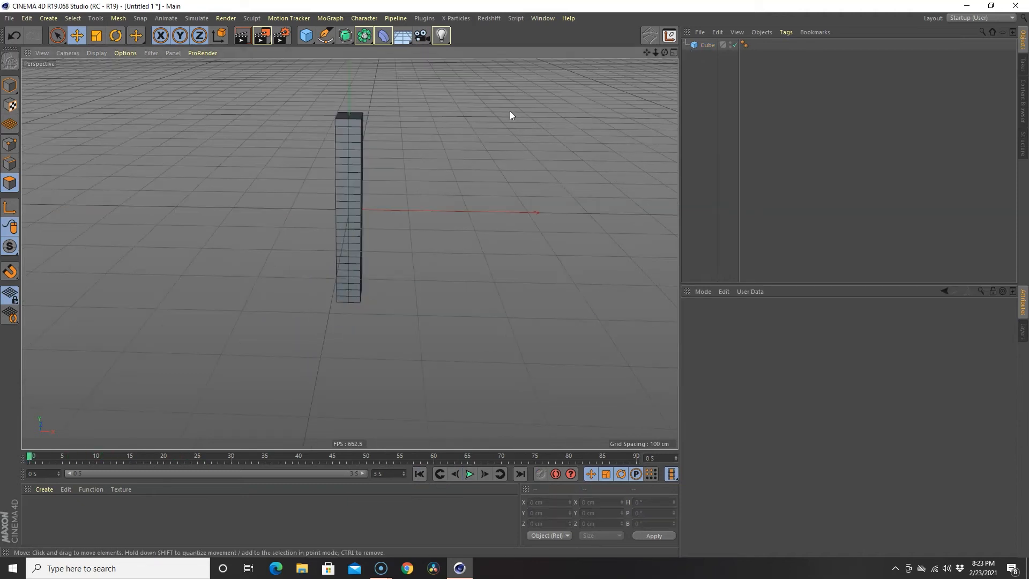
- Add a Twist deformer as a child of the Cube and increase its angle to twist the column into a spiral
left_click(383, 36)
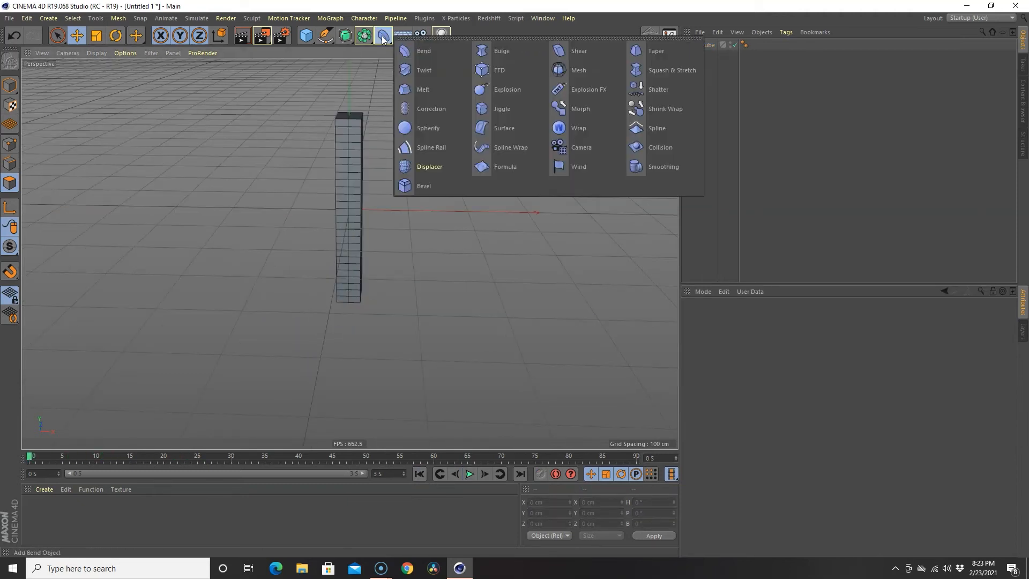
left_click(421, 68)
left_click_drag(703, 46, 707, 56)
left_click(708, 47)
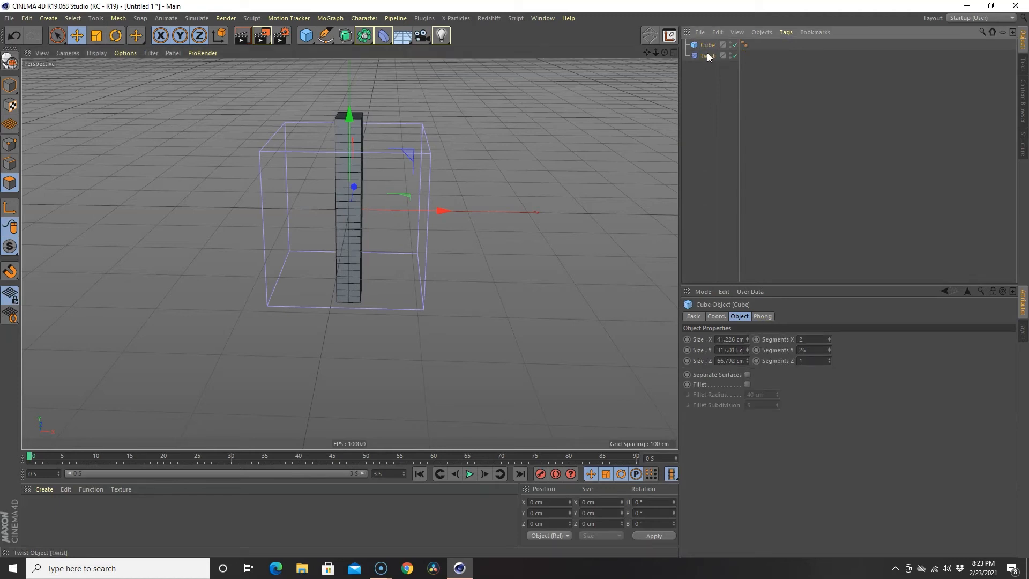
left_click_drag(708, 48, 709, 47)
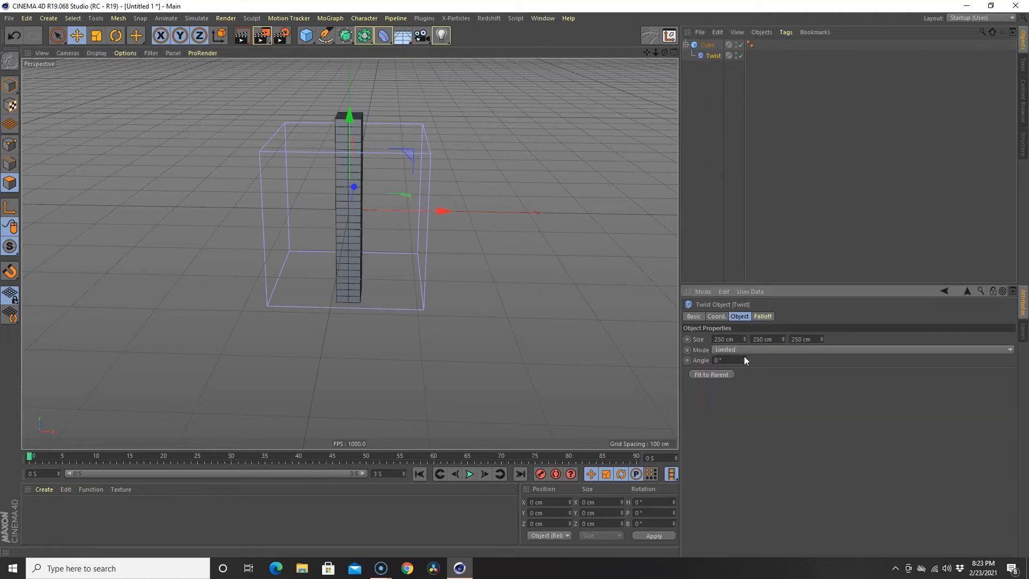
left_click_drag(744, 356, 744, 356)
- Look over the available deformers, and delete all objects from the scene
left_click(390, 39)
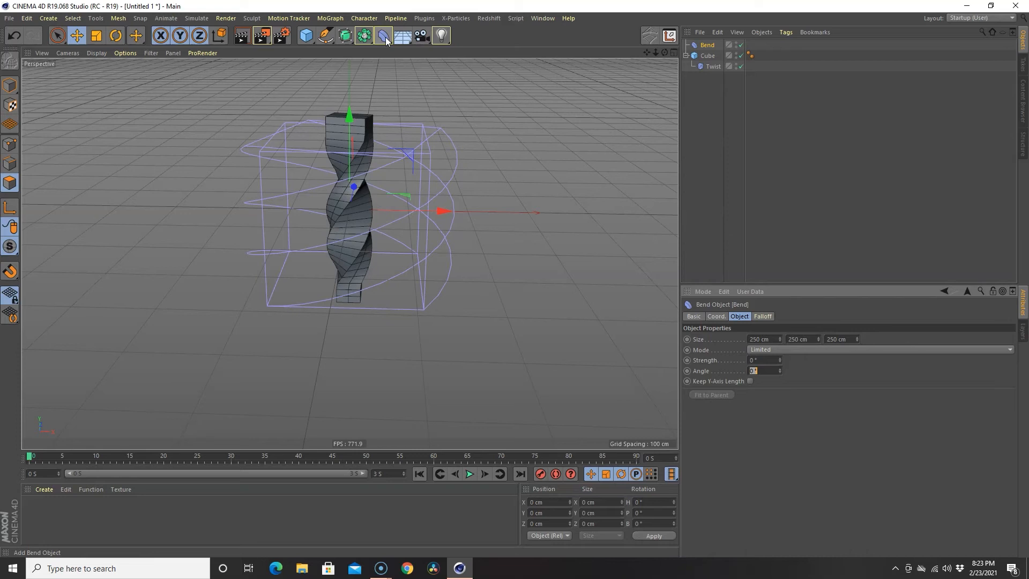
left_click(386, 38)
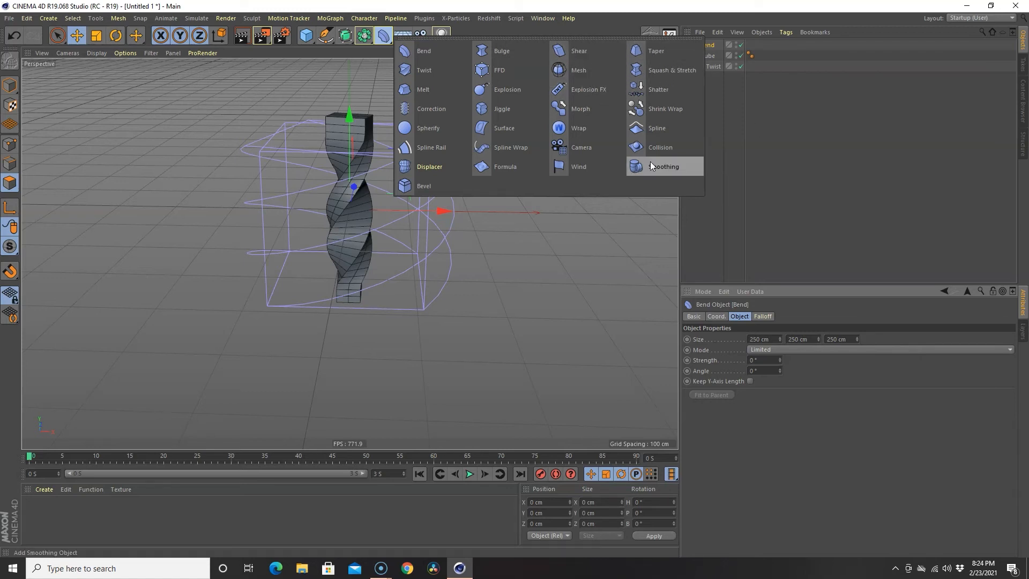
left_click(792, 198)
left_click_drag(712, 78, 695, 45)
key("Delete")
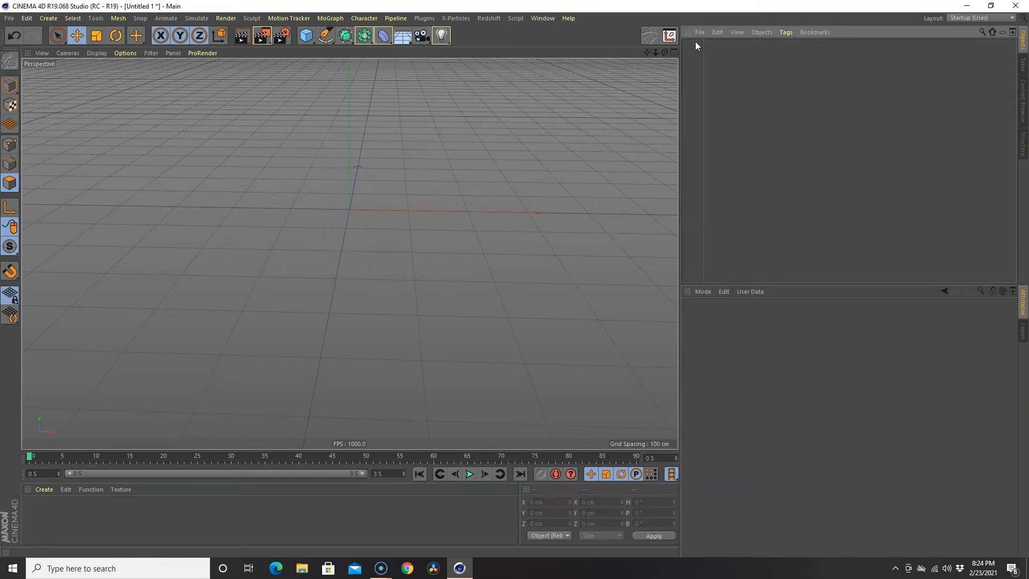
- Add a new Cube and scale it uniformly in Model mode to about 116.6 cm per side
left_click(306, 36)
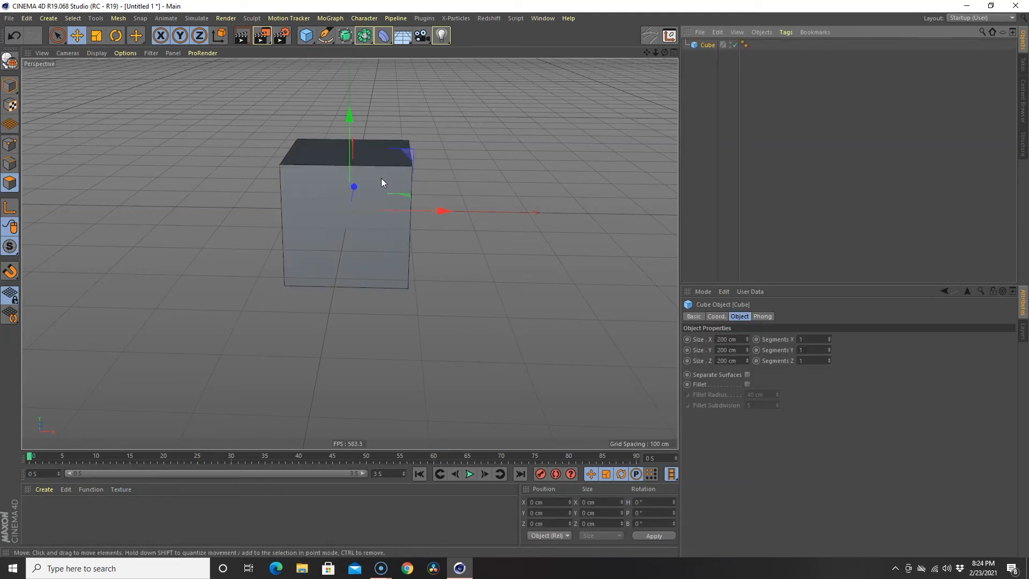
left_click(16, 85)
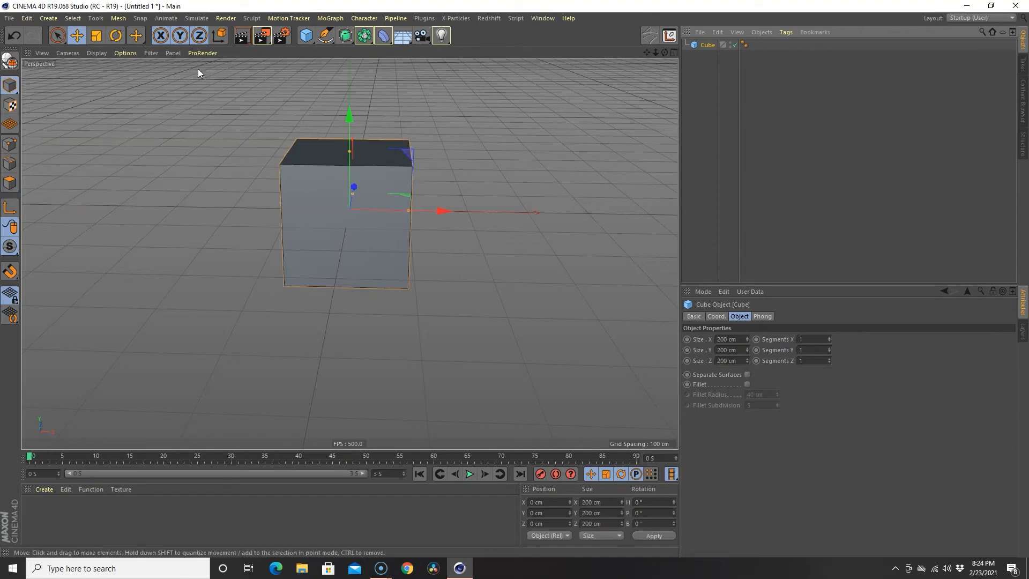
left_click(96, 35)
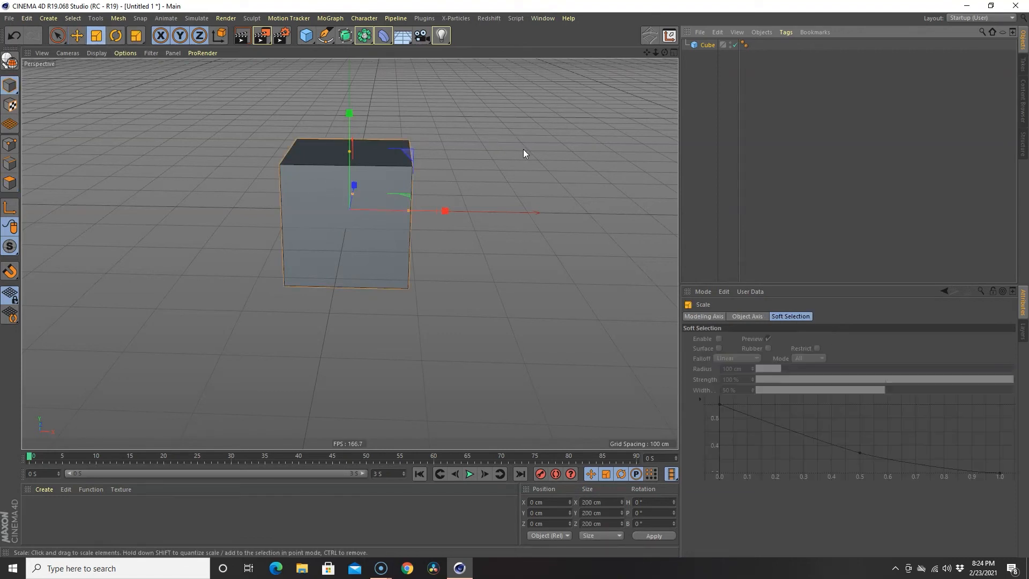
left_click_drag(524, 132, 388, 199)
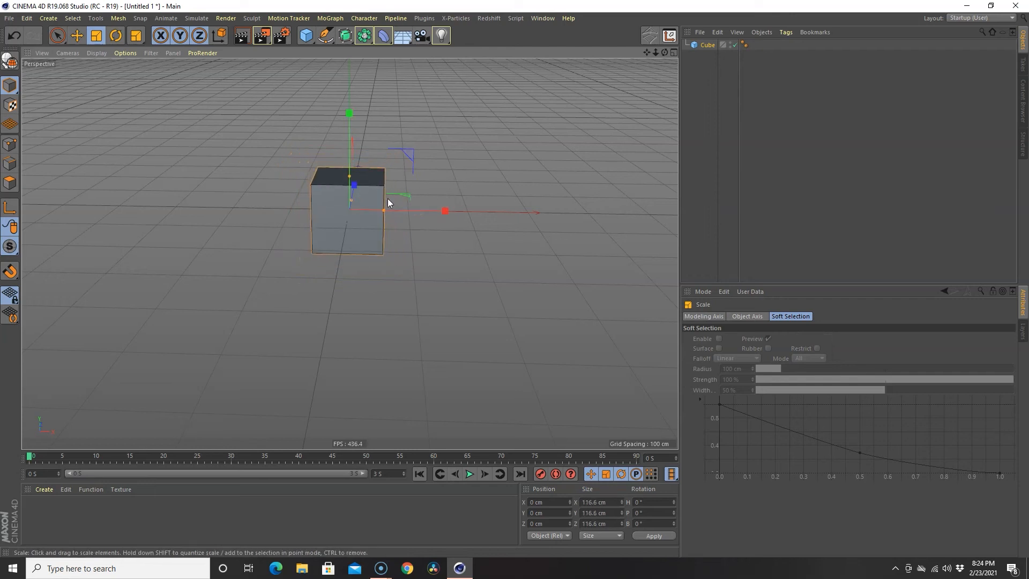
- Add a Plane primitive at the origin and activate the Move tool in the Front view
left_click_drag(308, 41, 410, 72)
middle_click(413, 238)
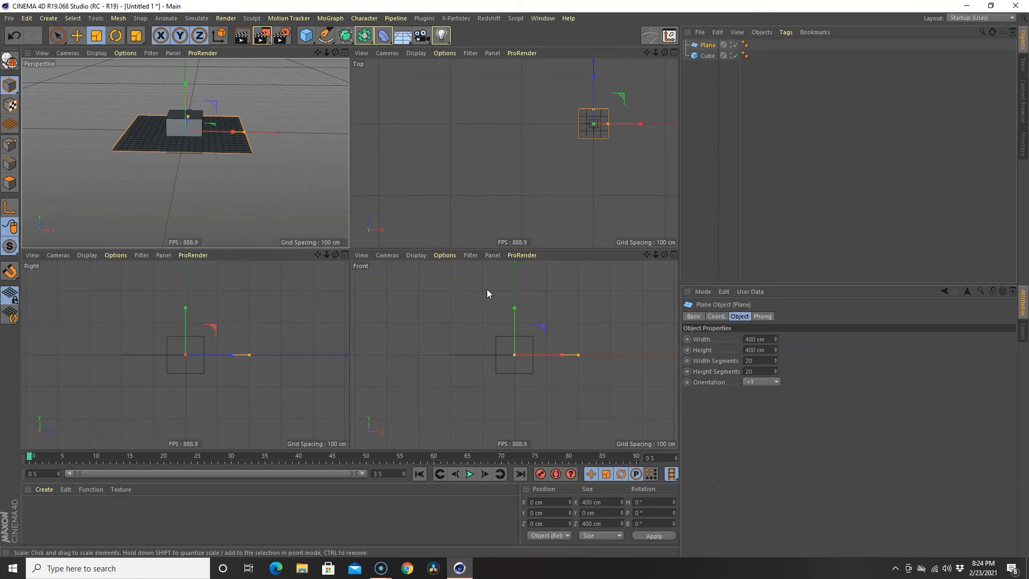
middle_click(520, 338)
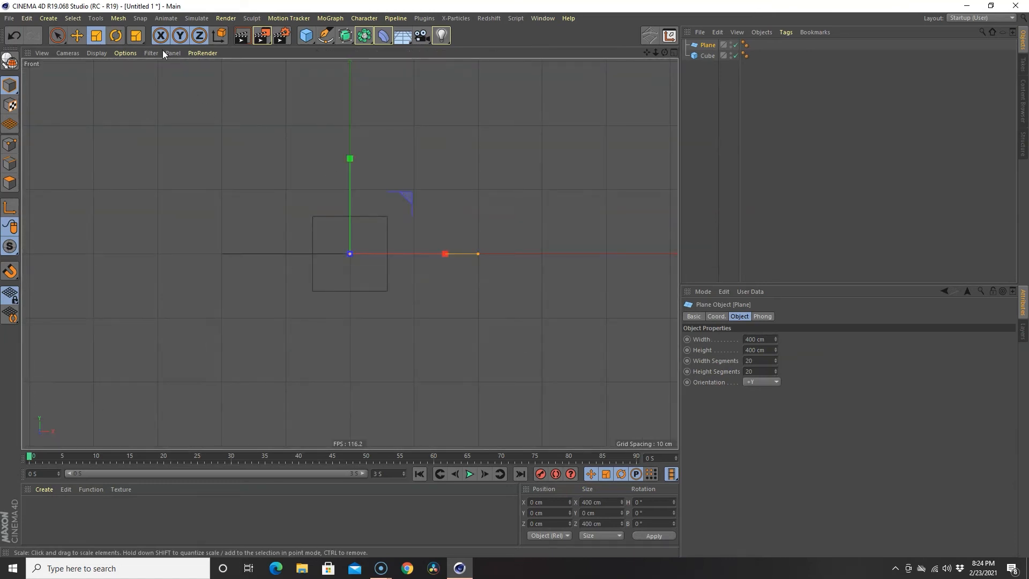
left_click(77, 35)
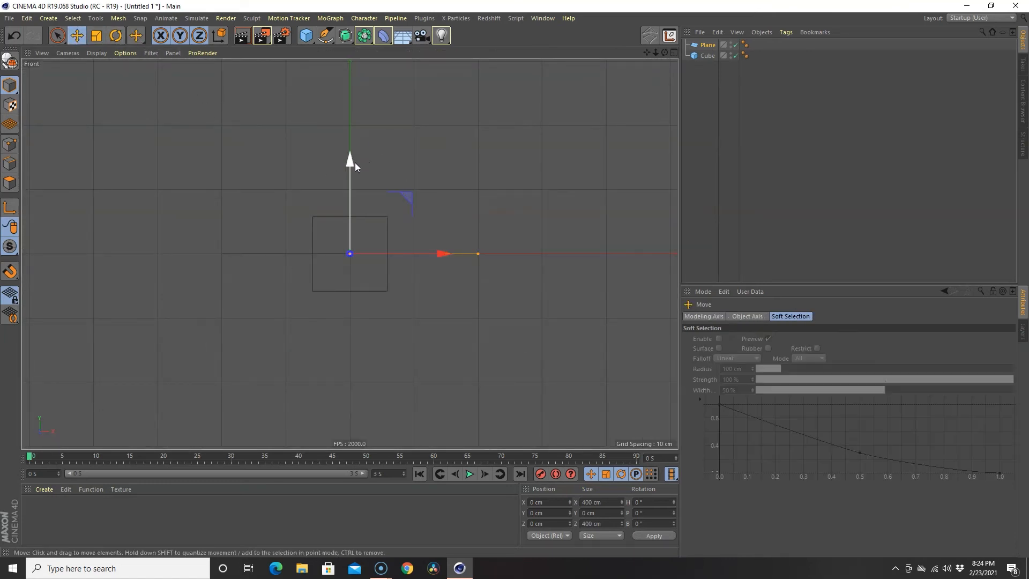
left_click_drag(352, 163, 350, 146)
key("ctrl+z")
key("ctrl+z")
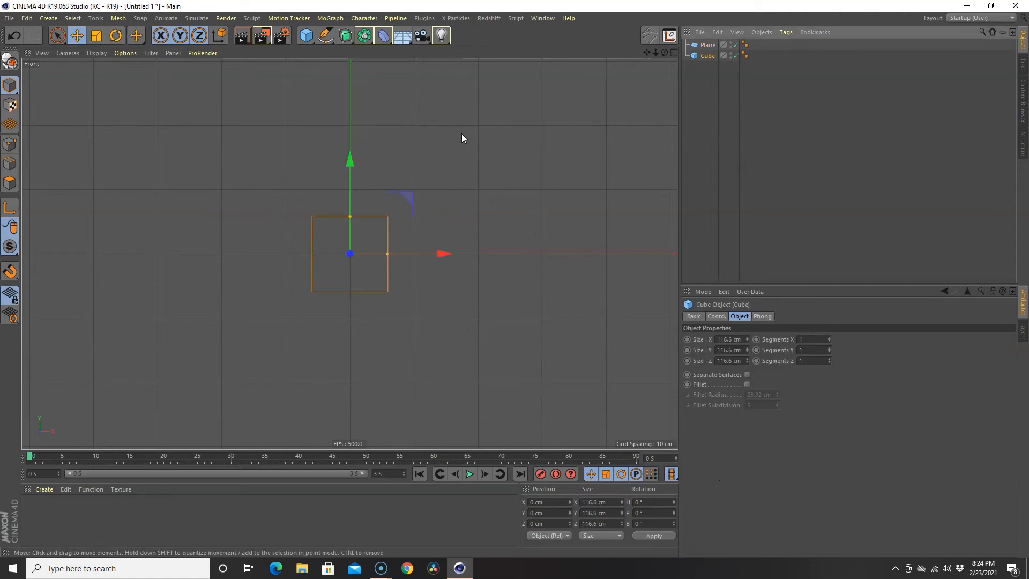
- Raise the Cube about 61 cm in Y so it sits on the plane, and return to the Perspective view
left_click_drag(352, 160, 355, 121)
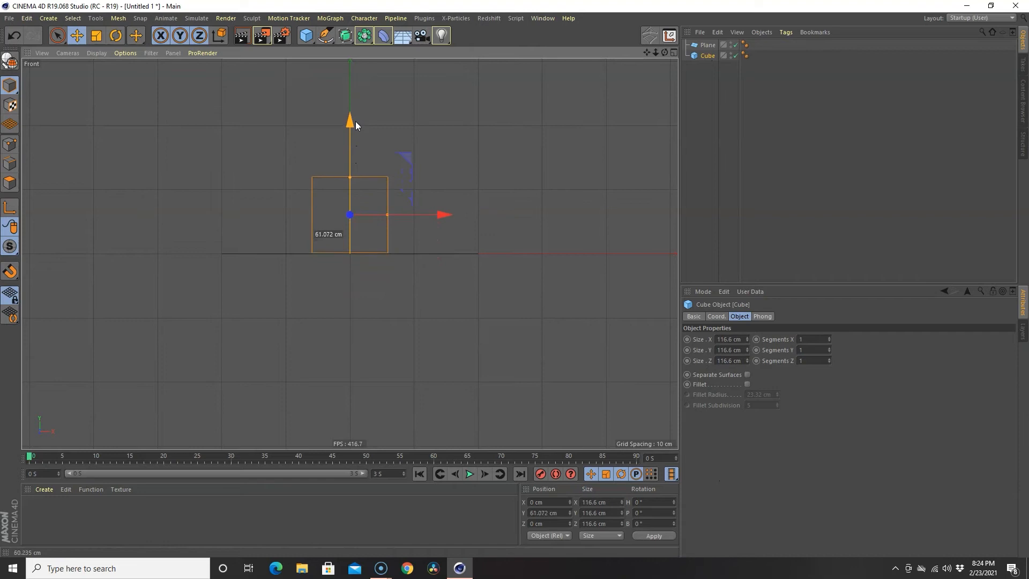
middle_click(300, 131)
middle_click(298, 137)
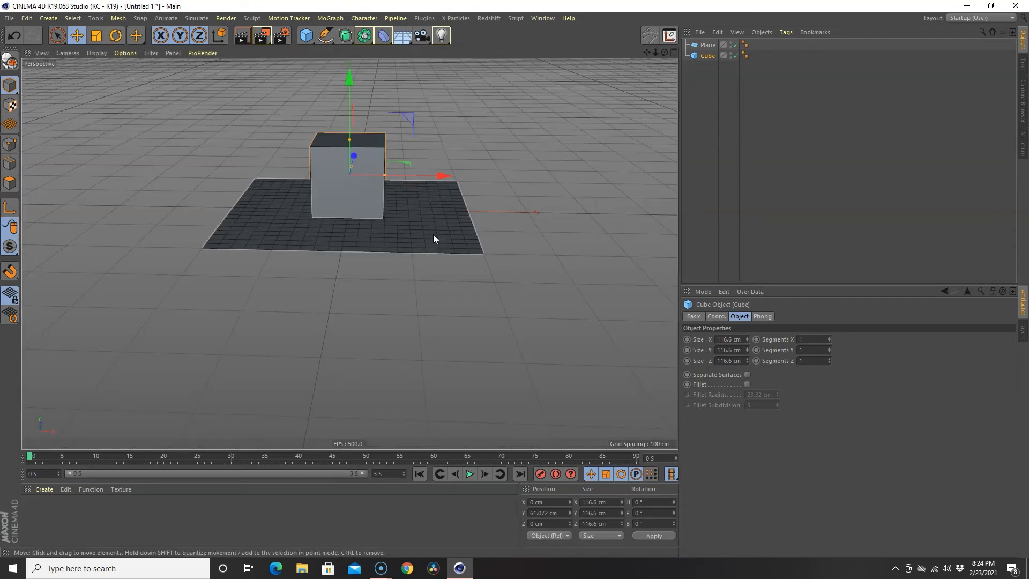
- Enlarge the Plane under the cube to about 1449 cm wide and 834 cm high
left_click(709, 45)
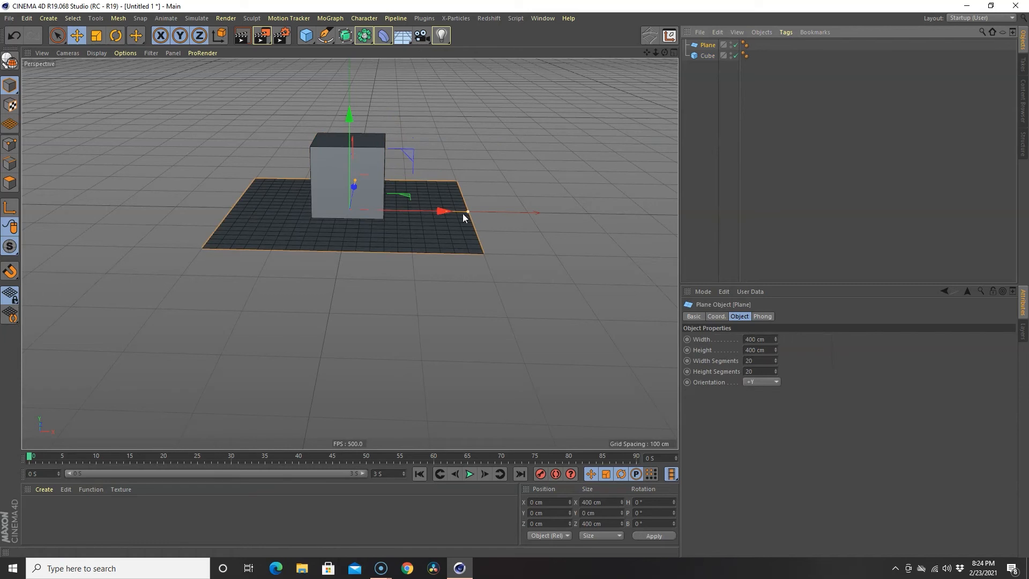
left_click_drag(463, 214, 592, 213)
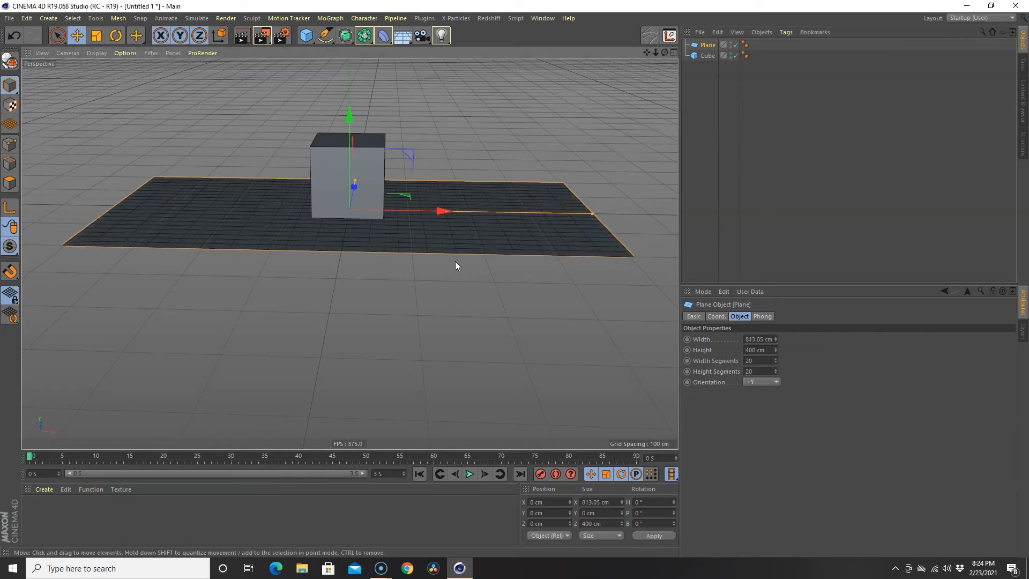
left_click_drag(468, 263, 363, 243, "alt")
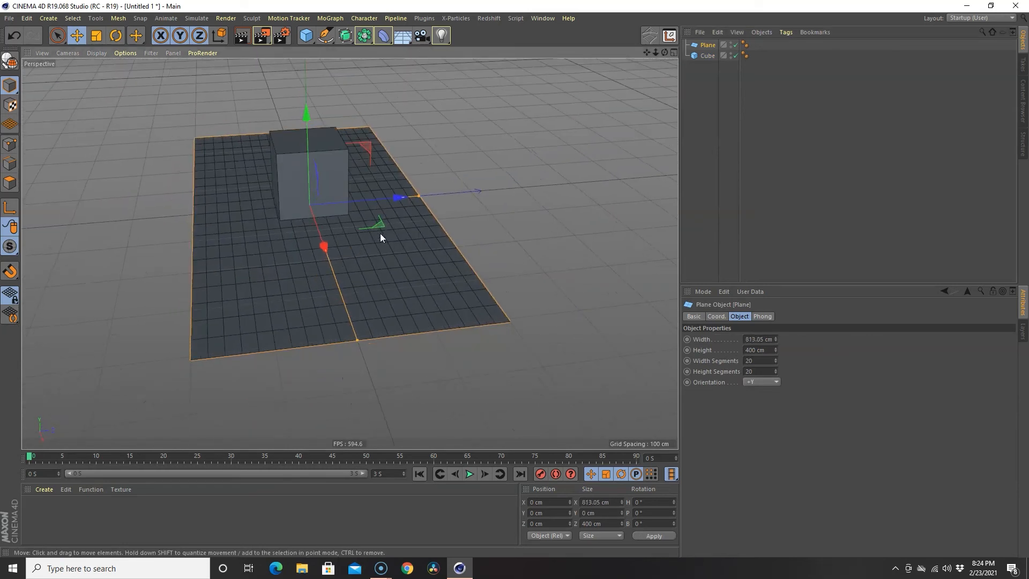
left_click_drag(420, 197, 530, 187)
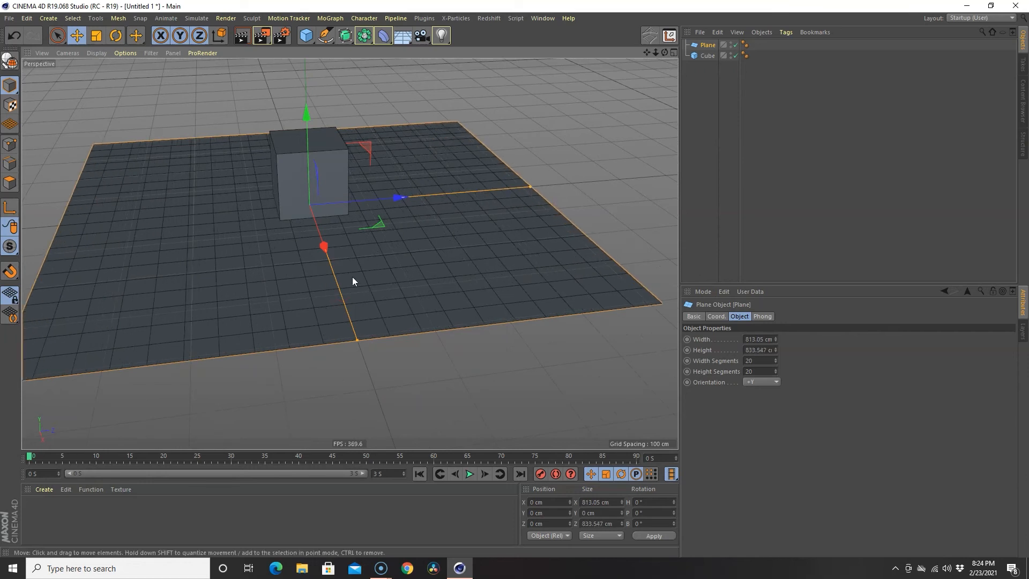
left_click_drag(357, 339, 212, 212)
left_click_drag(113, 180, 326, 220, "alt")
- Add a Sphere, raise it about 63 cm in Y in the Front view, and scale it uniformly to about 116.4 cm
left_click(306, 36)
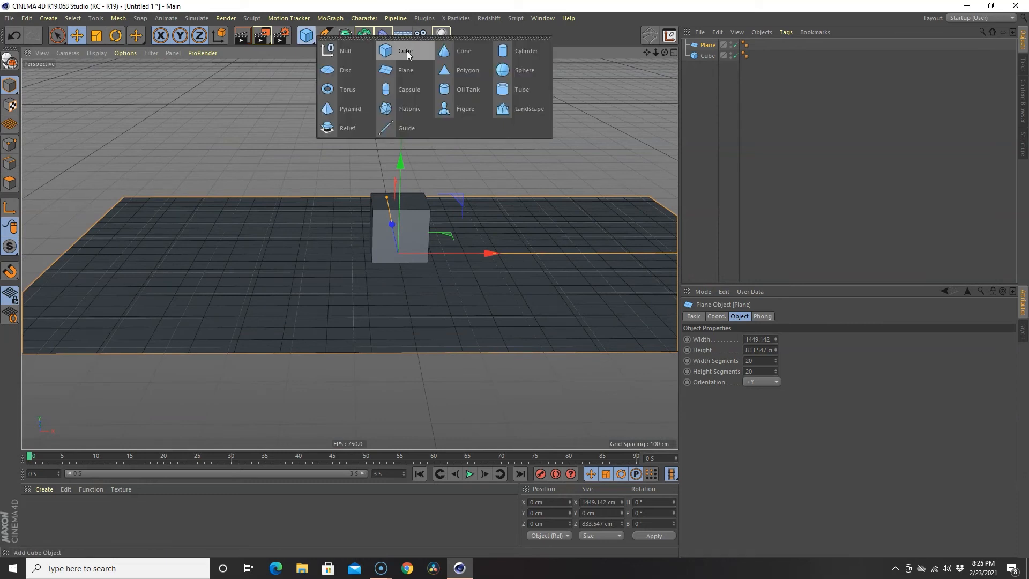
left_click(534, 72)
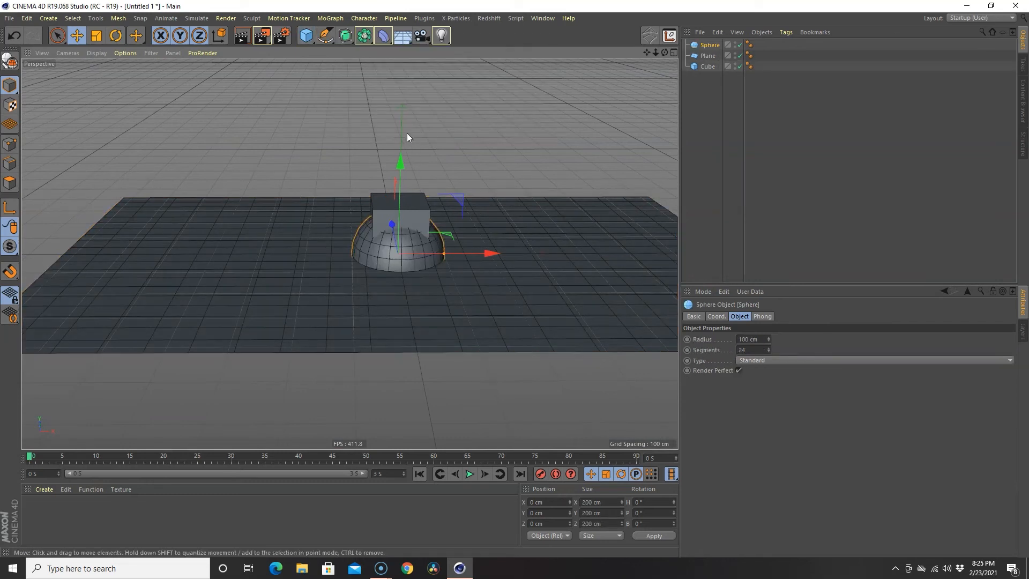
left_click(421, 178)
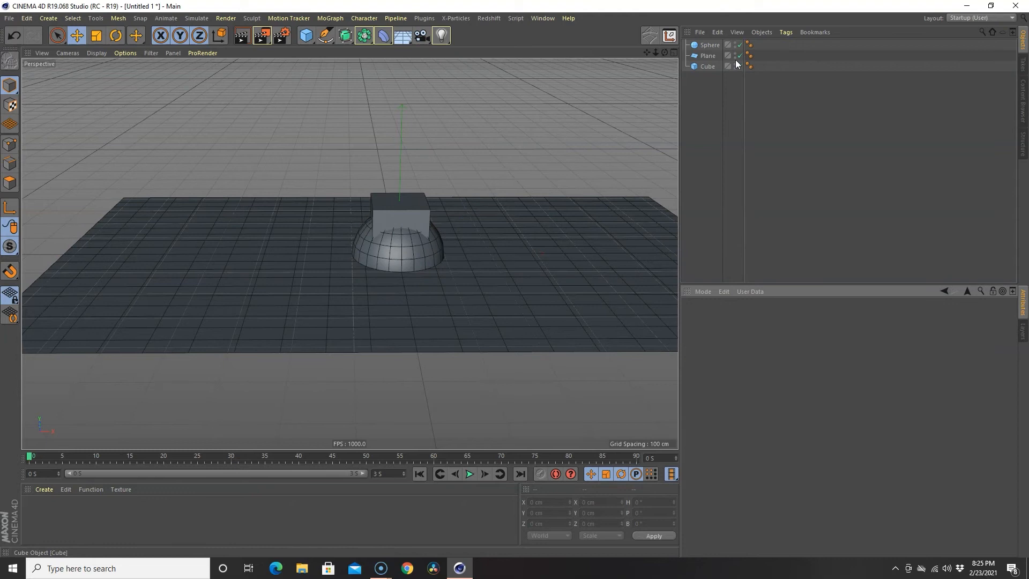
left_click(710, 43)
middle_click(577, 185)
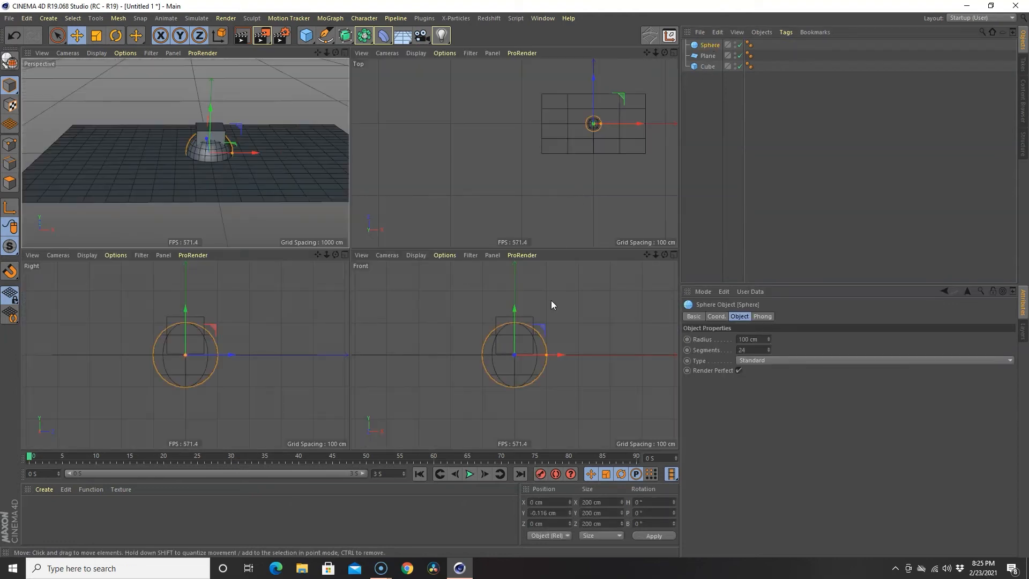
middle_click(551, 300)
left_click_drag(349, 167, 356, 129)
left_click(97, 35)
left_click_drag(491, 140, 385, 216)
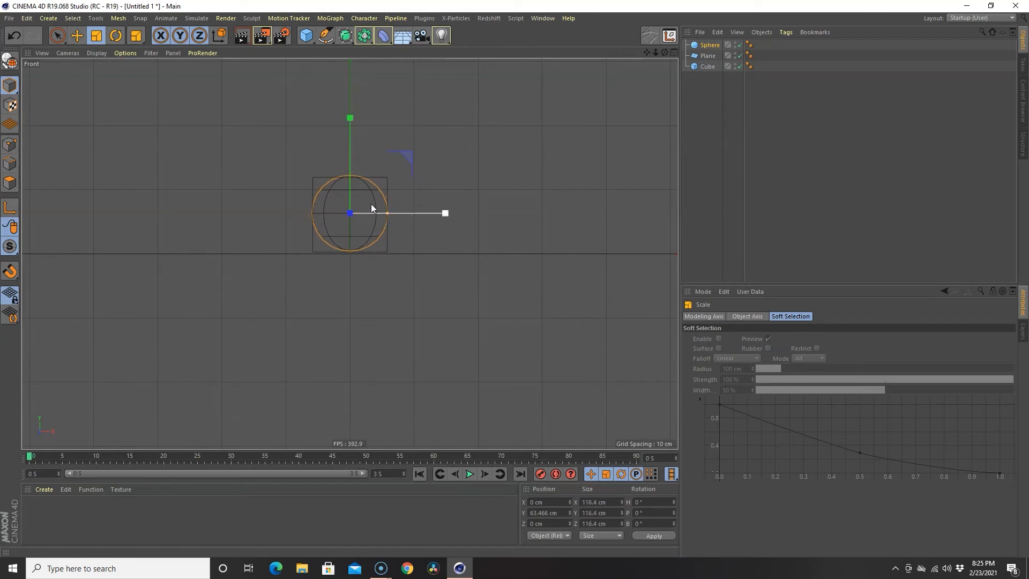
- Move the Sphere beside the cube at about X -141 cm, and adjust its height to about 60 cm in Y
left_click(78, 36)
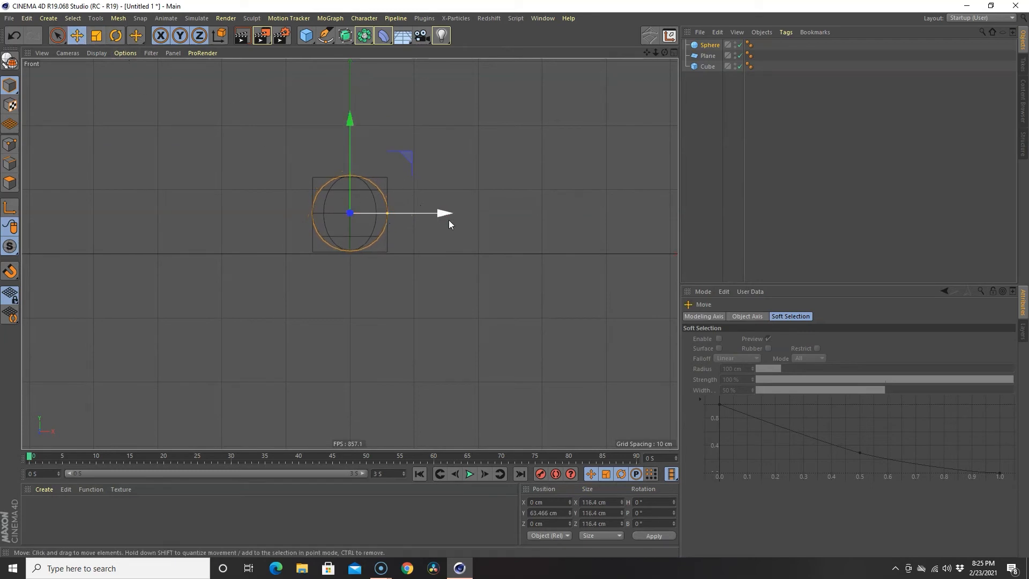
left_click_drag(448, 217, 355, 222)
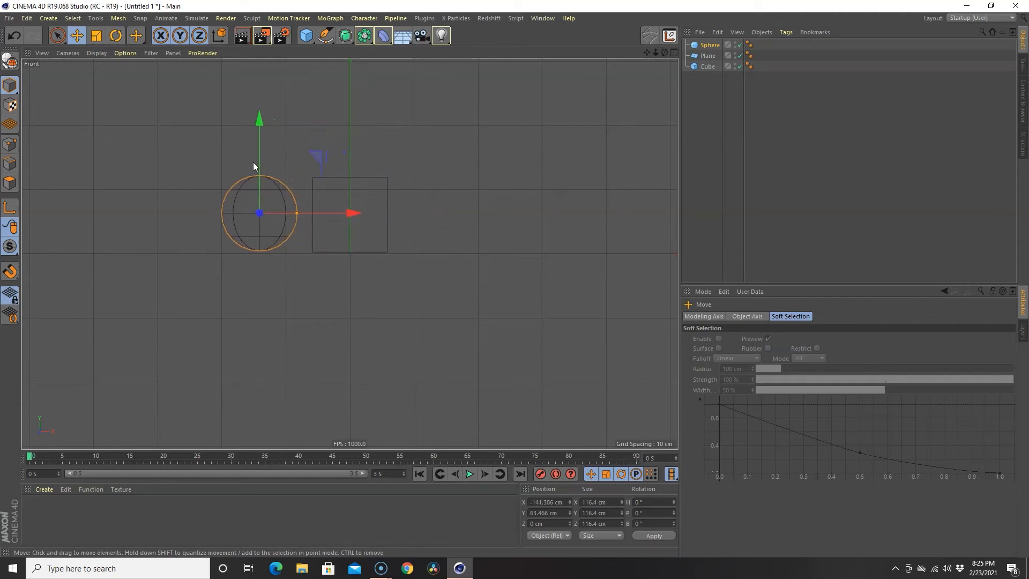
left_click_drag(256, 130, 258, 132)
middle_click(390, 214)
middle_click(248, 143)
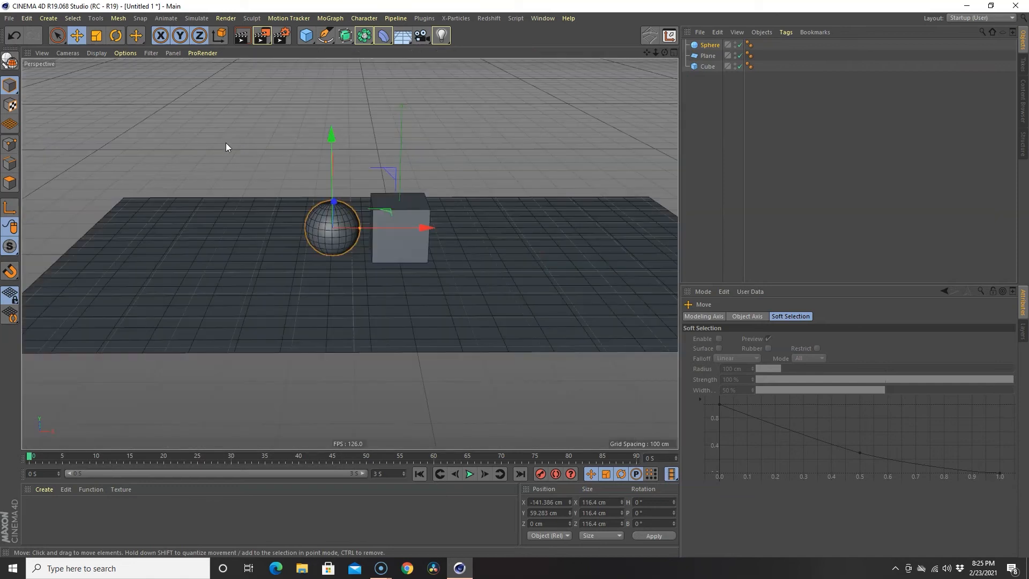
left_click_drag(330, 139, 329, 136)
- Add a Cone primitive and move it along X to about 226 cm, on the cube's side opposite the sphere
left_click(306, 36)
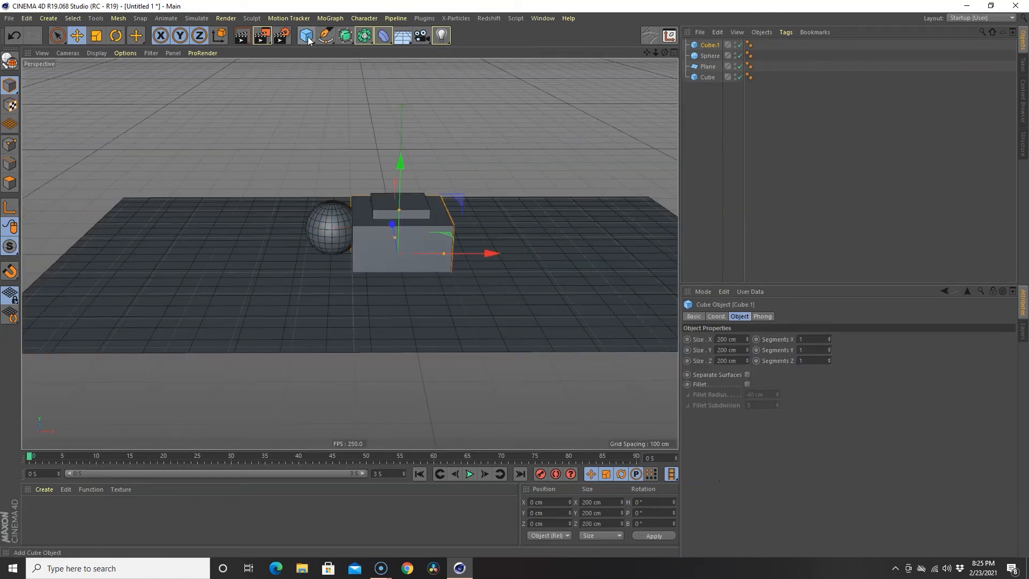
key("ctrl+z")
left_click(305, 38)
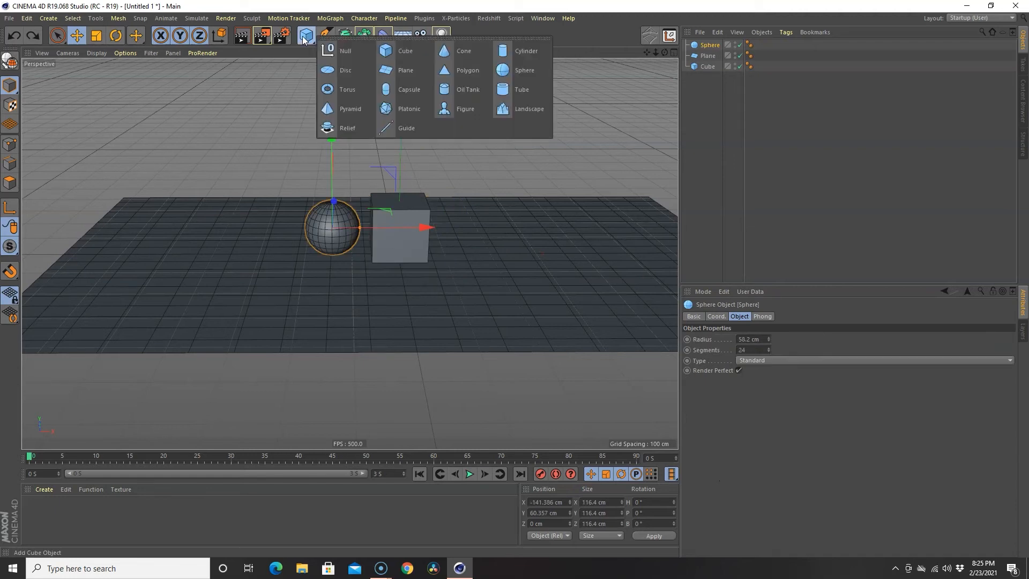
left_click(462, 54)
left_click_drag(485, 253, 590, 250)
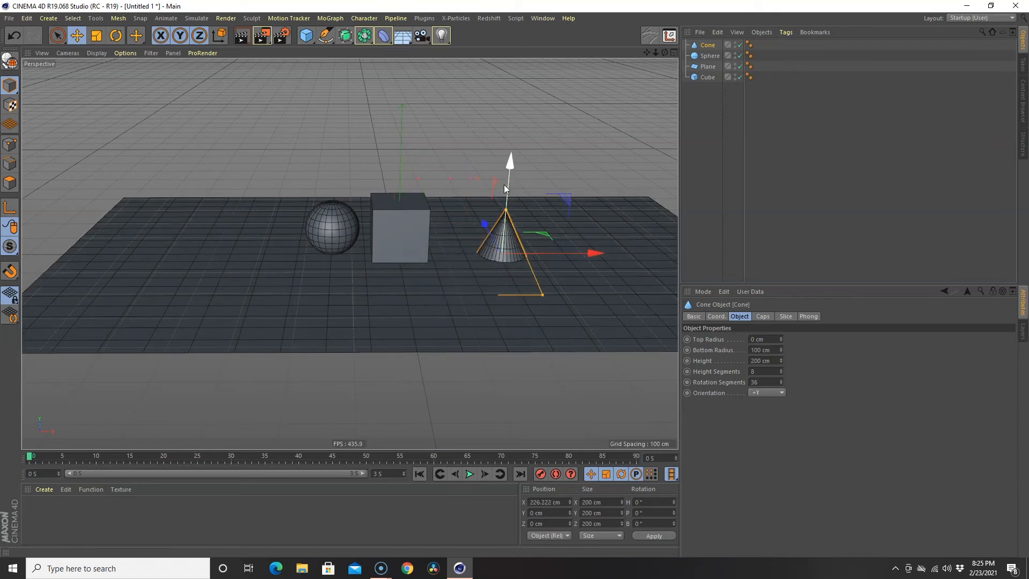
- Raise the Cone to about 102 cm in Y in the Front view and scale it uniformly to about 126.4 cm
middle_click(502, 188)
middle_click(549, 310)
left_click_drag(500, 163, 465, 162)
left_click(97, 36)
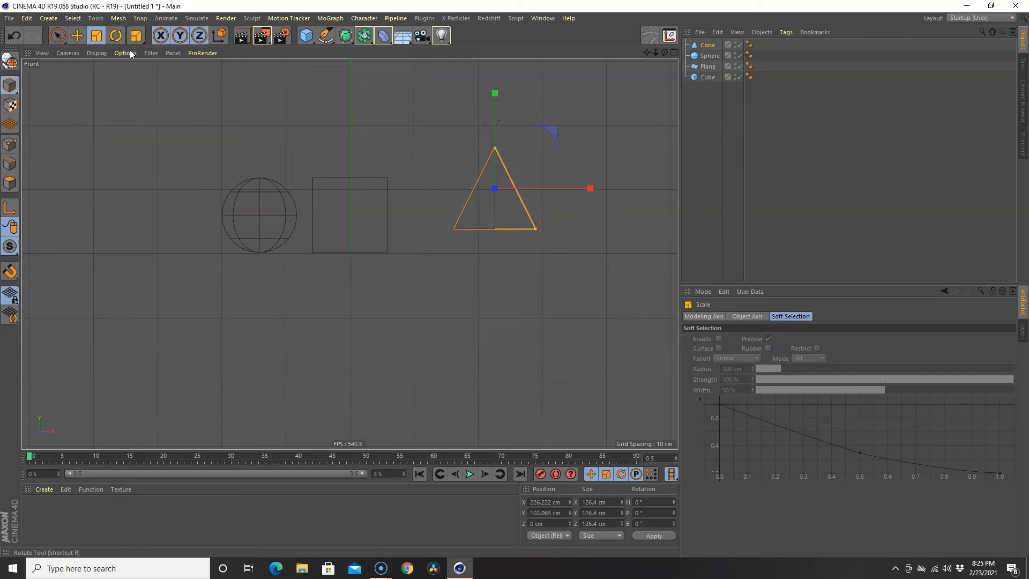
- Lower the Cone onto the plane at about Y 64 cm and move it closer to the cube at about X 165 cm
left_click(77, 35)
left_click_drag(496, 96, 497, 120)
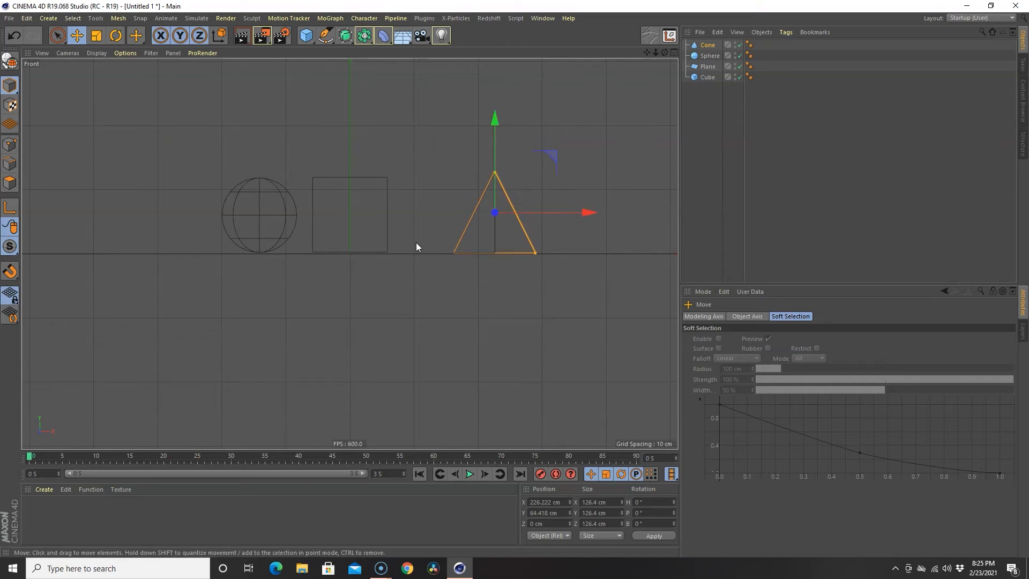
left_click_drag(588, 212, 548, 214)
middle_click(461, 285)
middle_click(221, 188)
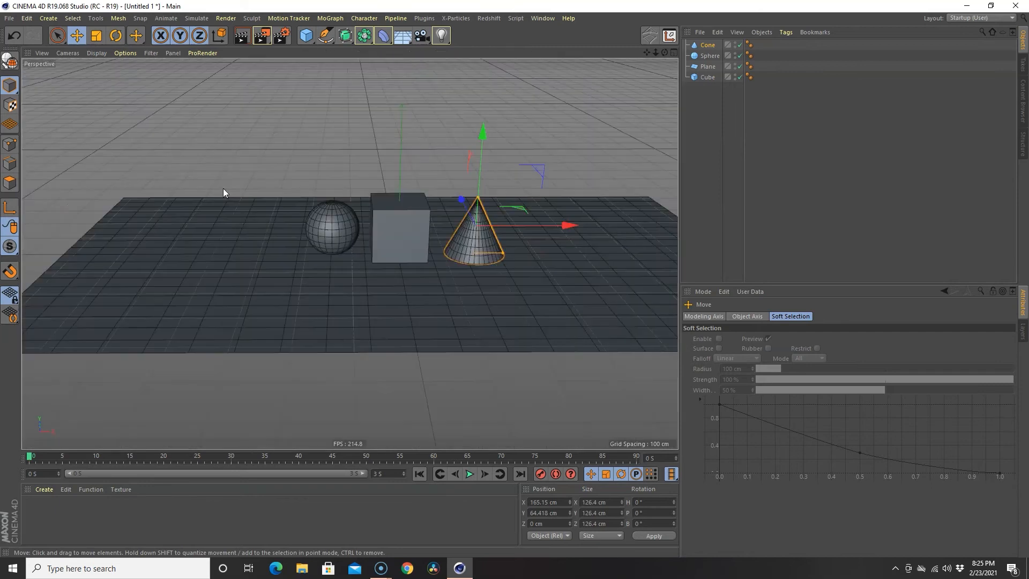
- Add a second Plane primitive and move it behind the objects to about 446 cm in Z
left_click_drag(480, 293, 506, 286, "alt")
scroll(429, 283, "up", 2)
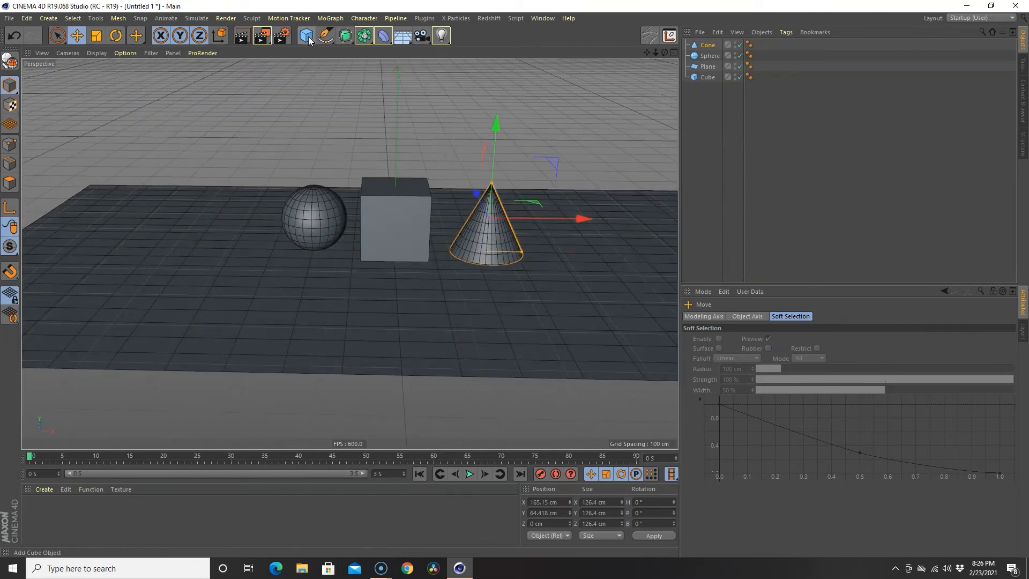
left_click_drag(309, 38, 397, 73)
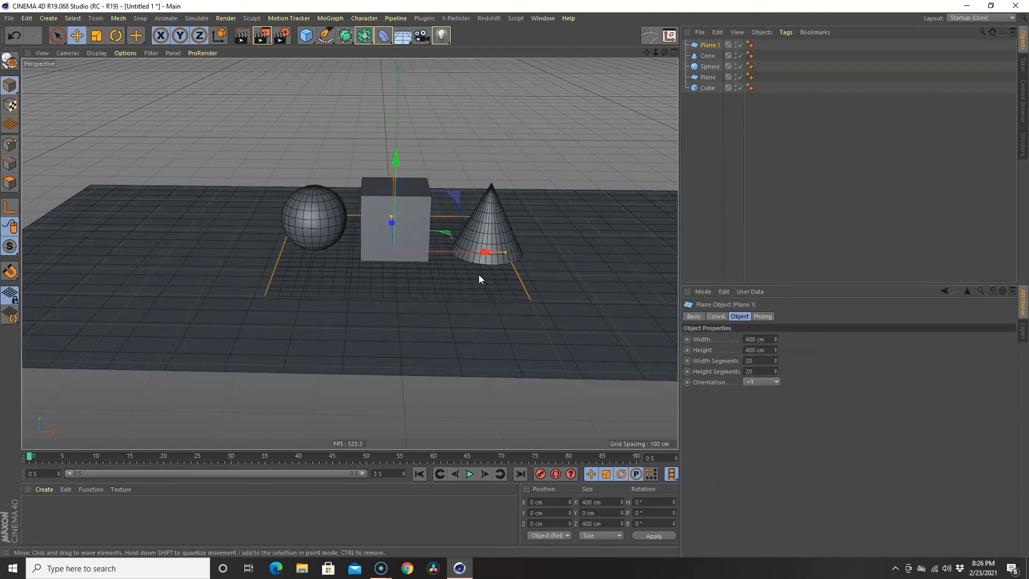
left_click_drag(480, 277, 352, 279, "alt")
left_click_drag(549, 230, 677, 208)
- Enlarge the second Plane to about 1527 cm wide and 2634 cm high
left_click_drag(418, 357, 422, 281, "alt")
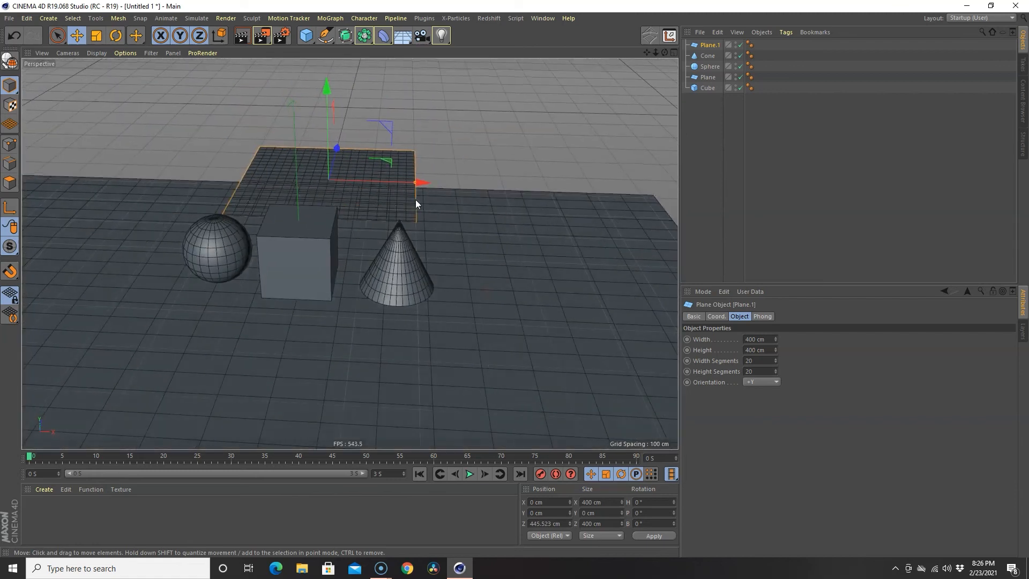
left_click_drag(413, 182, 647, 192)
left_click_drag(439, 158, 367, 175, "alt")
left_click_drag(382, 115, 601, 56)
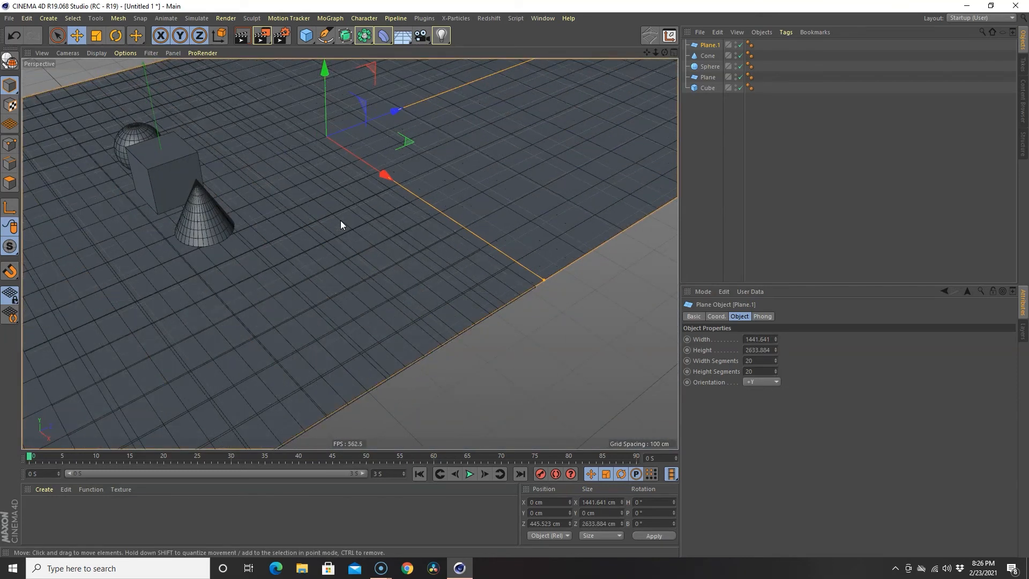
left_click_drag(341, 221, 370, 217, "alt")
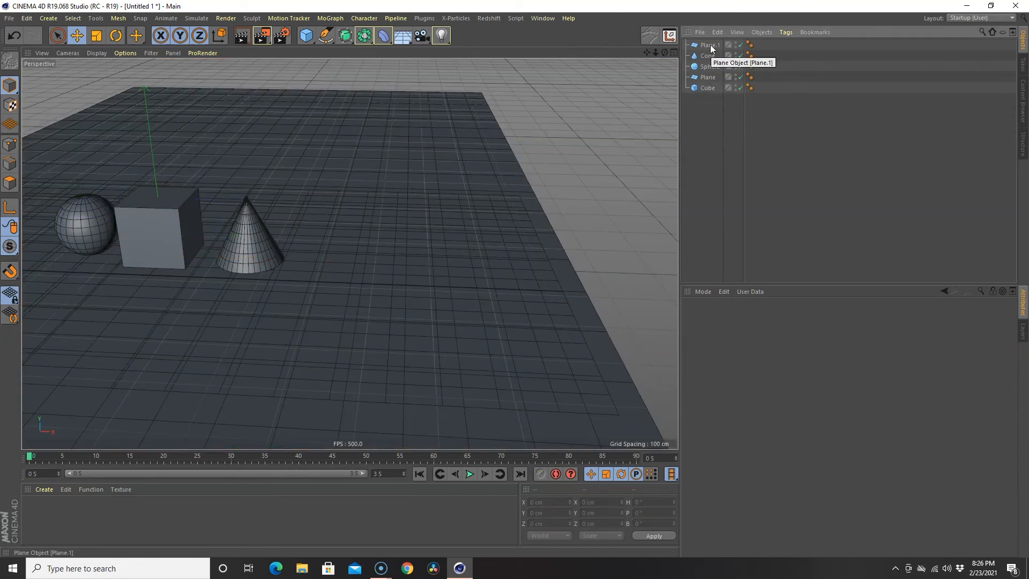
- Rename the original plane as floor and the second, larger plane as BG
double_click(709, 77)
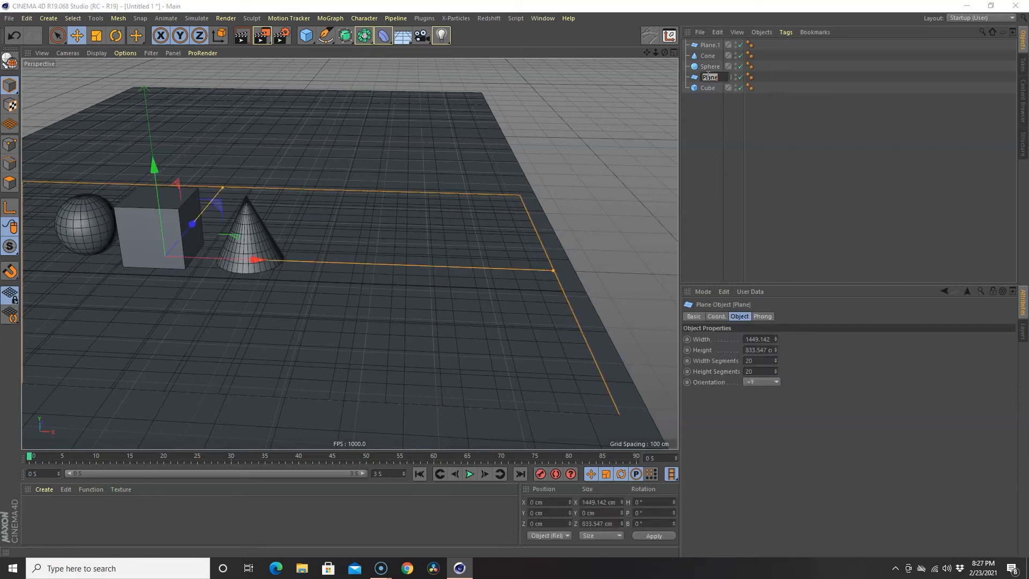
type("floor")
key("Return")
left_click(707, 45)
double_click(707, 46)
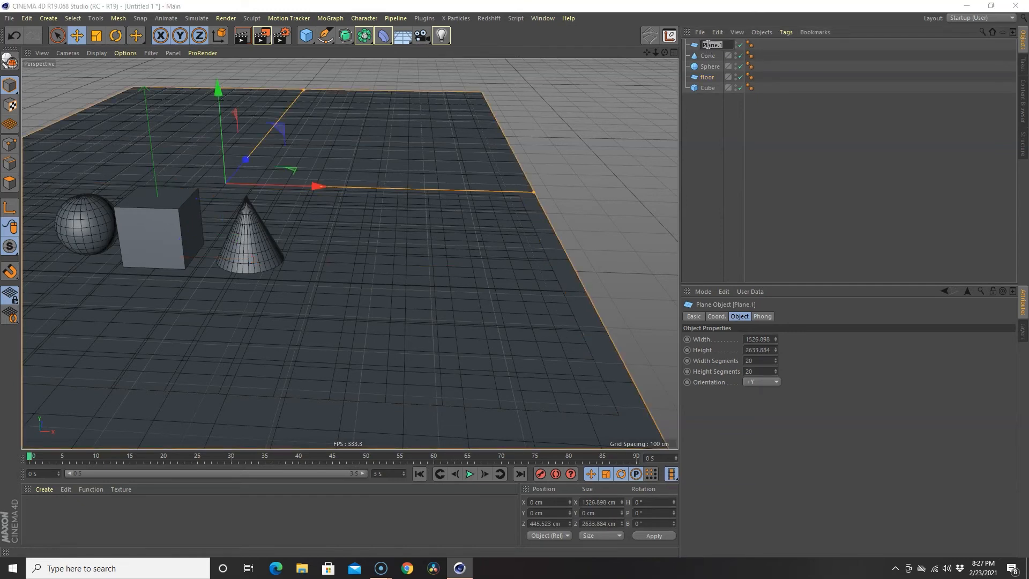
type("Bo")
key("Return")
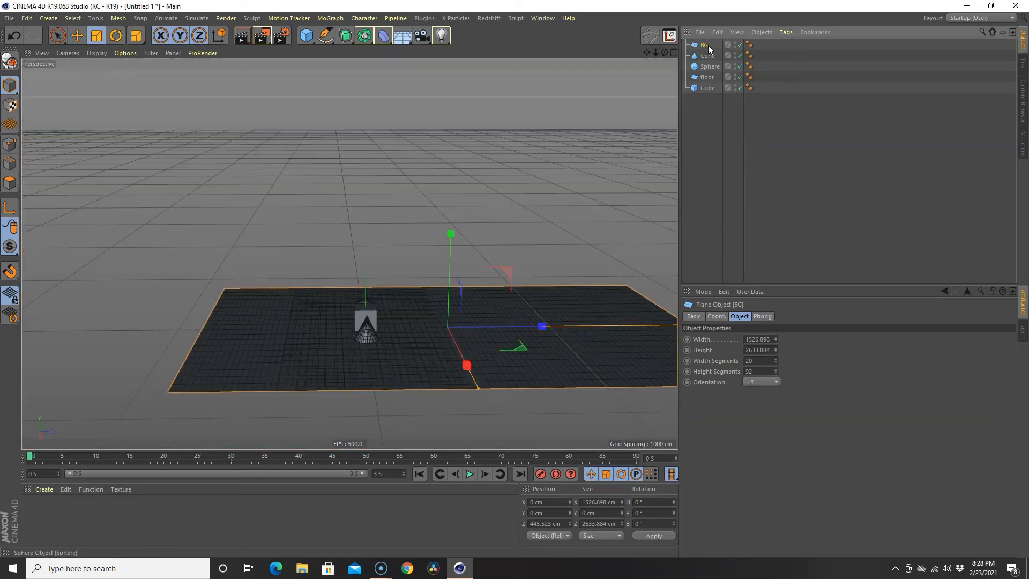
- Make the BG plane editable and switch to Polygons mode
scroll(484, 382, "up", 2)
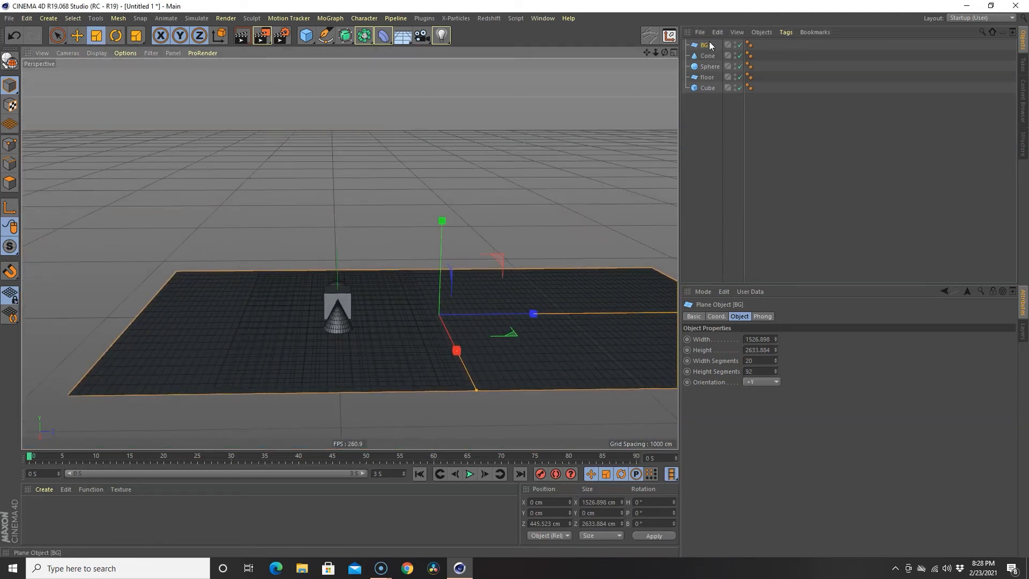
key("c")
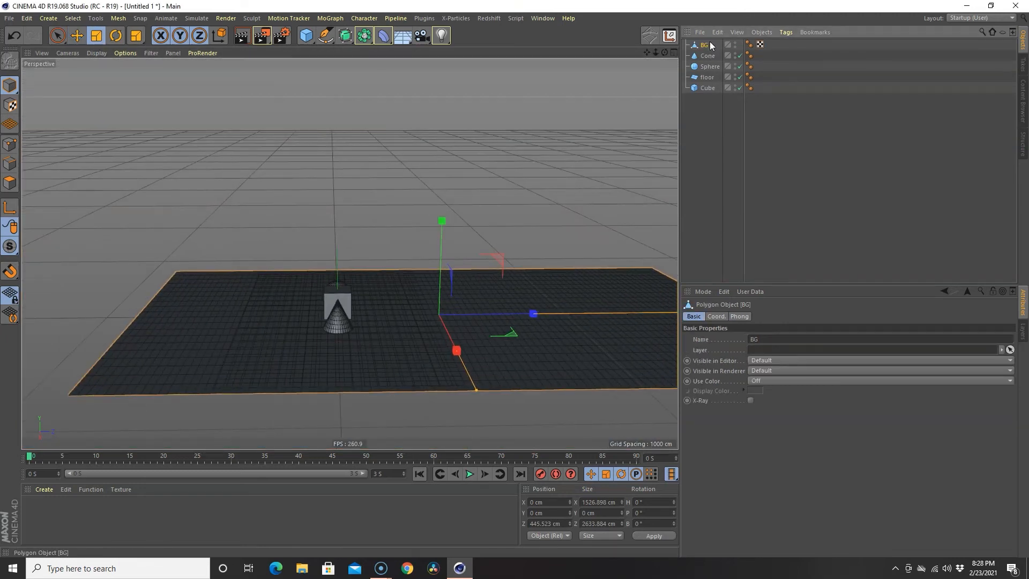
left_click(11, 184)
- Select the polygons of BG's rear half, on the +Z side, using Rectangle Selection
left_click_drag(415, 245, 405, 271, "alt")
left_click_drag(480, 285, 359, 286, "alt")
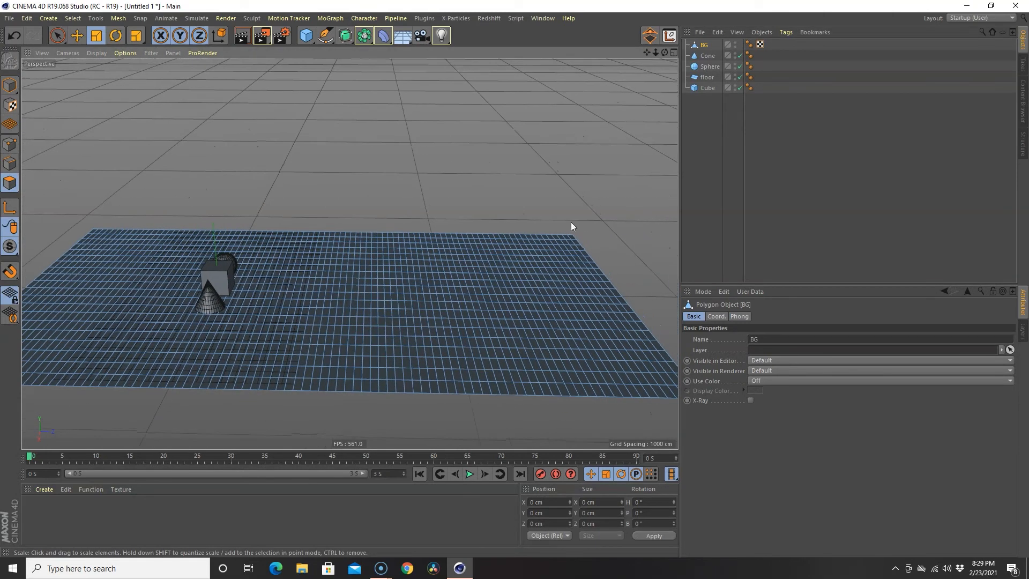
left_click(57, 35)
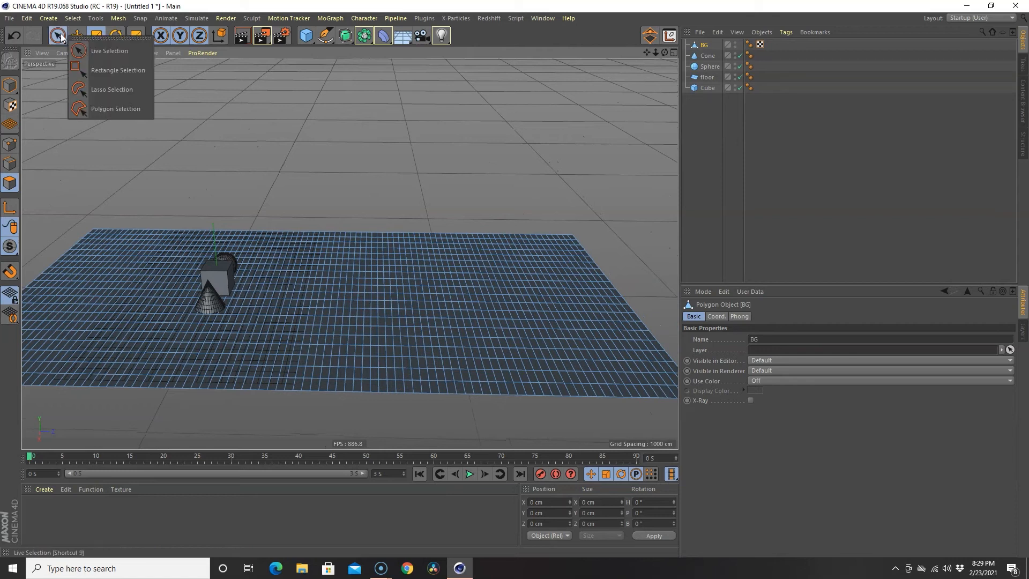
left_click(108, 63)
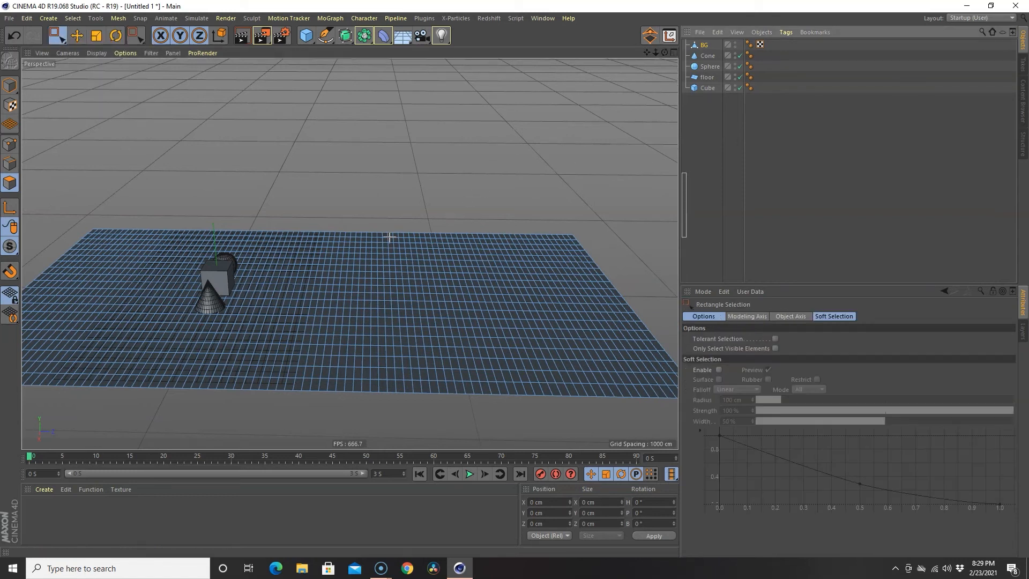
left_click(522, 200)
left_click_drag(620, 188, 297, 436)
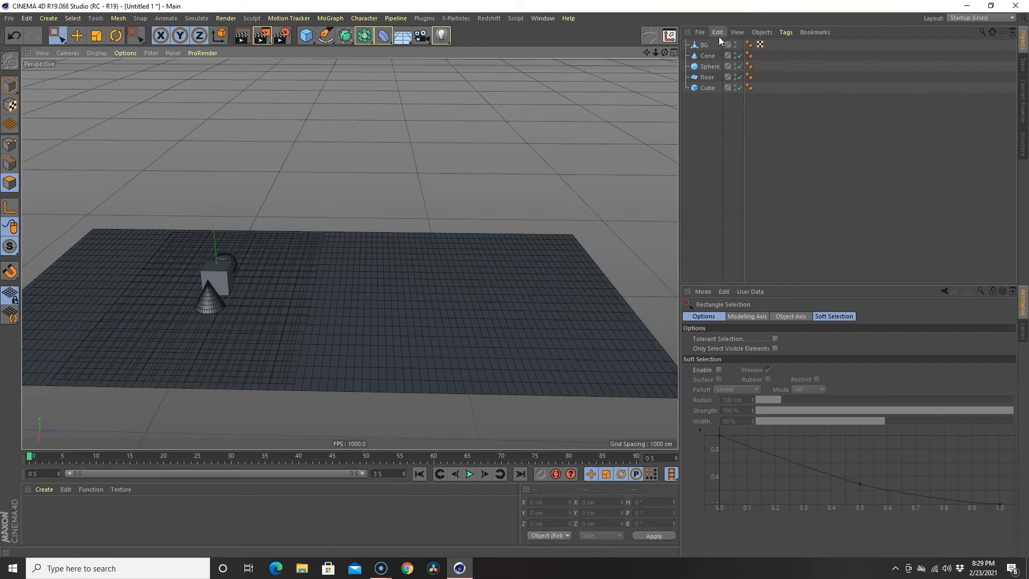
left_click(704, 45)
left_click_drag(472, 332, 480, 330, "alt")
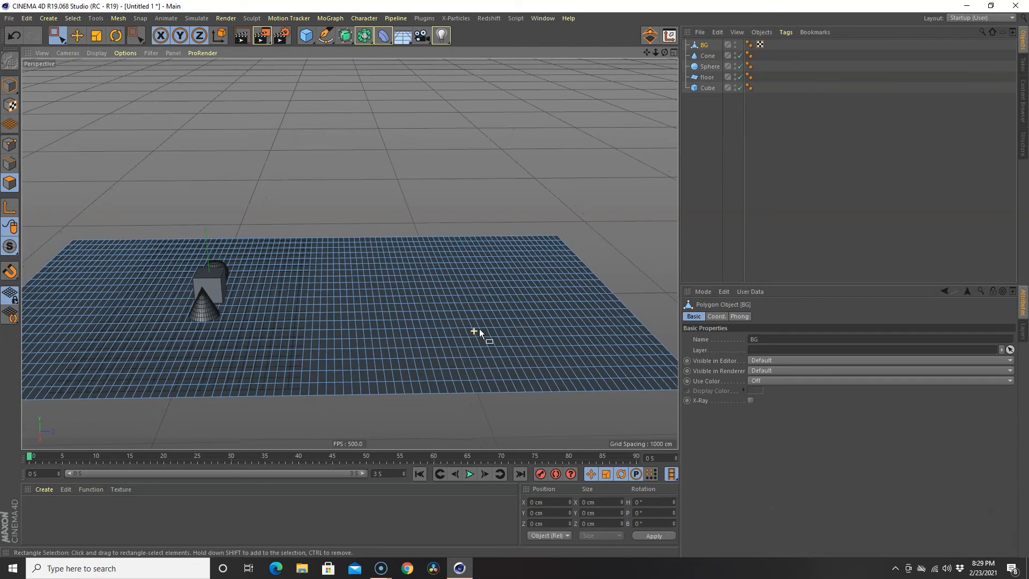
left_click_drag(629, 202, 321, 429)
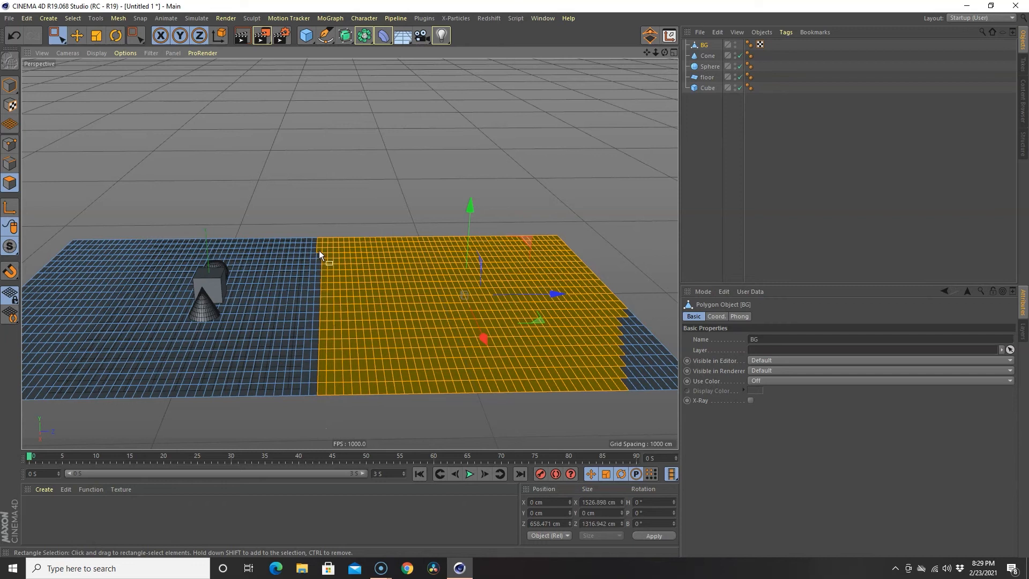
- Add the missed far-edge and corner polygons to BG's rear-half selection with Live Selection, reducing the radius to 1 and undoing any stray pick
left_click_drag(57, 36, 87, 50)
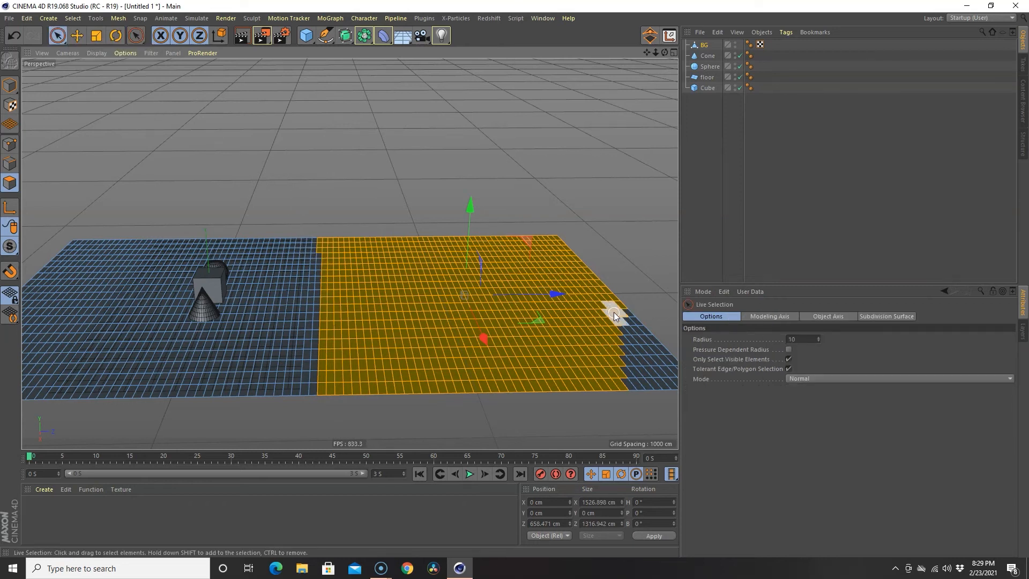
mouse_move(616, 315)
left_mouse_down("shift")
mouse_move(630, 319)
mouse_move(643, 379)
mouse_move(656, 384)
left_mouse_up("shift")
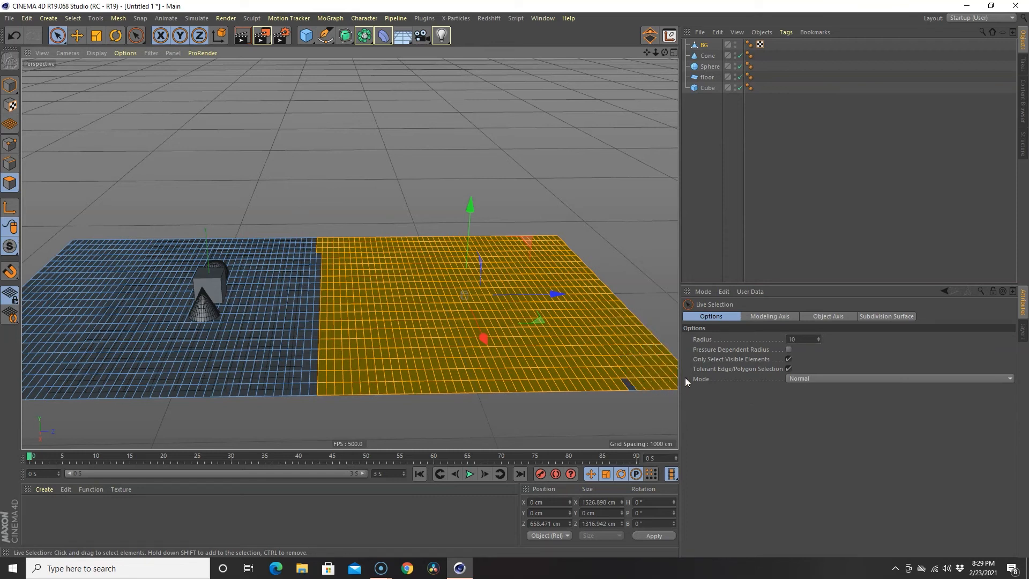
middle_click_drag(635, 421, 584, 420)
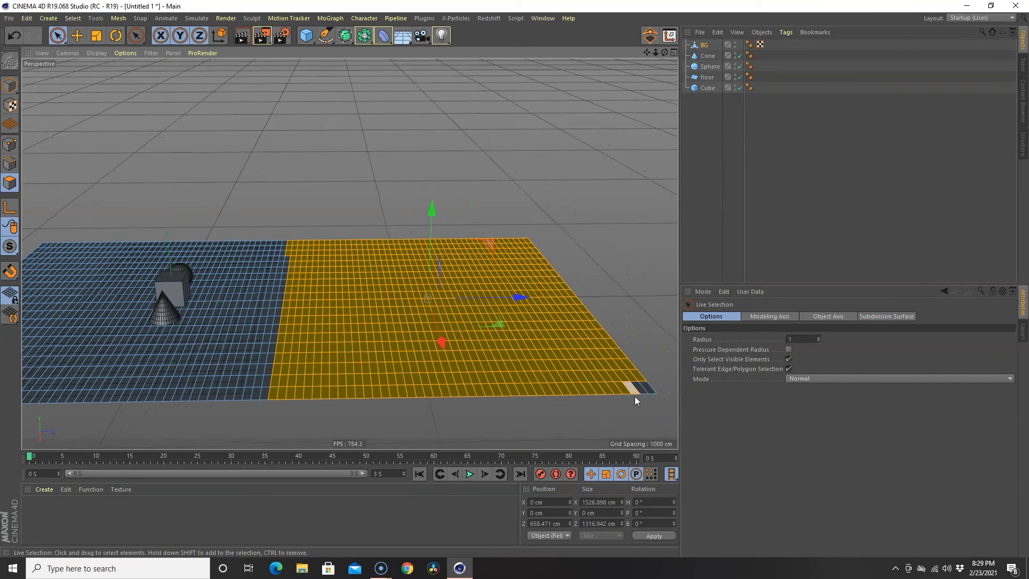
left_click(646, 389, "shift")
left_click(284, 265, "shift")
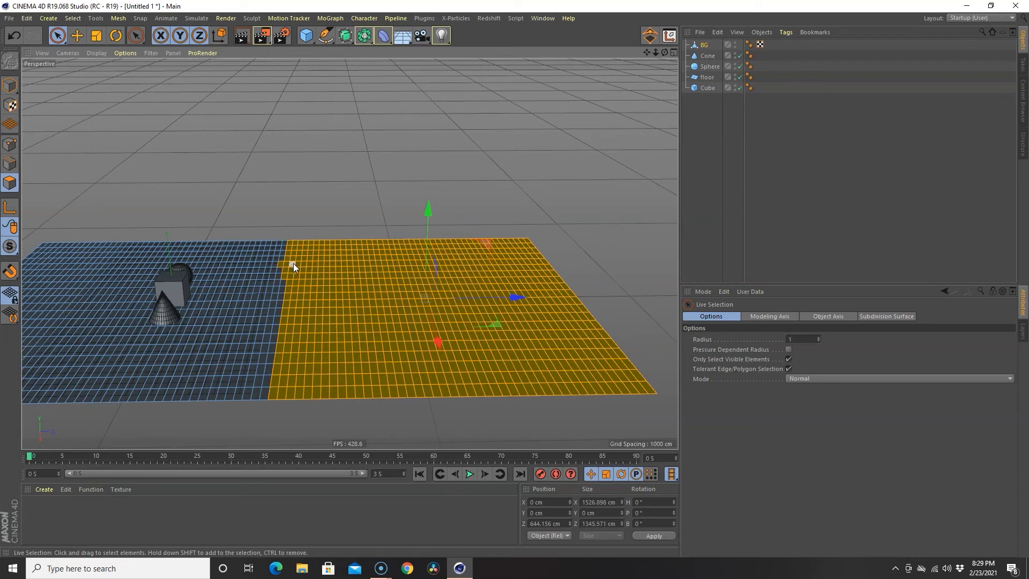
key("ctrl+z")
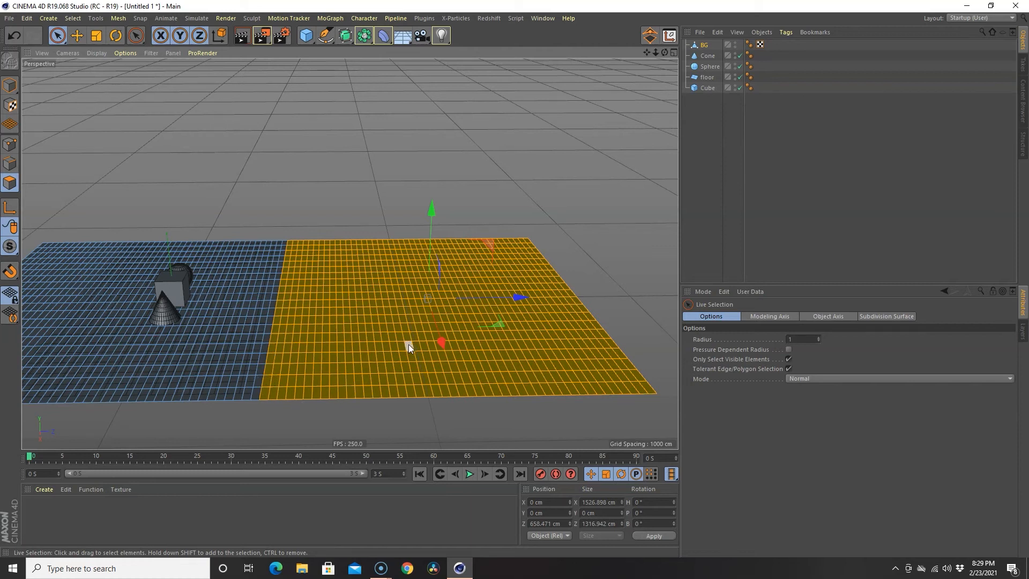
- Move BG's axis to the boundary between its two halves, at about Z 0.3 cm, and rotate the selected rear half upward as a leaning backdrop
left_click(8, 208)
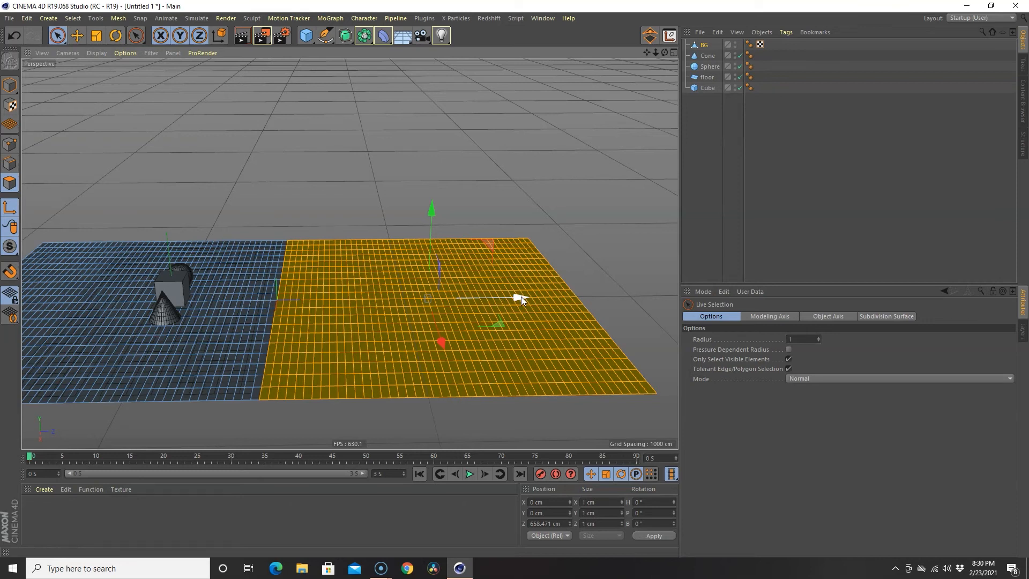
left_click_drag(520, 297, 371, 296)
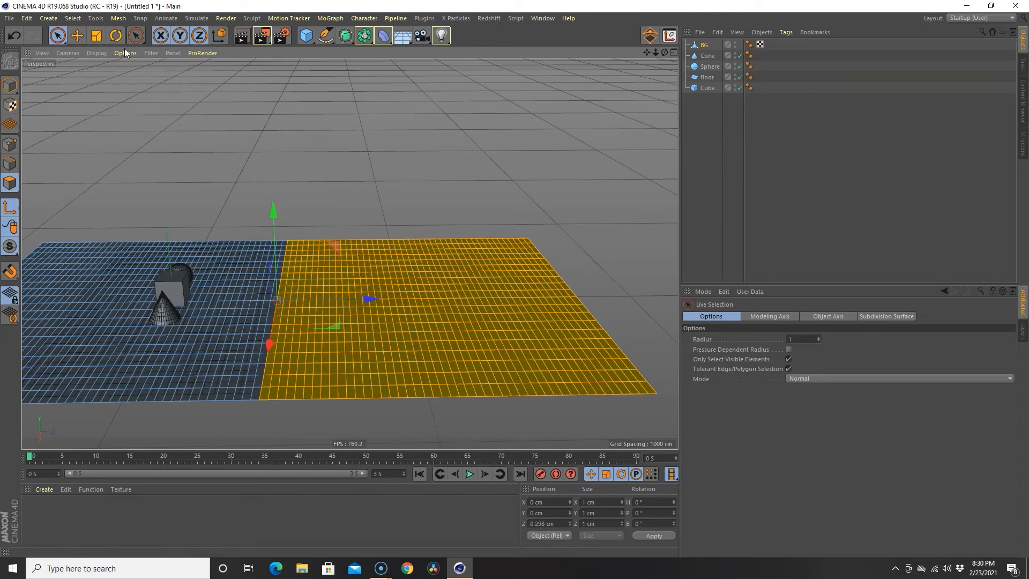
left_click(116, 36)
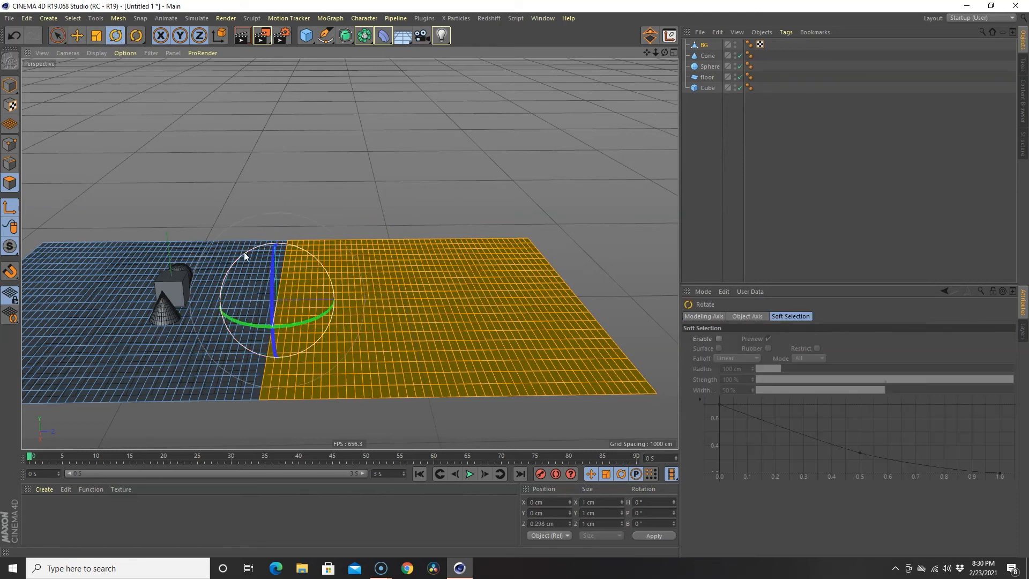
left_click_drag(246, 251, 231, 255)
key("ctrl+z")
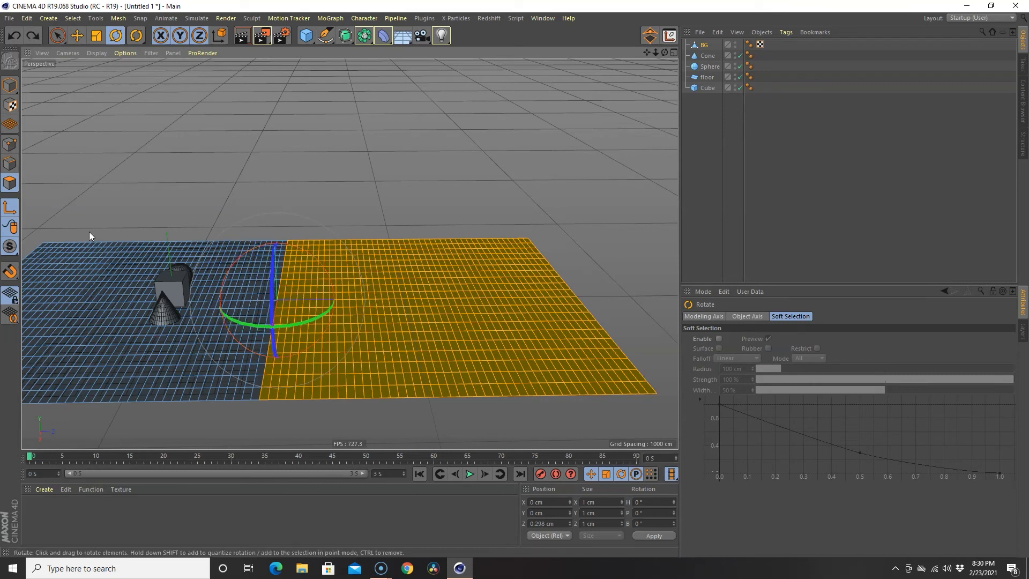
left_click(10, 208)
left_click_drag(255, 248, 174, 284)
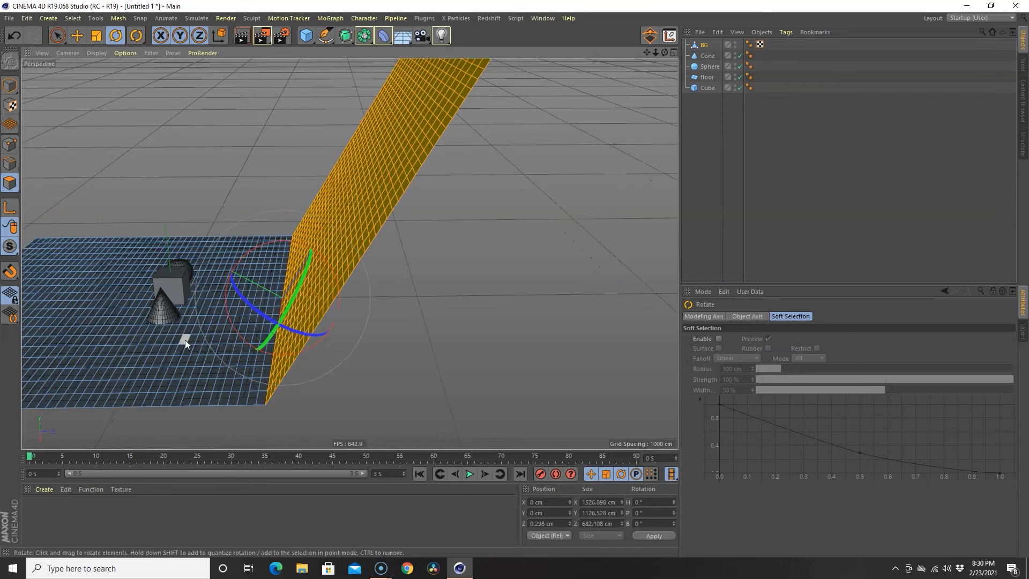
- Add a Camera object facing the sphere, cube and cone with the backdrop behind them, and look through it
left_click_drag(131, 343, 186, 339, "alt")
left_click_drag(97, 344, 166, 347, "alt")
left_click_drag(104, 362, 242, 373, "alt")
scroll(226, 381, "up", 6)
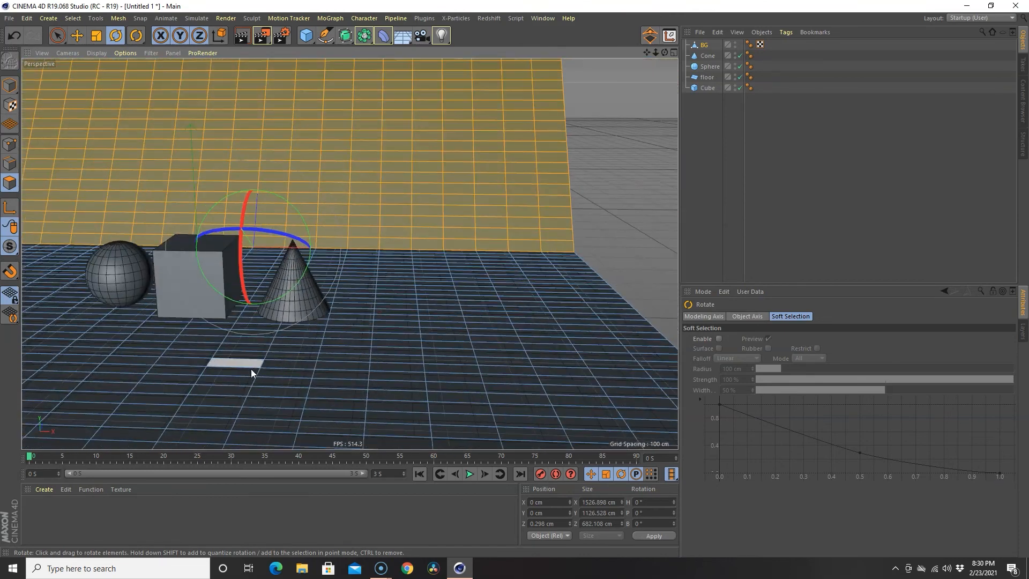
left_click(422, 37)
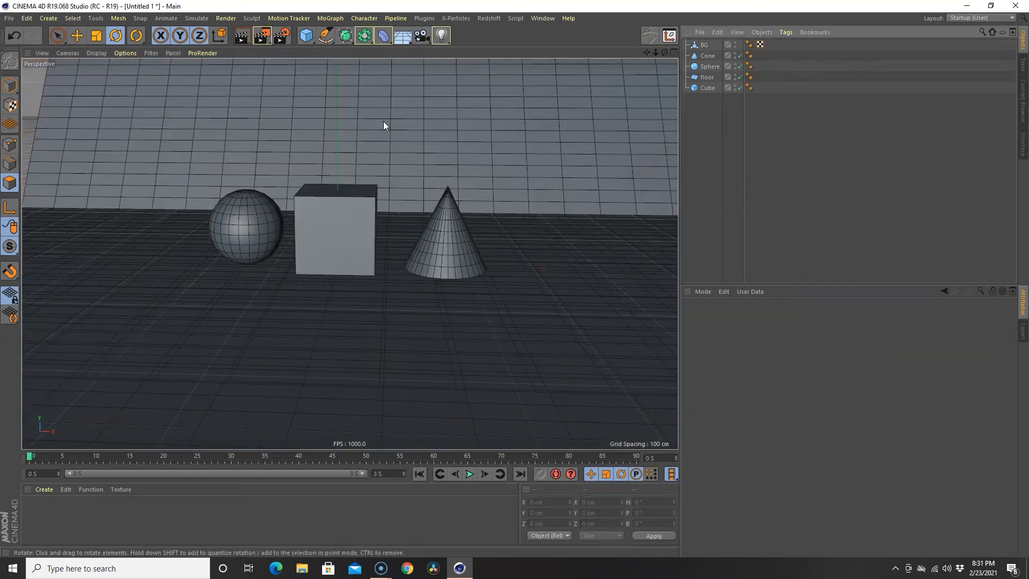
left_click(427, 33)
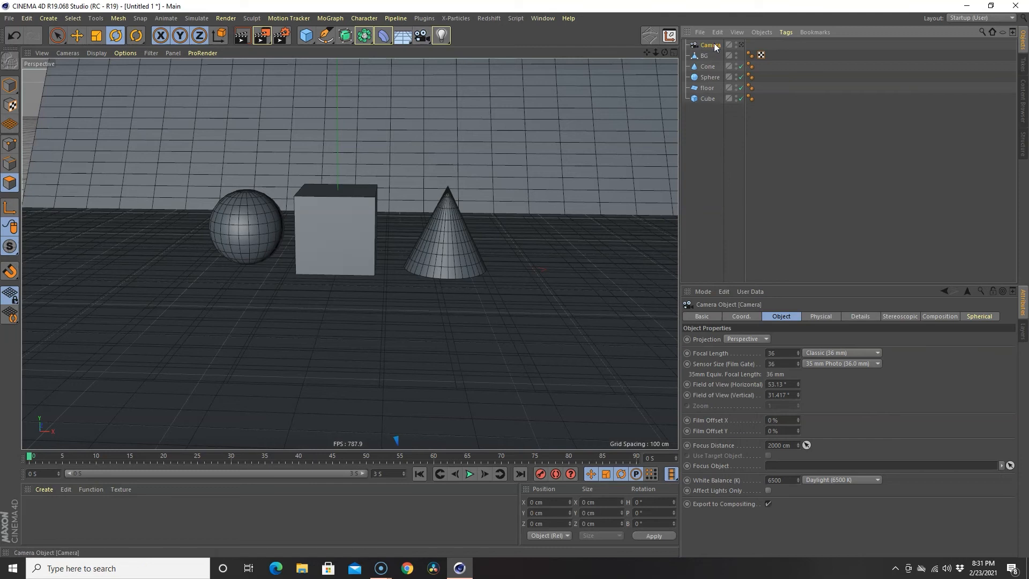
left_click(742, 45)
- Frame the sphere, cube and cone closer and at a slight angle through the camera
scroll(360, 279, "up", 1)
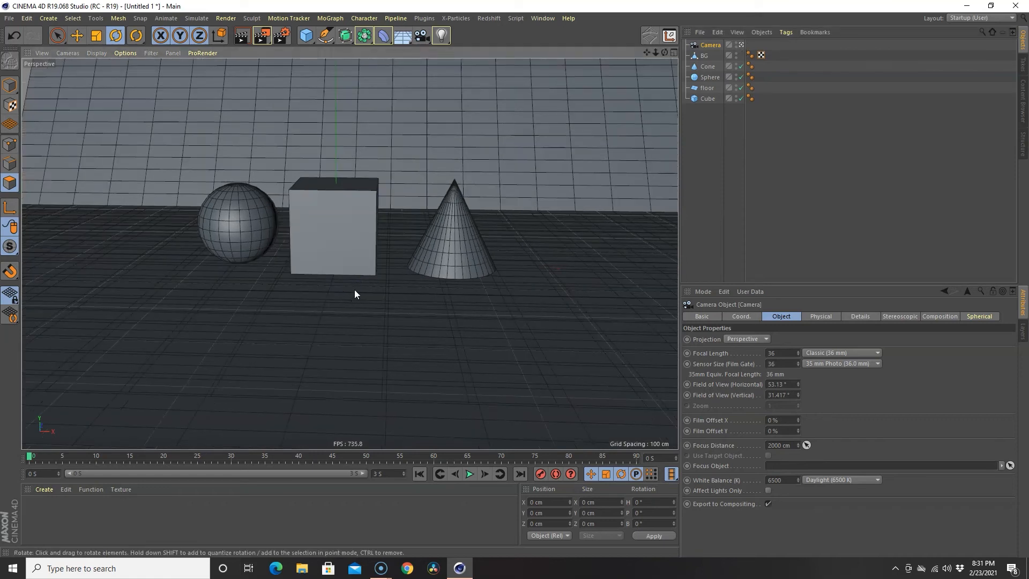
middle_click_drag(366, 283, 379, 269, "alt")
left_click_drag(419, 284, 390, 333, "alt")
left_click_drag(333, 315, 329, 311, "alt")
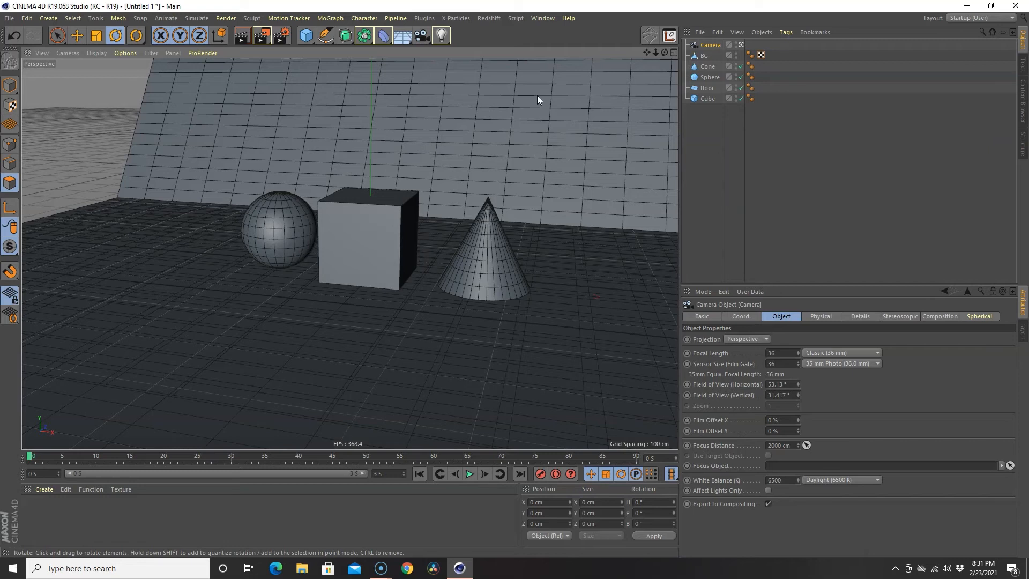
- Add a Protection tag to the camera and test the lock by trying to orbit the camera view
right_click(712, 46)
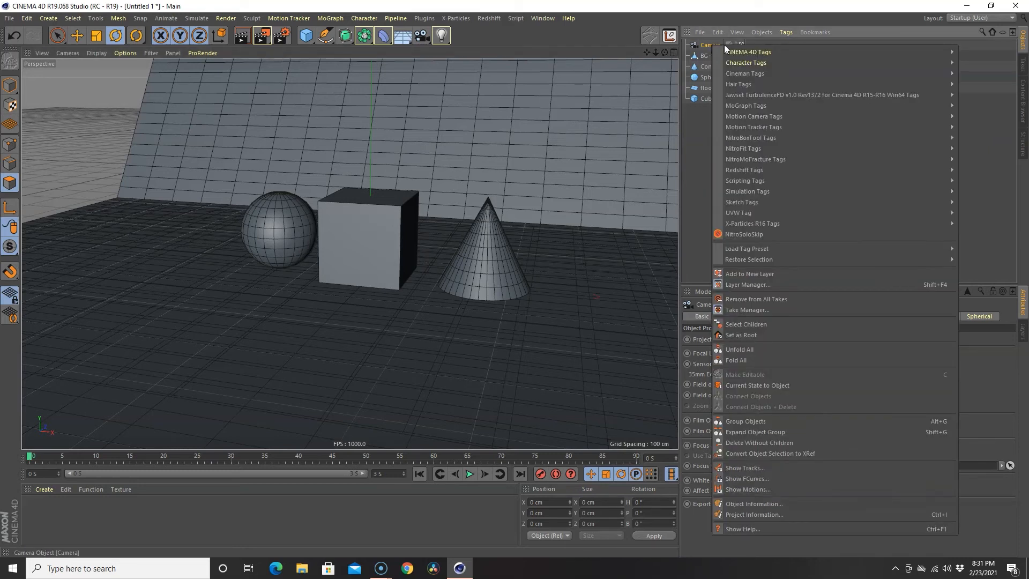
mouse_move(740, 52)
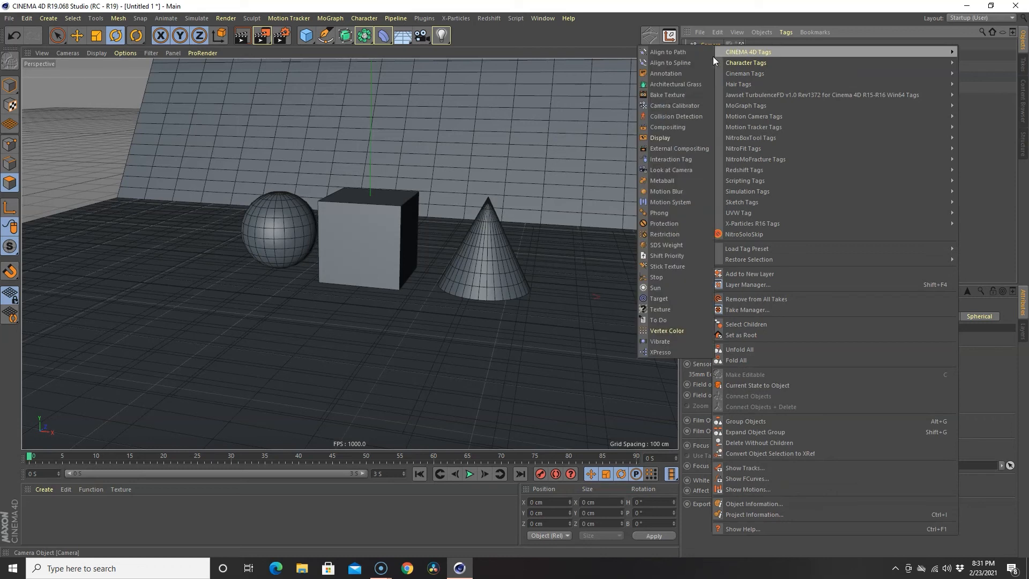
left_click(661, 224)
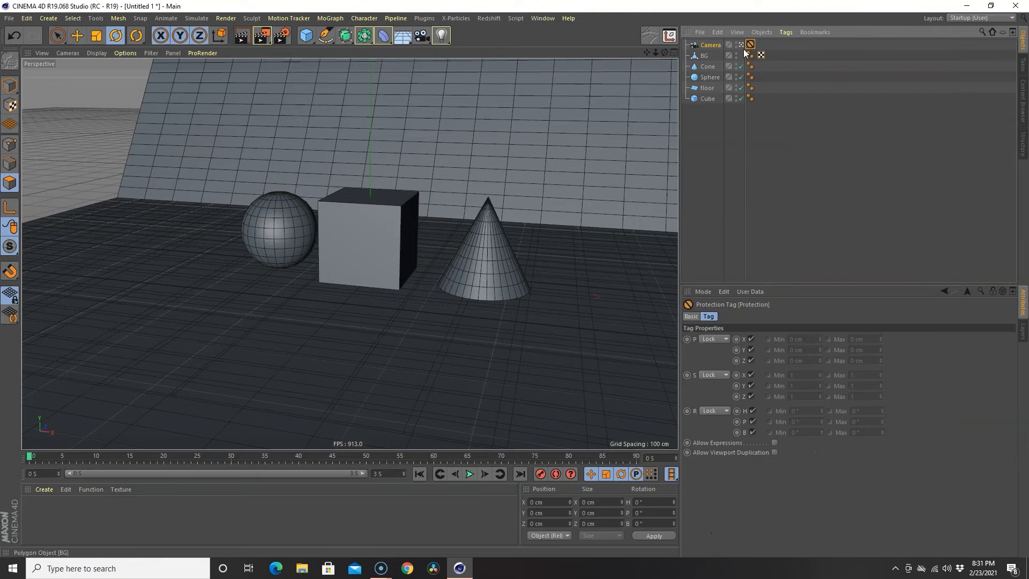
mouse_move(578, 294)
left_mouse_down("alt")
mouse_move(528, 300)
mouse_move(488, 330)
mouse_move(499, 321)
left_mouse_up("alt")
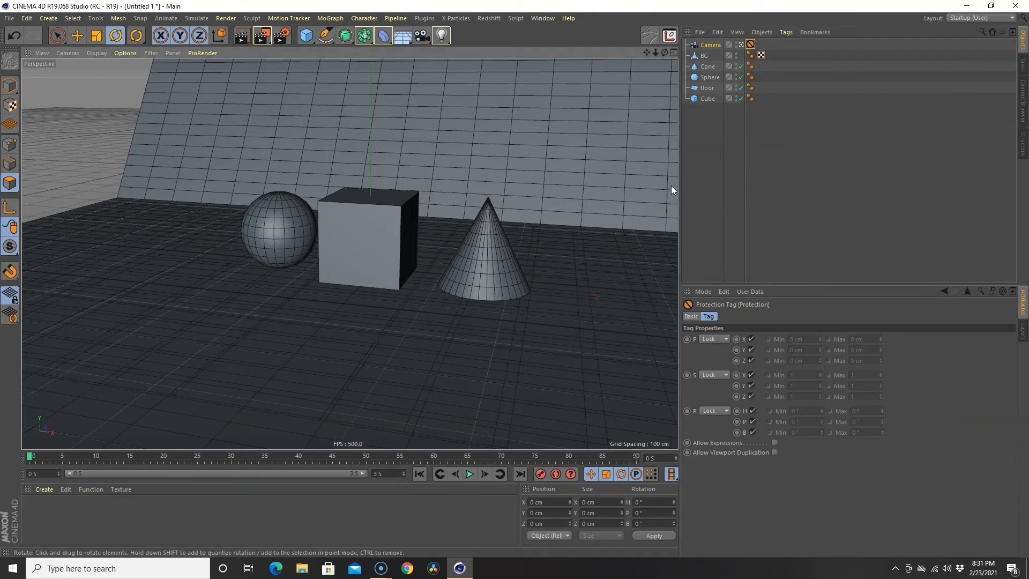
- Leave the camera view, examine the scene from another angle, and return to the locked camera view
left_click(742, 45)
mouse_move(550, 194)
left_mouse_down("alt")
mouse_move(422, 238)
mouse_move(403, 197)
mouse_move(339, 177)
mouse_move(348, 203)
mouse_move(366, 182)
mouse_move(392, 207)
left_mouse_up("alt")
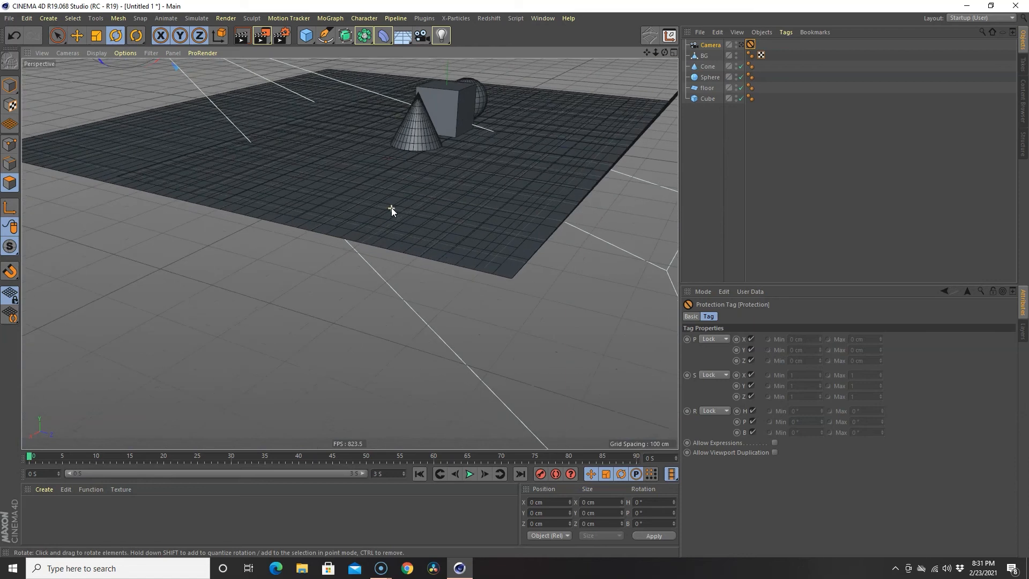
left_click(741, 45)
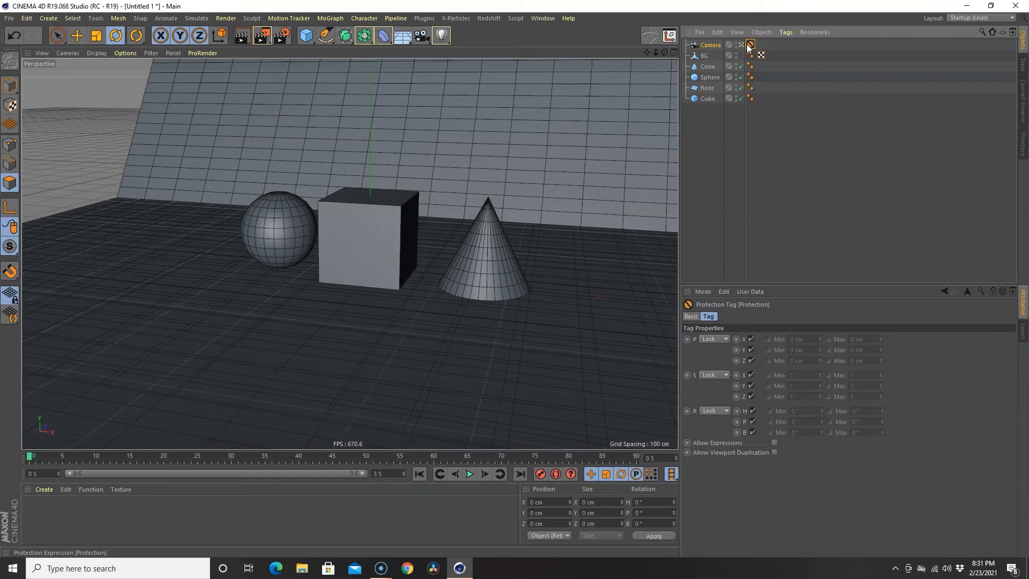
- Delete the camera's Protection tag and reframe the three objects closer and more frontally
key("Delete")
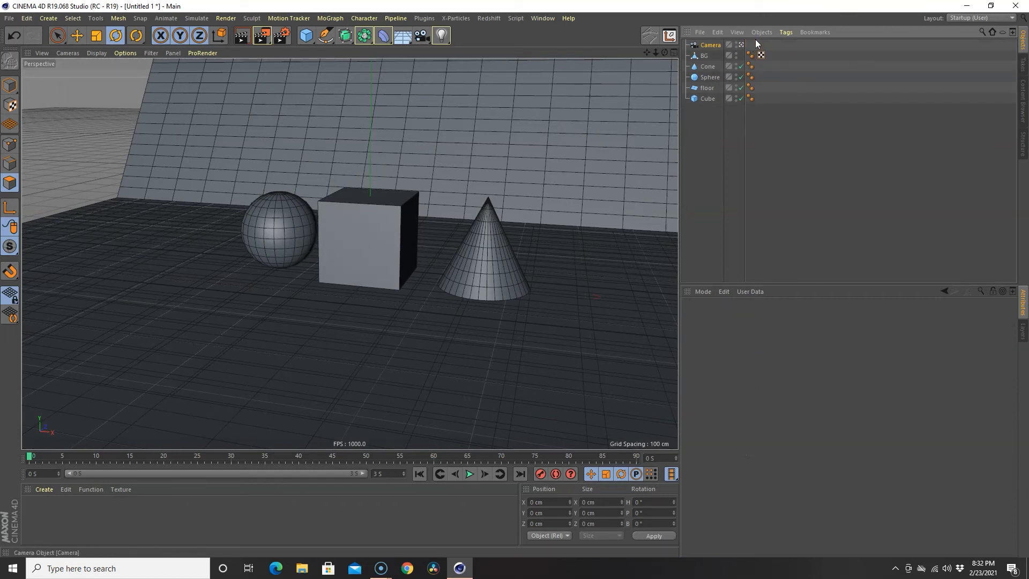
left_click_drag(519, 294, 543, 301)
scroll(426, 301, "up", 4)
middle_click_drag(480, 282, 464, 320, "alt")
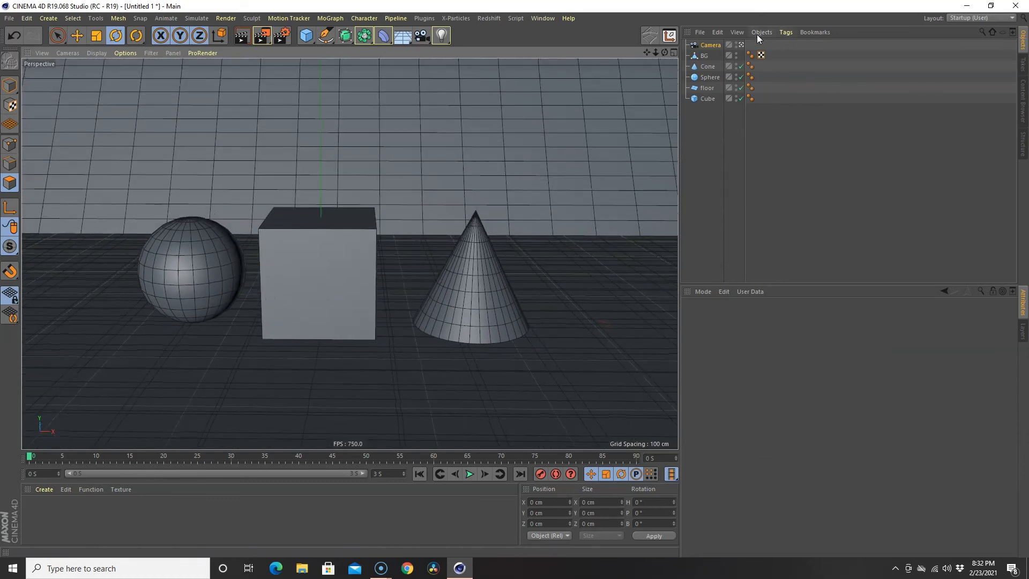
- Lock the reframed camera again with a Protection tag
right_click(710, 46)
mouse_move(736, 54)
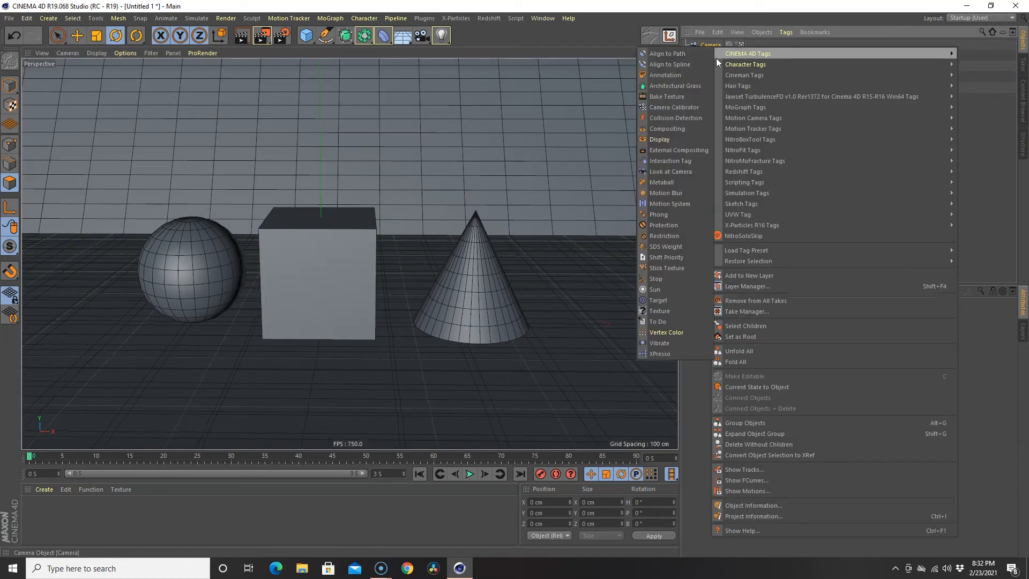
left_click(667, 225)
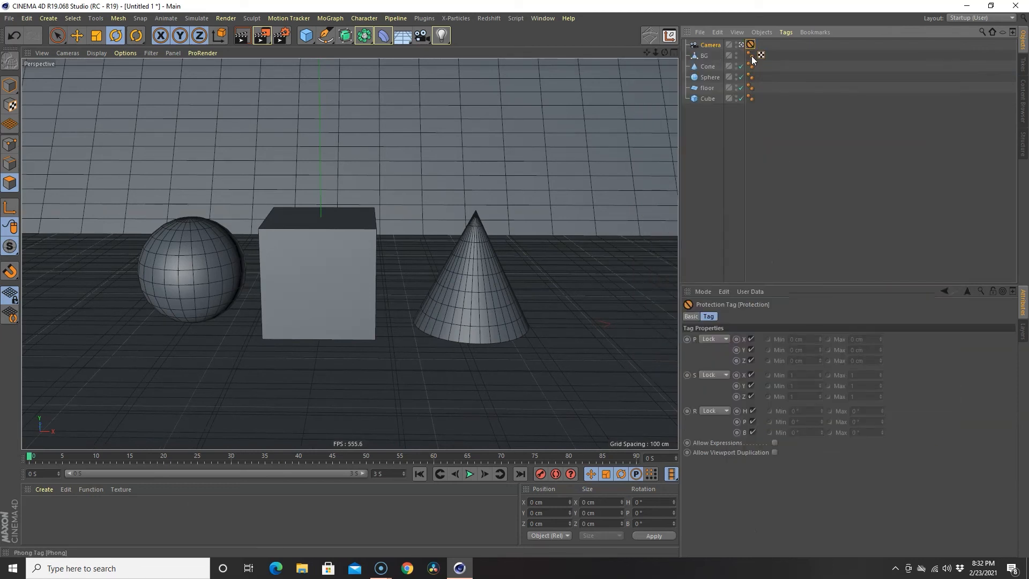
- Remove the Protection tag from the camera and turn its view so the cube's side face shows
key("Delete")
left_click_drag(559, 234, 548, 233, "alt")
mouse_move(324, 277)
left_mouse_down("alt")
mouse_move(369, 274)
mouse_move(373, 291)
mouse_move(341, 286)
left_mouse_up("alt")
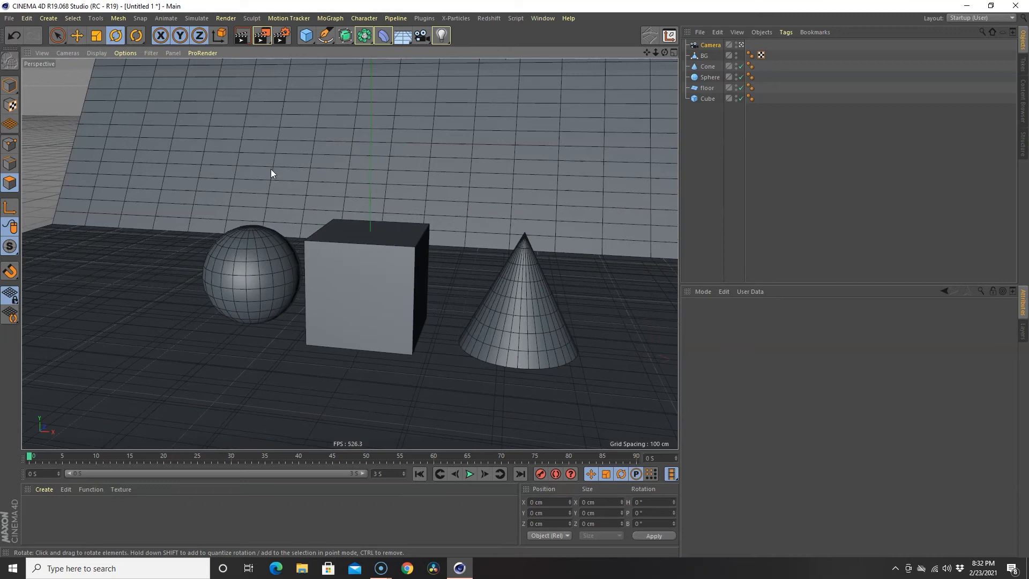
- Select all of BG's polygons, rotate them about the vertical axis to square the backdrop to the camera, and frame the three objects closely
left_click(703, 55)
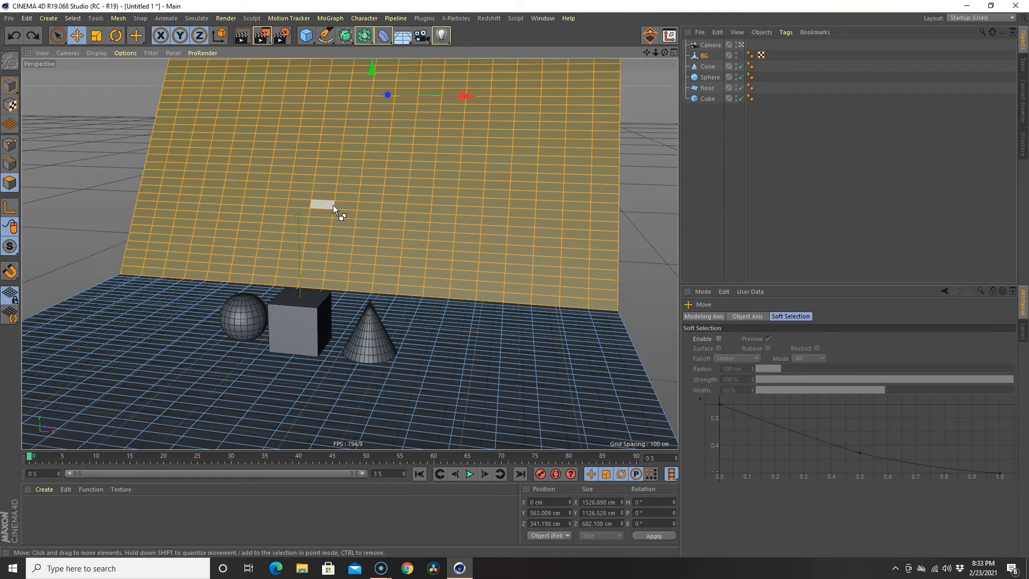
key("ctrl+a")
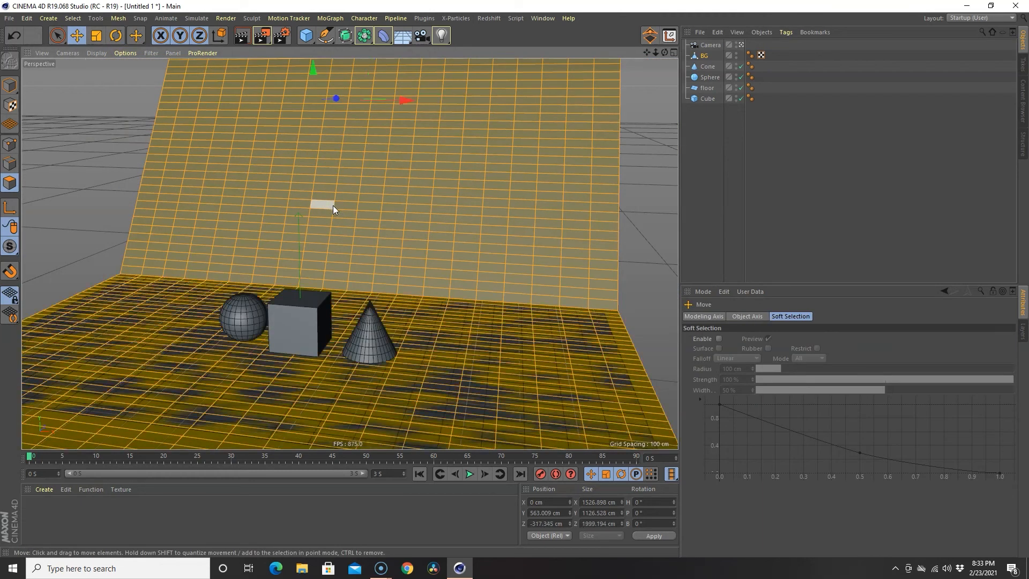
left_click(116, 36)
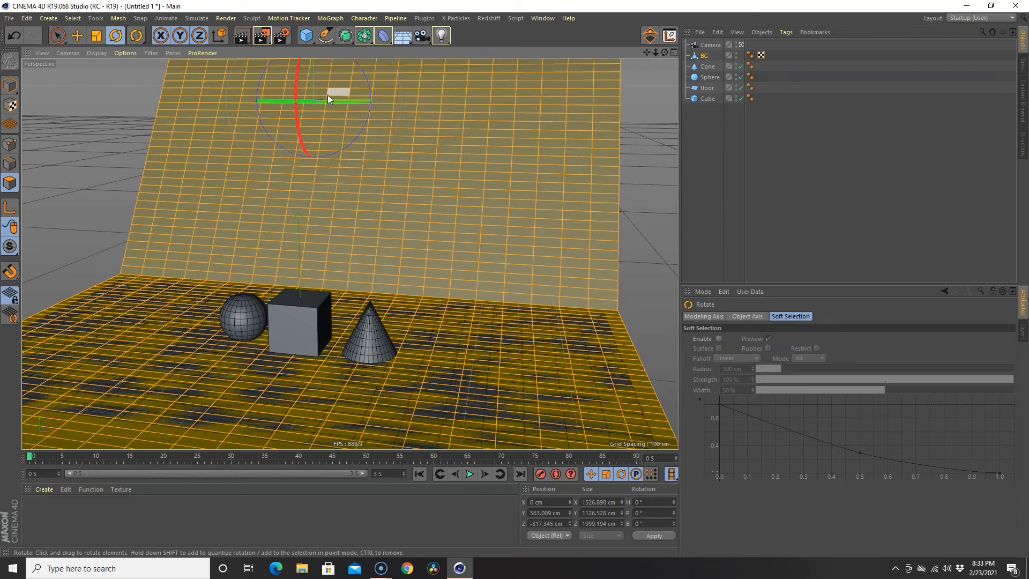
left_click_drag(325, 101, 358, 100)
scroll(310, 391, "up", 6)
mouse_move(309, 385)
left_mouse_down("alt")
mouse_move(287, 378)
mouse_move(287, 338)
mouse_move(343, 409)
mouse_move(317, 380)
left_mouse_up("alt")
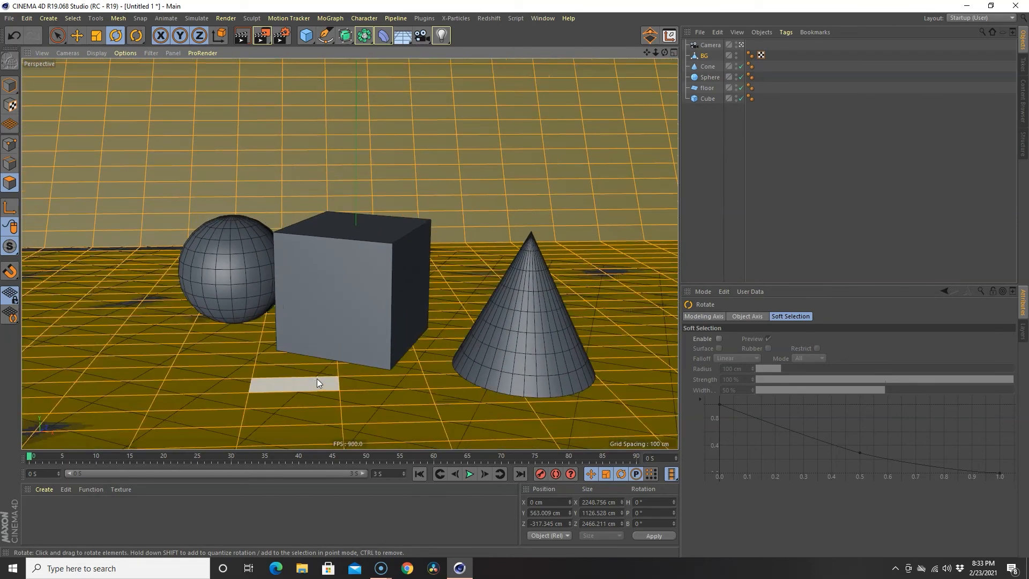
- Deselect BG and delete the floor plane
left_click(721, 171)
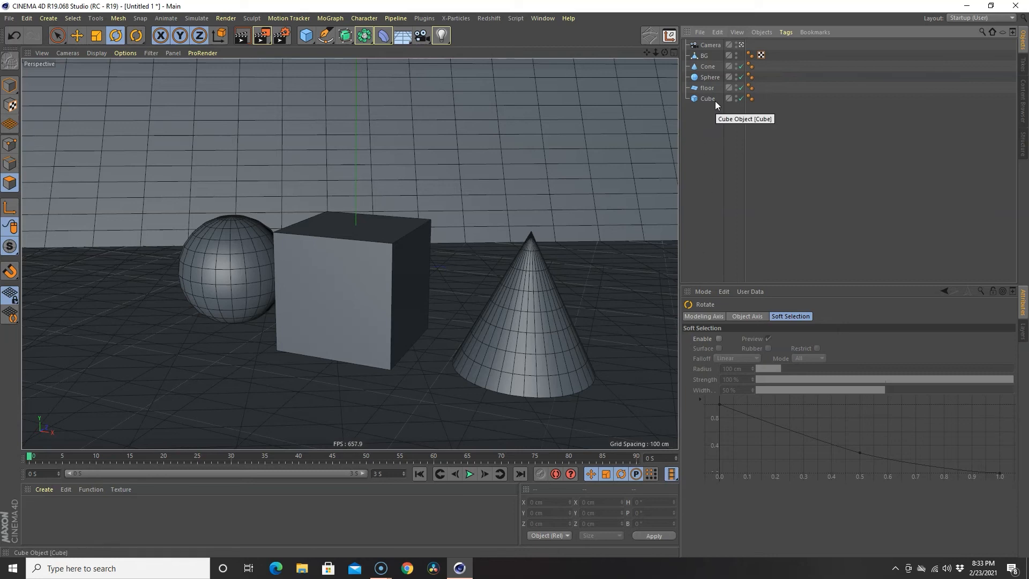
left_click(707, 88)
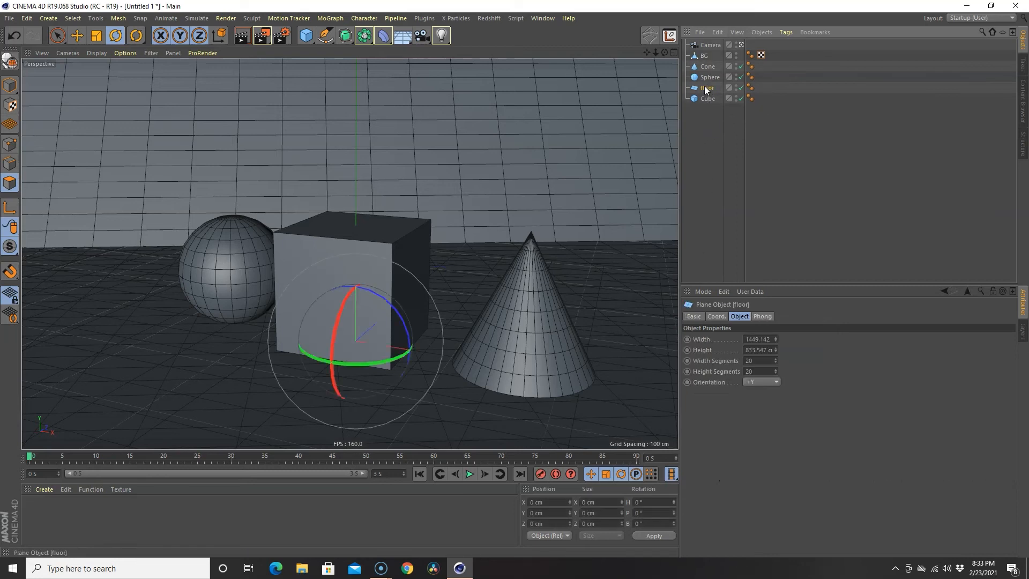
key("Delete")
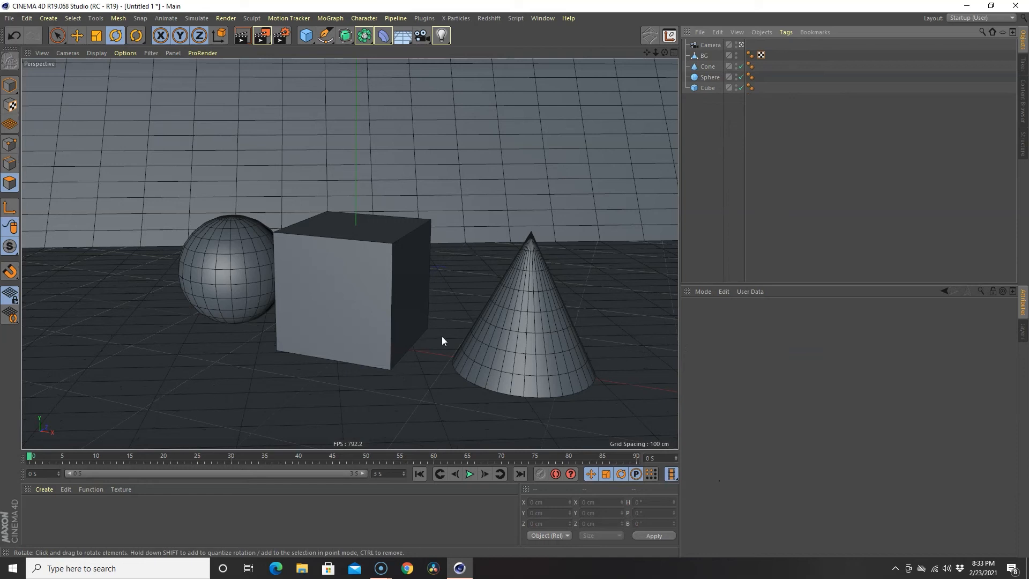
- Lock the camera in its current framing with a Protection tag
right_click(719, 45)
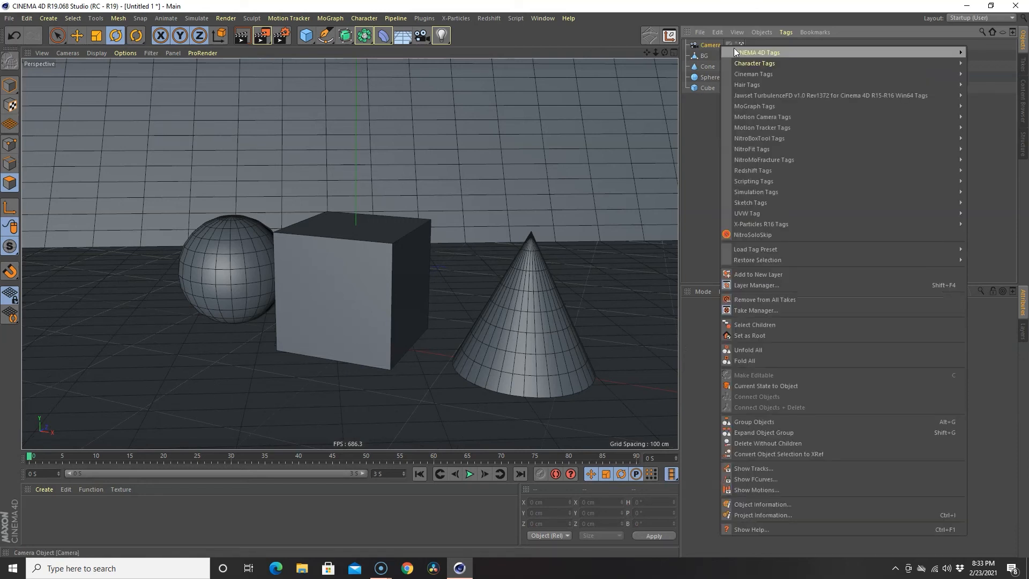
mouse_move(734, 49)
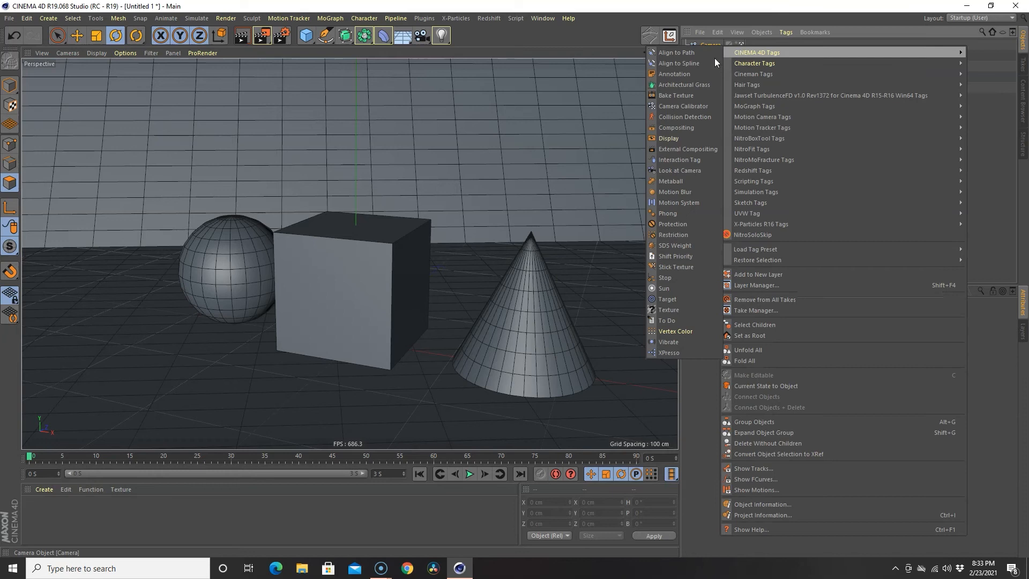
left_click(680, 223)
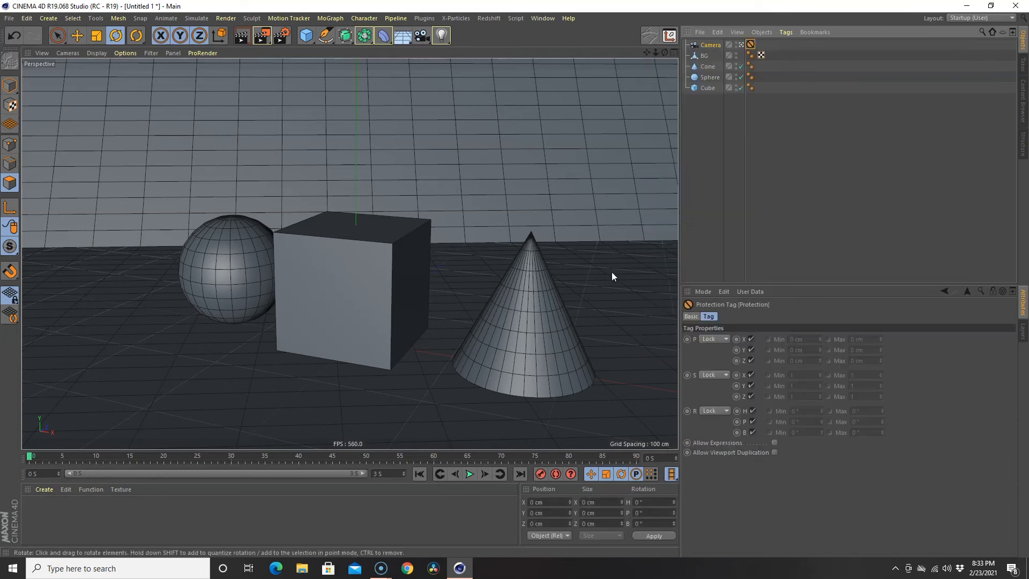
- Orbit the scene outside the camera, return to the camera's view and render a preview of the objects
left_click(741, 45)
left_click_drag(600, 128, 552, 192, "alt")
left_click(740, 45)
left_click(242, 37)
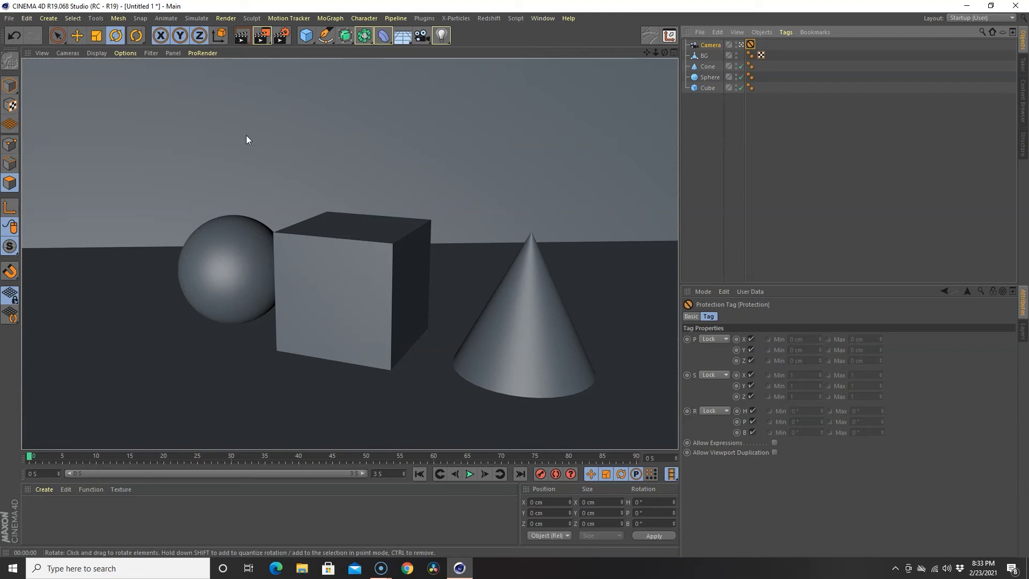
left_click(441, 166)
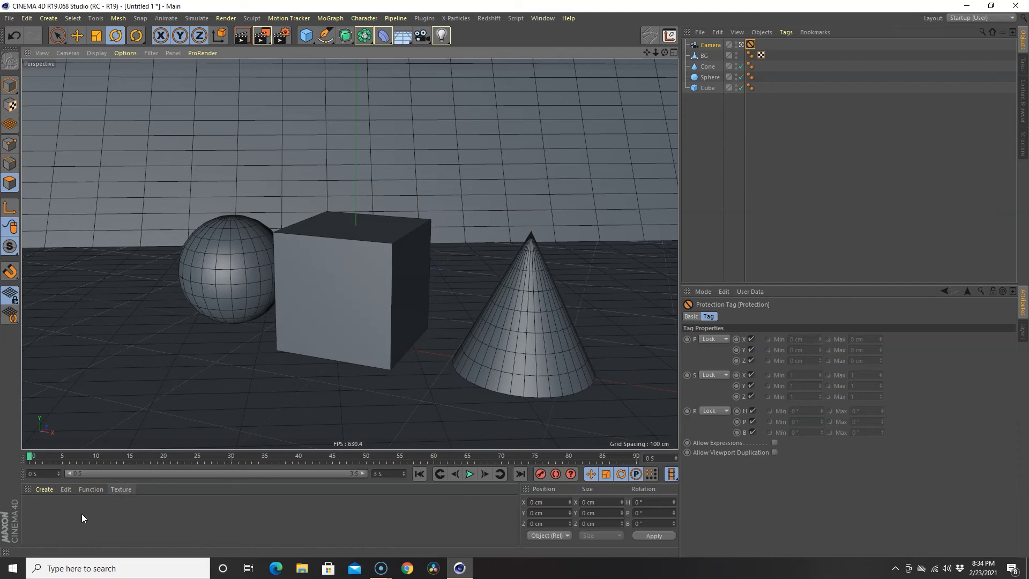
- Create a new material and set its colour to a blue with hue 200°, saturation 85% and value 80%
double_click(54, 510)
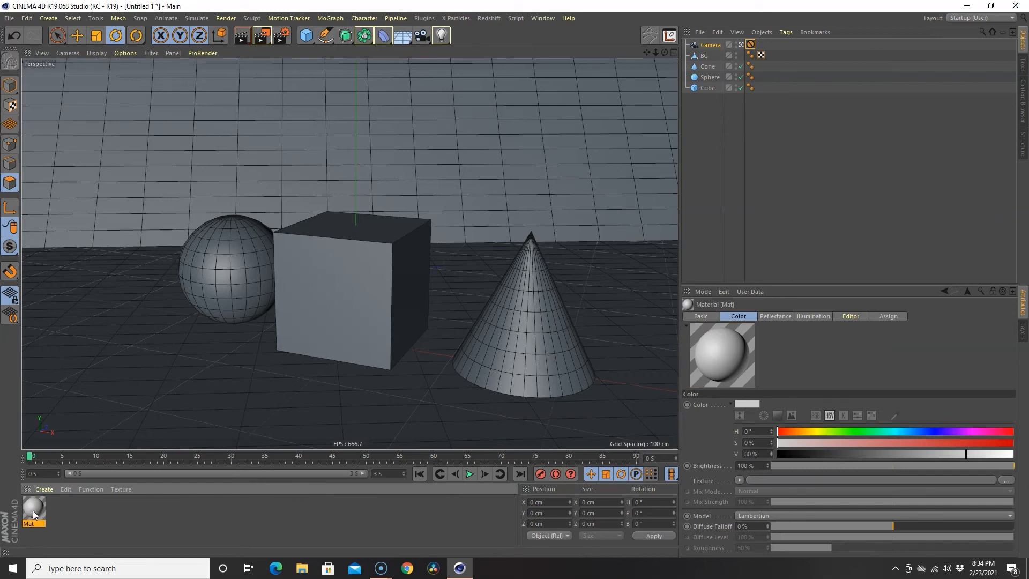
double_click(34, 510)
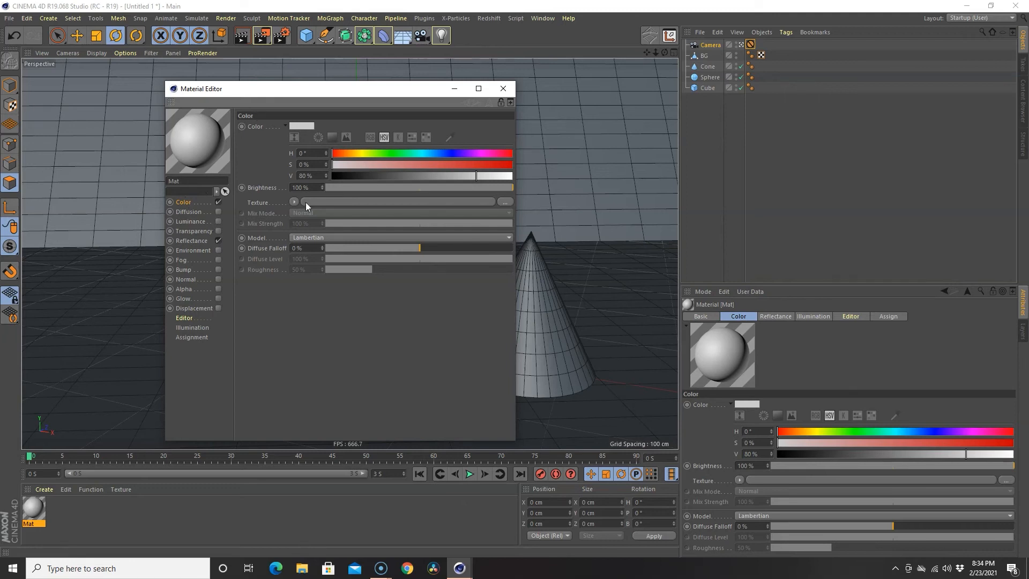
left_click_drag(418, 151, 425, 153)
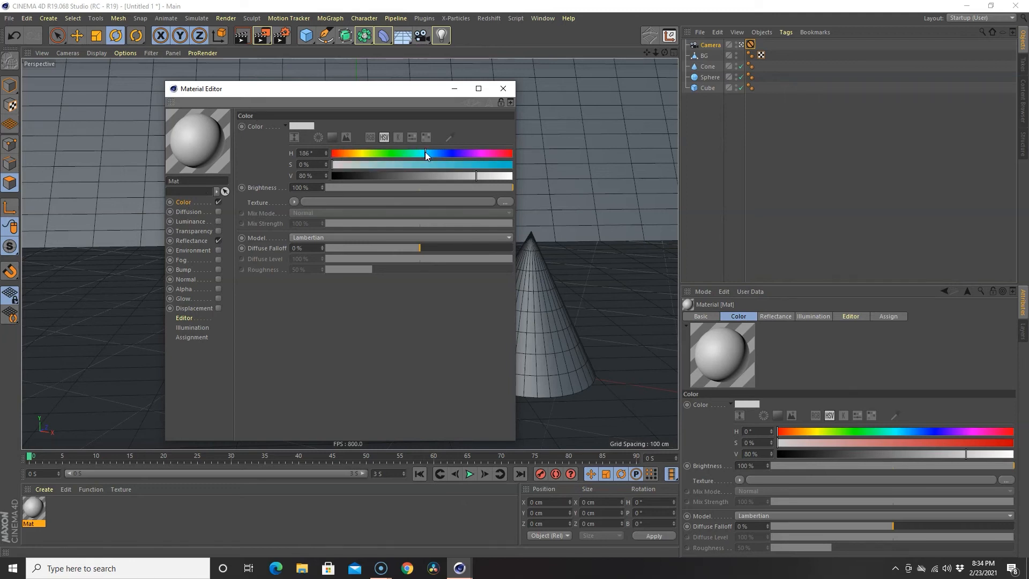
left_click_drag(418, 154, 476, 166)
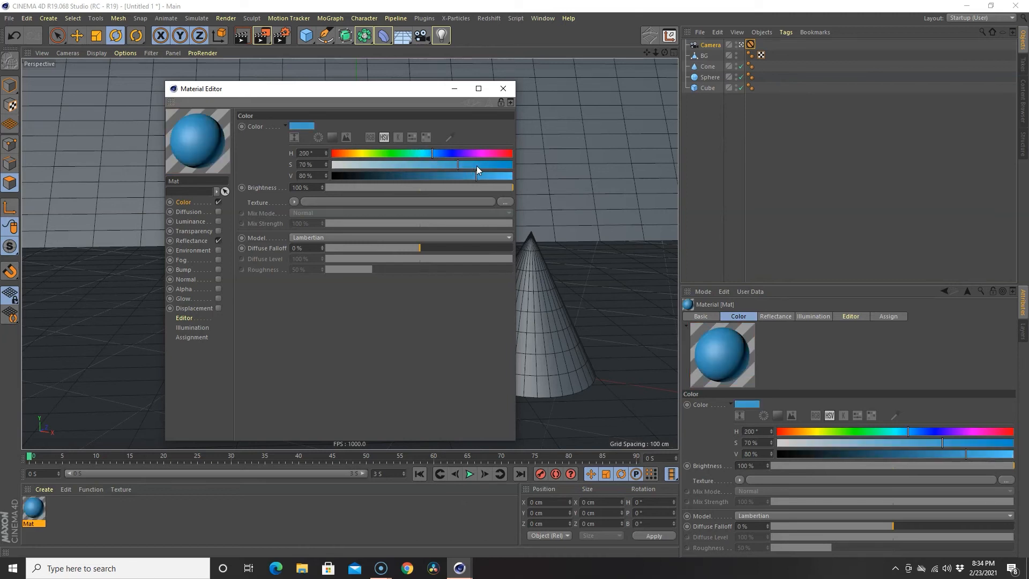
left_click(486, 163)
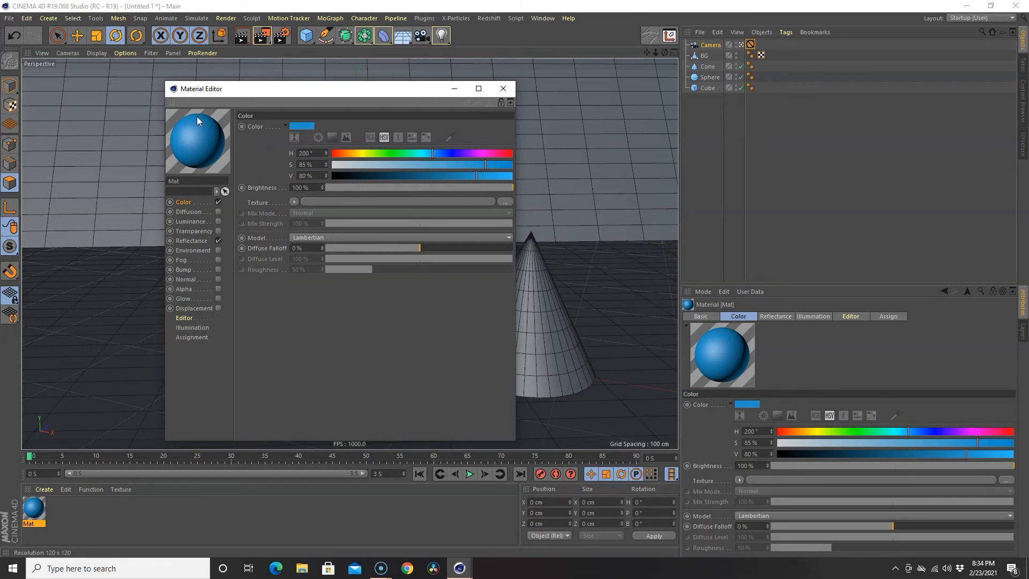
- Set the material's Default Specular reflectance layer to the GGX type and minimize the Material Editor
left_click(198, 240)
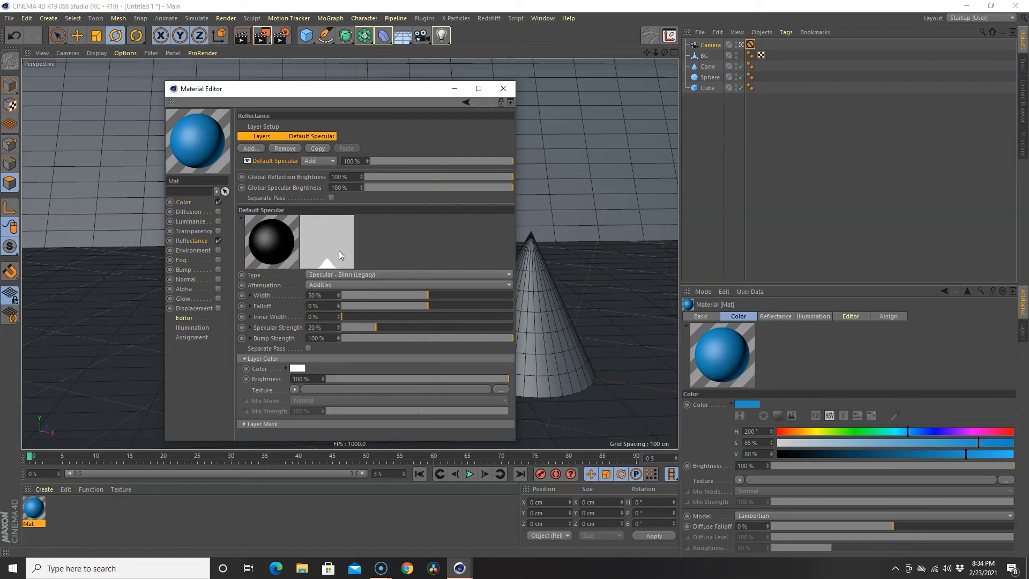
left_click(344, 274)
left_click(326, 296)
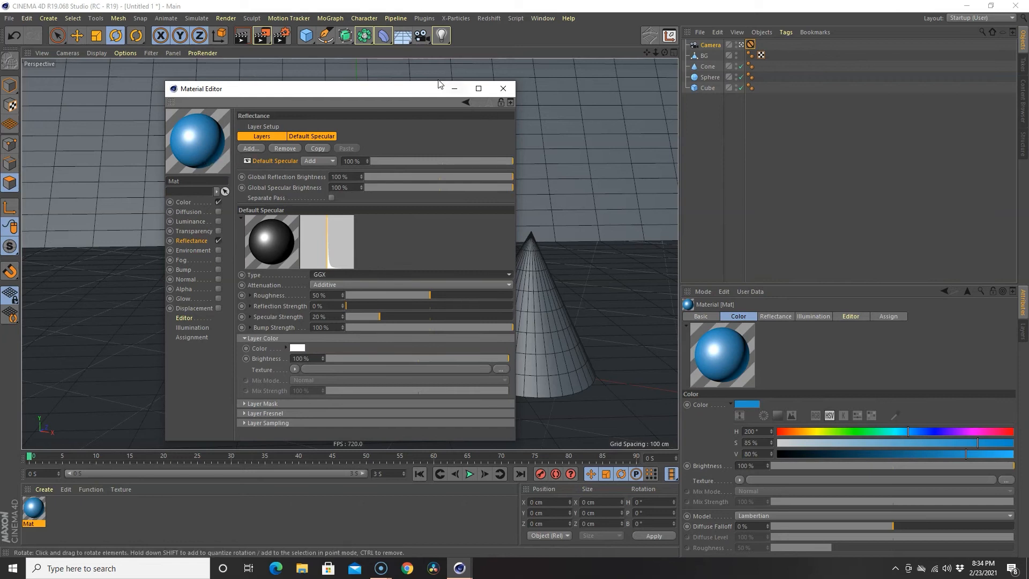
left_click_drag(426, 89, 901, 110)
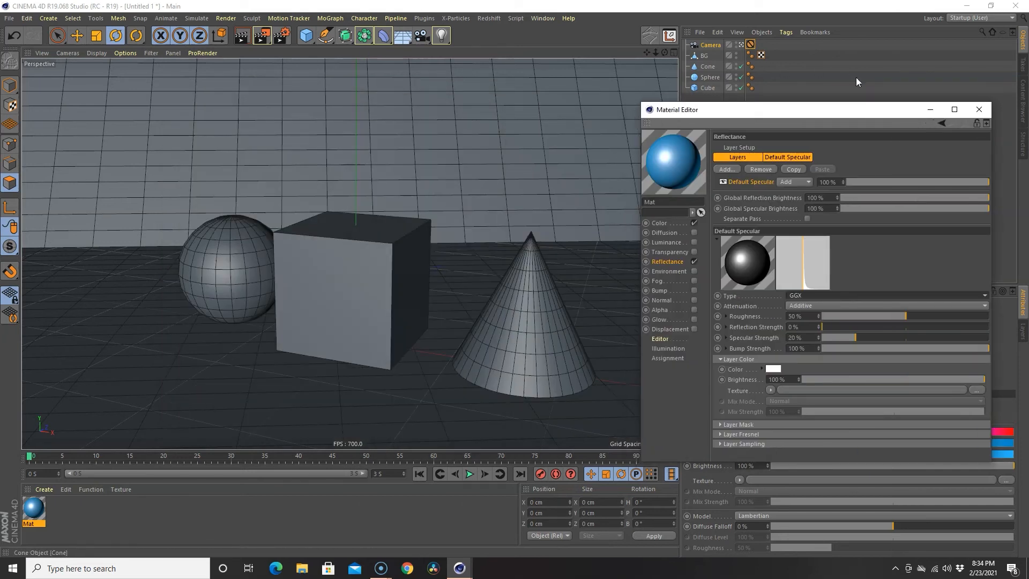
left_click(931, 108)
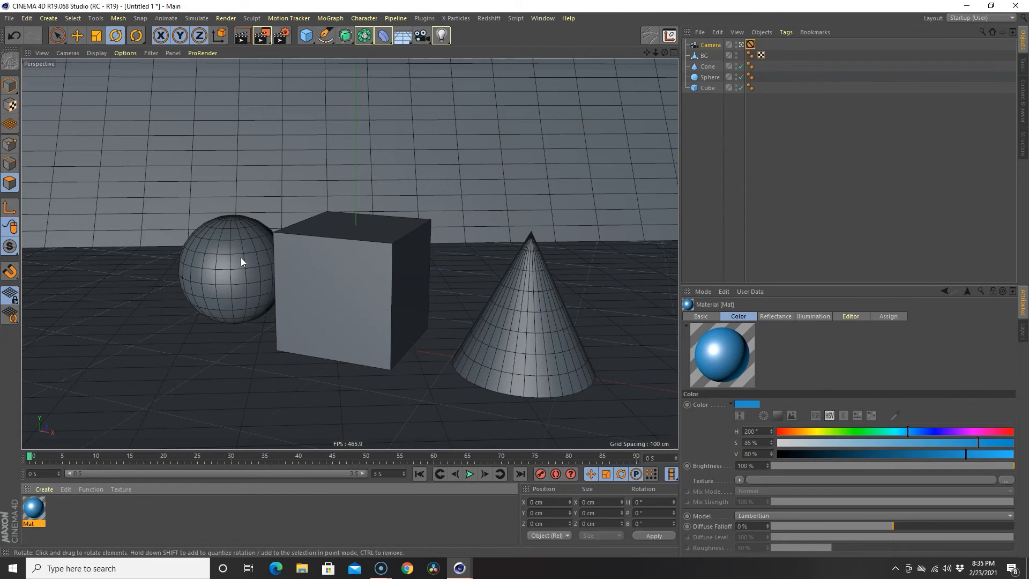
- Apply the blue material to the sphere and render a preview of it
left_click_drag(34, 509, 221, 275)
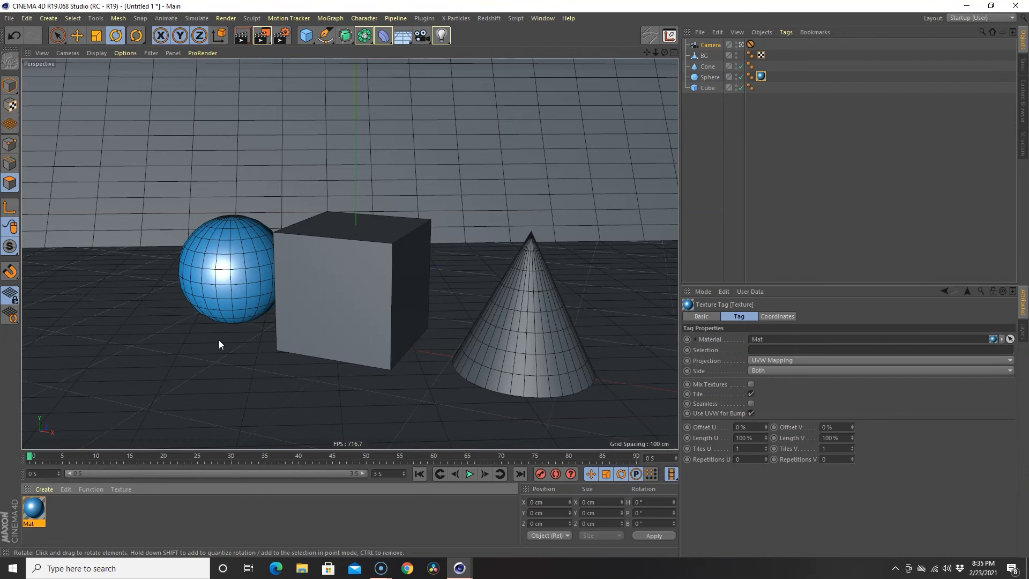
key("ctrl+z")
left_click_drag(34, 510, 709, 76)
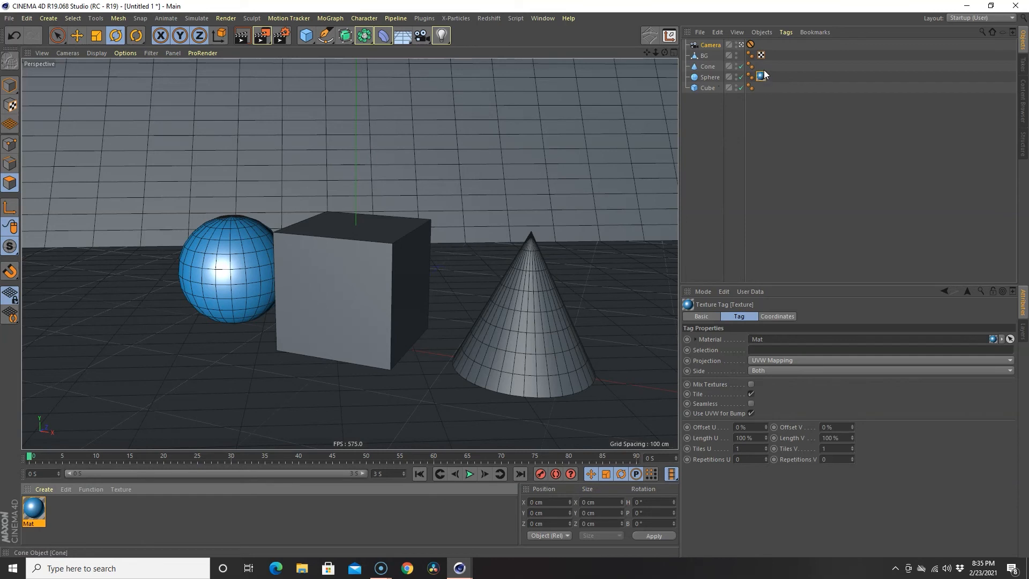
left_click(241, 37)
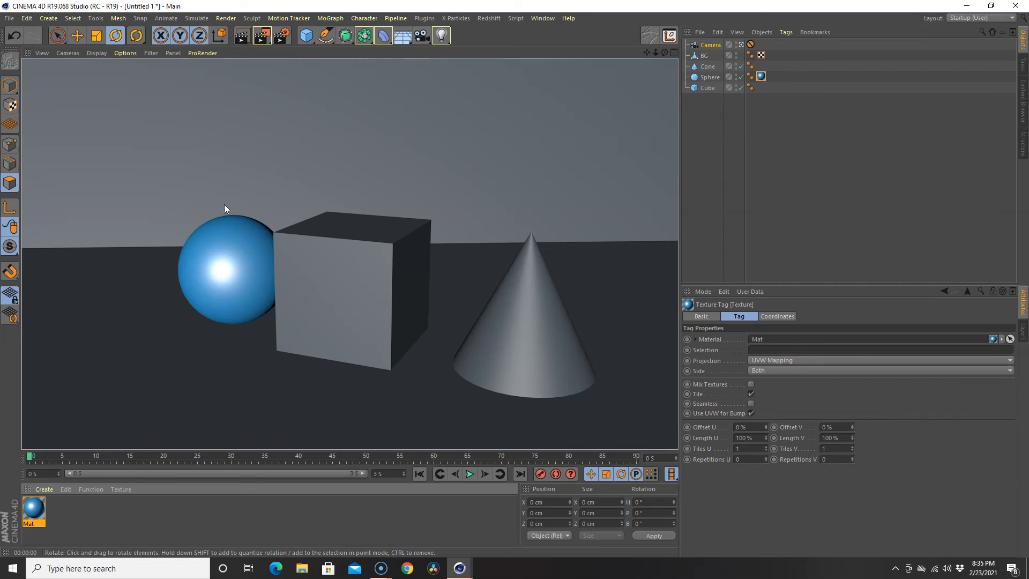
left_click(87, 521)
- Try the Beckmann reflectance type on the blue material, preview it with a render, and try Phong as well
double_click(32, 512)
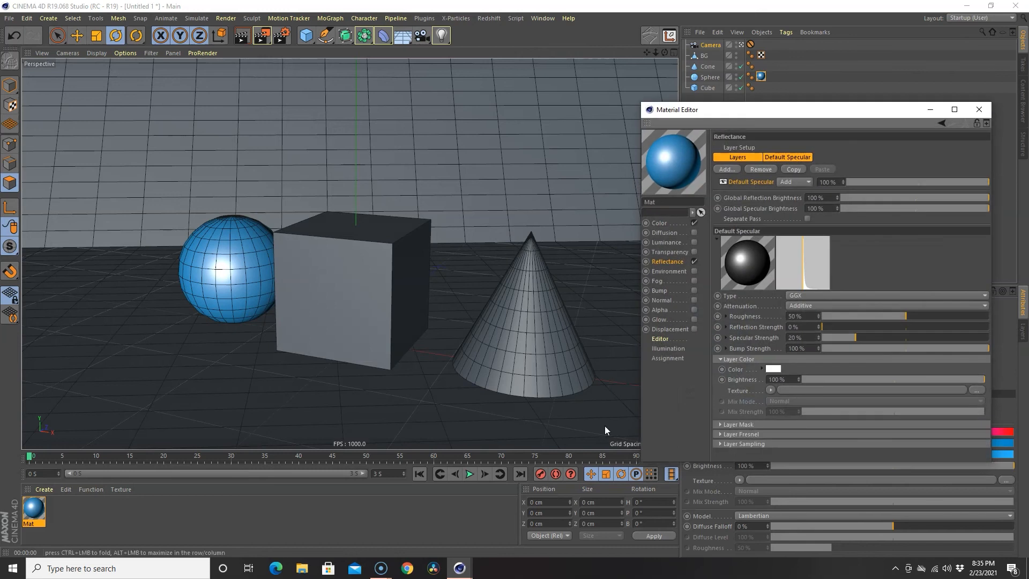
left_click_drag(800, 108, 576, 68)
left_click(620, 255)
left_click(605, 265)
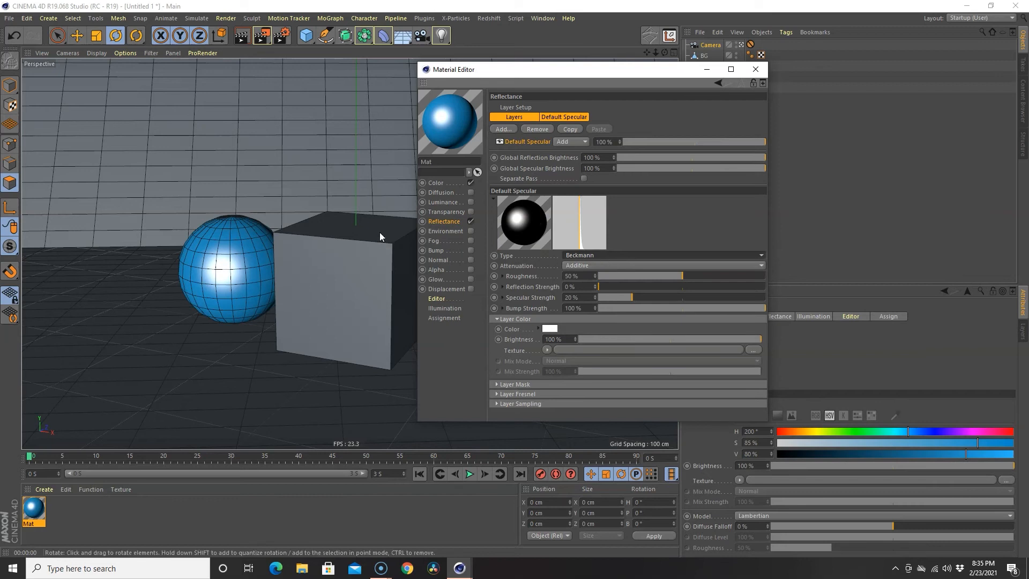
left_click(239, 39)
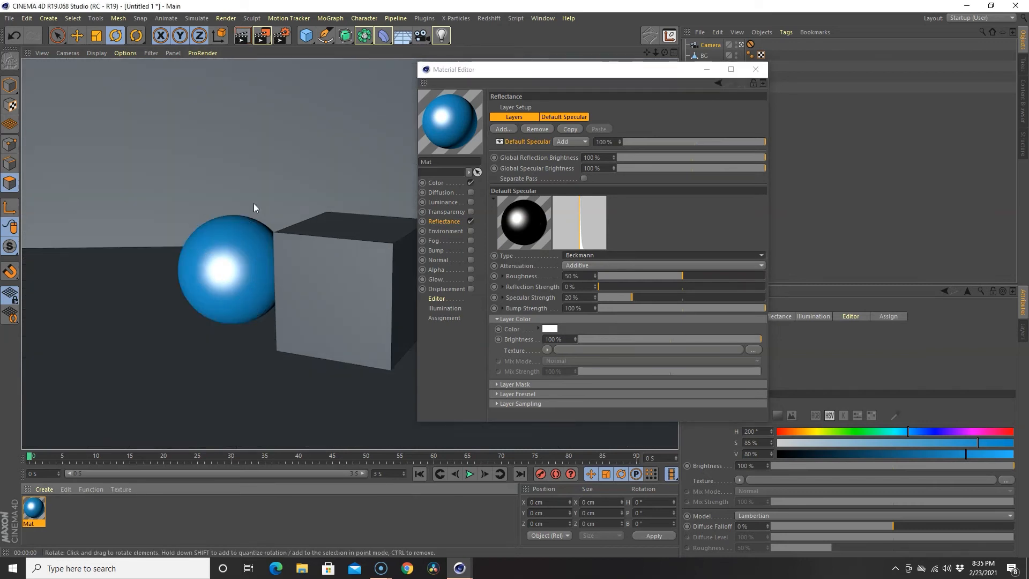
left_click(147, 533)
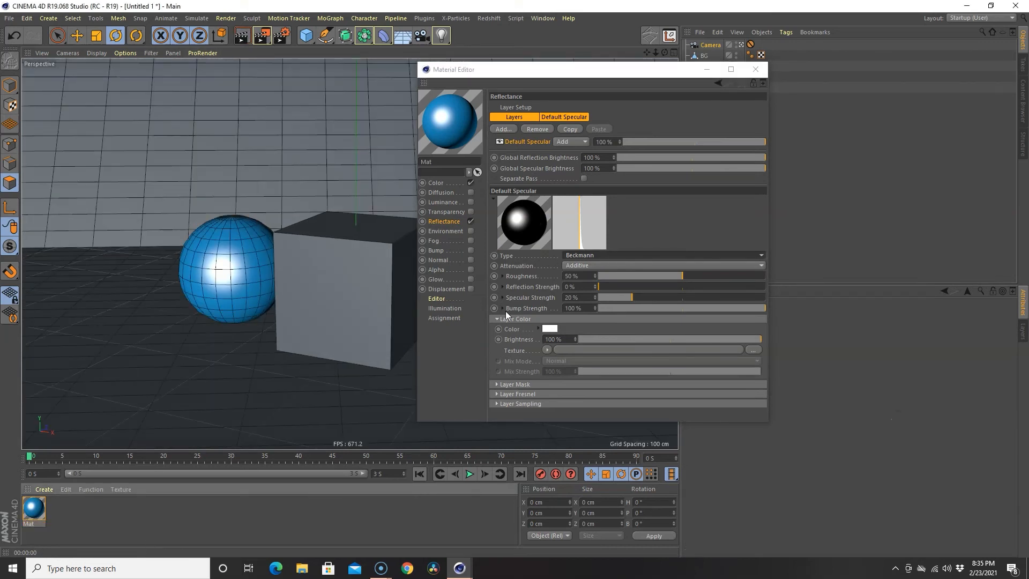
left_click(580, 258)
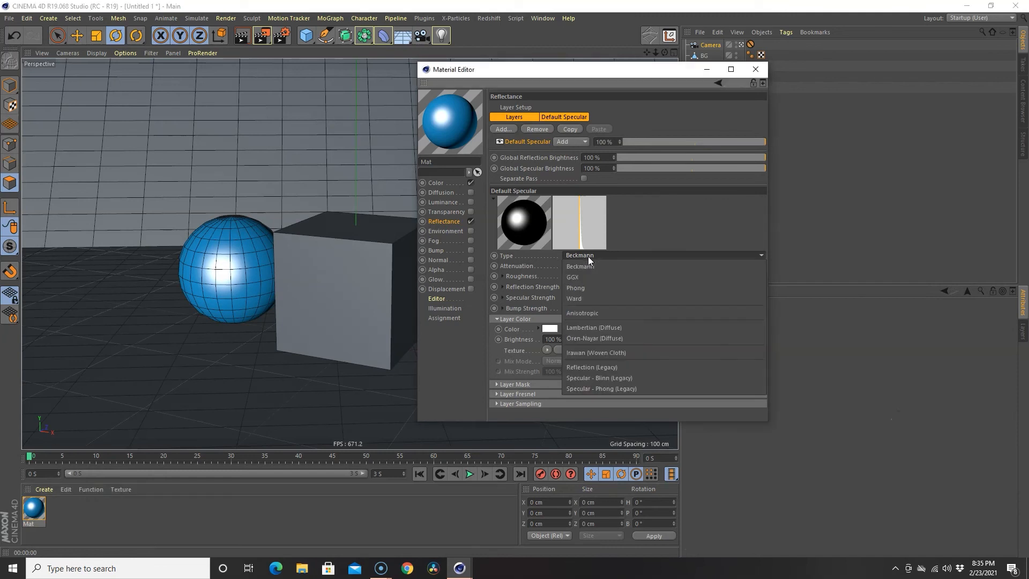
left_click(579, 288)
- Undo the reflectance type changes and the sphere's material assignment, and set the material's specular strength to 44%
key("ctrl+z")
key("ctrl+z")
key("ctrl+z")
key("ctrl+z")
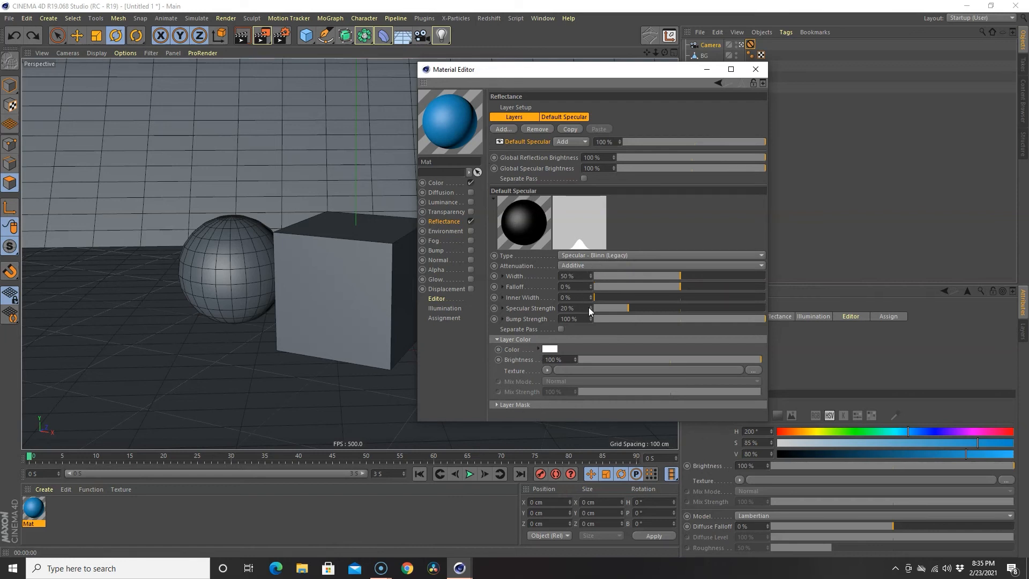
left_click_drag(591, 305, 590, 304)
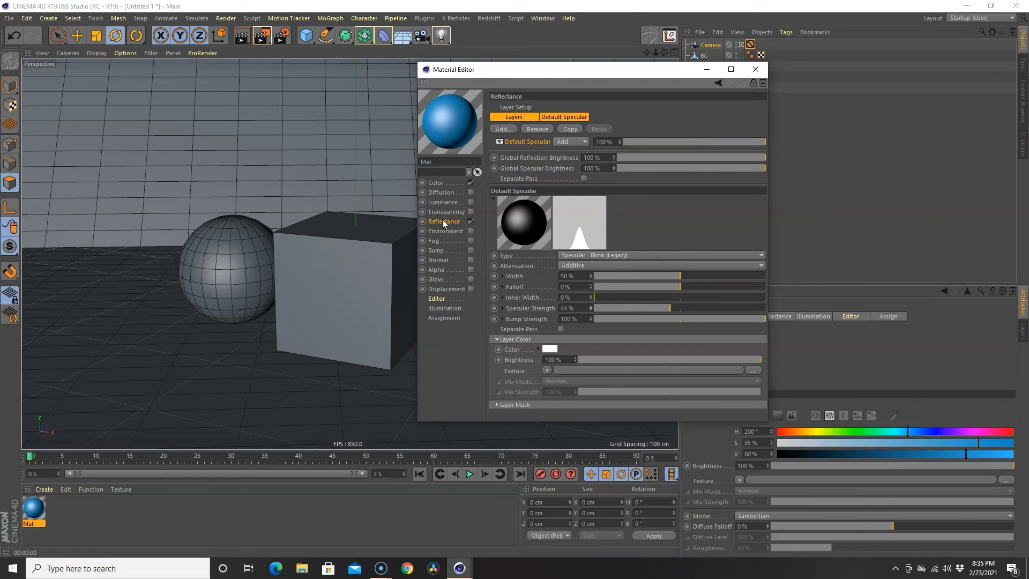
- Try the material's Diffusion and Luminance channels on and off, and look through the Transparency, Environment and Fog settings
left_click(445, 192)
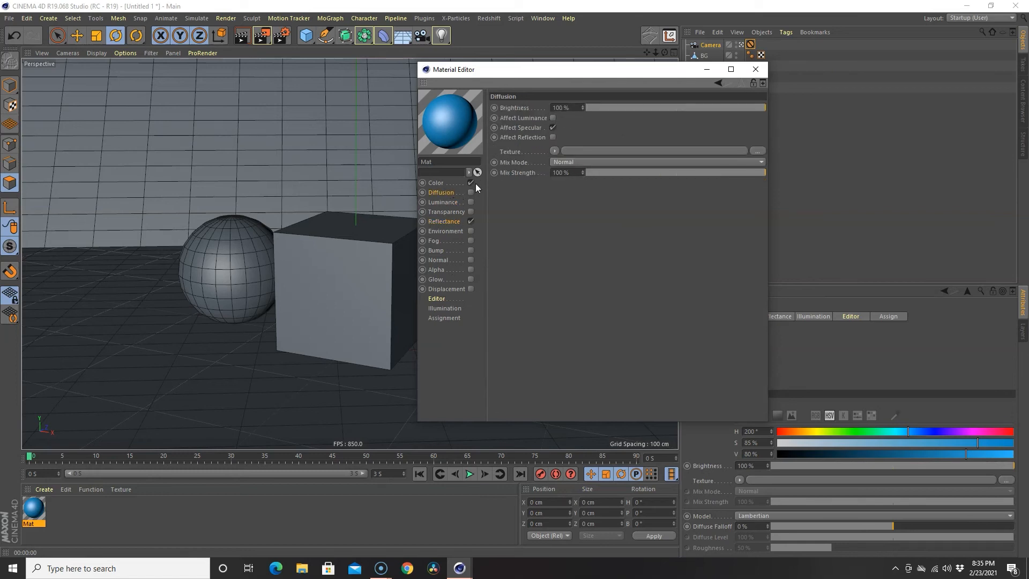
left_click(471, 193)
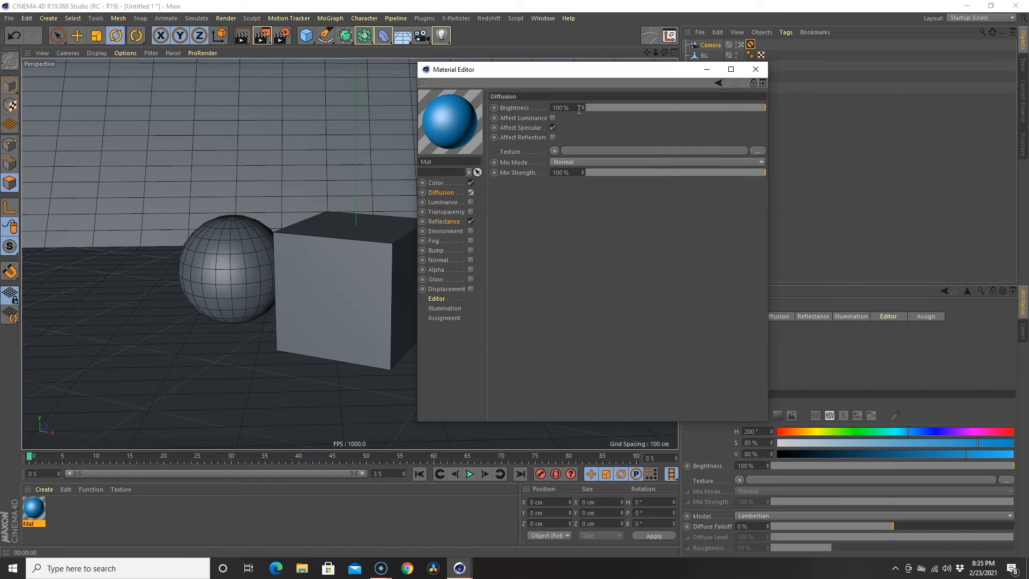
left_click(471, 193)
left_click(445, 204)
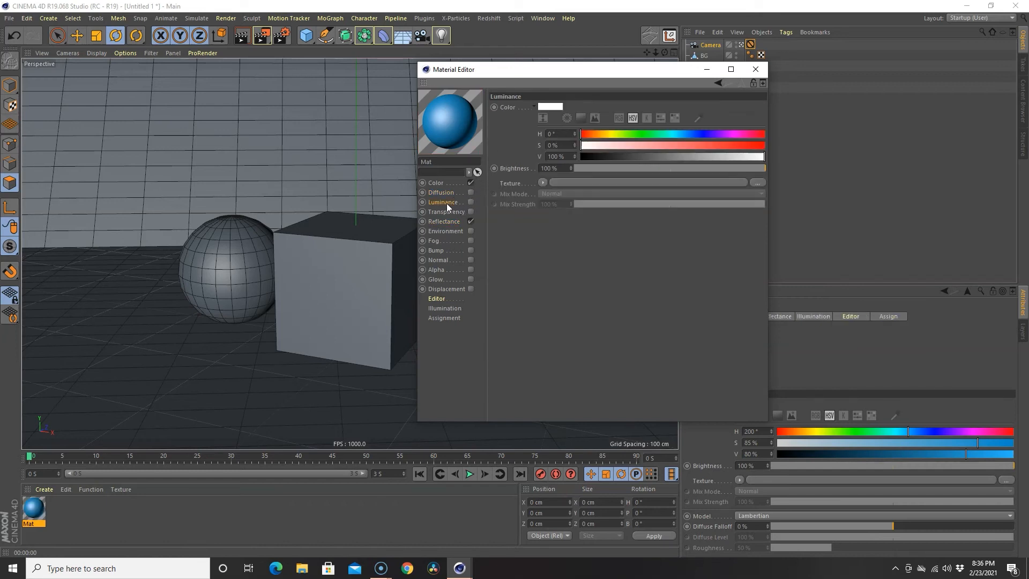
left_click(471, 202)
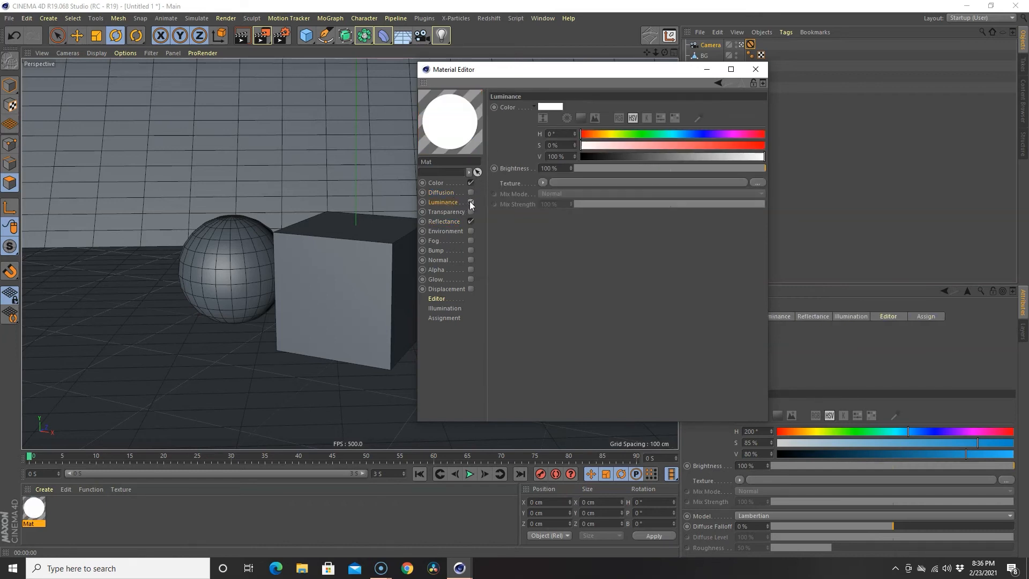
left_click(470, 202)
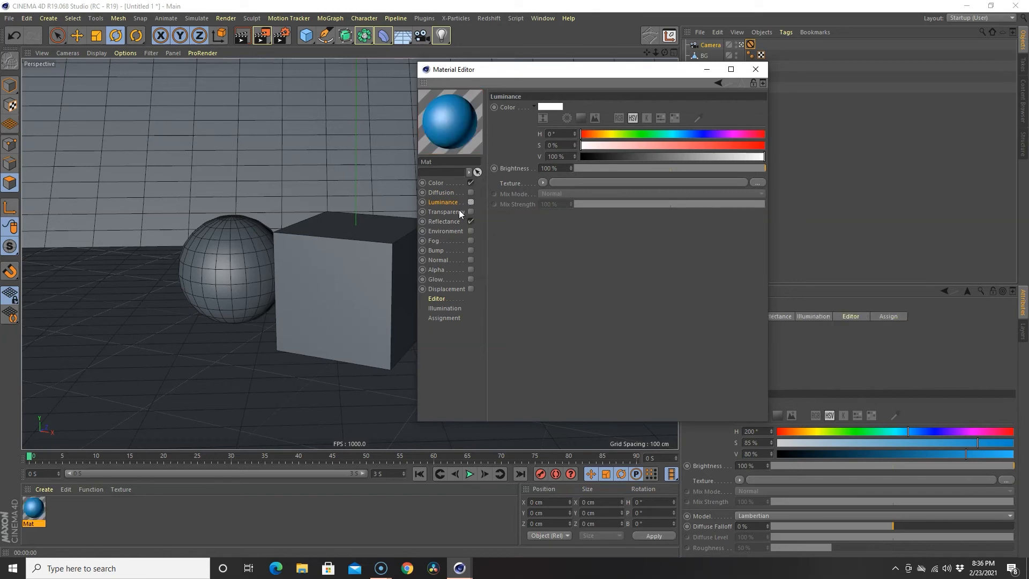
left_click(454, 211)
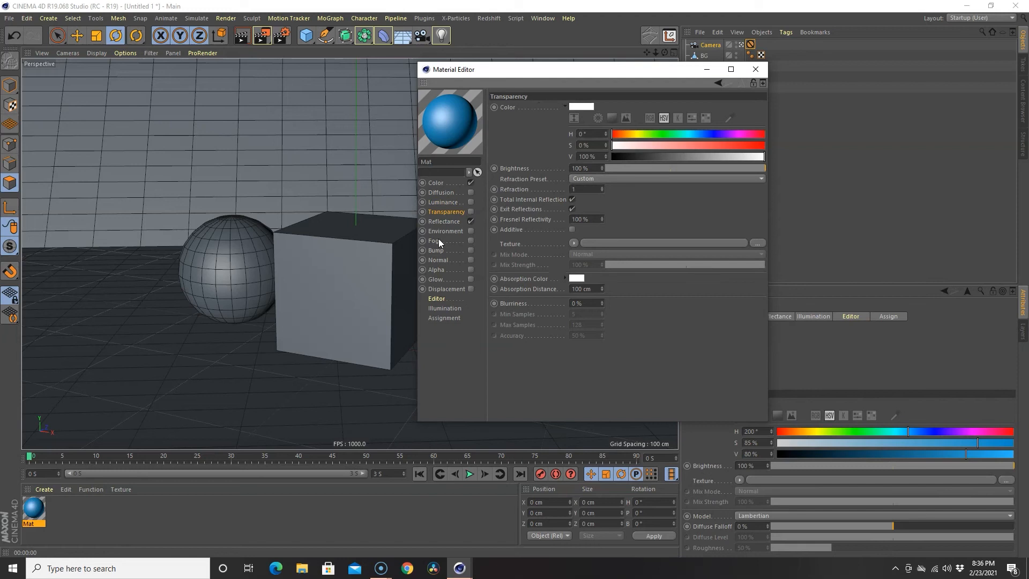
left_click(449, 229)
left_click(433, 240)
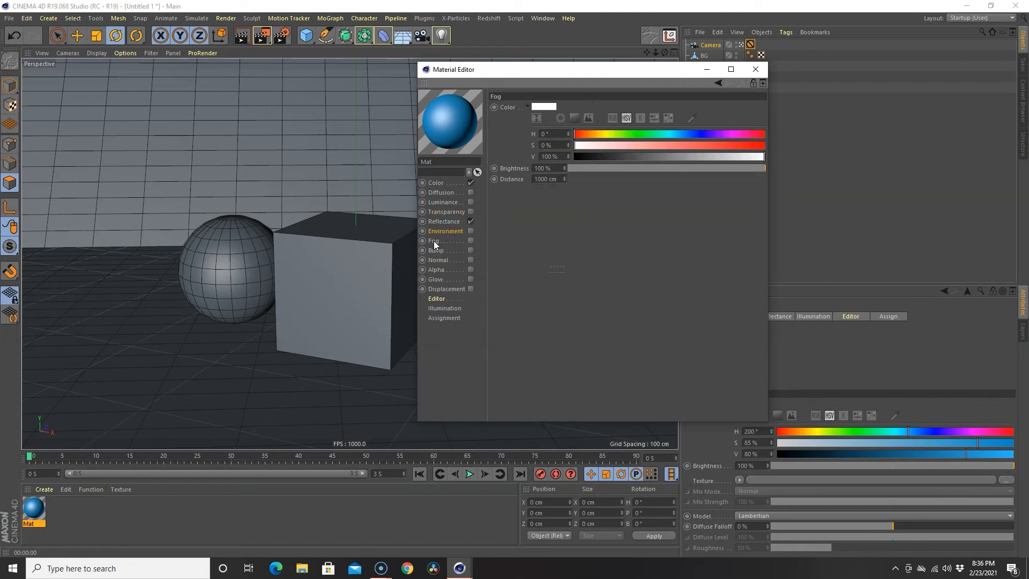
- Enable the material's Bump channel with a Noise texture and render a preview
left_click(436, 251)
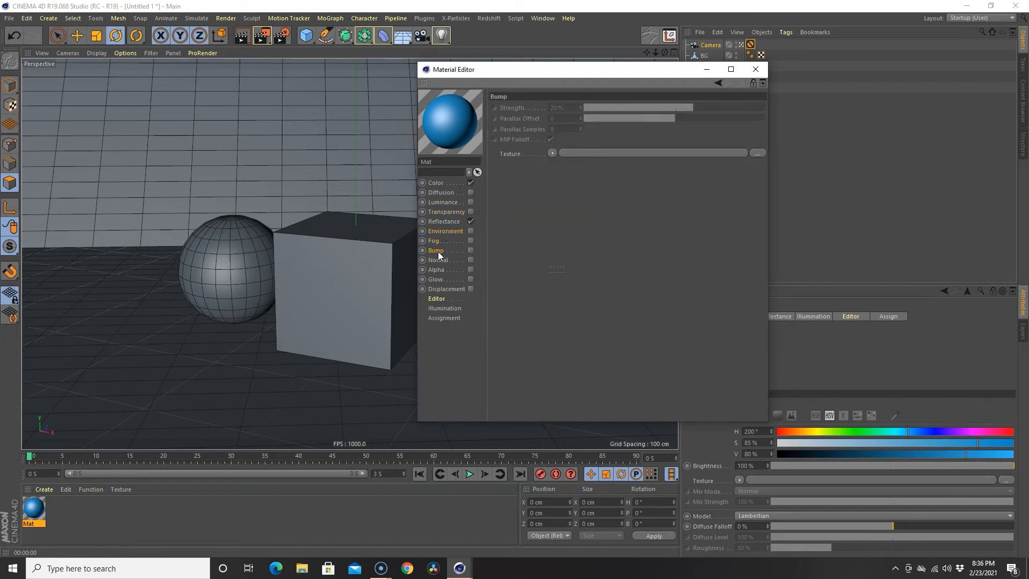
left_click(470, 250)
left_click(552, 154)
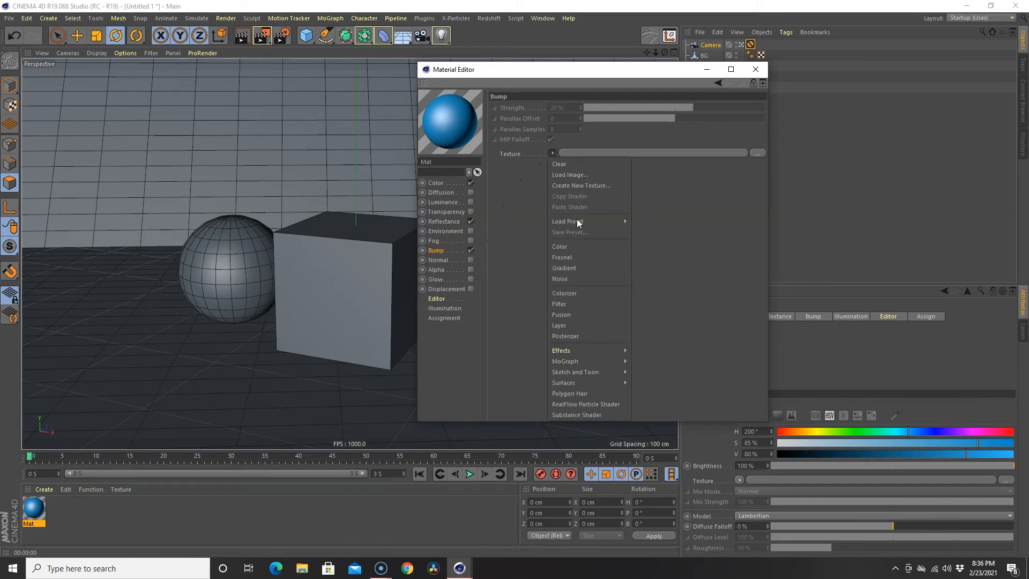
left_click(564, 278)
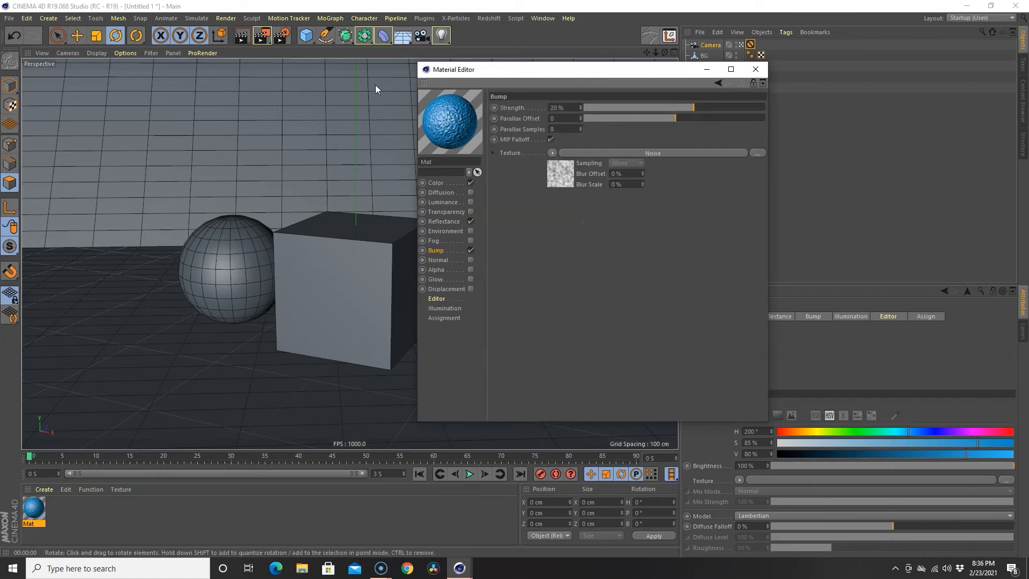
left_click(241, 36)
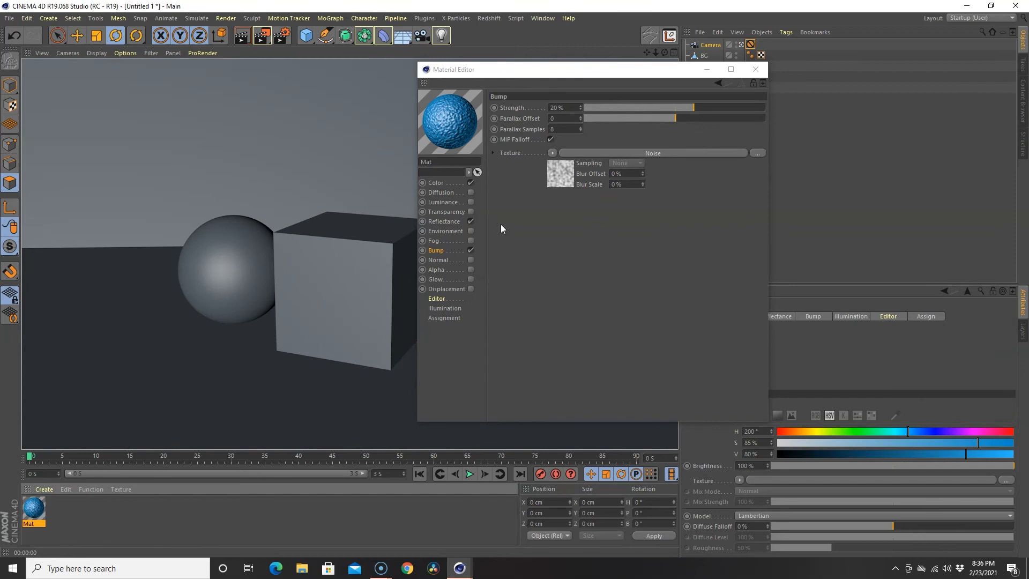
- Apply the blue bump material to the sphere and render a preview of the view
left_click_drag(671, 73, 790, 73)
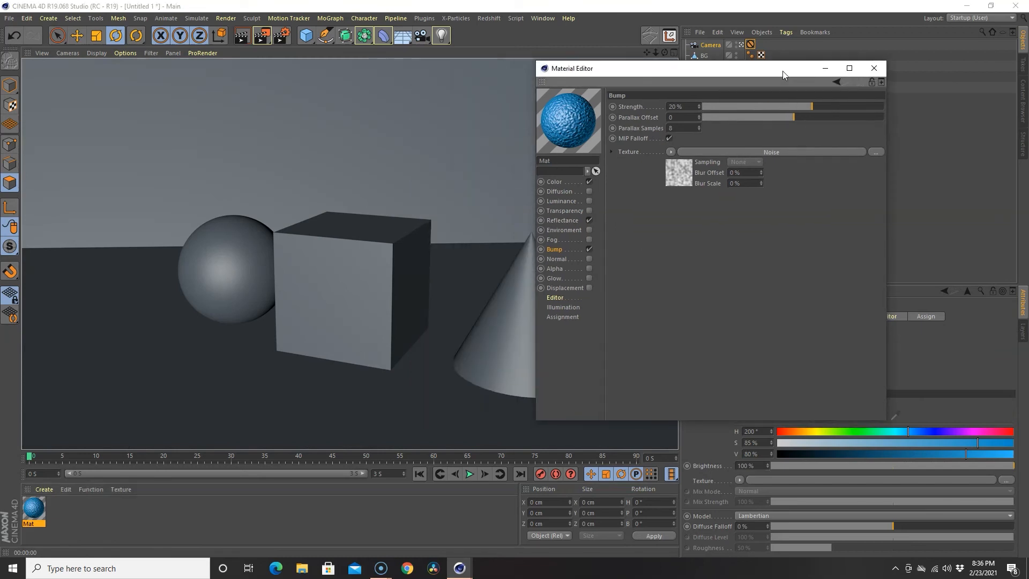
left_click_drag(40, 508, 229, 243)
key("ctrl+r")
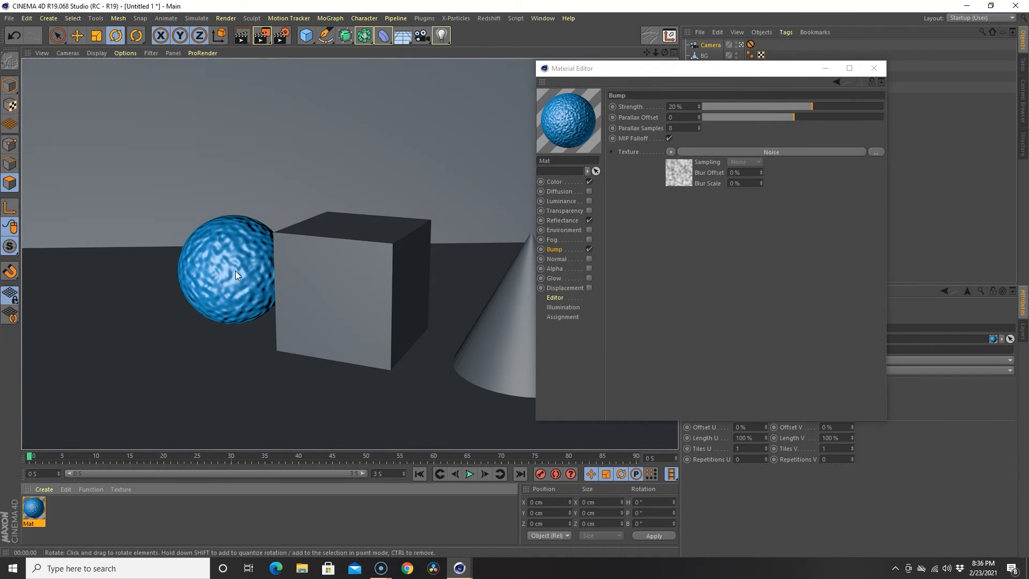
left_click(716, 281)
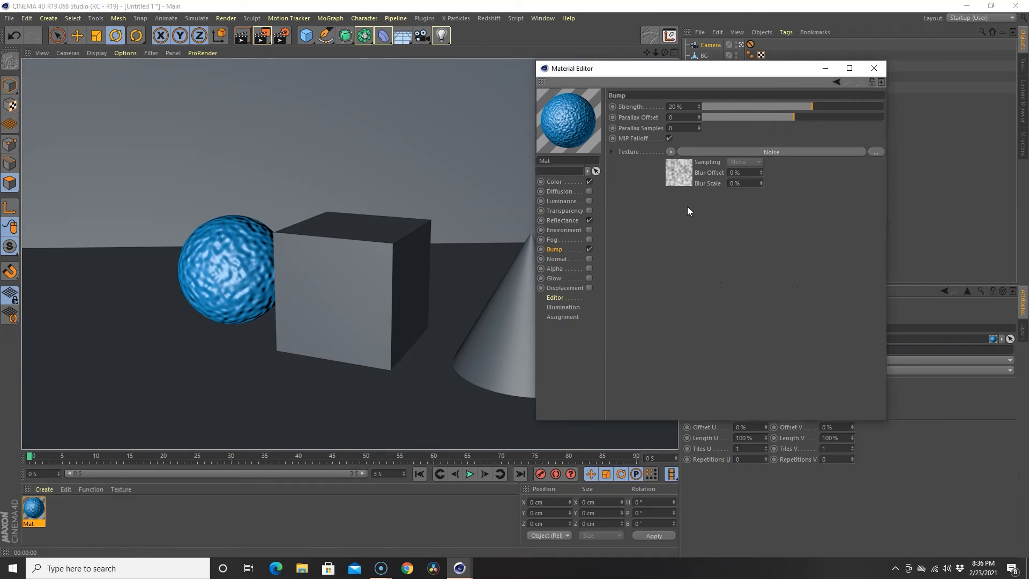
- Set the global scale of the bump channel's Noise shader to 10%
left_click(680, 171)
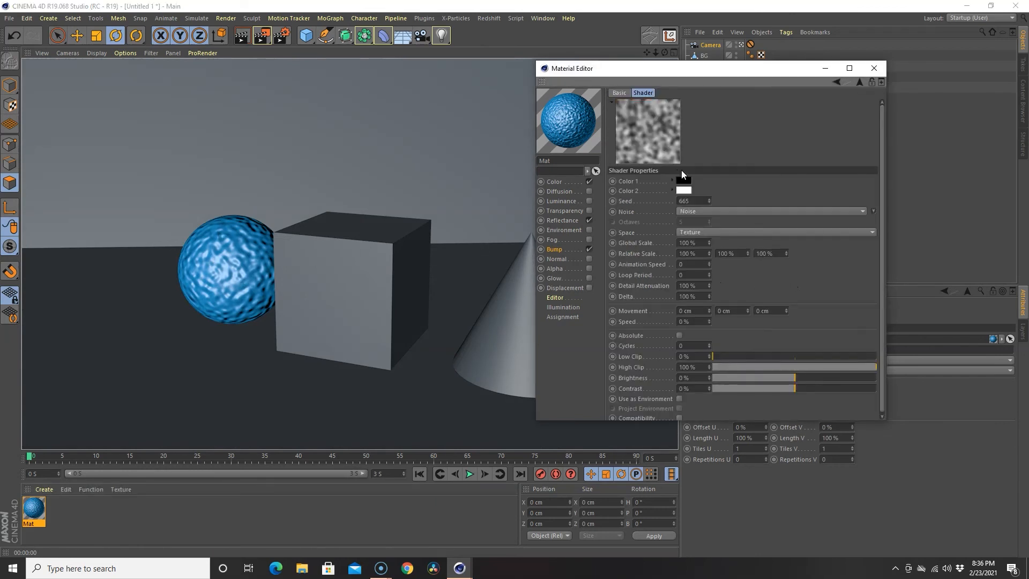
left_click(710, 241)
left_click_drag(710, 241, 709, 241)
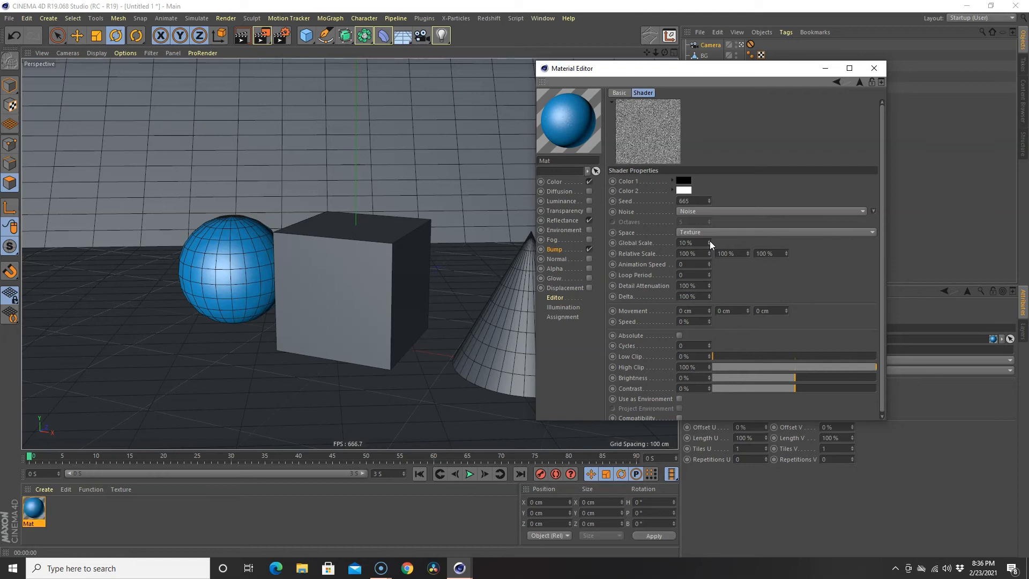
- Set the blue material's bump strength to 3% and check the finer bump on the sphere with a render
left_click(560, 248)
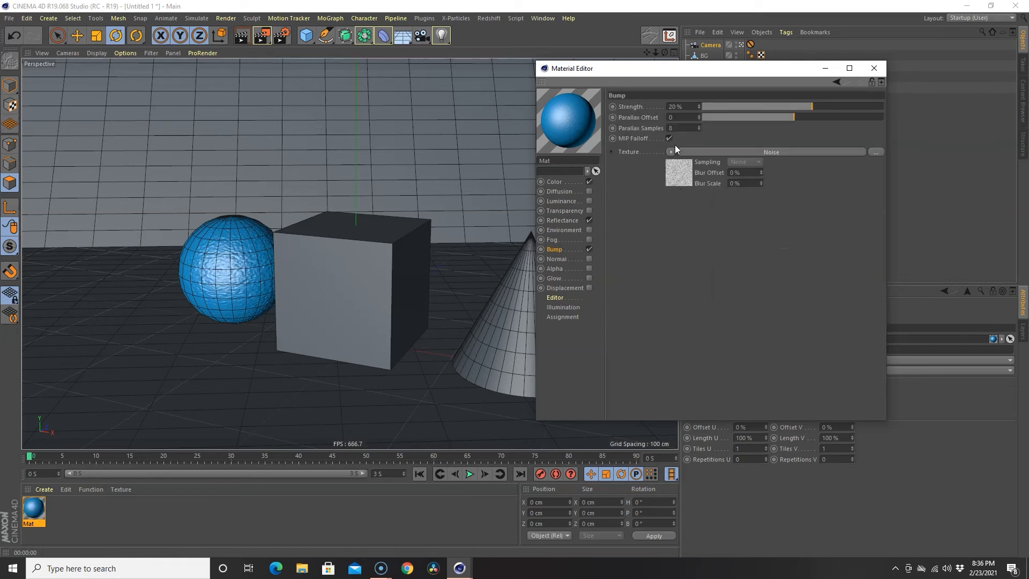
left_click_drag(685, 107, 637, 104)
type("3")
key("Return")
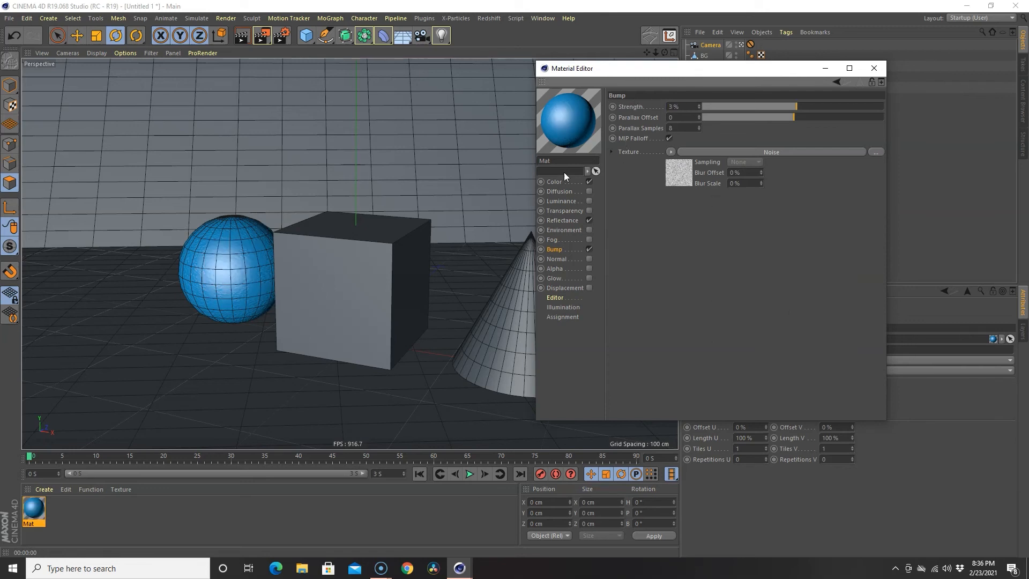
left_click(243, 36)
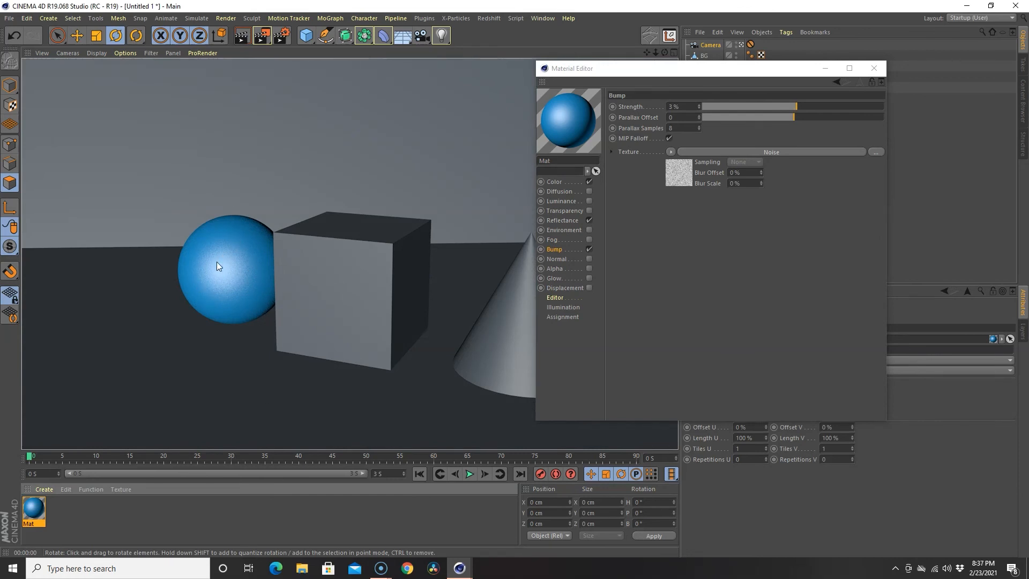
left_click(874, 68)
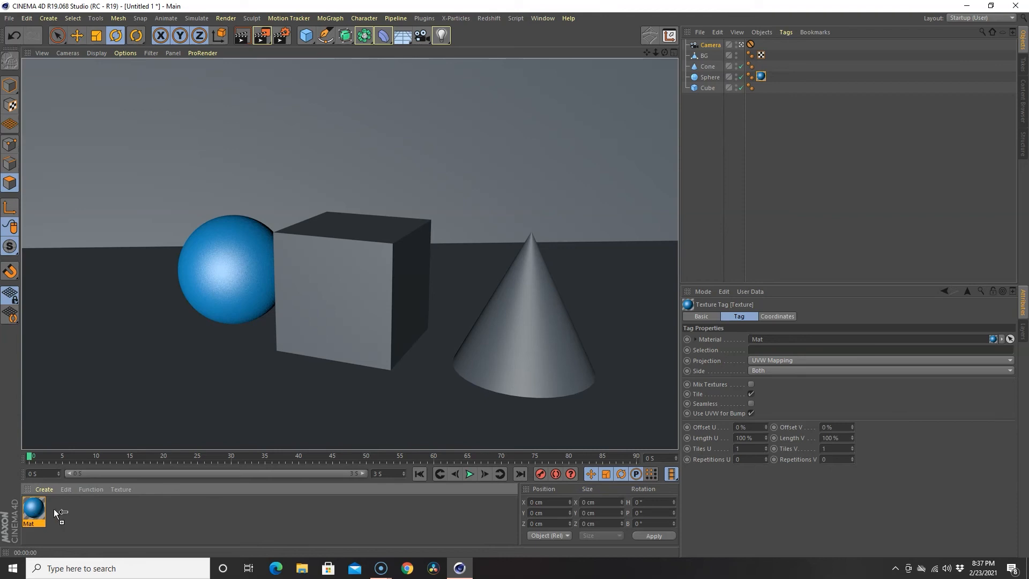
- Duplicate the blue material and change the copy's color to red with hue 342° and saturation 95%
left_click_drag(54, 509, 54, 509, "ctrl")
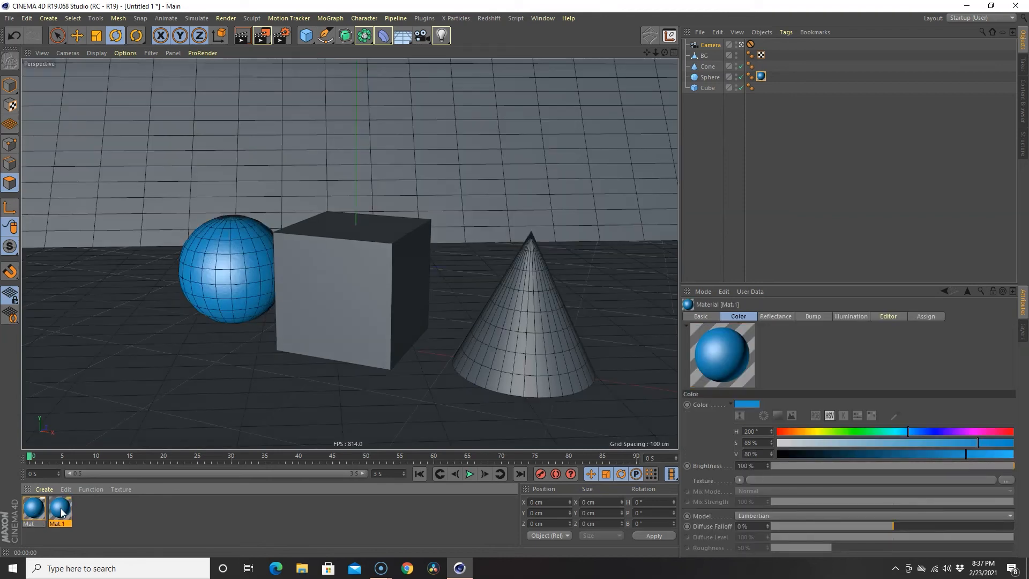
double_click(60, 512)
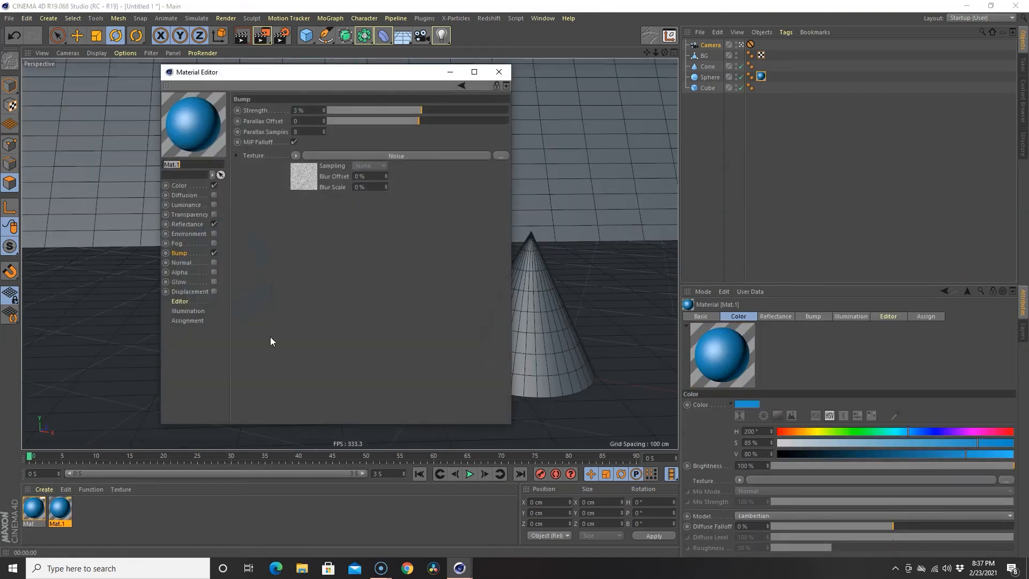
left_click(181, 185)
left_click_drag(486, 134, 500, 136)
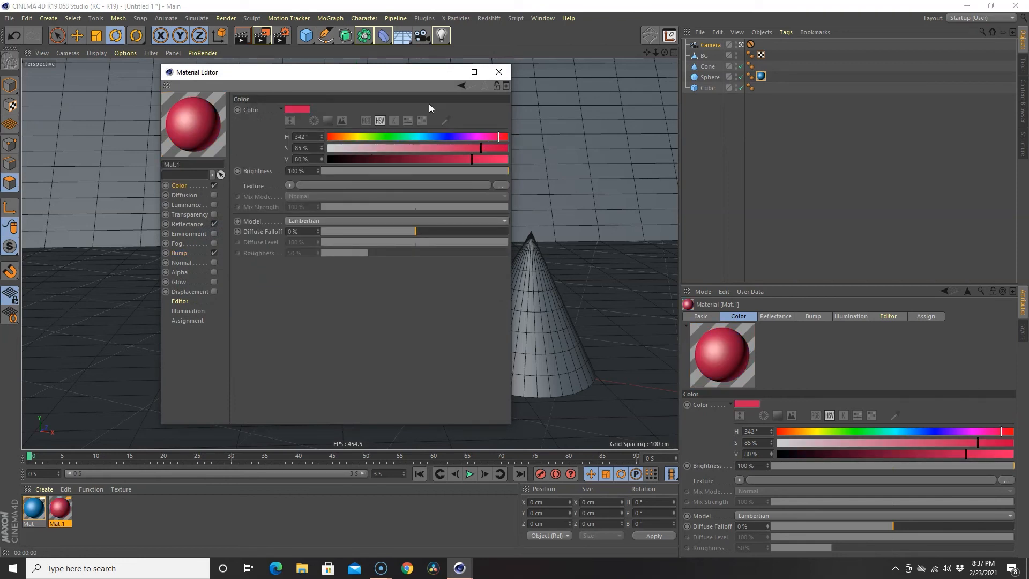
left_click_drag(479, 150, 425, 148)
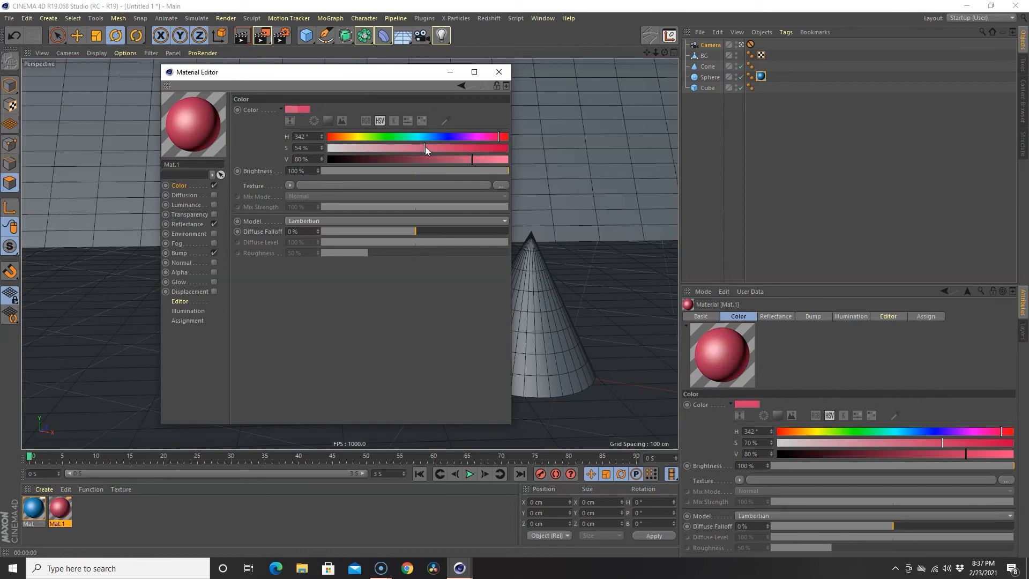
left_click_drag(494, 148, 499, 148)
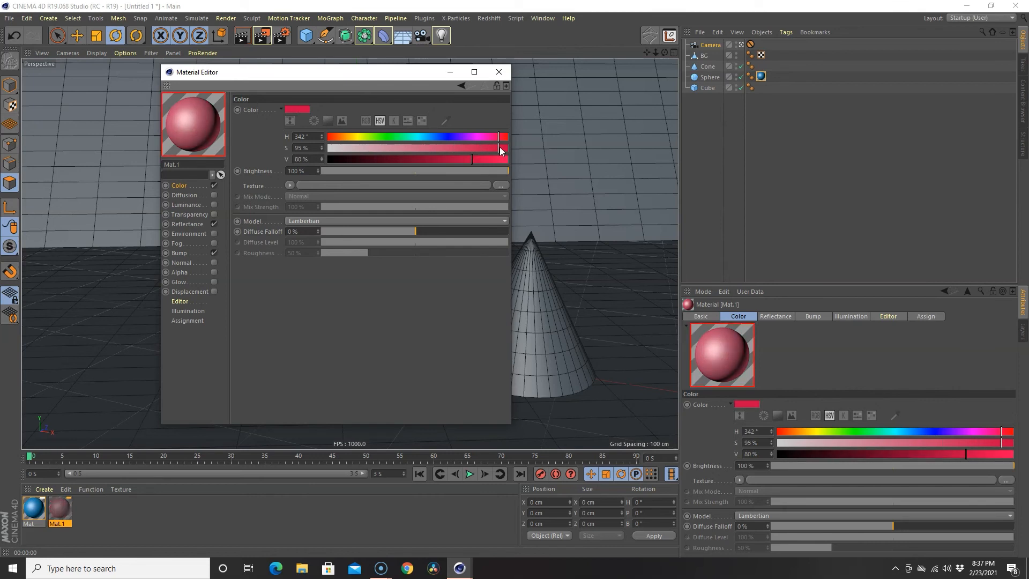
left_click(499, 73)
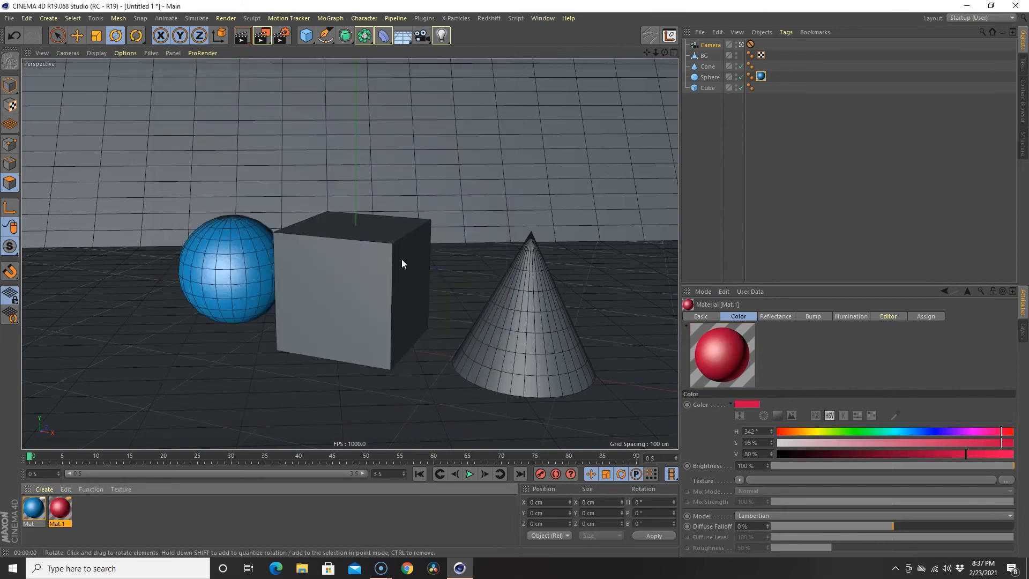
- Apply the red material to the cube and render a preview
left_click_drag(63, 516, 320, 325)
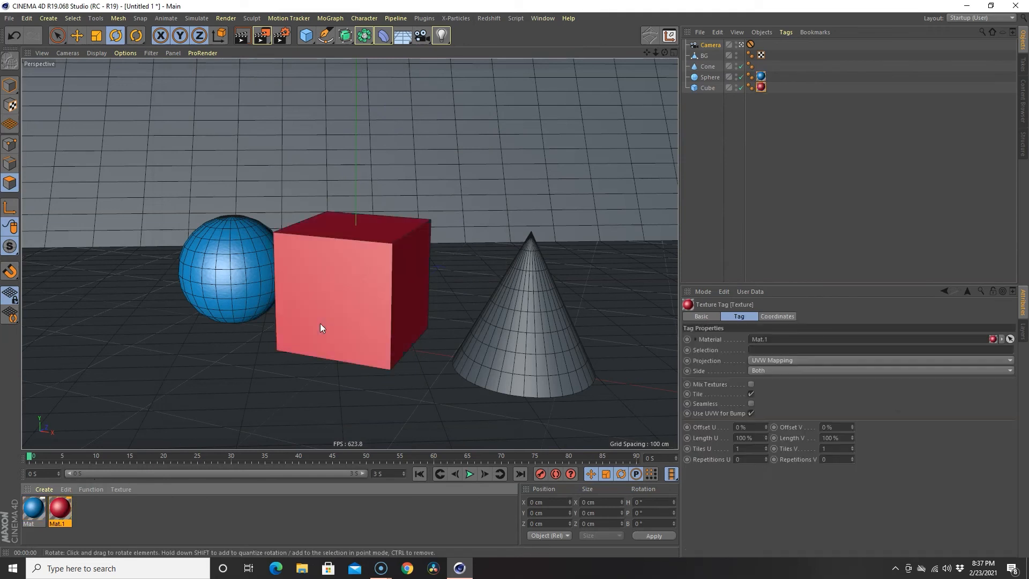
left_click(241, 36)
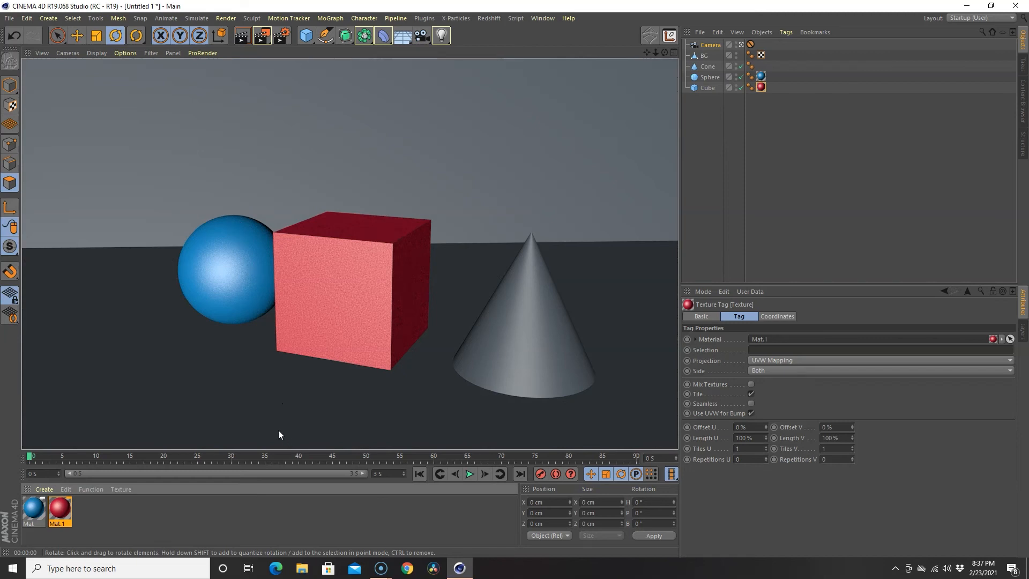
left_click(187, 517)
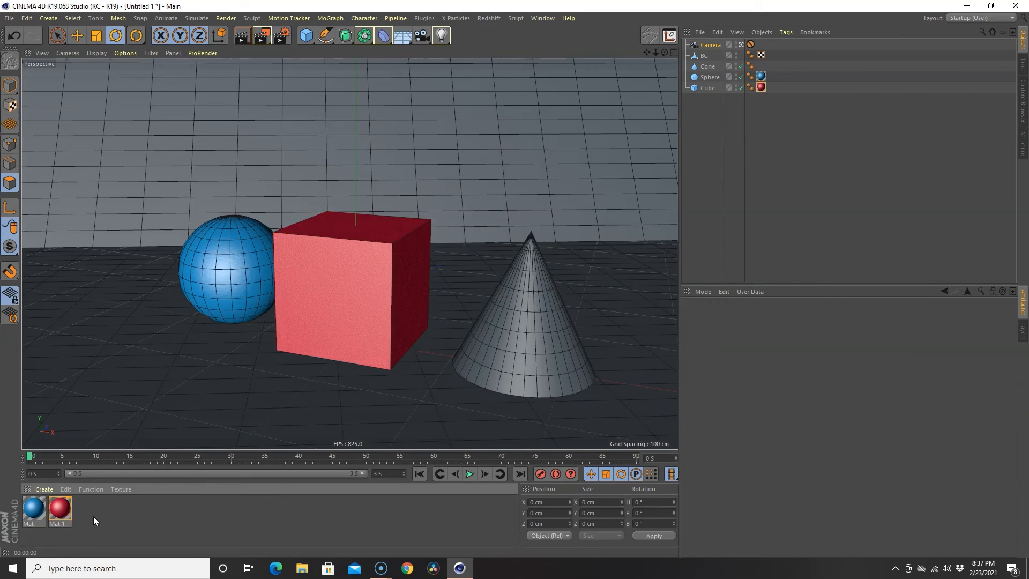
- Duplicate the red material and change the copy's color to green with hue 107°
left_click_drag(61, 512, 101, 511, "ctrl")
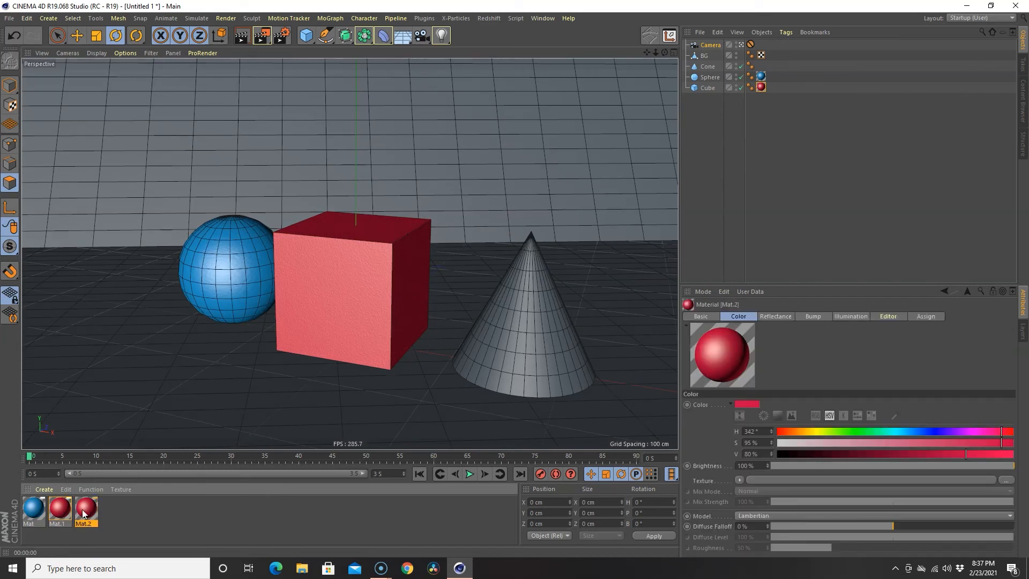
double_click(87, 509)
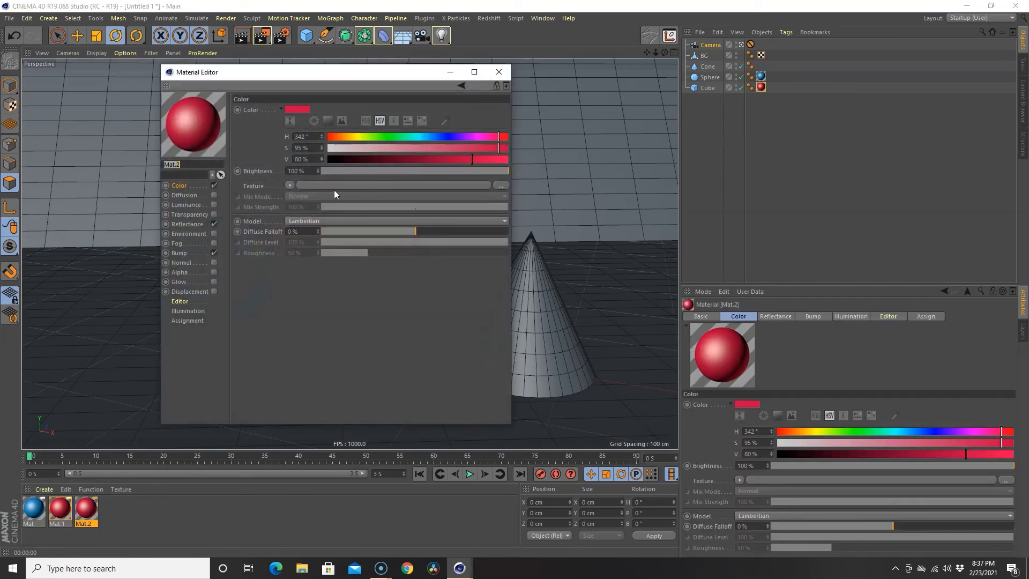
left_click(381, 136)
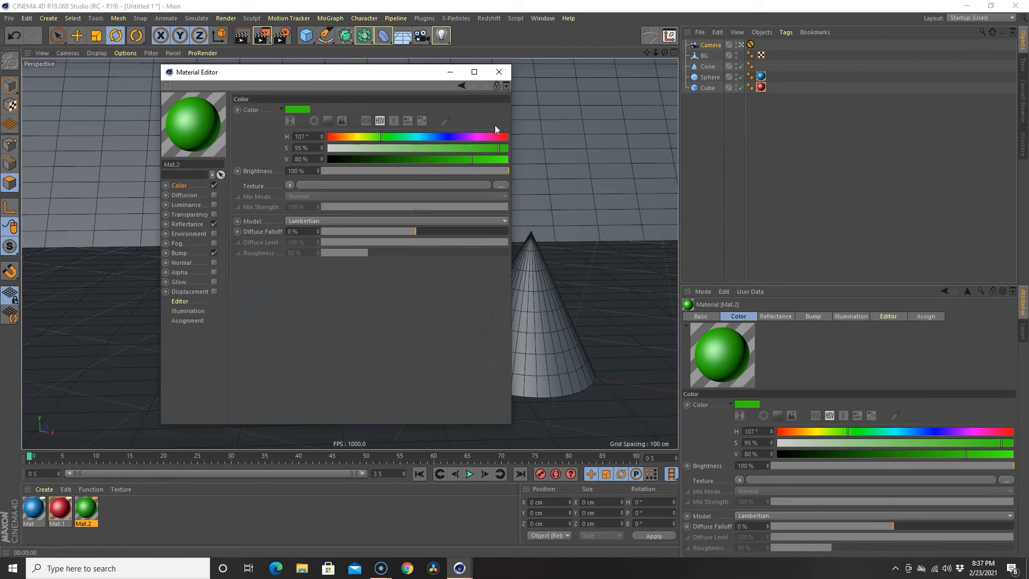
left_click(498, 72)
- Apply the green material to the cone and render a preview of the three colored objects
left_click_drag(185, 490, 508, 343)
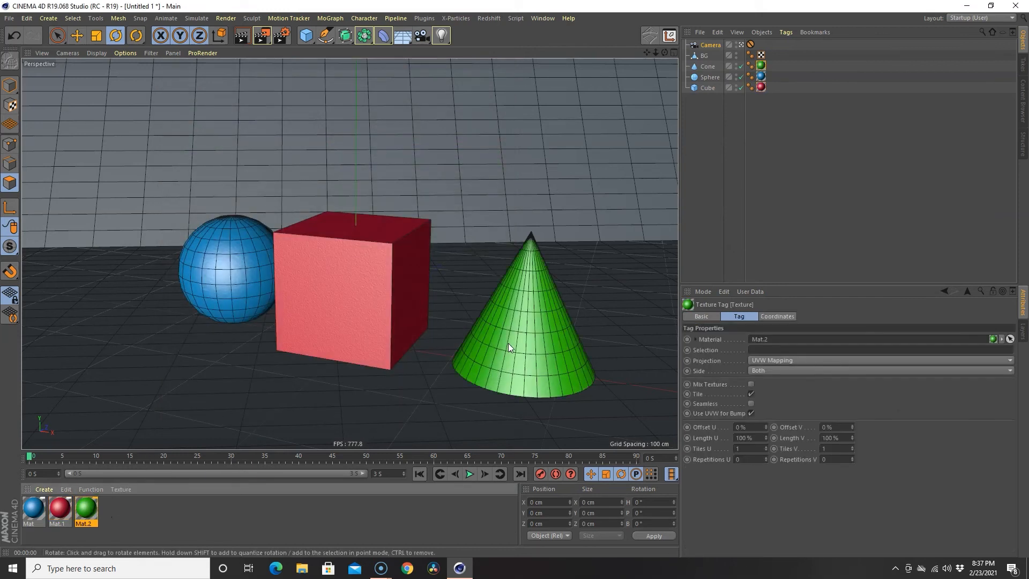
left_click(247, 40)
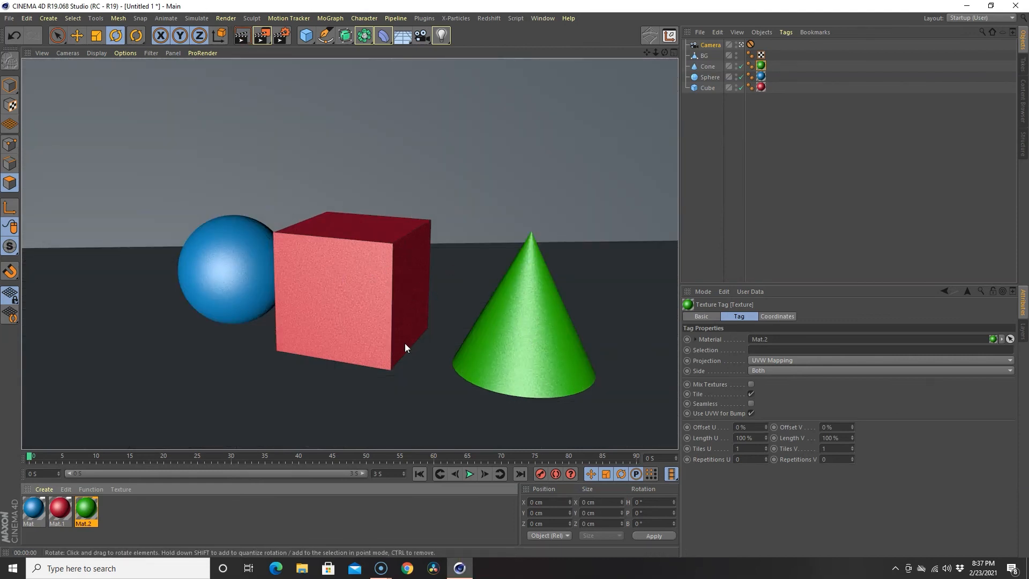
left_click(449, 367)
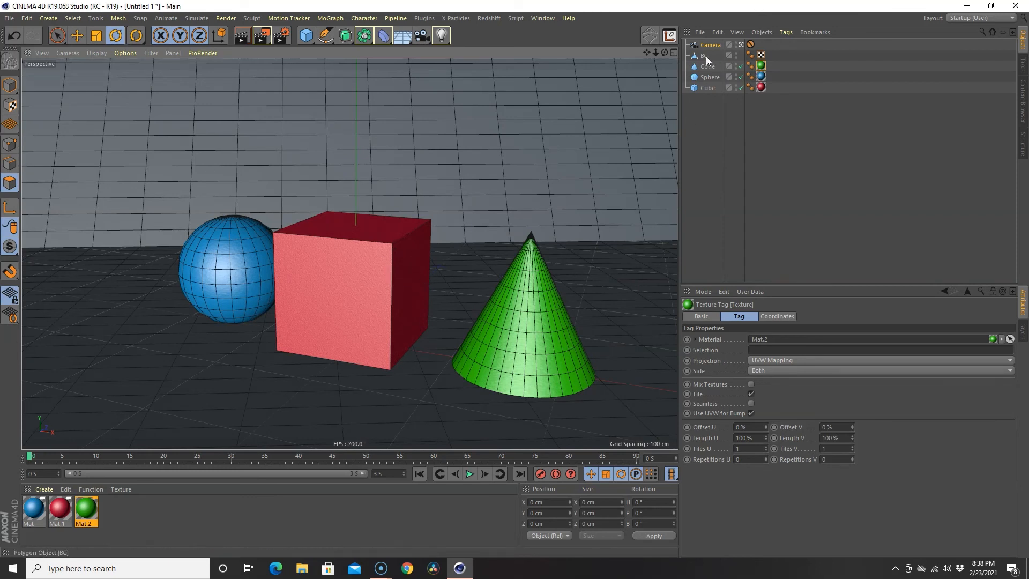
- Make the cube editable and bevel all of its edges with an offset of about 2.3 cm
left_click(705, 87)
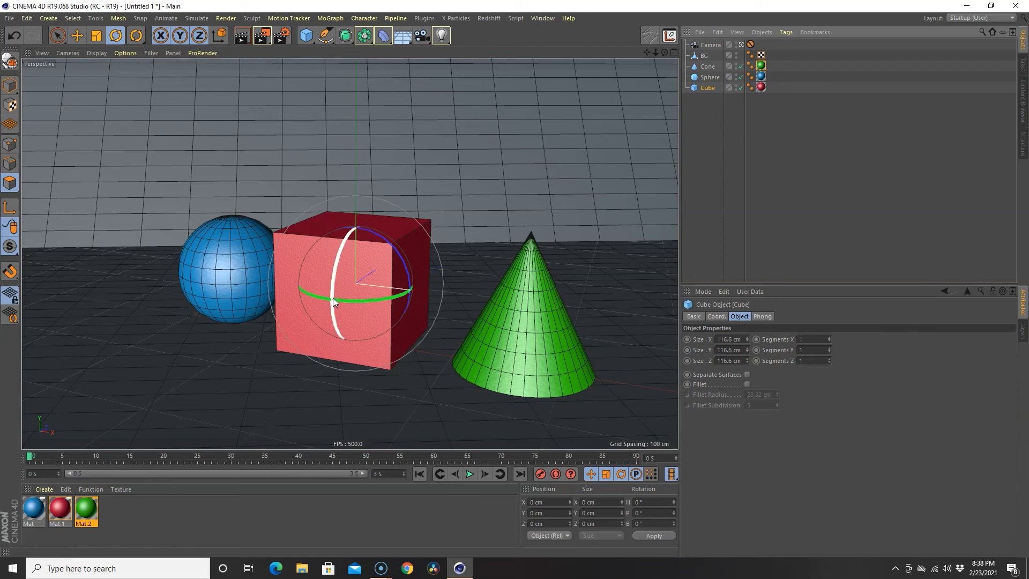
key("c")
left_click(9, 164)
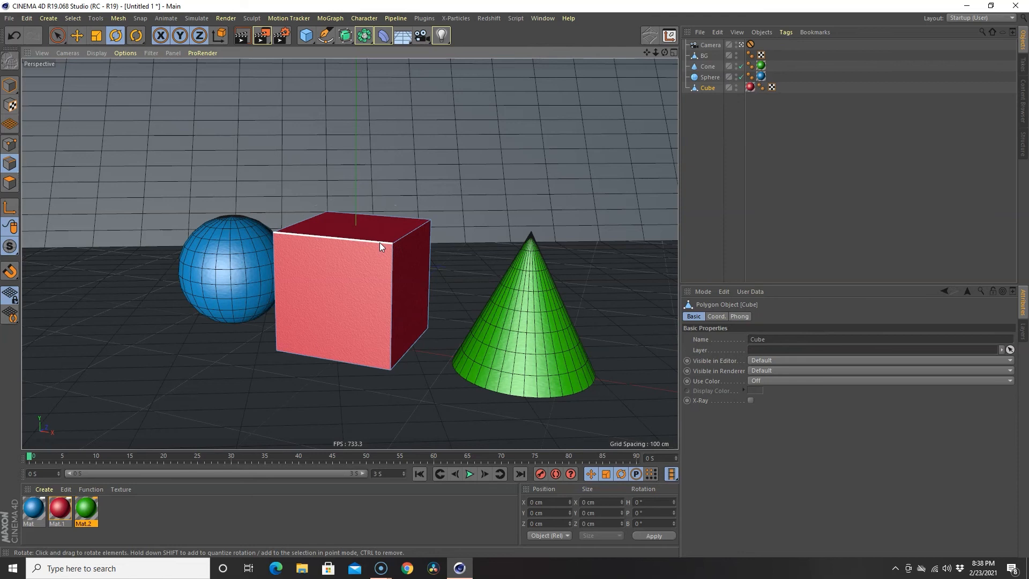
left_click(379, 243)
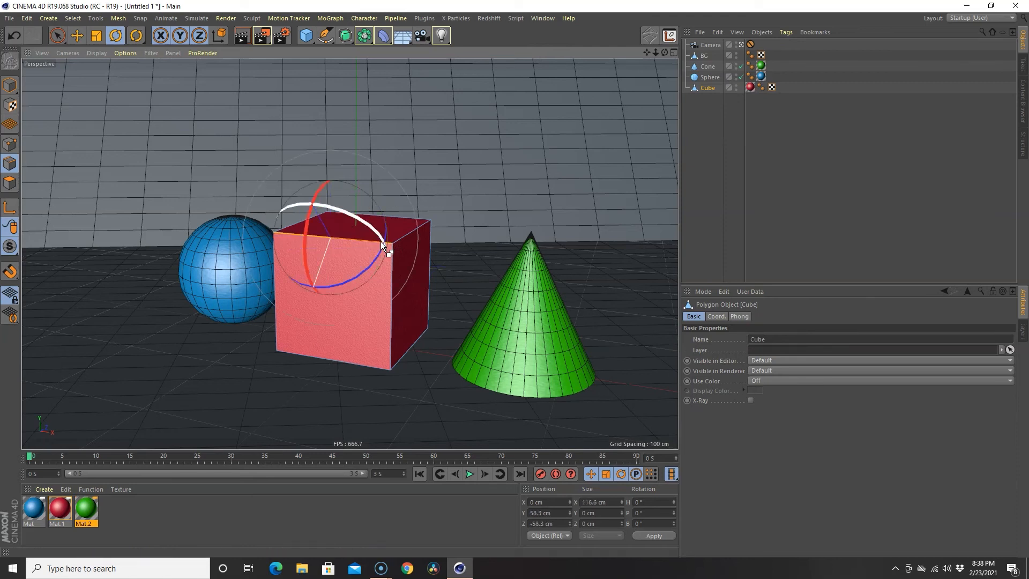
key("ctrl+a")
right_click(381, 242)
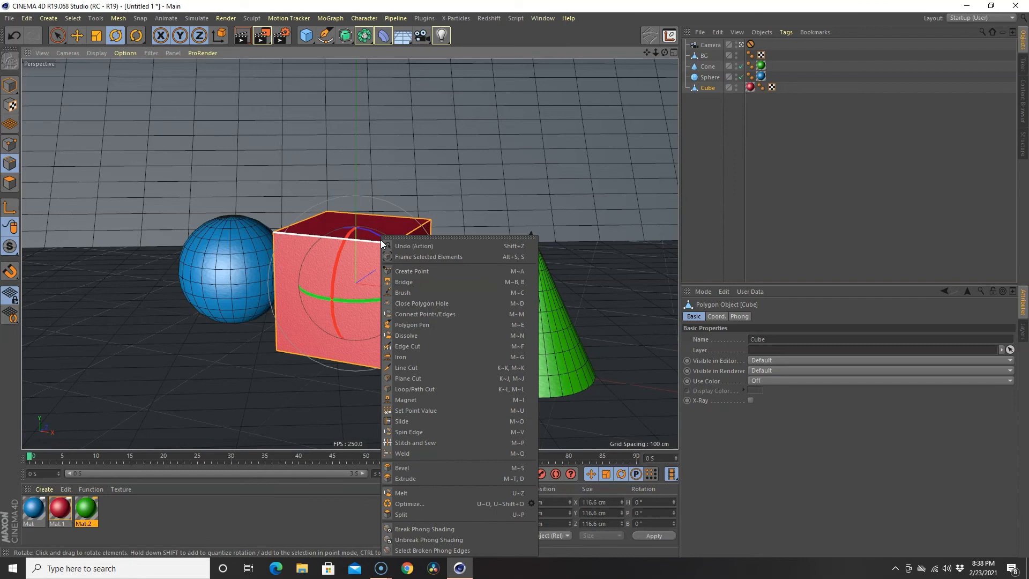
left_click(402, 468)
left_click_drag(457, 285, 461, 284)
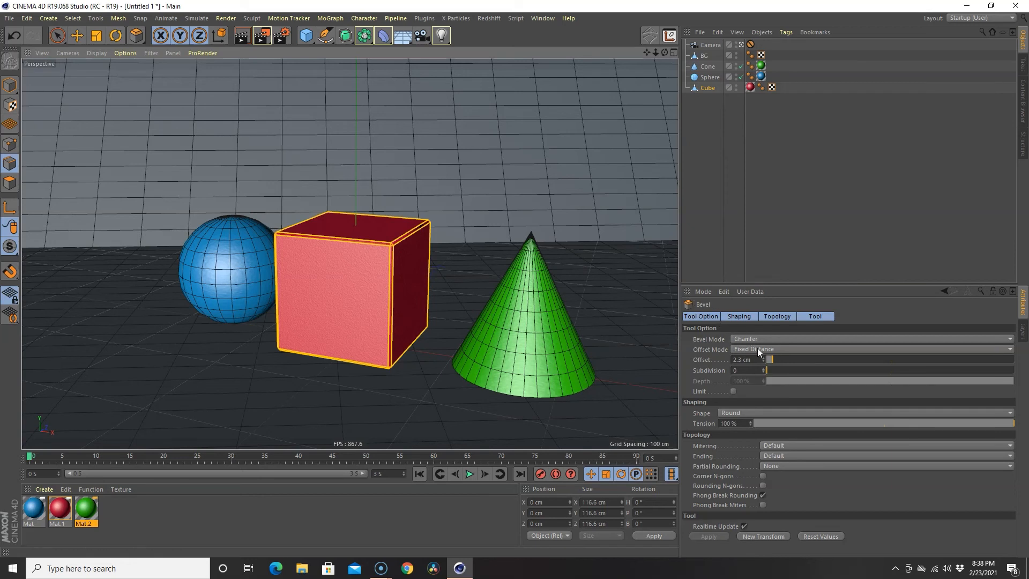
- Try larger offsets for the cube's edge bevel, then set the bevel offset to 4 cm
left_click_drag(763, 358, 762, 358)
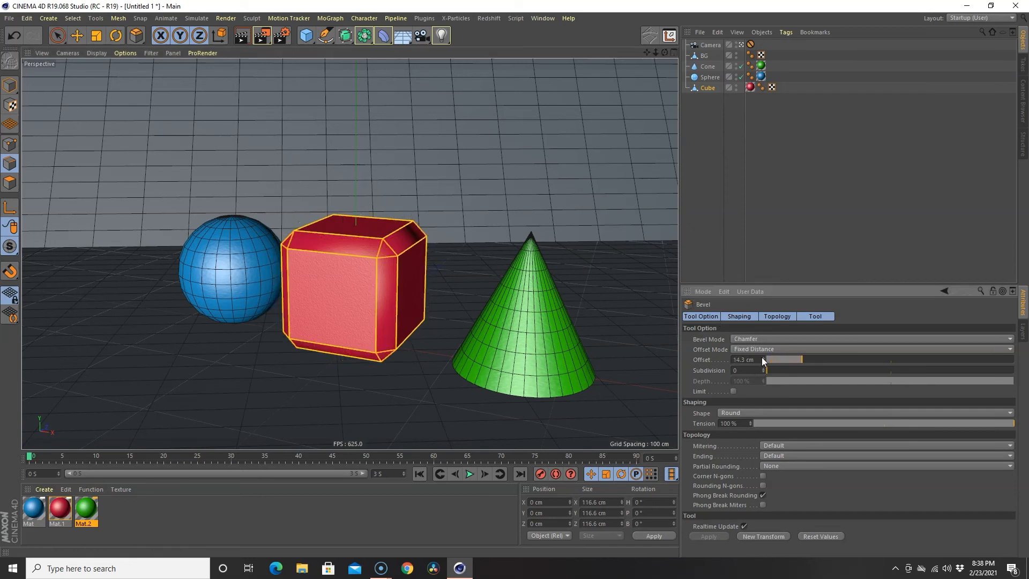
left_click(763, 362)
left_click(763, 361)
left_click(763, 362)
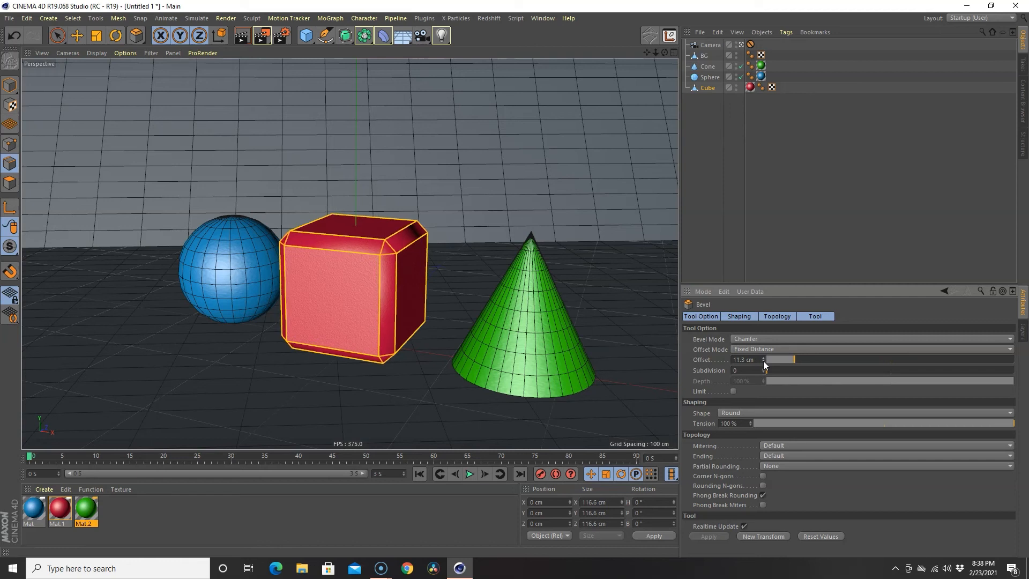
right_click(763, 362)
left_click(763, 359)
left_click(763, 359)
left_click(763, 359)
left_click(763, 359)
- Set the bevel's subdivision to 7 and preview the cube's rounded edges with a render
left_click(763, 367)
left_click(764, 368)
left_click(763, 367)
left_click(763, 367)
left_click(763, 368)
left_click(763, 368)
left_click(763, 368)
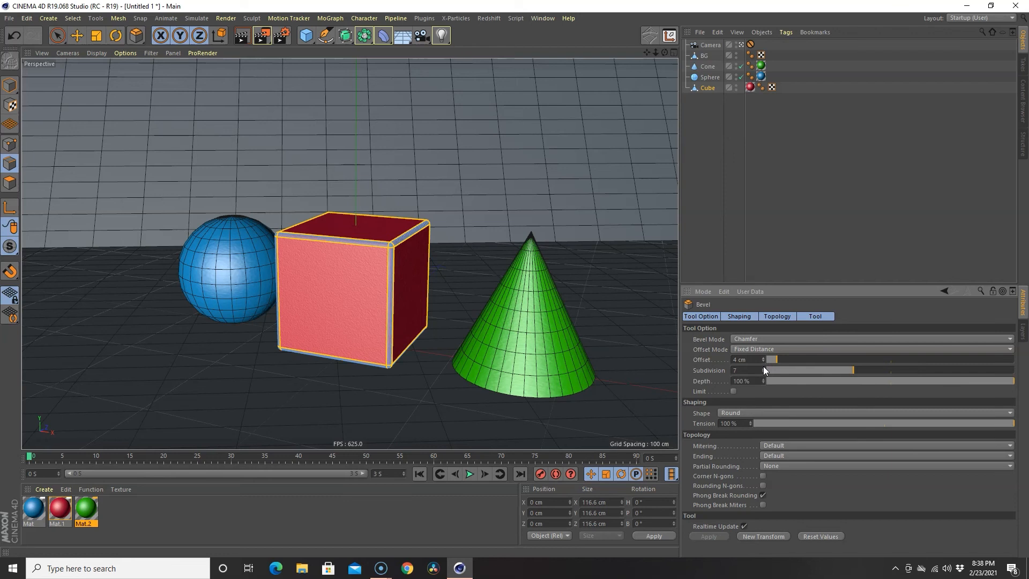
left_click(244, 36)
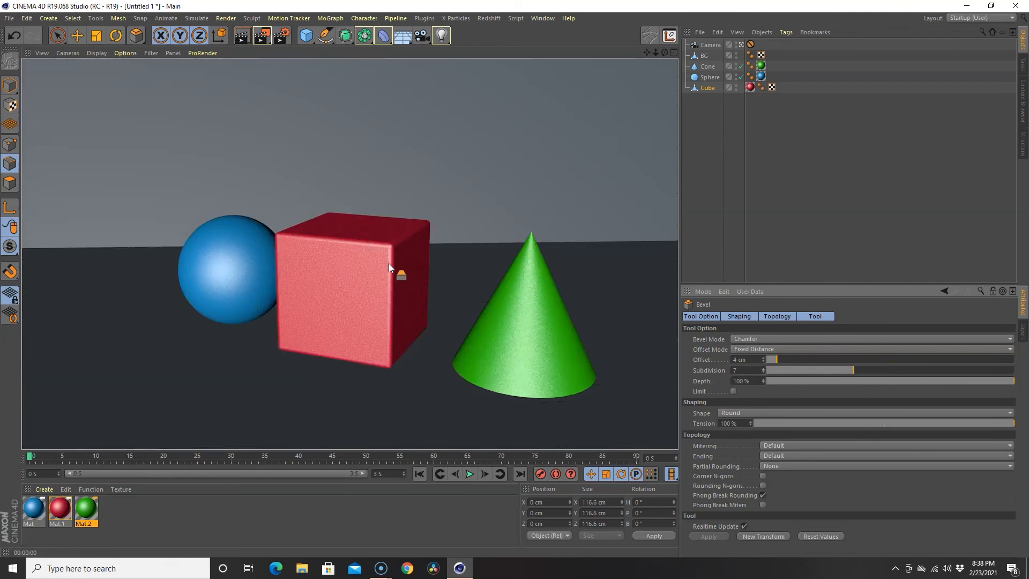
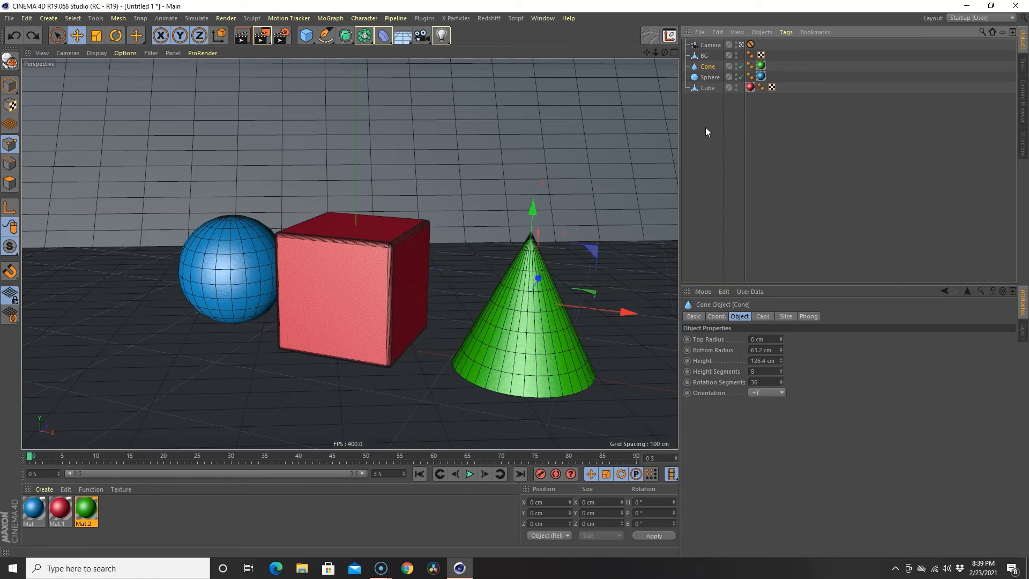
- Add a standard omni light and position it in front of and above the blue sphere
left_click(442, 37)
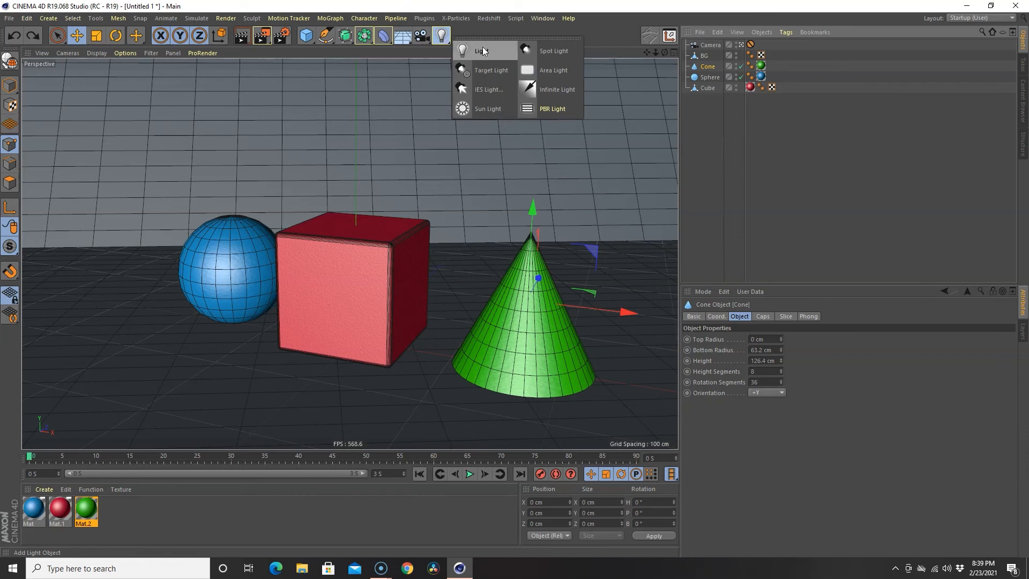
left_click(491, 49)
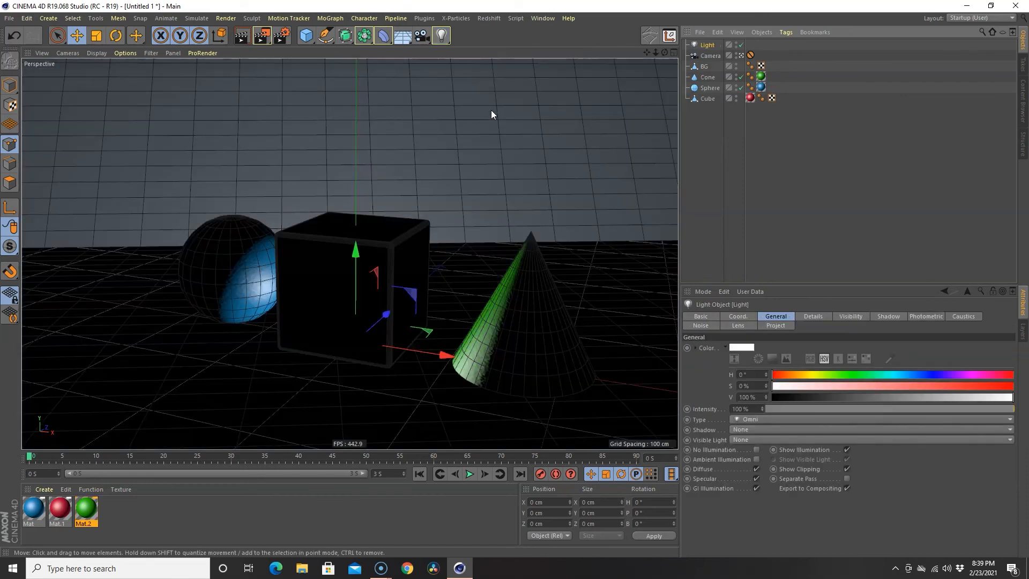
left_click_drag(391, 318, 247, 190)
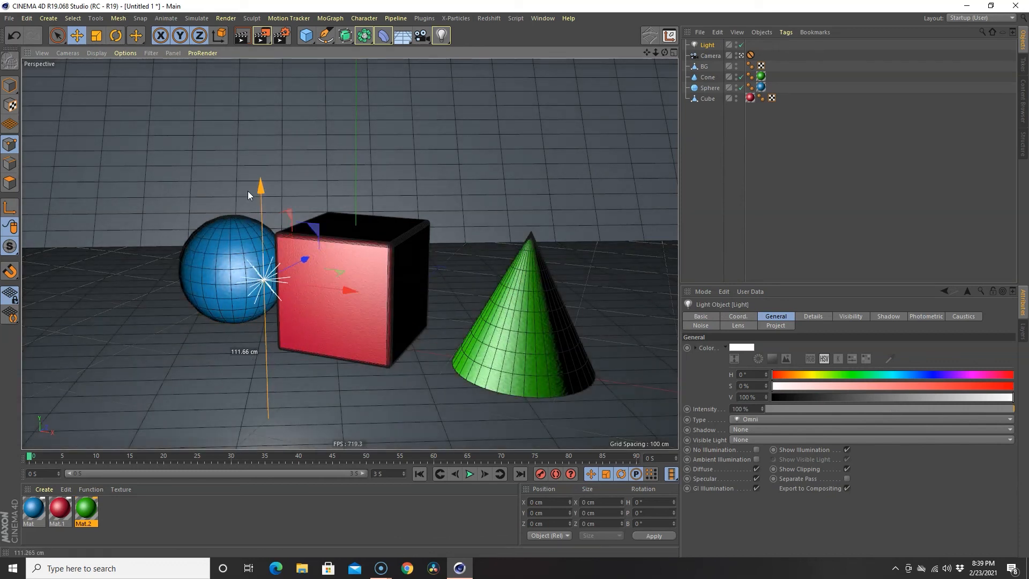
left_click_drag(355, 300, 304, 293)
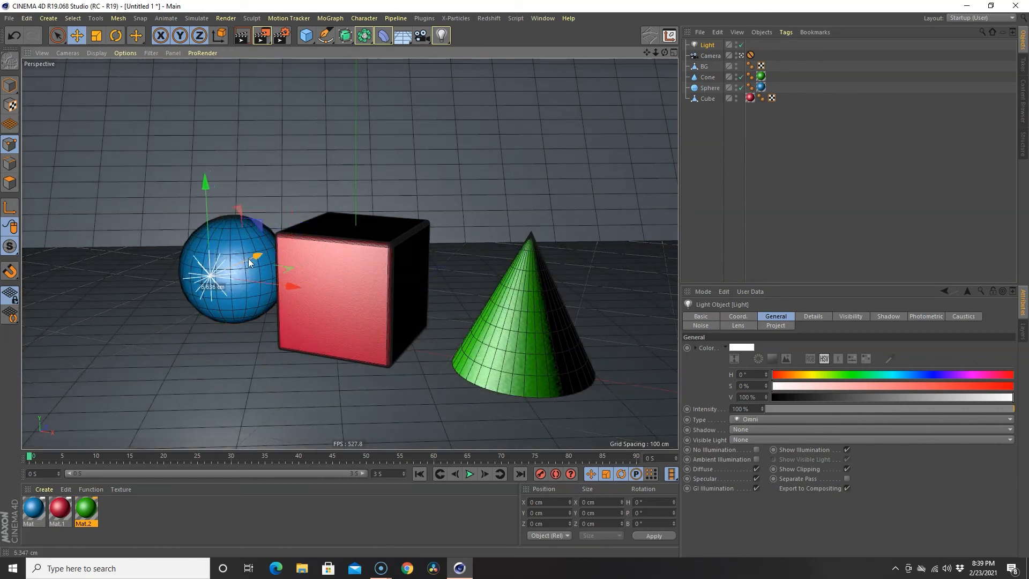
left_click_drag(265, 255, 214, 275)
left_click_drag(164, 214, 175, 98)
left_click_drag(224, 181, 280, 189)
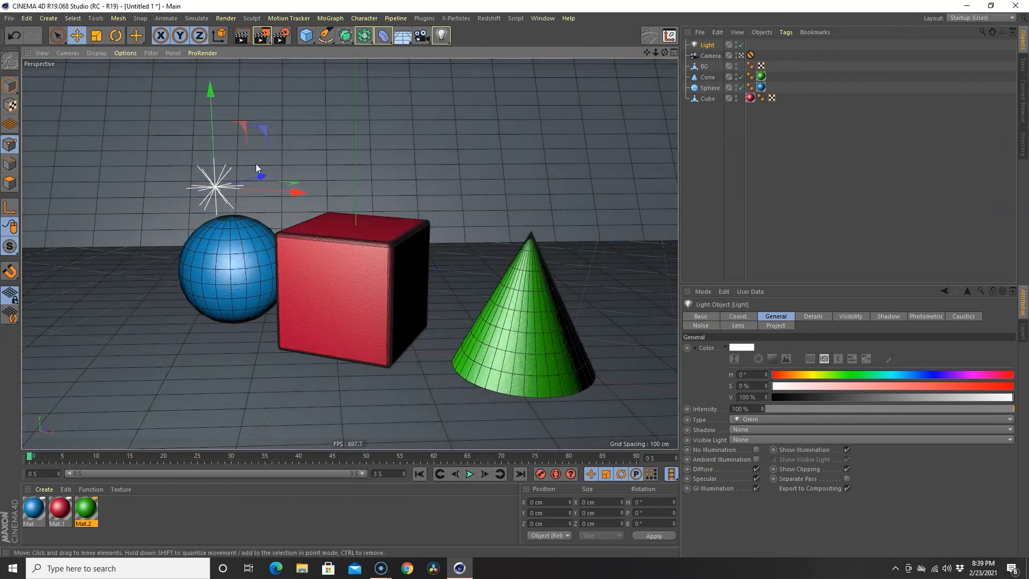
- Lower the omni light and preview its effect with a render, then delete the light
left_click_drag(209, 87, 275, 319)
left_click(246, 33)
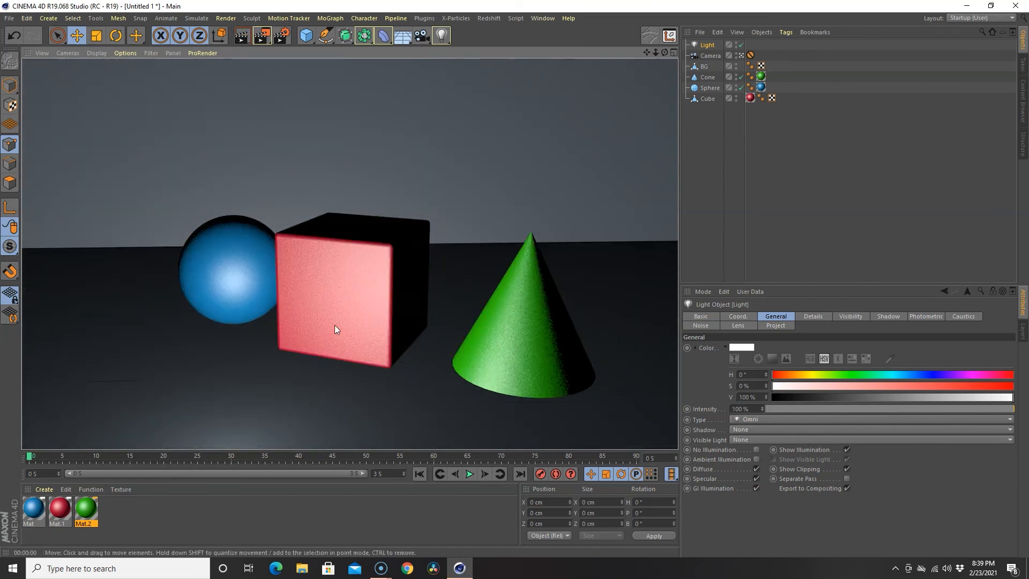
left_click(345, 271)
left_click_drag(221, 325, 212, 60)
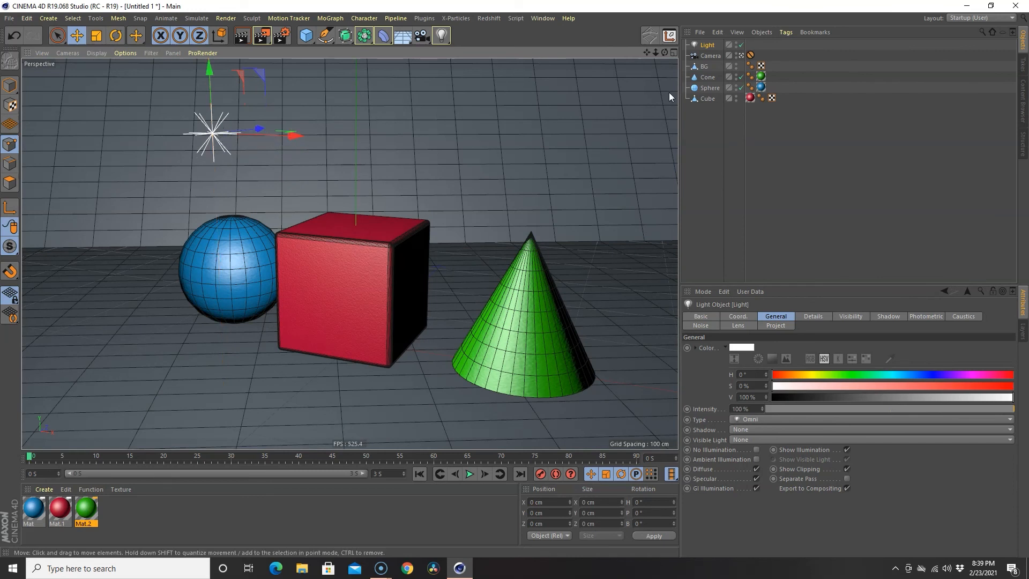
left_click(706, 48)
key("Delete")
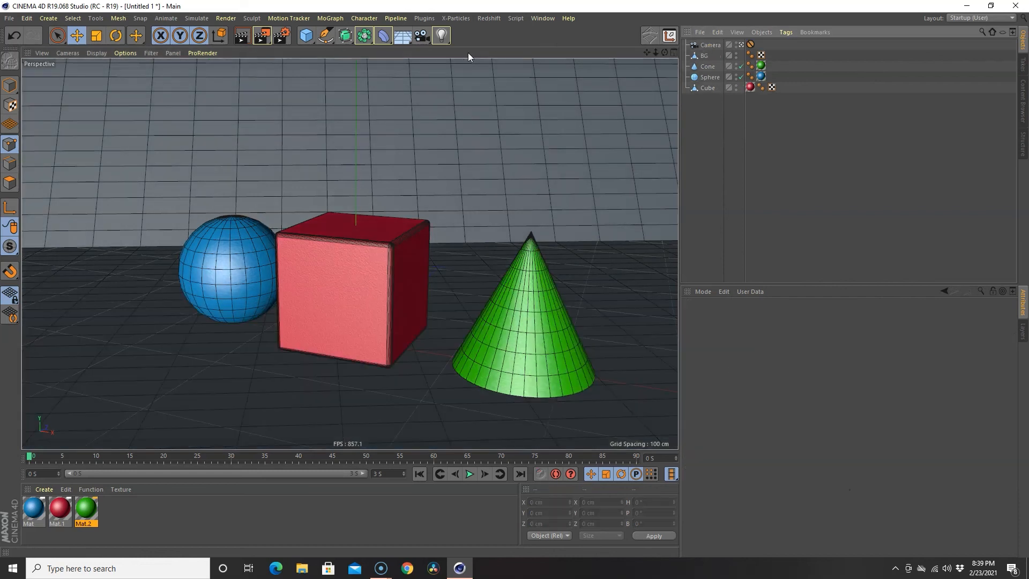
- Add an area light, then move and rotate it into place in front of the cube
left_click(441, 35)
left_click(563, 70)
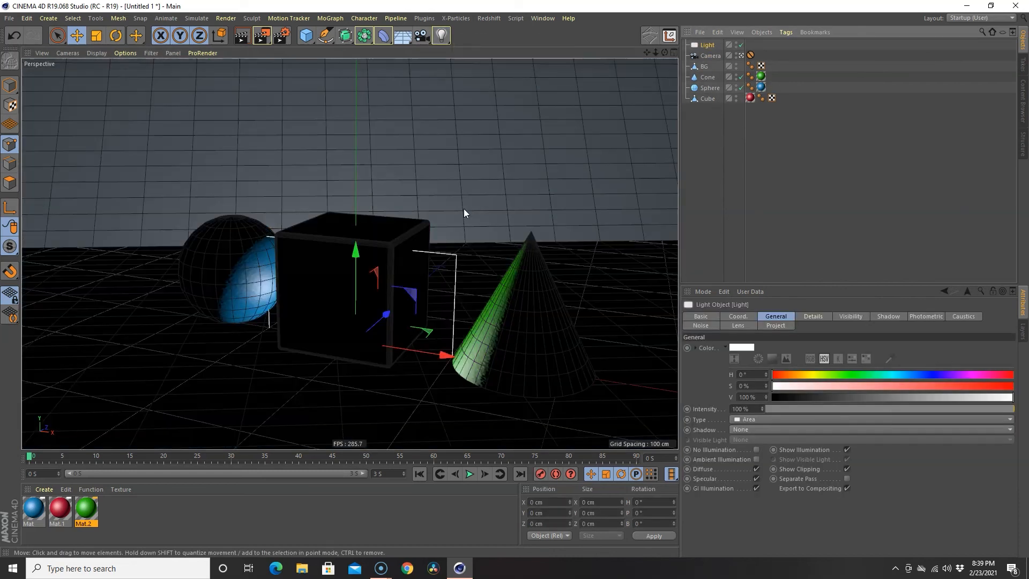
left_click_drag(387, 319, 294, 375)
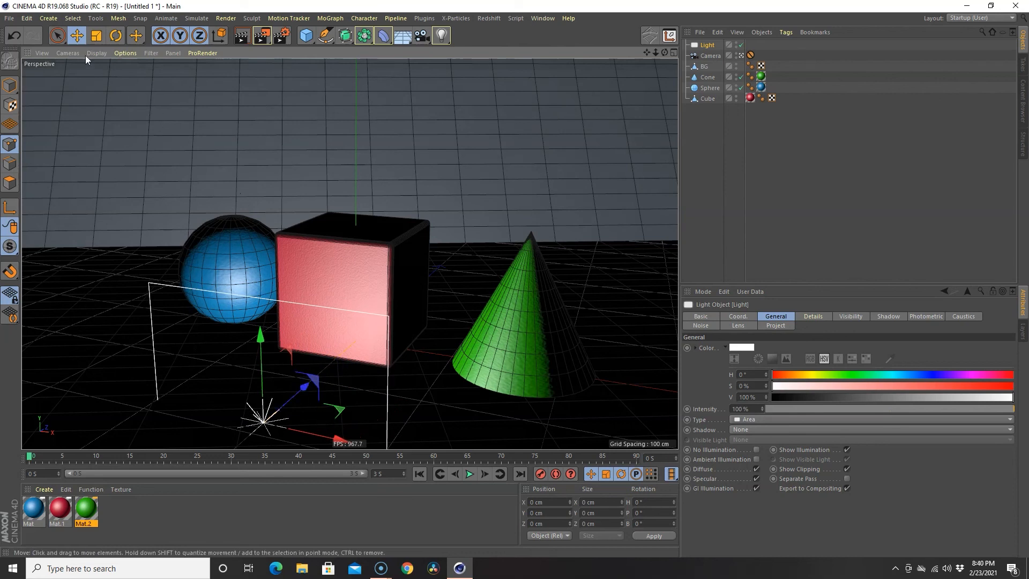
left_click(115, 35)
left_click_drag(300, 447, 375, 420)
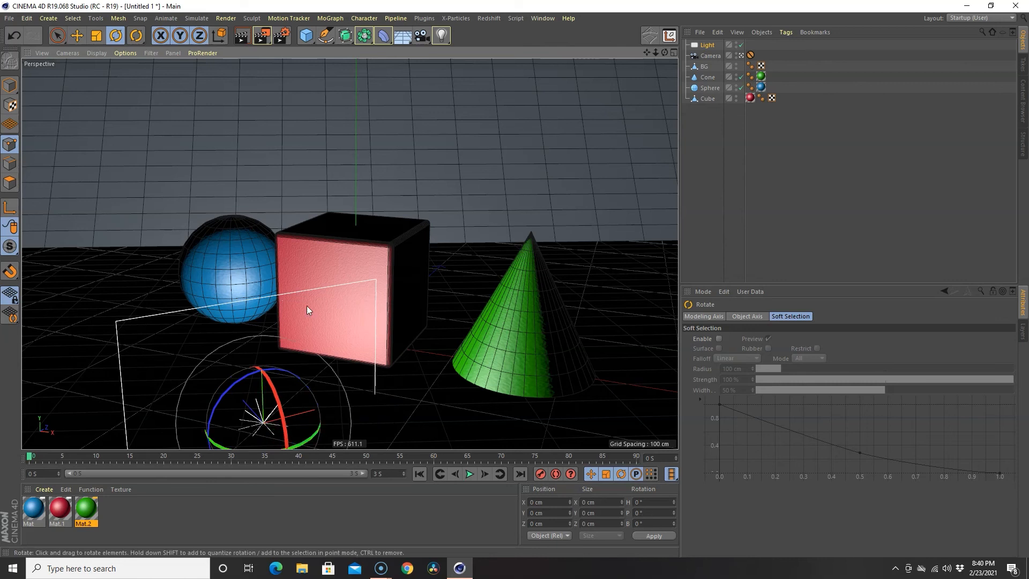
key("e")
left_click_drag(259, 333, 246, 174)
left_click_drag(228, 232, 301, 242)
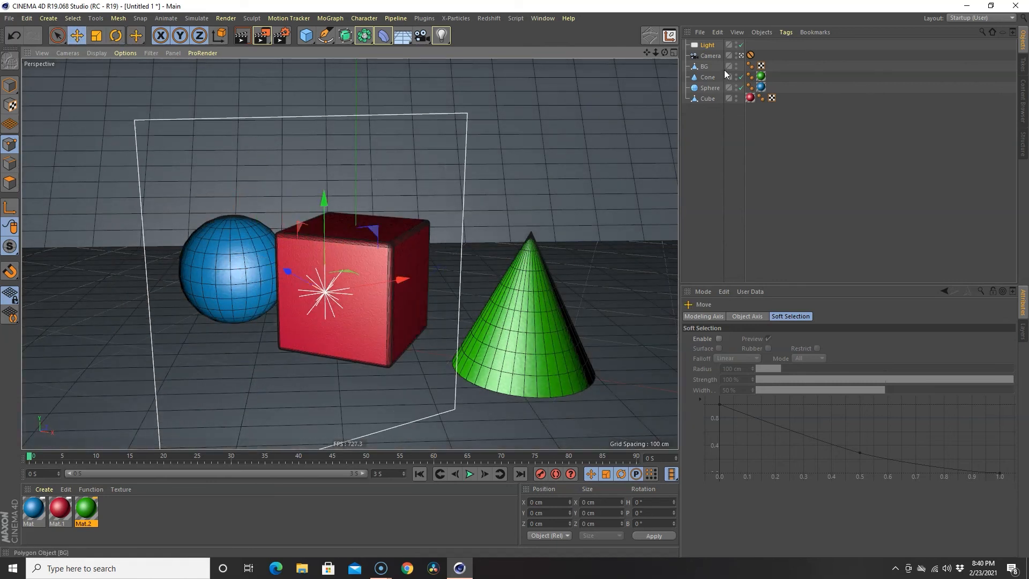
- Leave the camera view and move the area light beyond the cone toward the camera, raised above the objects
left_click(741, 55)
middle_click_drag(115, 219, 457, 296, "alt")
left_click_drag(457, 296, 404, 327, "alt")
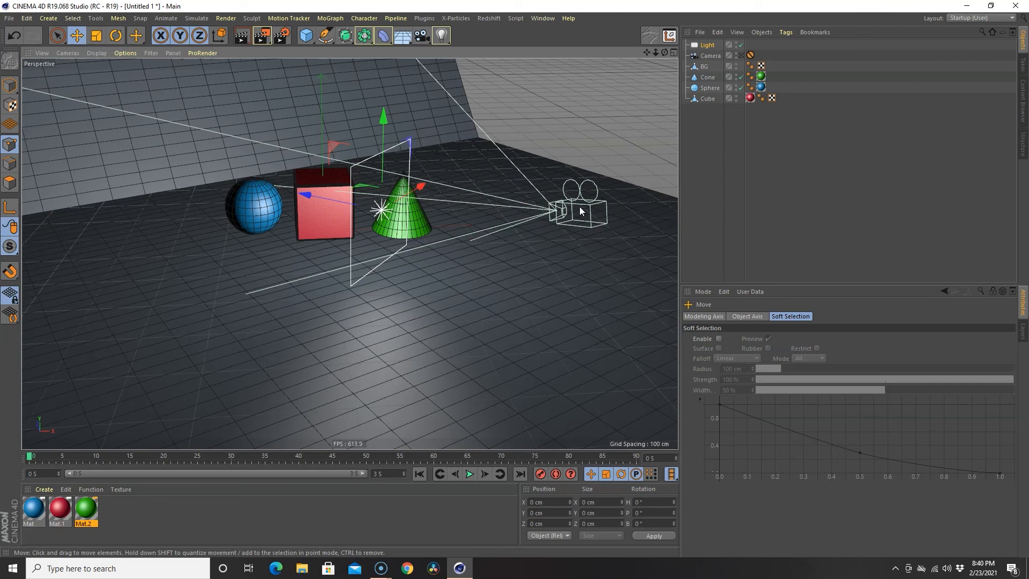
left_click_drag(387, 185, 504, 172)
left_click_drag(480, 100, 482, 50)
- Rotate the area light so it tilts down toward the sphere, cube and cone
key("r")
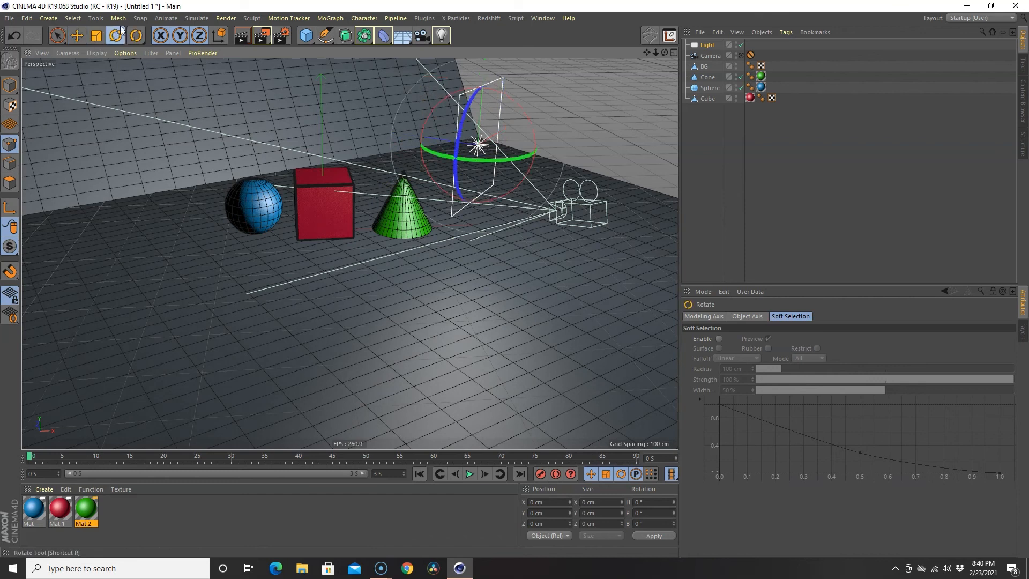
left_click_drag(485, 161, 456, 153)
left_click_drag(427, 111, 396, 135)
left_click_drag(557, 221, 539, 243, "alt")
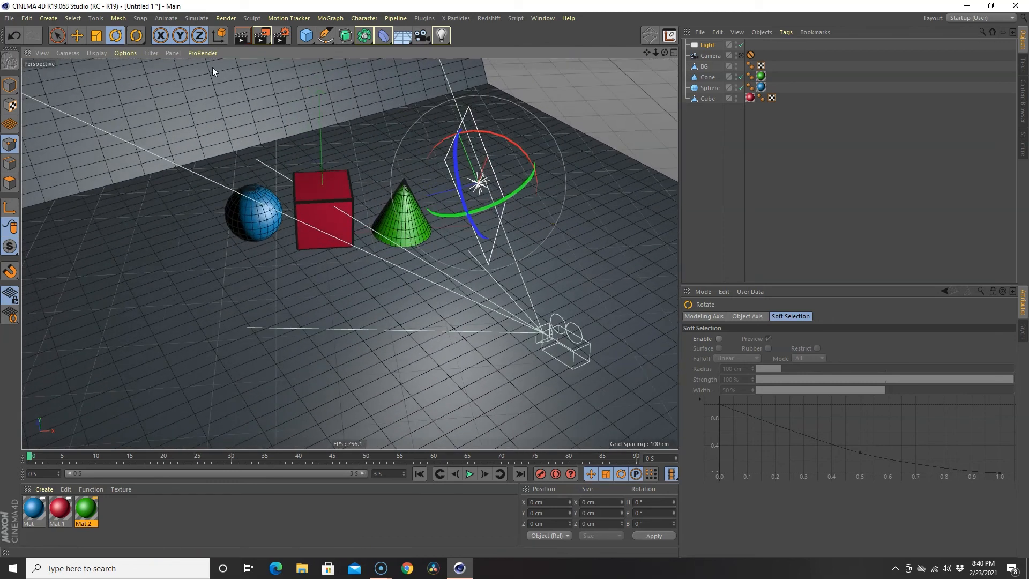
- Raise the area light straight up using the world coordinate axes
left_click(76, 36)
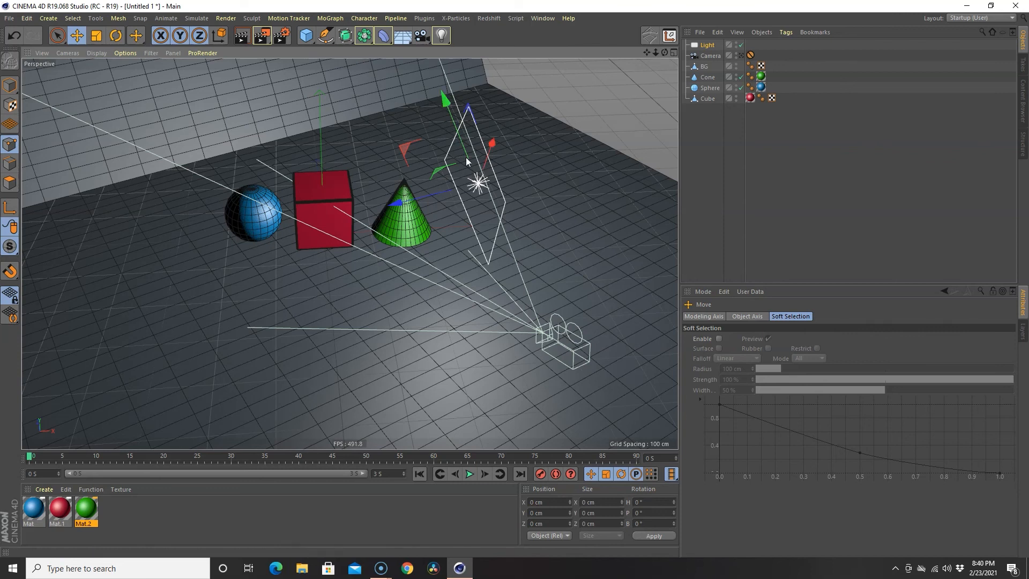
left_click(219, 38)
left_click_drag(491, 93, 493, 50)
left_click(218, 36)
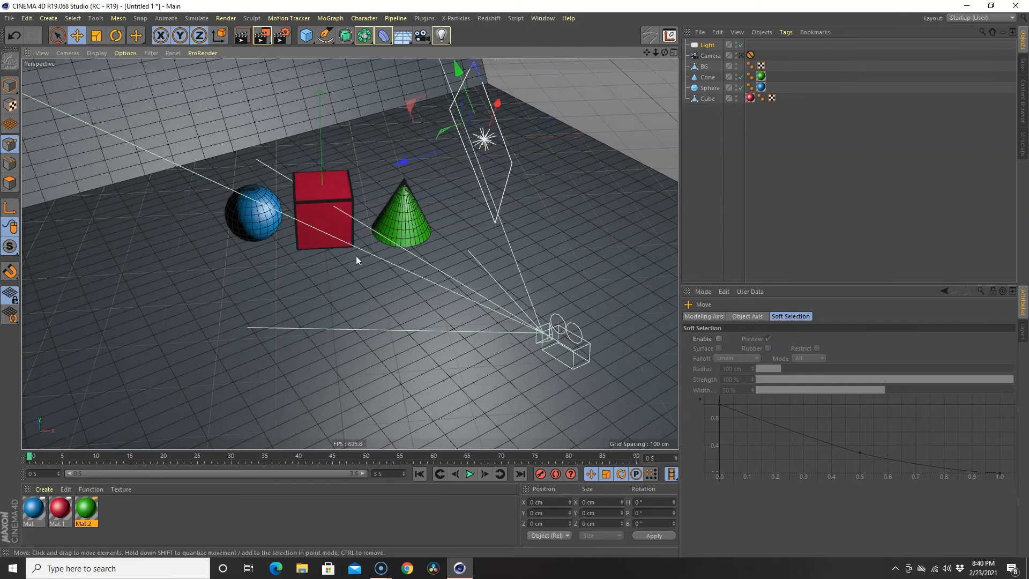
- Return to the scene camera's view and preview the area lighting with a render
left_click(741, 56)
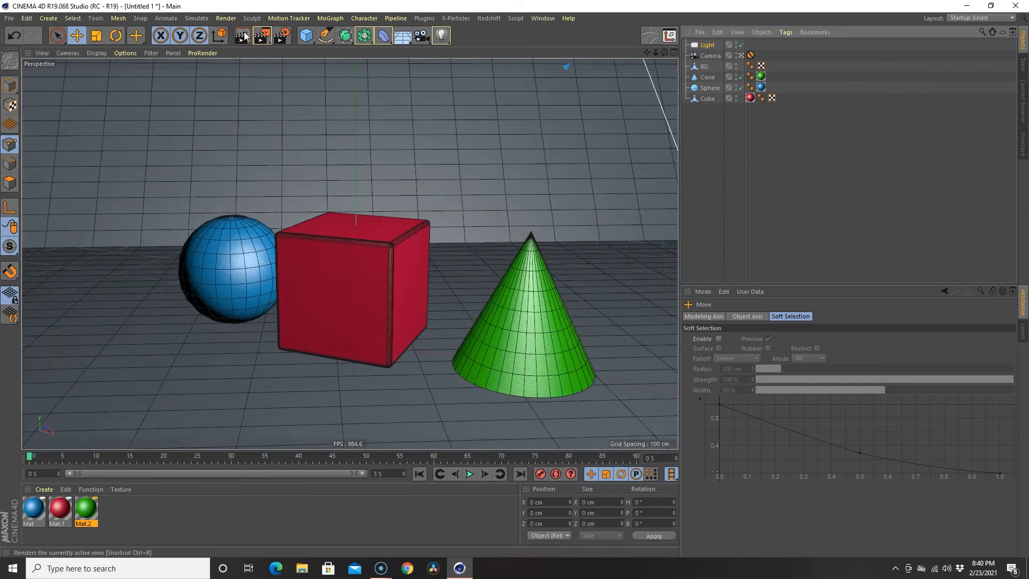
left_click(244, 34)
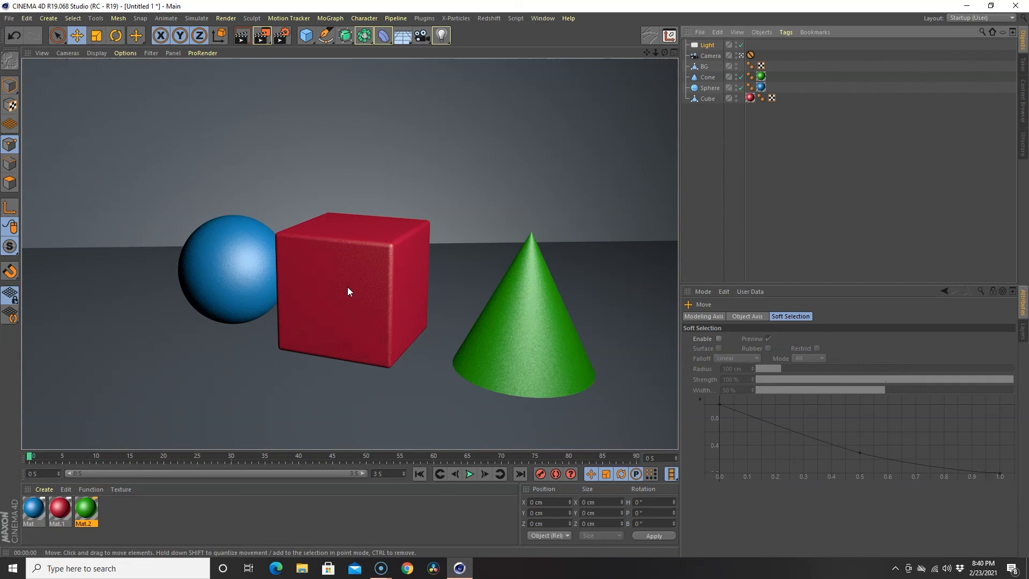
left_click(355, 276)
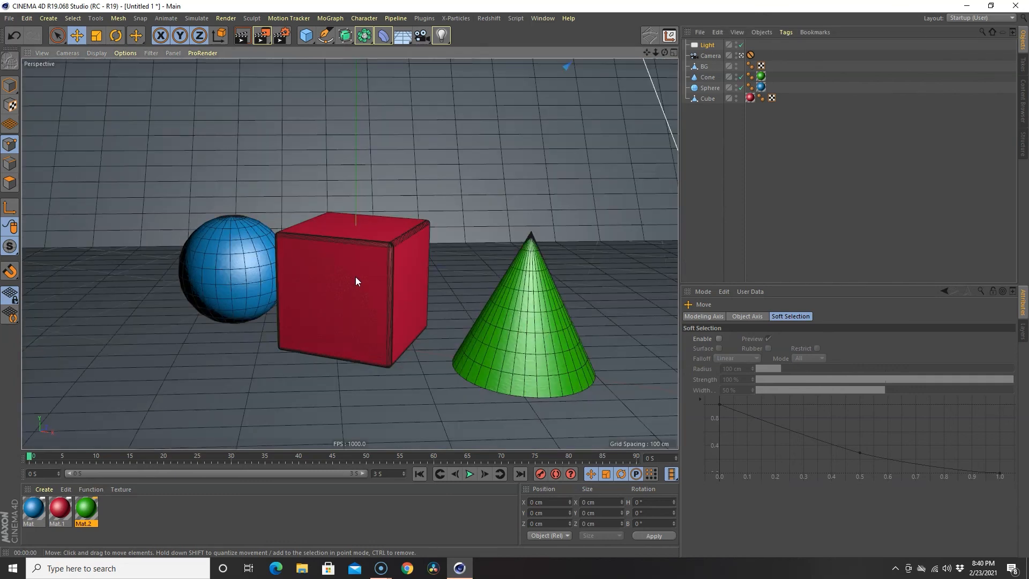
- Create a new pale blue material with hue 187° and saturation 23%
double_click(147, 521)
double_click(33, 504)
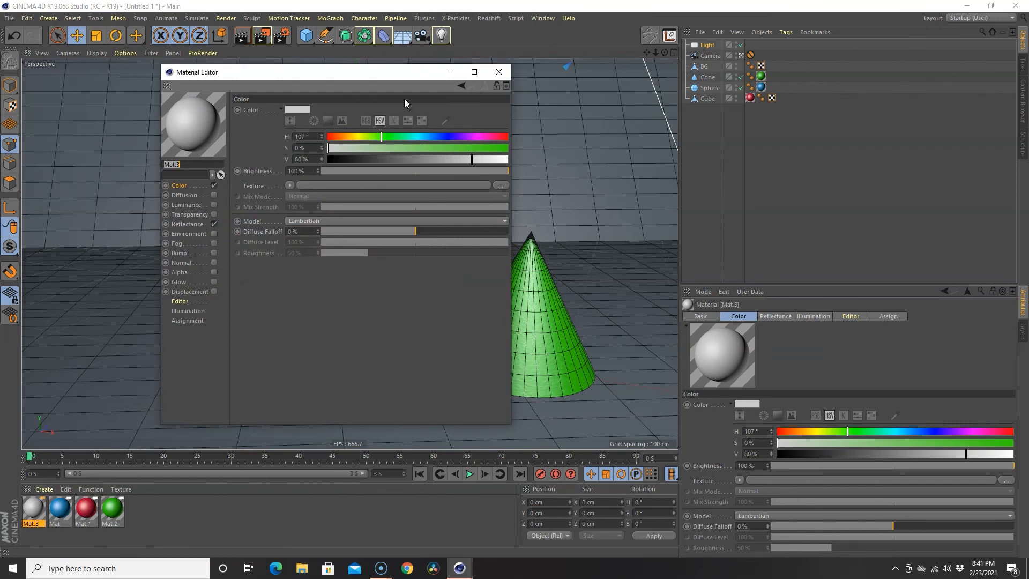
left_click(182, 183)
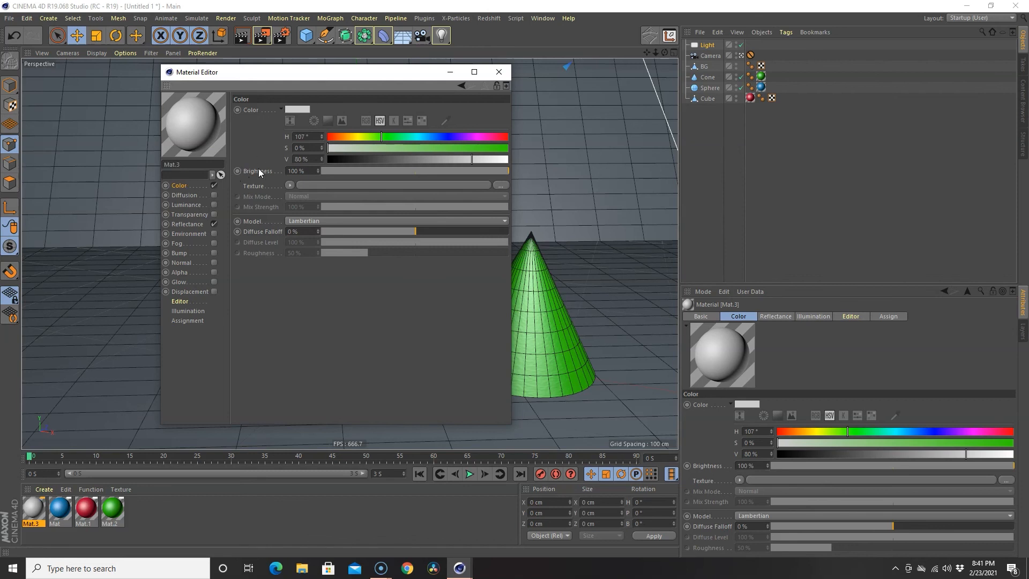
left_click(422, 138)
left_click(369, 146)
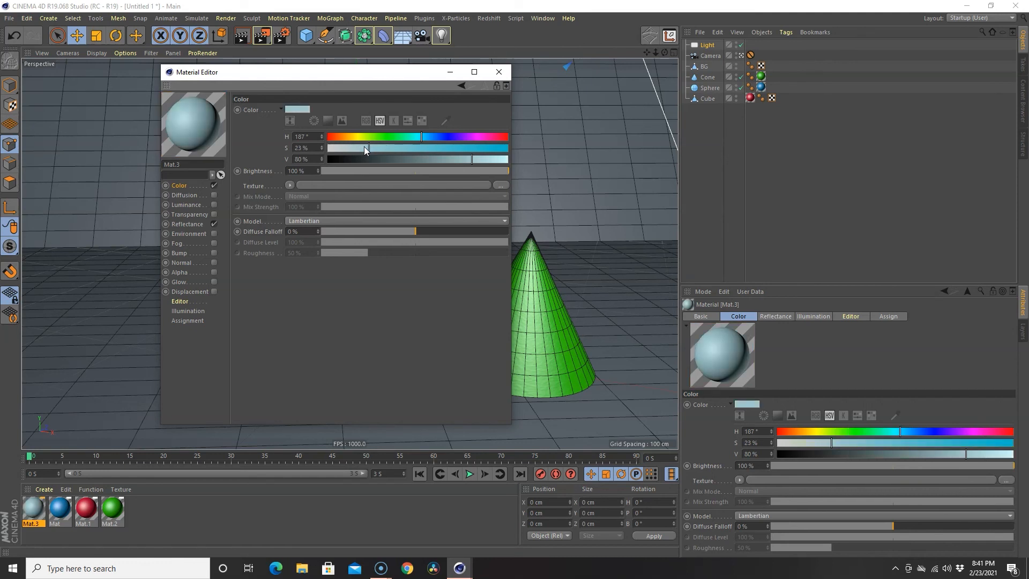
left_click(499, 72)
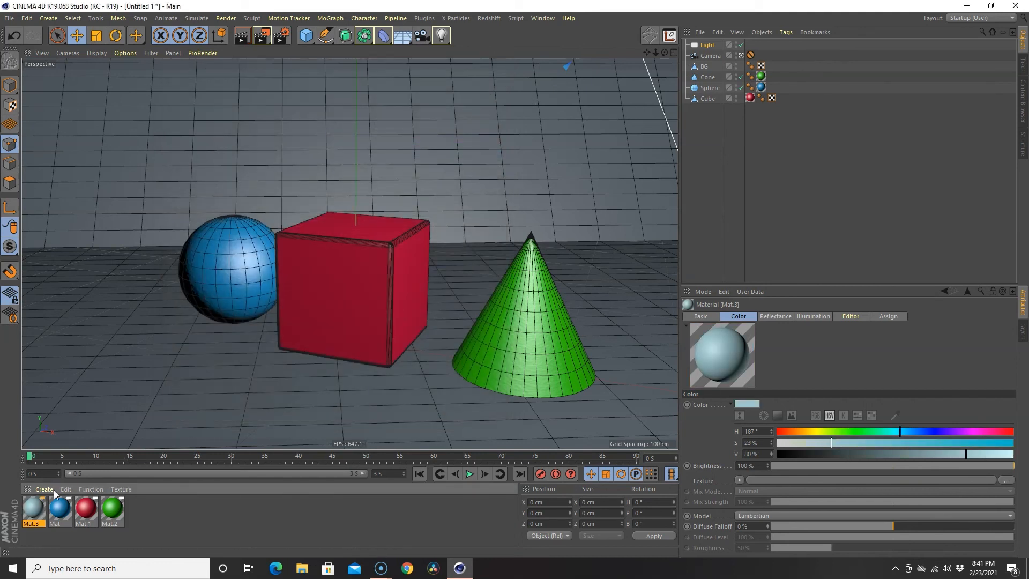
- Apply the pale blue material to the backdrop and render a preview of the scene
left_click_drag(32, 509, 69, 397)
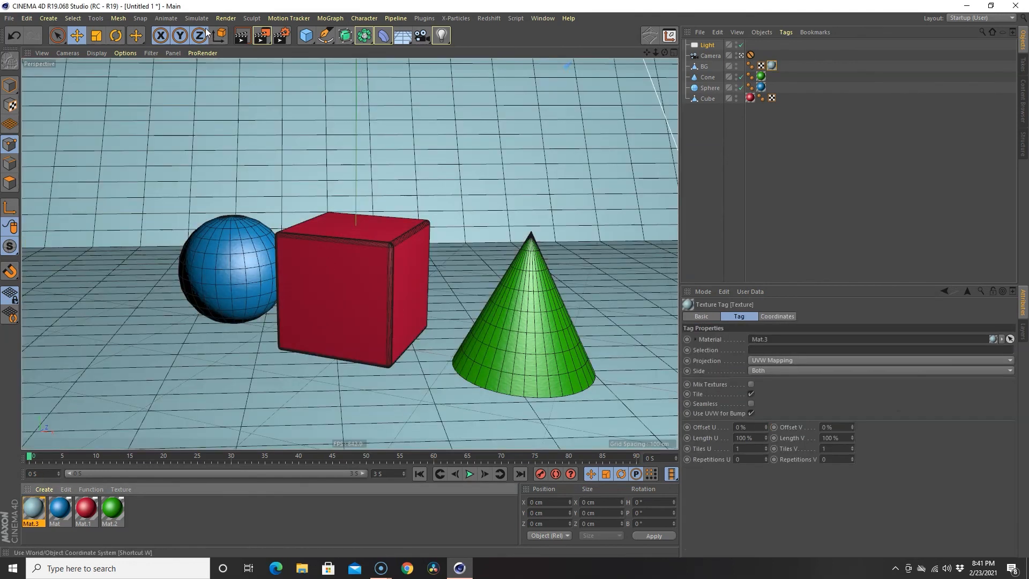
left_click(244, 36)
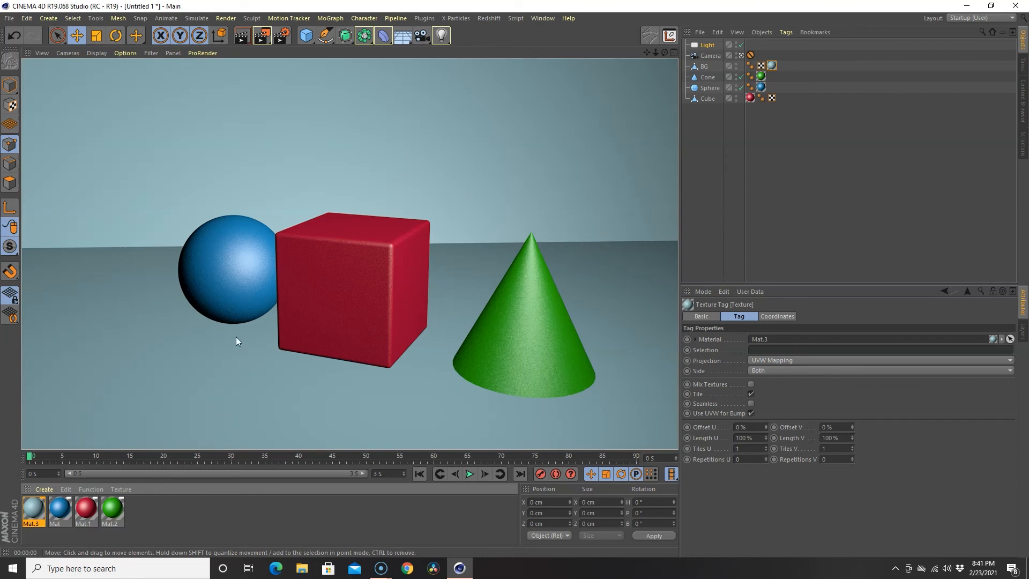
left_click(643, 263)
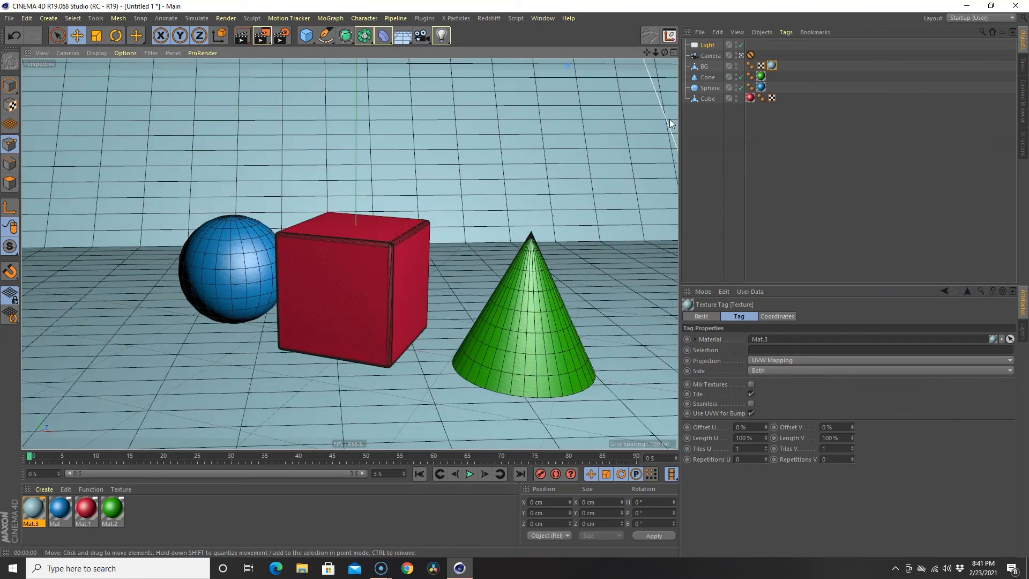
- Try the area light at 209% intensity with a preview render, then set its intensity to 100%
left_click(706, 46)
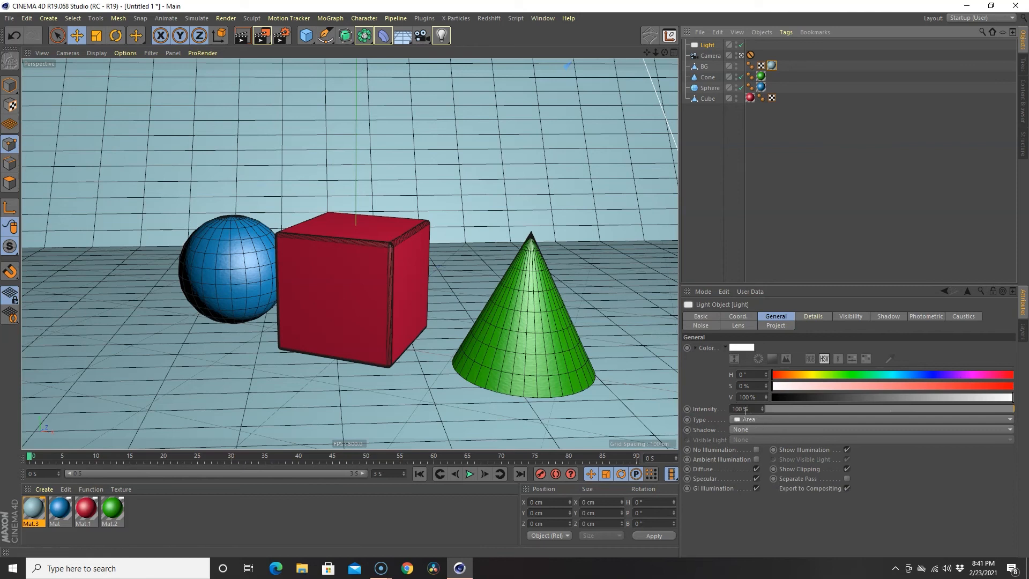
left_click_drag(762, 411, 762, 402)
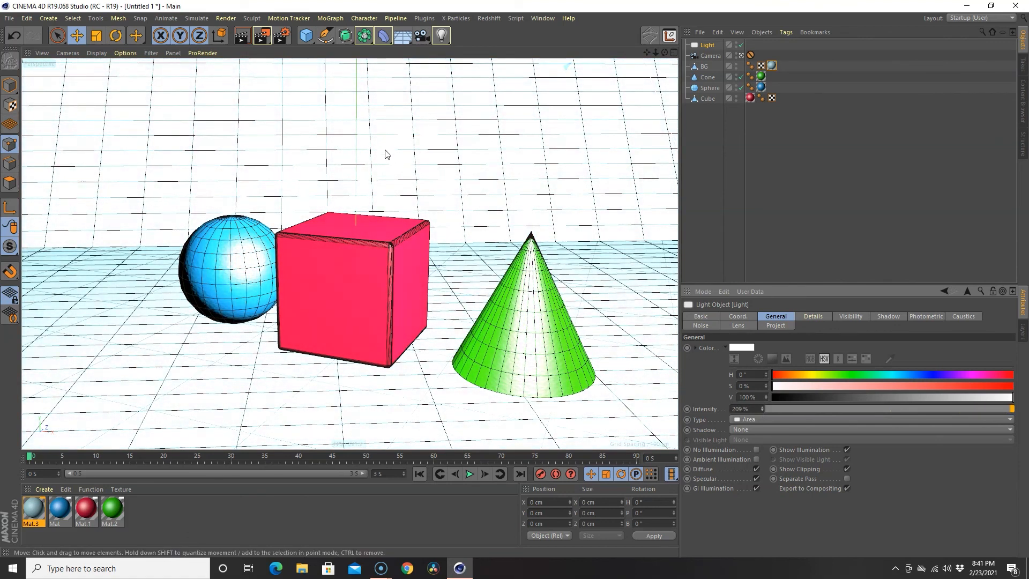
left_click(241, 37)
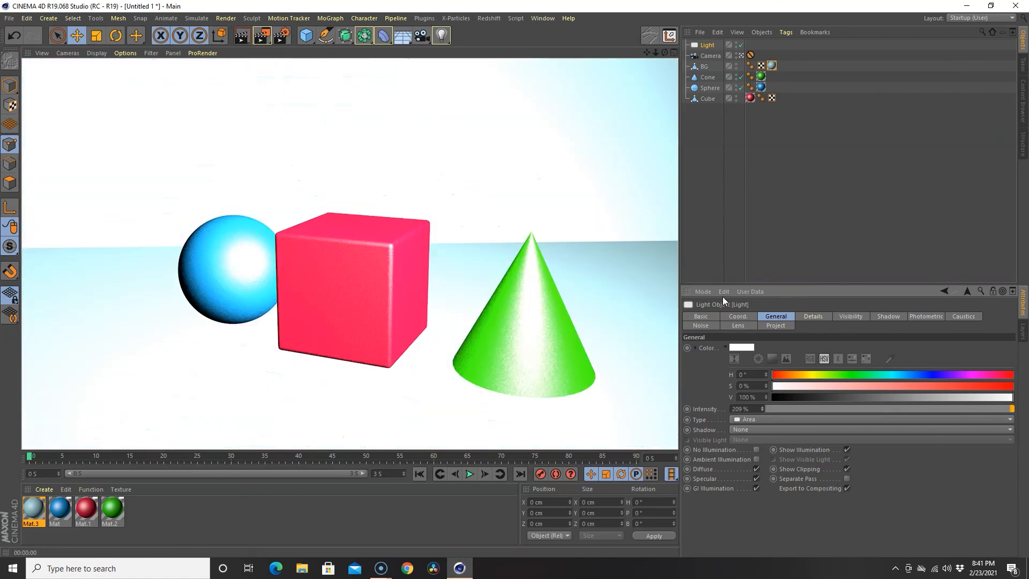
left_click(752, 409)
type("100")
key("Return")
- Set the area light's shadow type to Shadow Maps (Soft) and preview the shadows with a render
left_click(758, 430)
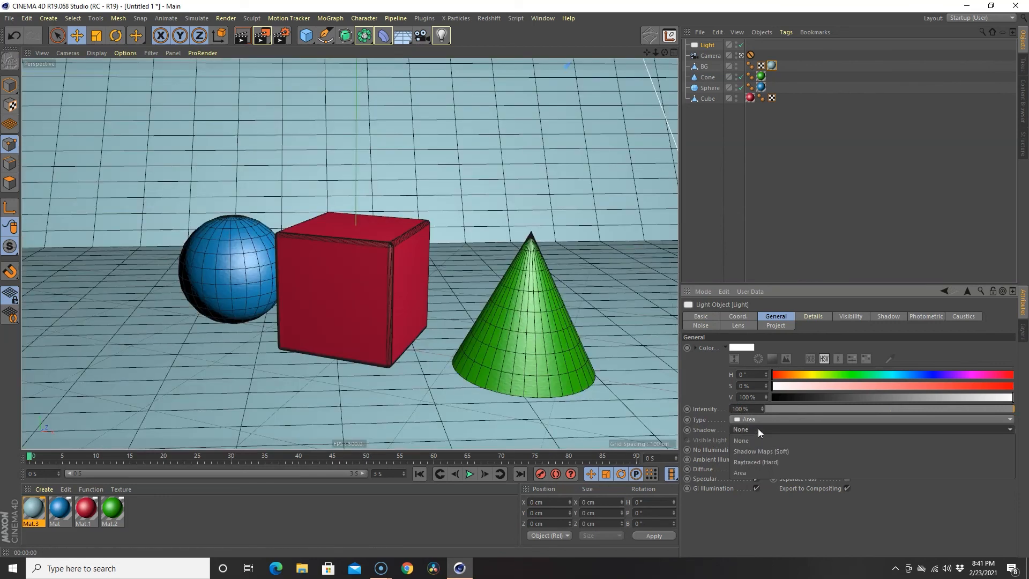
left_click(777, 450)
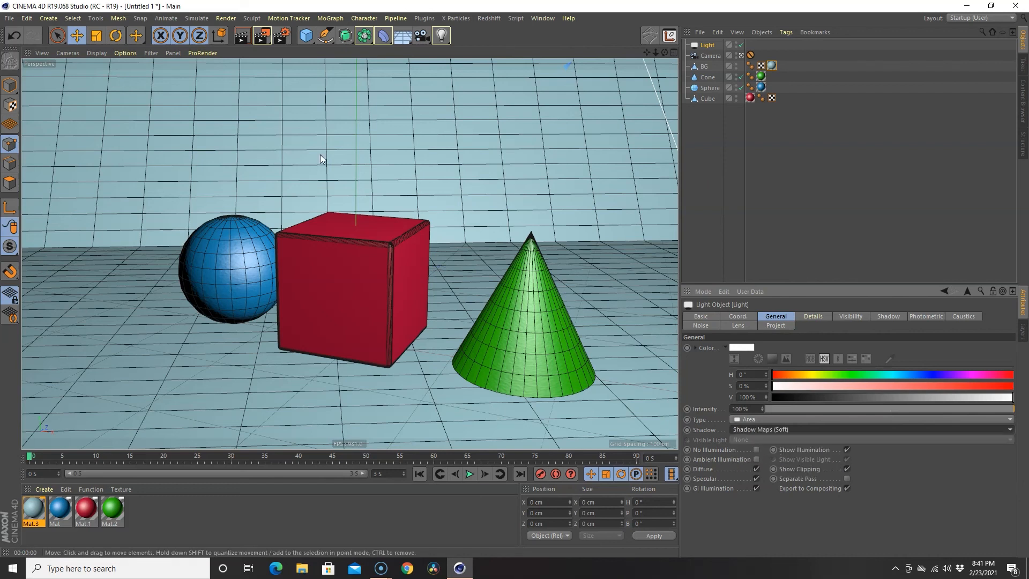
left_click(249, 36)
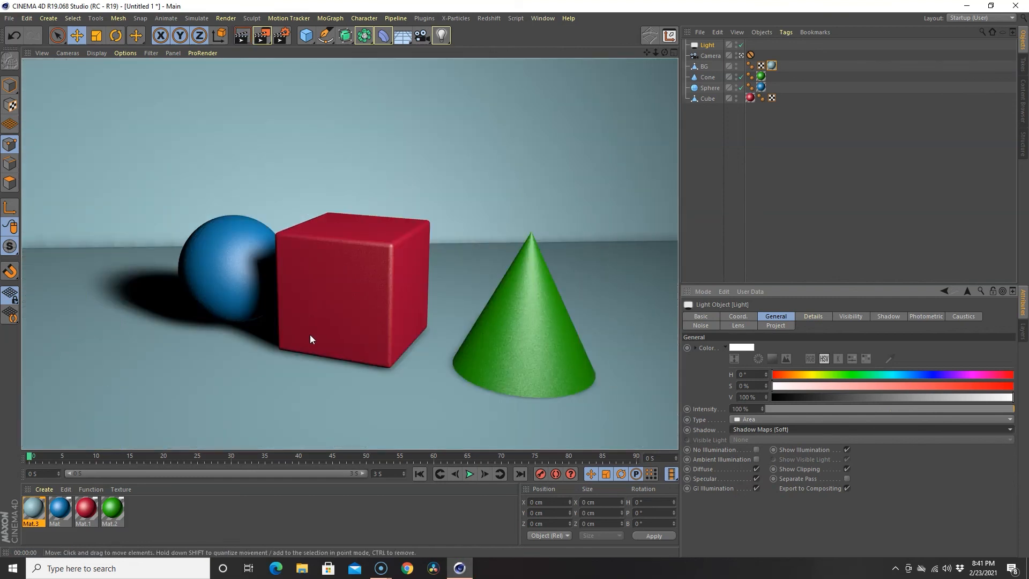
left_click(552, 318)
- Try the Raytraced (Hard) shadow type on the area light and preview the scene with a render
left_click(703, 47)
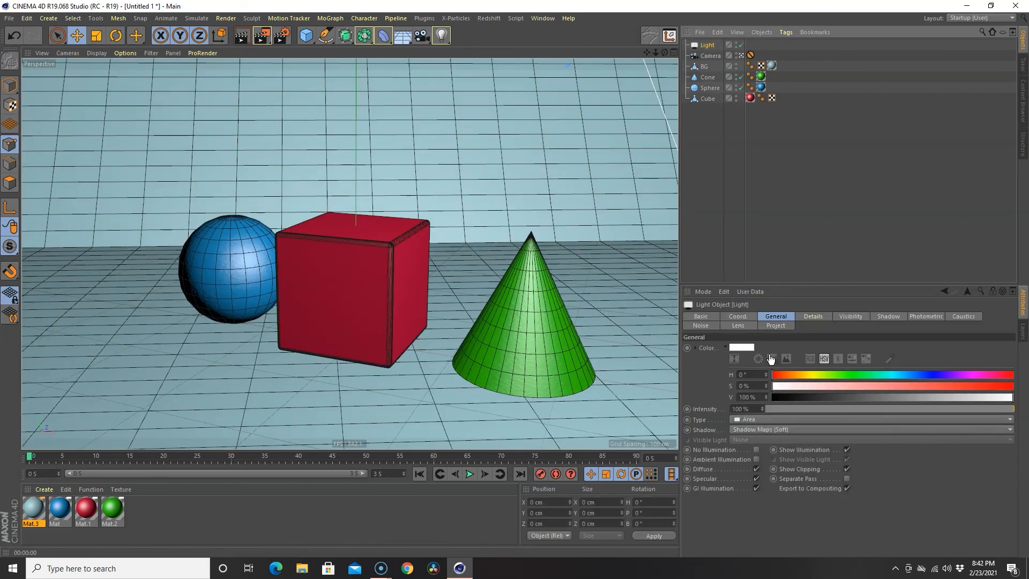
left_click(786, 426)
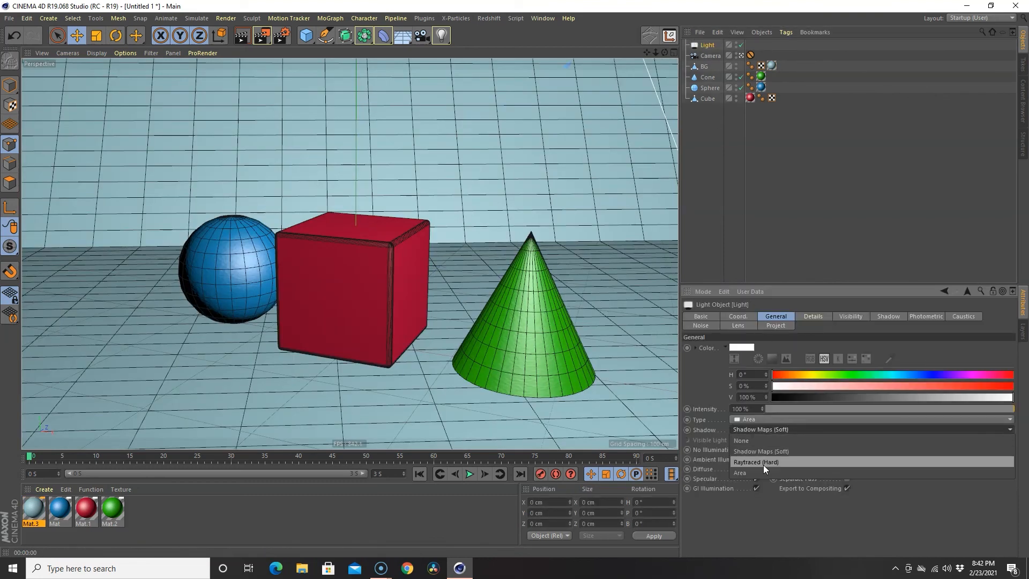
left_click(763, 465)
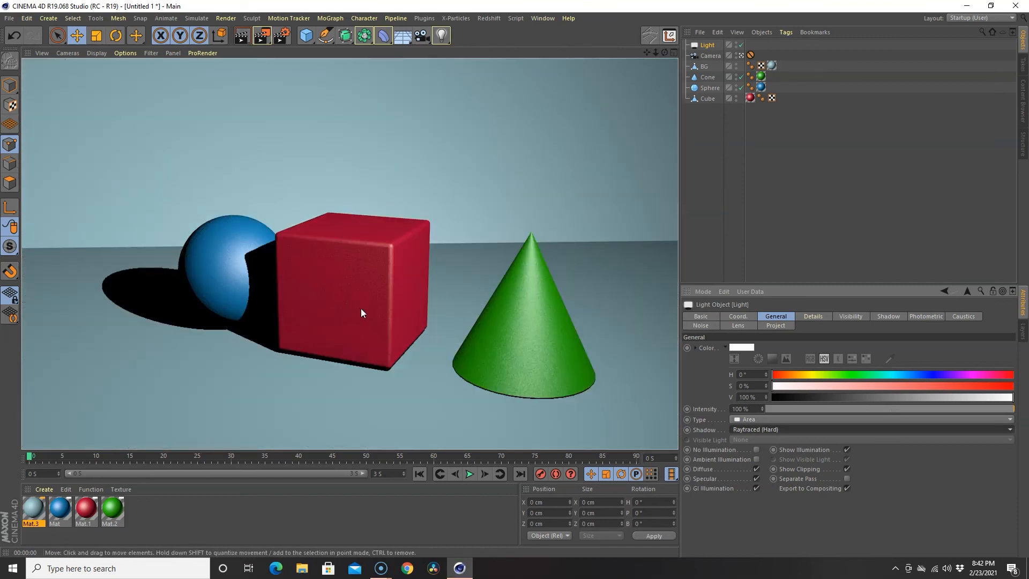
left_click(404, 318)
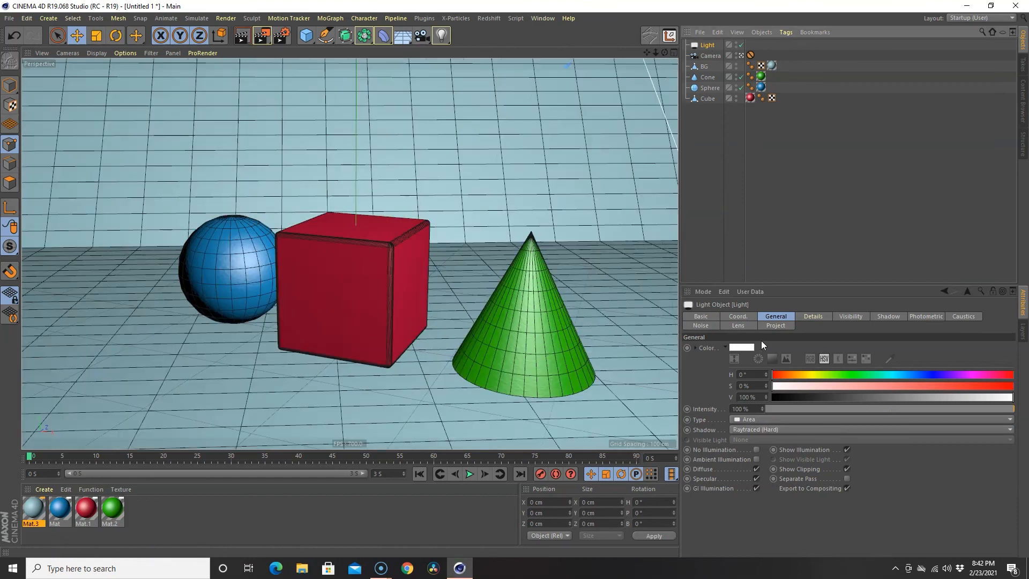
- Try the Area shadow type on the area light and render a preview in the viewport
left_click(778, 430)
left_click(751, 475)
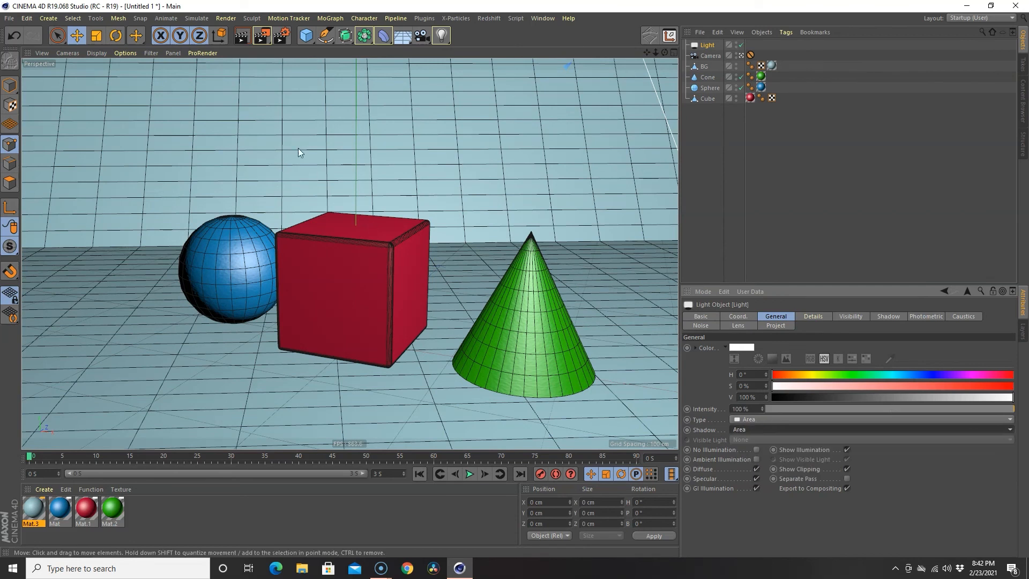
left_click(248, 36)
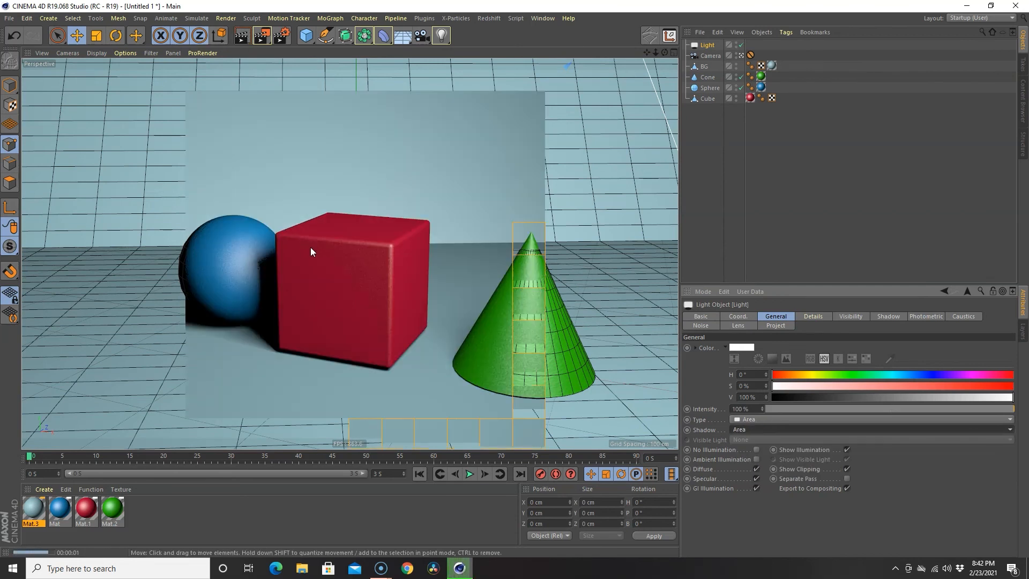
left_click(766, 418)
left_click(702, 372)
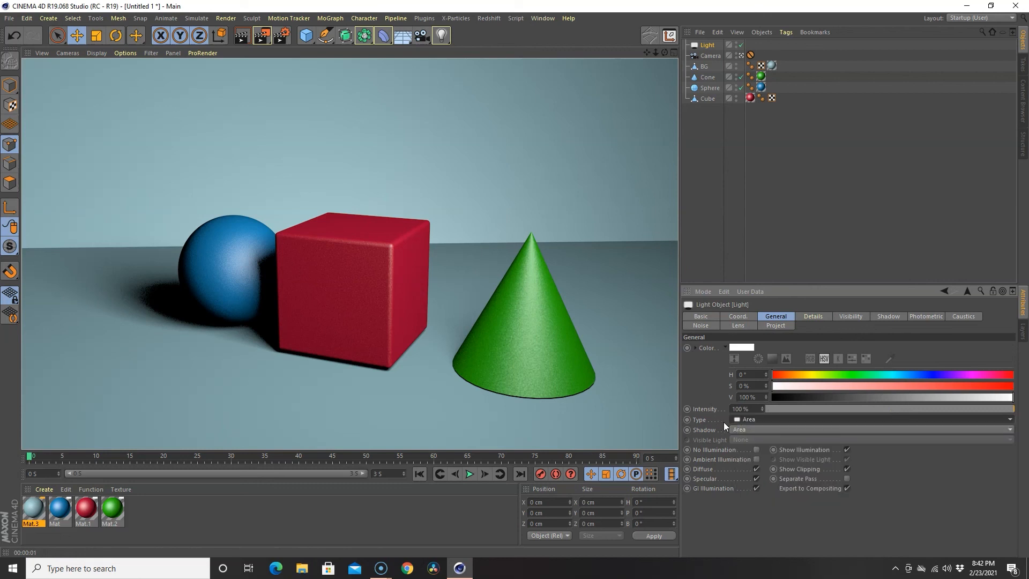
- Set the area light's shadow type to Shadow Maps (Soft) and render a preview of the result
left_click(751, 431)
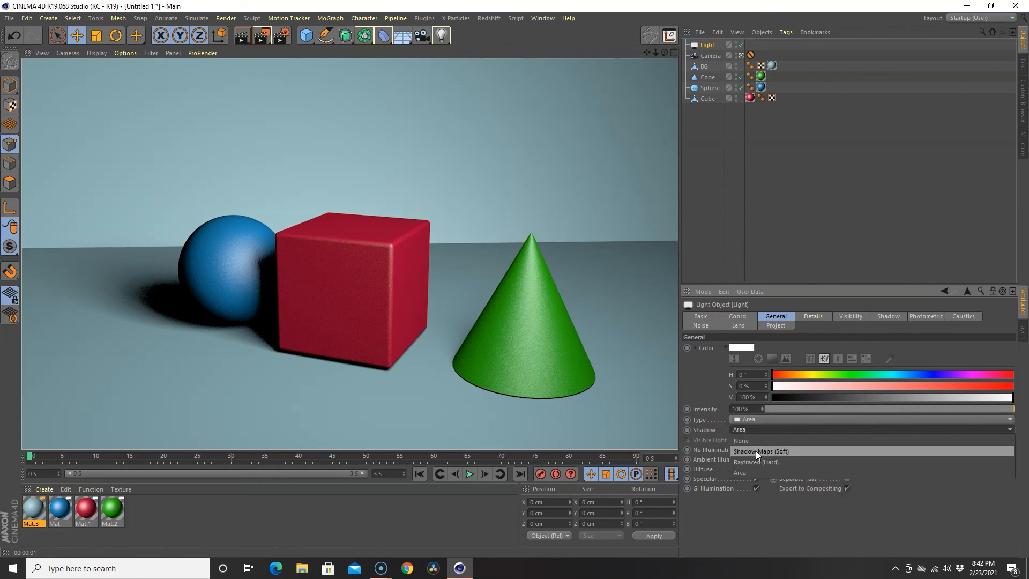
left_click(756, 451)
left_click(242, 36)
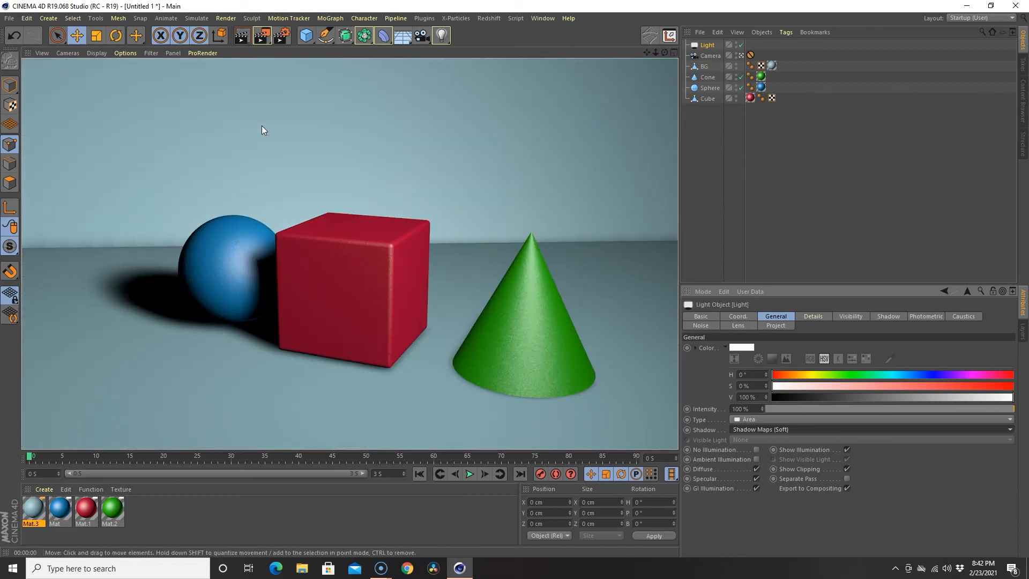
left_click(352, 263)
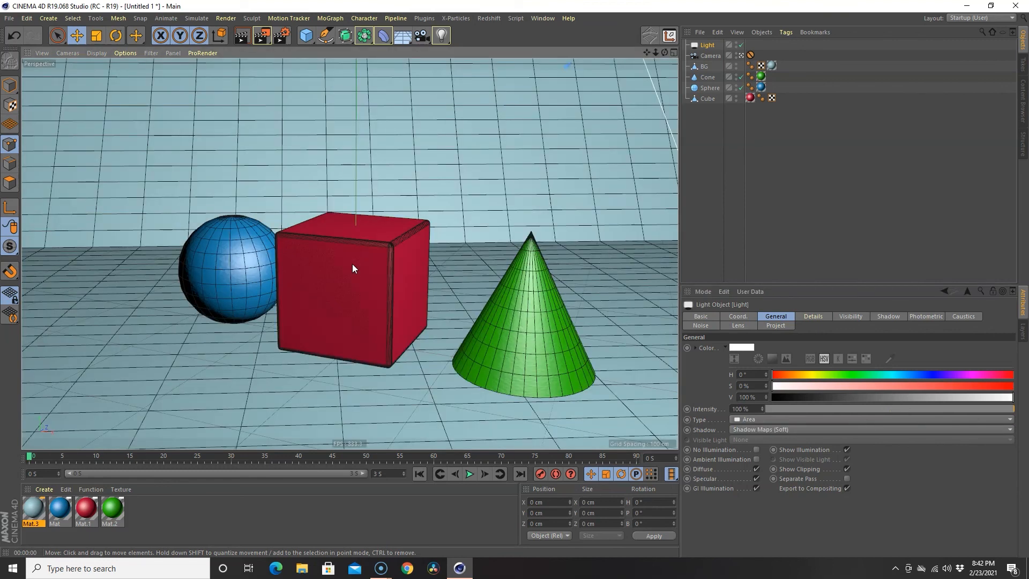
- Move the cube along X, away from the sphere, to about X 22.6 cm
left_click(707, 99)
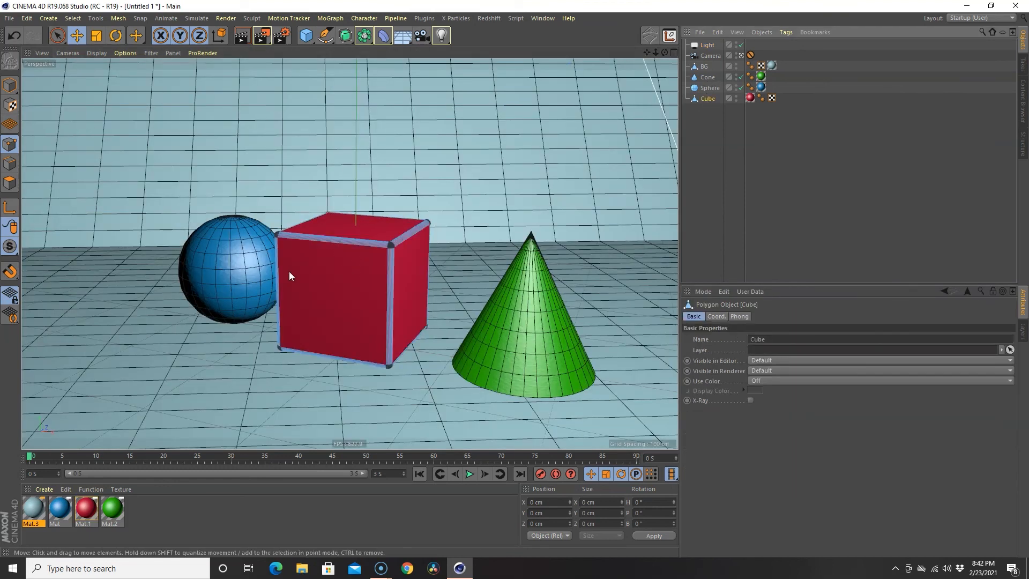
left_click(81, 37)
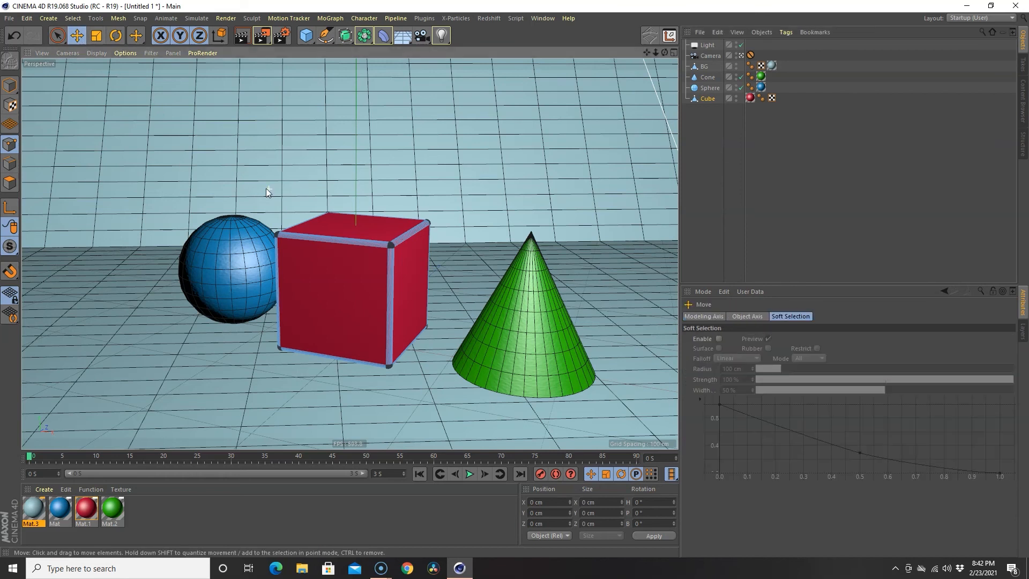
left_click_drag(448, 292, 468, 297)
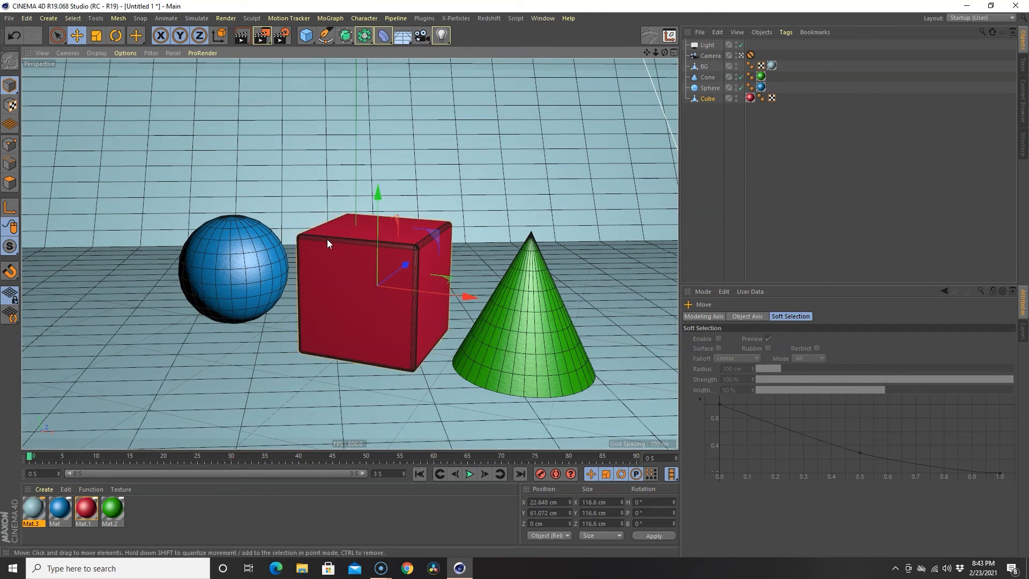
- Add a spot light and move it in front of the objects to about Z -358 cm
left_click(443, 40)
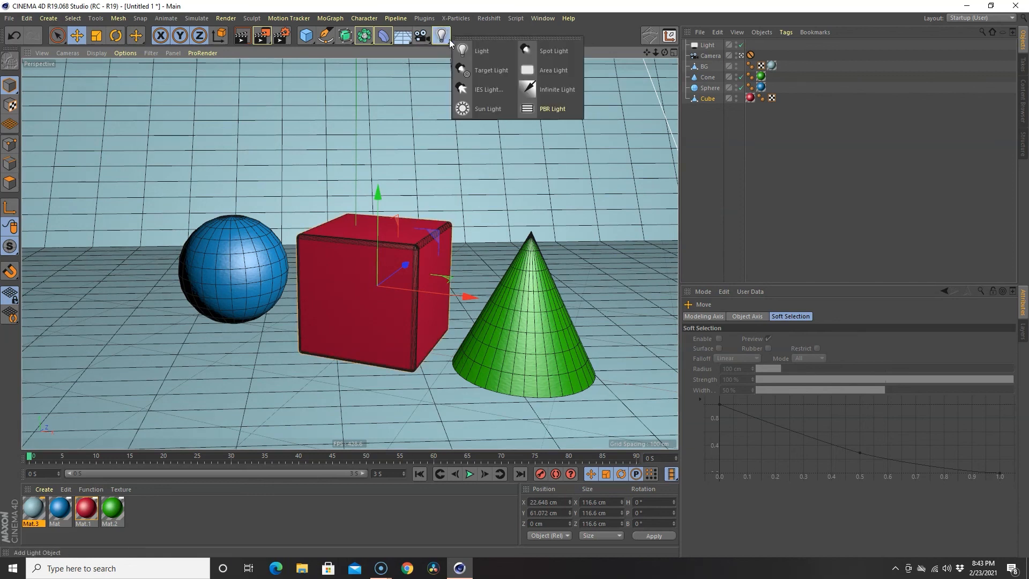
left_click(551, 49)
left_click_drag(386, 315, 79, 367)
left_click_drag(200, 442, 199, 443)
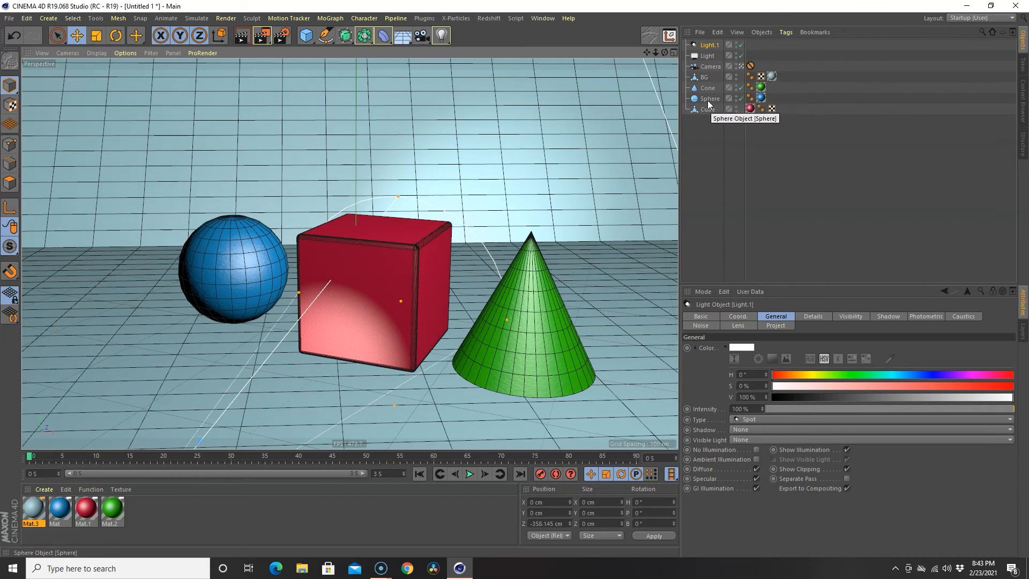
- Hide the sphere in the viewport and in renders, previewing each with a render, and restore its visibility
left_click(737, 96)
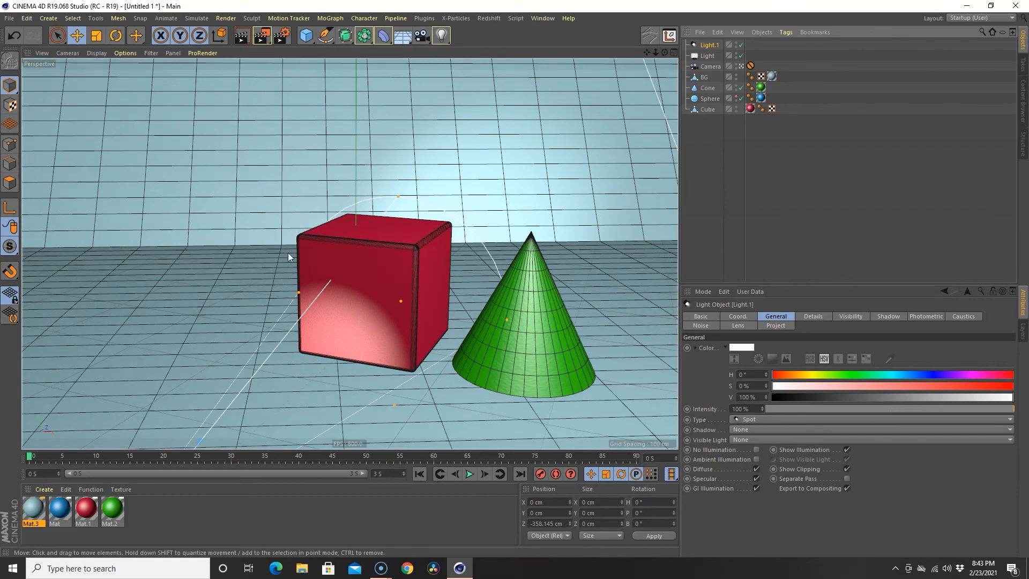
left_click(242, 36)
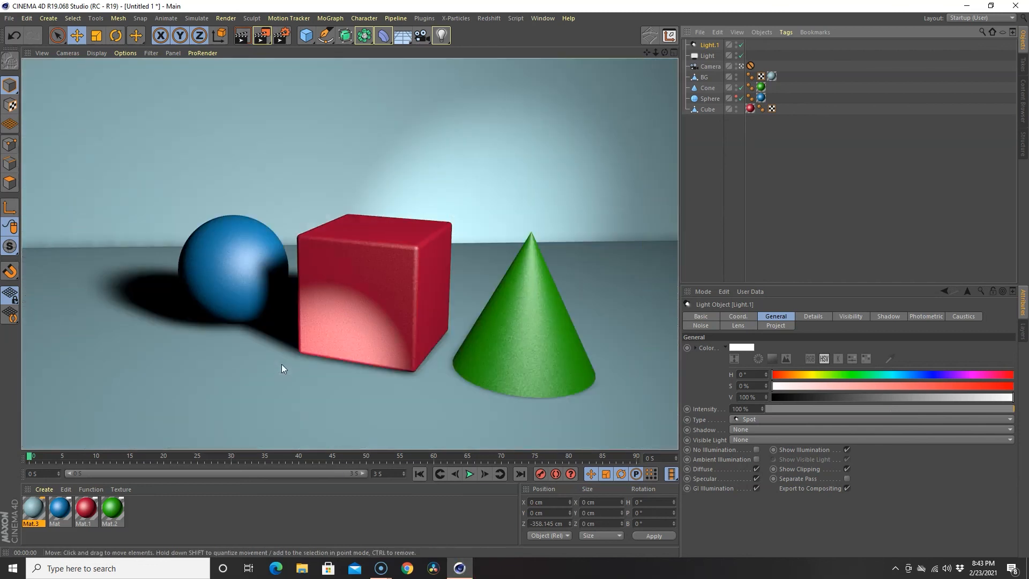
left_click(615, 164)
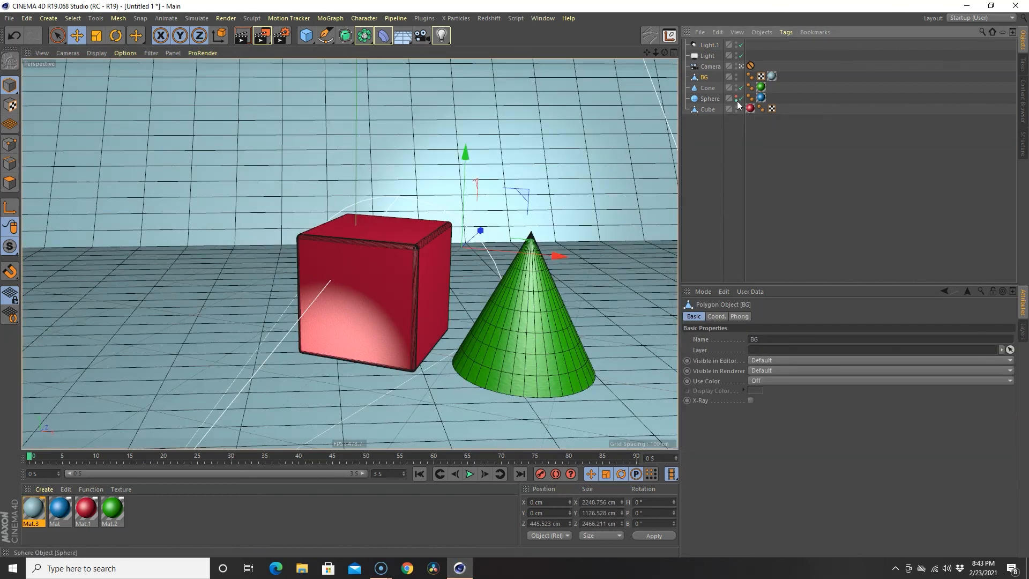
left_click(252, 35)
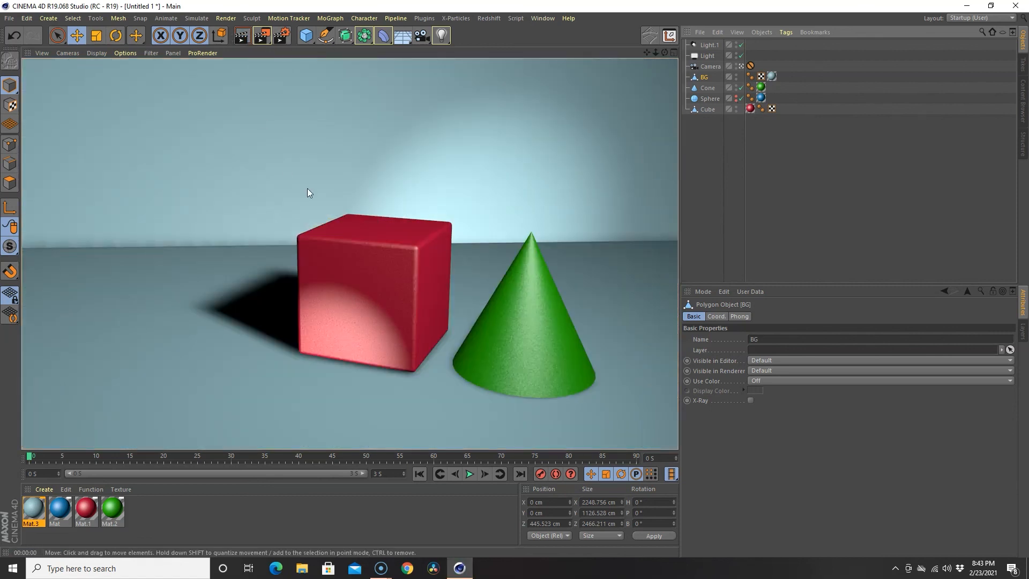
left_click(737, 97)
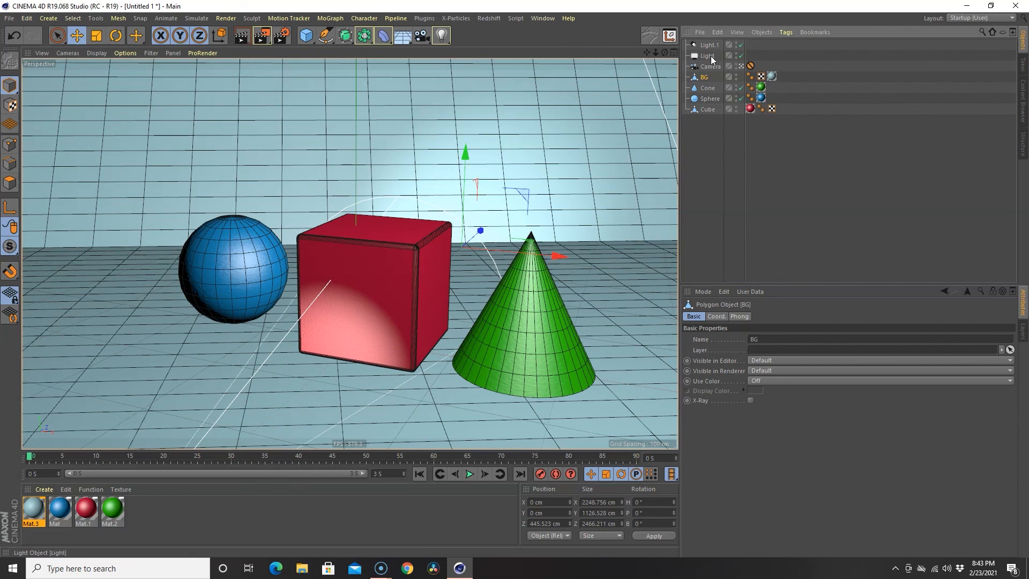
- With the area light disabled, move the spot light to about Y 63 cm and Z -587 cm, and render a preview through the camera
left_click(741, 56)
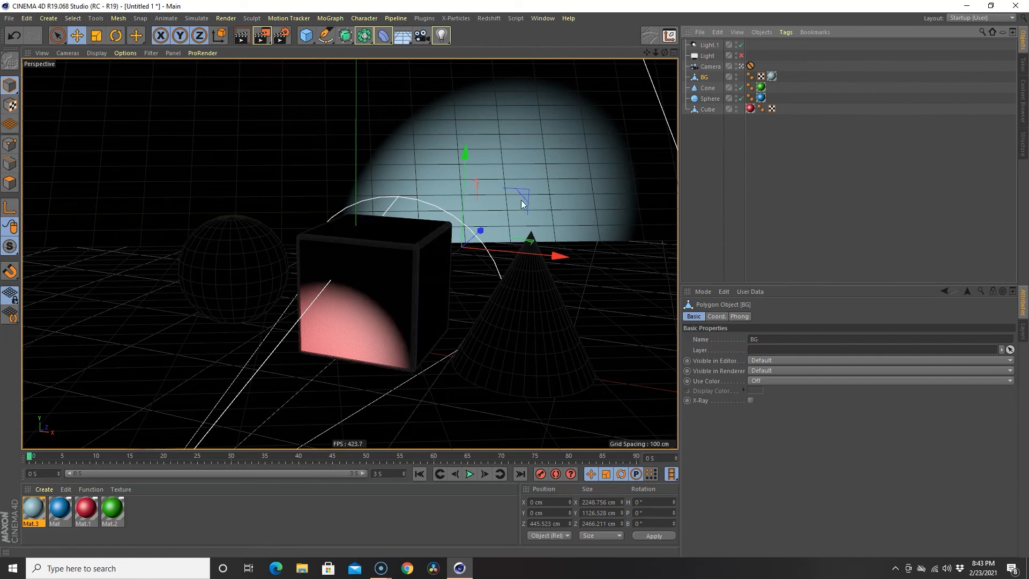
left_click(741, 66)
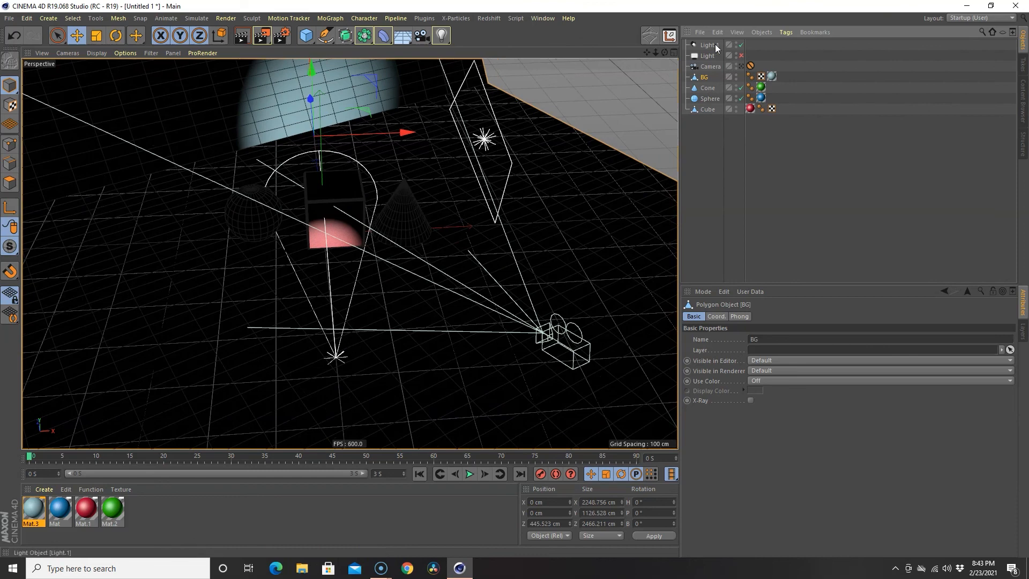
left_click(324, 316)
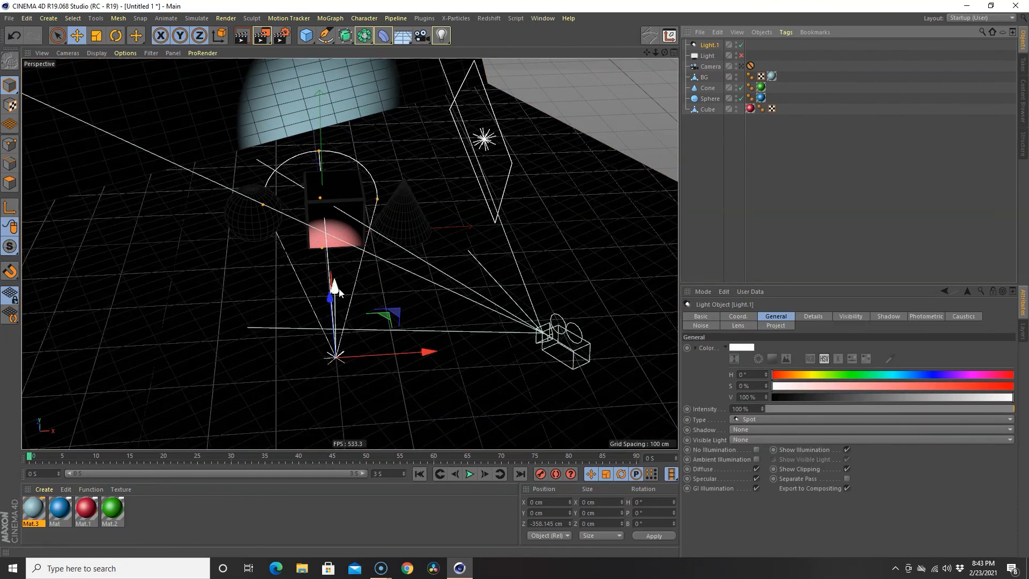
left_click_drag(336, 280, 522, 321)
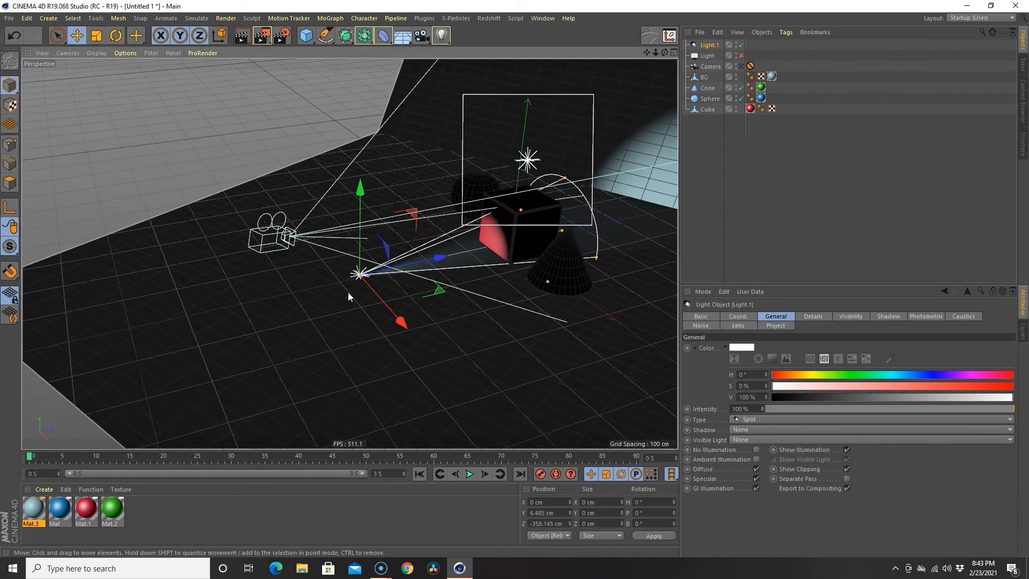
left_click_drag(358, 196, 354, 170)
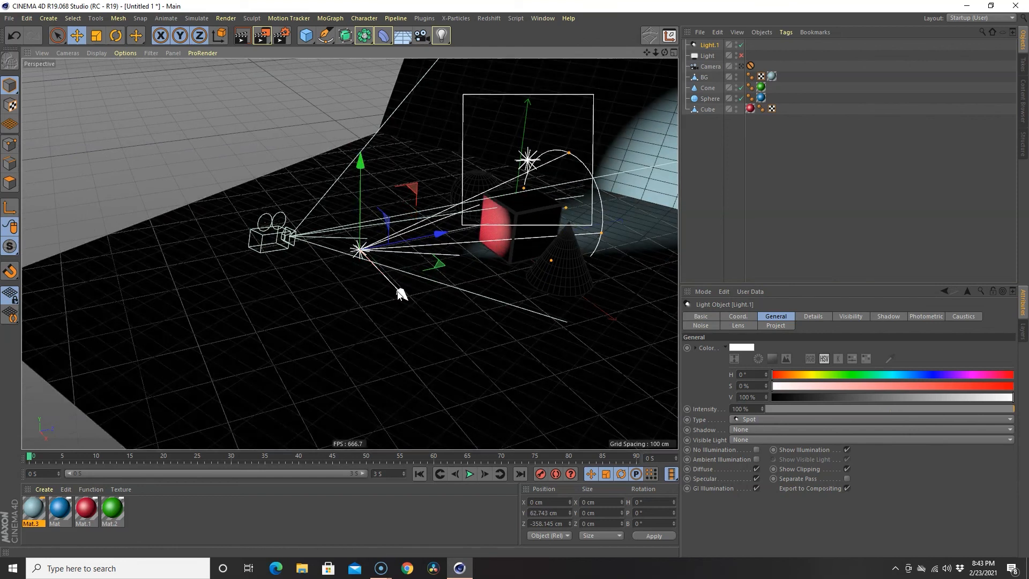
left_click_drag(435, 233, 324, 251)
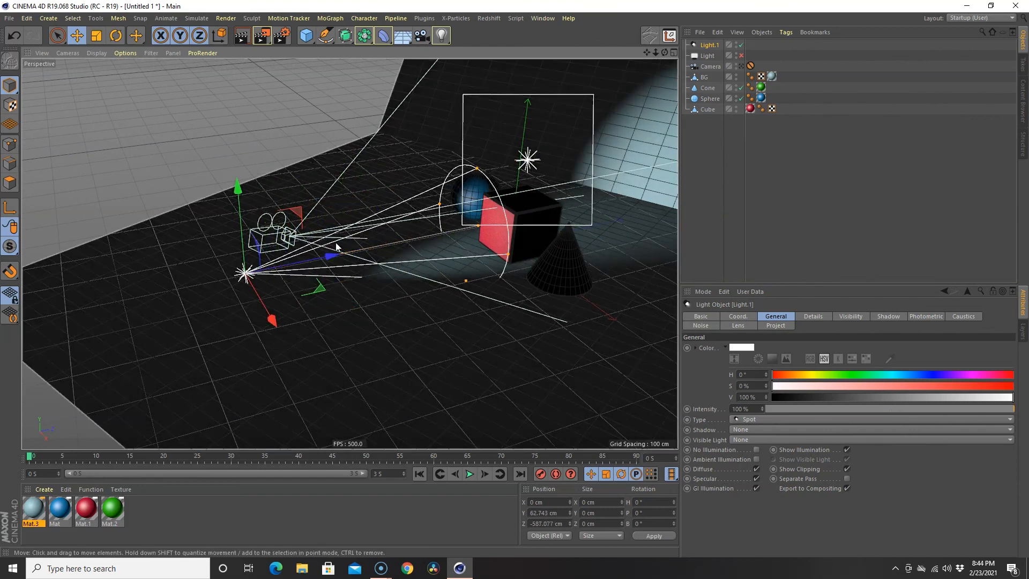
left_click(740, 66)
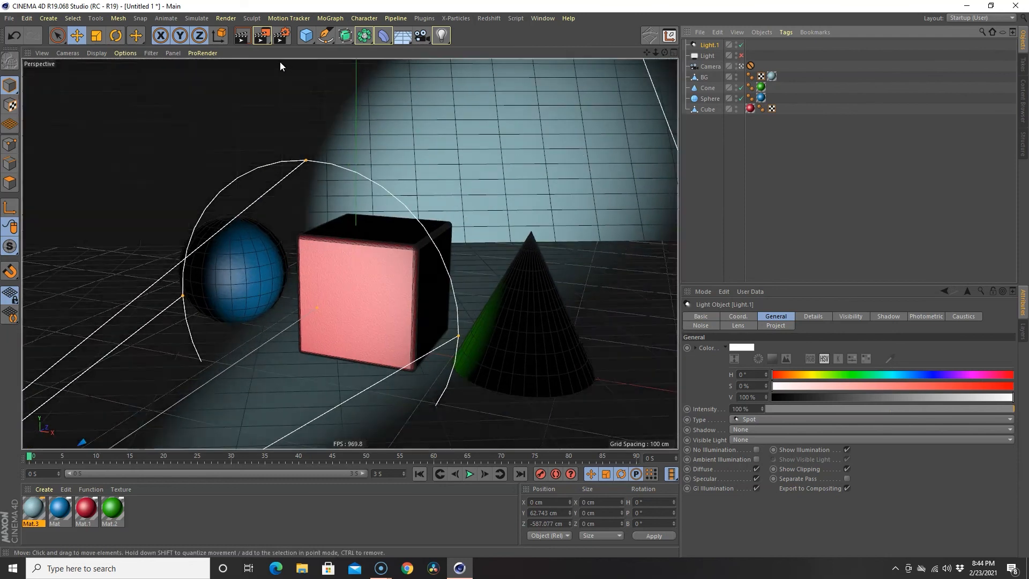
key("ctrl+r")
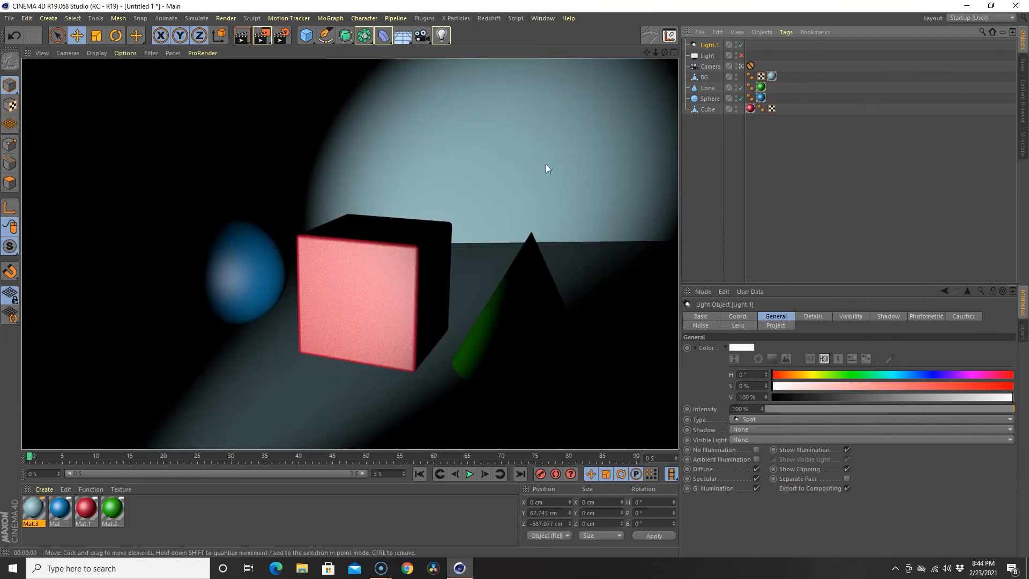
- Set the spot light's shadow type to Raytraced (Hard) and preview its shadows with a render
left_click(712, 46)
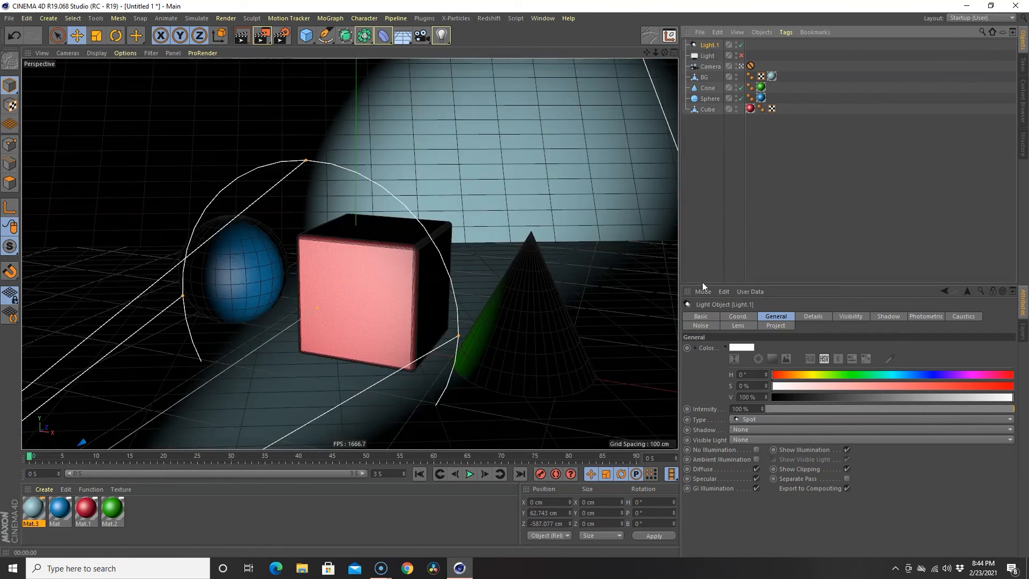
left_click(739, 430)
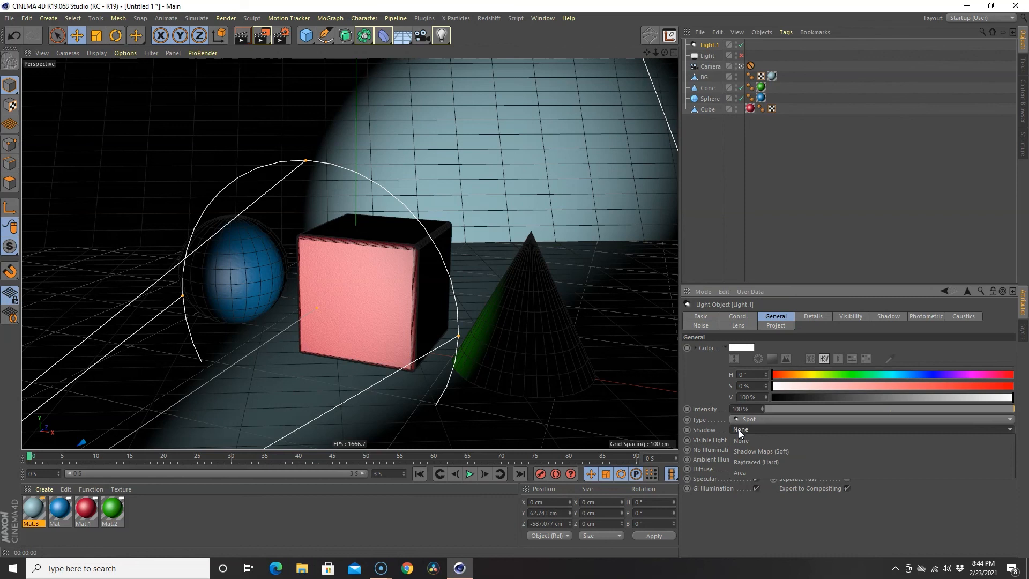
left_click(744, 464)
left_click(242, 32)
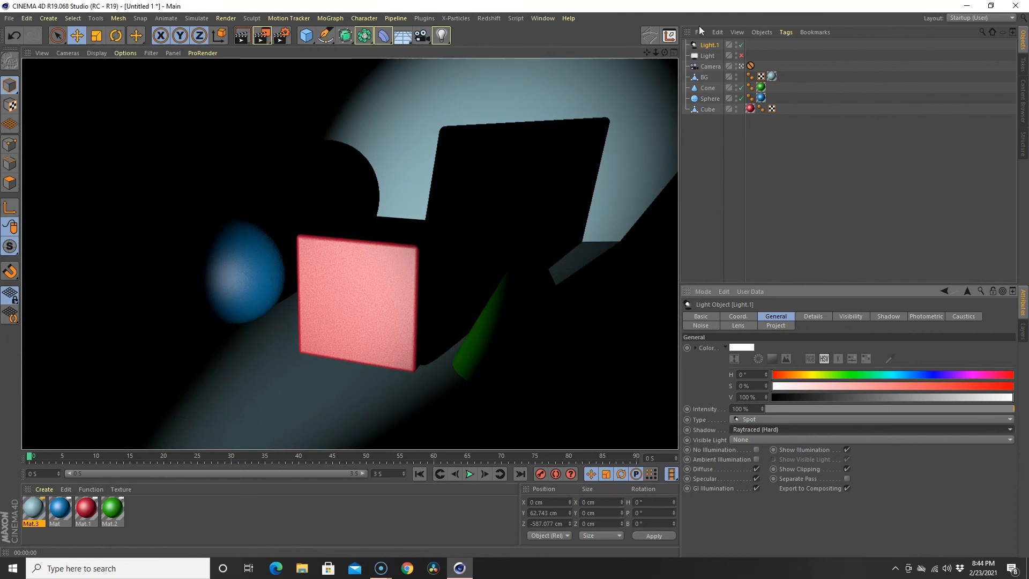
- Delete the spot light and re-enable the area light
left_click(699, 47)
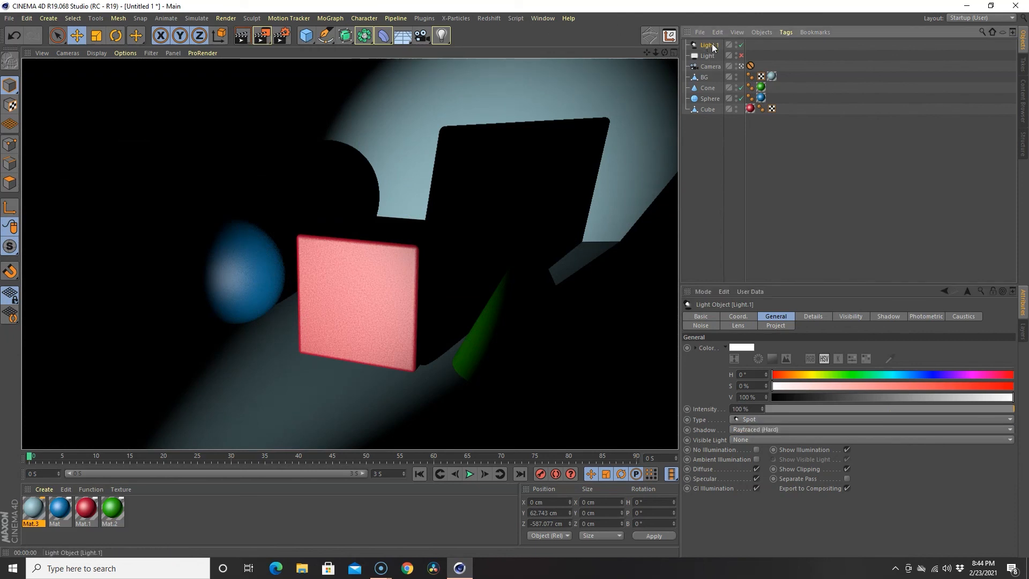
key("Delete")
left_click(741, 45)
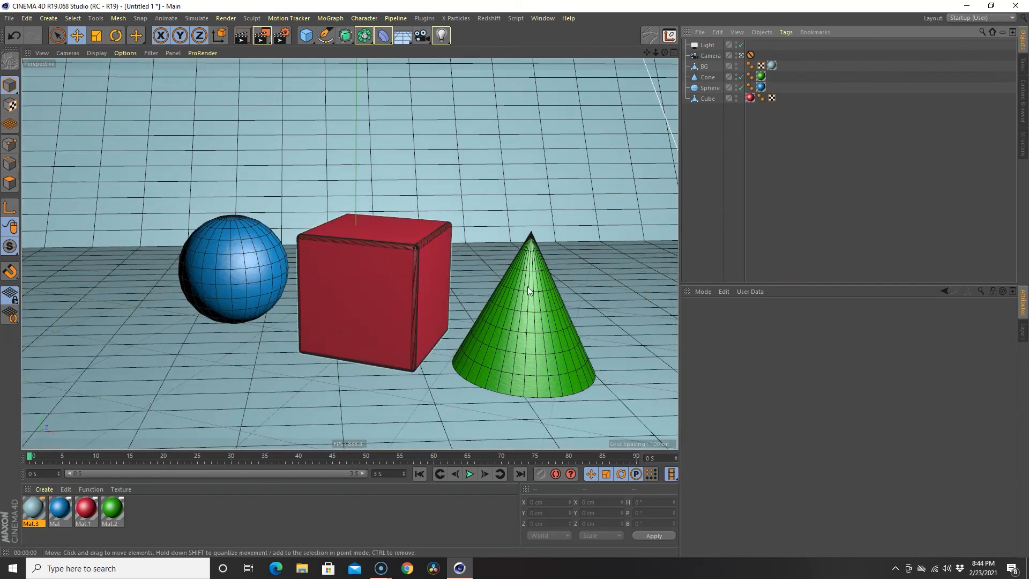
- Delete the Protection tag from the camera and slightly change the camera's angle on the three objects
left_click(750, 55)
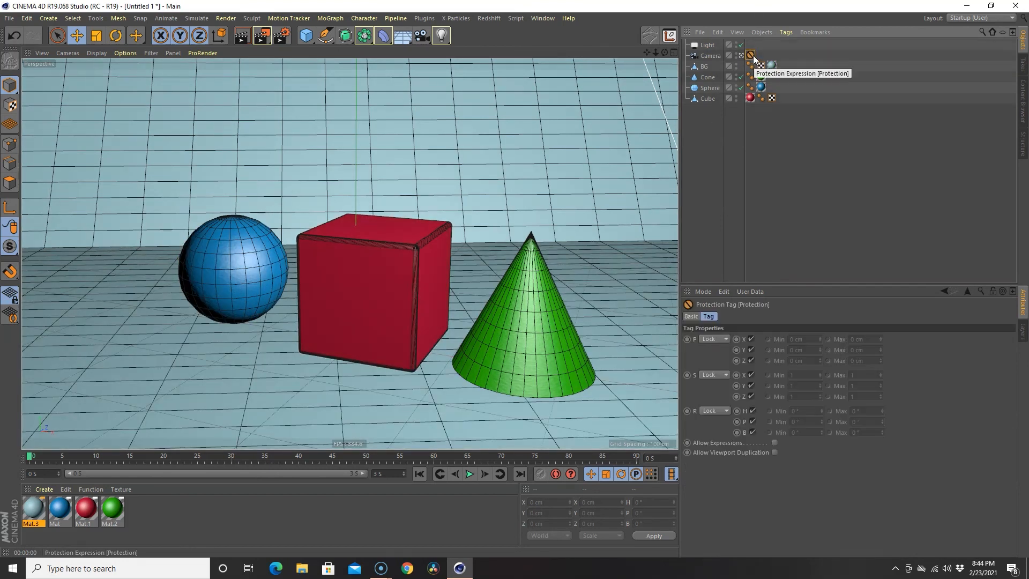
key("Delete")
left_click_drag(346, 307, 367, 308, "alt")
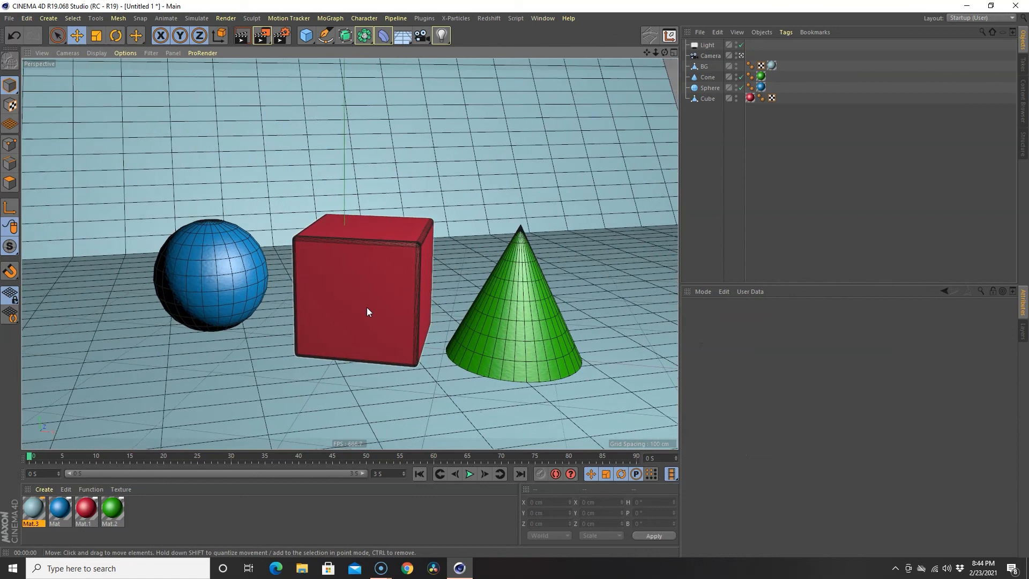
- Bring the camera closer to the three objects, frame them slightly higher, and render a preview
scroll(359, 326, "up", 1)
scroll(358, 326, "up", 1)
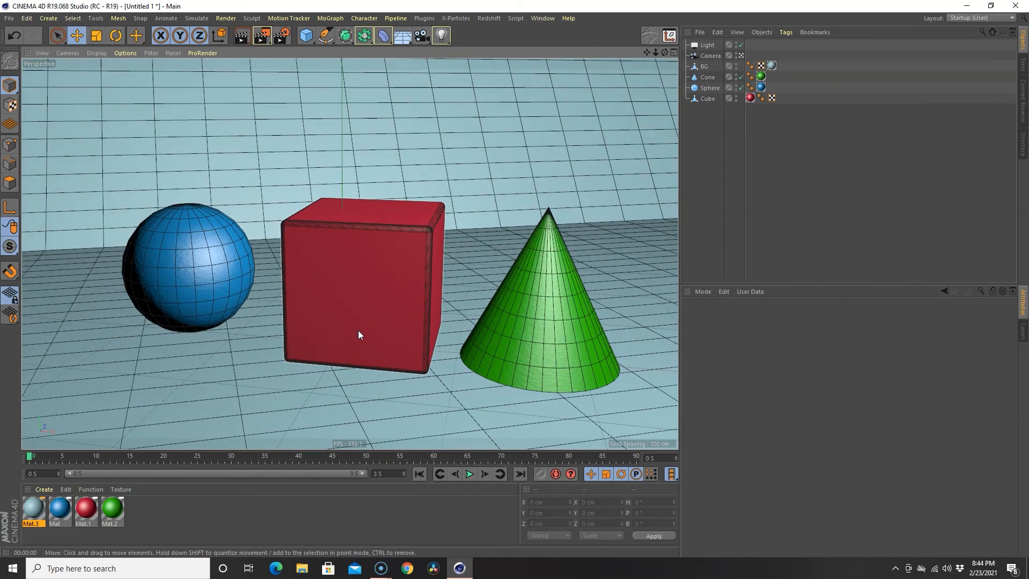
middle_click_drag(358, 330, 358, 315, "alt")
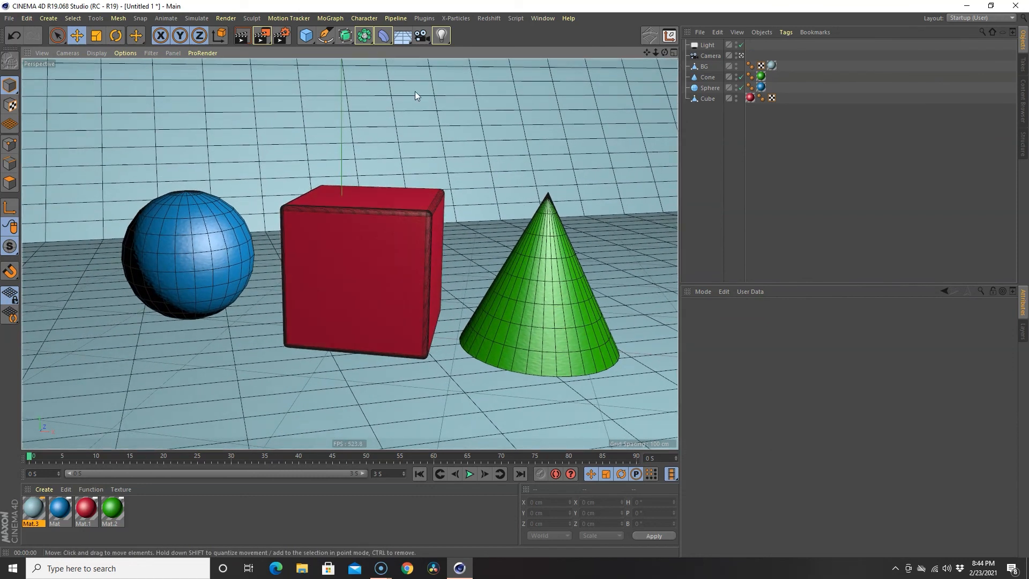
left_click(241, 35)
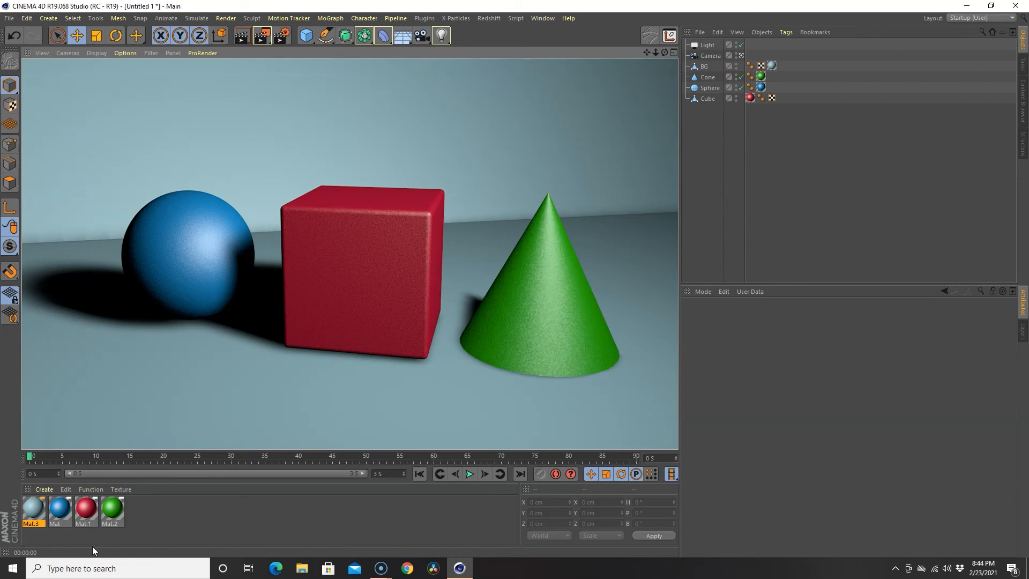
- Set the blue sphere material's bump strength to 1% and render a preview of the scene
left_click(166, 509)
double_click(60, 509)
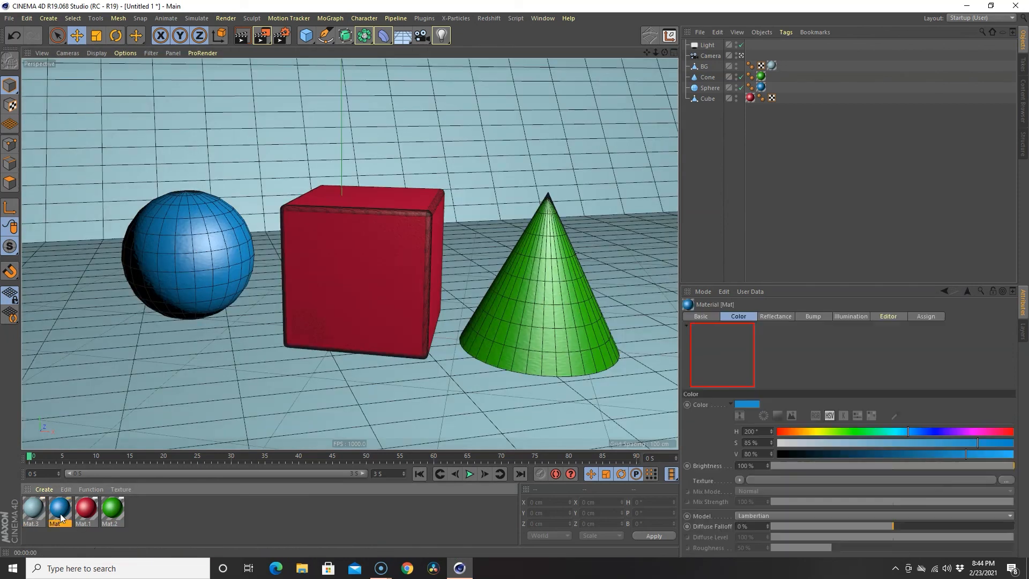
left_click(188, 253)
double_click(300, 110)
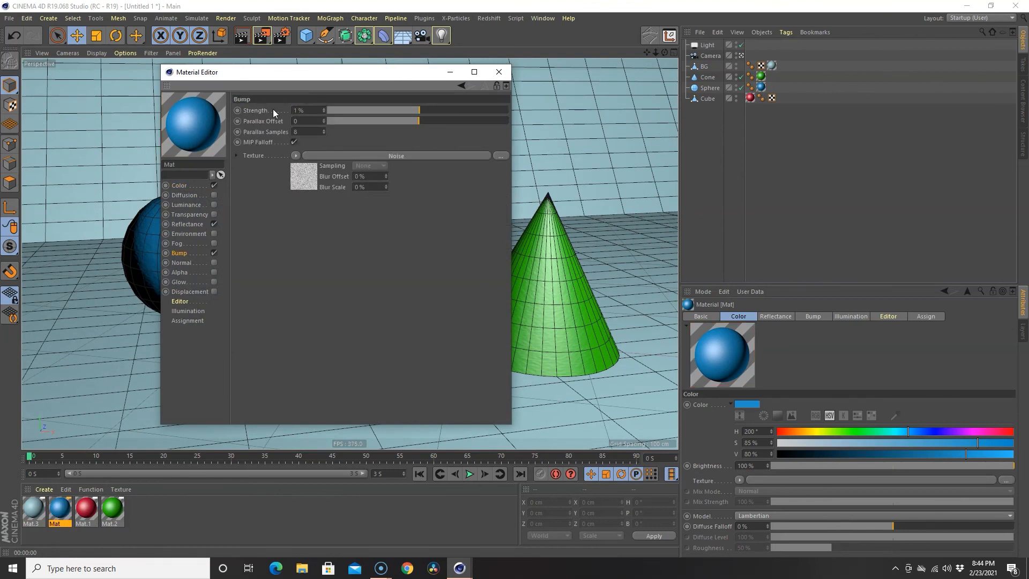
left_click(499, 72)
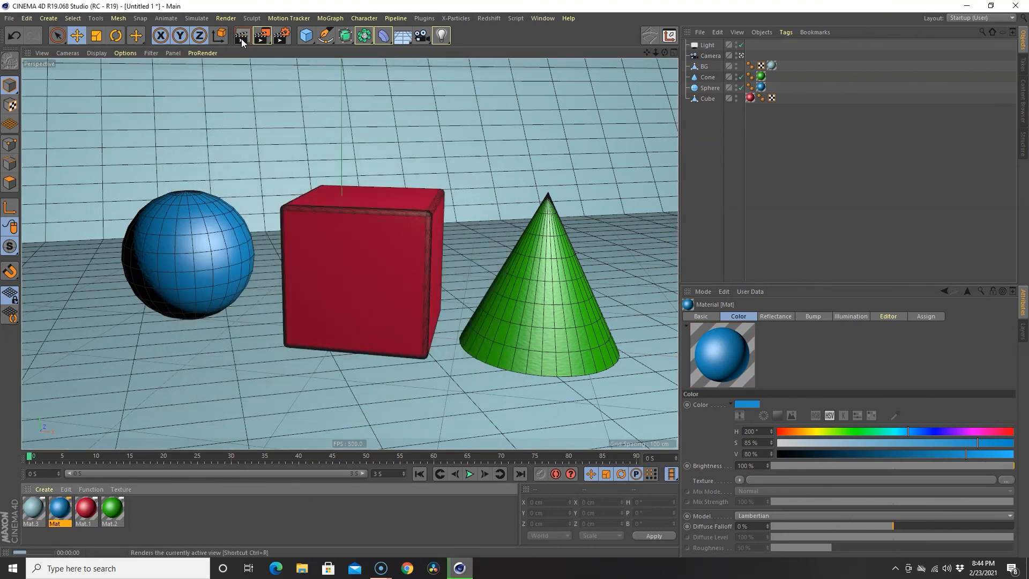
left_click(242, 35)
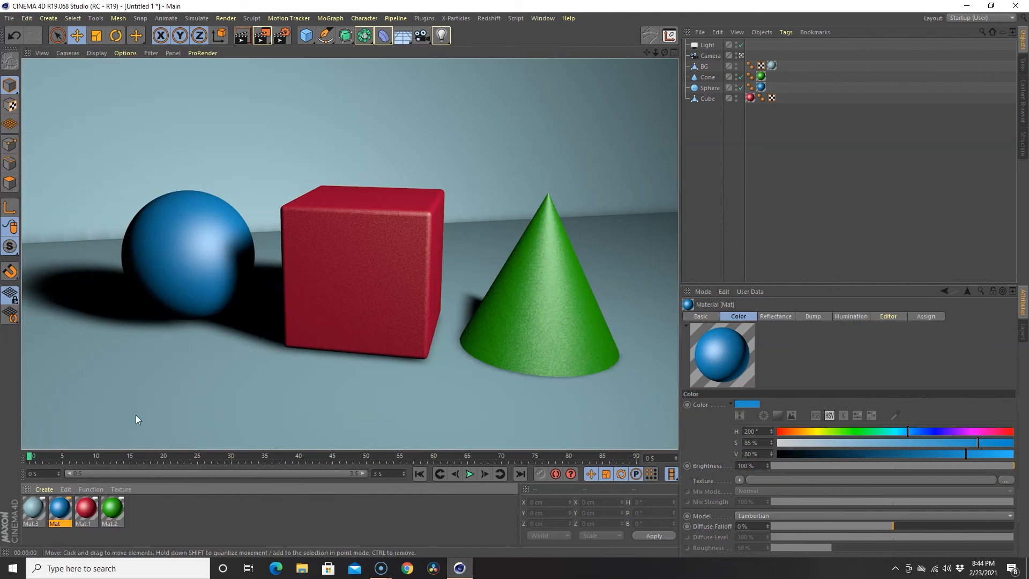
- Set the red cube material's bump strength to 1%
double_click(86, 508)
left_click_drag(313, 110, 291, 111)
type("1")
key("Return")
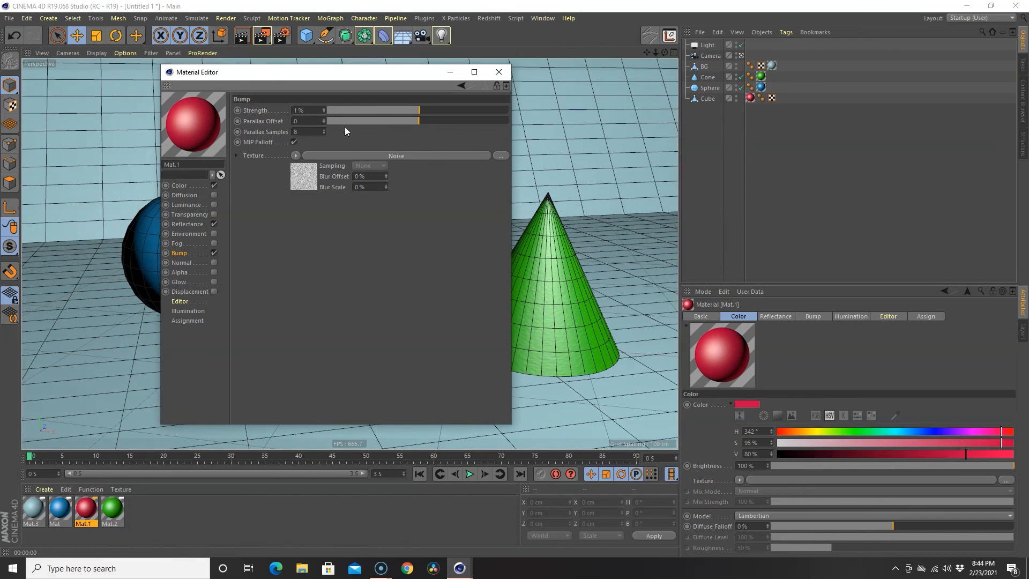
left_click(499, 71)
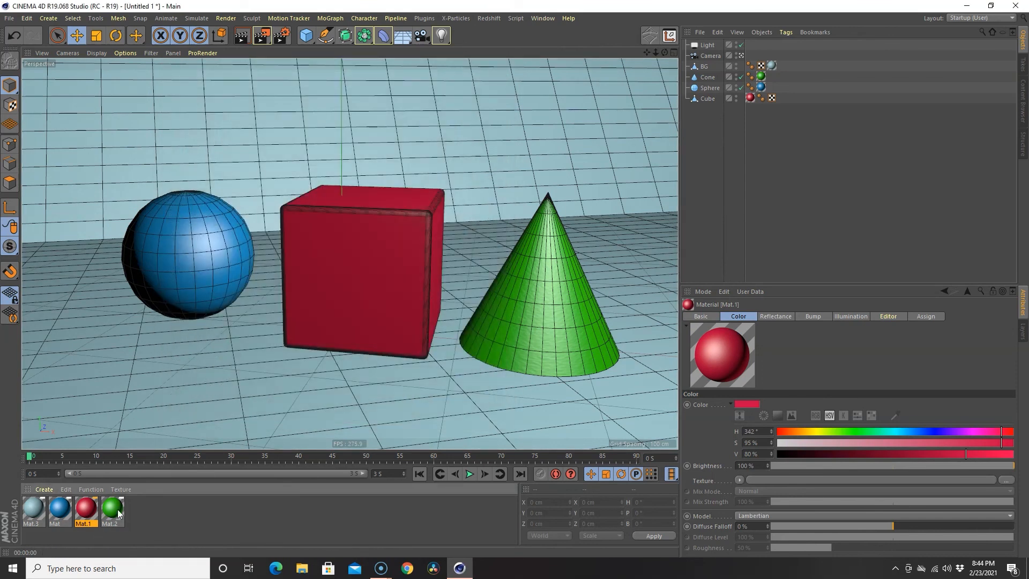
- Set the green cone material's bump strength to 1% and render a preview of the smoother surfaces
double_click(118, 512)
left_click_drag(315, 110, 291, 110)
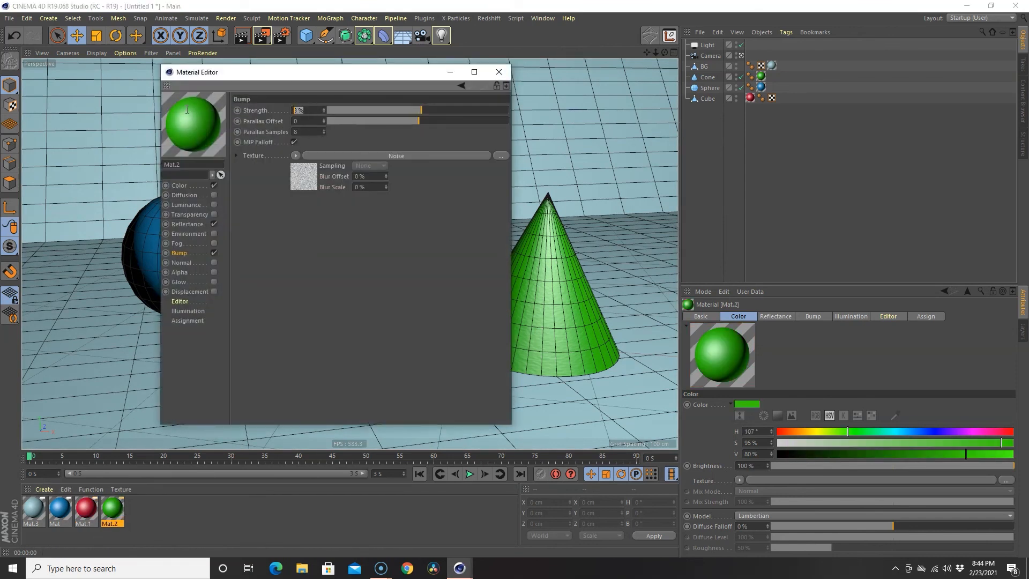
type("1")
key("Return")
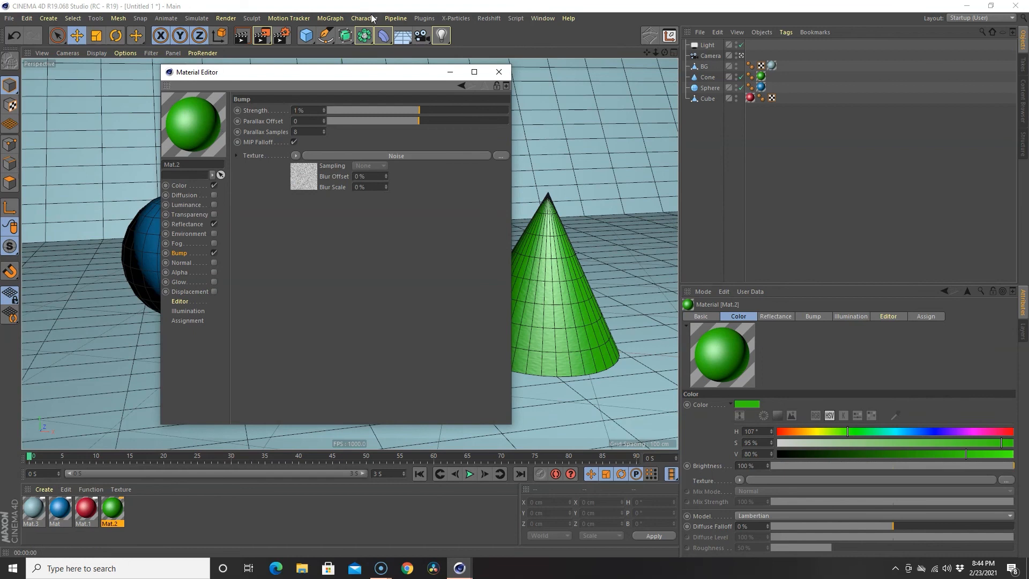
left_click(499, 72)
left_click(243, 36)
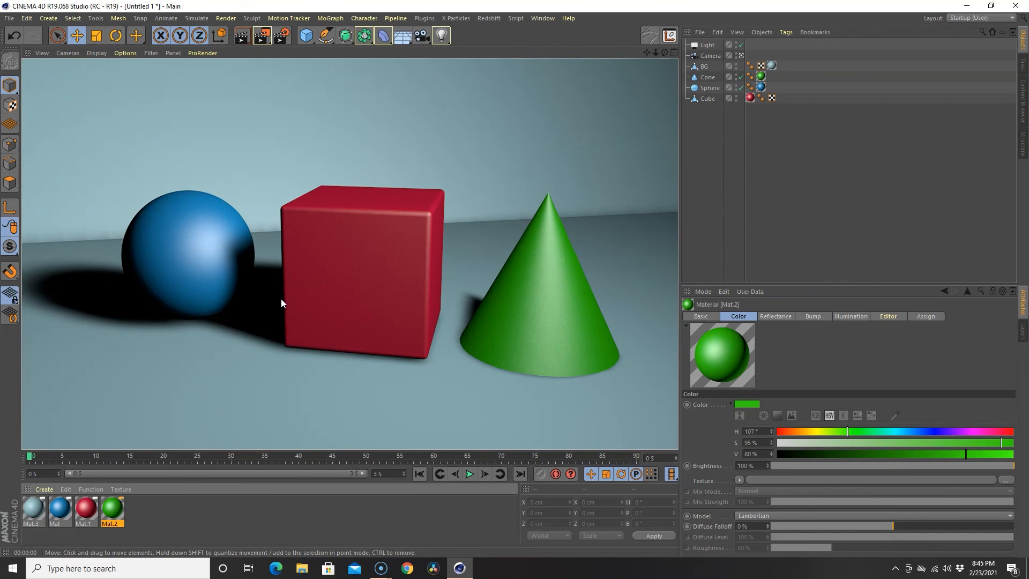
- Move the cube back along the Z axis to about 35 cm and preview its shadows with a render
left_click(371, 315)
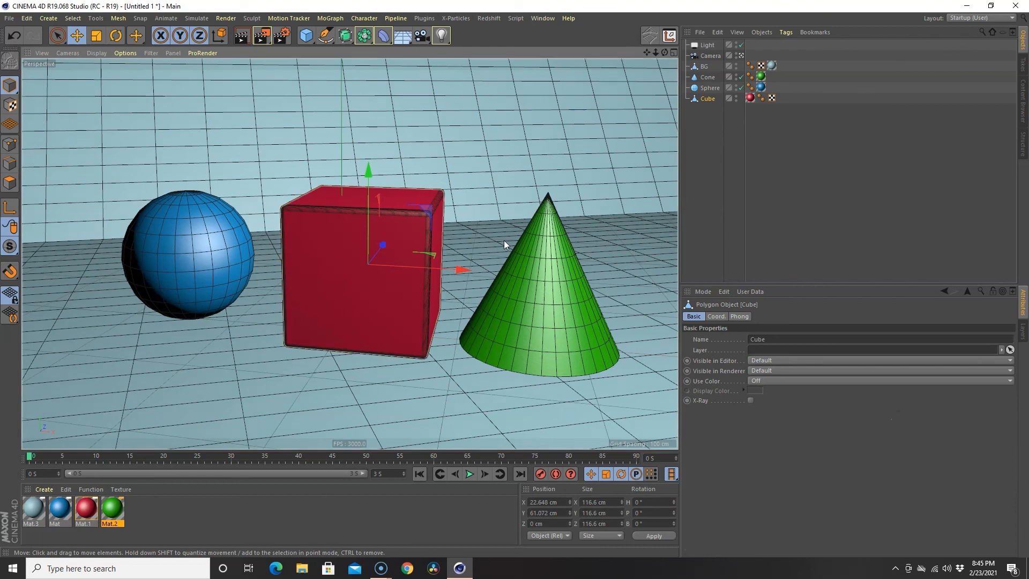
left_click_drag(387, 242, 390, 232)
left_click(248, 37)
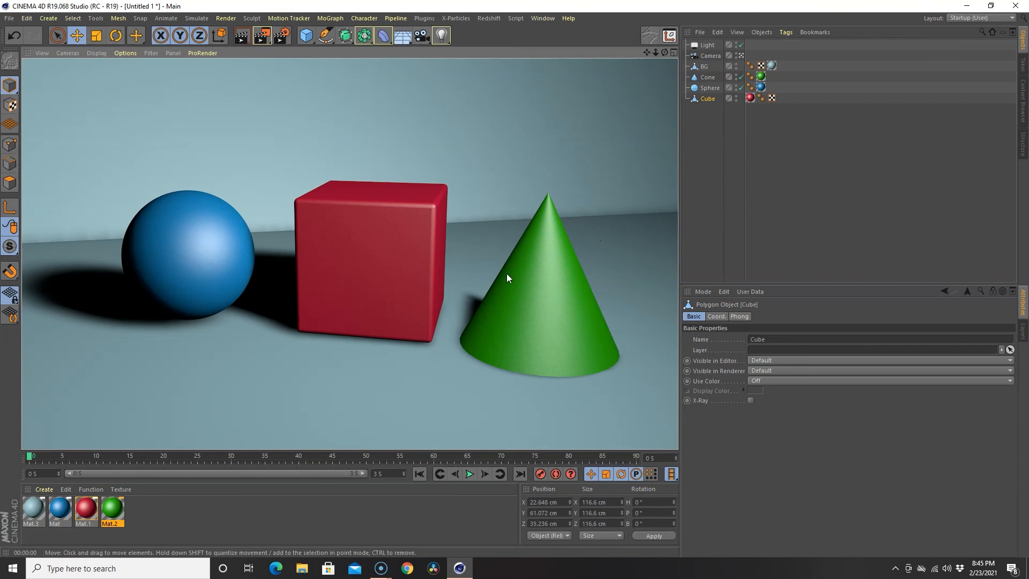
left_click(464, 171)
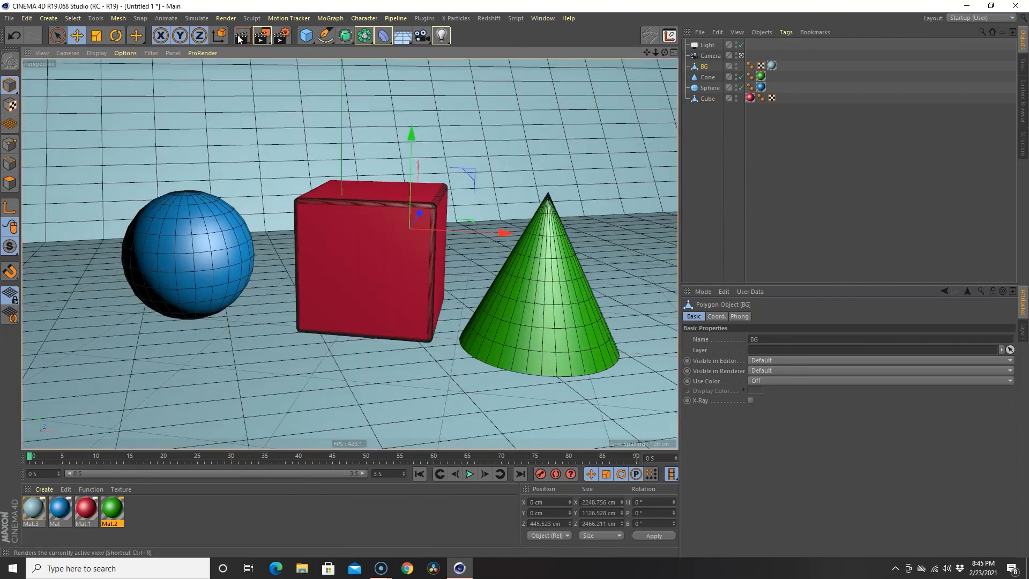
- Add the Ambient Occlusion effect to the render settings and render a preview of the scene
left_click(278, 37)
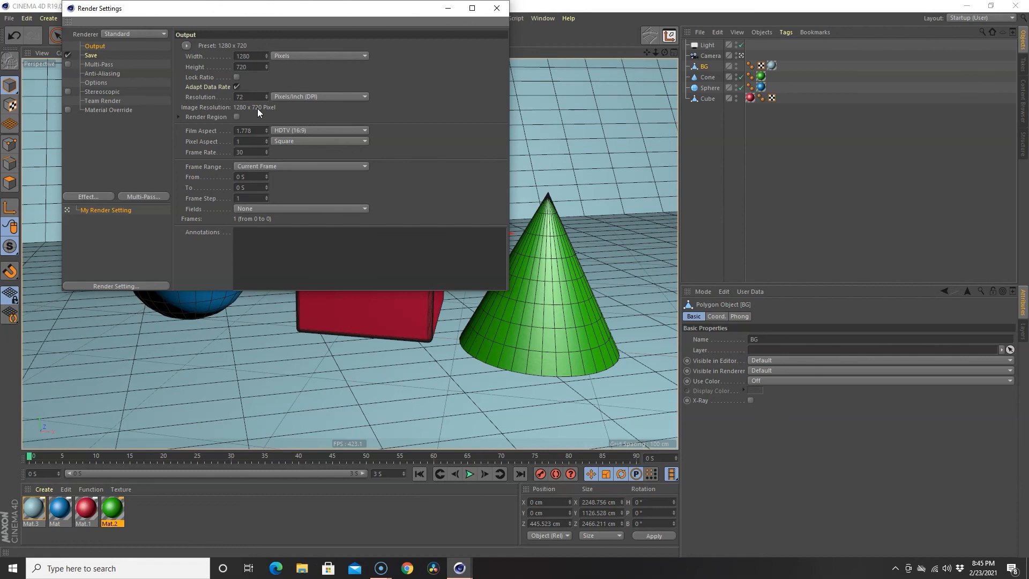
left_click(89, 197)
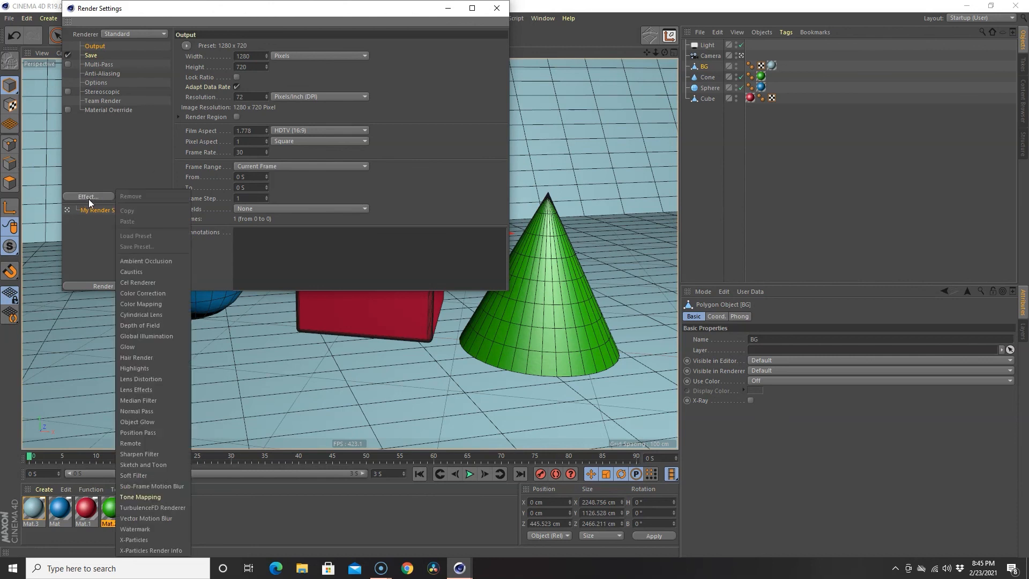
left_click(166, 260)
left_click(496, 8)
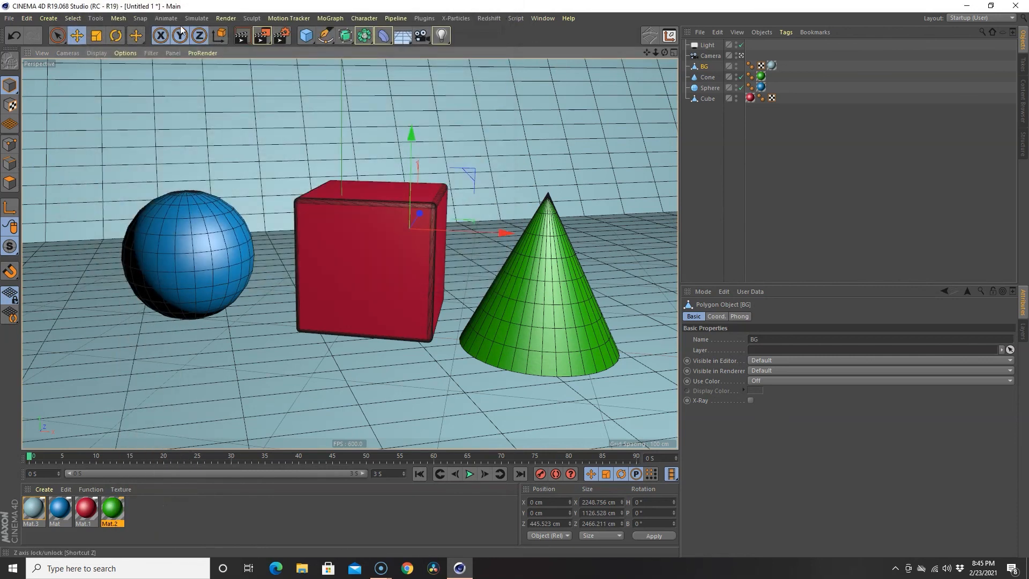
left_click(241, 35)
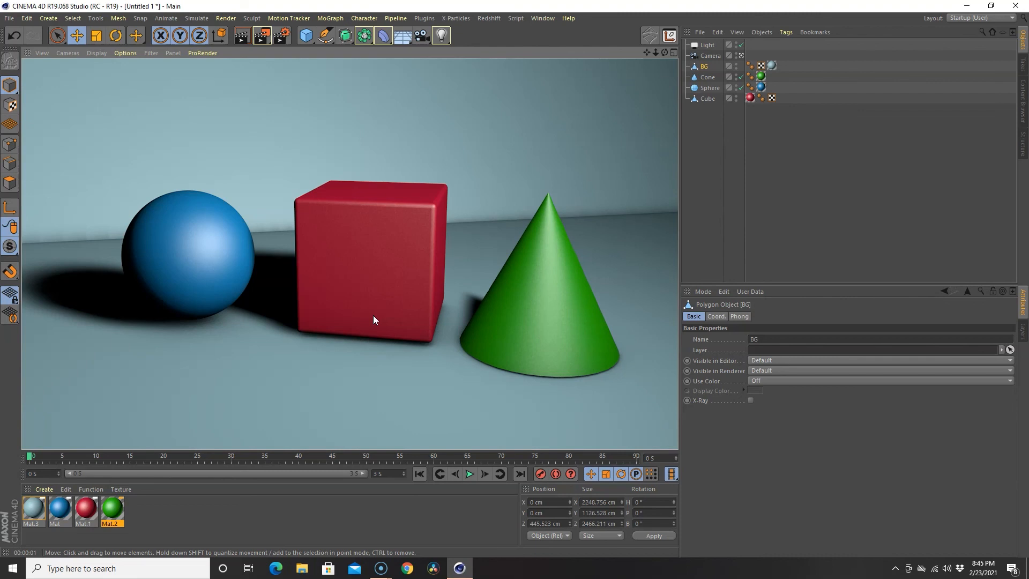
left_click(439, 351)
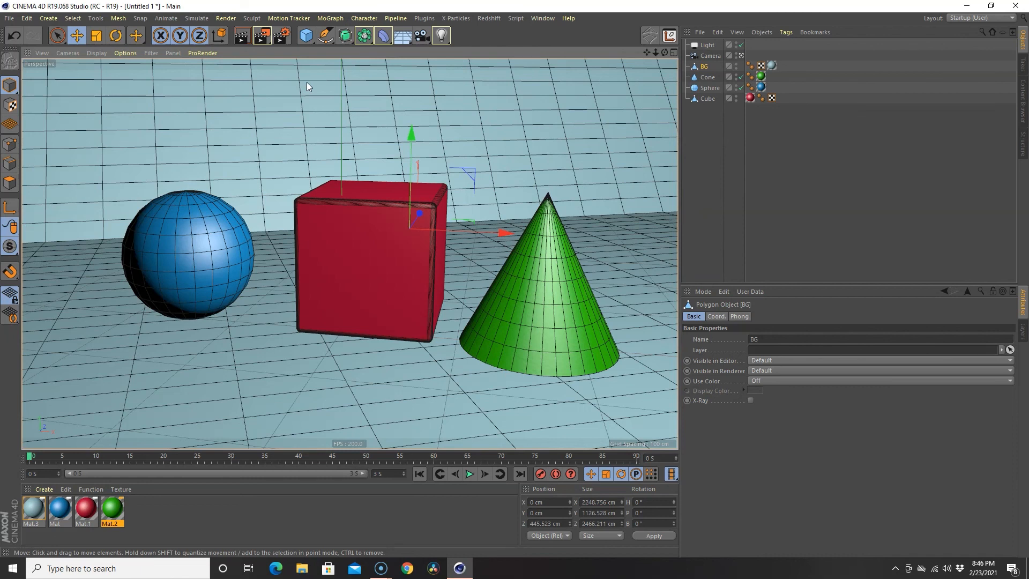
- Render the scene to the Picture Viewer, check the full image, and close the viewer
left_click(258, 40)
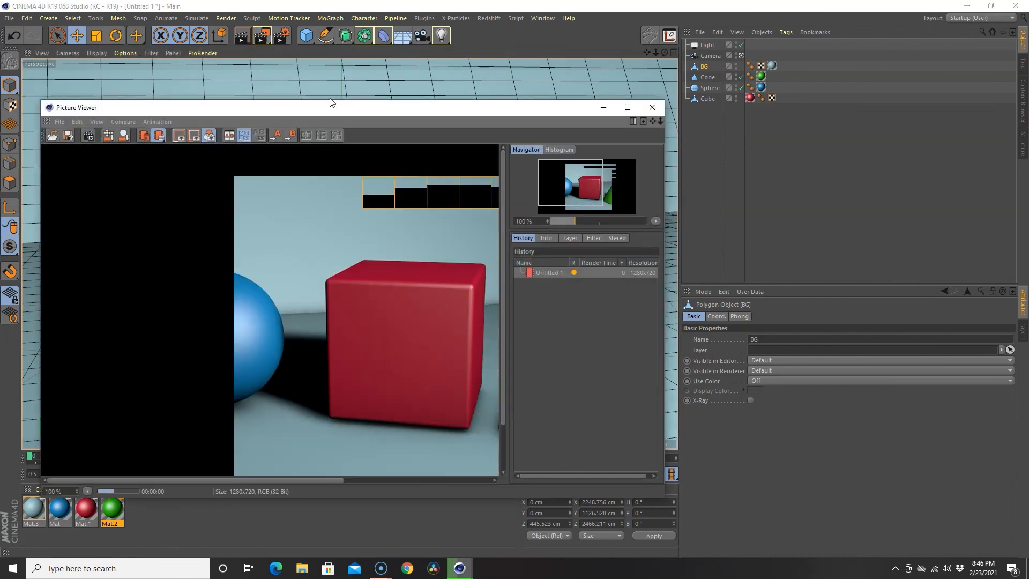
left_click_drag(356, 108, 343, 87)
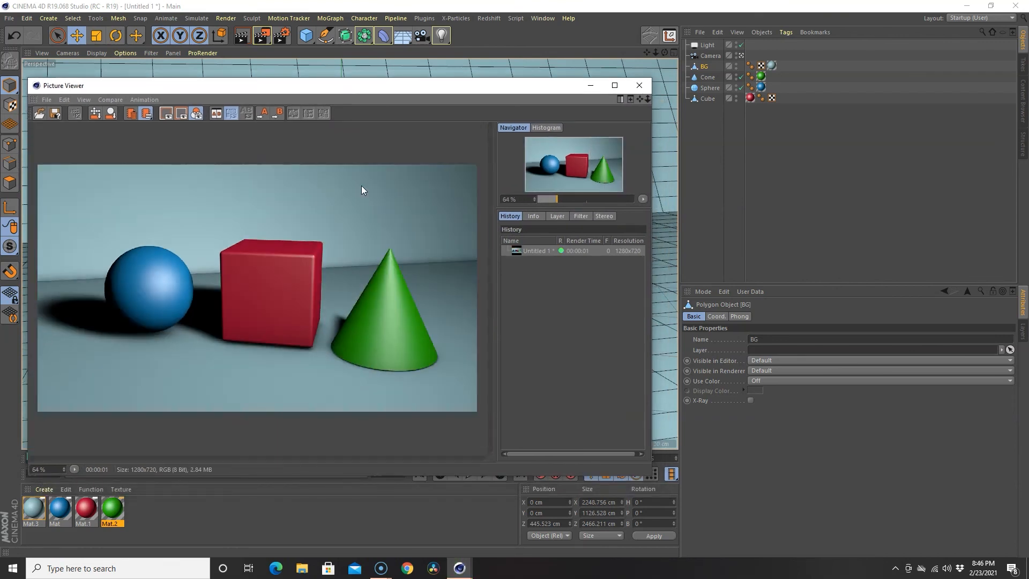
left_click(640, 85)
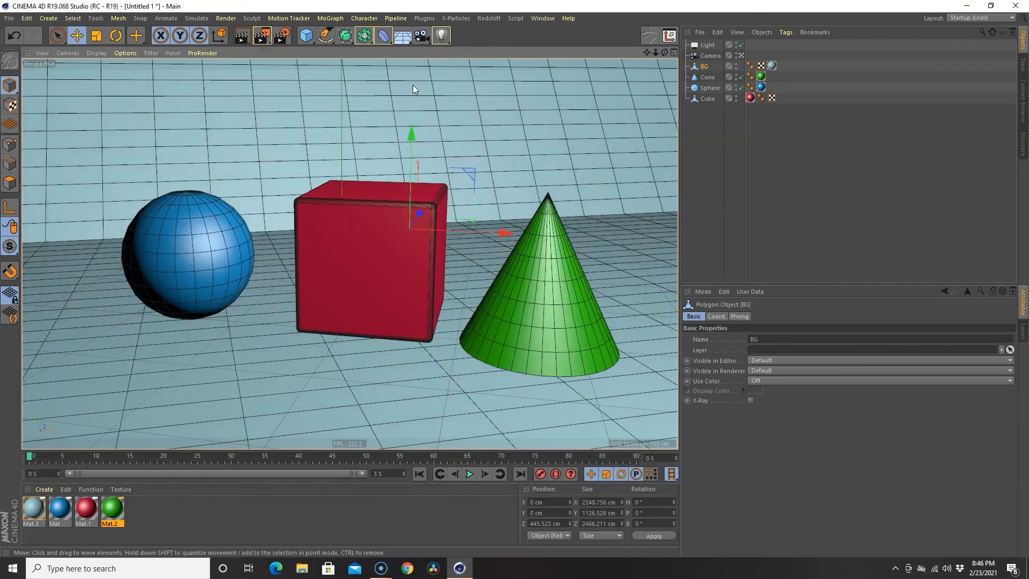
- Lock the output size ratio in the render settings and set the height to 1080 pixels
left_click(282, 35)
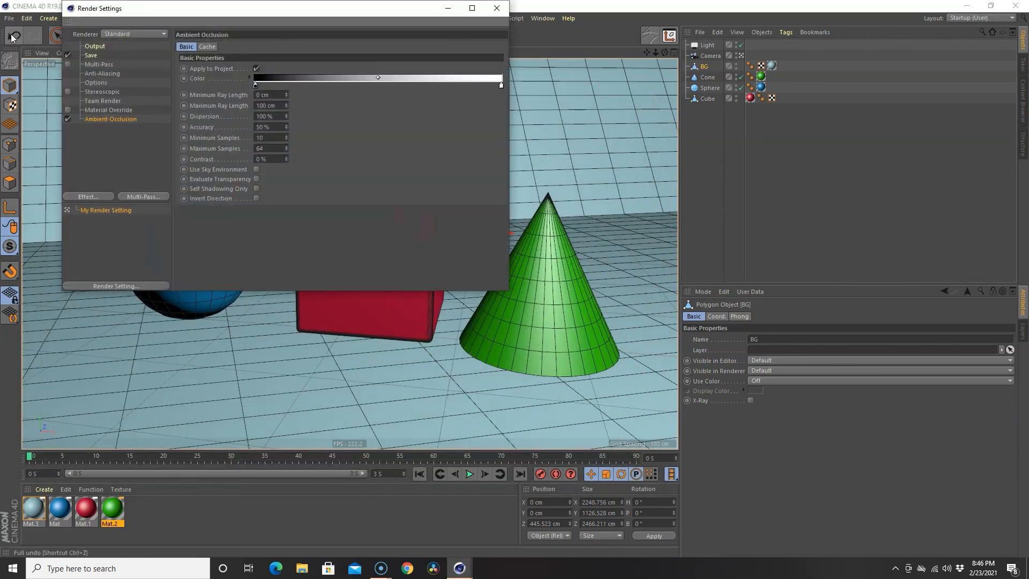
left_click(95, 47)
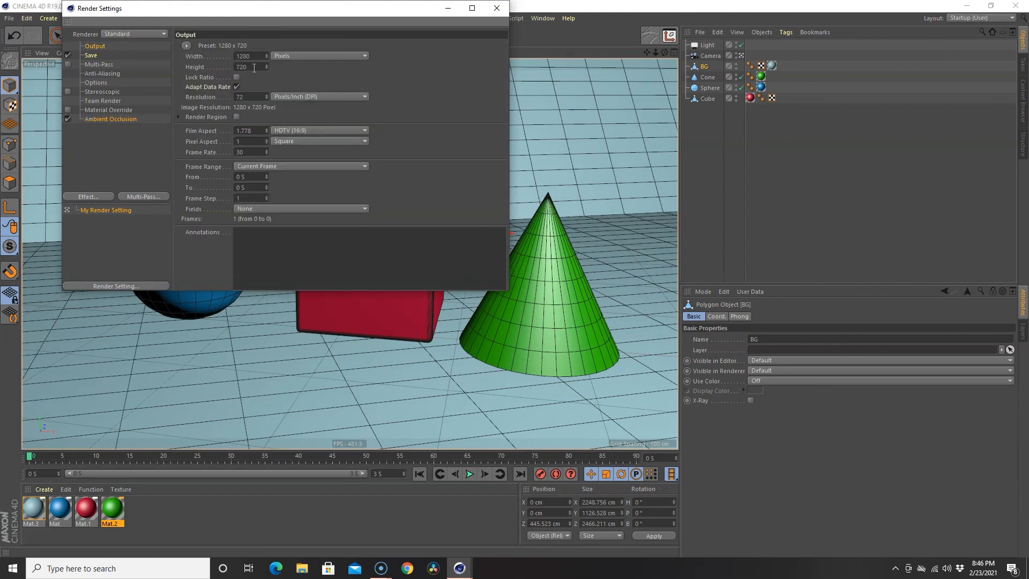
left_click(237, 75)
left_click_drag(251, 68, 177, 72)
type("1080")
key("Return")
- Set the format of the saved render image to PNG
left_click(92, 56)
left_click(382, 77)
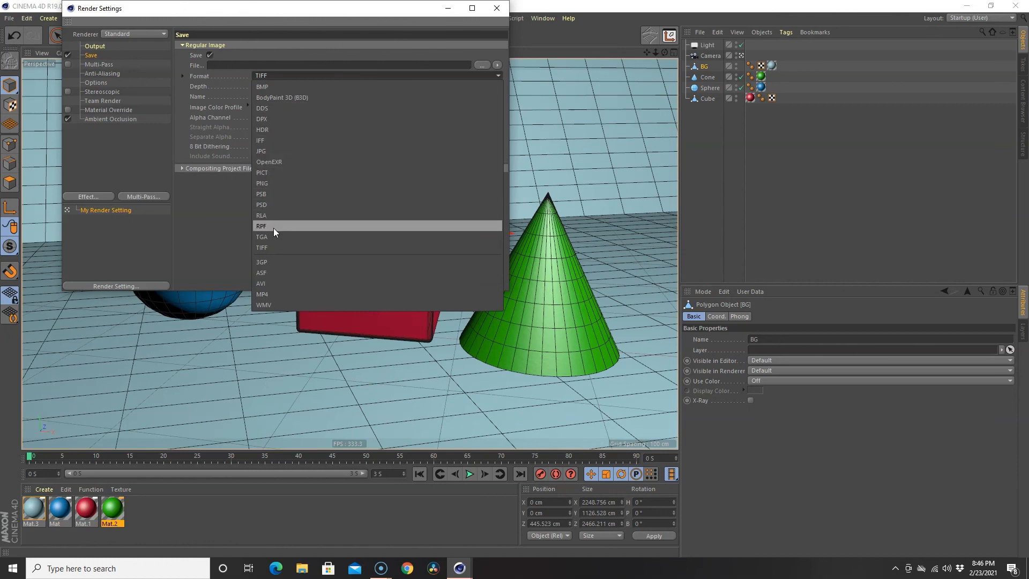
left_click(268, 183)
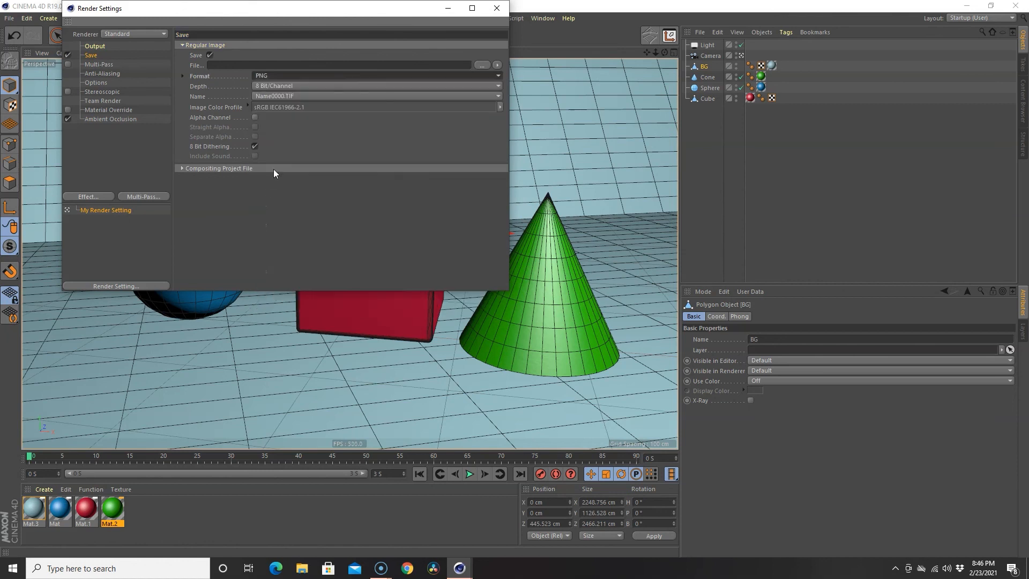
- Set the render's save file to "test shot" in lunascope filmschool > Episodes > Episode 39 on the WD_BLACK (M:) drive
left_click(480, 65)
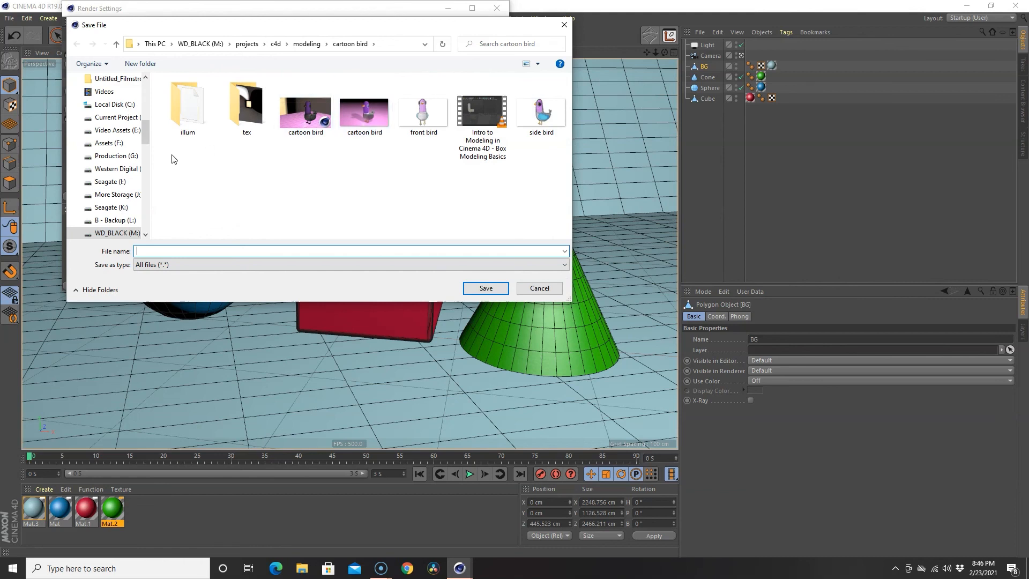
left_click(124, 233)
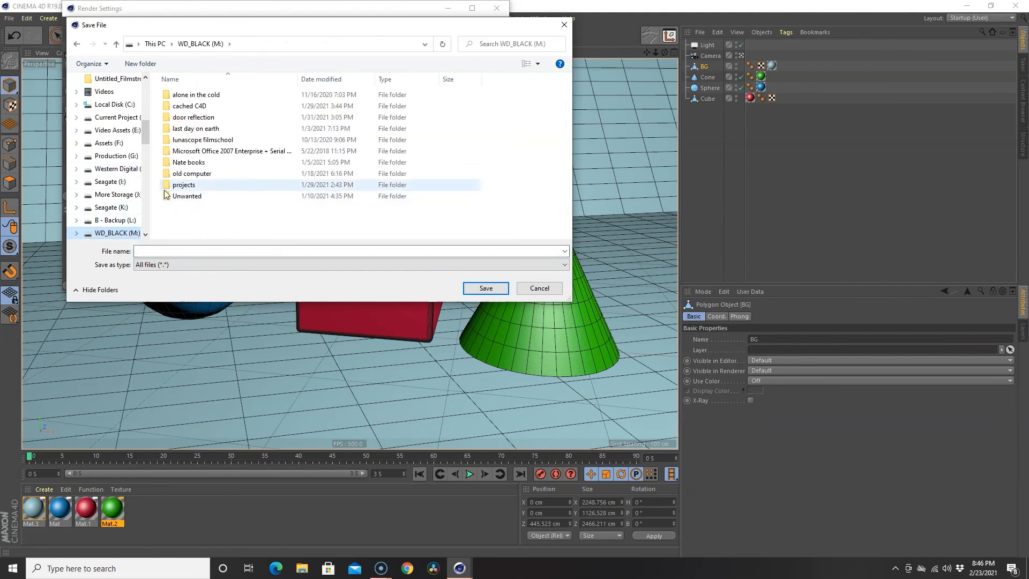
double_click(198, 140)
double_click(199, 94)
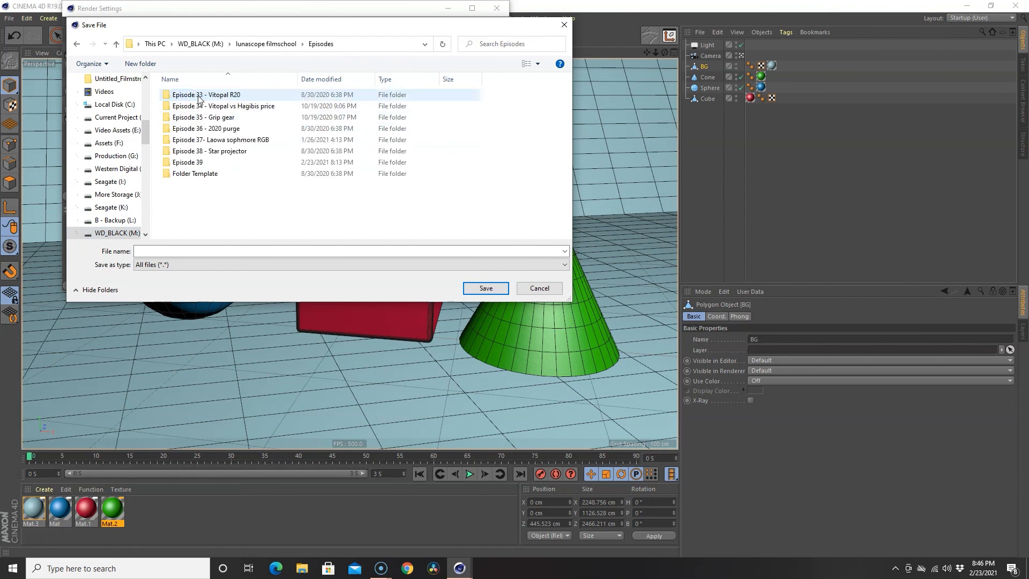
double_click(197, 163)
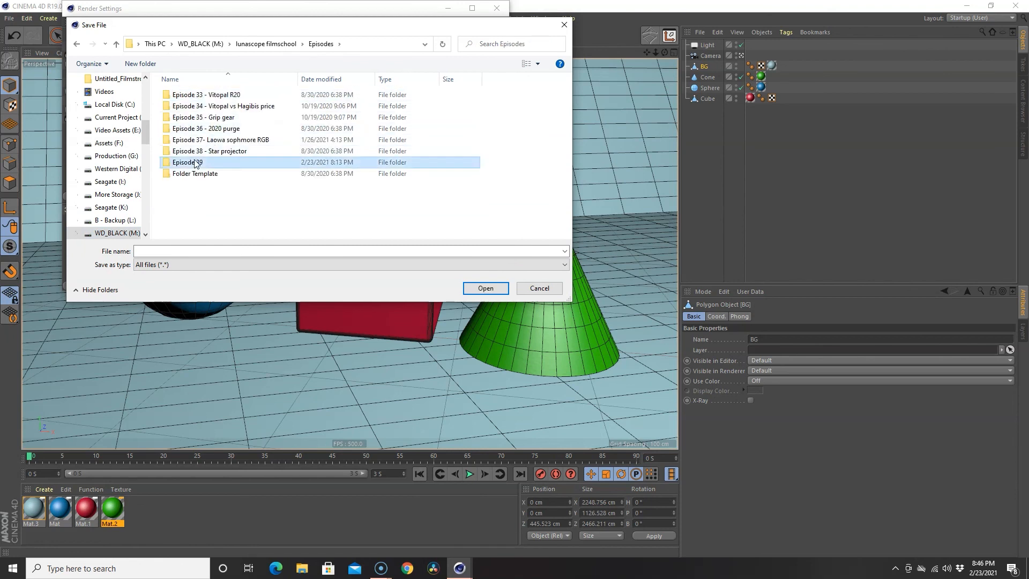
left_click(194, 251)
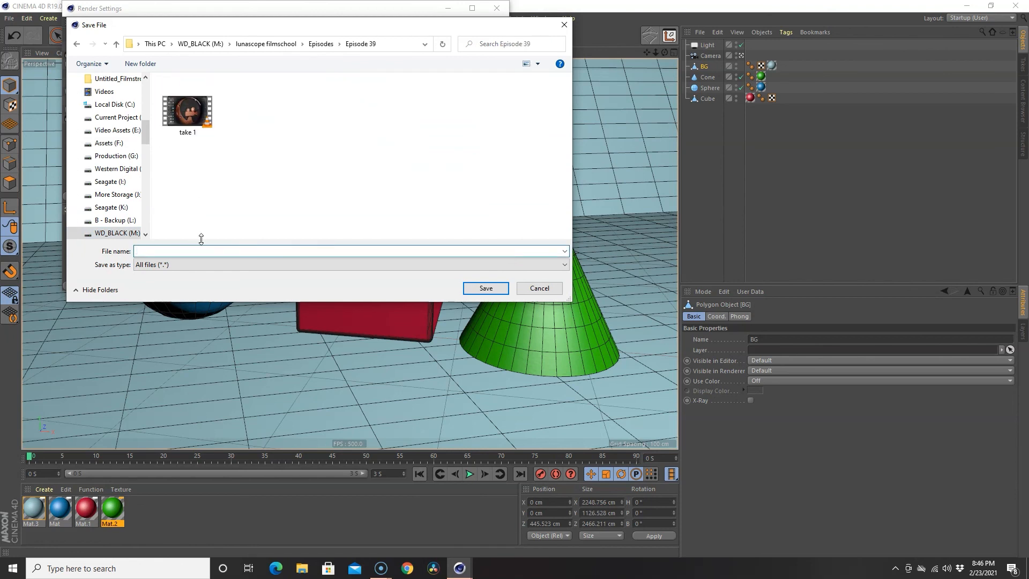
type("test shot")
left_click(480, 286)
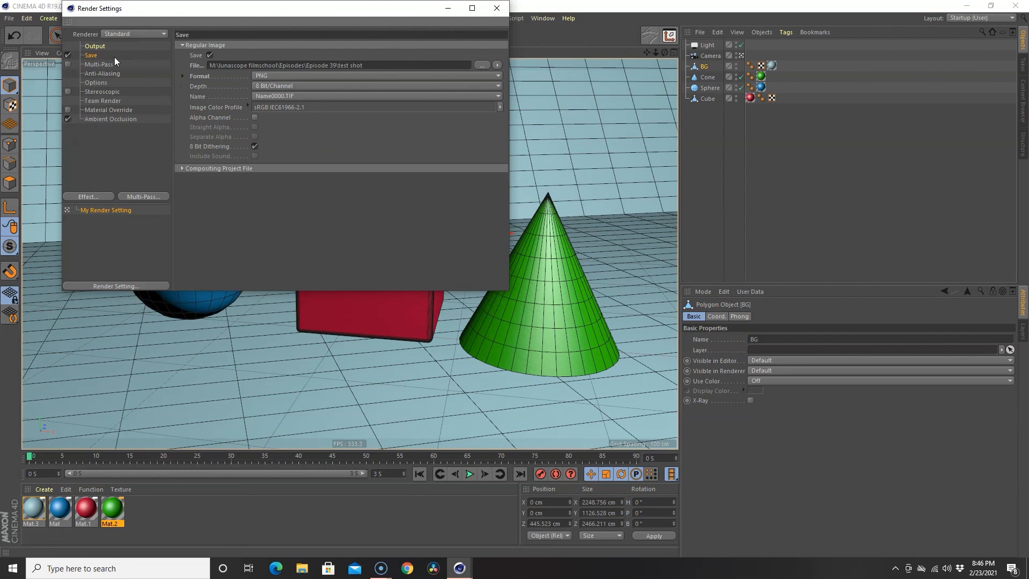
- Set the anti-aliasing quality to Best in the render settings
left_click(100, 62)
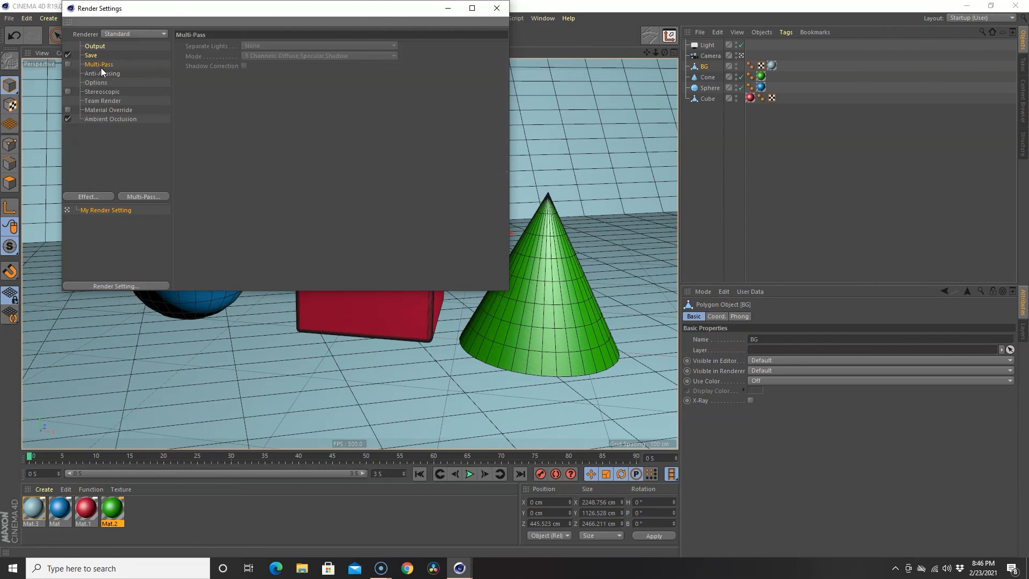
left_click(102, 74)
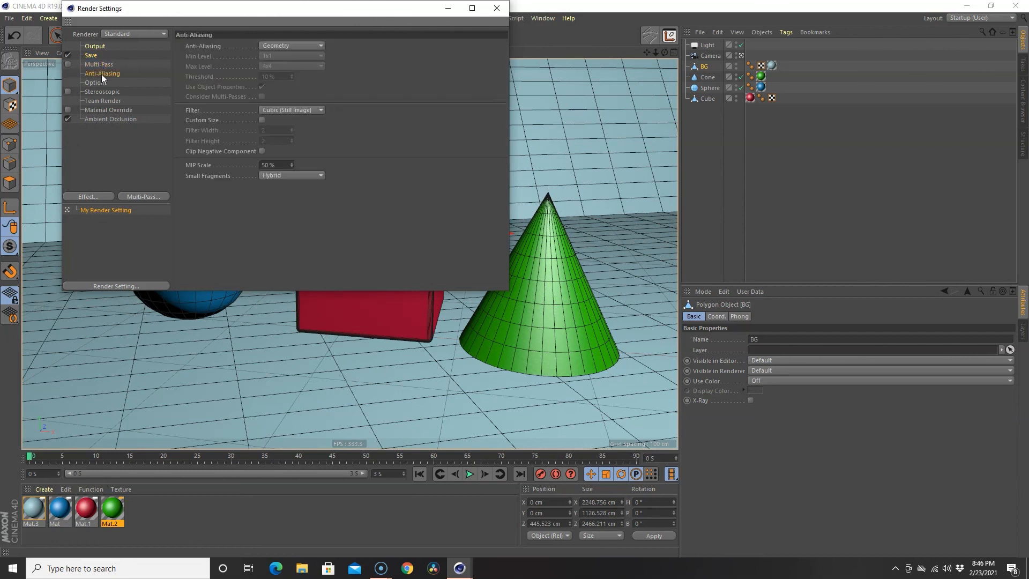
left_click(294, 45)
left_click(279, 77)
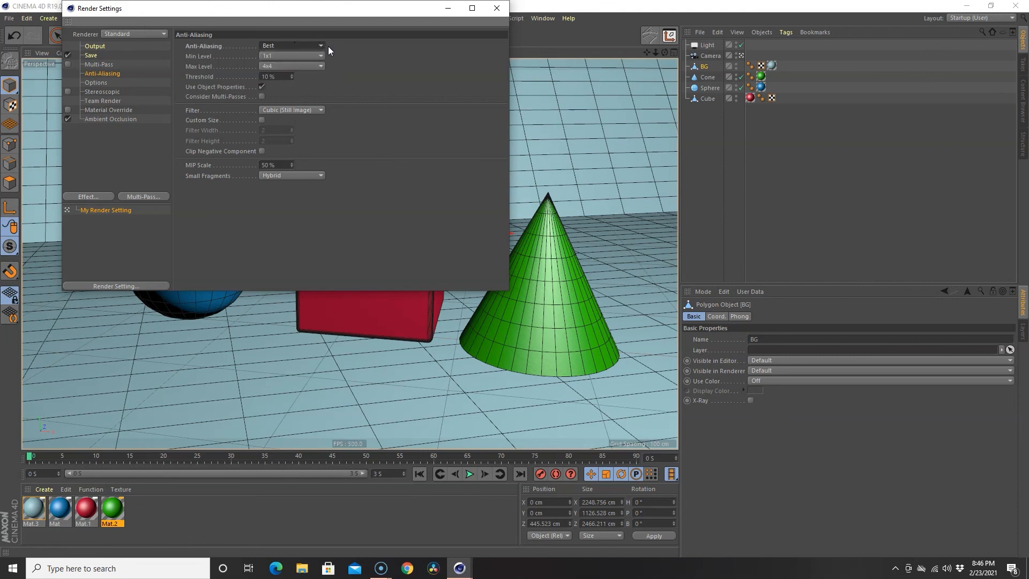
- Review the render options, save and output settings, including the frame range choices and the available render effects
left_click(104, 83)
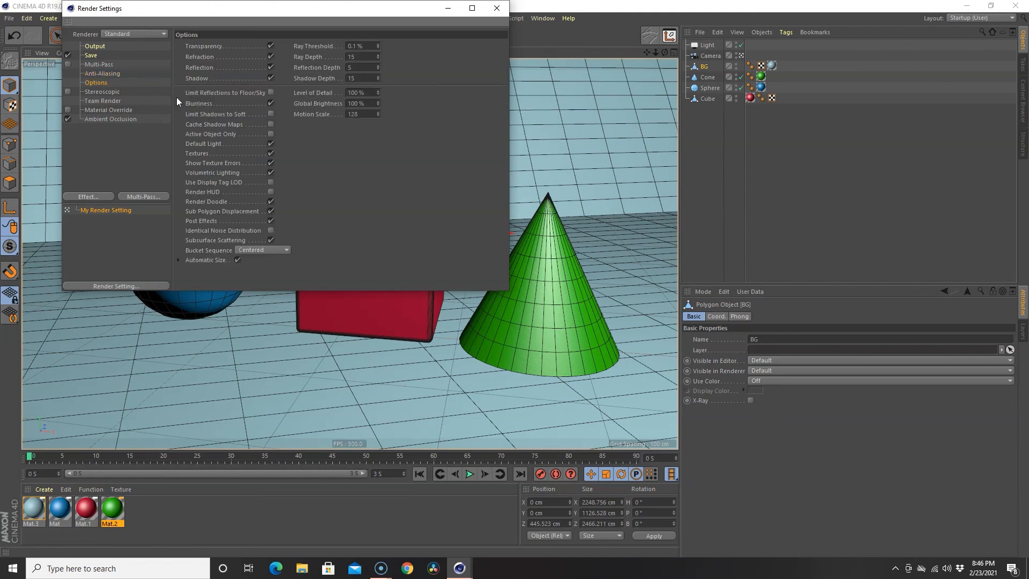
left_click(93, 55)
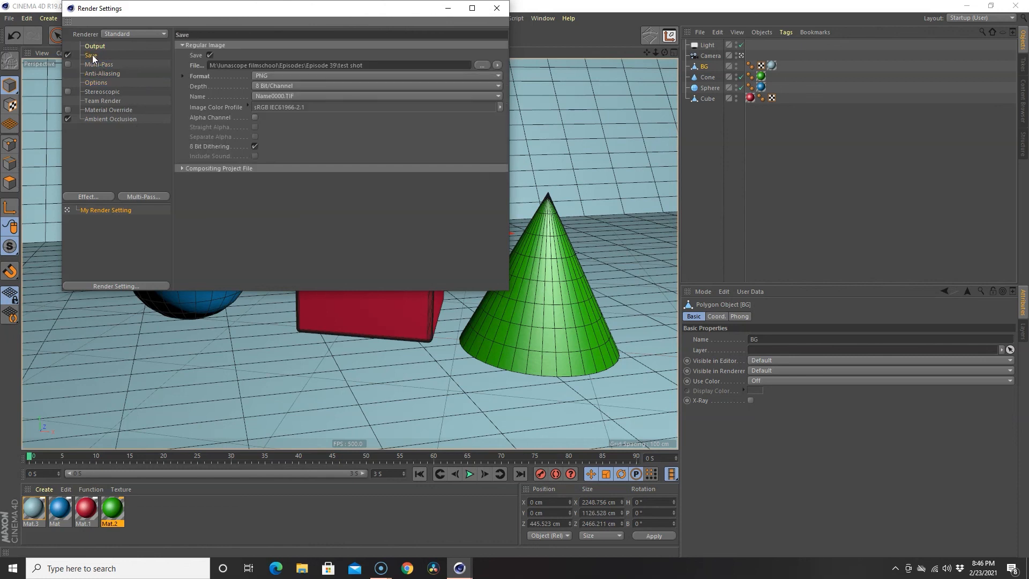
left_click(94, 49)
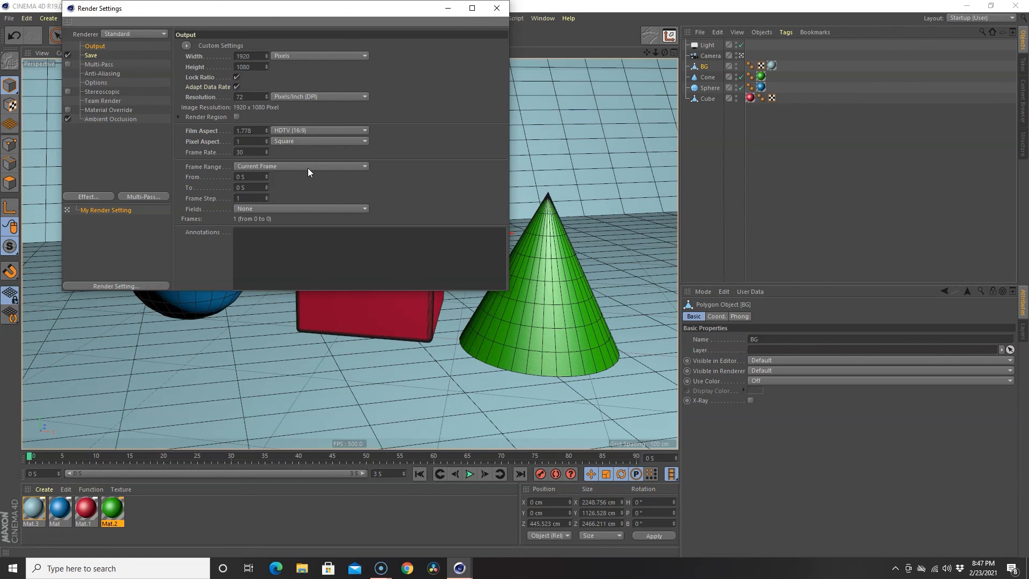
left_click(268, 163)
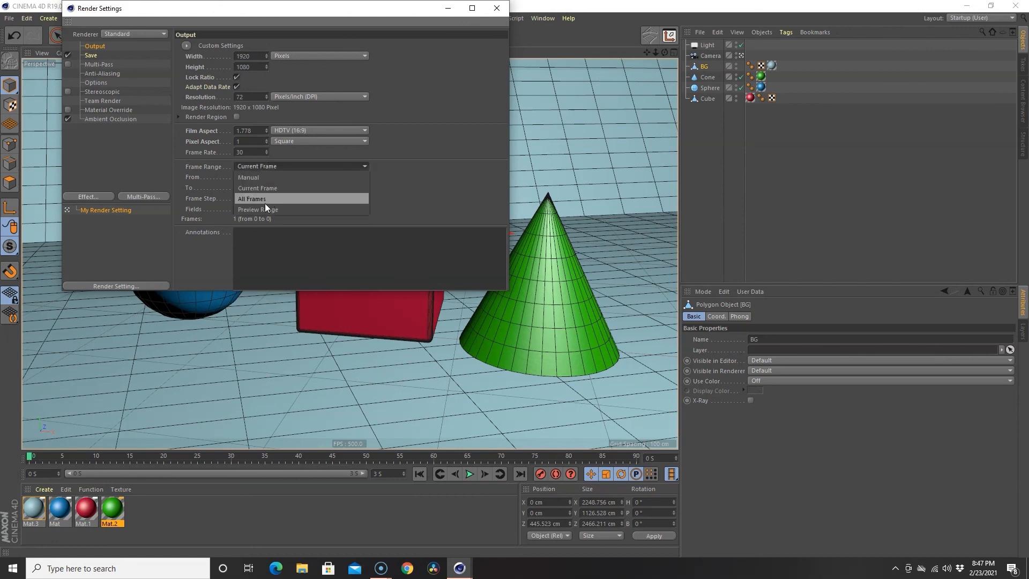
left_click(281, 165)
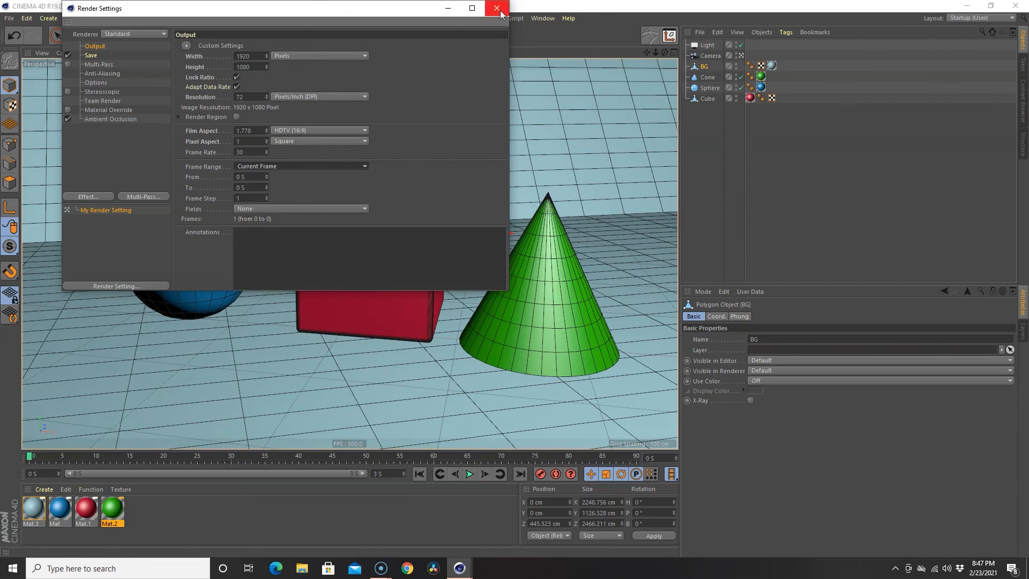
left_click(104, 196)
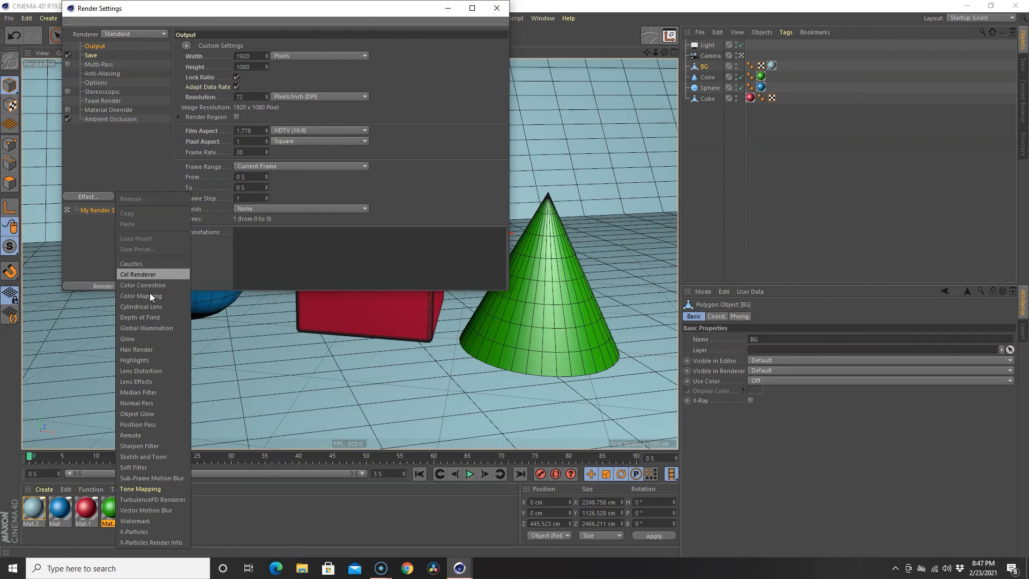
left_click(101, 218)
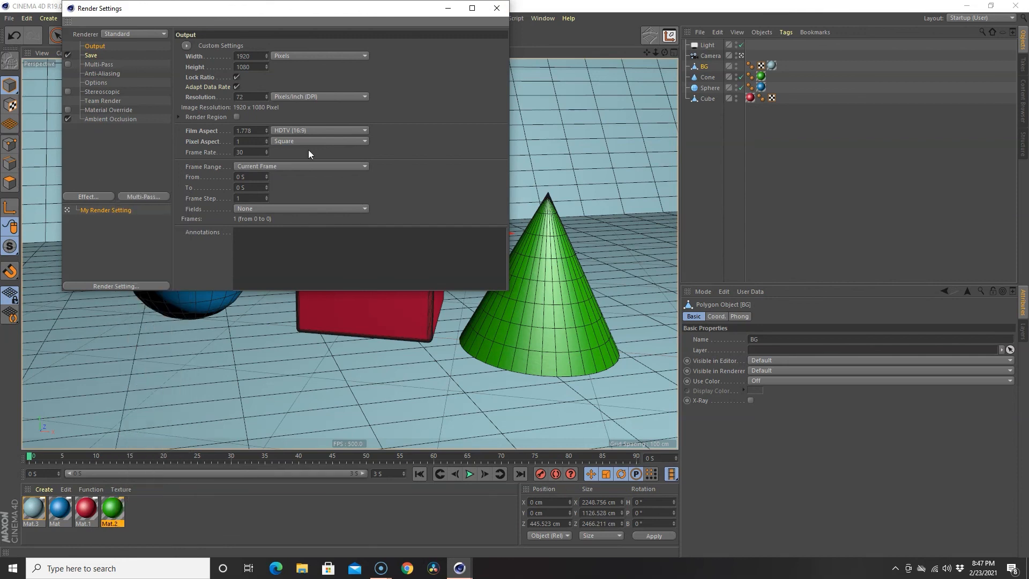
- Close the render settings and render the current frame to the Picture Viewer as the test shot PNG
left_click(497, 8)
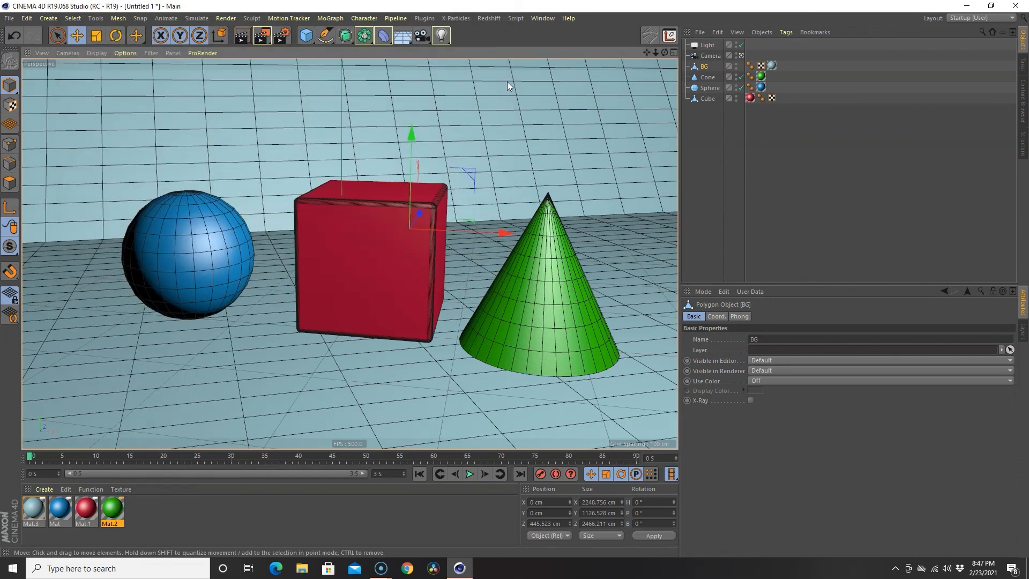
left_click(263, 36)
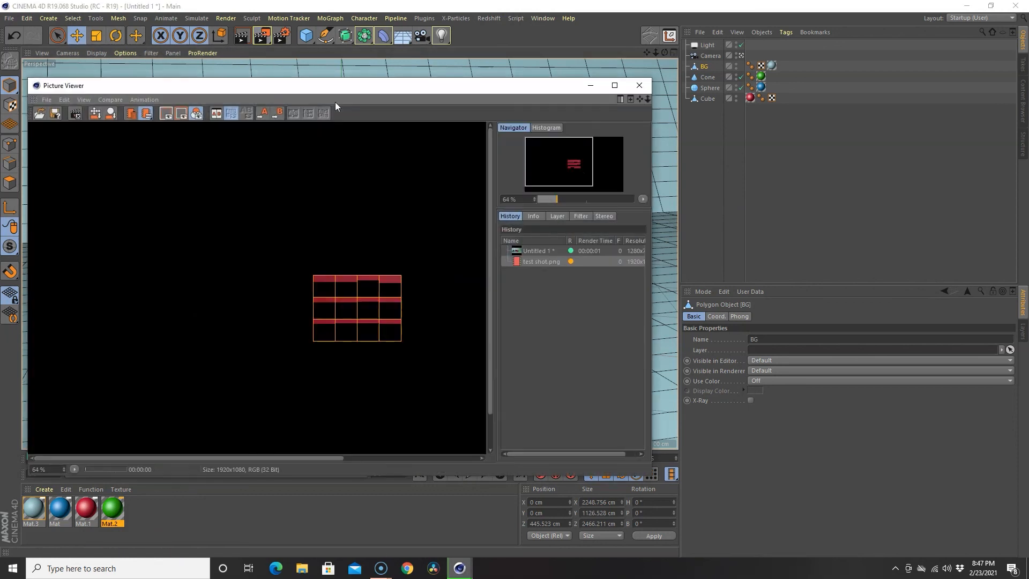
scroll(337, 211, "down", 2)
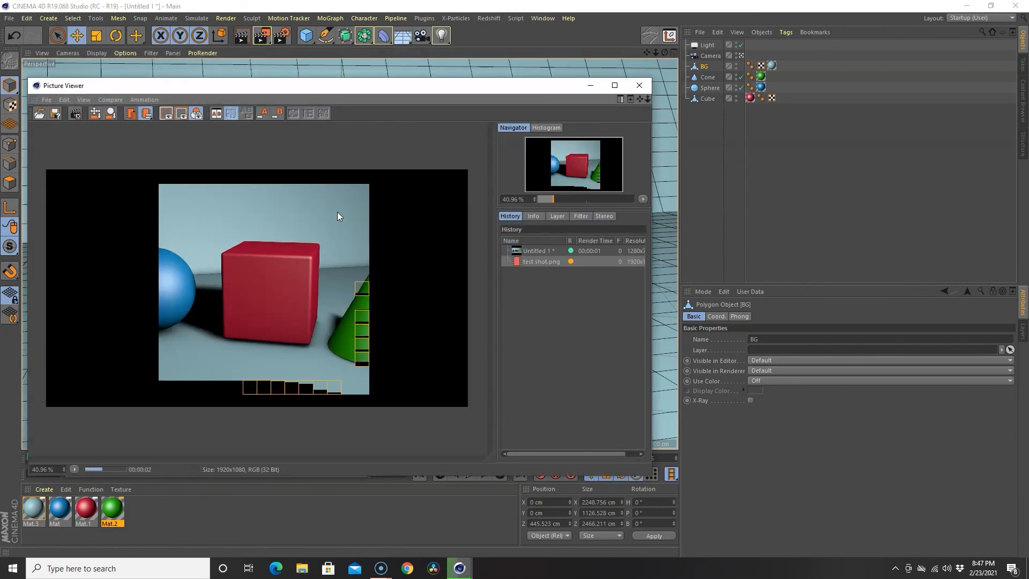